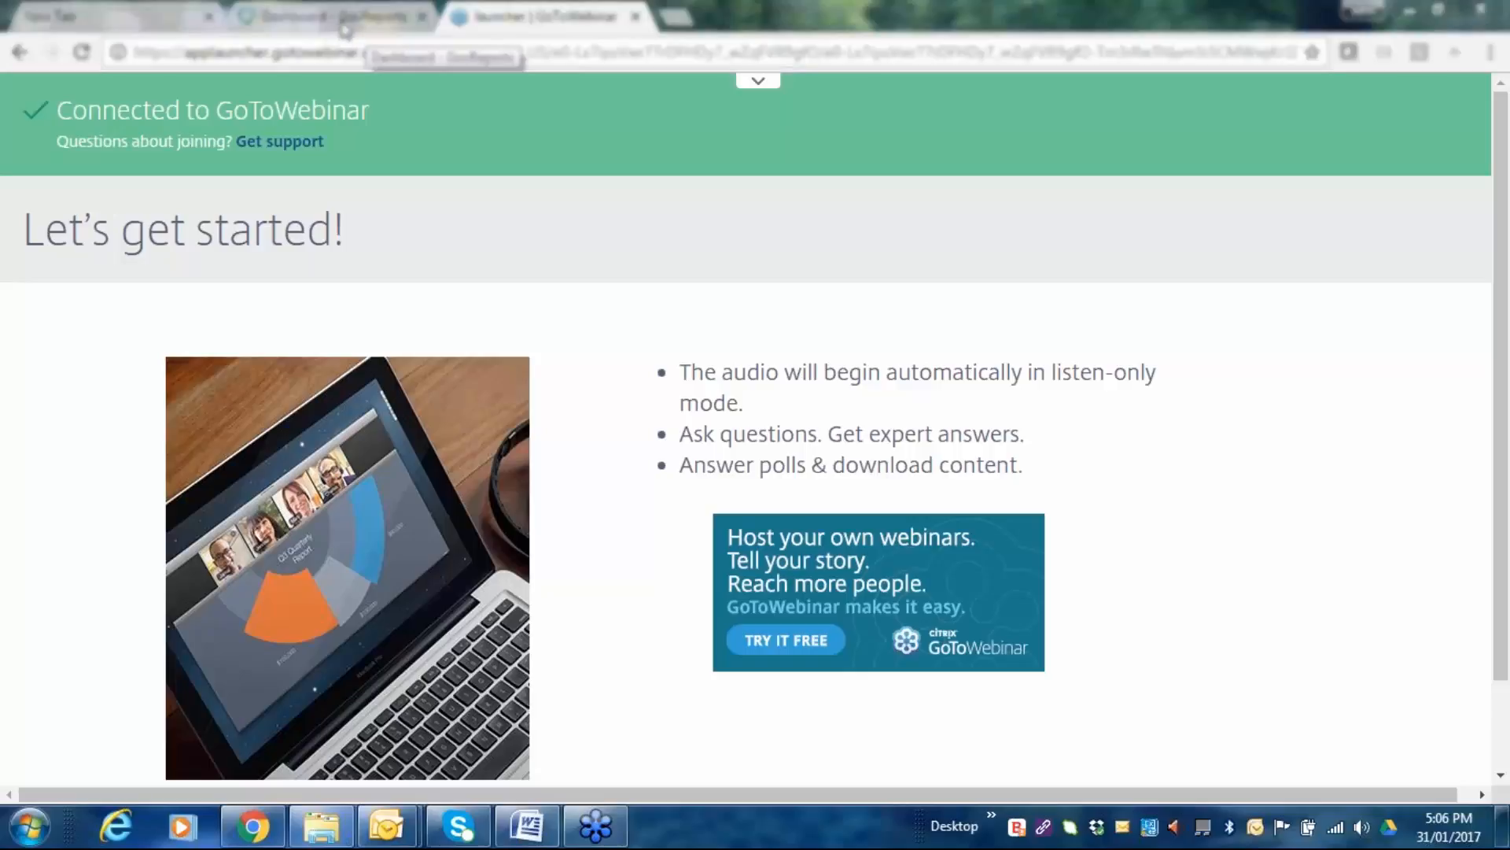
Go from the webinar page to the GovReports Dashboard's My Clients list.
{"action": "left_click", "coordinate": [352, 29]}
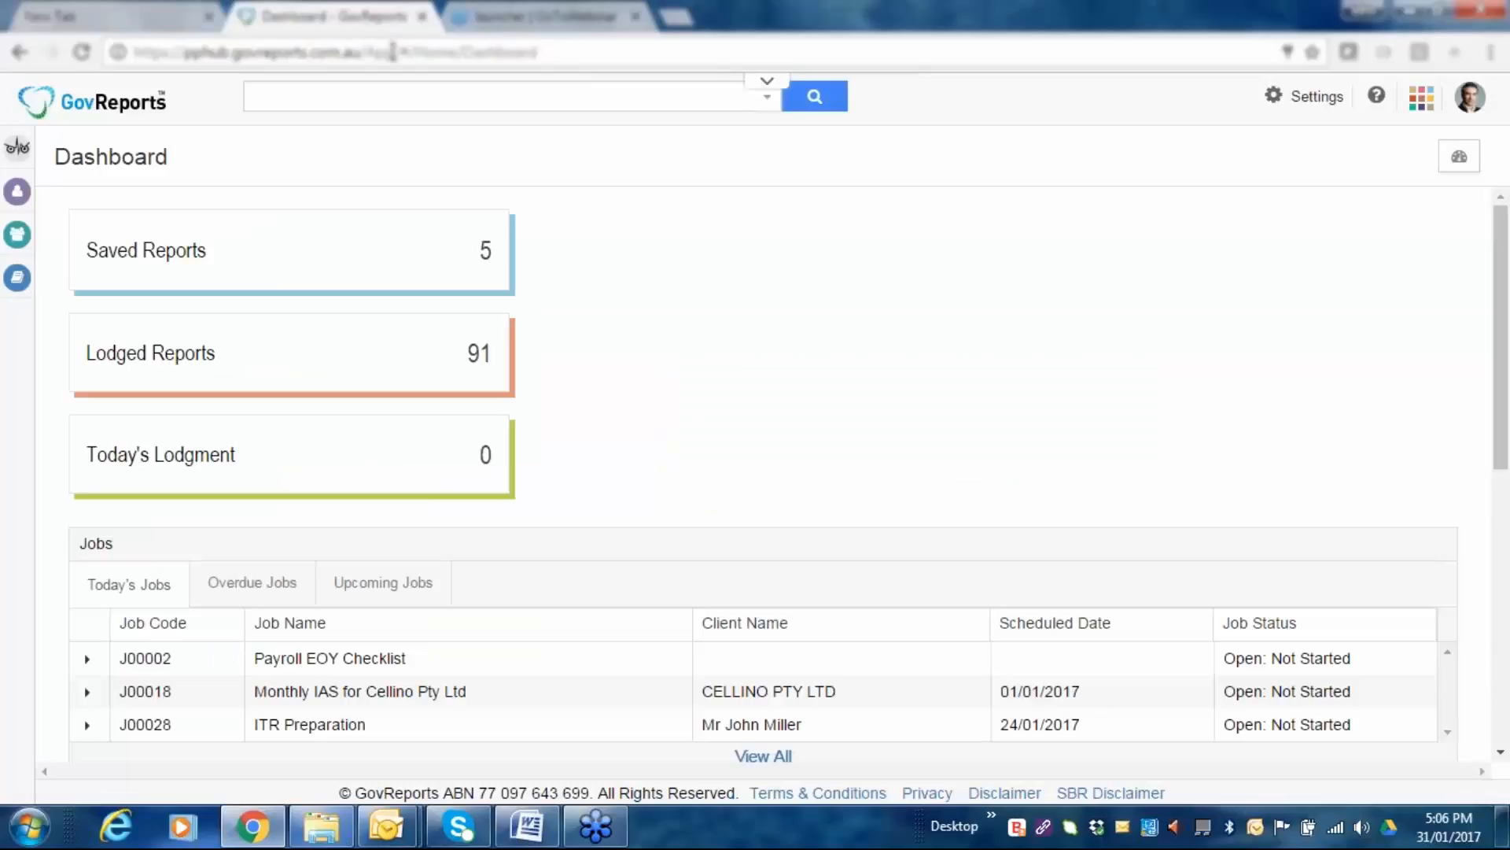
{"action": "mouse_move", "coordinate": [19, 246]}
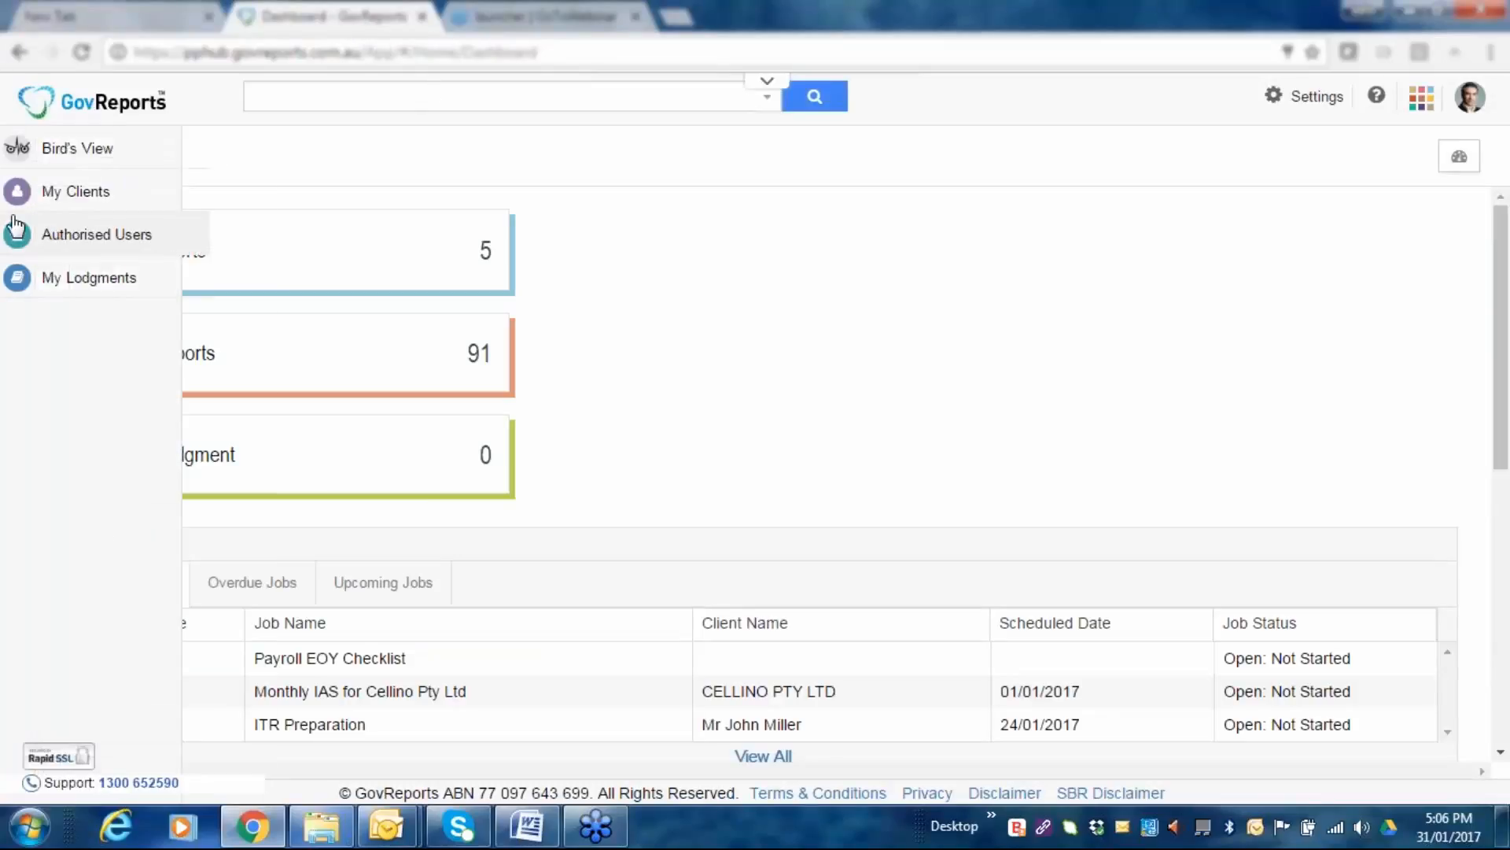
{"action": "left_click", "coordinate": [23, 195]}
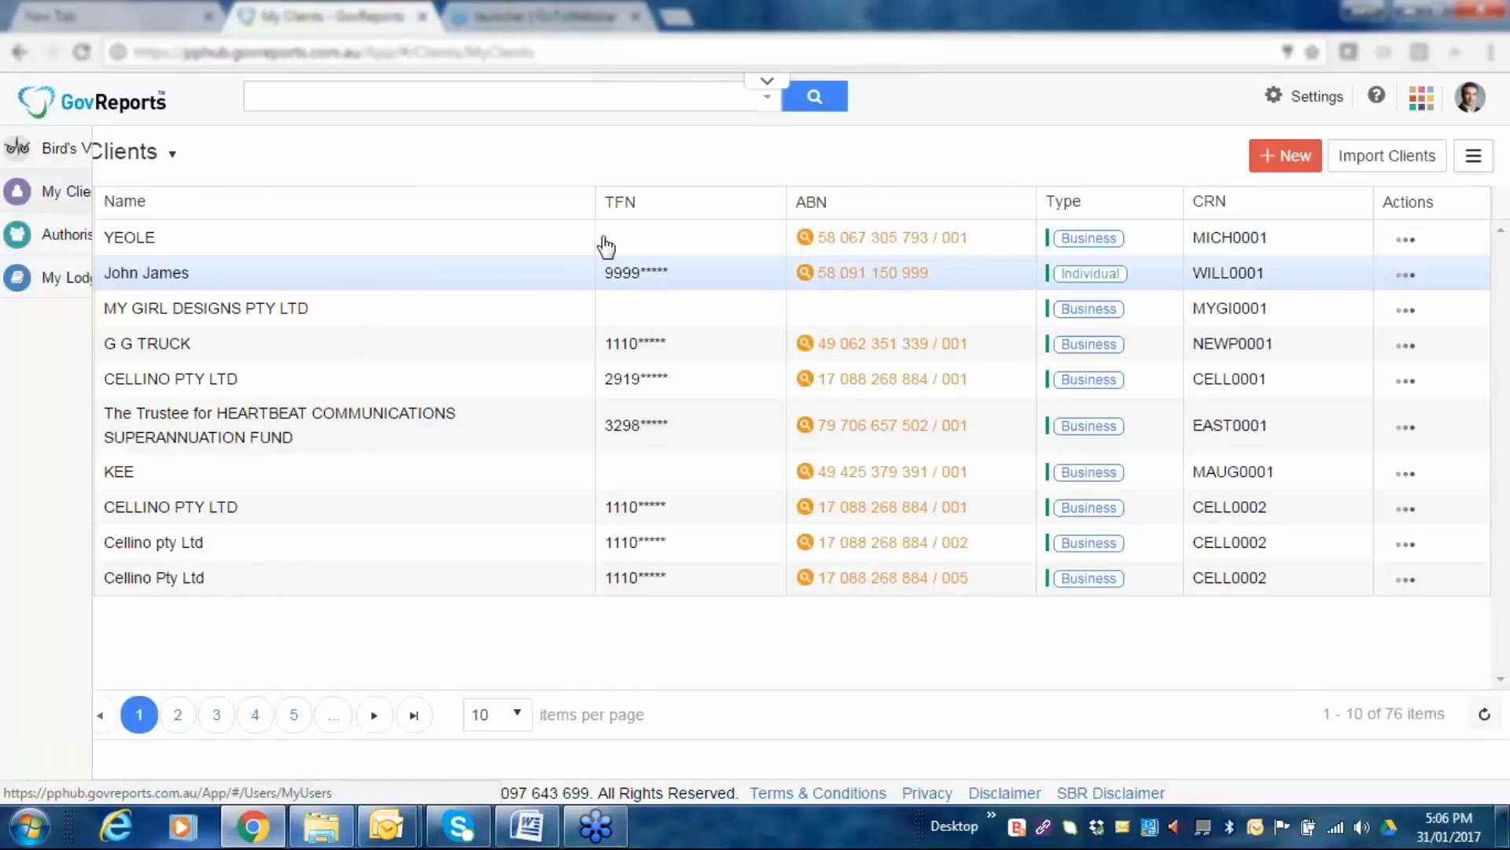
{"action": "left_click", "coordinate": [1287, 166]}
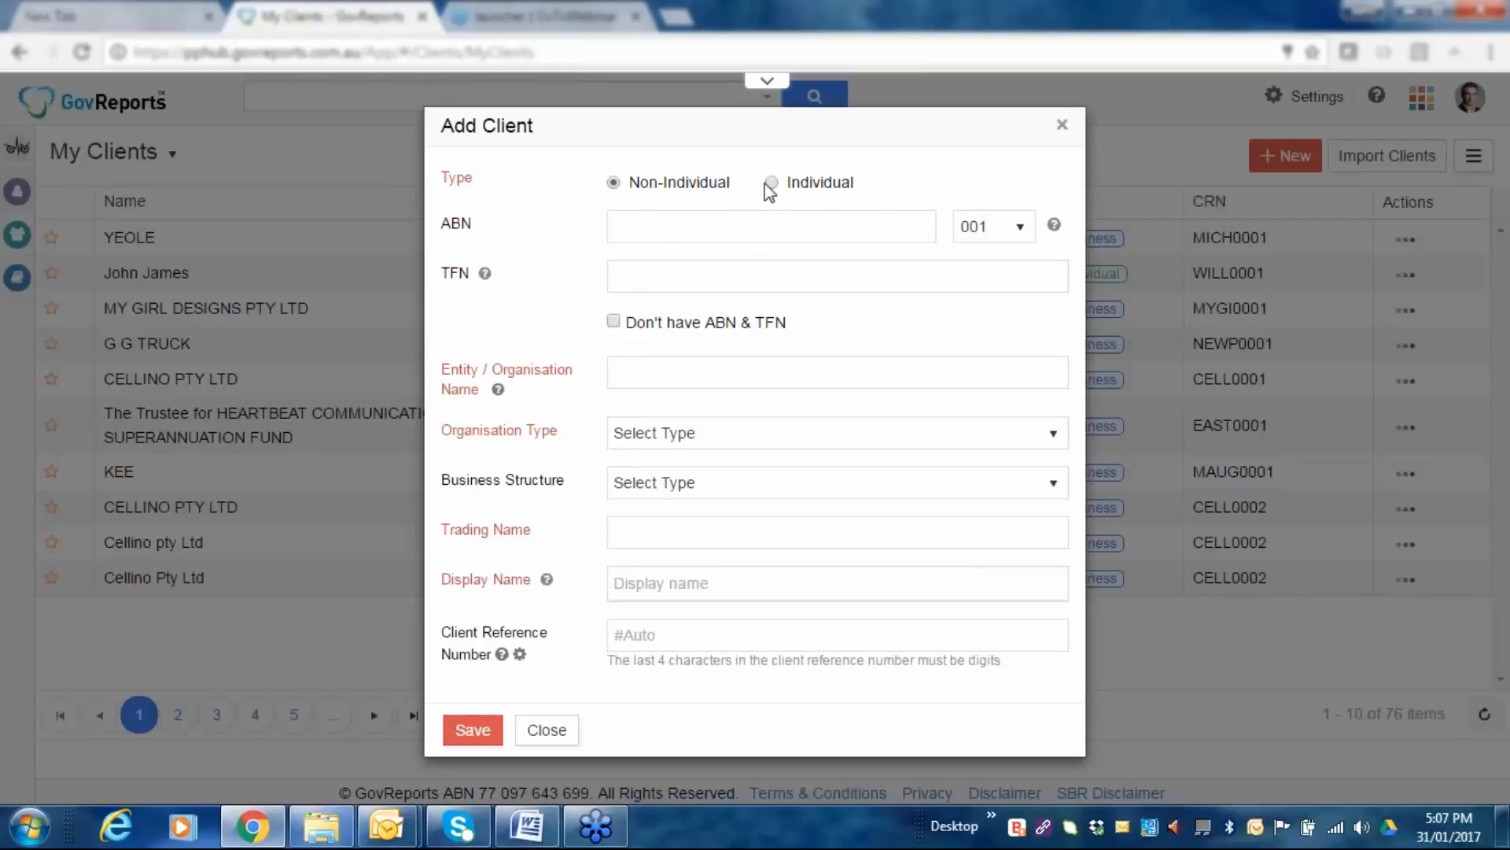
{"action": "left_click", "coordinate": [771, 183]}
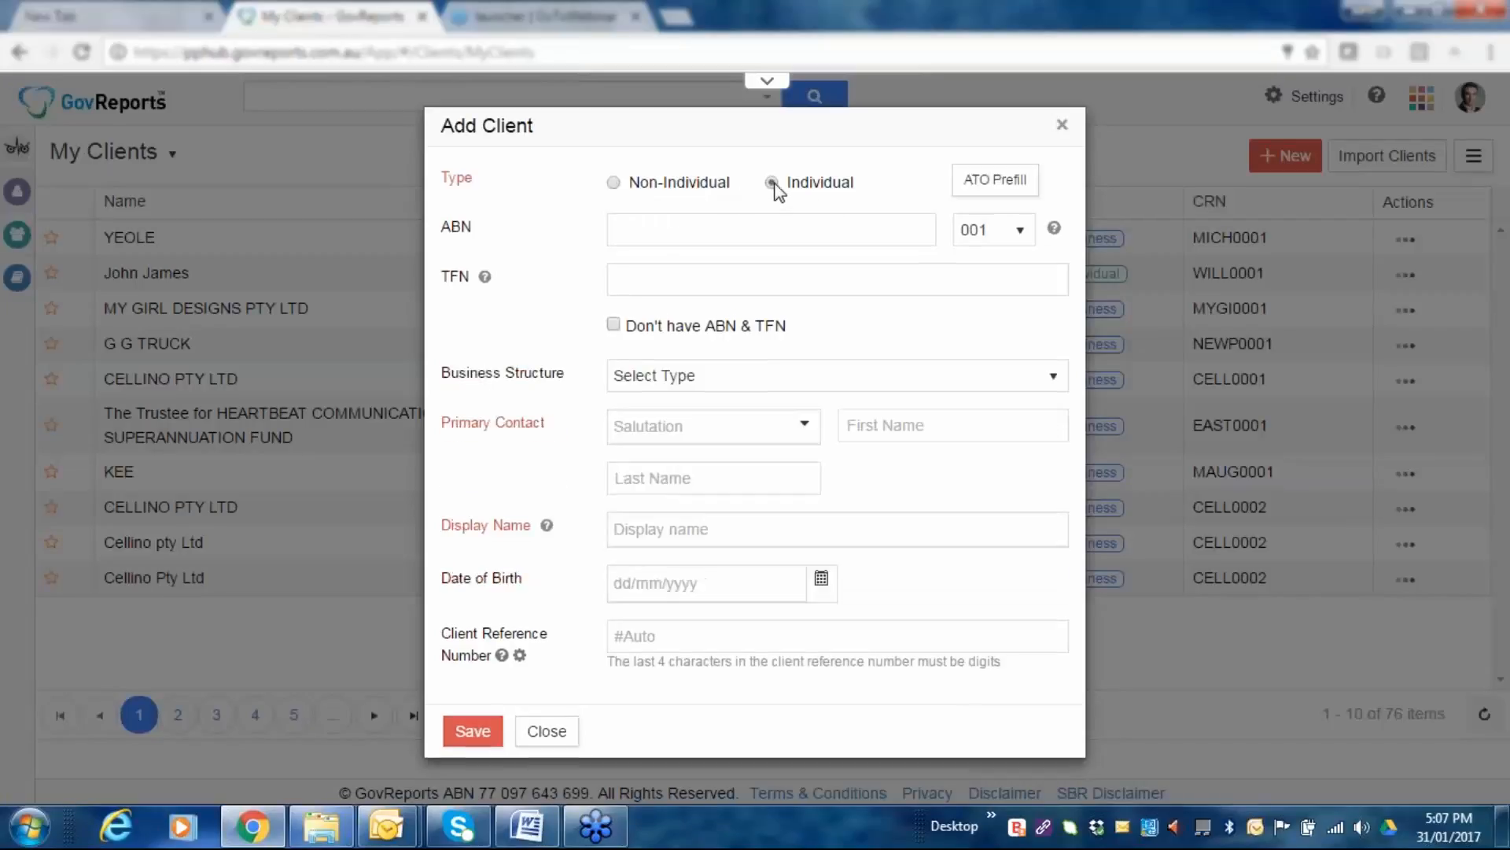
{"action": "left_click", "coordinate": [615, 183]}
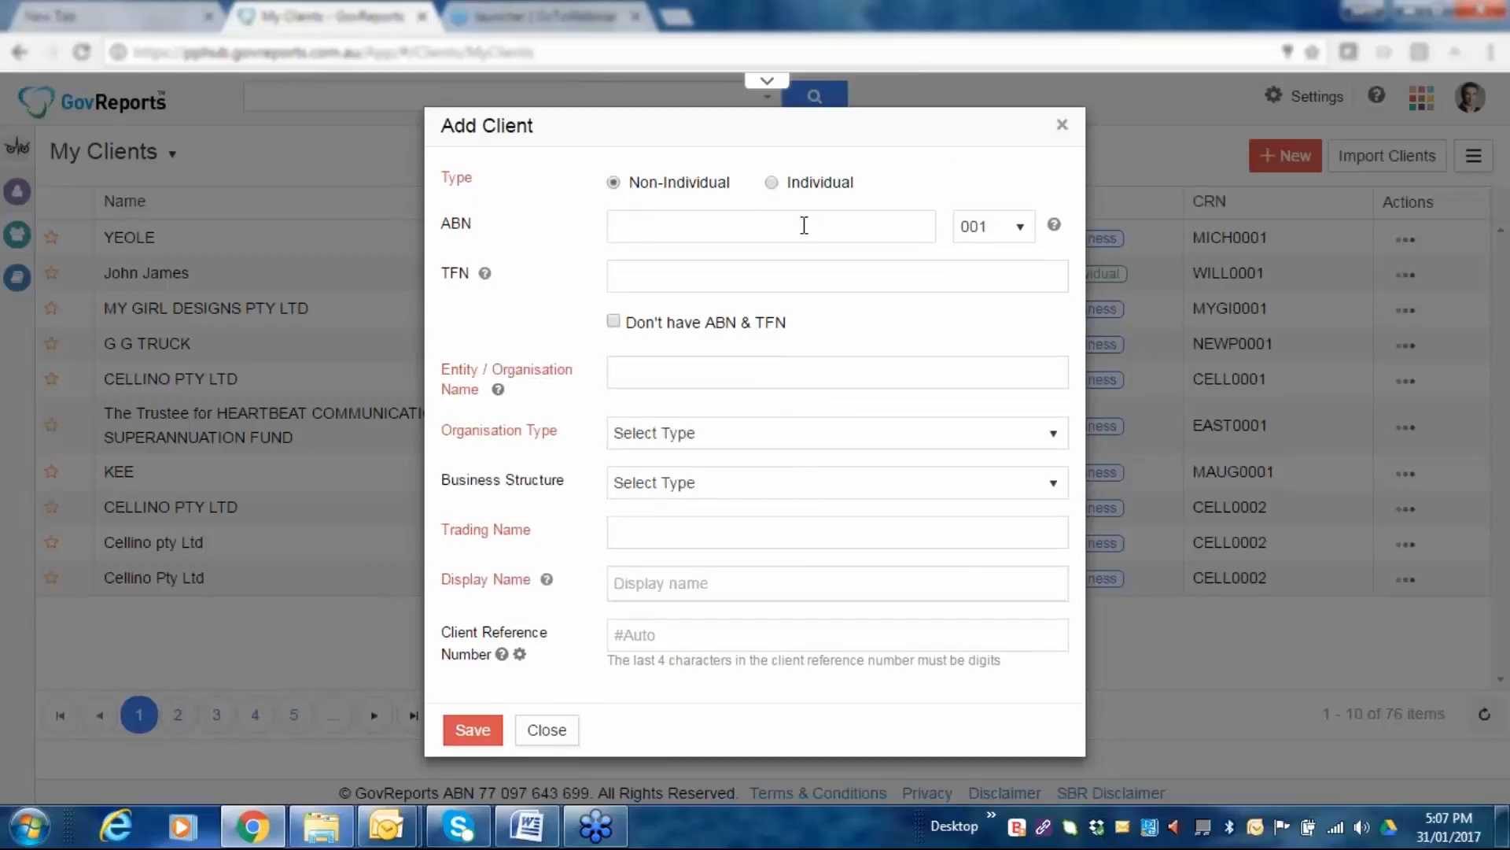
{"action": "left_click", "coordinate": [772, 183]}
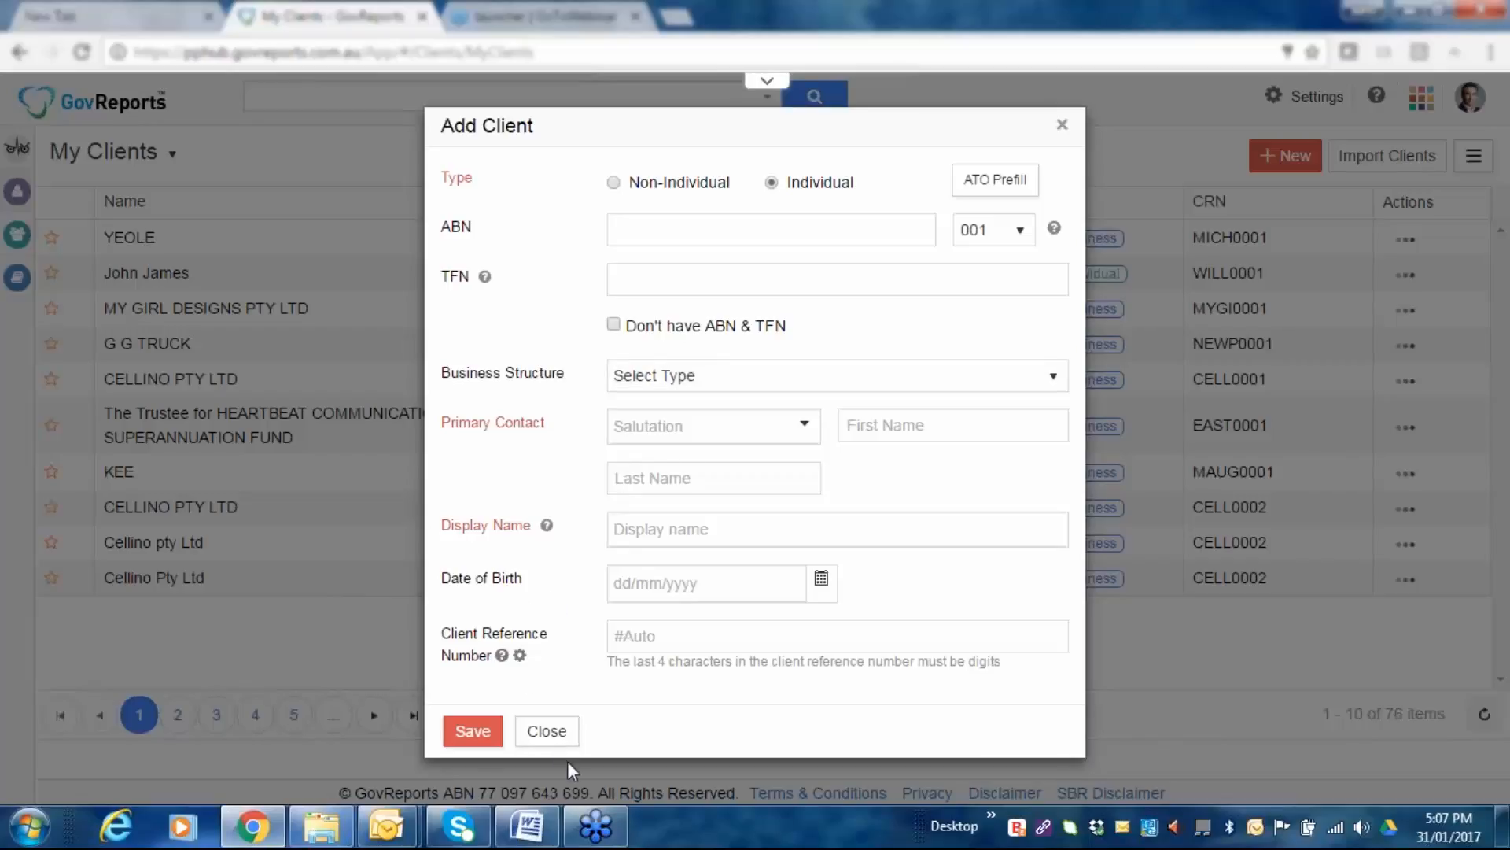
{"action": "left_click", "coordinate": [551, 732]}
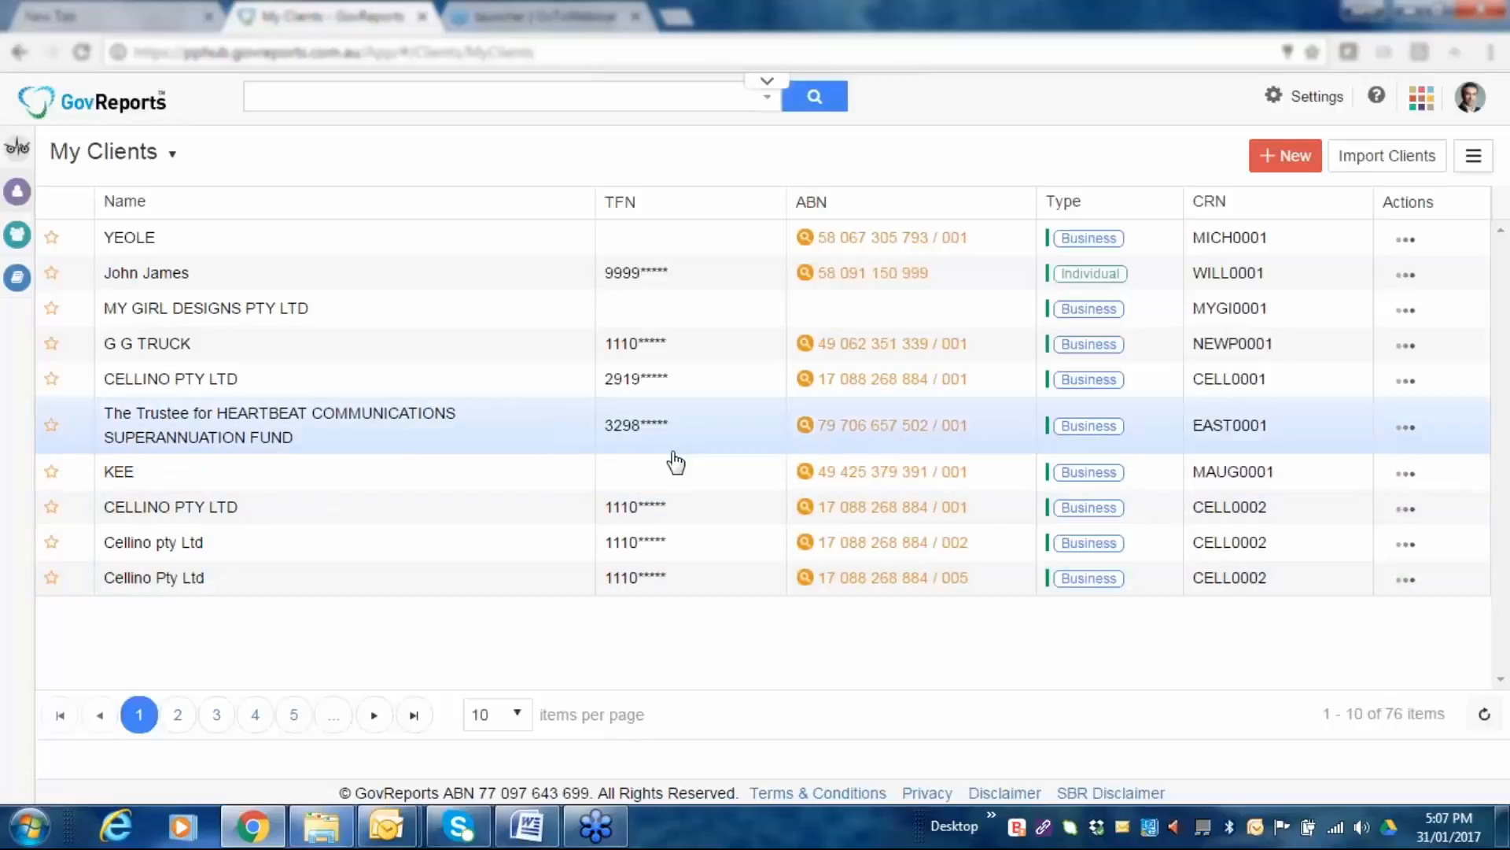
{"action": "left_click", "coordinate": [1403, 167]}
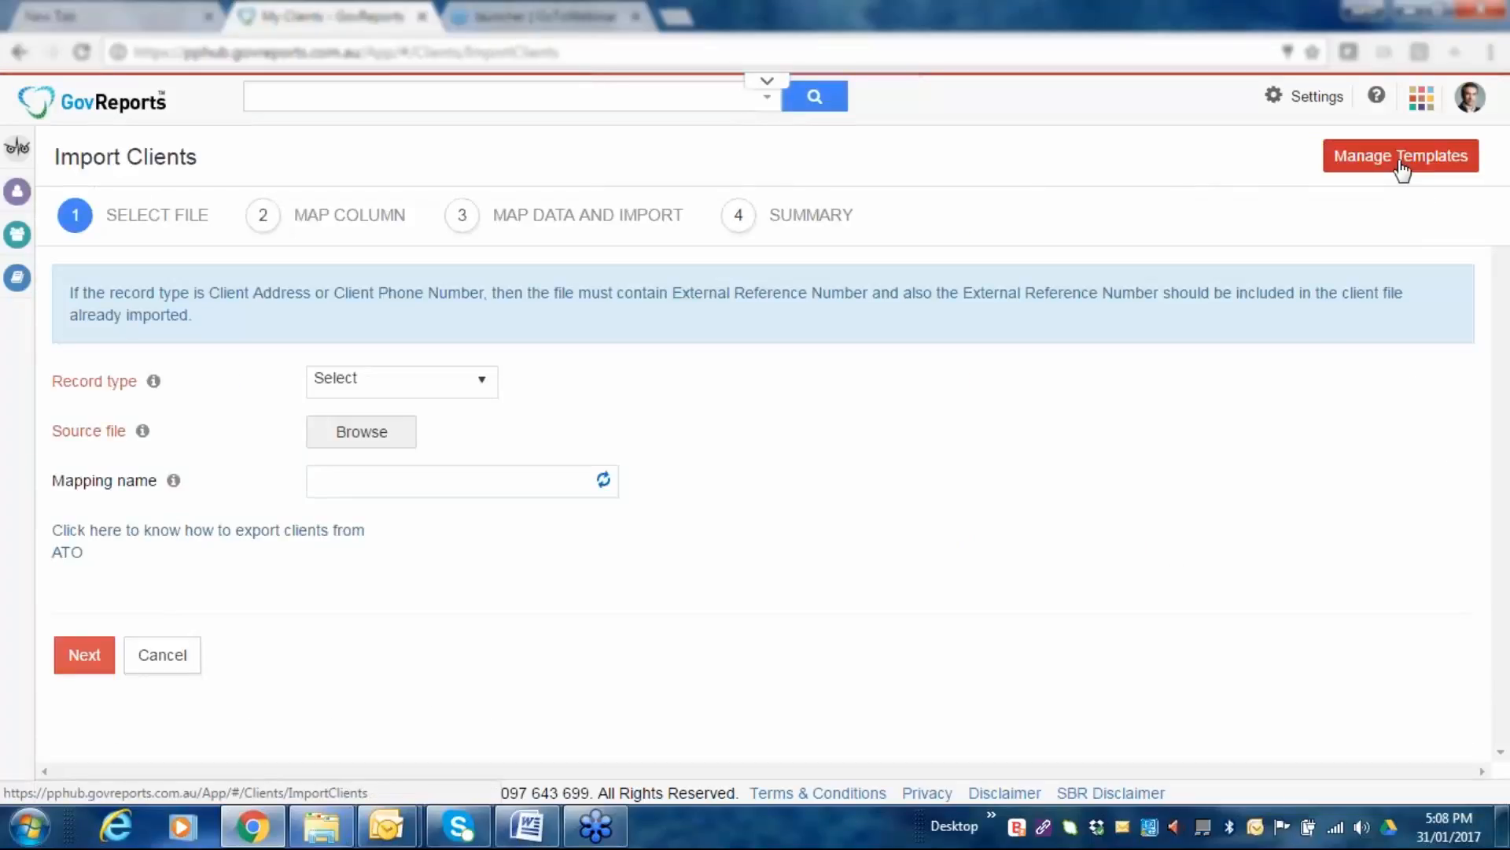
{"action": "left_click", "coordinate": [479, 384]}
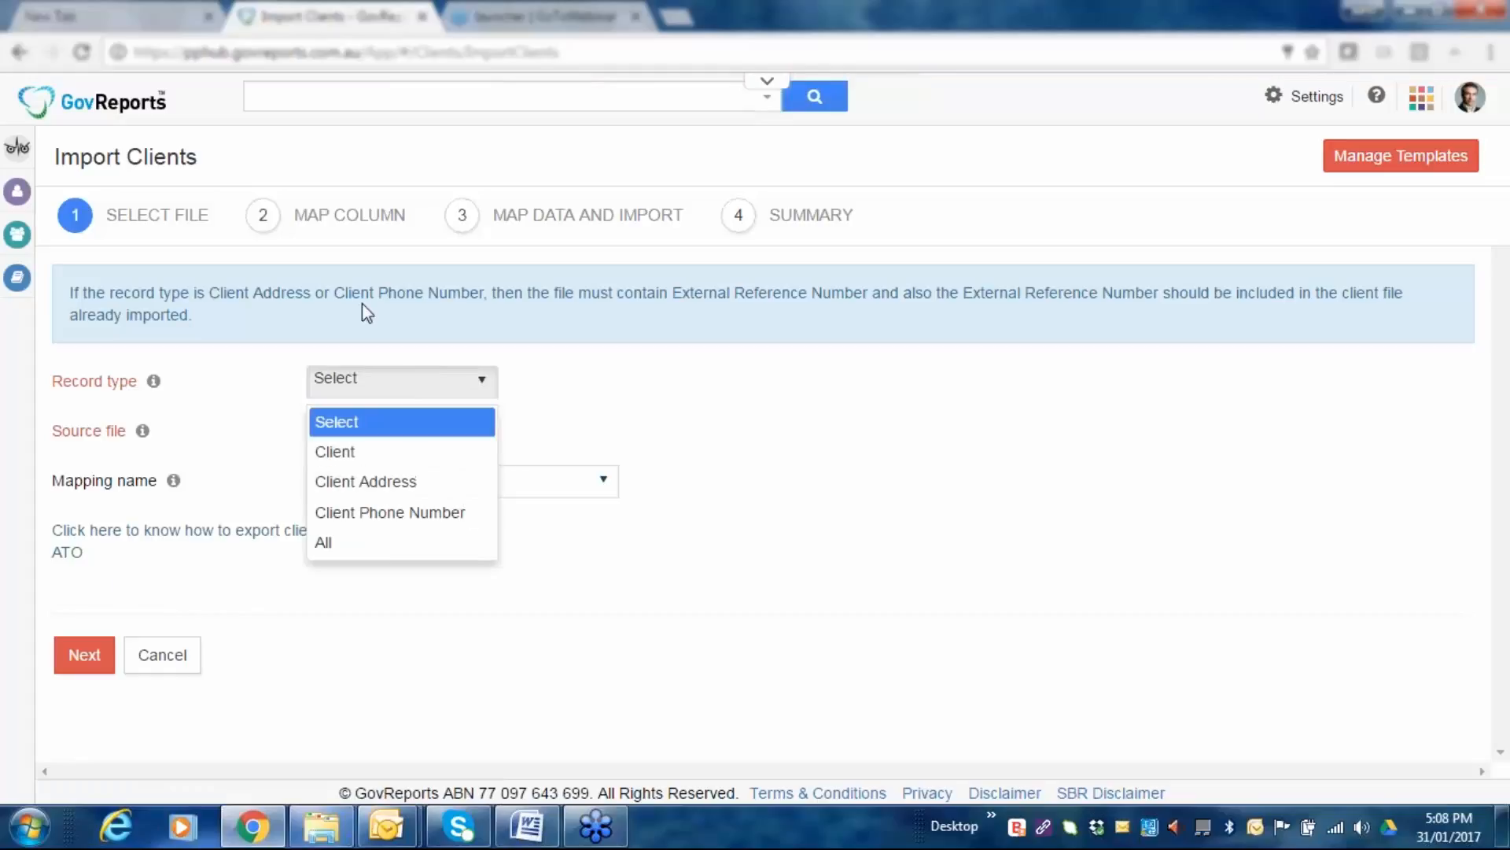
{"action": "left_click", "coordinate": [663, 404]}
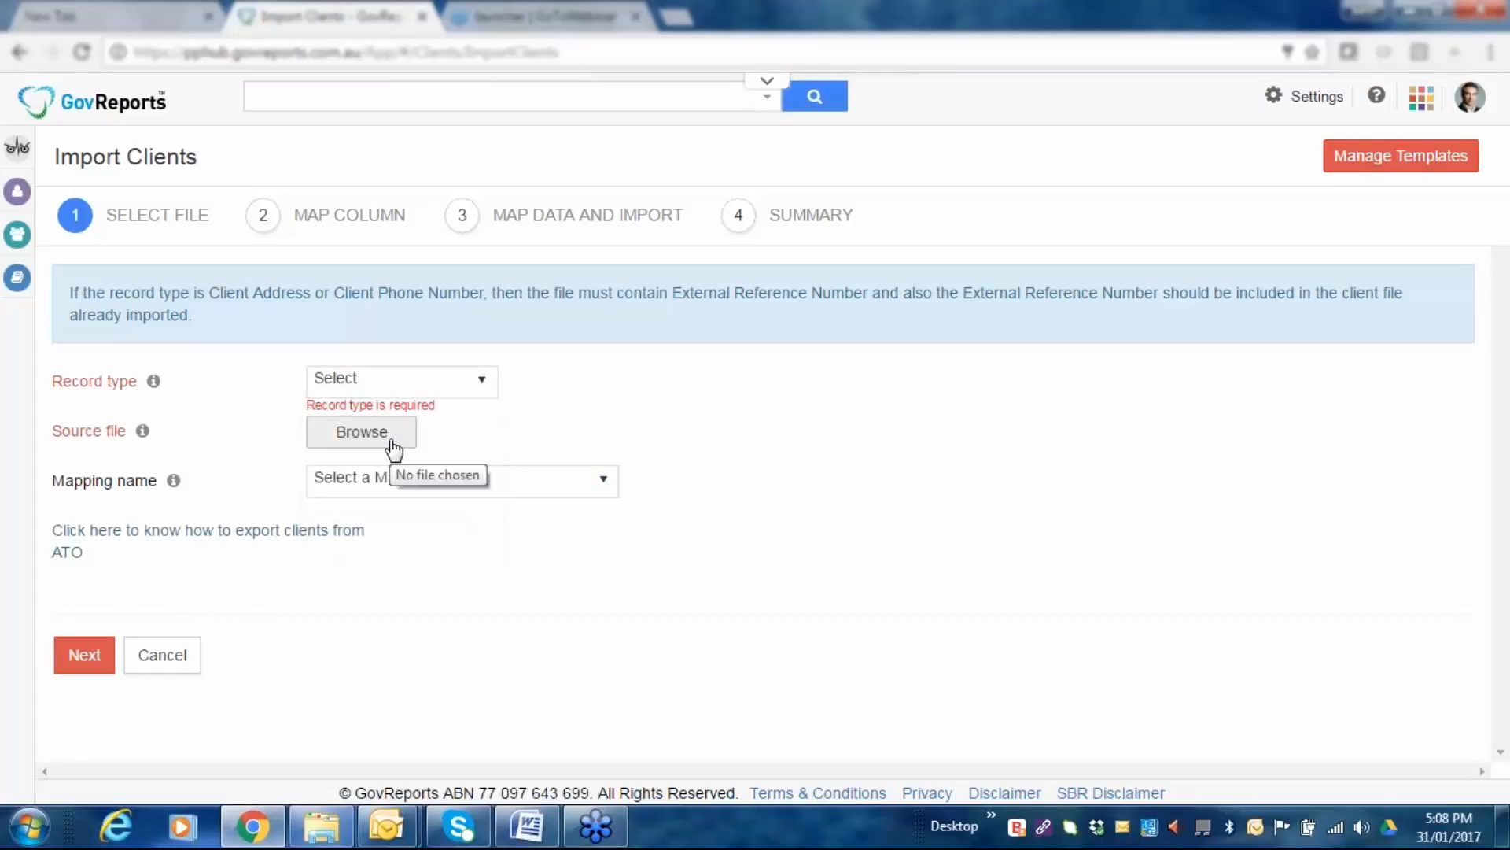
{"action": "left_click", "coordinate": [392, 442]}
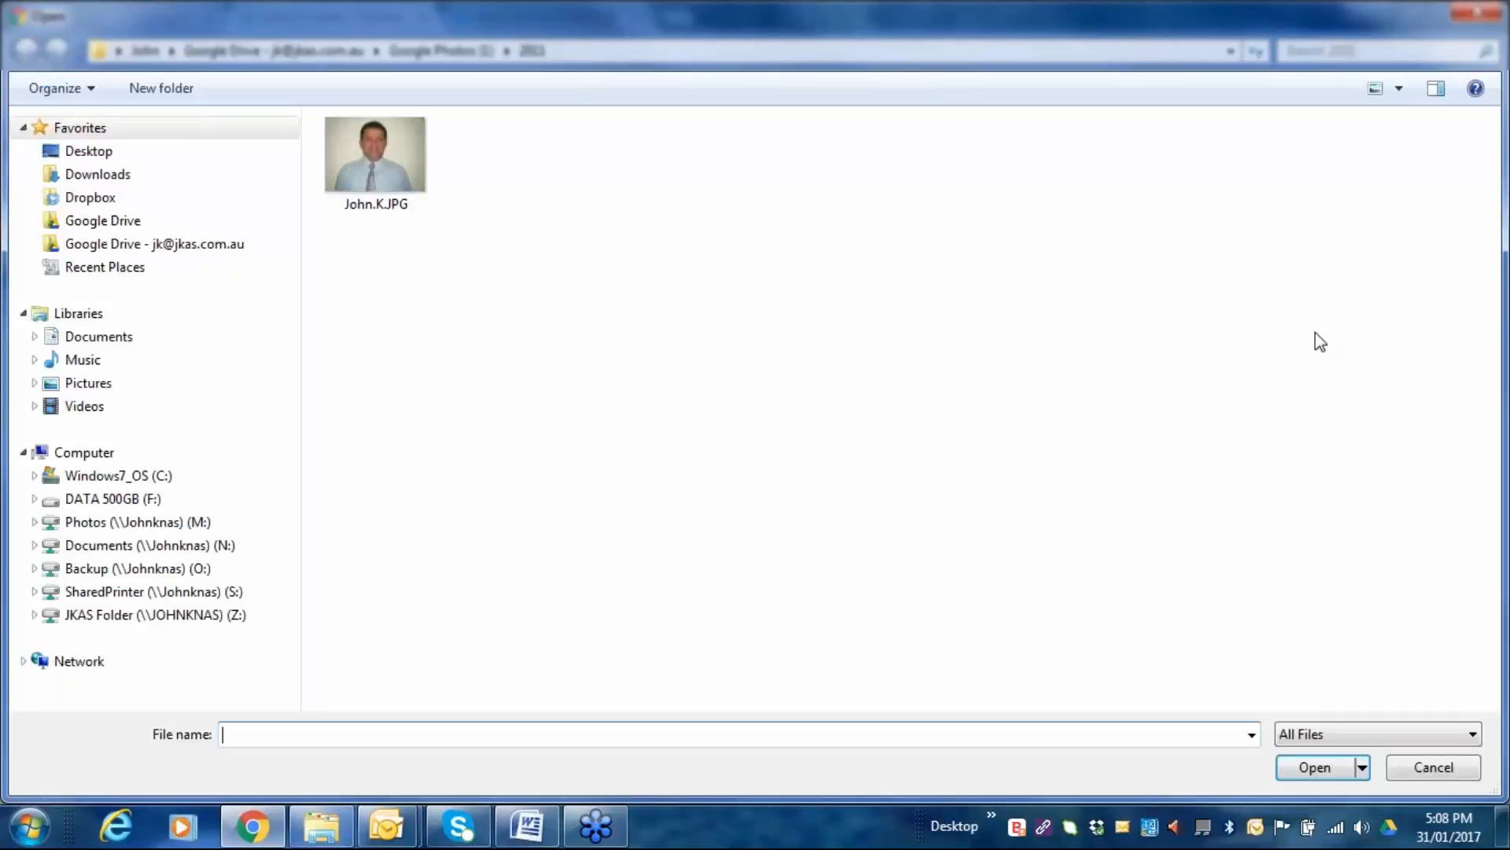
{"action": "left_click", "coordinate": [1472, 14]}
{"action": "left_click", "coordinate": [601, 481]}
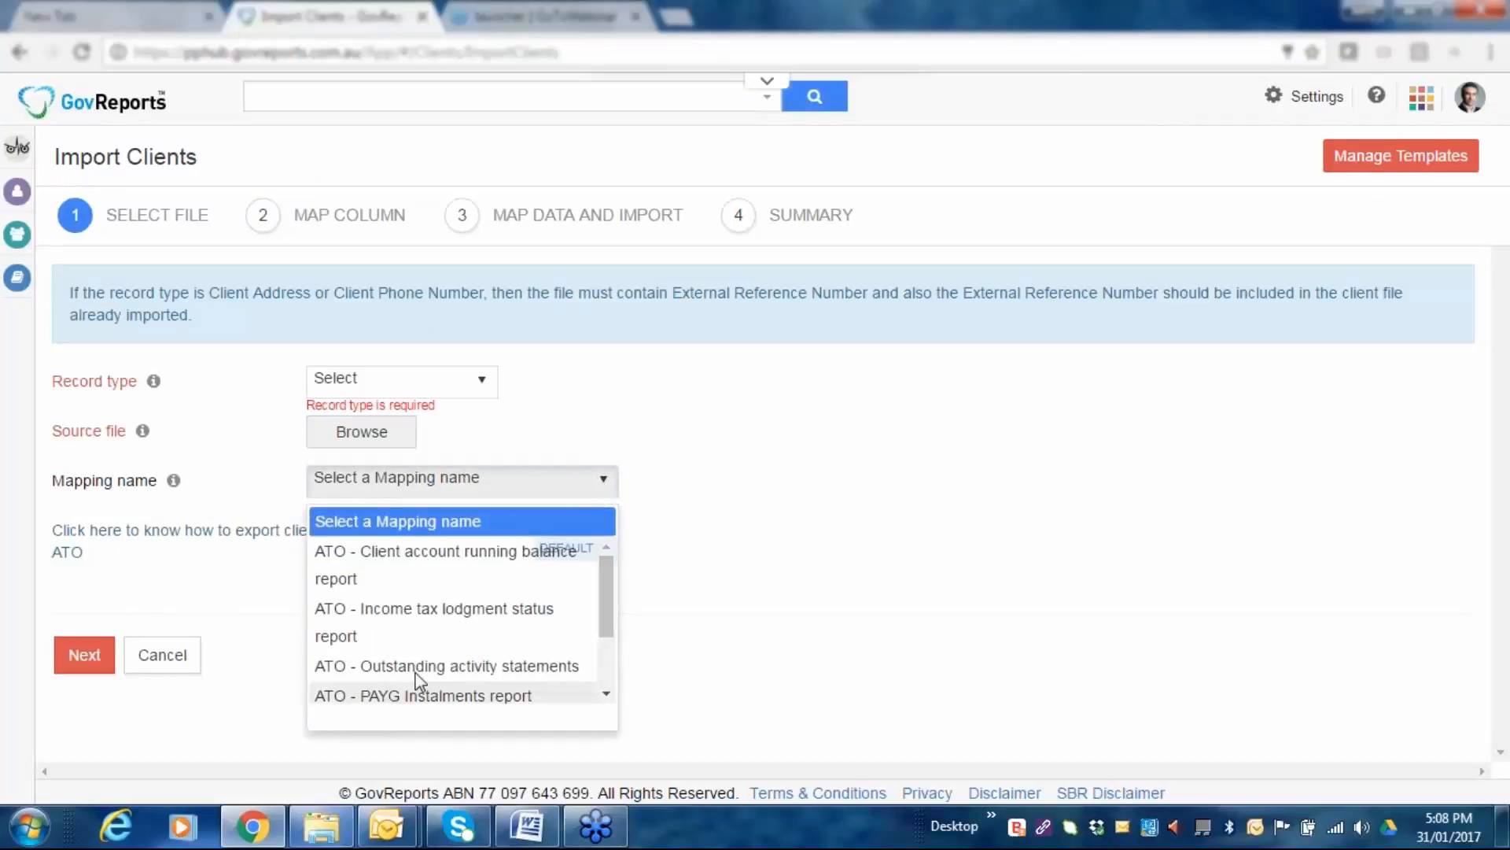
{"action": "left_click_drag", "start_coordinate": [600, 597], "coordinate": [618, 629]}
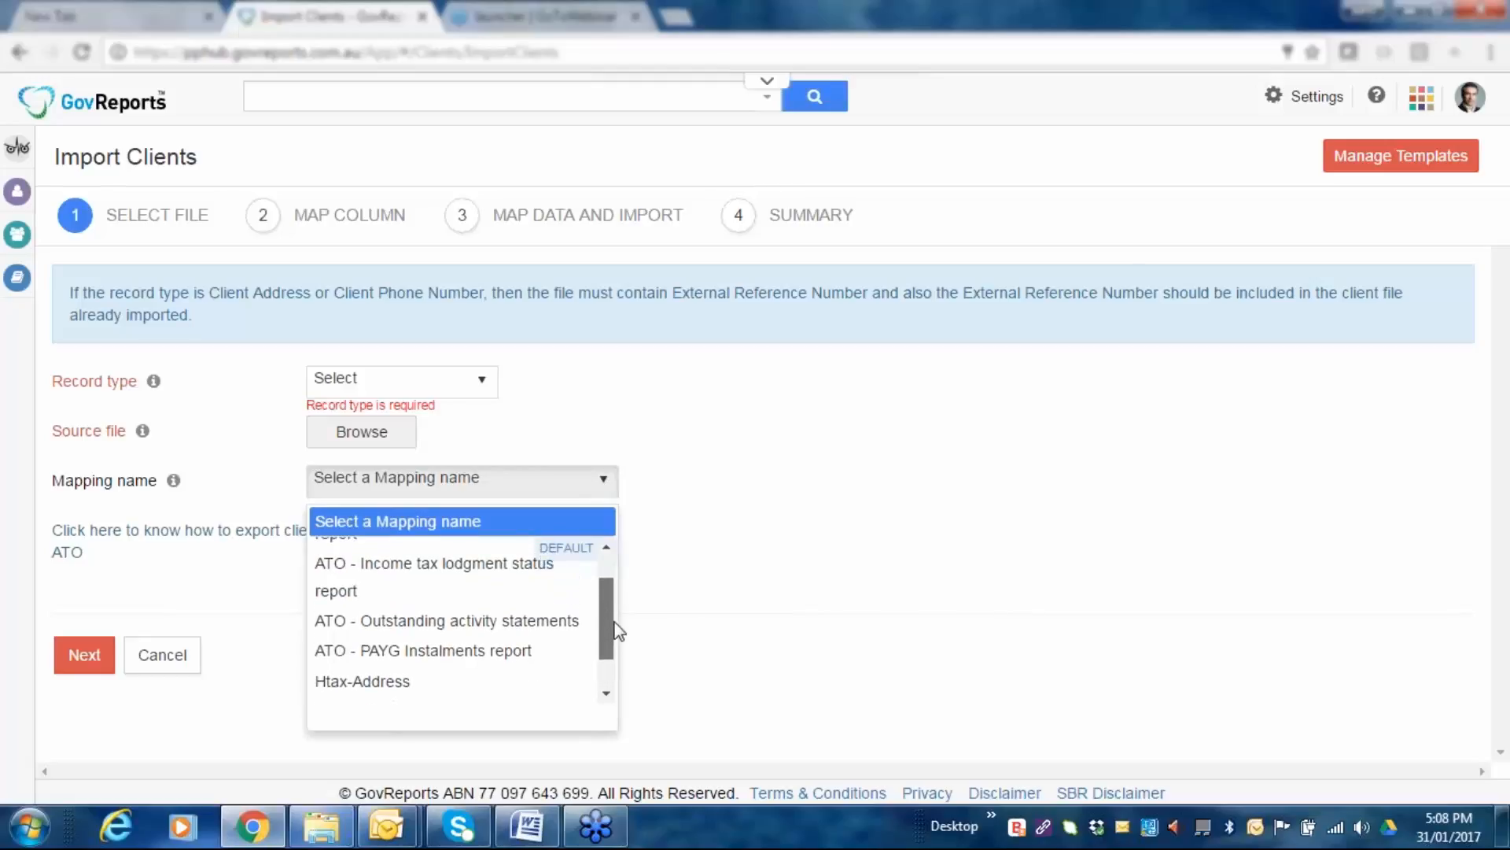
{"action": "left_click", "coordinate": [179, 663]}
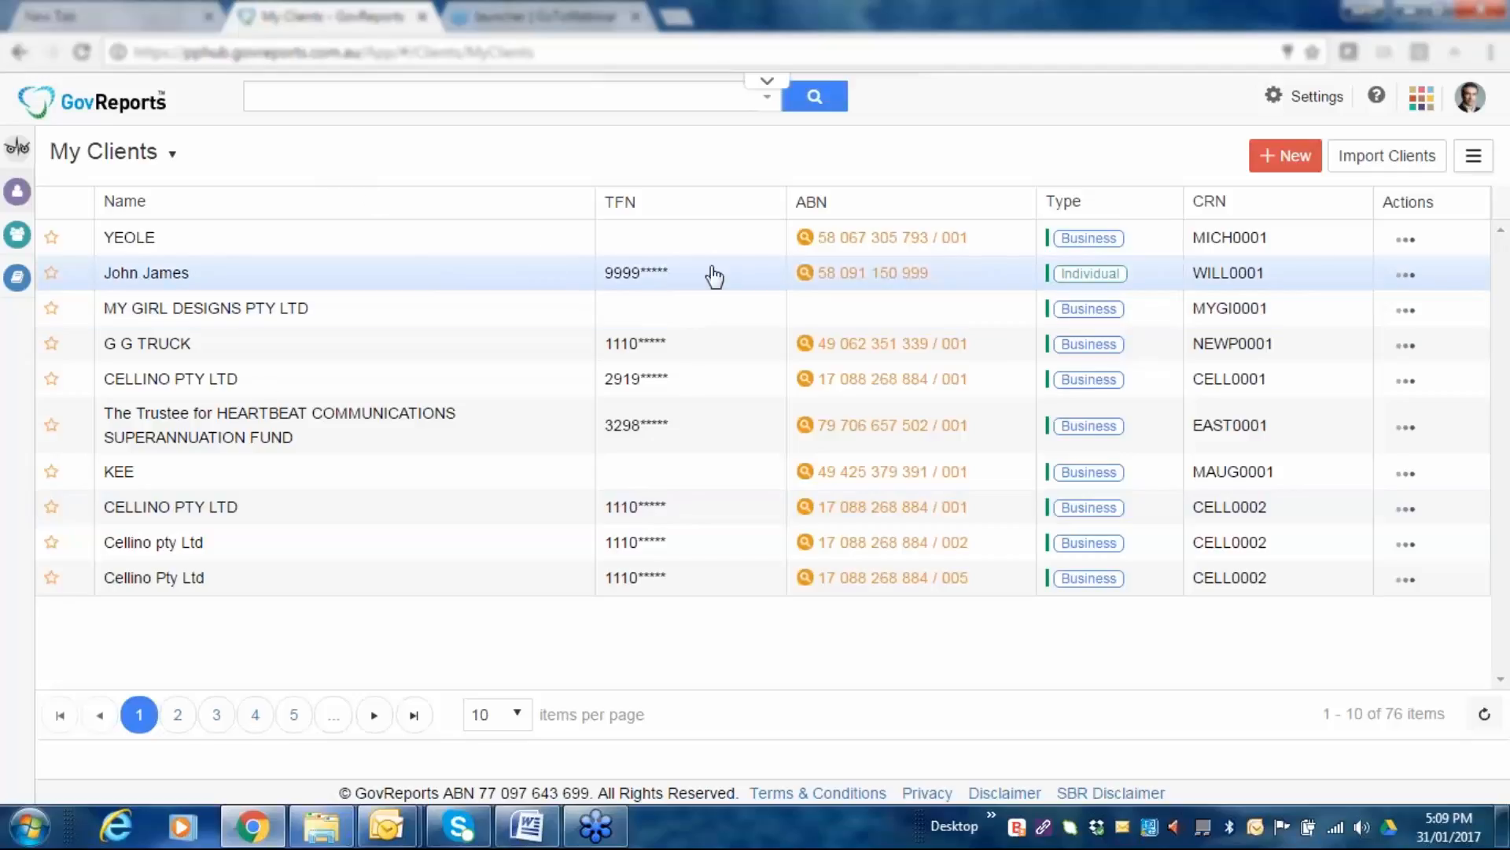
Start a new Individual client and enter a tax file number that validates.
{"action": "left_click", "coordinate": [1289, 160]}
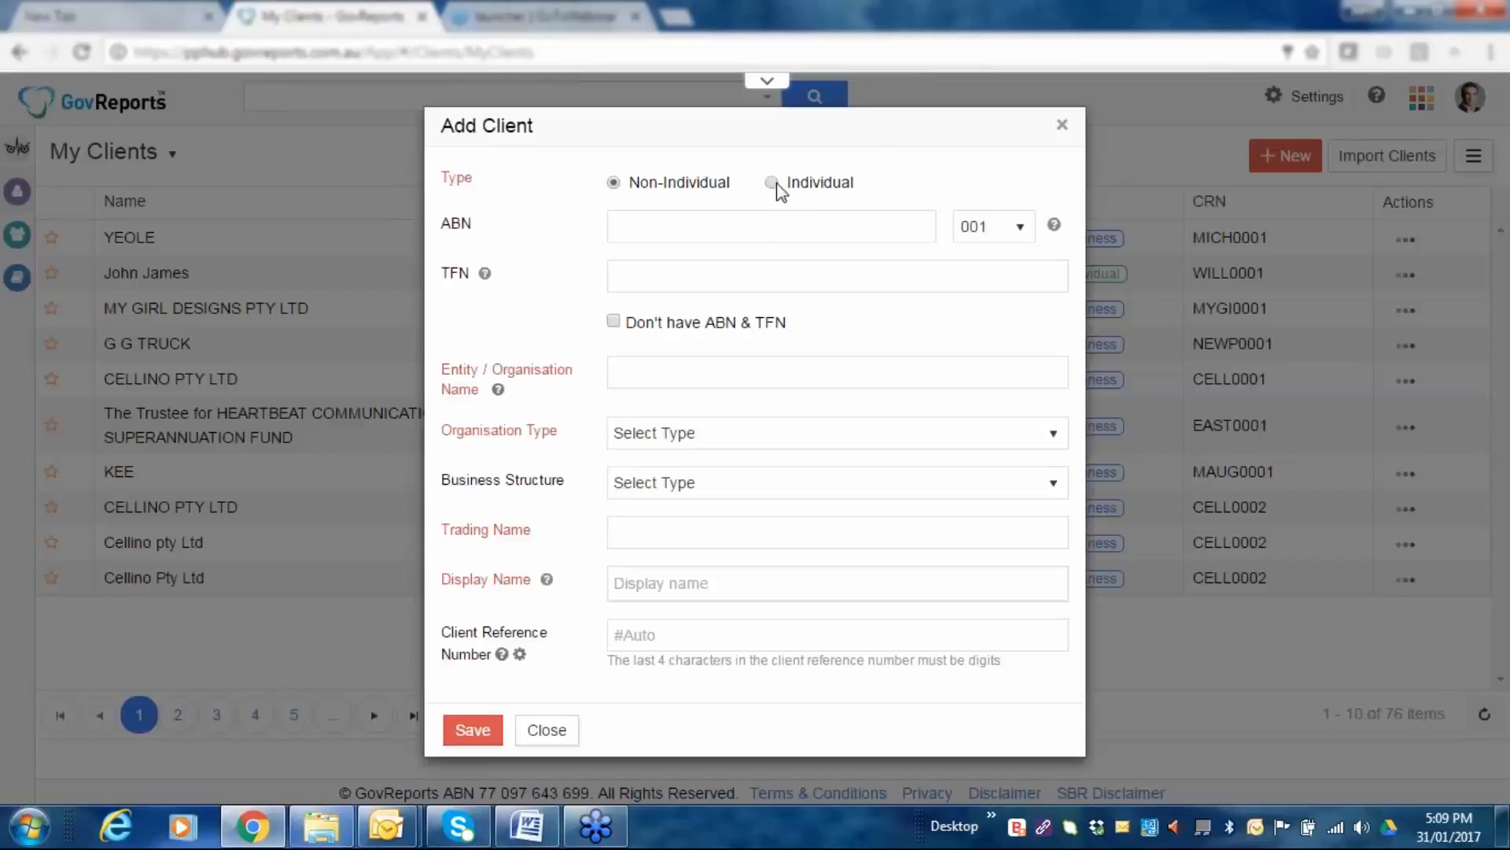
{"action": "left_click", "coordinate": [773, 185]}
{"action": "left_click", "coordinate": [643, 271]}
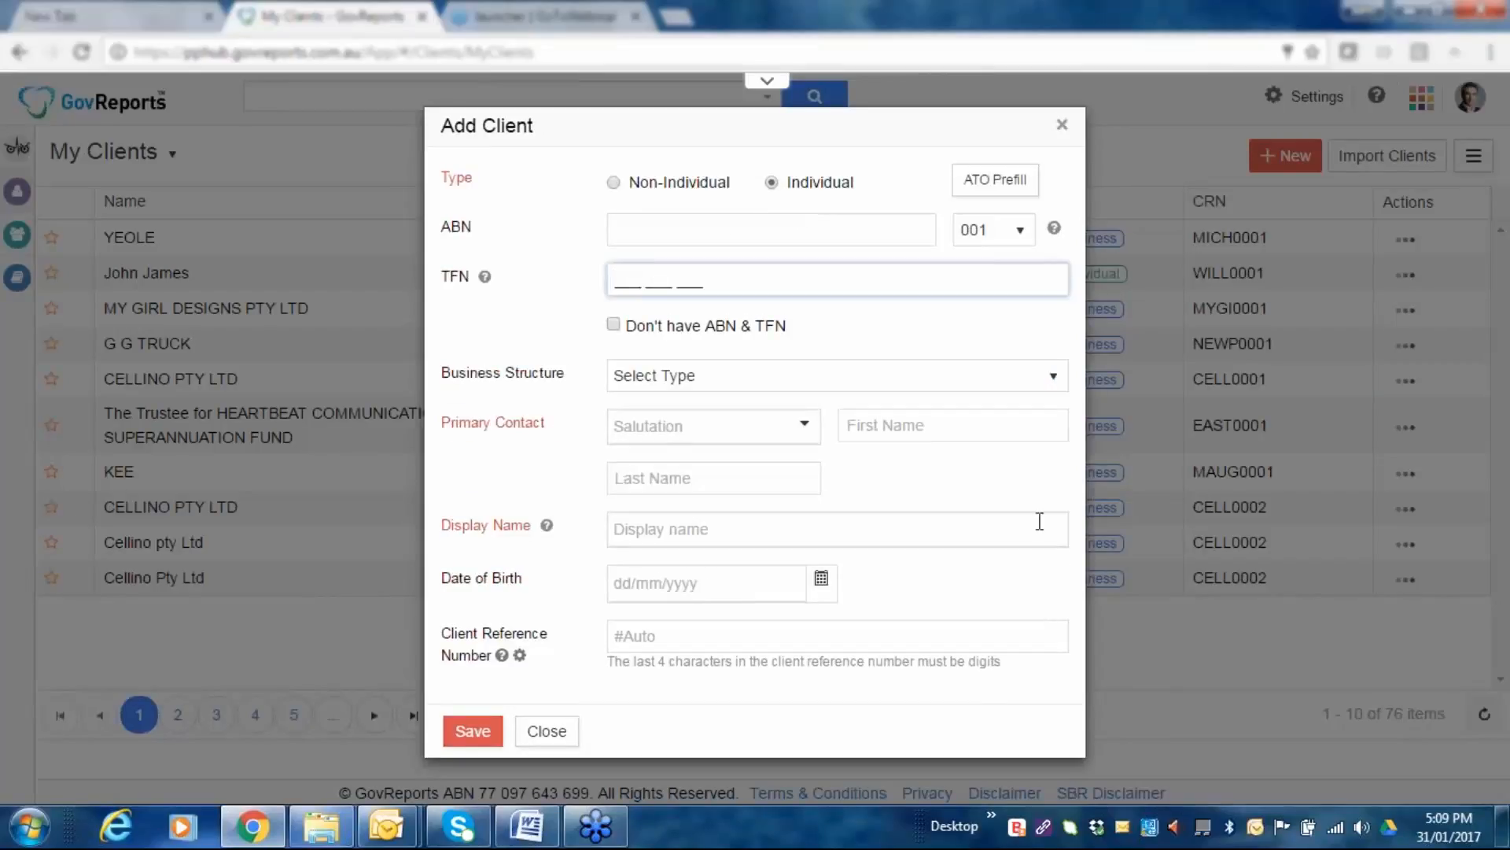
{"action": "left_click", "coordinate": [114, 627]}
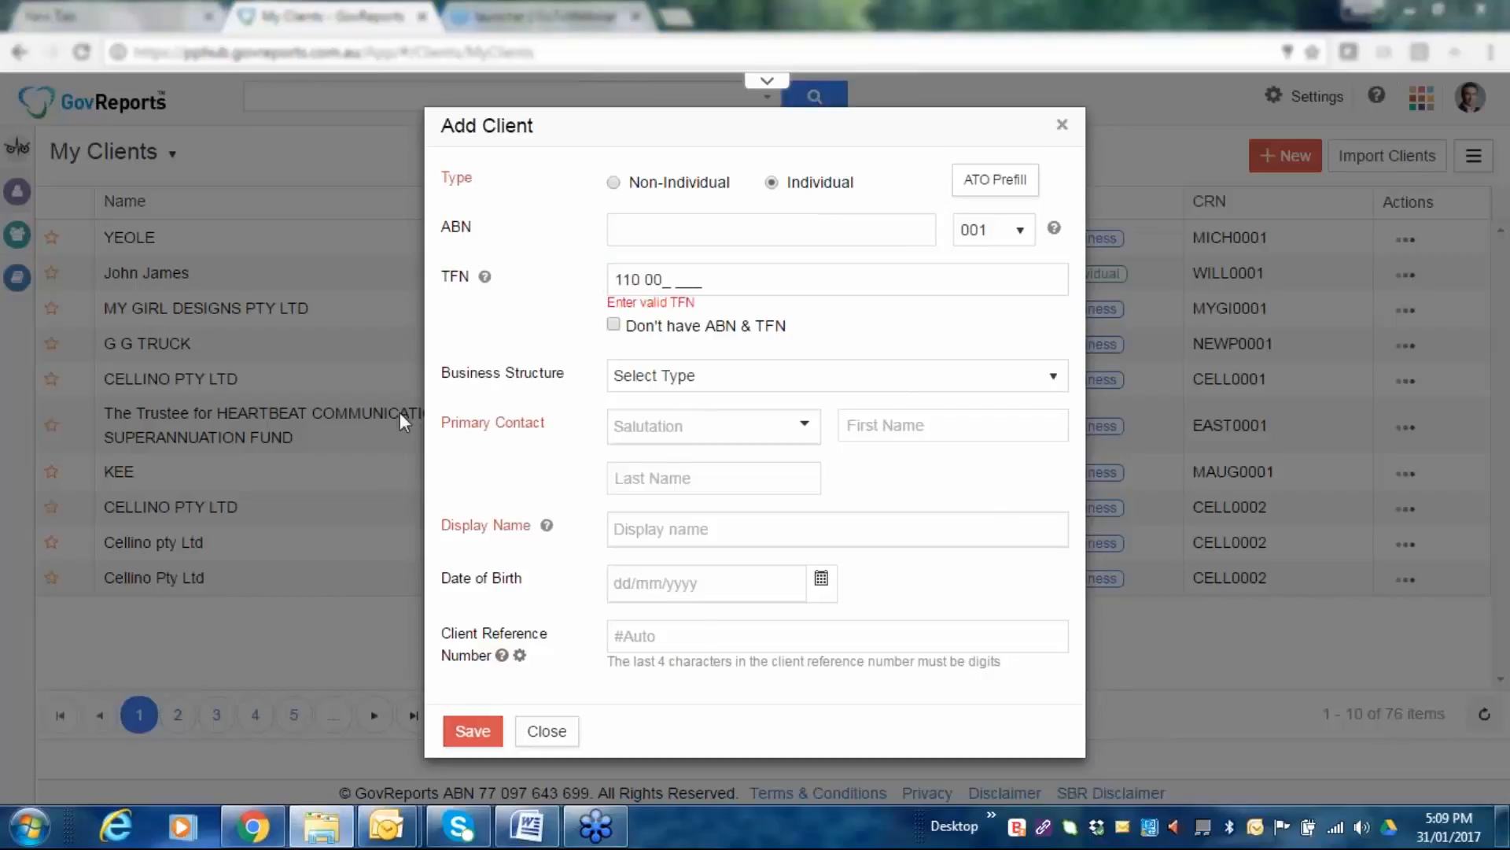
{"action": "left_click", "coordinate": [656, 287]}
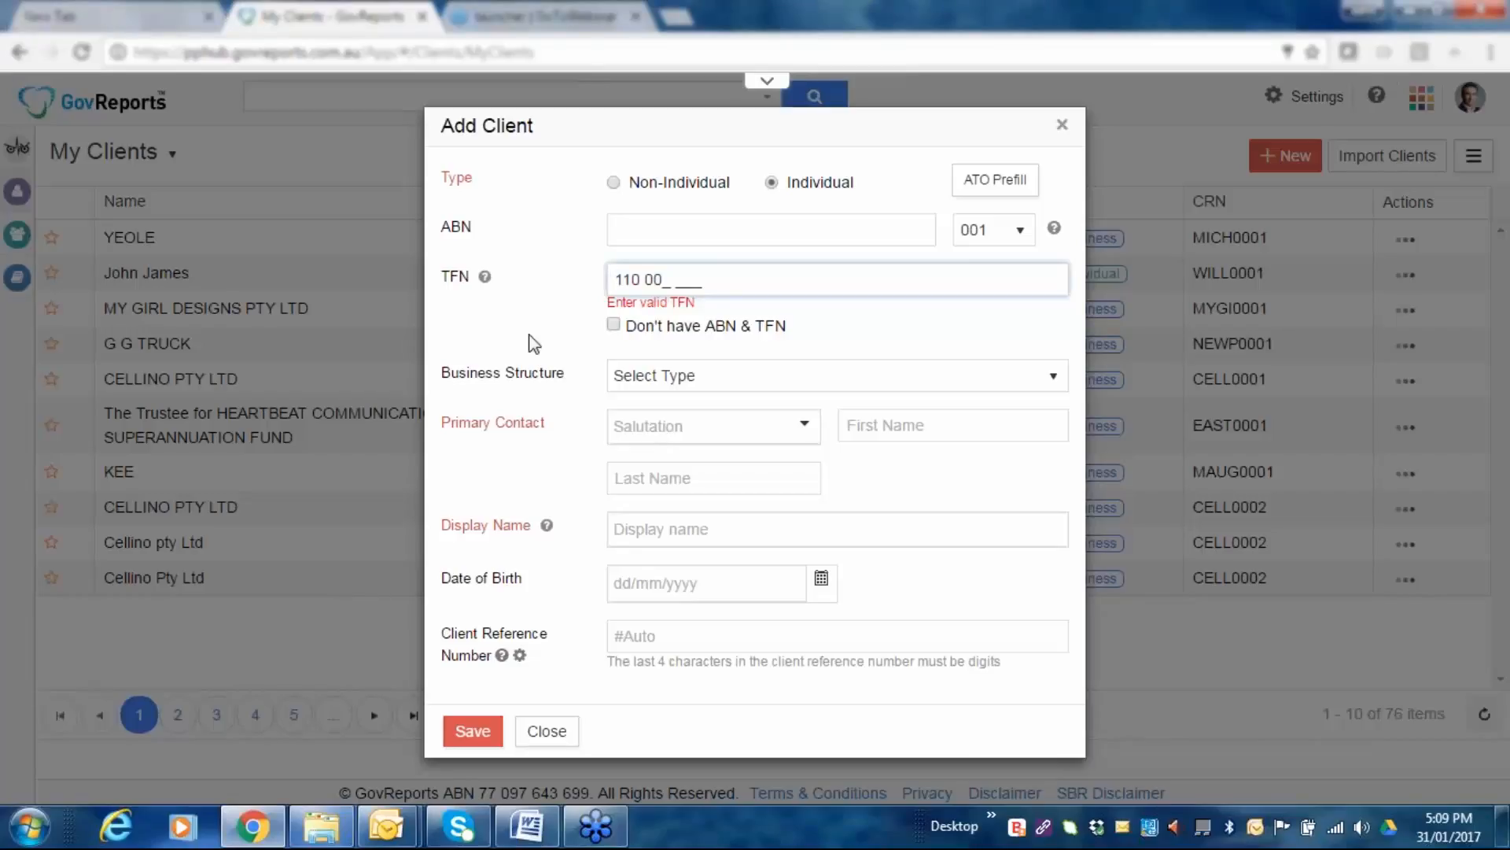
{"action": "left_click", "coordinate": [665, 286]}
{"action": "left_click", "coordinate": [686, 356]}
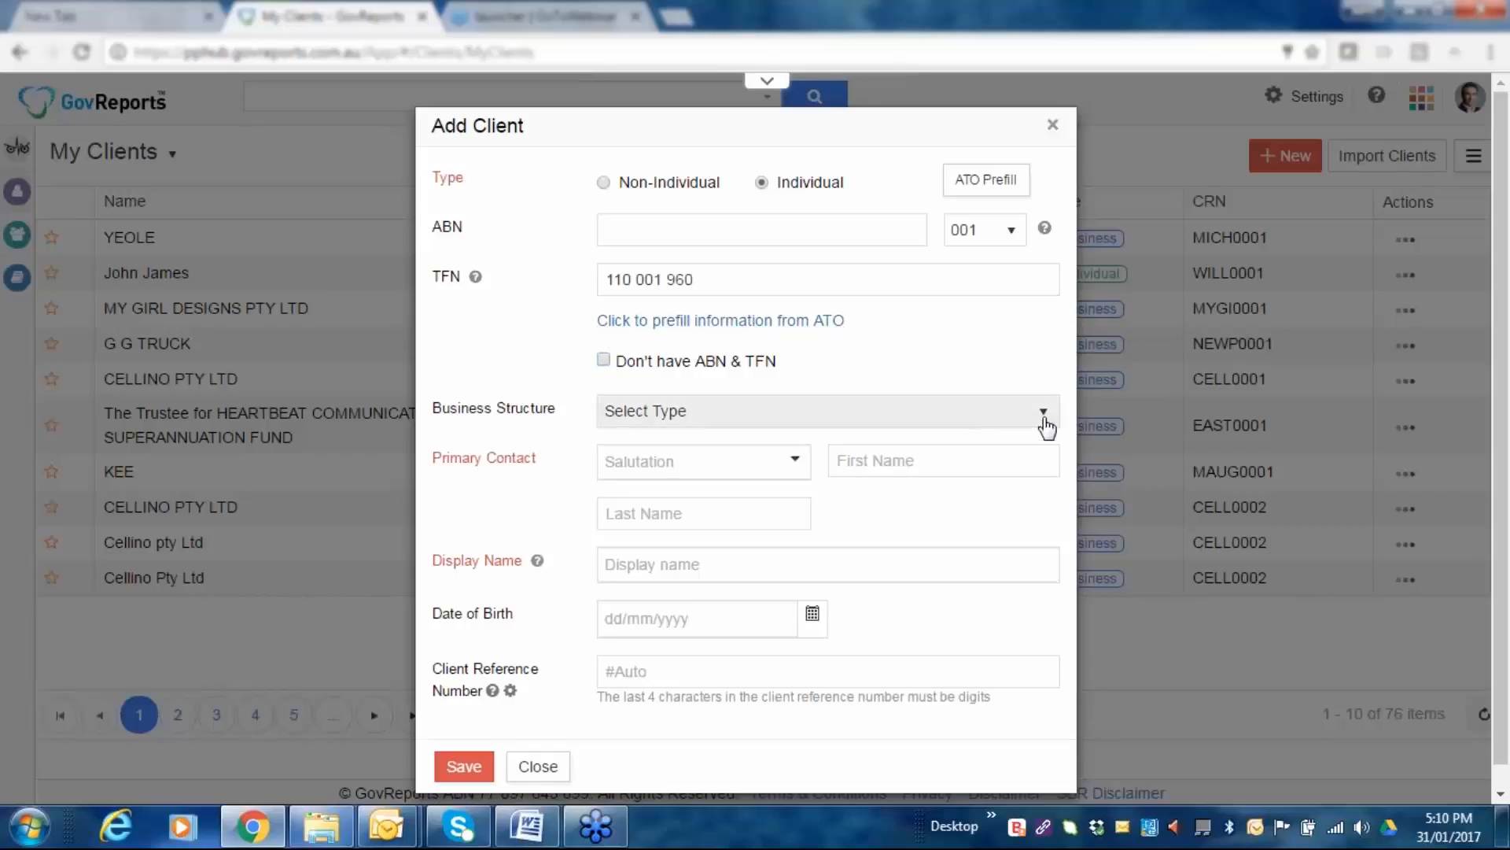
Set the salutation to Mr and enter the client's first and last name.
{"action": "left_click", "coordinate": [1045, 423]}
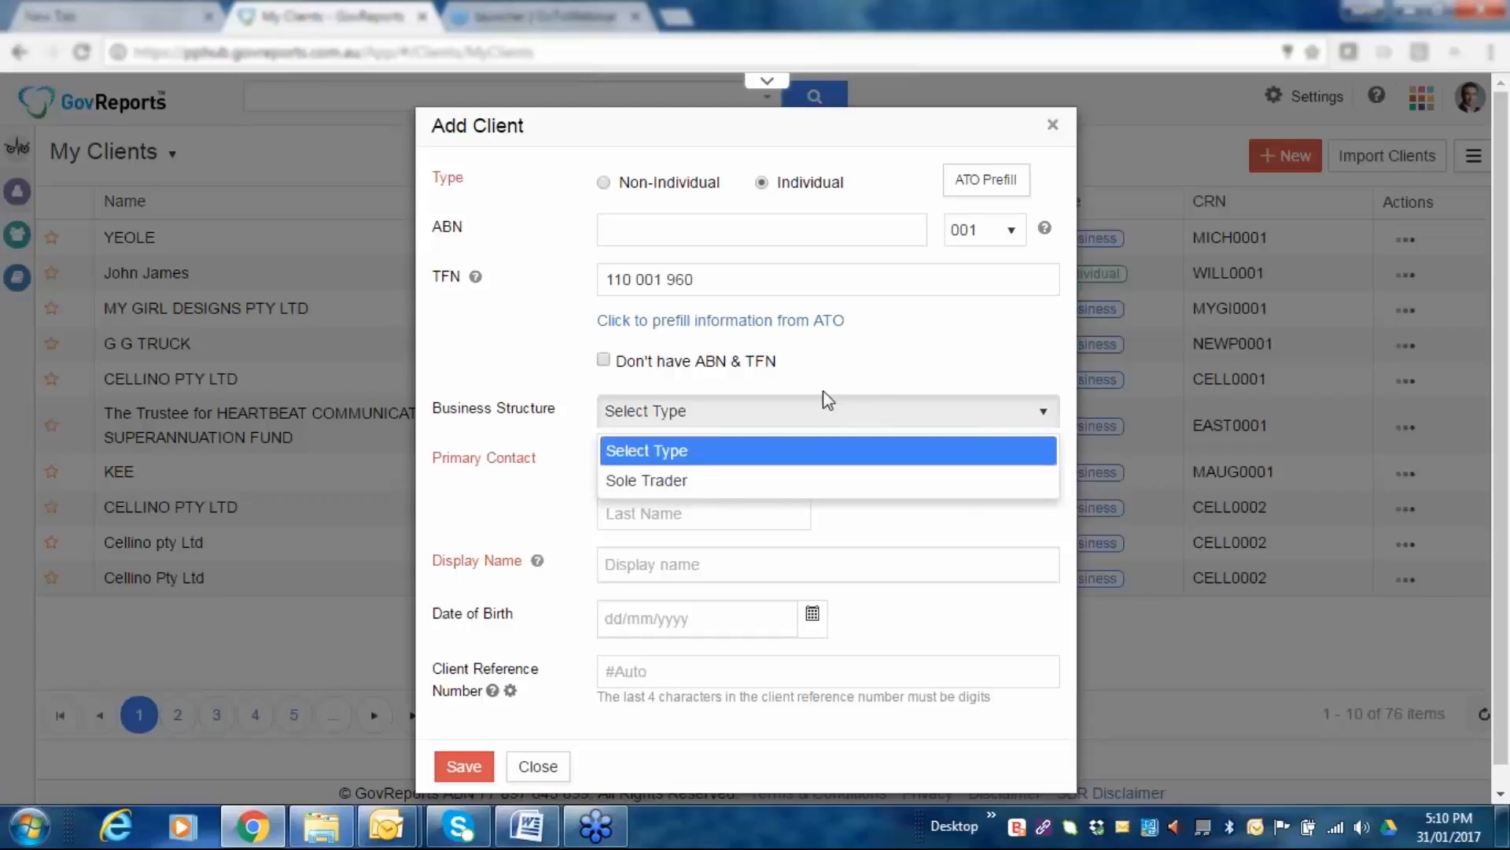
{"action": "left_click", "coordinate": [913, 342]}
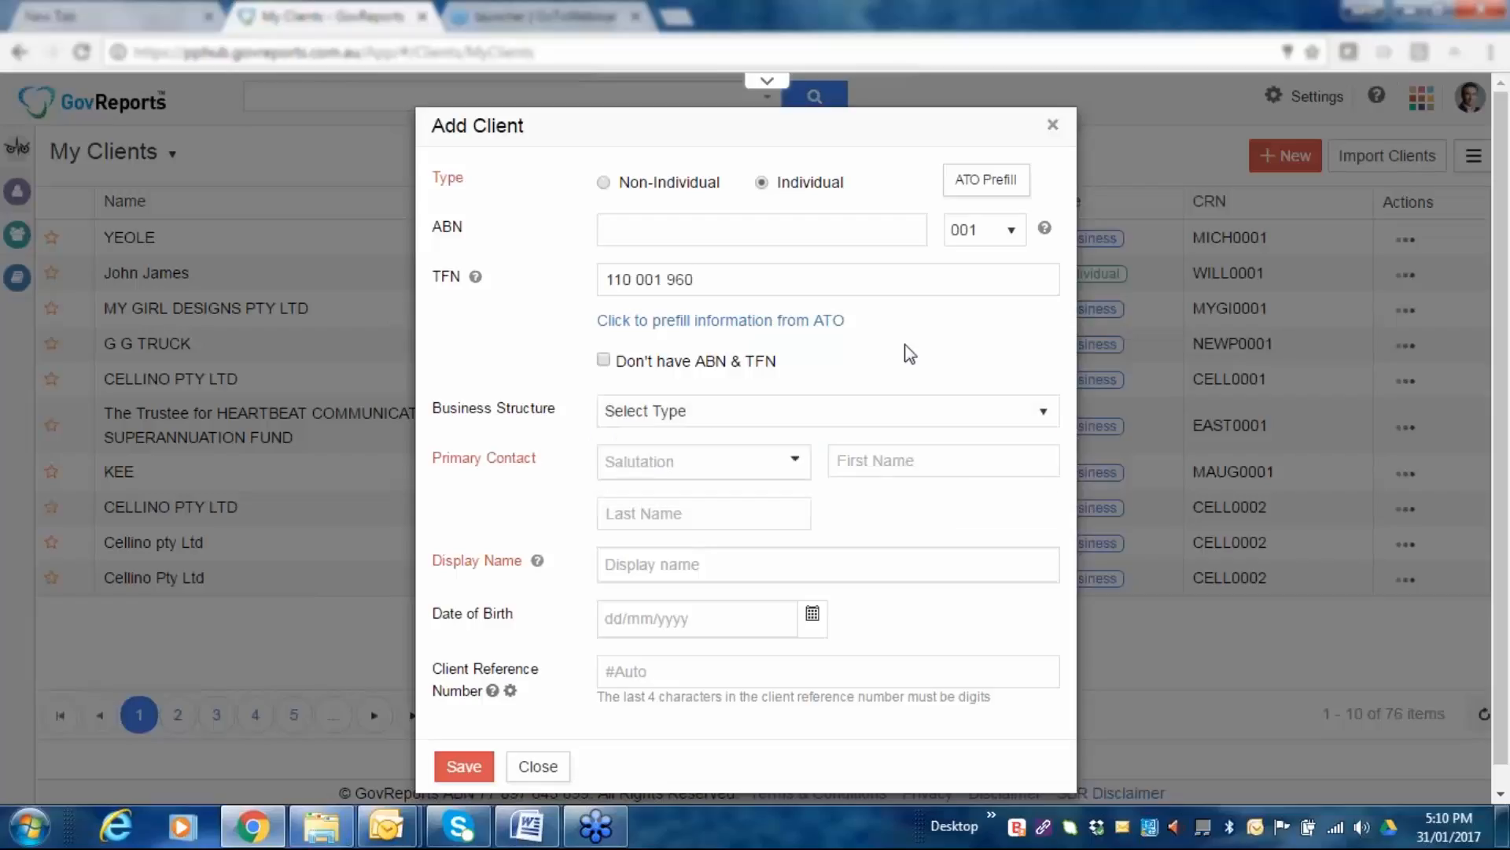
{"action": "left_click", "coordinate": [796, 463]}
{"action": "type", "text": "Mr"}
{"action": "key", "text": "Tab"}
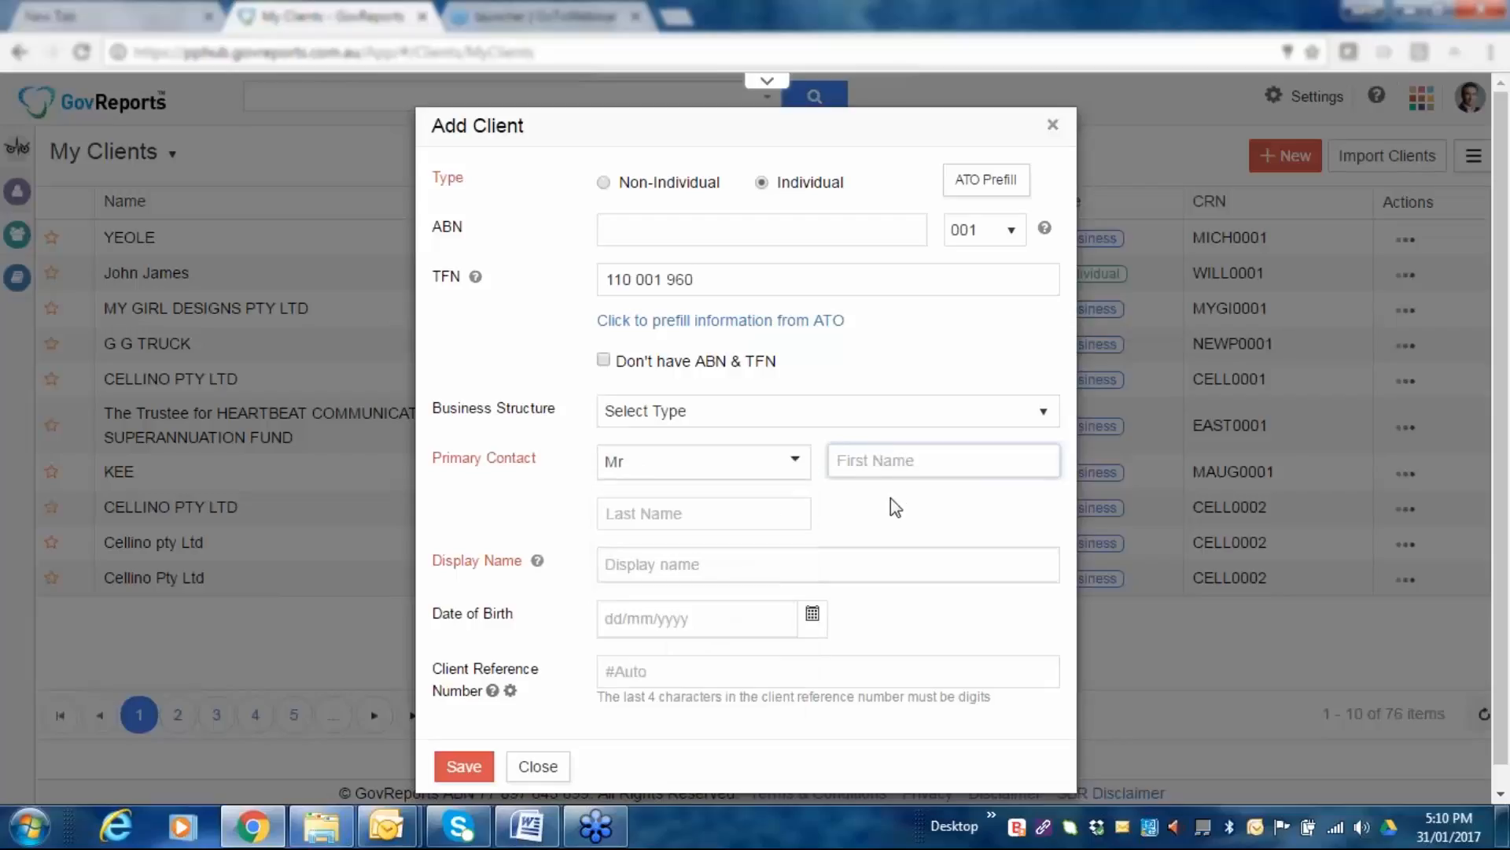
{"action": "key", "text": "Tab"}
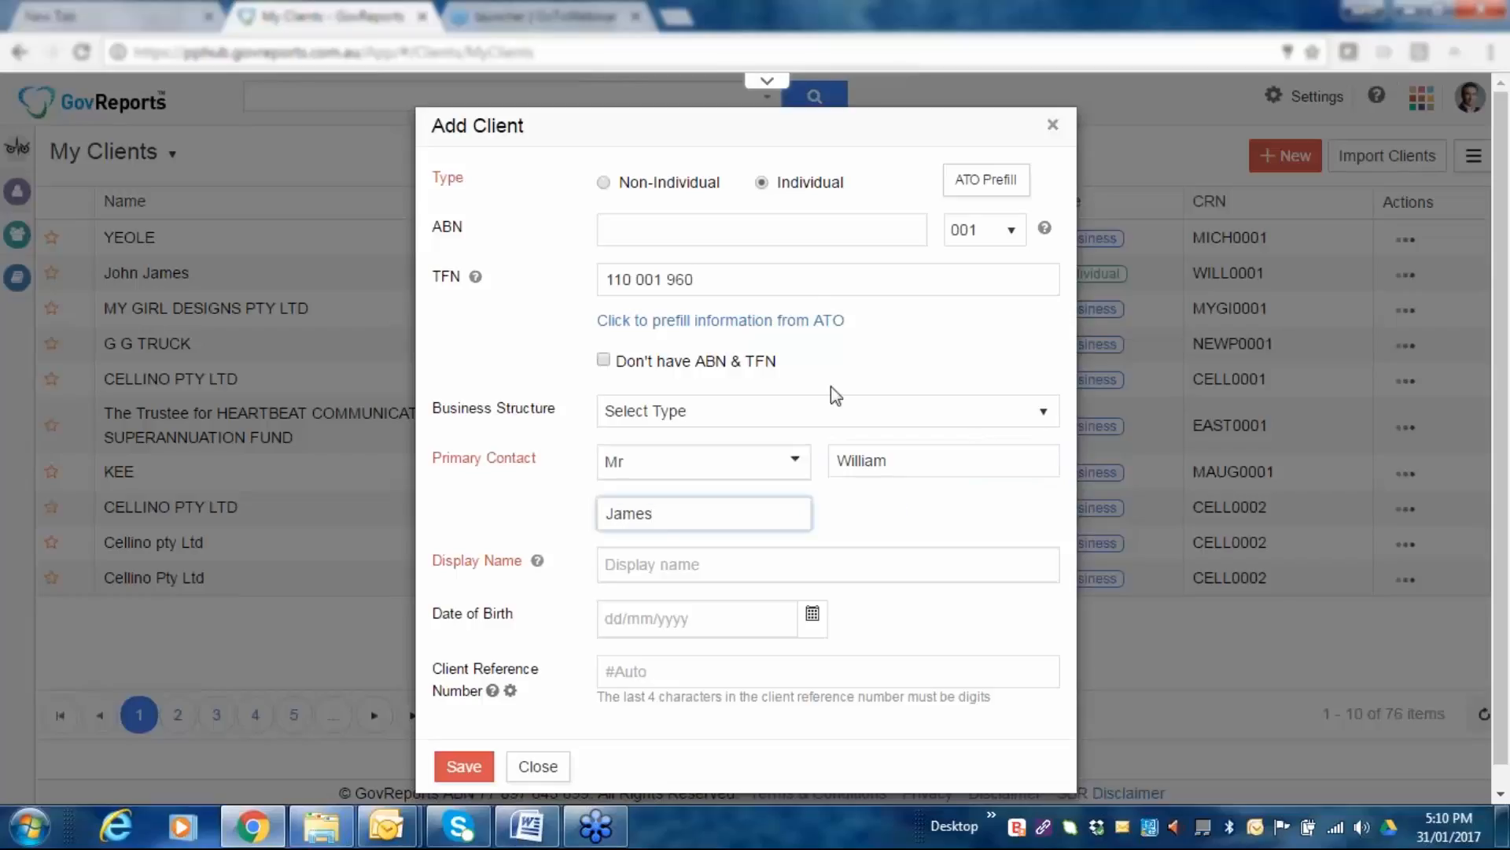
{"action": "left_click", "coordinate": [654, 621]}
{"action": "type", "text": "01/07/20"}
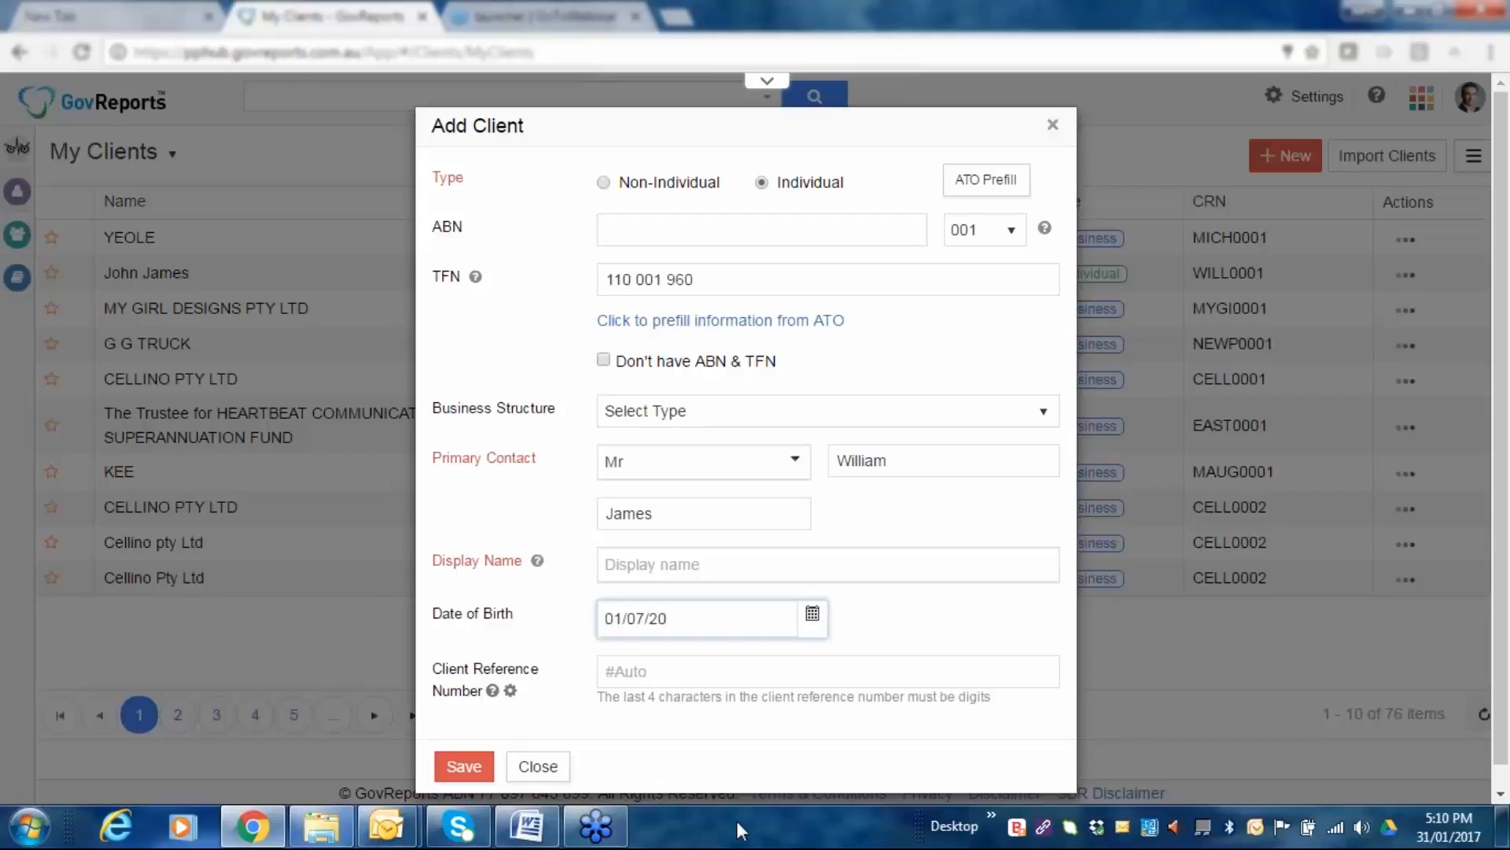
{"action": "key", "text": "BackSpace"}
{"action": "type", "text": "1984"}
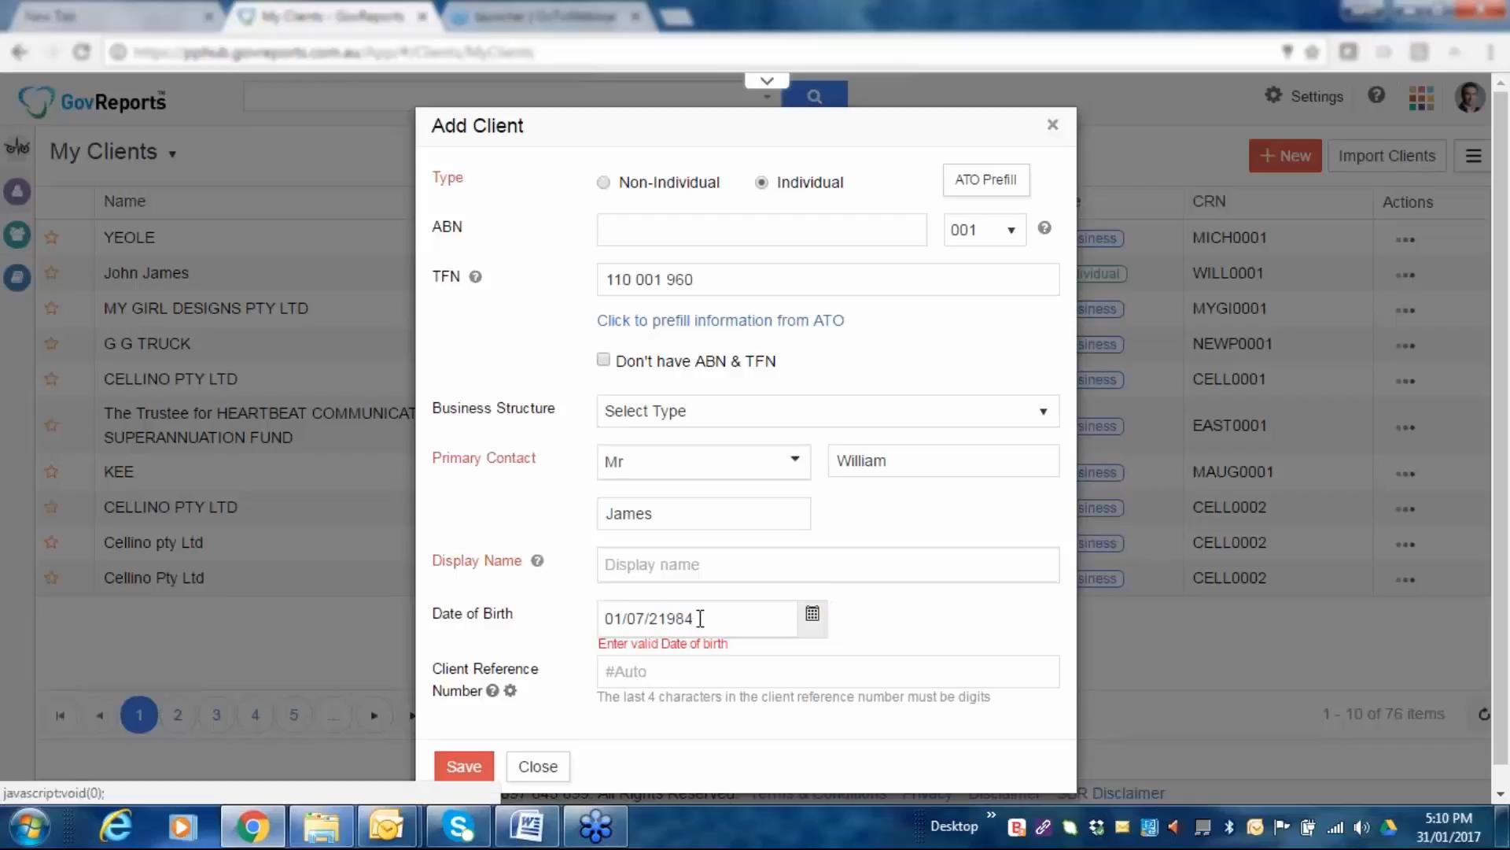
{"action": "left_click", "coordinate": [659, 619]}
{"action": "key", "text": "BackSpace"}
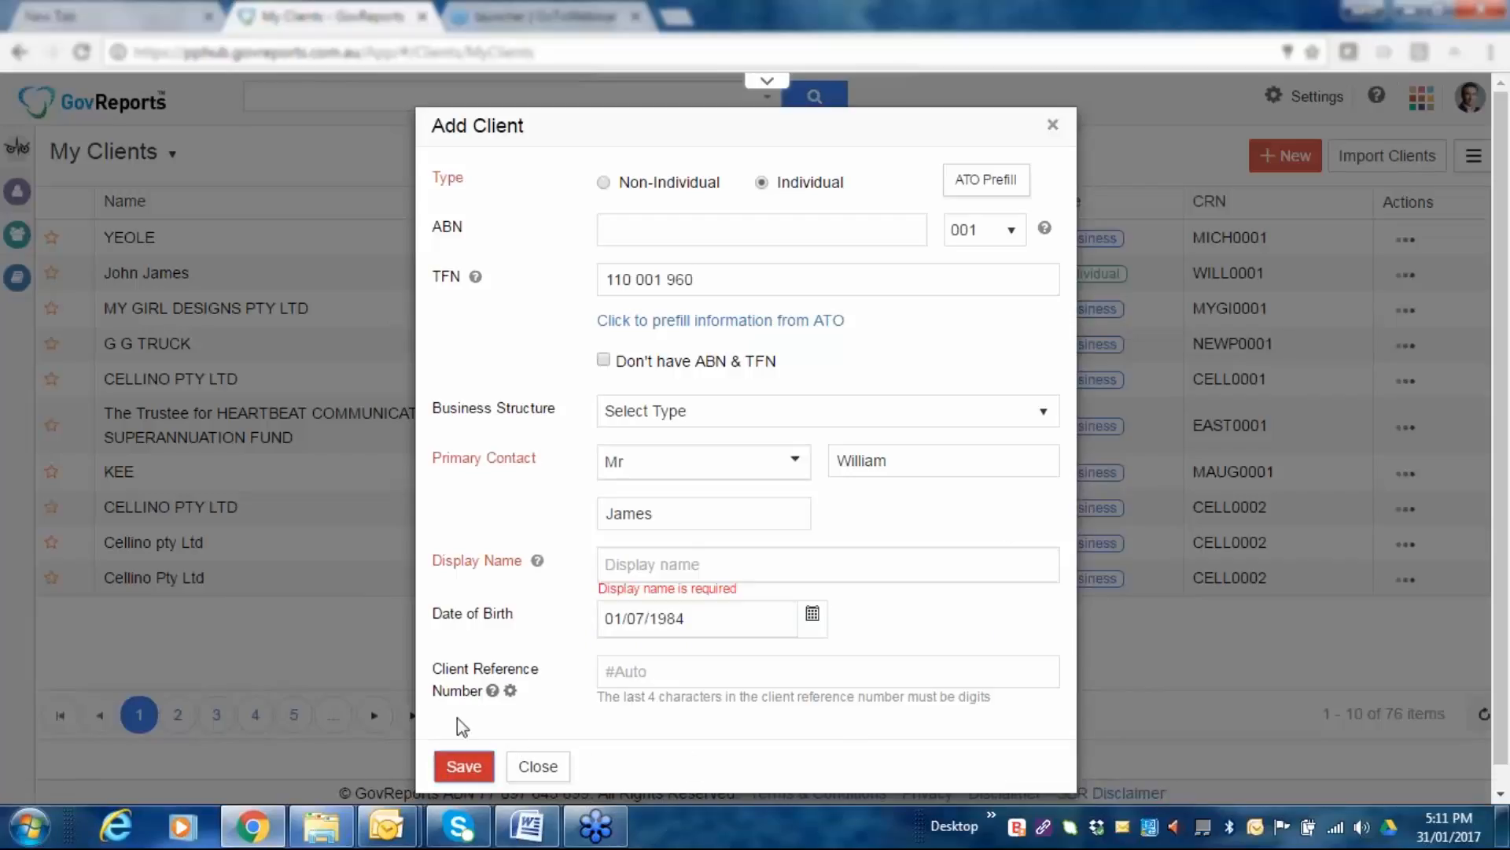
{"action": "left_click", "coordinate": [667, 608]}
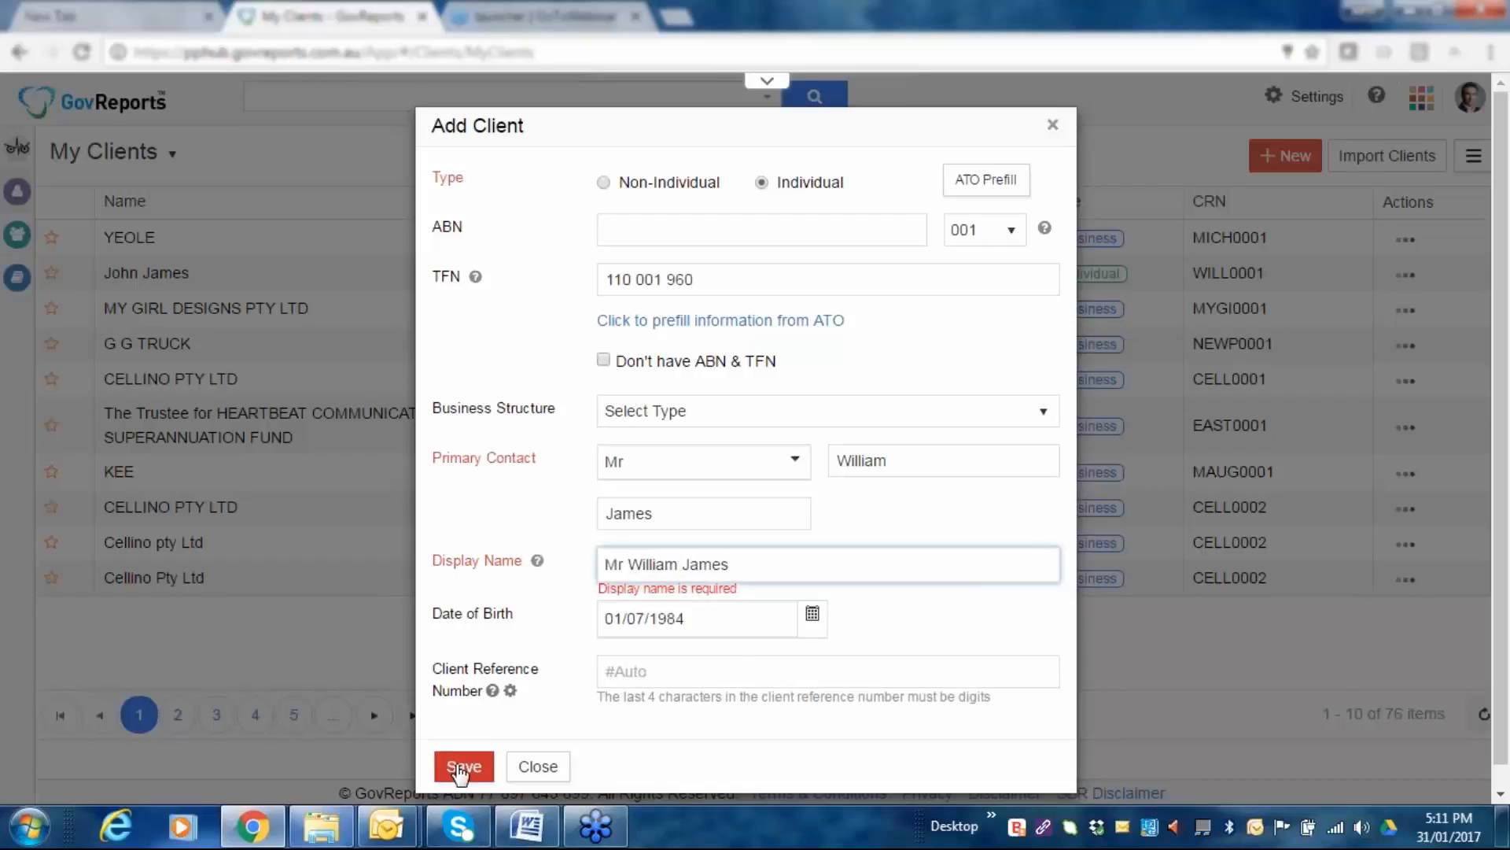
{"action": "left_click", "coordinate": [458, 769]}
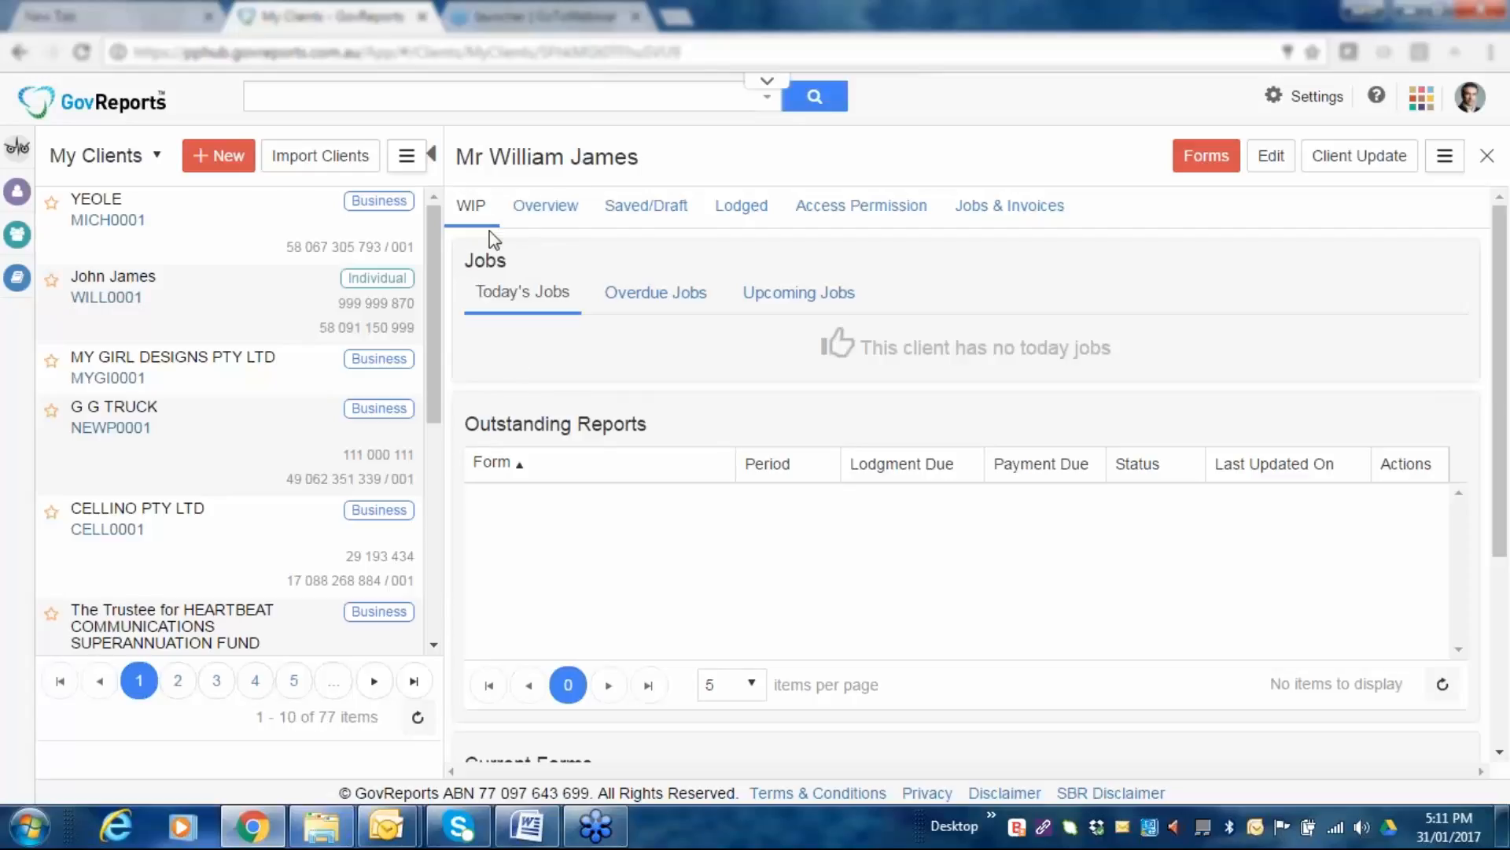
{"action": "left_click", "coordinate": [549, 223]}
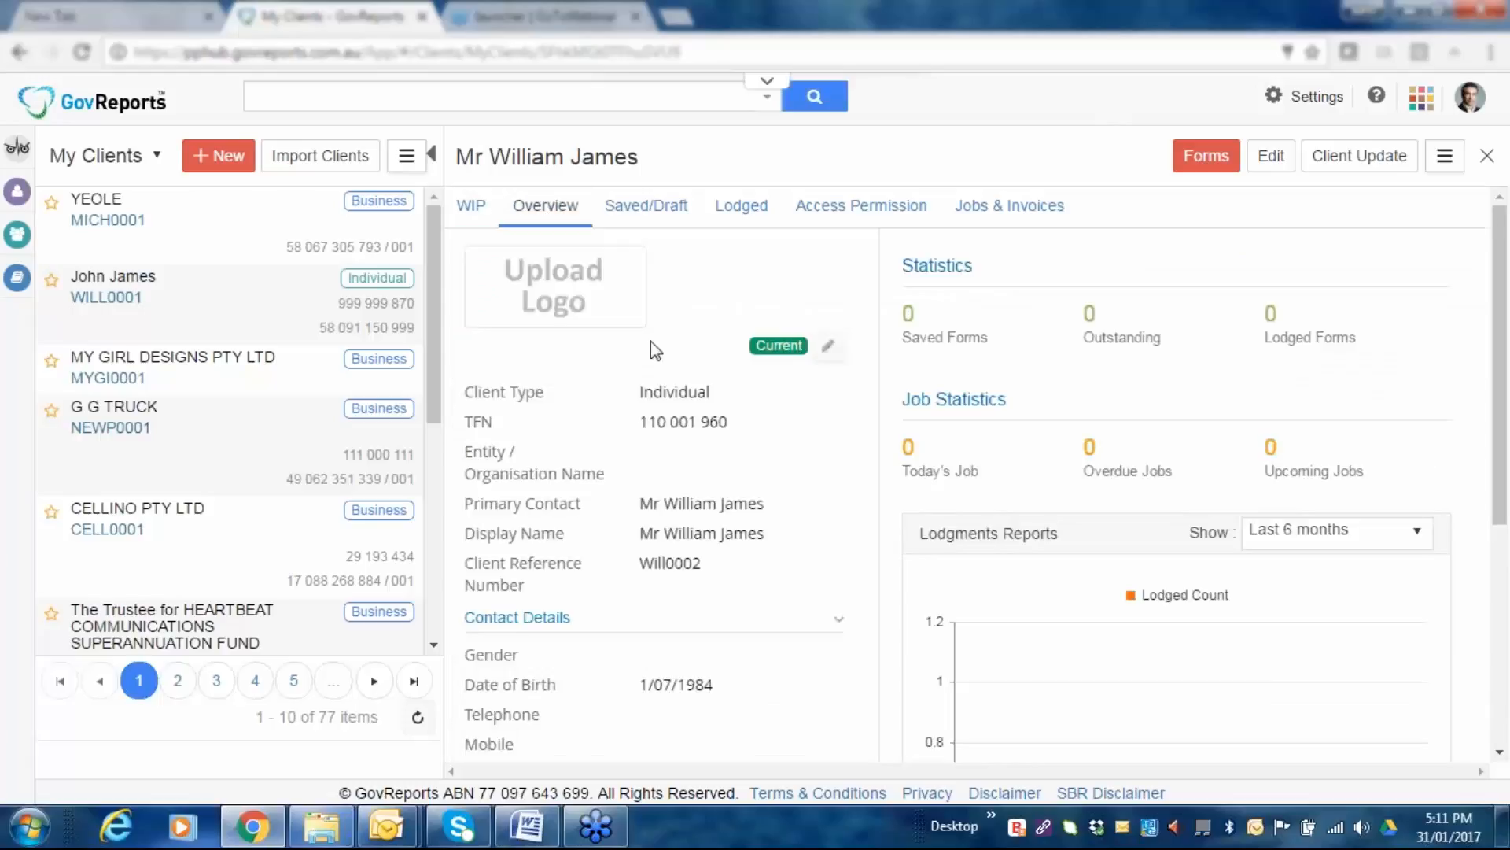
{"action": "scroll", "coordinate": [677, 447], "scroll_direction": "down", "scroll_amount": 3}
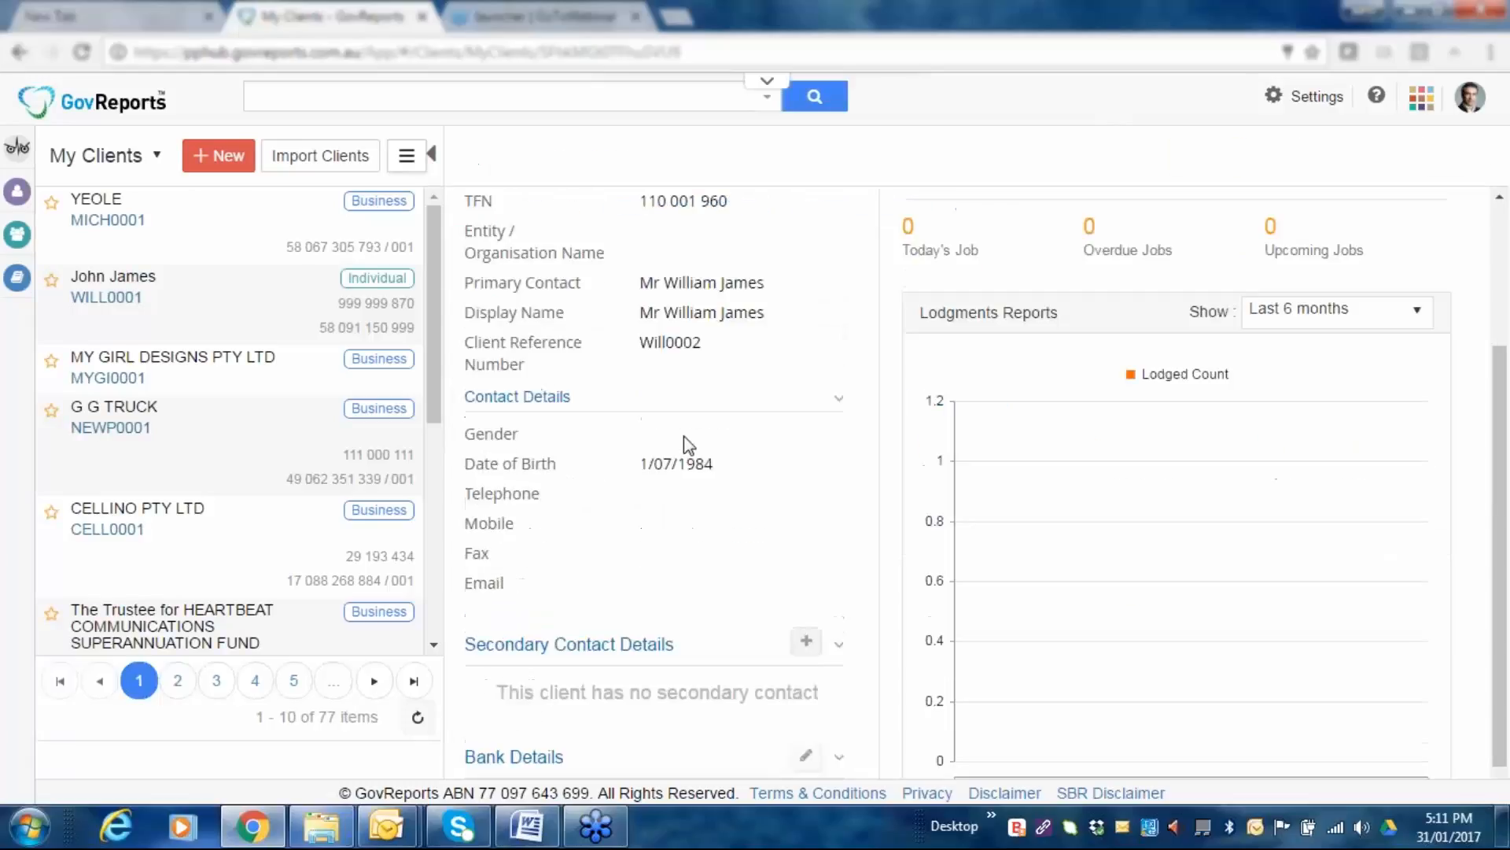
{"action": "scroll", "coordinate": [684, 442], "scroll_direction": "up", "scroll_amount": 2}
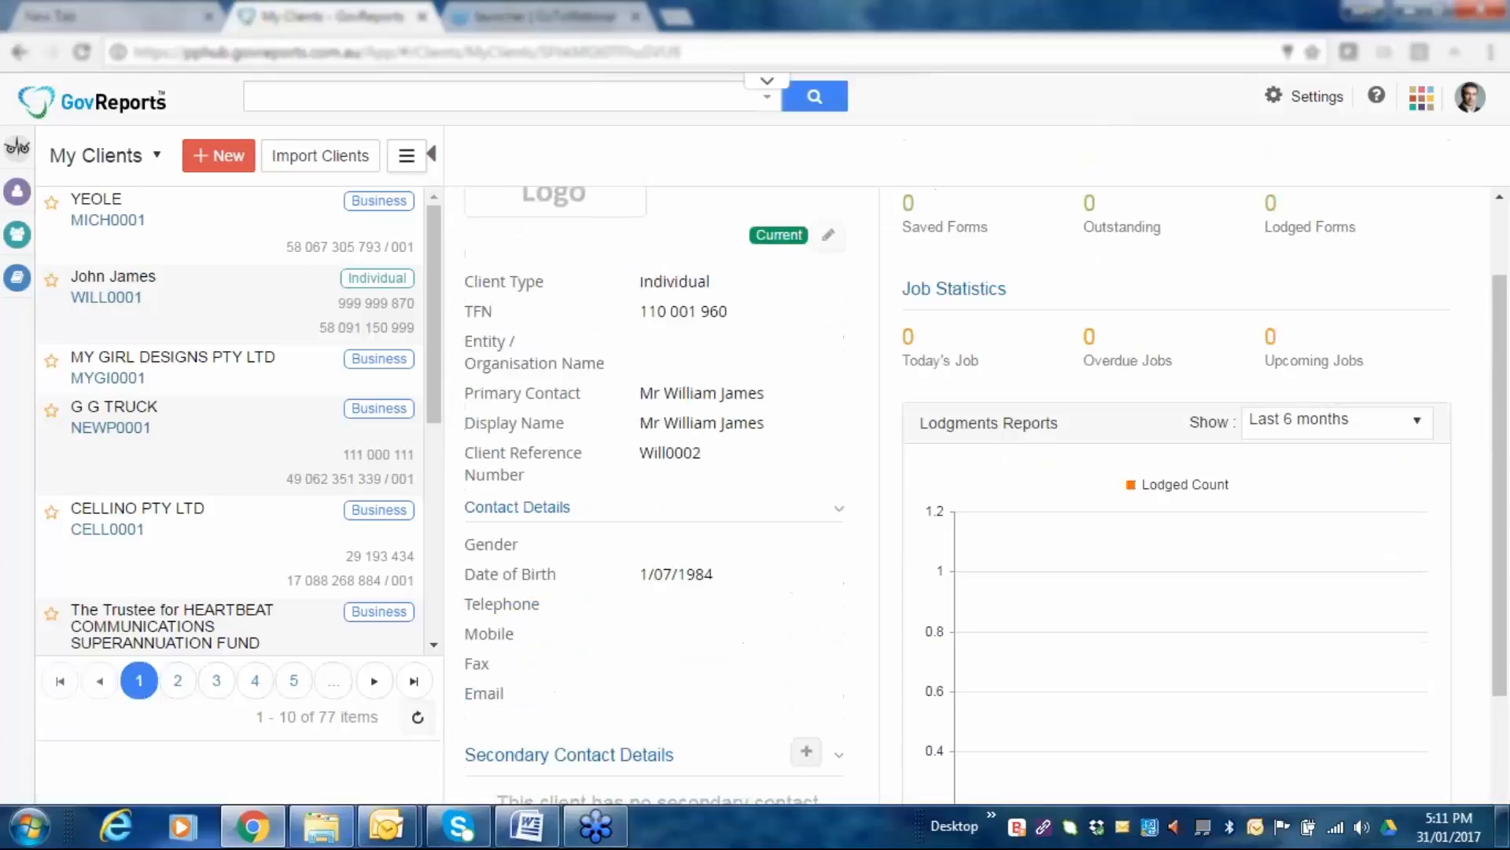
{"action": "left_click", "coordinate": [829, 238]}
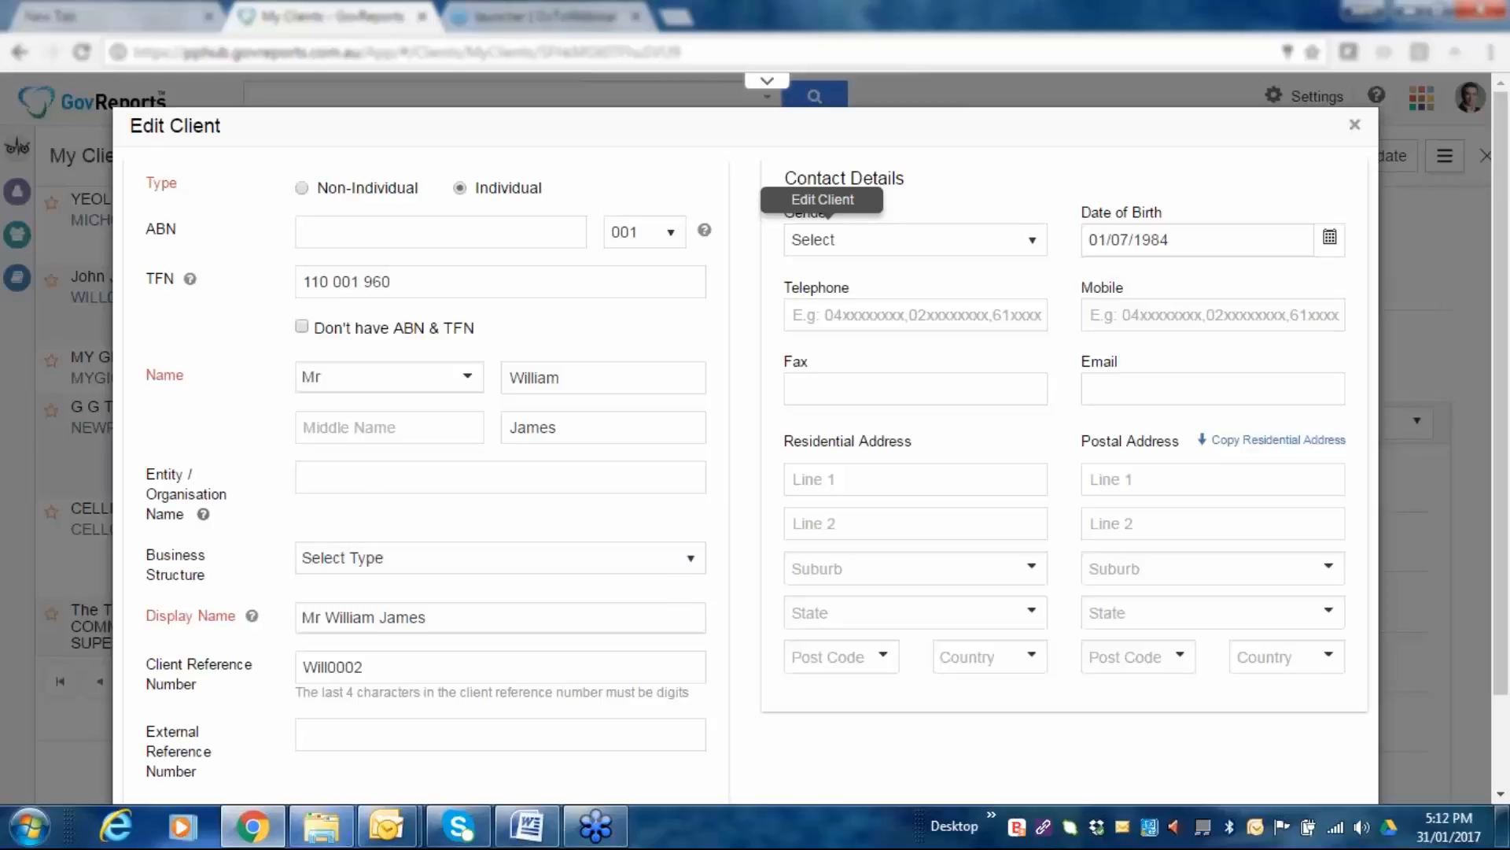
{"action": "scroll", "coordinate": [641, 495], "scroll_direction": "down", "scroll_amount": 2}
{"action": "left_click", "coordinate": [302, 743]}
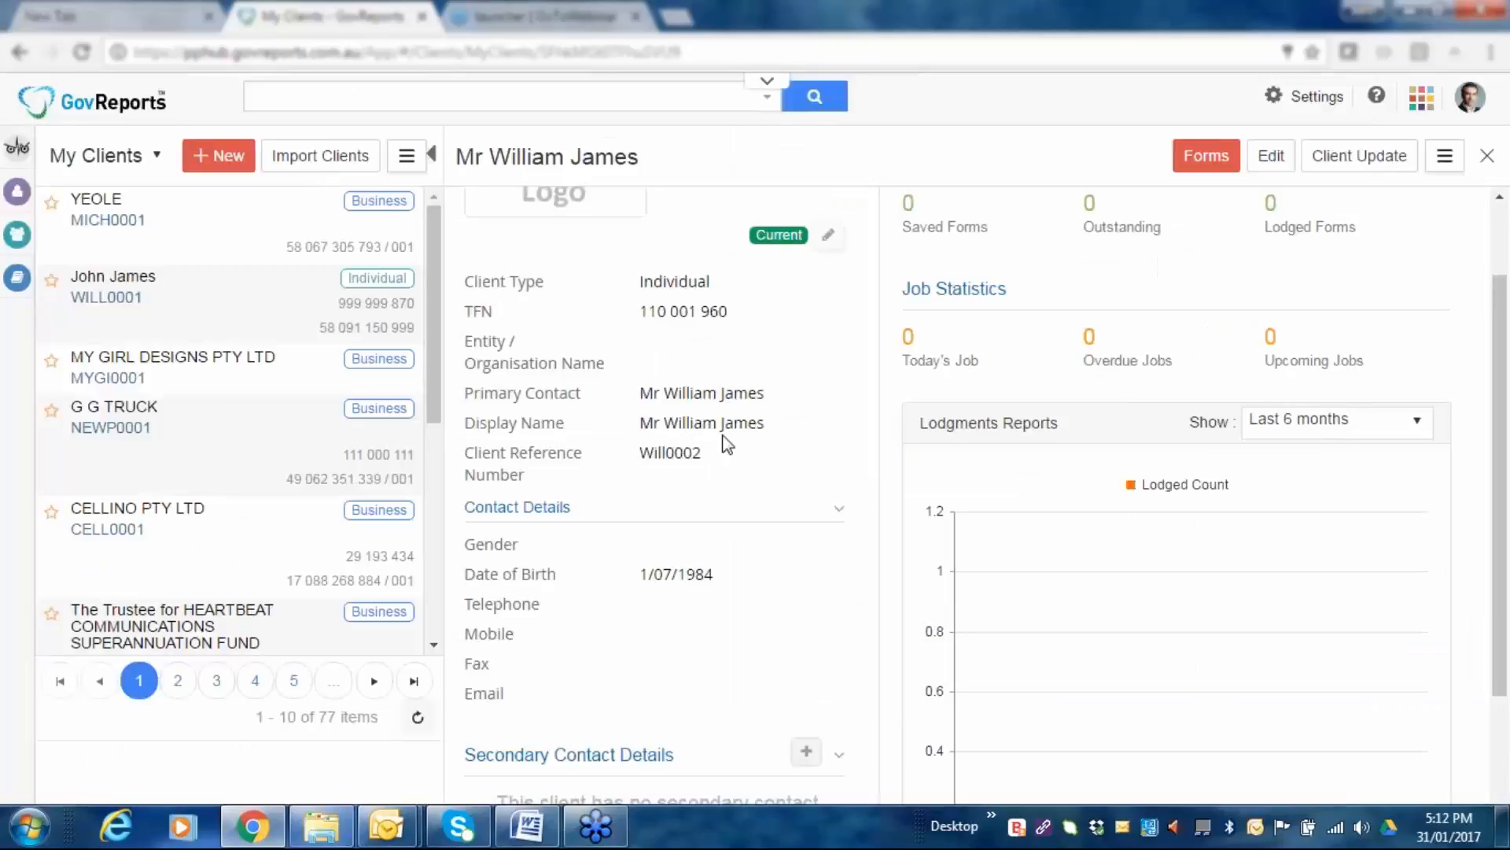
Submit an ATO Client Update adding the Income Tax purposes relationship, then download its report.
{"action": "left_click", "coordinate": [1354, 164]}
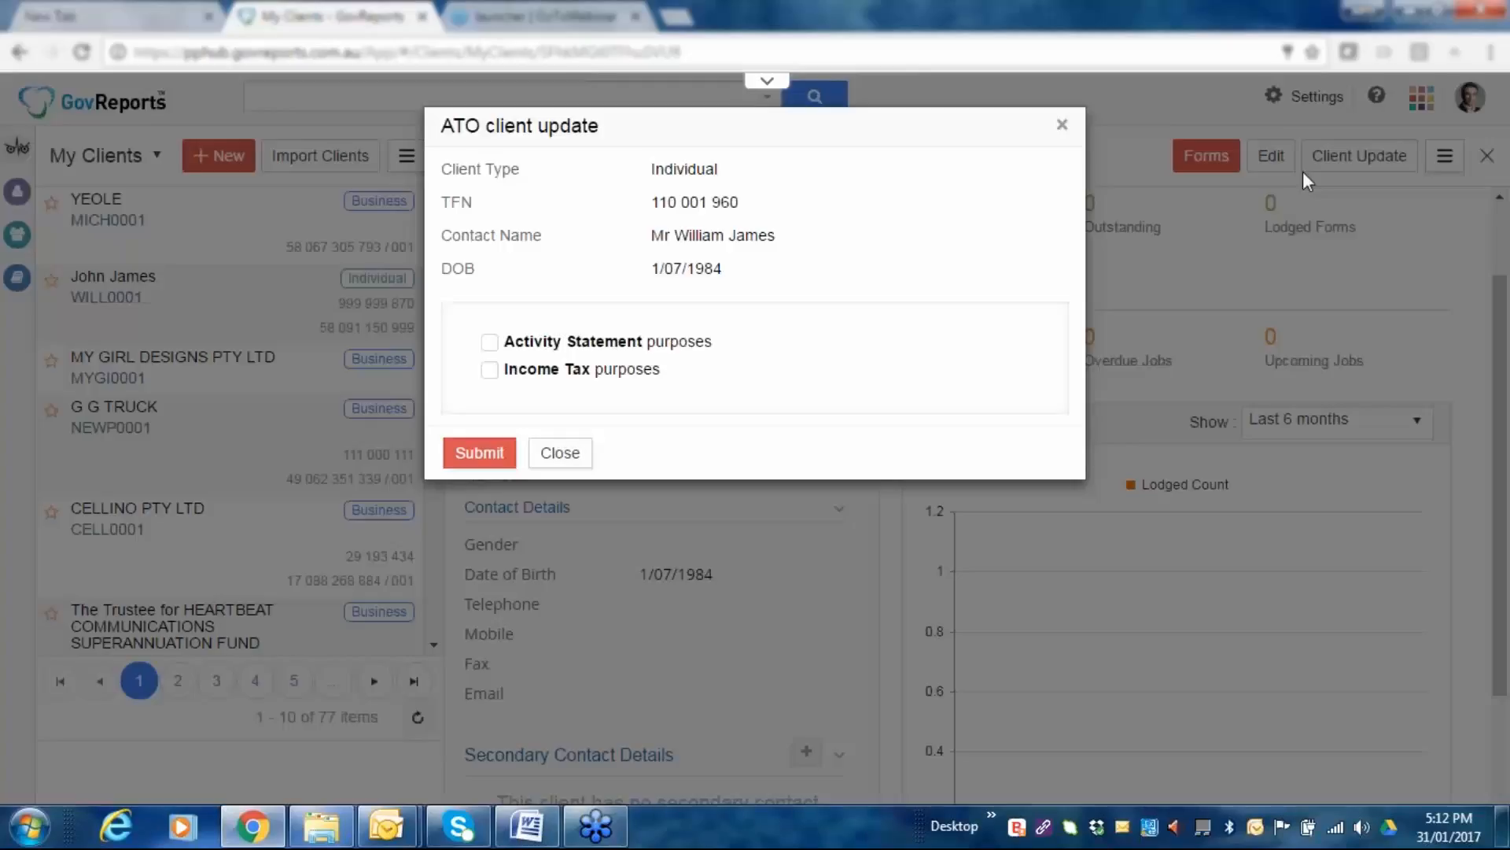
{"action": "left_click", "coordinate": [489, 369]}
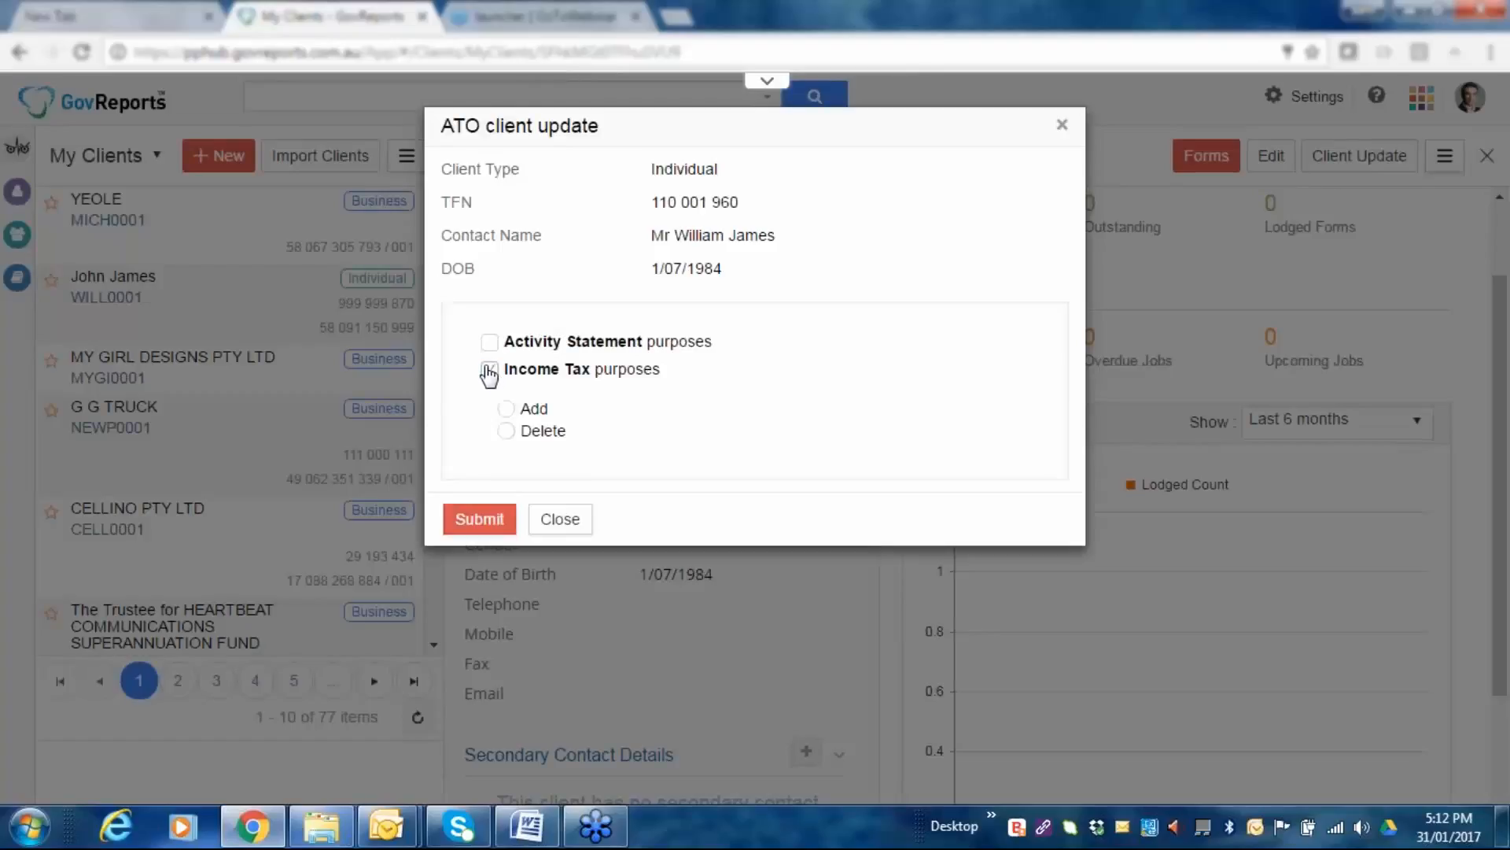
{"action": "left_click", "coordinate": [507, 409]}
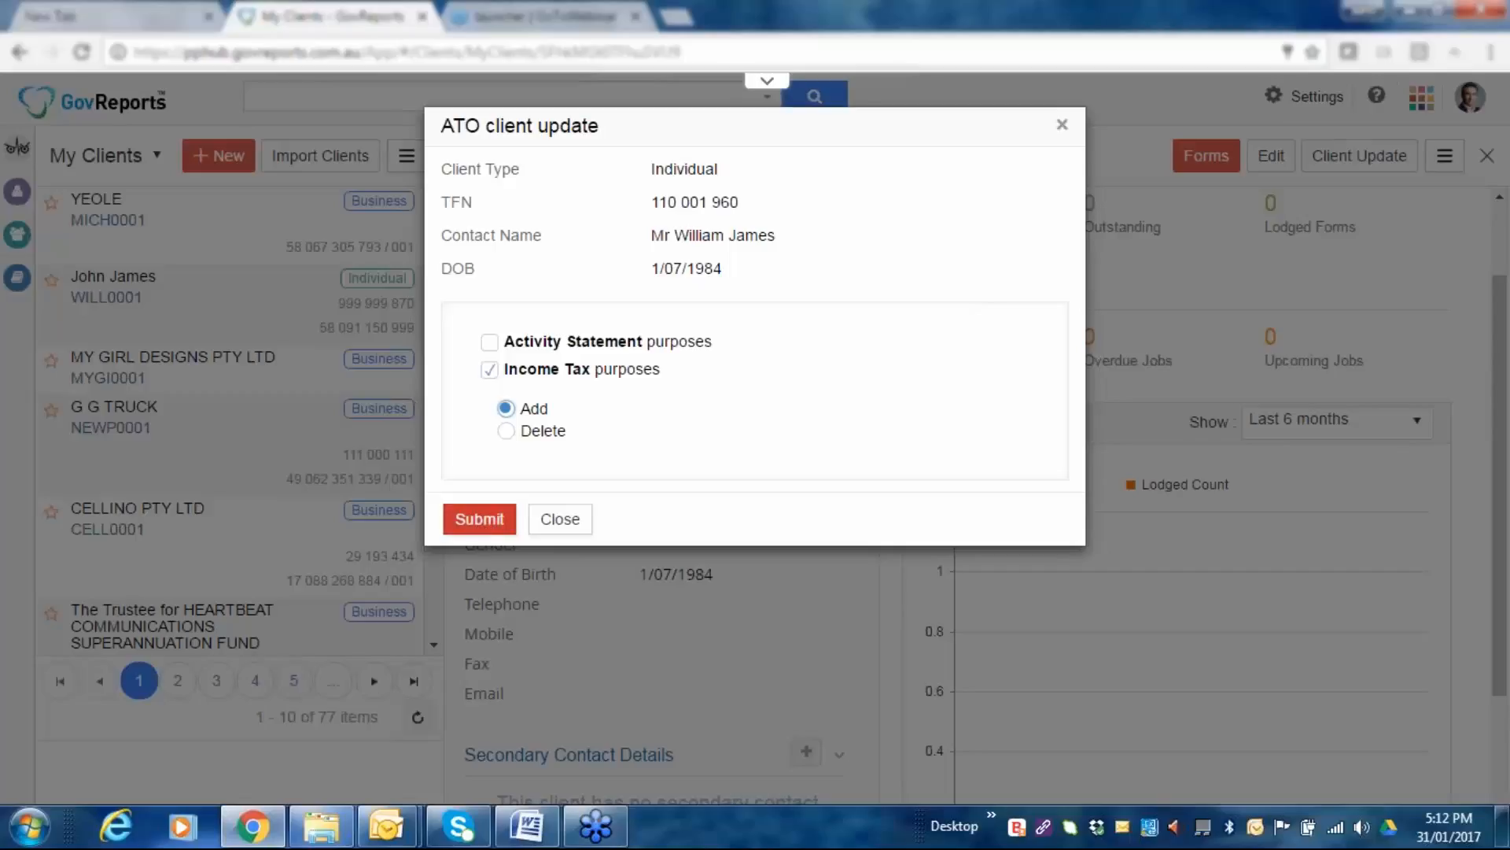
{"action": "left_click", "coordinate": [483, 521]}
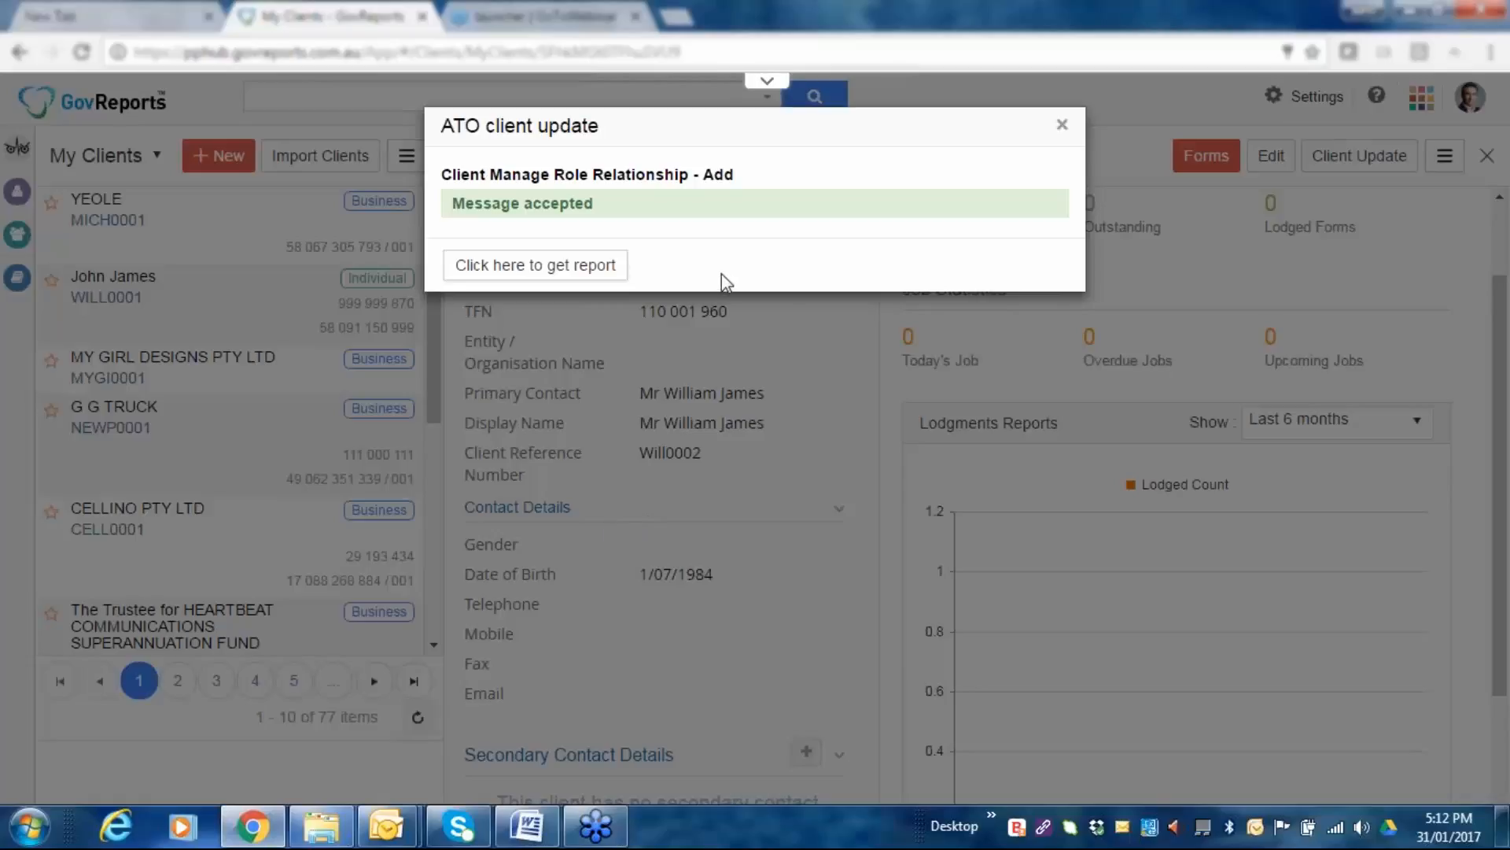
{"action": "left_click", "coordinate": [536, 271]}
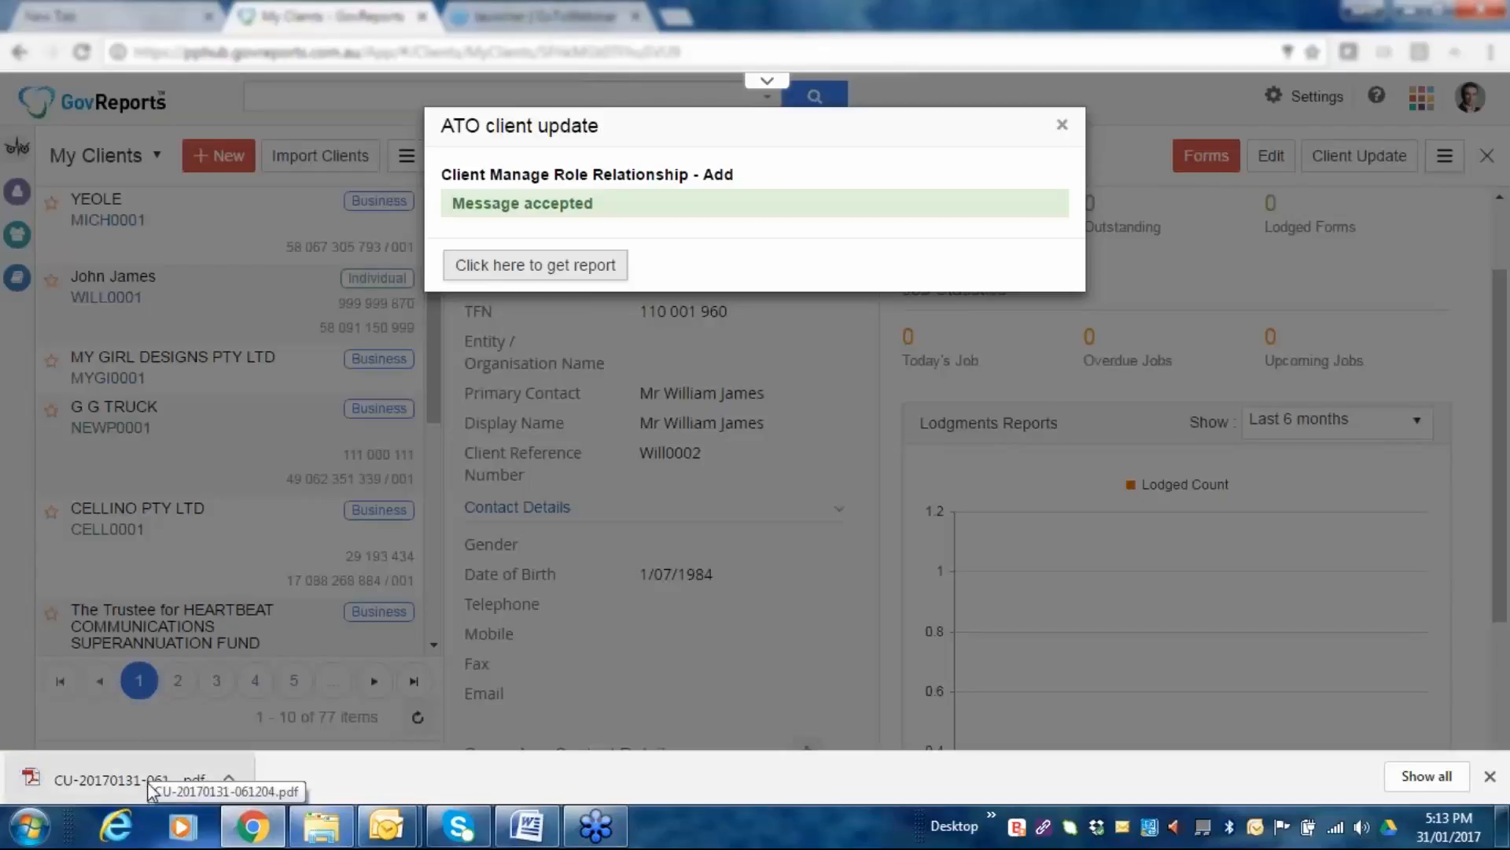
Read through the CU-20170131-061204.pdf report, then close it and the update confirmation.
{"action": "left_click", "coordinate": [148, 782]}
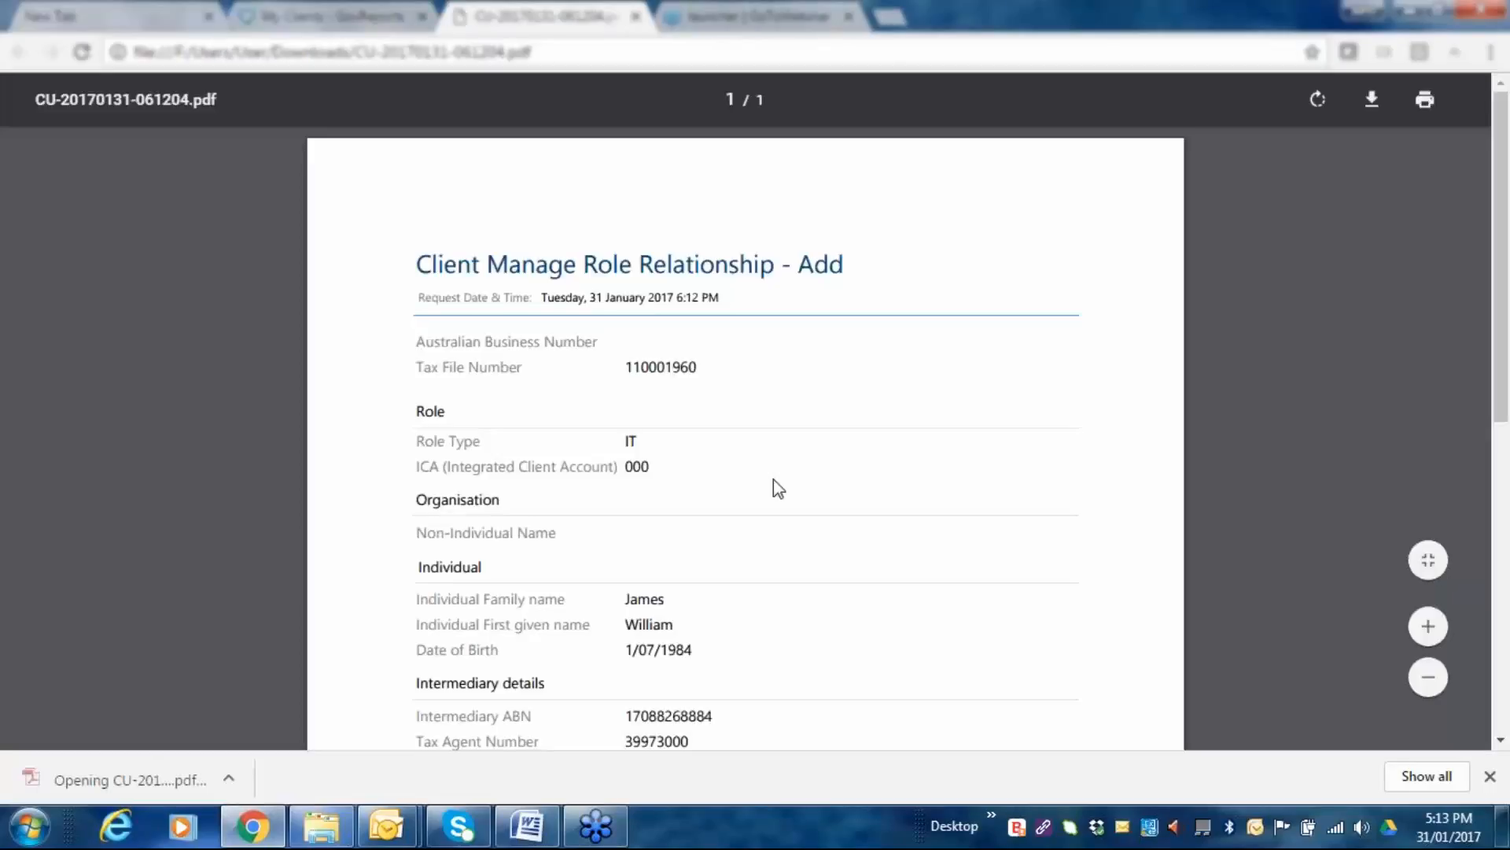
{"action": "scroll", "coordinate": [774, 480], "scroll_direction": "down", "scroll_amount": 3}
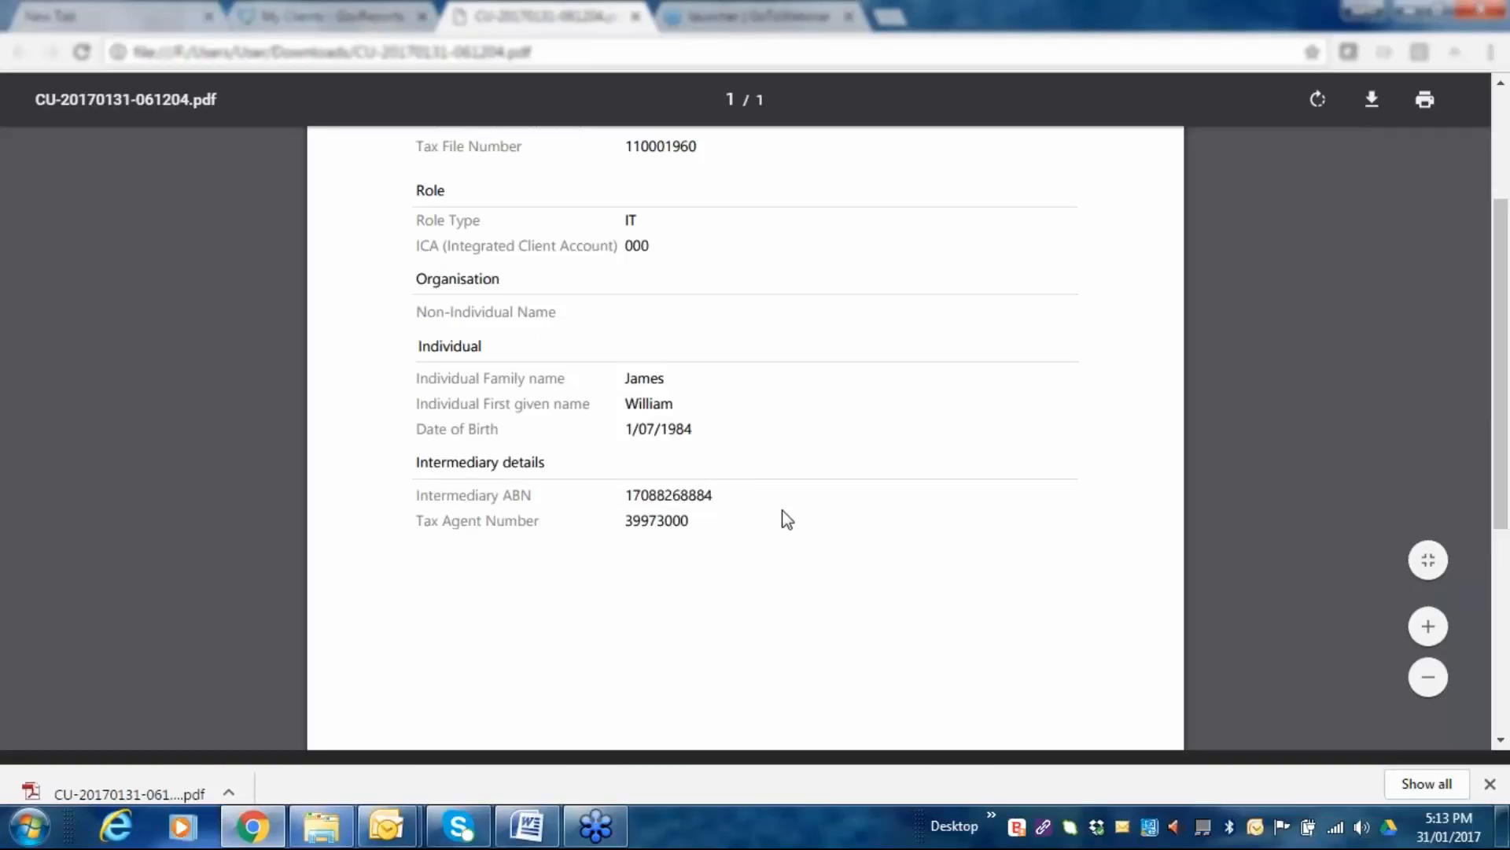
{"action": "scroll", "coordinate": [843, 496], "scroll_direction": "up", "scroll_amount": 2}
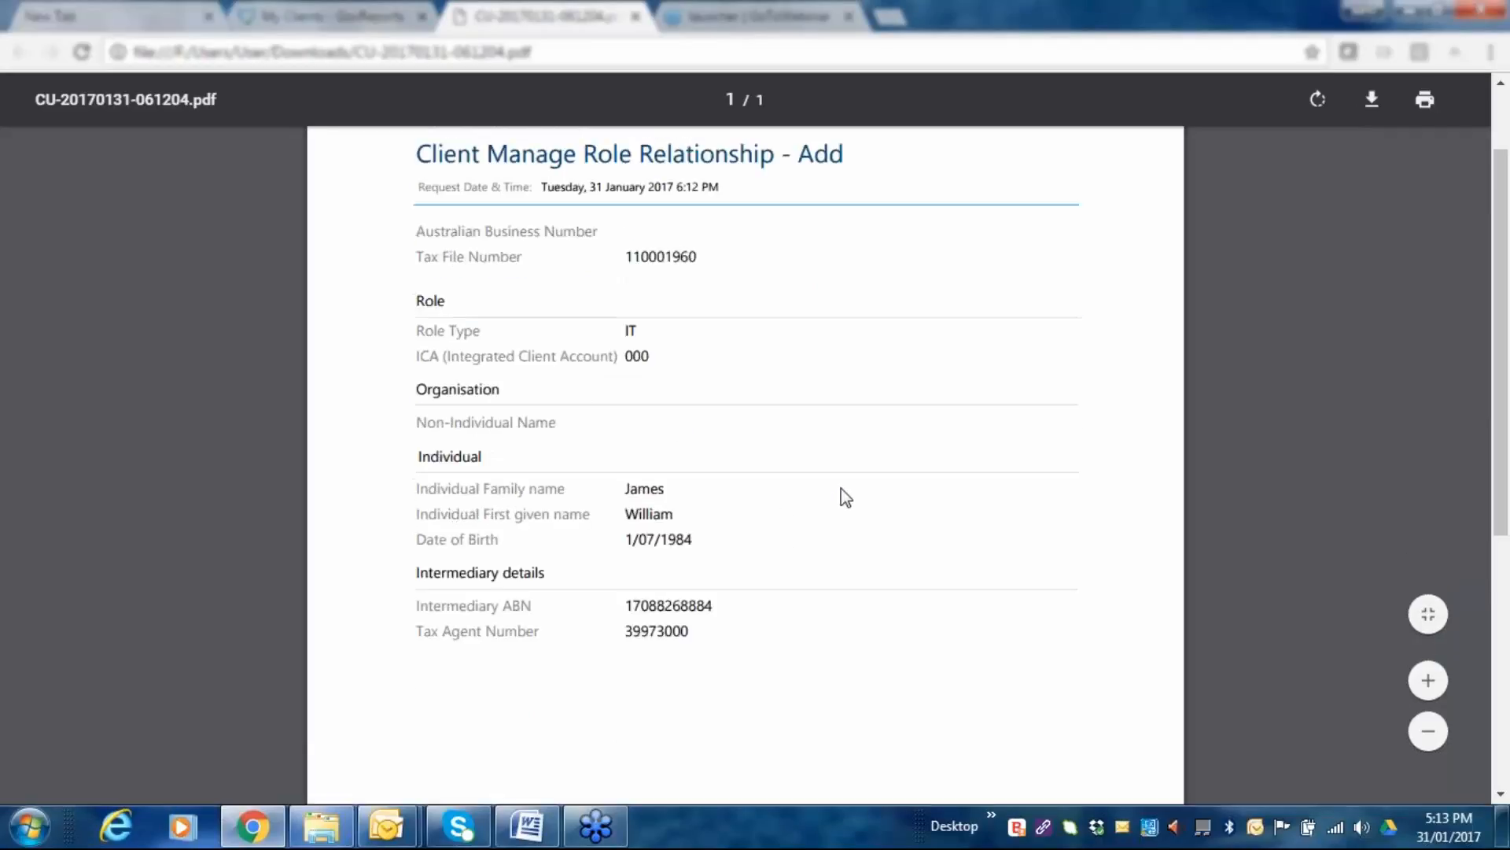
{"action": "scroll", "coordinate": [846, 497], "scroll_direction": "up", "scroll_amount": 2}
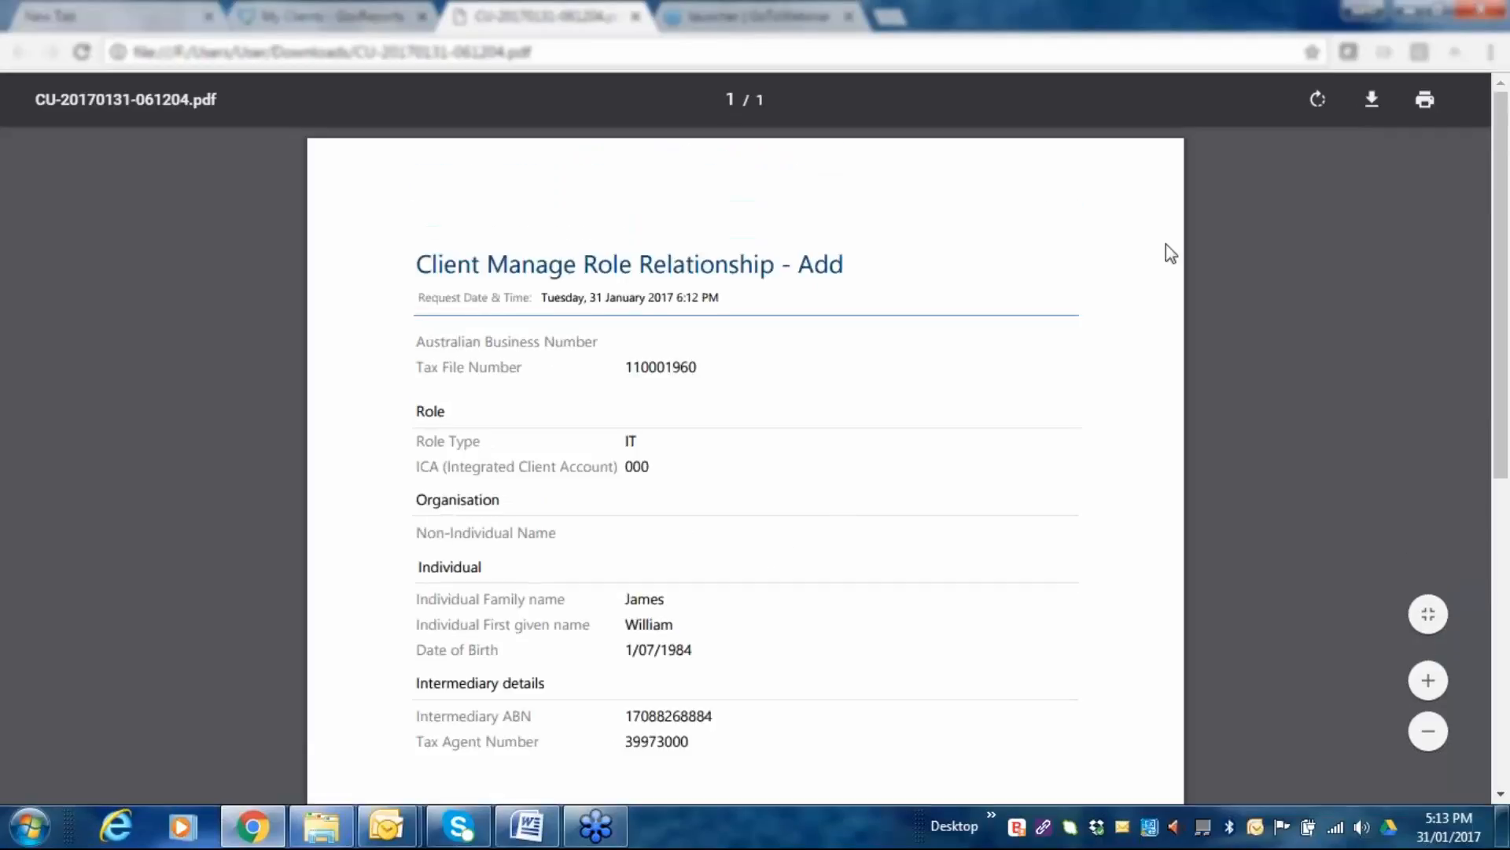
{"action": "left_click", "coordinate": [636, 18]}
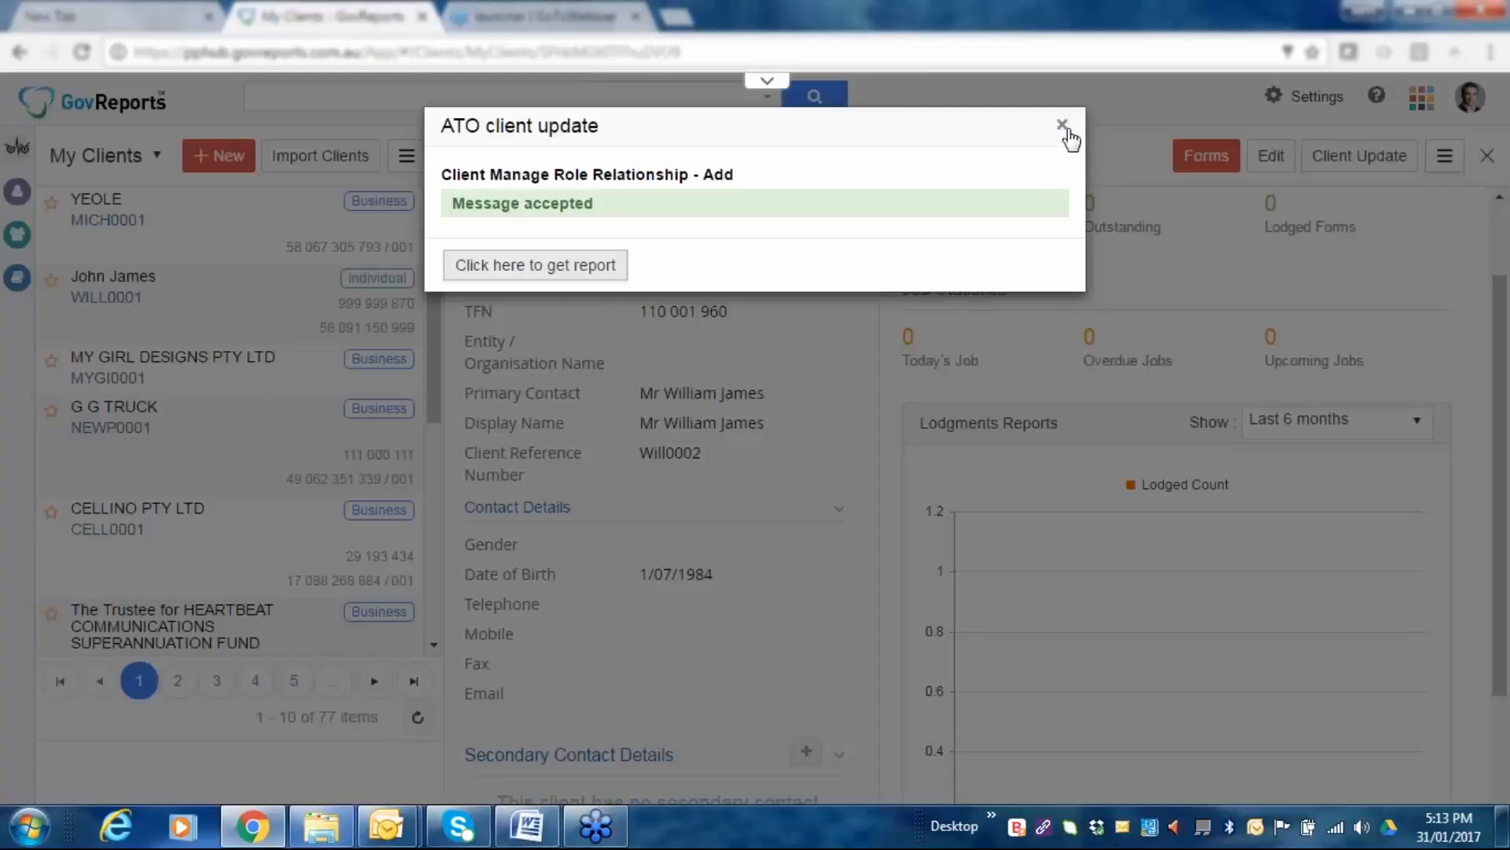
{"action": "left_click", "coordinate": [1069, 132]}
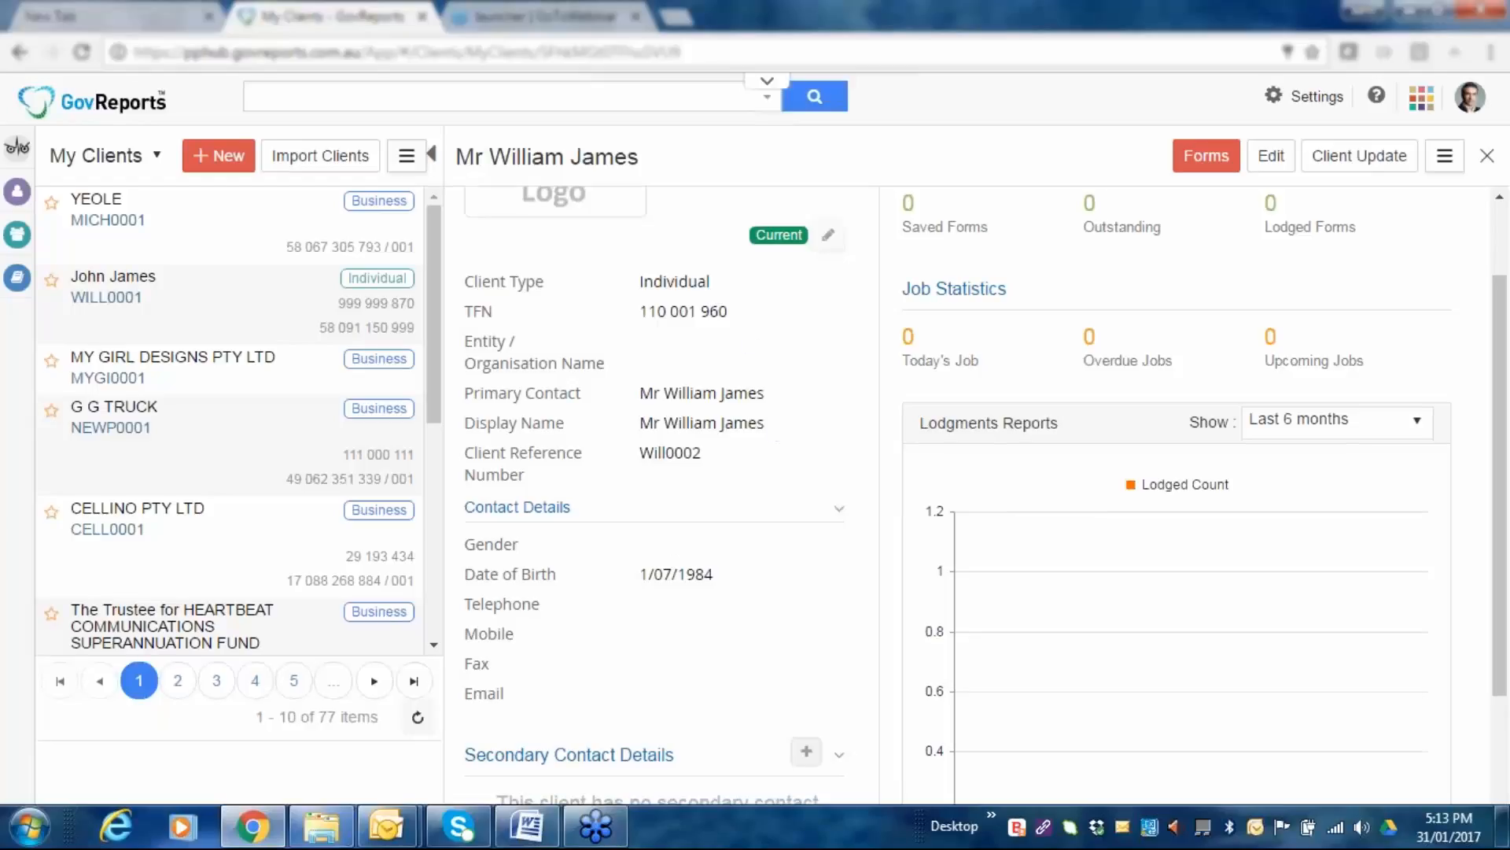
{"action": "left_click", "coordinate": [829, 236]}
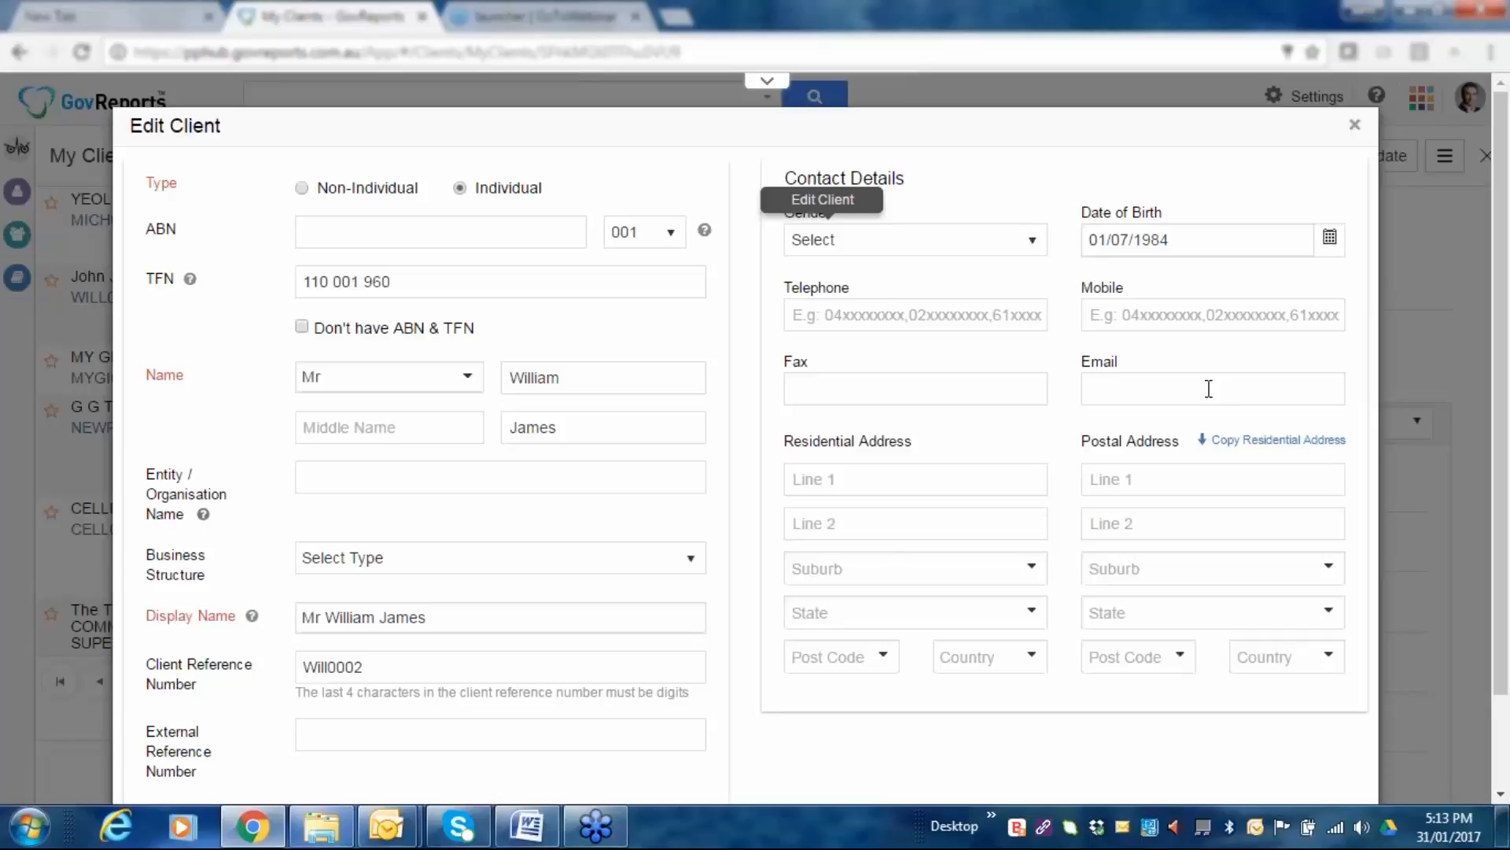
{"action": "scroll", "coordinate": [582, 470], "scroll_direction": "down", "scroll_amount": 2}
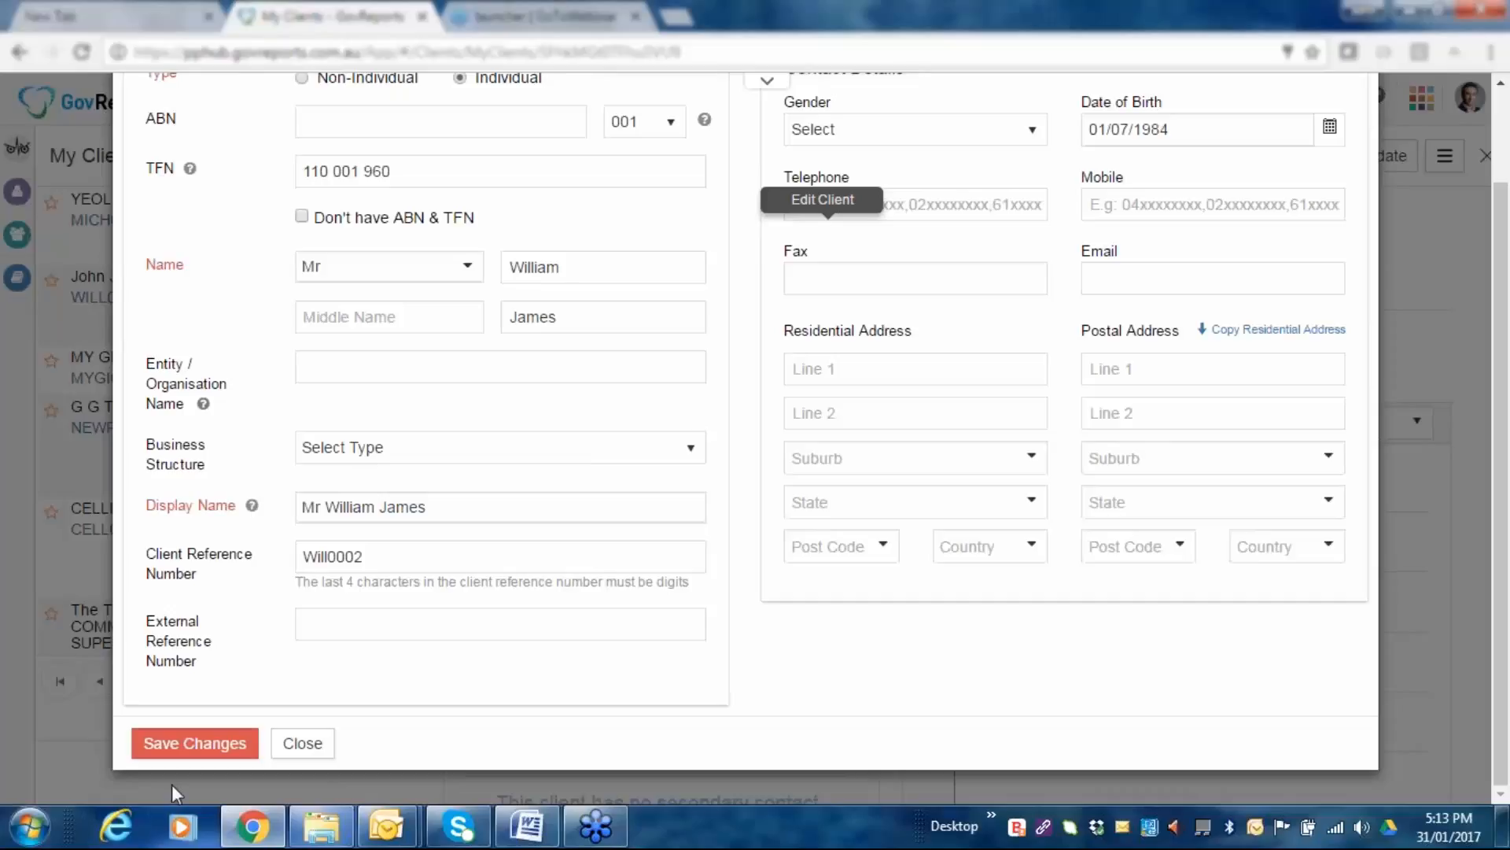
{"action": "left_click", "coordinate": [302, 744]}
{"action": "scroll", "coordinate": [799, 468], "scroll_direction": "down", "scroll_amount": 2}
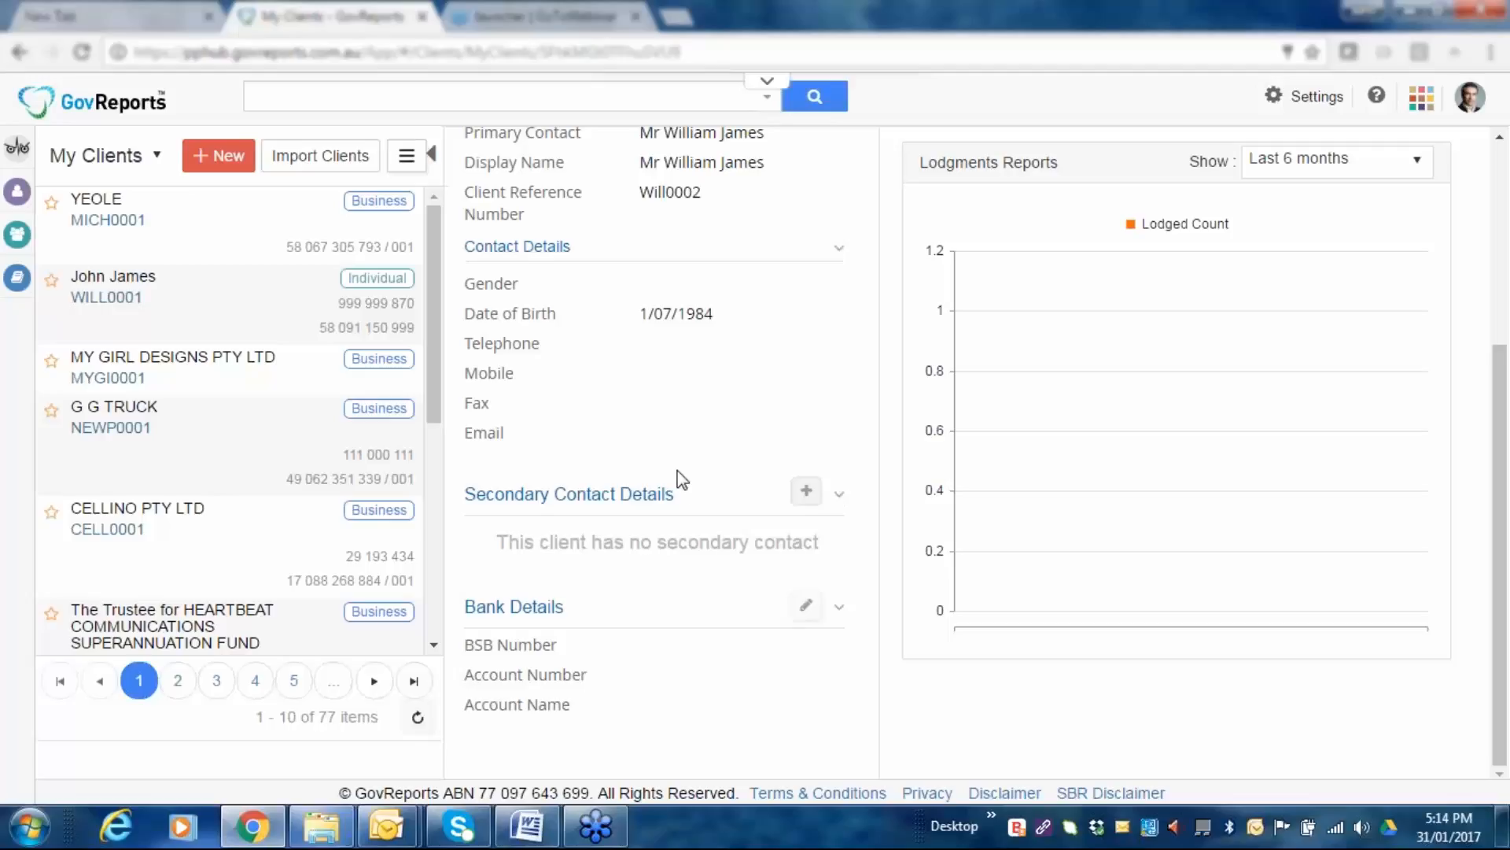
{"action": "scroll", "coordinate": [698, 496], "scroll_direction": "up", "scroll_amount": 2}
{"action": "scroll", "coordinate": [748, 472], "scroll_direction": "up", "scroll_amount": 1}
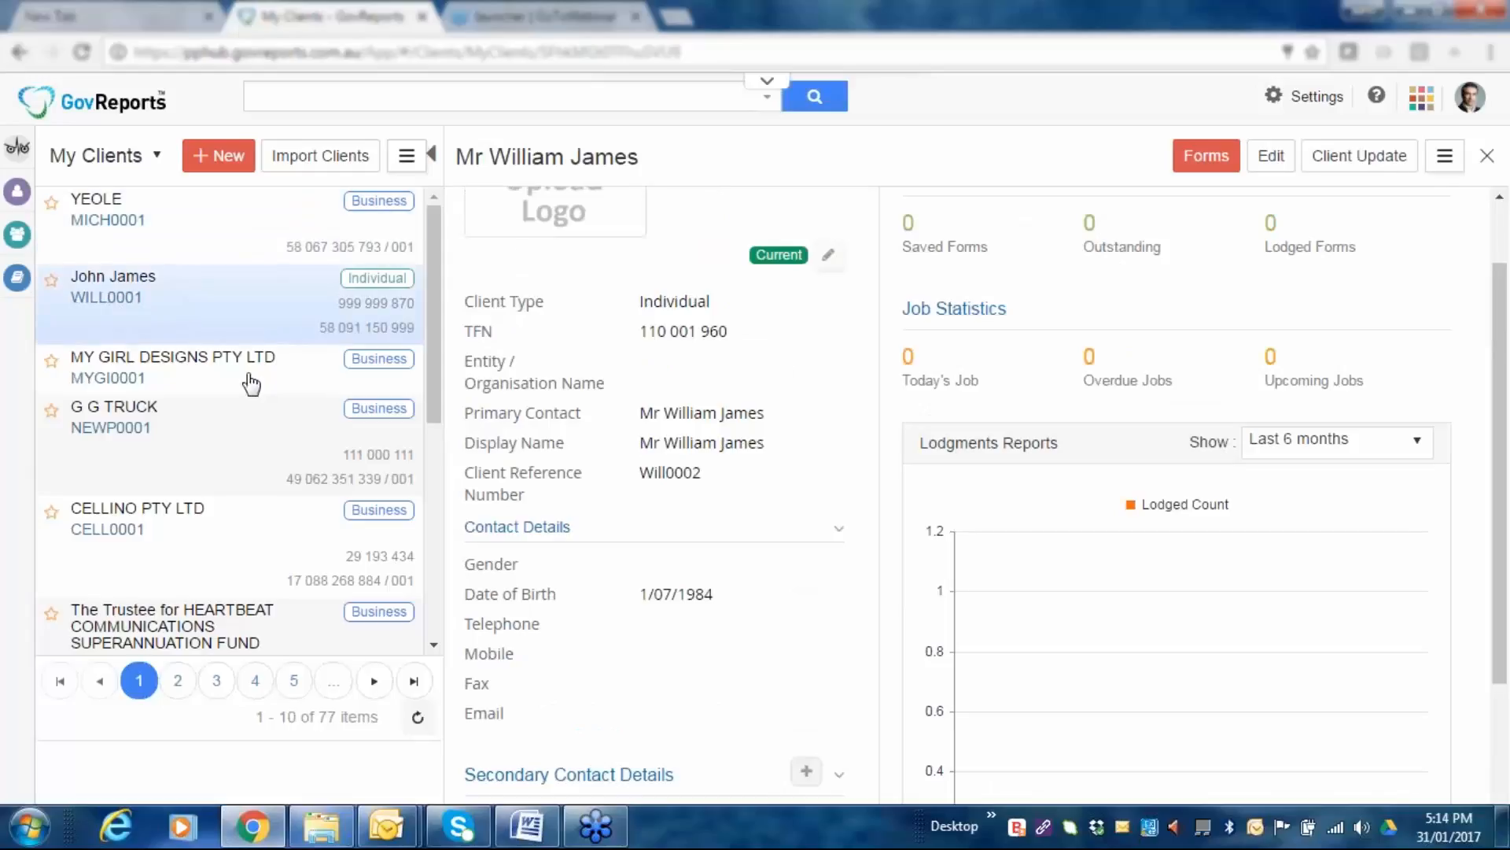
Search clients by surname and check the first matching individual's overview.
{"action": "left_click", "coordinate": [392, 100]}
{"action": "type", "text": "w"}
{"action": "key", "text": "BackSpace"}
{"action": "type", "text": "james"}
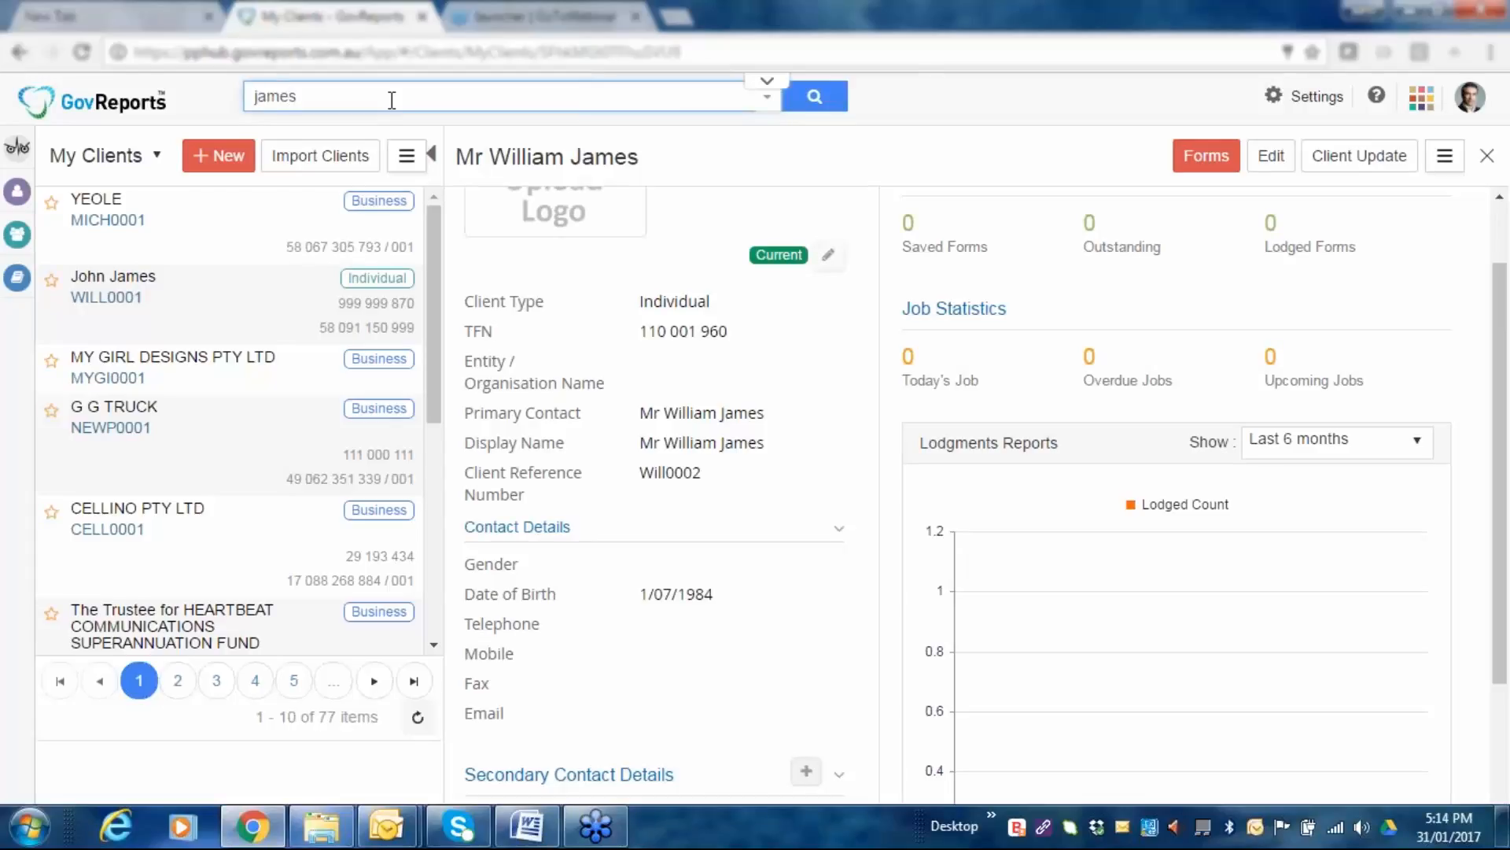
{"action": "left_click", "coordinate": [804, 111]}
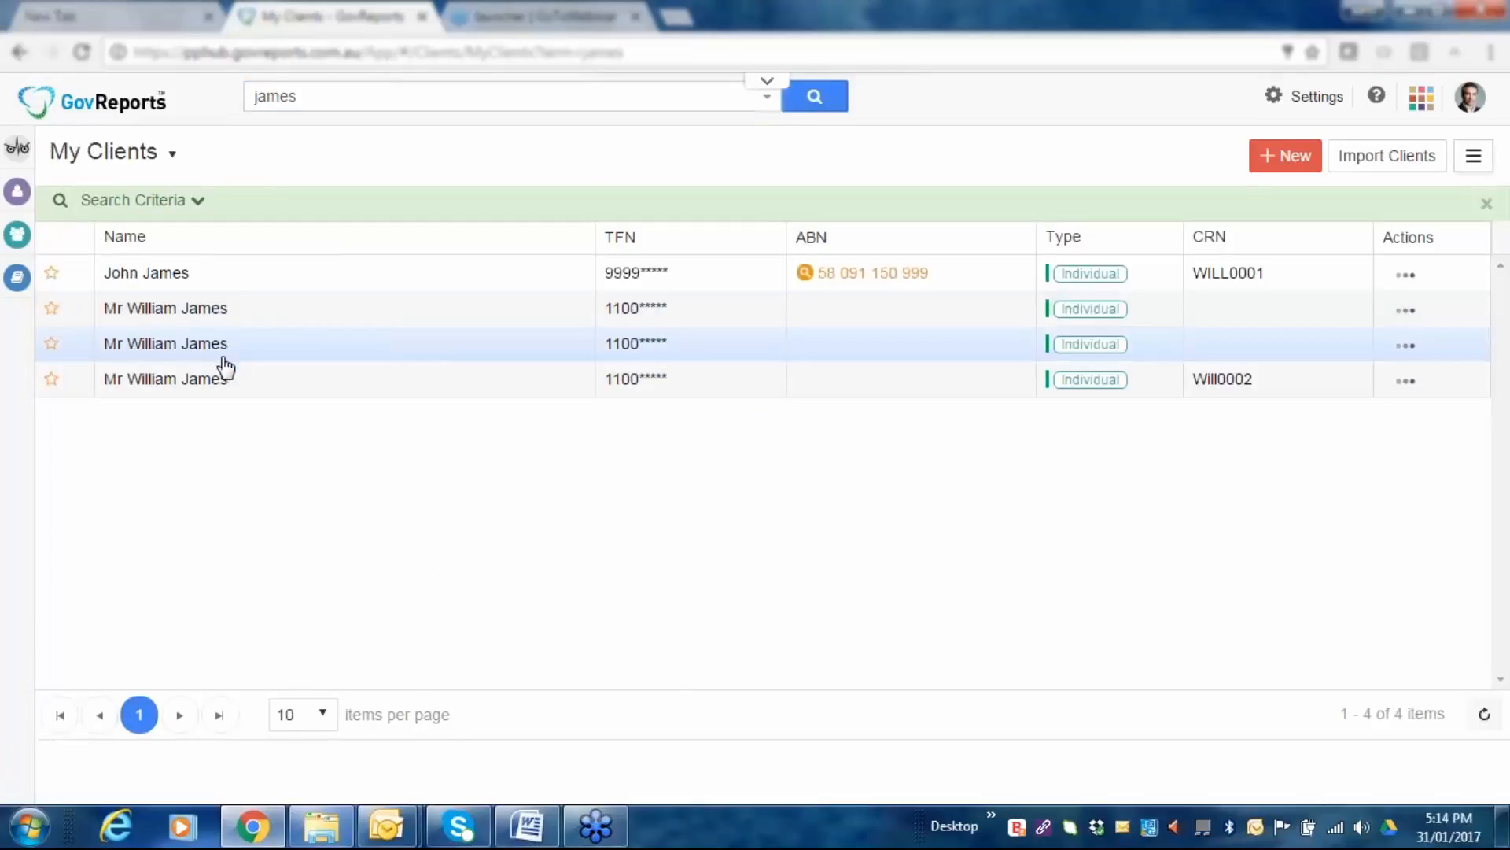
{"action": "left_click", "coordinate": [203, 314]}
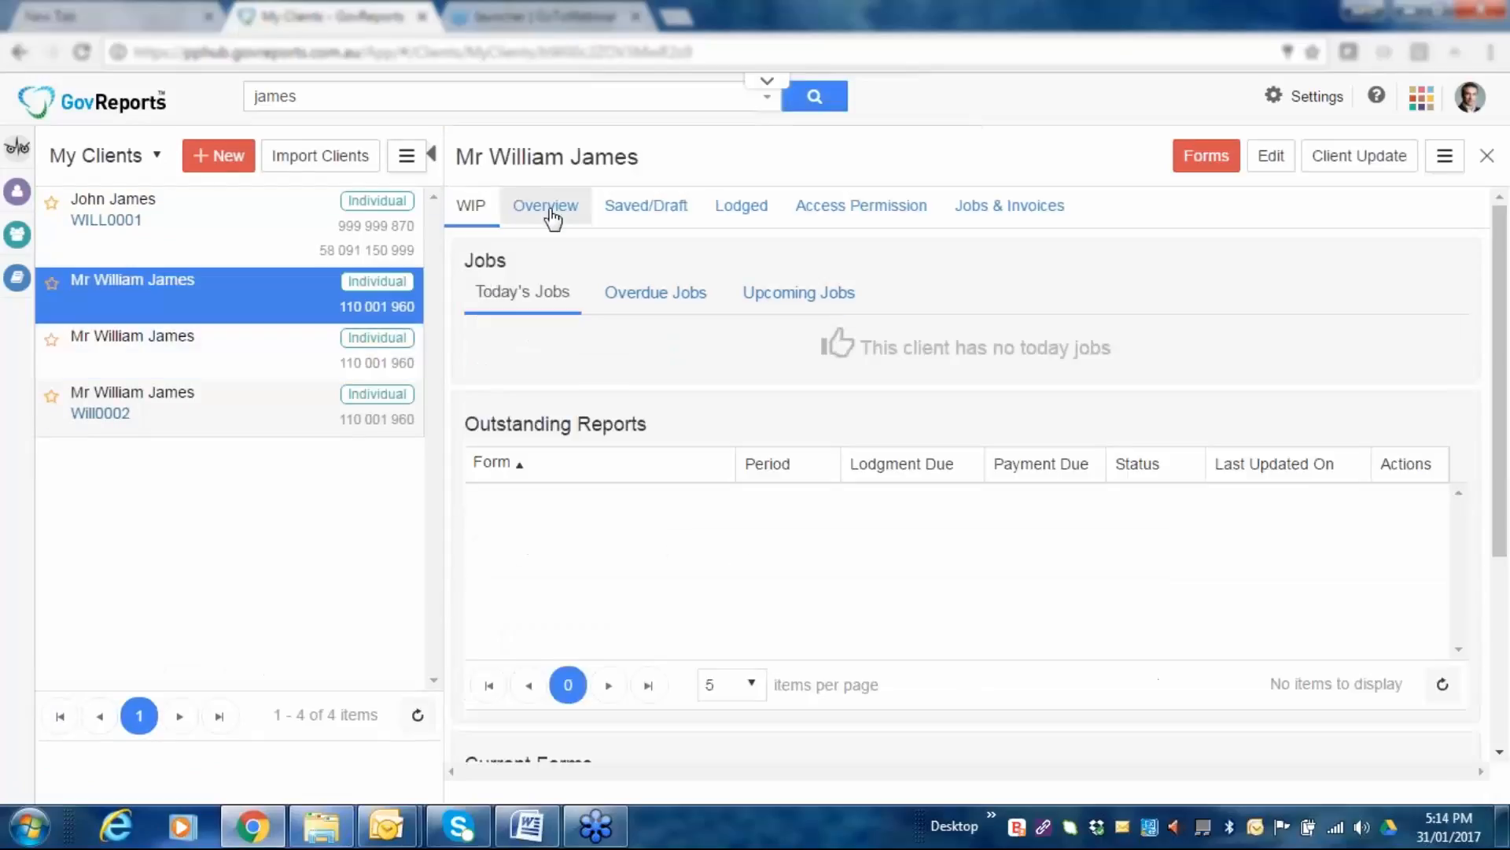
{"action": "left_click", "coordinate": [553, 219]}
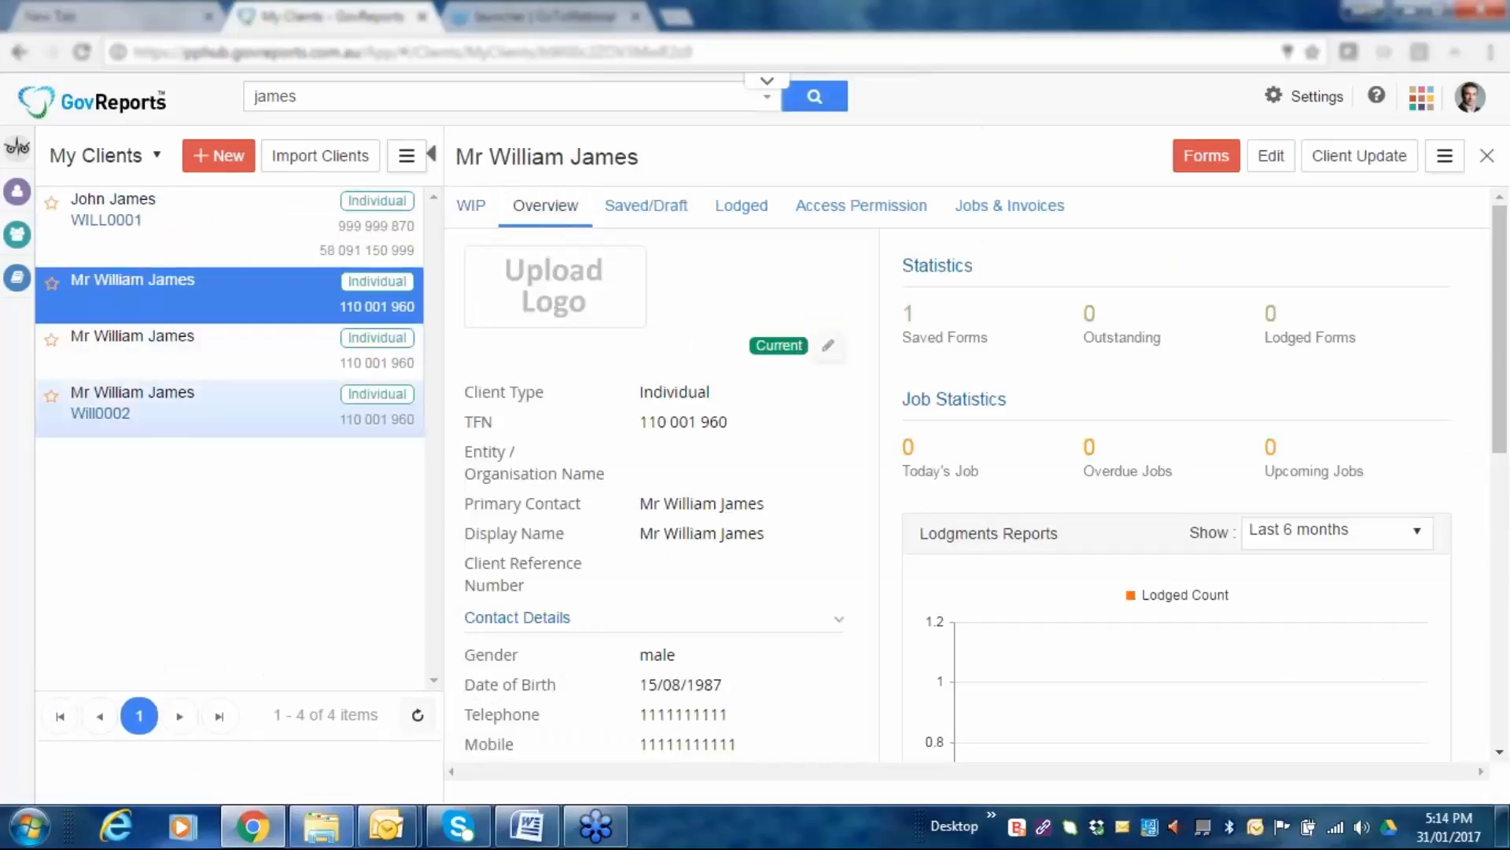
{"action": "left_click", "coordinate": [814, 96]}
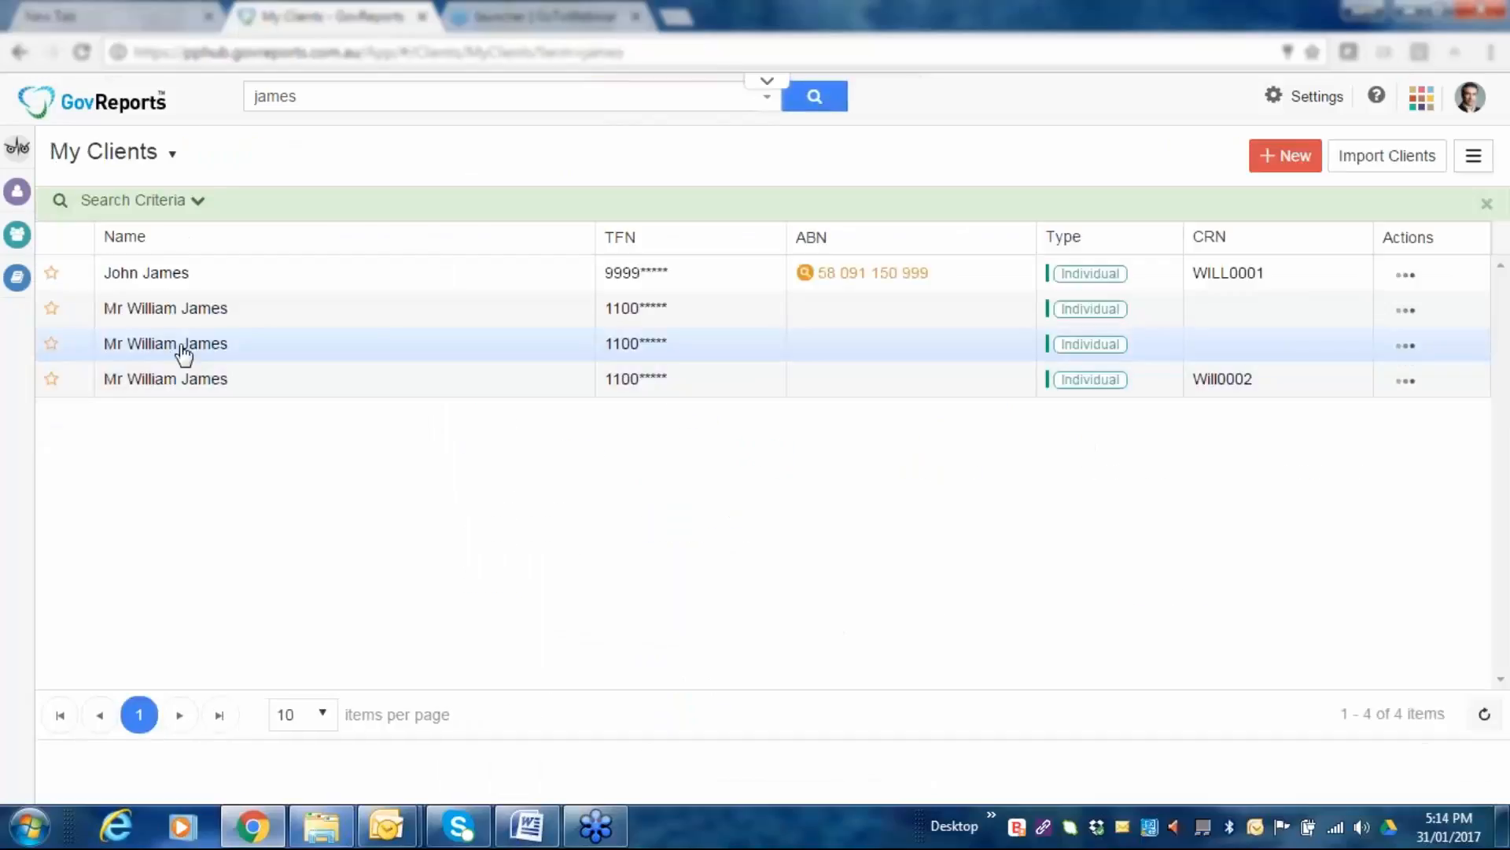
{"action": "left_click", "coordinate": [183, 350]}
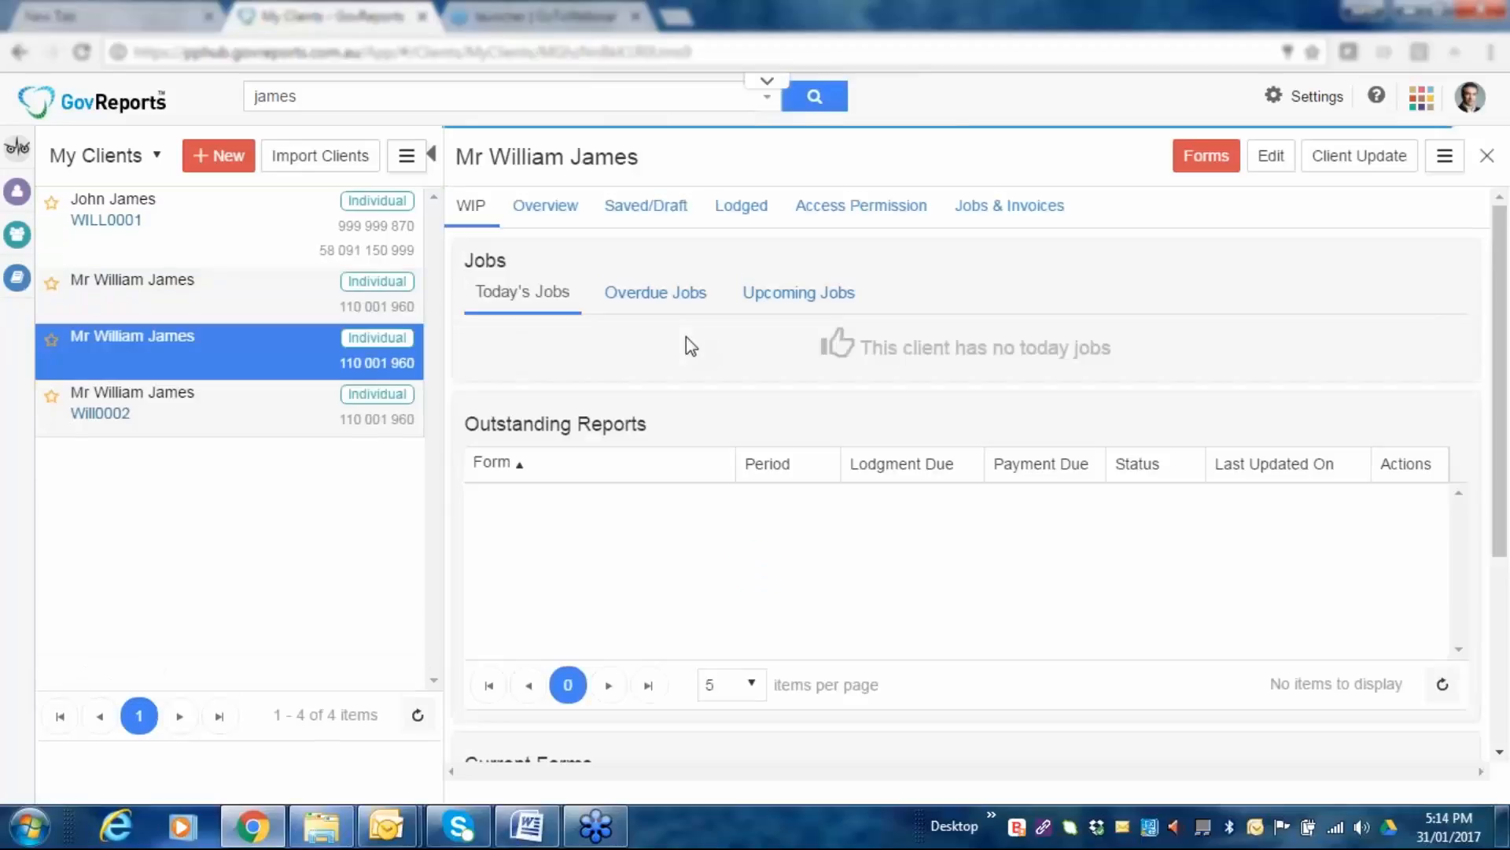
{"action": "left_click", "coordinate": [543, 209]}
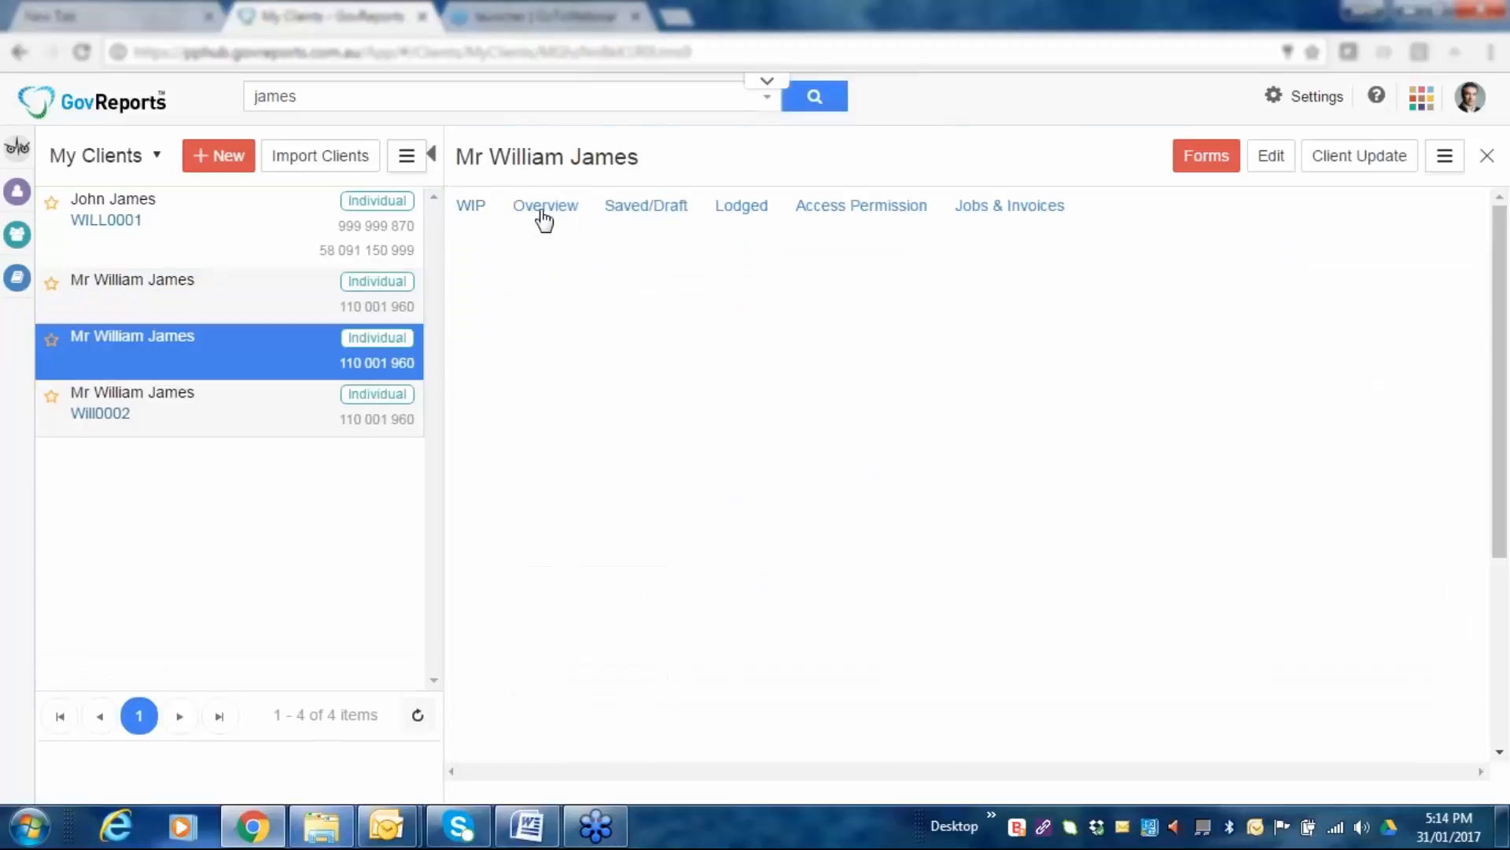
{"action": "scroll", "coordinate": [814, 488], "scroll_direction": "down", "scroll_amount": 4}
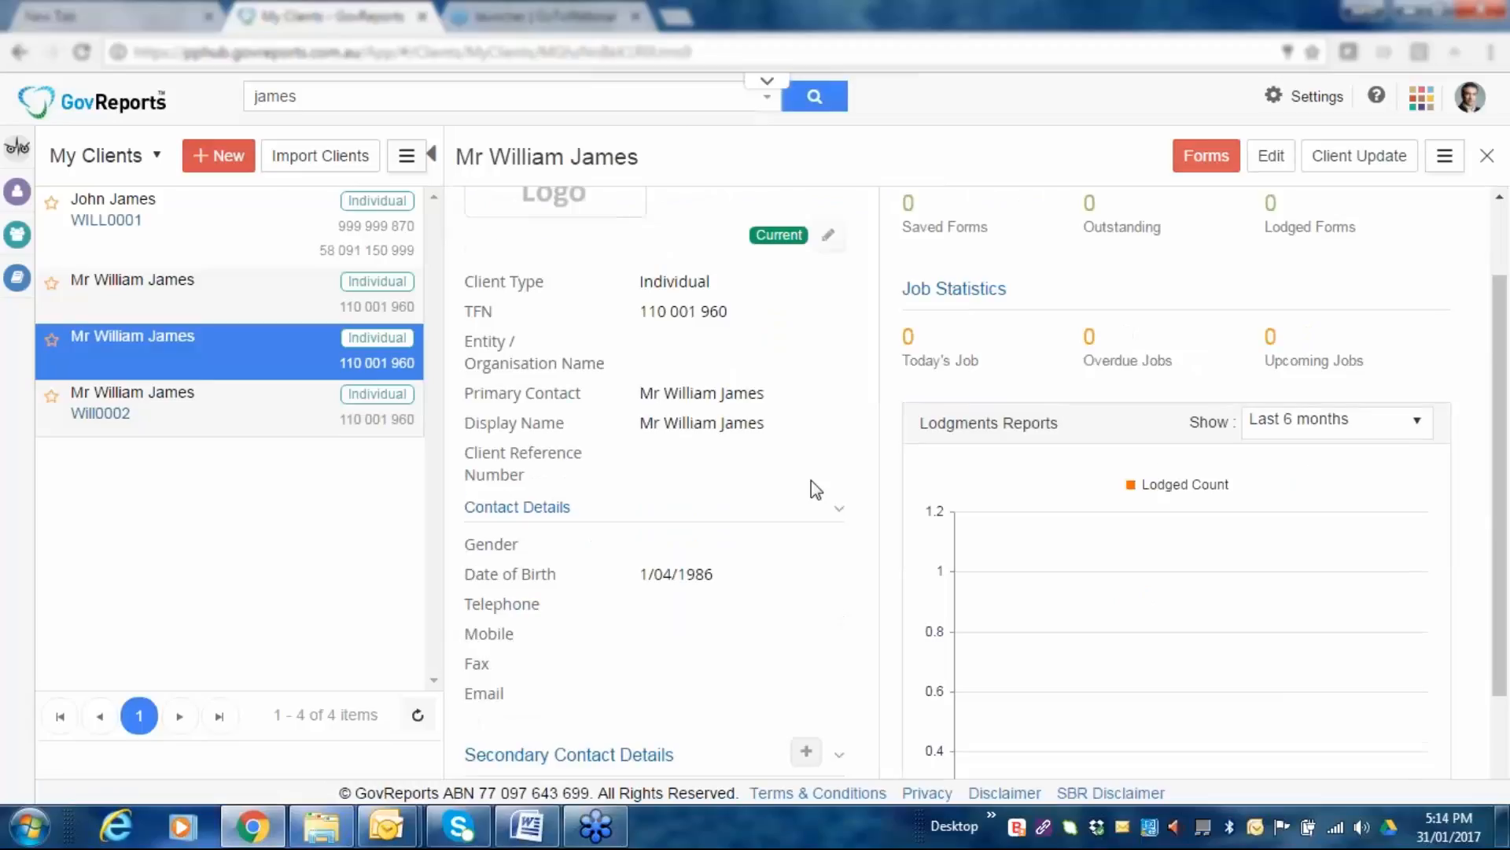
{"action": "scroll", "coordinate": [810, 480], "scroll_direction": "down", "scroll_amount": 3}
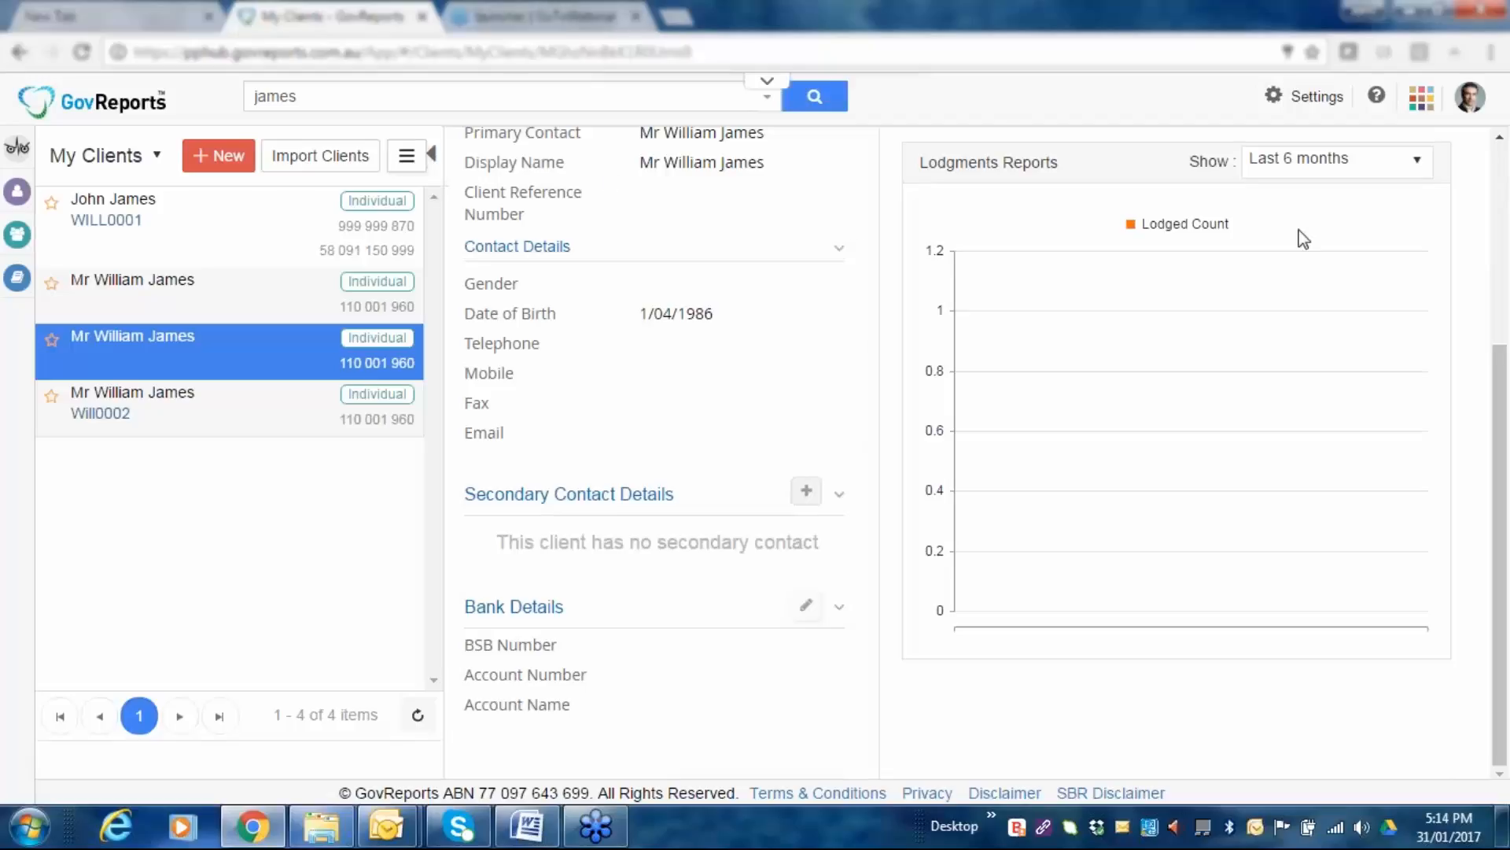
{"action": "scroll", "coordinate": [650, 383], "scroll_direction": "up", "scroll_amount": 2}
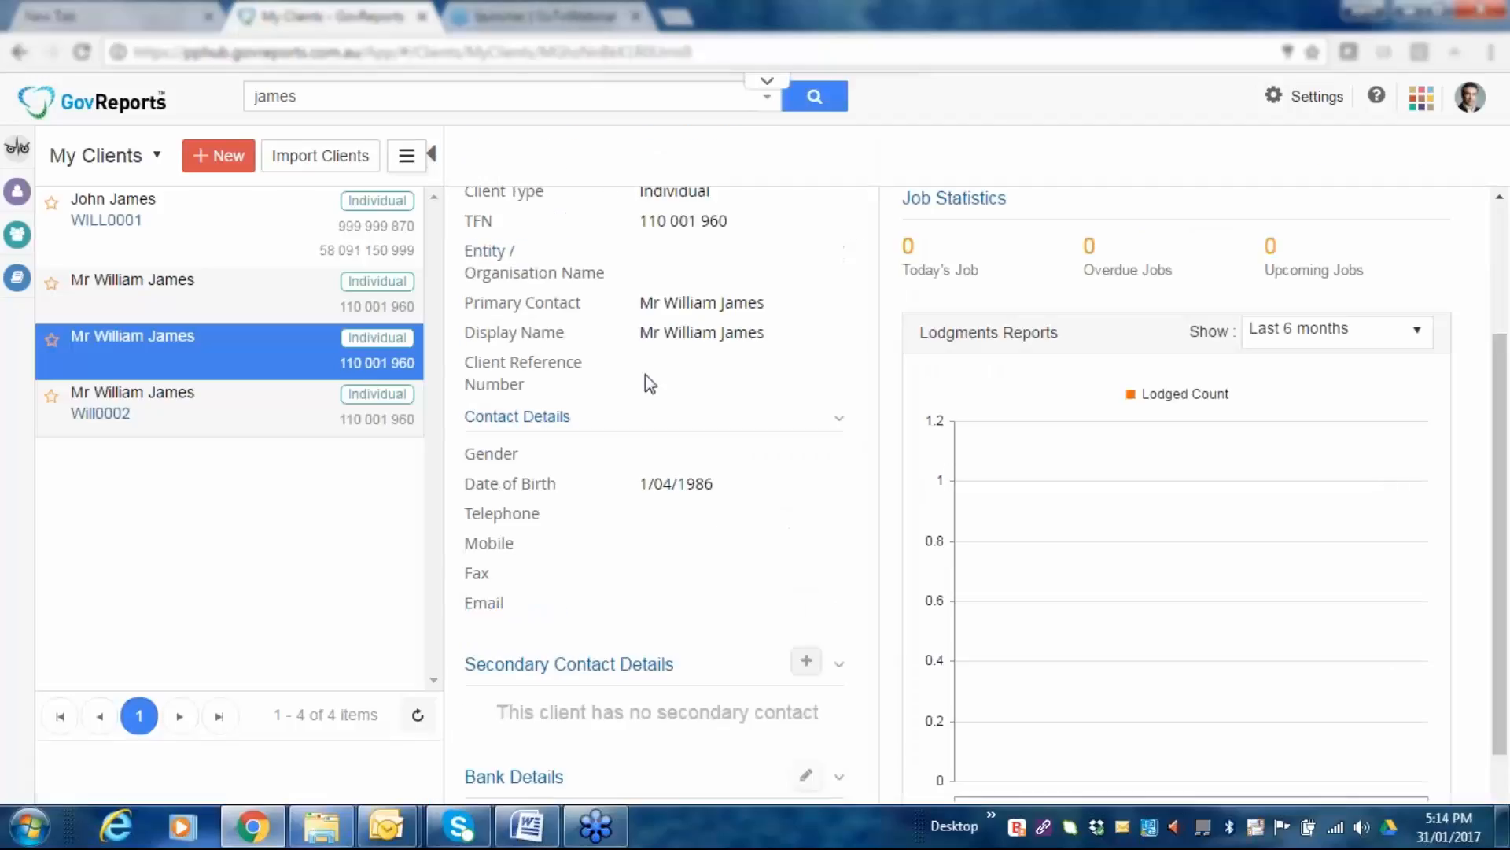
{"action": "scroll", "coordinate": [650, 383], "scroll_direction": "up", "scroll_amount": 3}
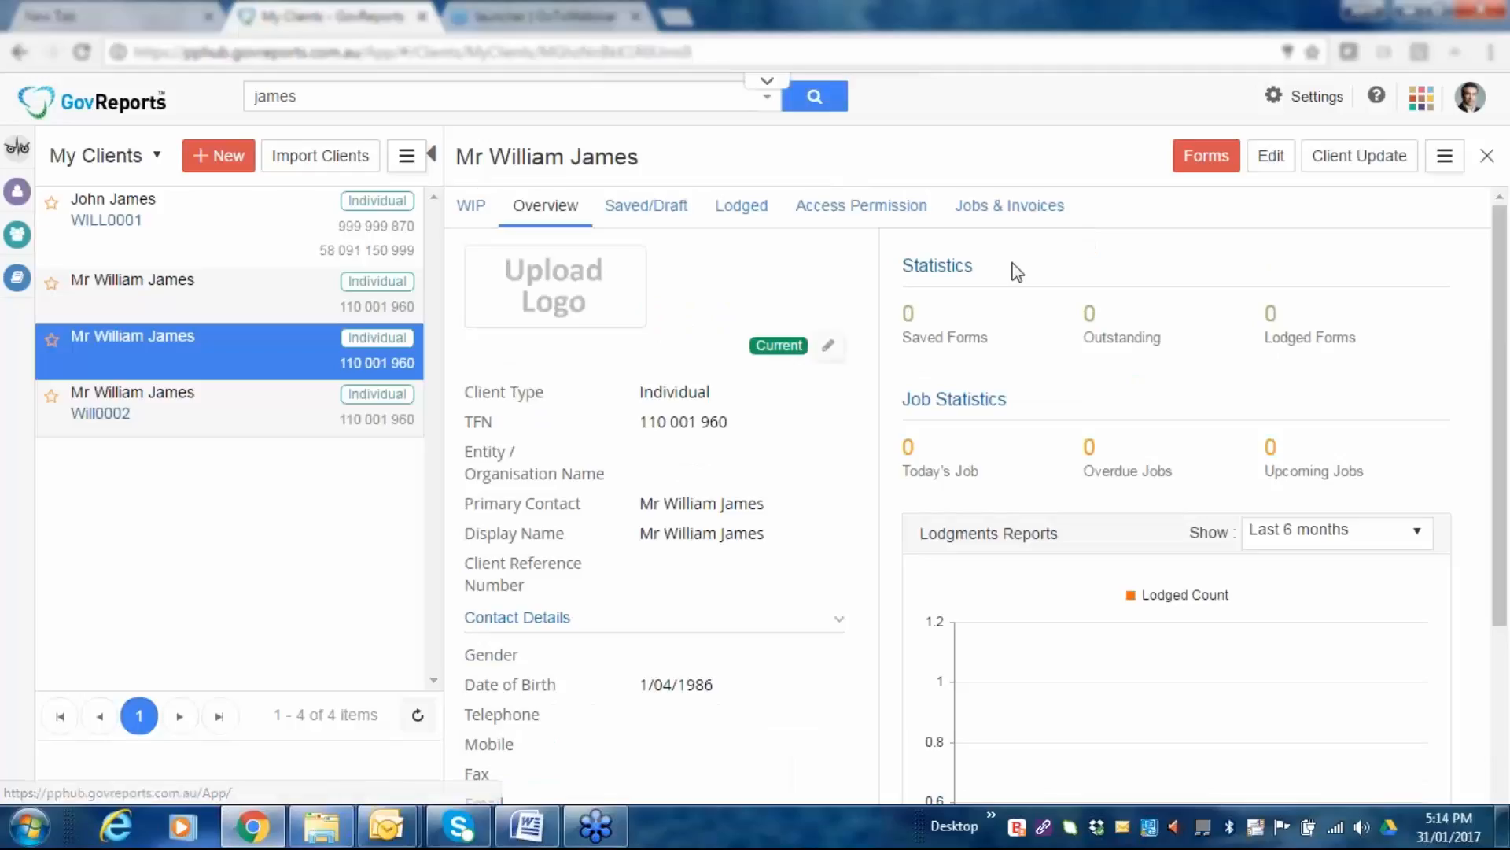
Open the client's Individual Tax Return list from its available forms.
{"action": "left_click", "coordinate": [1222, 167]}
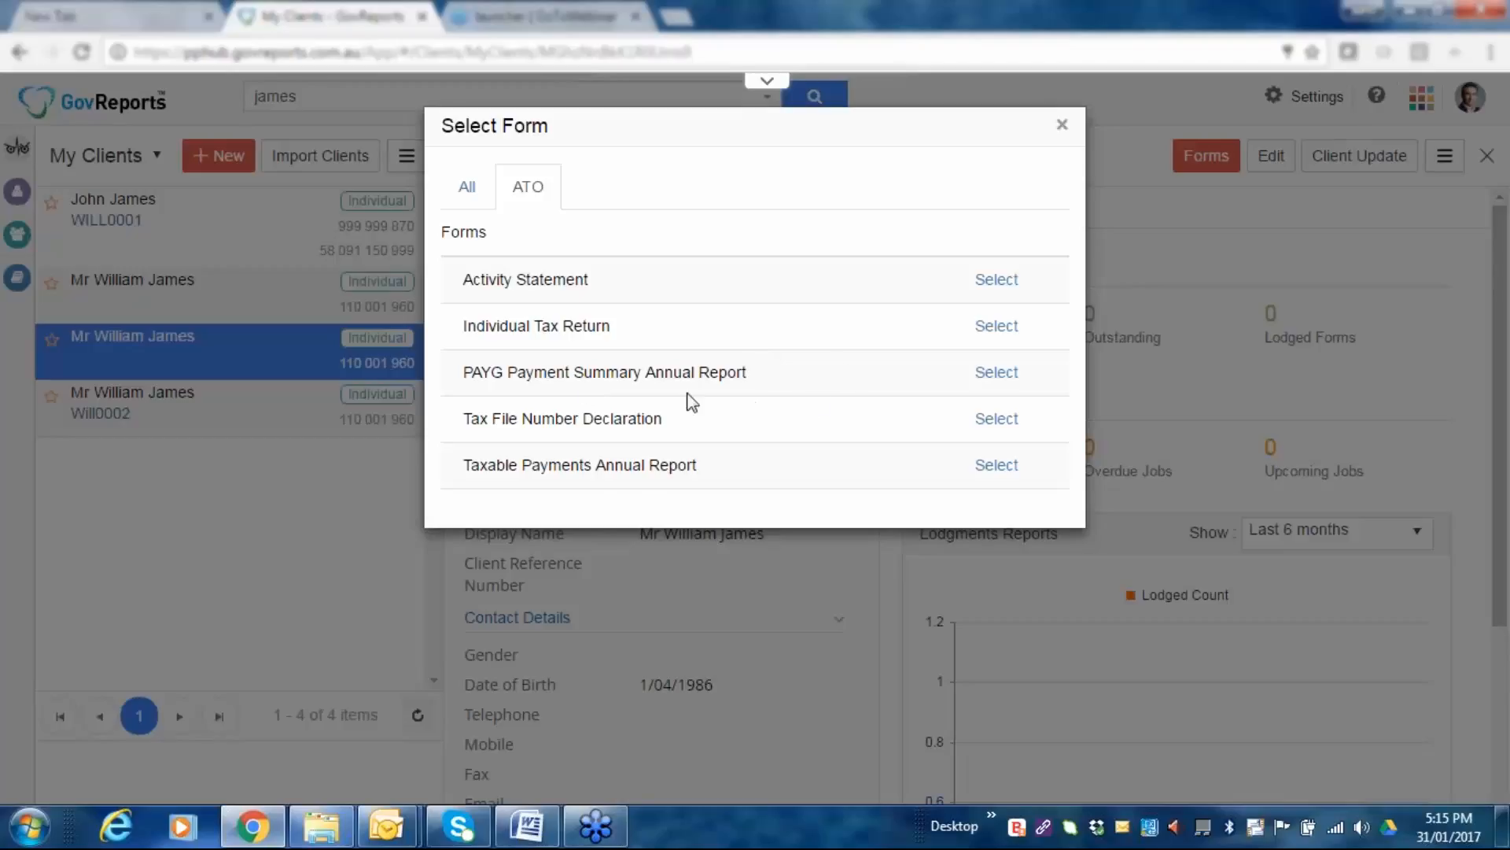
{"action": "left_click", "coordinate": [995, 327]}
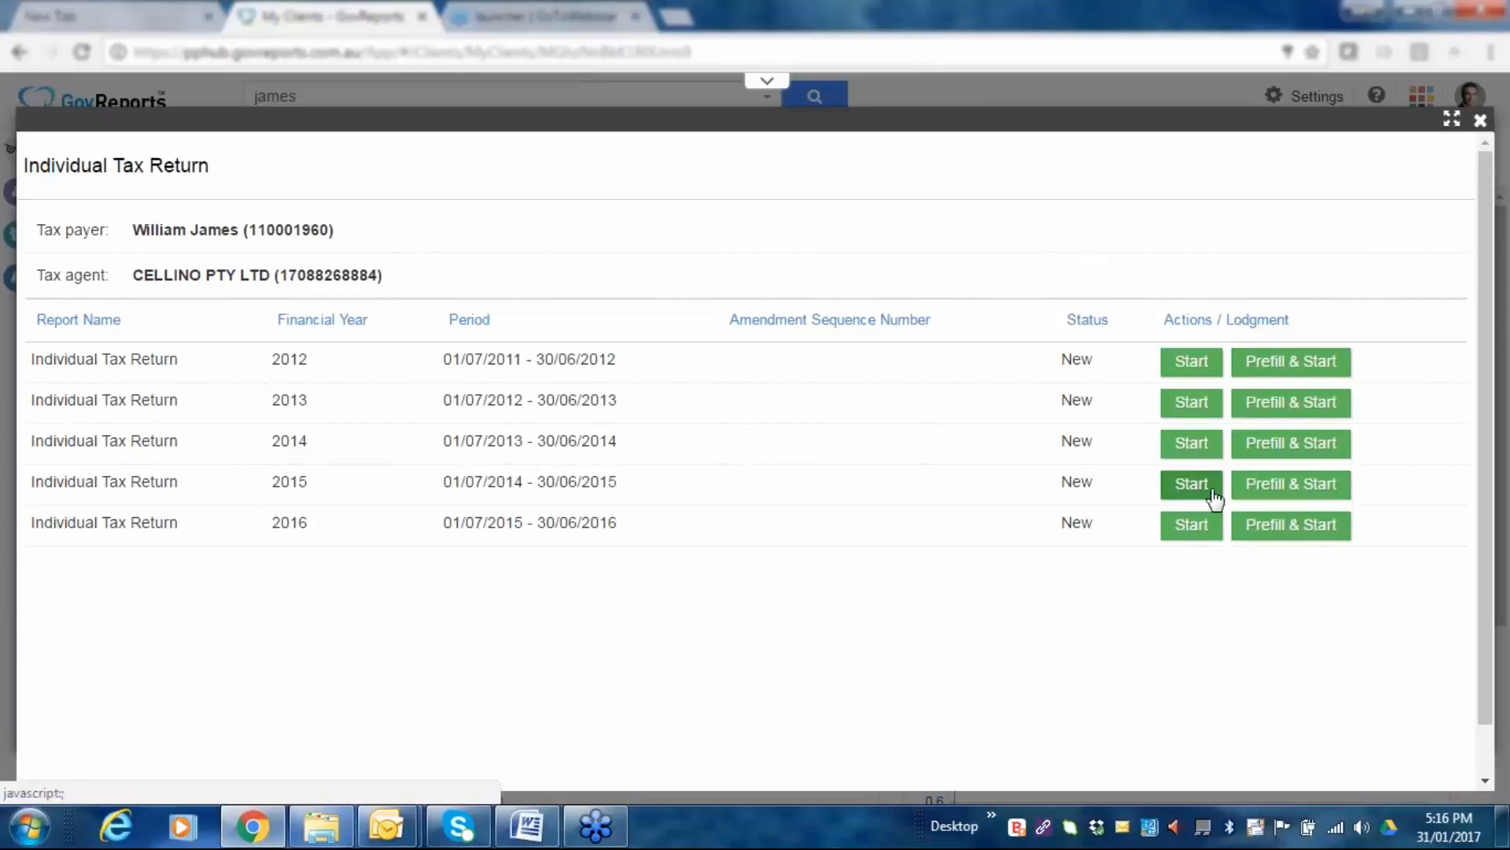
Start the 2015 return, look over the empty Personal Details page, and save it.
{"action": "left_click", "coordinate": [1190, 491]}
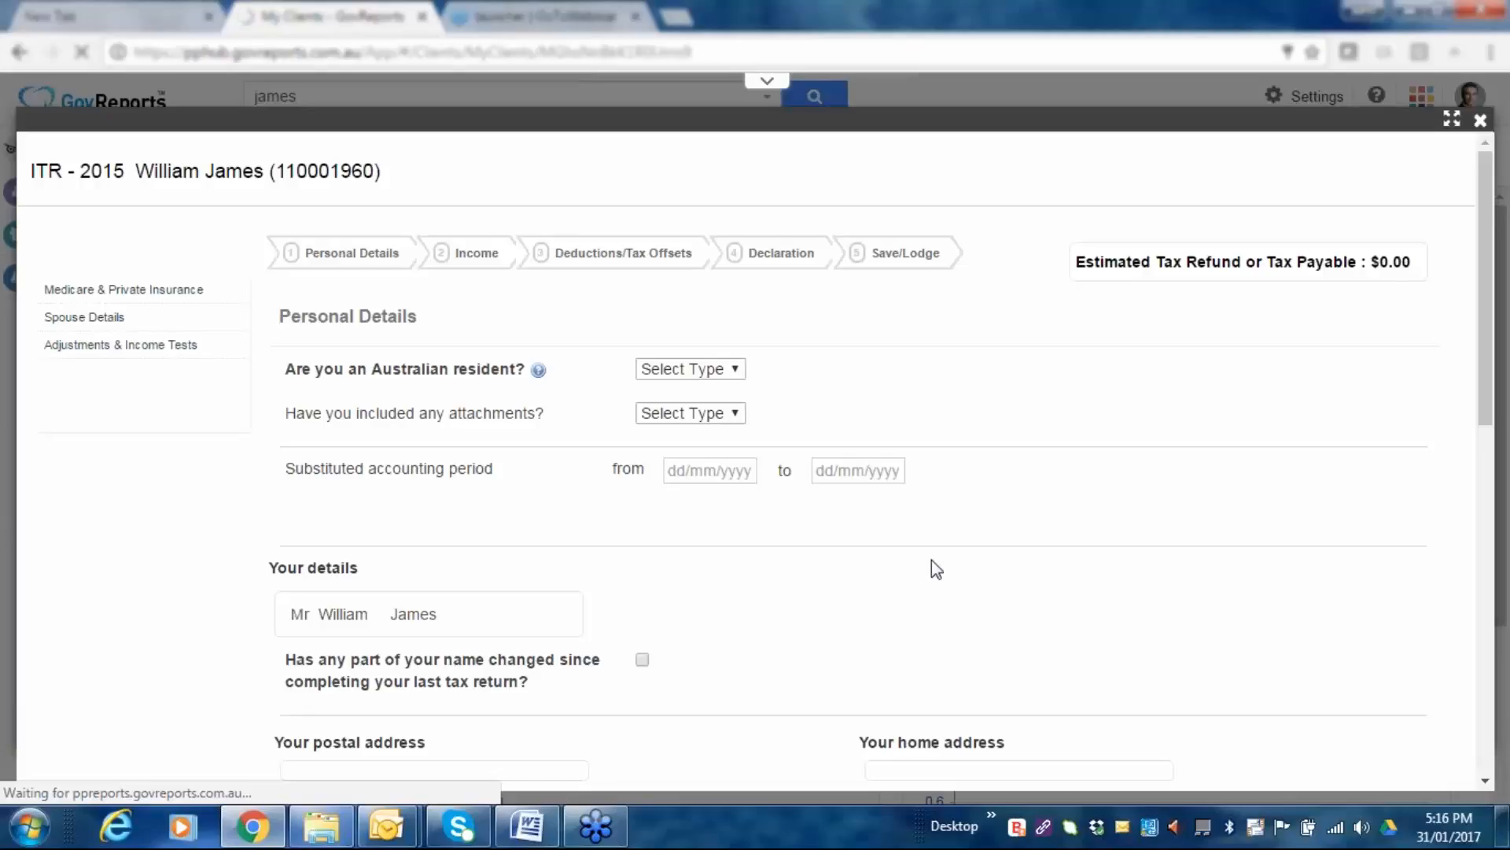
{"action": "scroll", "coordinate": [991, 401], "scroll_direction": "down", "scroll_amount": 9}
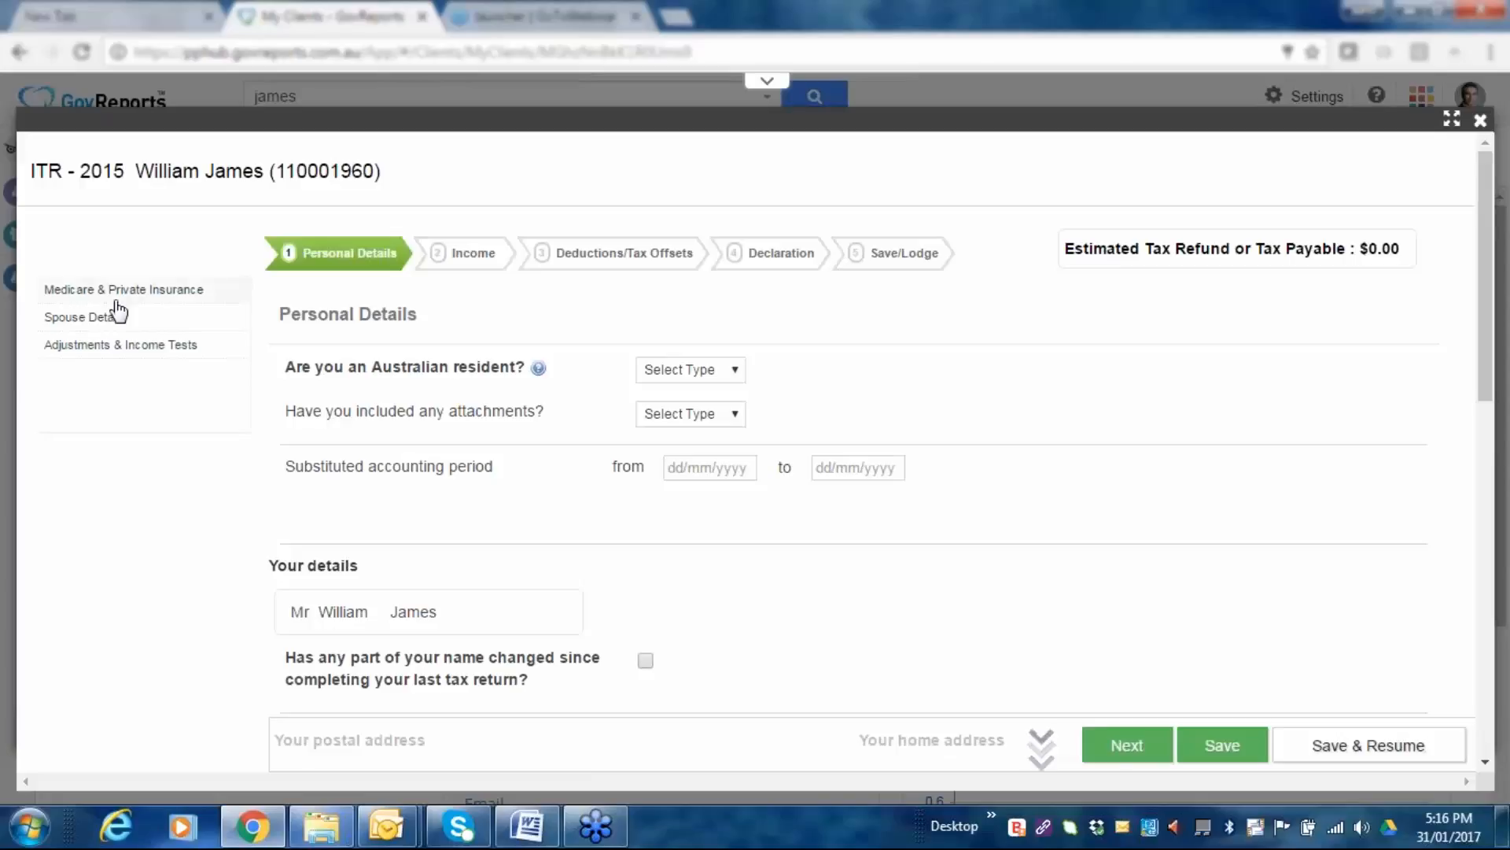
{"action": "scroll", "coordinate": [847, 465], "scroll_direction": "down", "scroll_amount": 2}
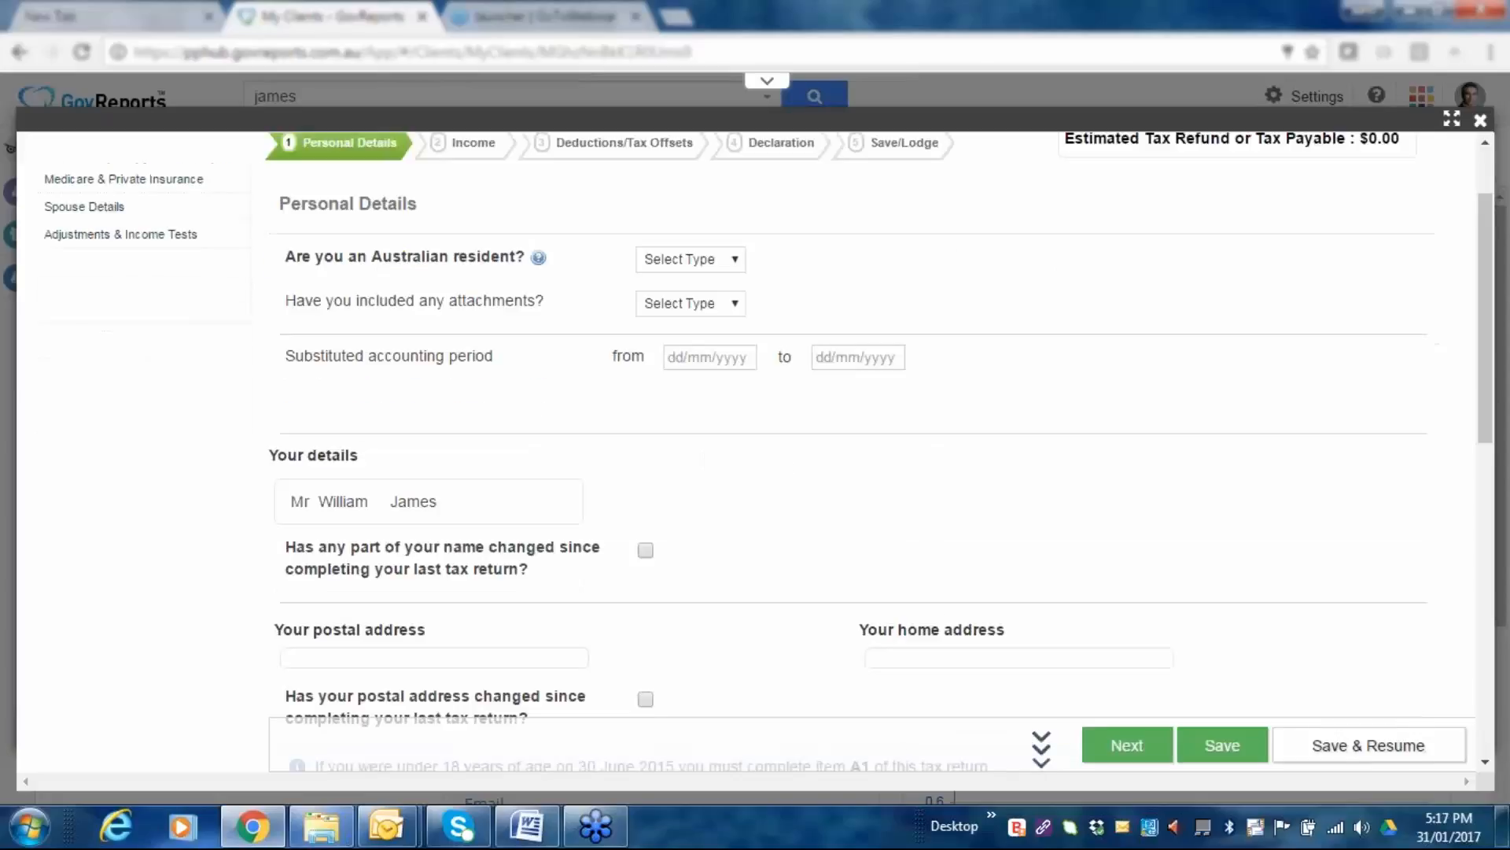
{"action": "scroll", "coordinate": [846, 465], "scroll_direction": "down", "scroll_amount": 10}
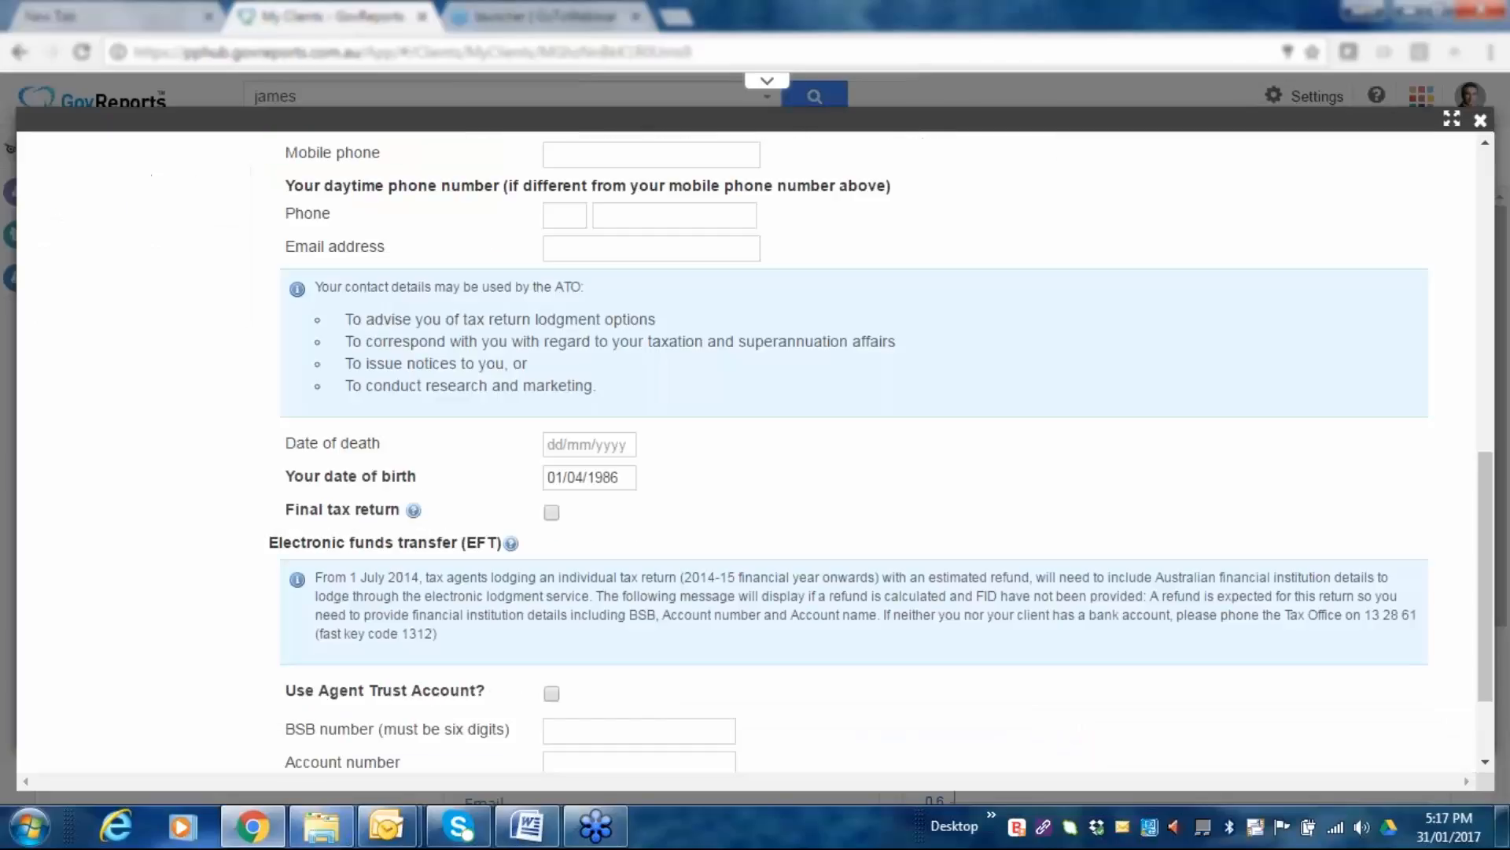
{"action": "scroll", "coordinate": [862, 608], "scroll_direction": "down", "scroll_amount": 2}
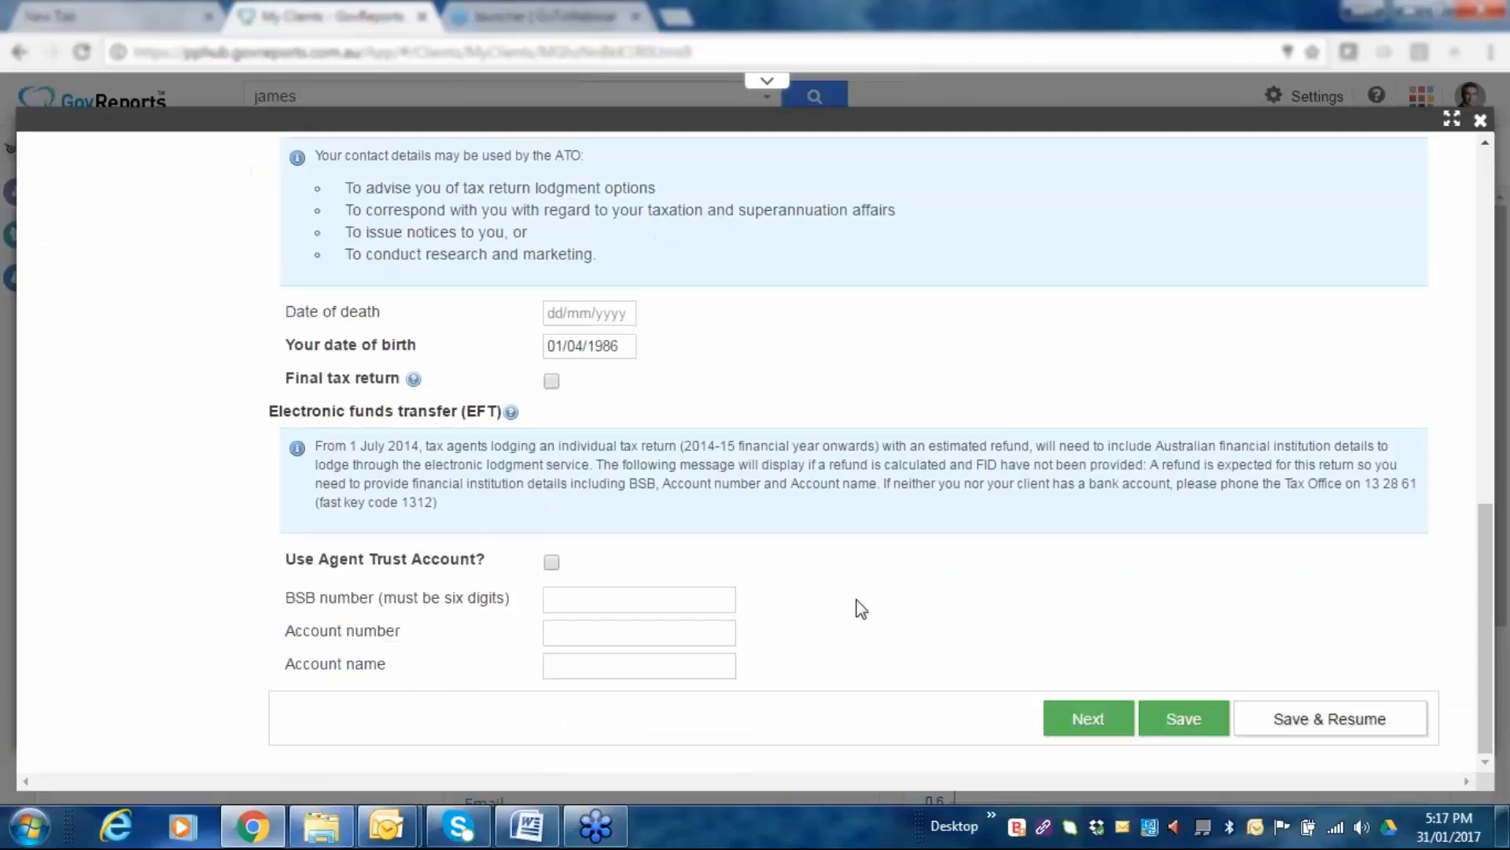
{"action": "scroll", "coordinate": [862, 608], "scroll_direction": "up", "scroll_amount": 9}
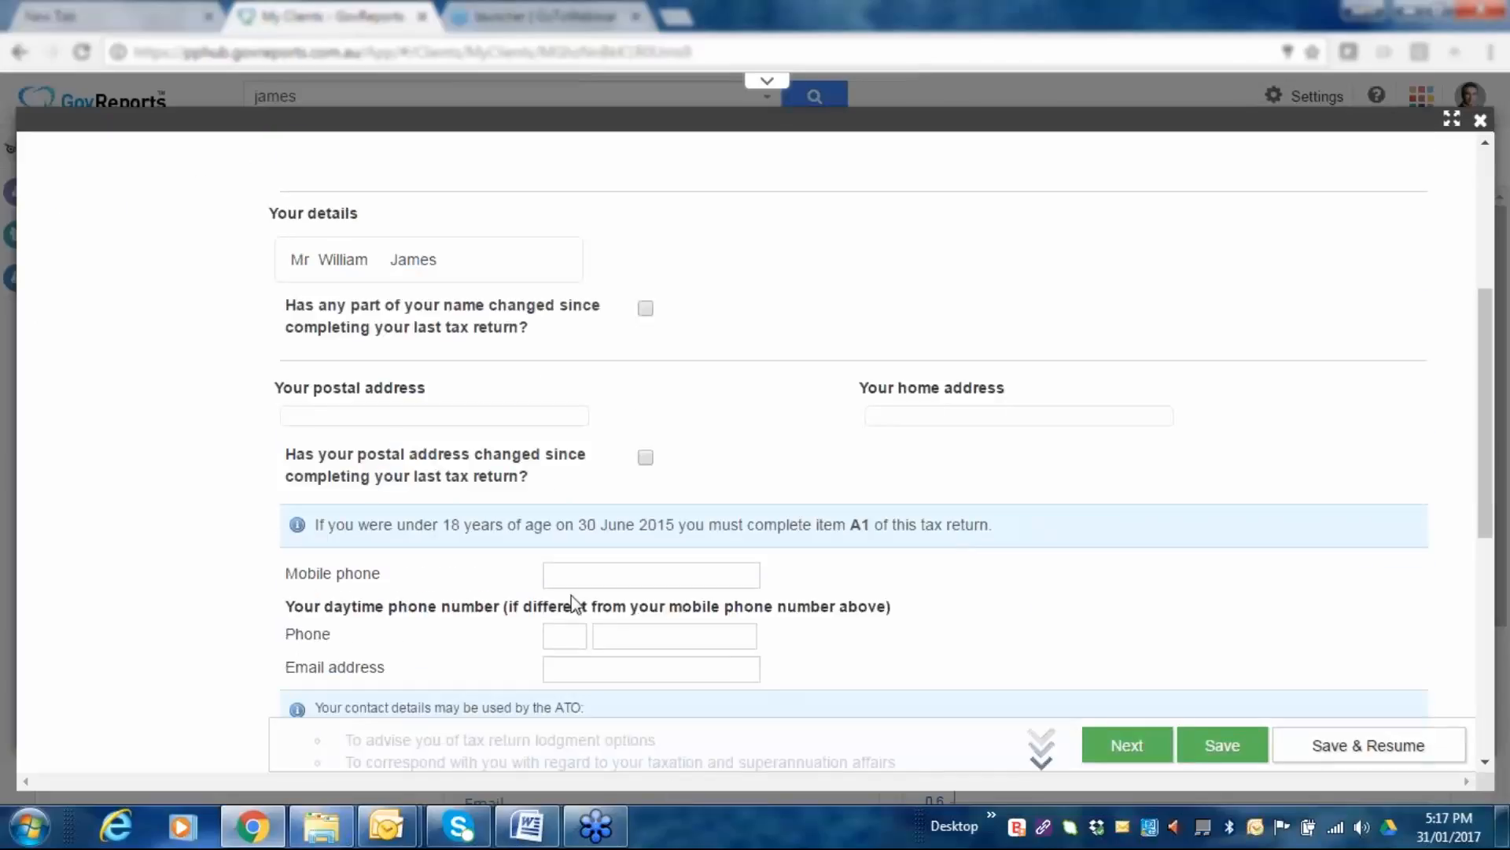
{"action": "scroll", "coordinate": [574, 603], "scroll_direction": "down", "scroll_amount": 2}
{"action": "scroll", "coordinate": [735, 577], "scroll_direction": "down", "scroll_amount": 7}
{"action": "scroll", "coordinate": [826, 582], "scroll_direction": "up", "scroll_amount": 2}
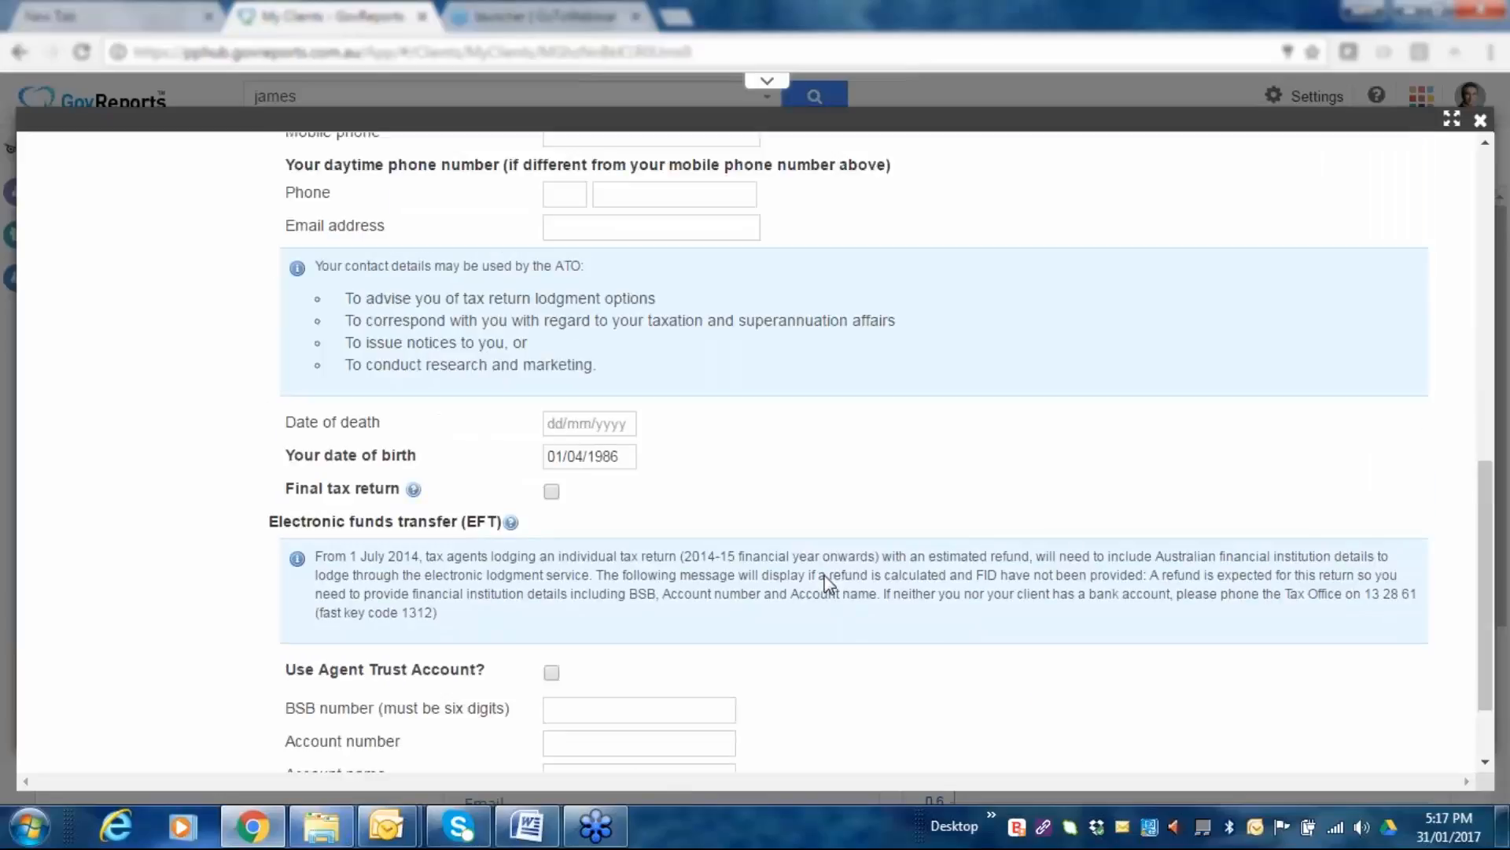
{"action": "scroll", "coordinate": [818, 586], "scroll_direction": "up", "scroll_amount": 9}
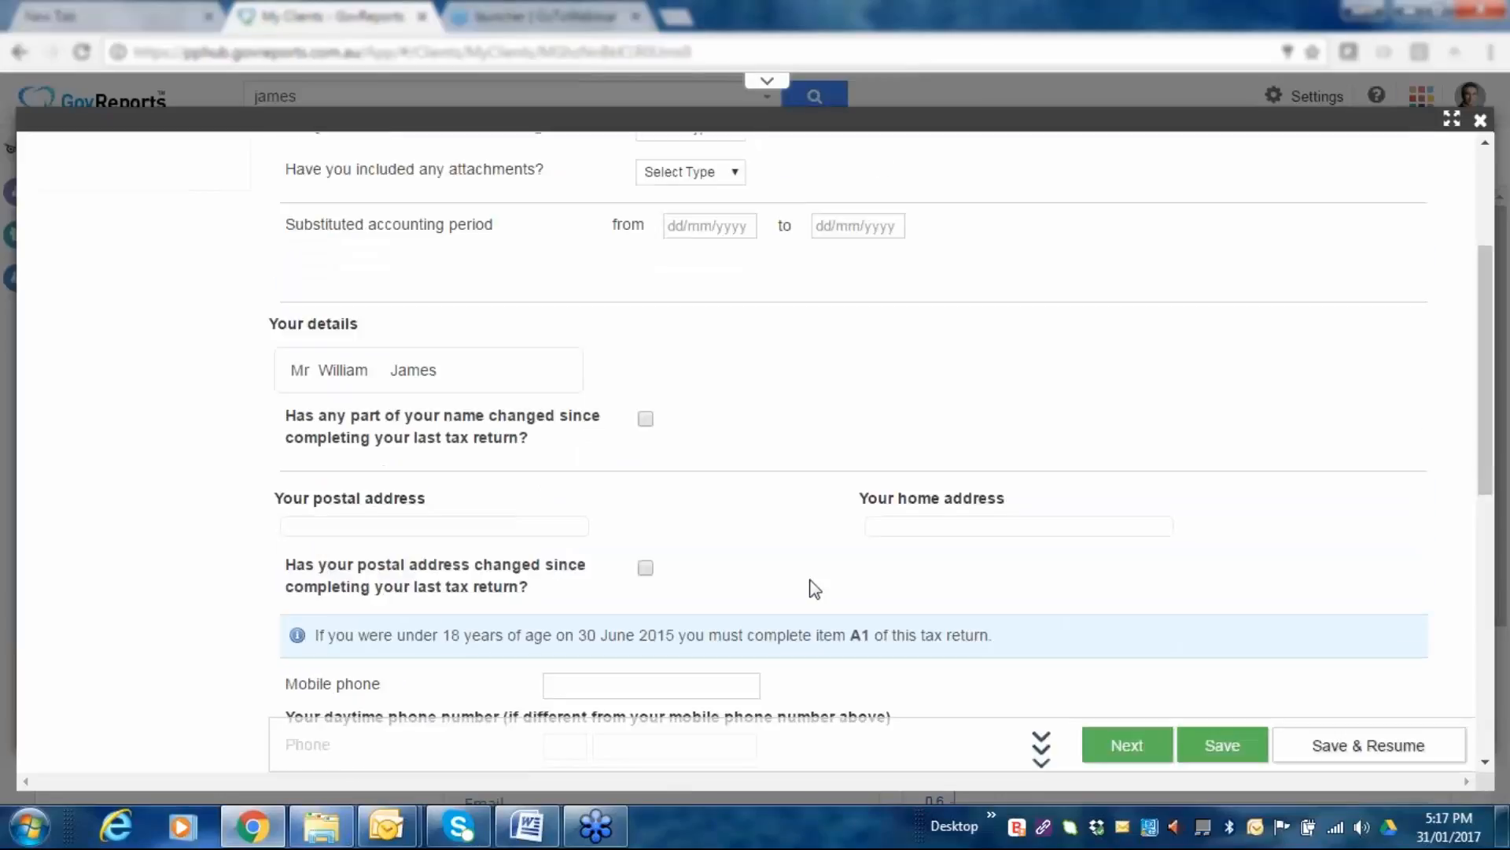
{"action": "scroll", "coordinate": [815, 588], "scroll_direction": "up", "scroll_amount": 4}
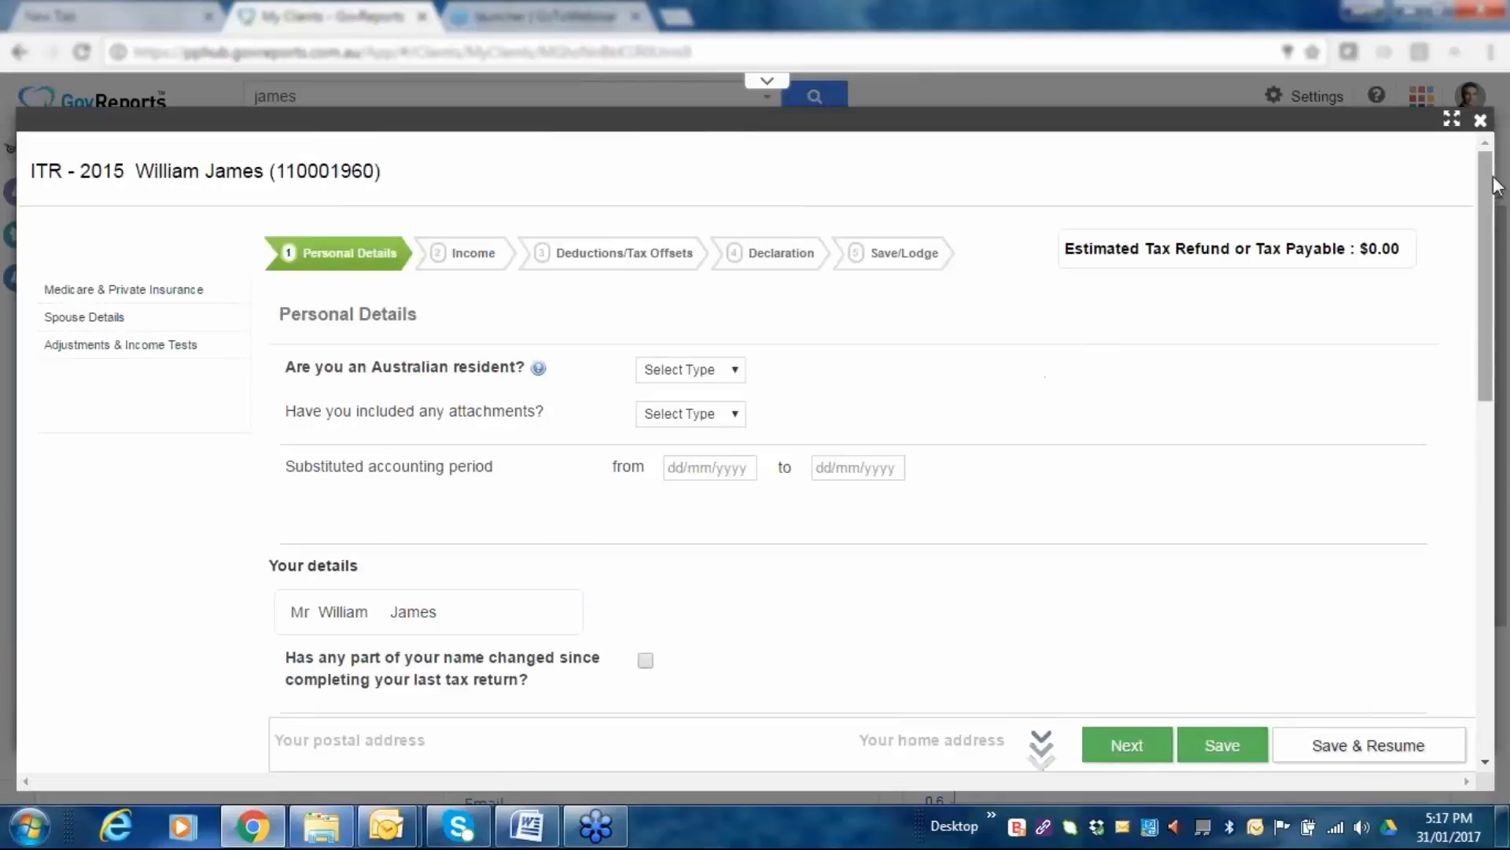
{"action": "left_click", "coordinate": [1223, 745]}
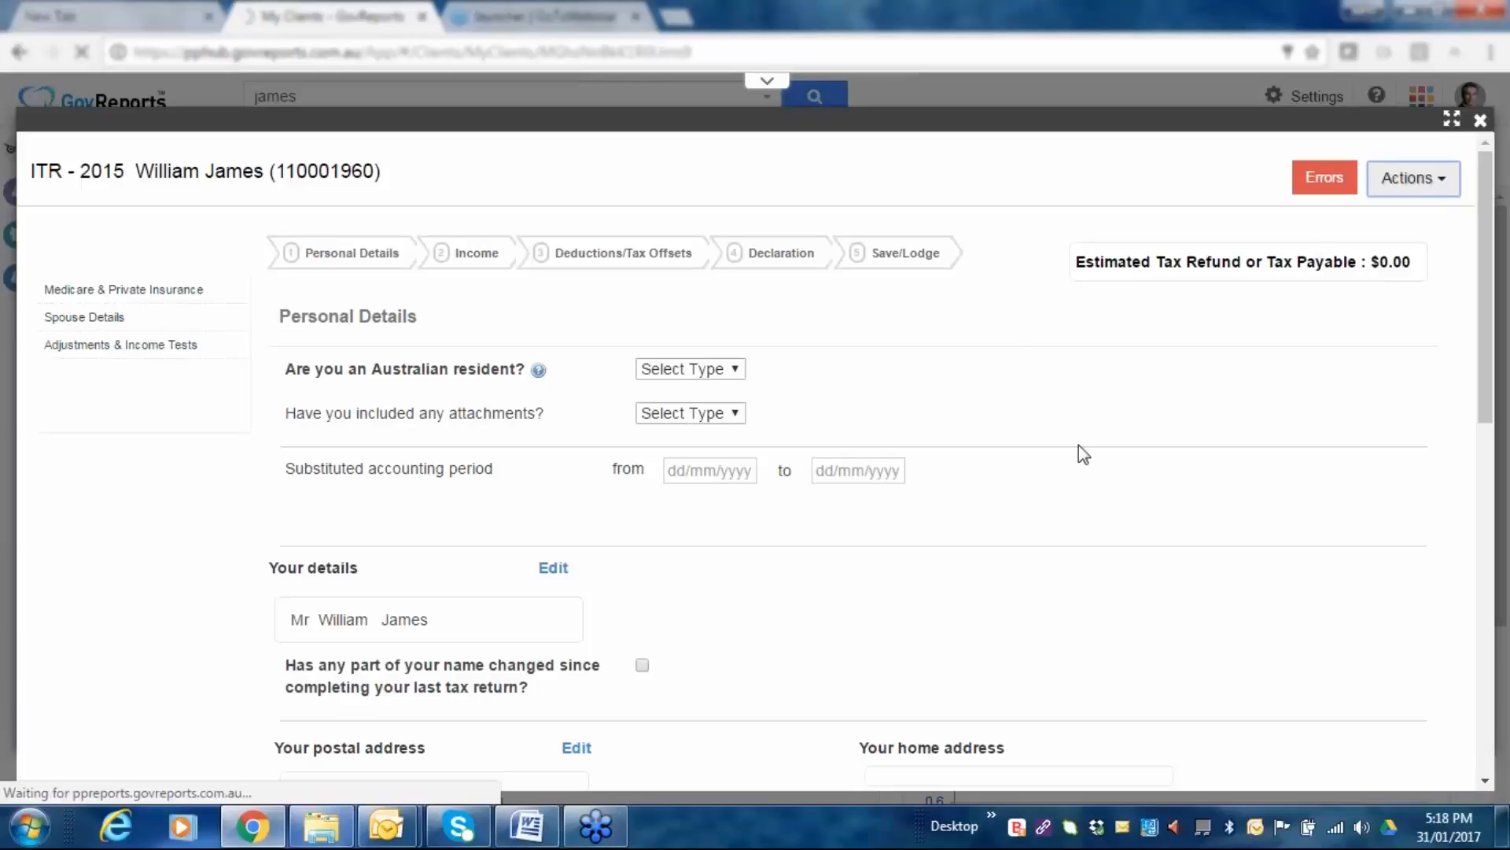
{"action": "scroll", "coordinate": [1084, 455], "scroll_direction": "down", "scroll_amount": 1}
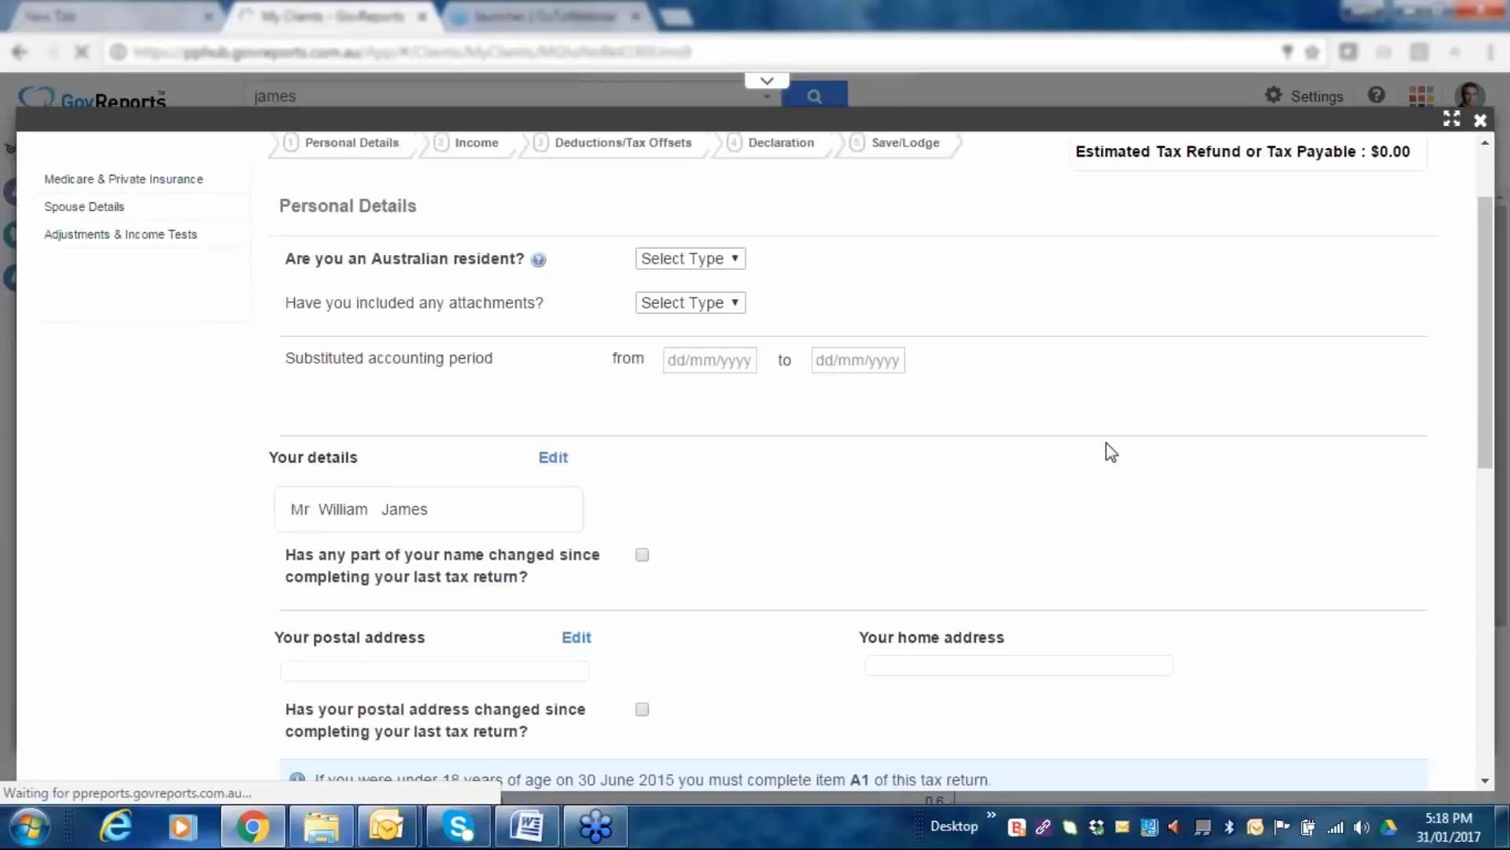
{"action": "scroll", "coordinate": [1111, 452], "scroll_direction": "up", "scroll_amount": 1}
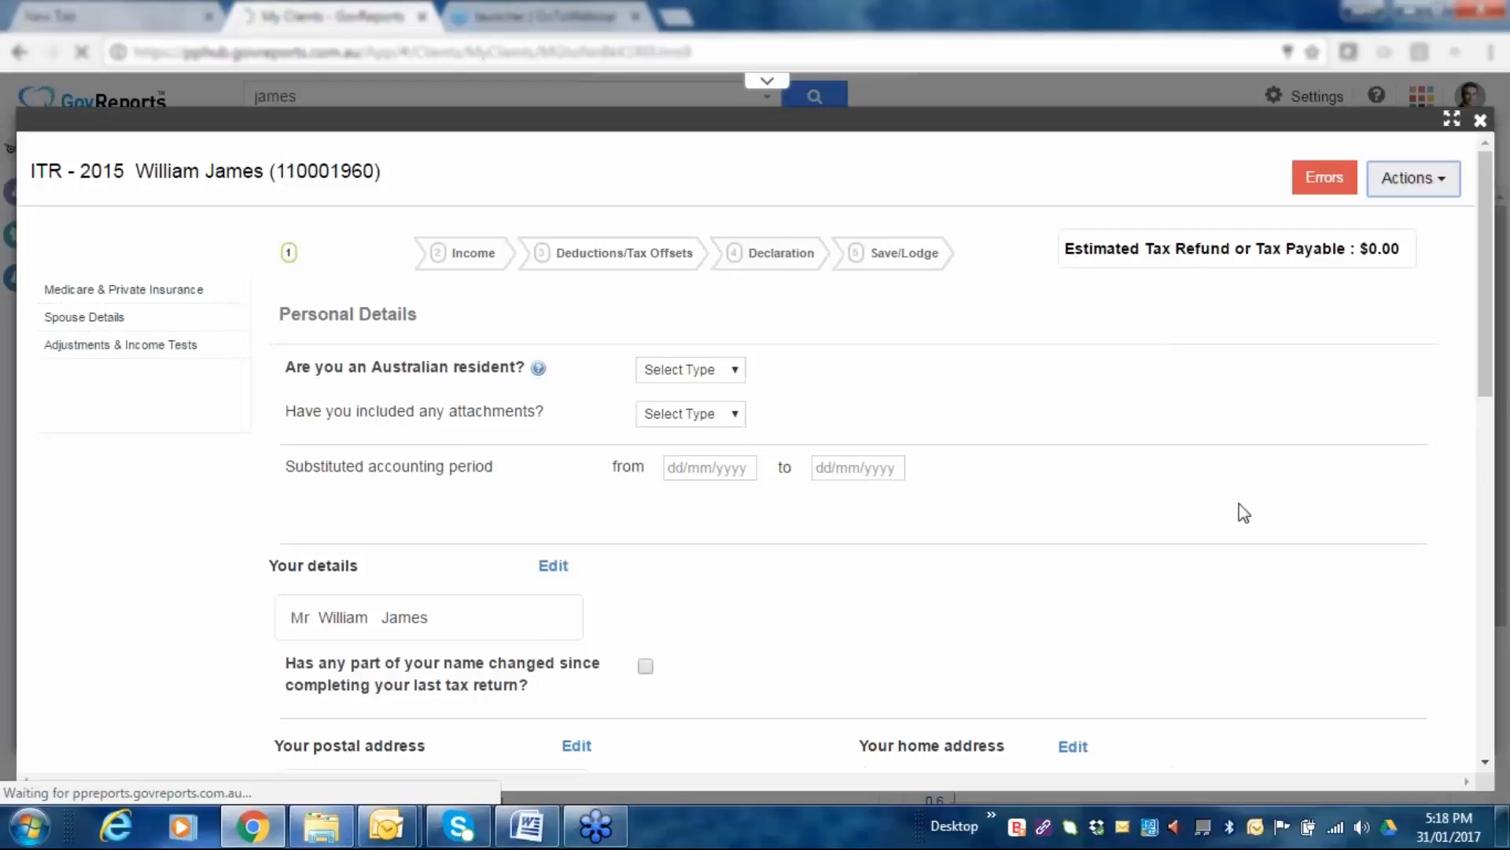
In ATO Prefill, choose Upload prefill file and select the sample 2015 XML from Desktop.
{"action": "left_click", "coordinate": [1447, 188]}
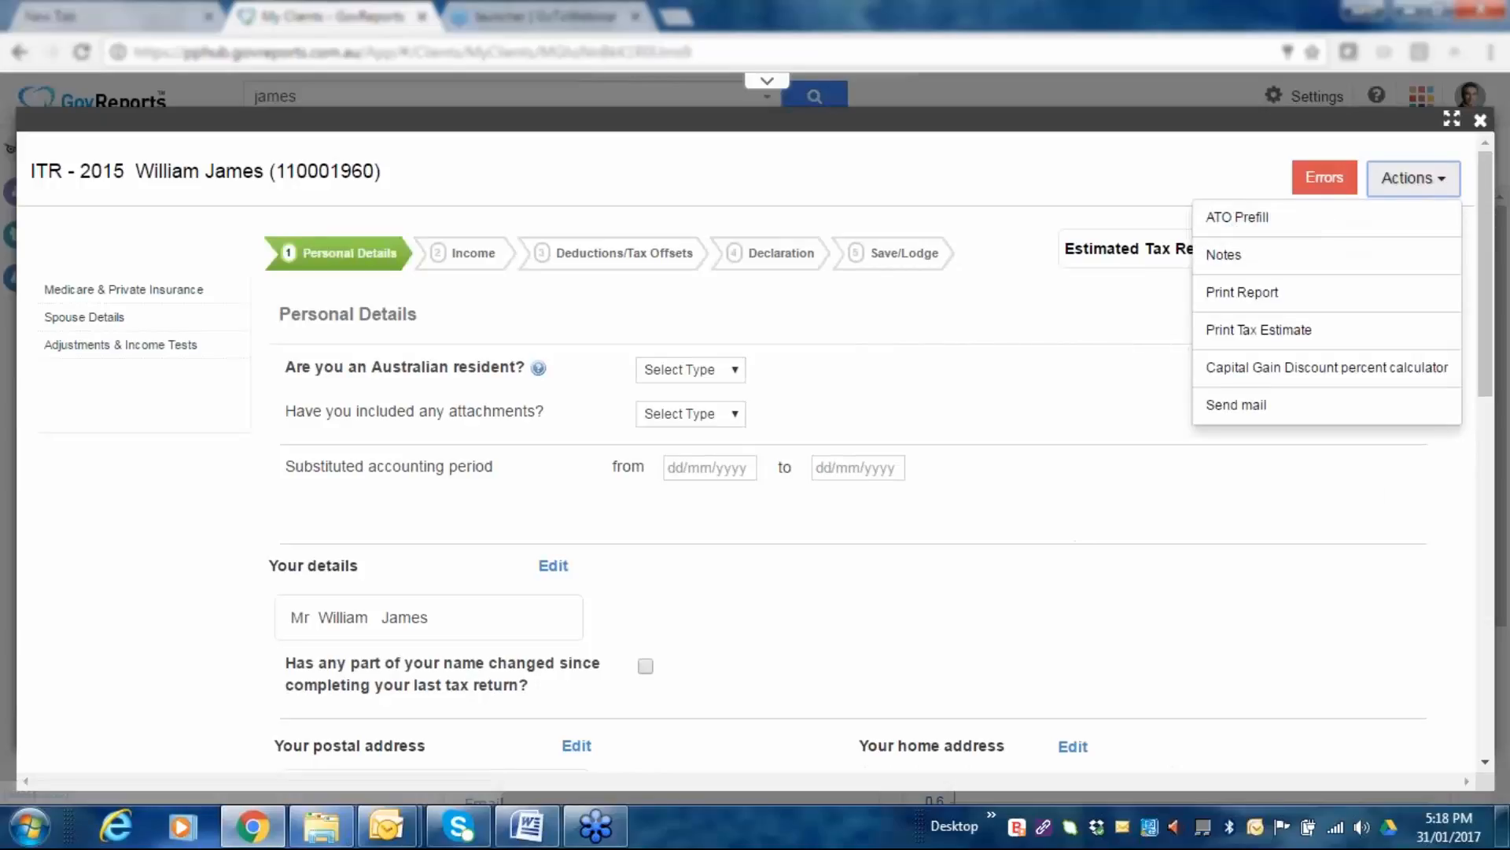
{"action": "left_click", "coordinate": [1244, 223]}
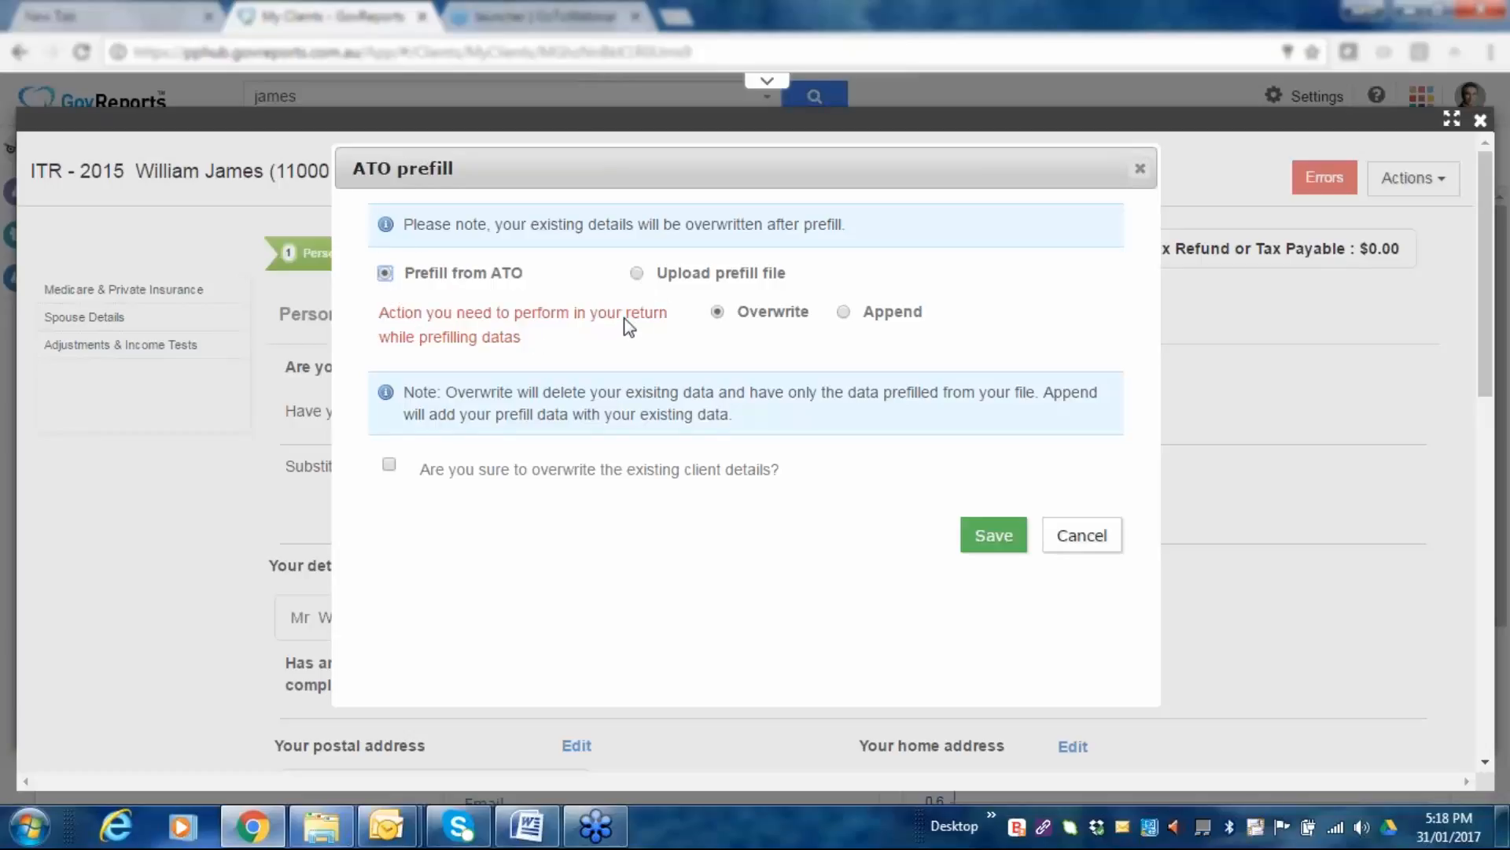
{"action": "left_click", "coordinate": [636, 273]}
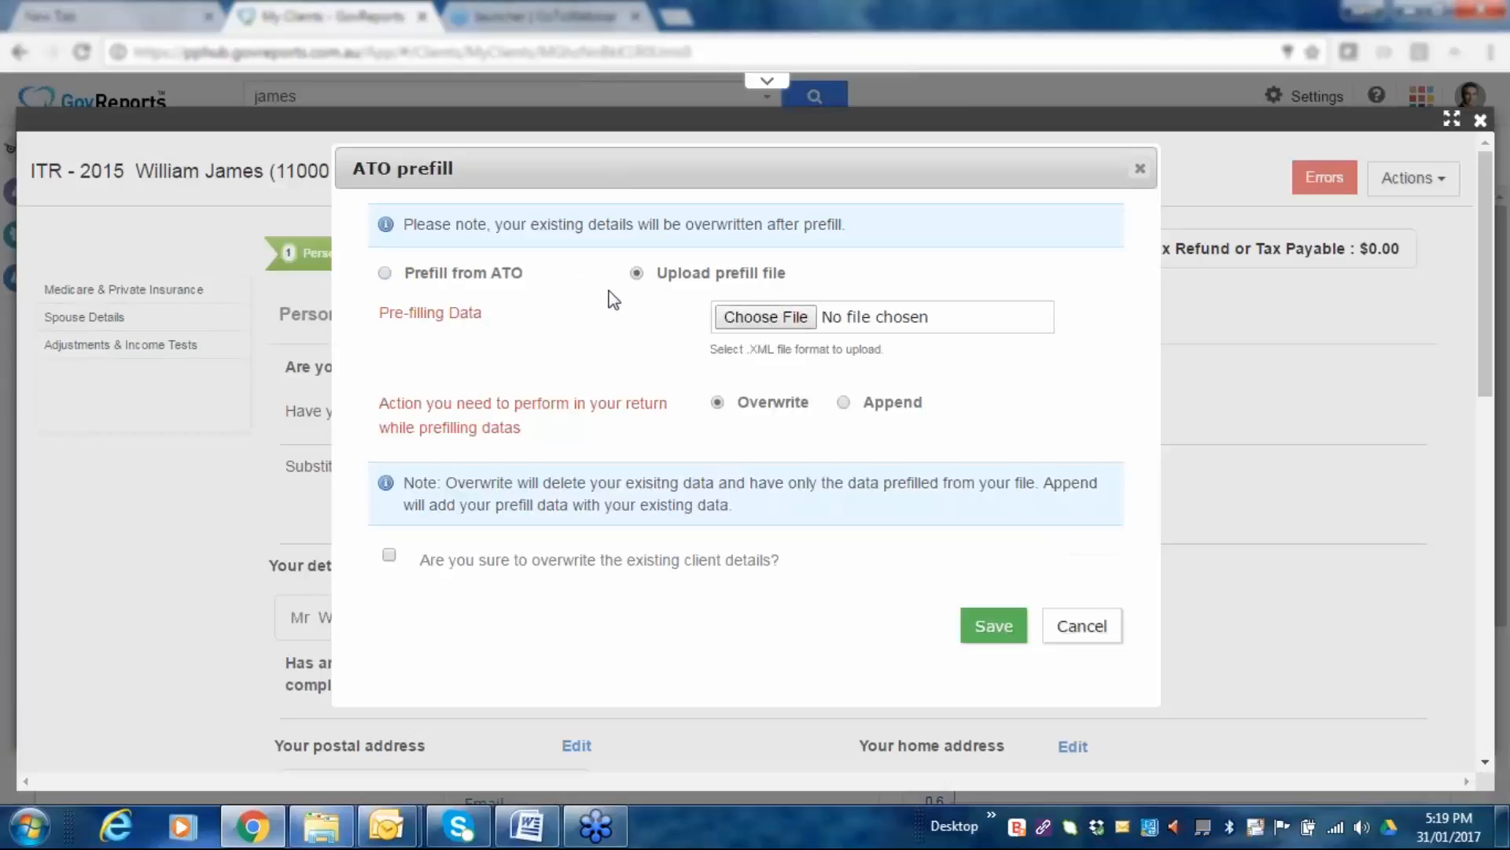
{"action": "left_click", "coordinate": [785, 321]}
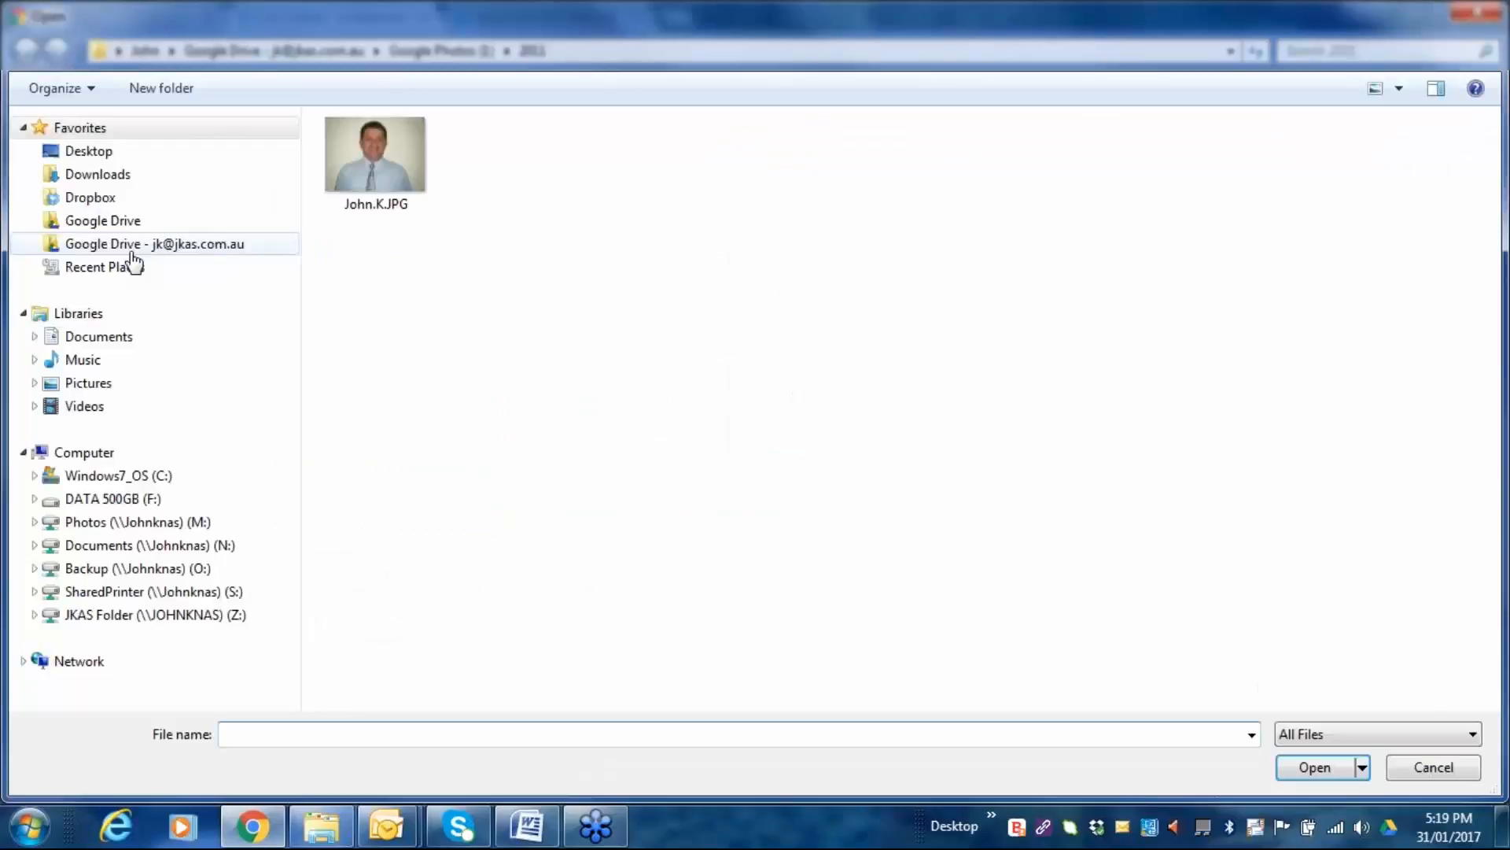
{"action": "left_click", "coordinate": [88, 151]}
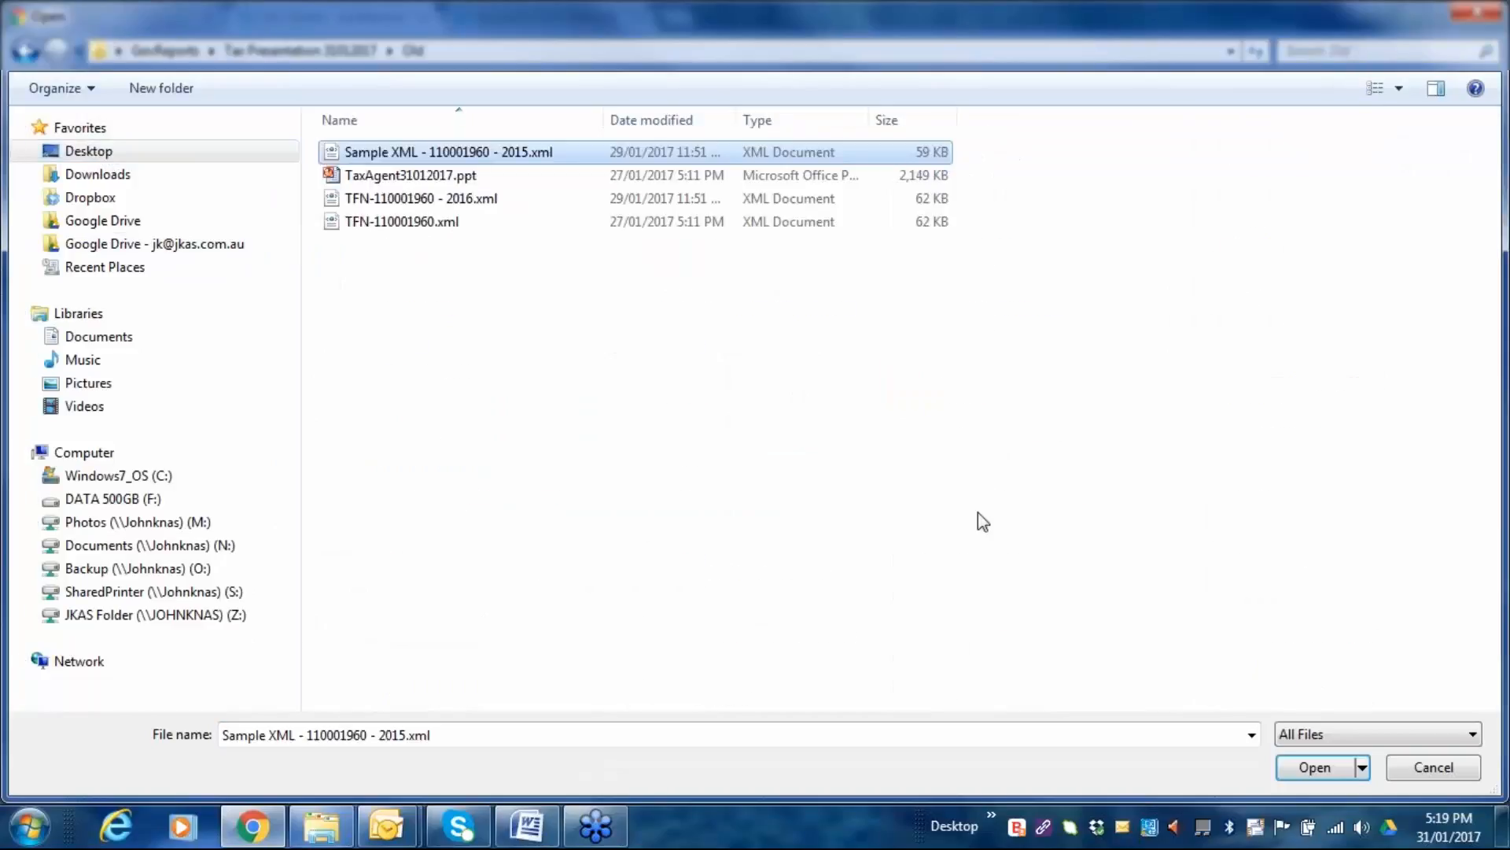
{"action": "left_click", "coordinate": [1308, 767]}
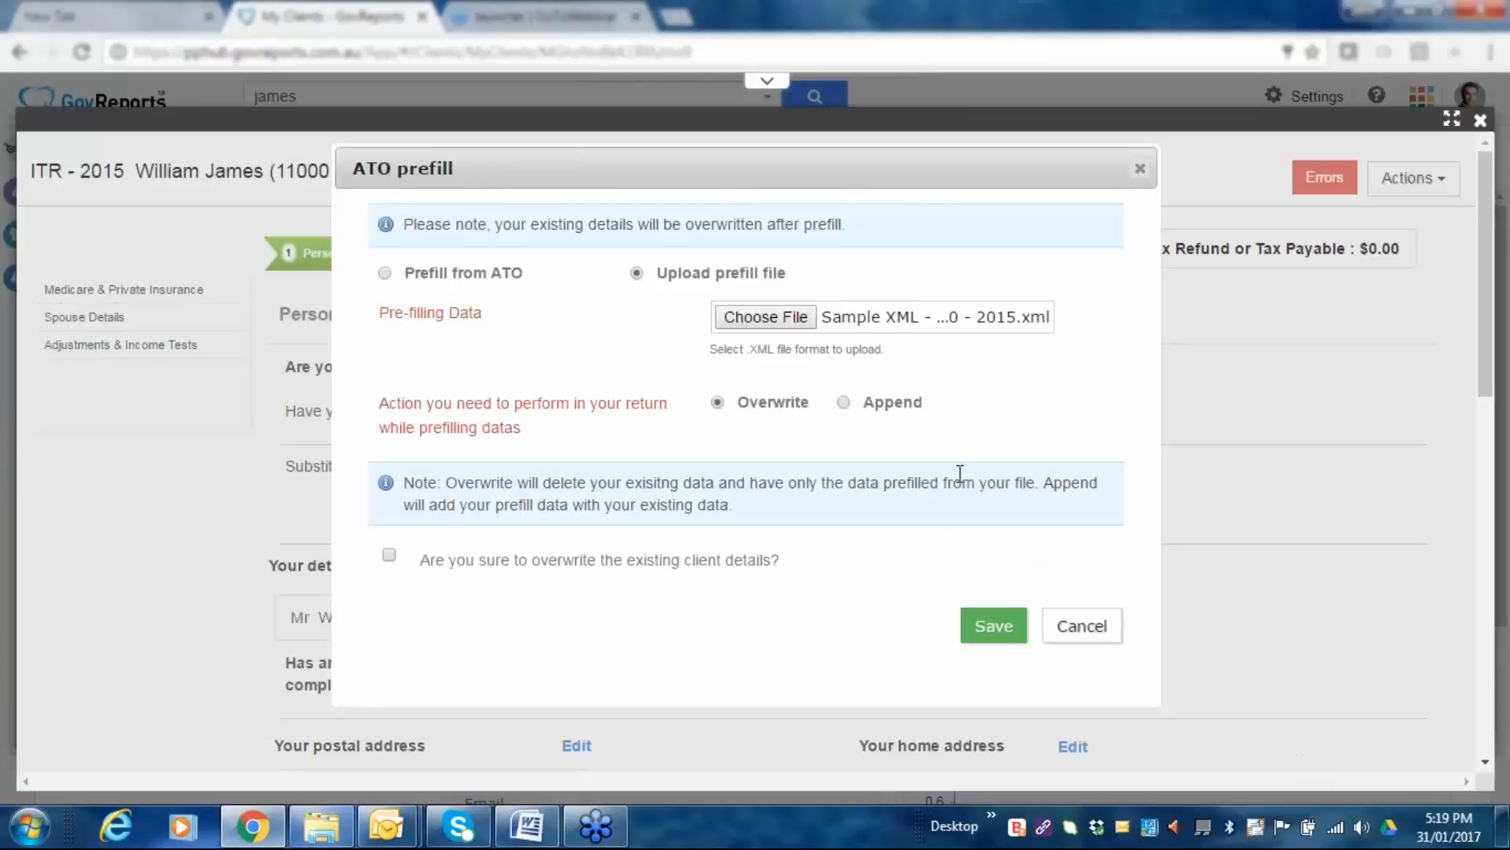
Run the prefill, review the filled Personal Details showing $4,727.31 payable, and proceed.
{"action": "left_click", "coordinate": [994, 626]}
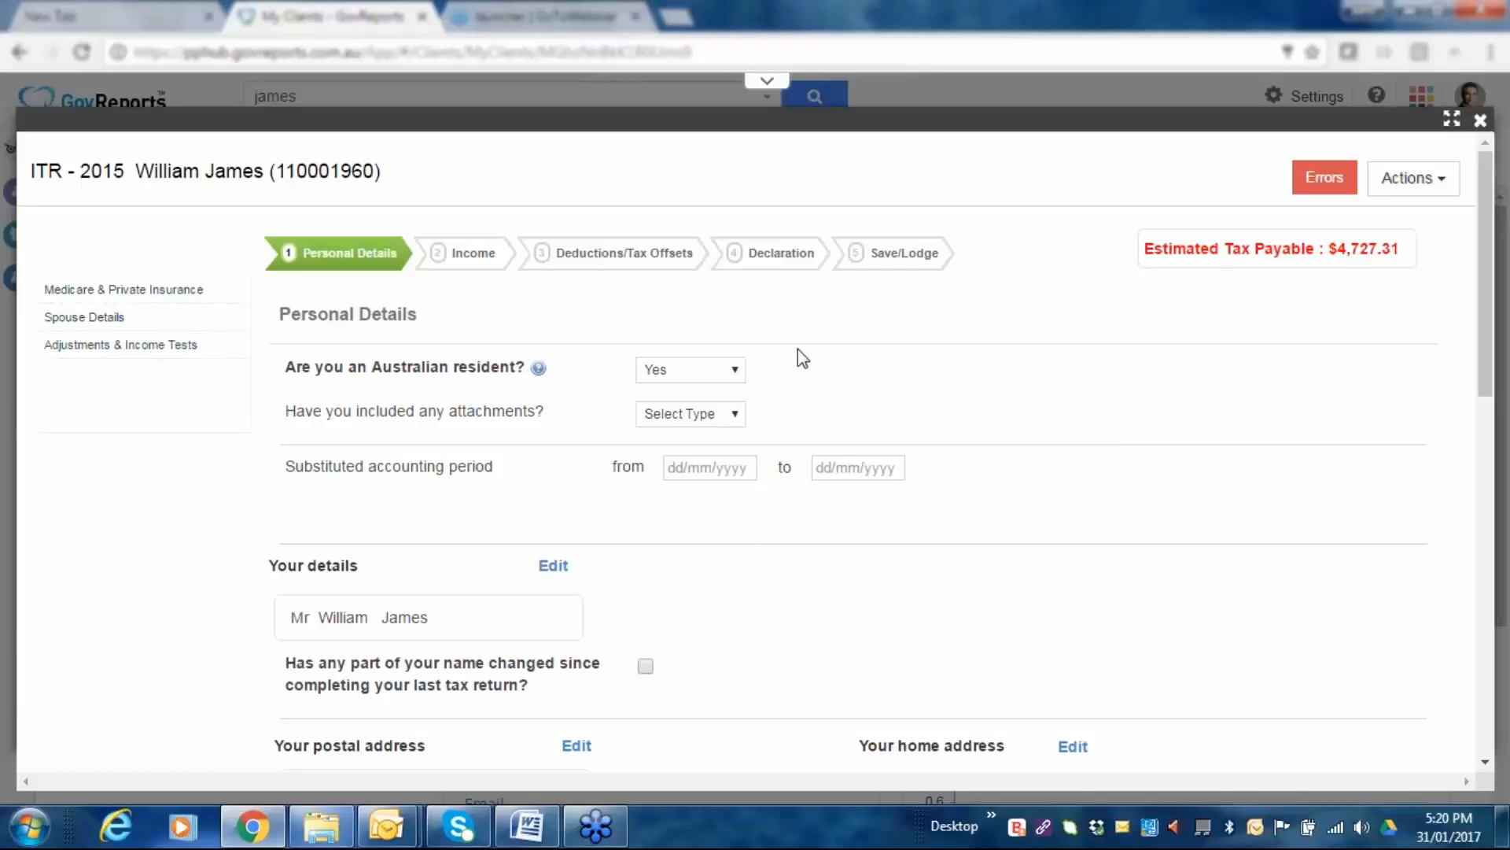
{"action": "scroll", "coordinate": [1290, 408], "scroll_direction": "down", "scroll_amount": 2}
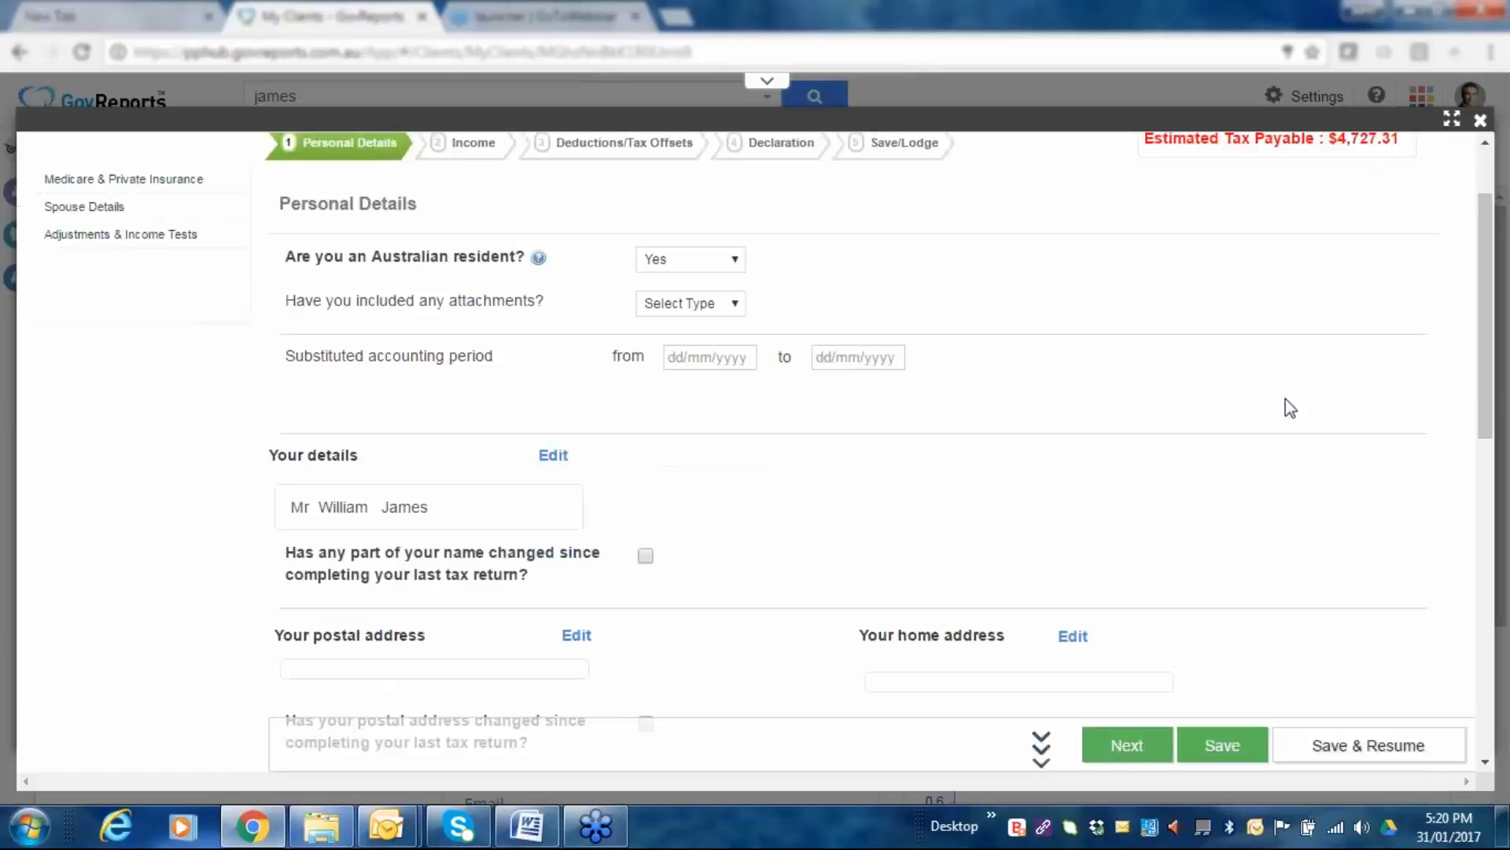
{"action": "scroll", "coordinate": [1272, 438], "scroll_direction": "down", "scroll_amount": 8}
{"action": "scroll", "coordinate": [1254, 470], "scroll_direction": "down", "scroll_amount": 3}
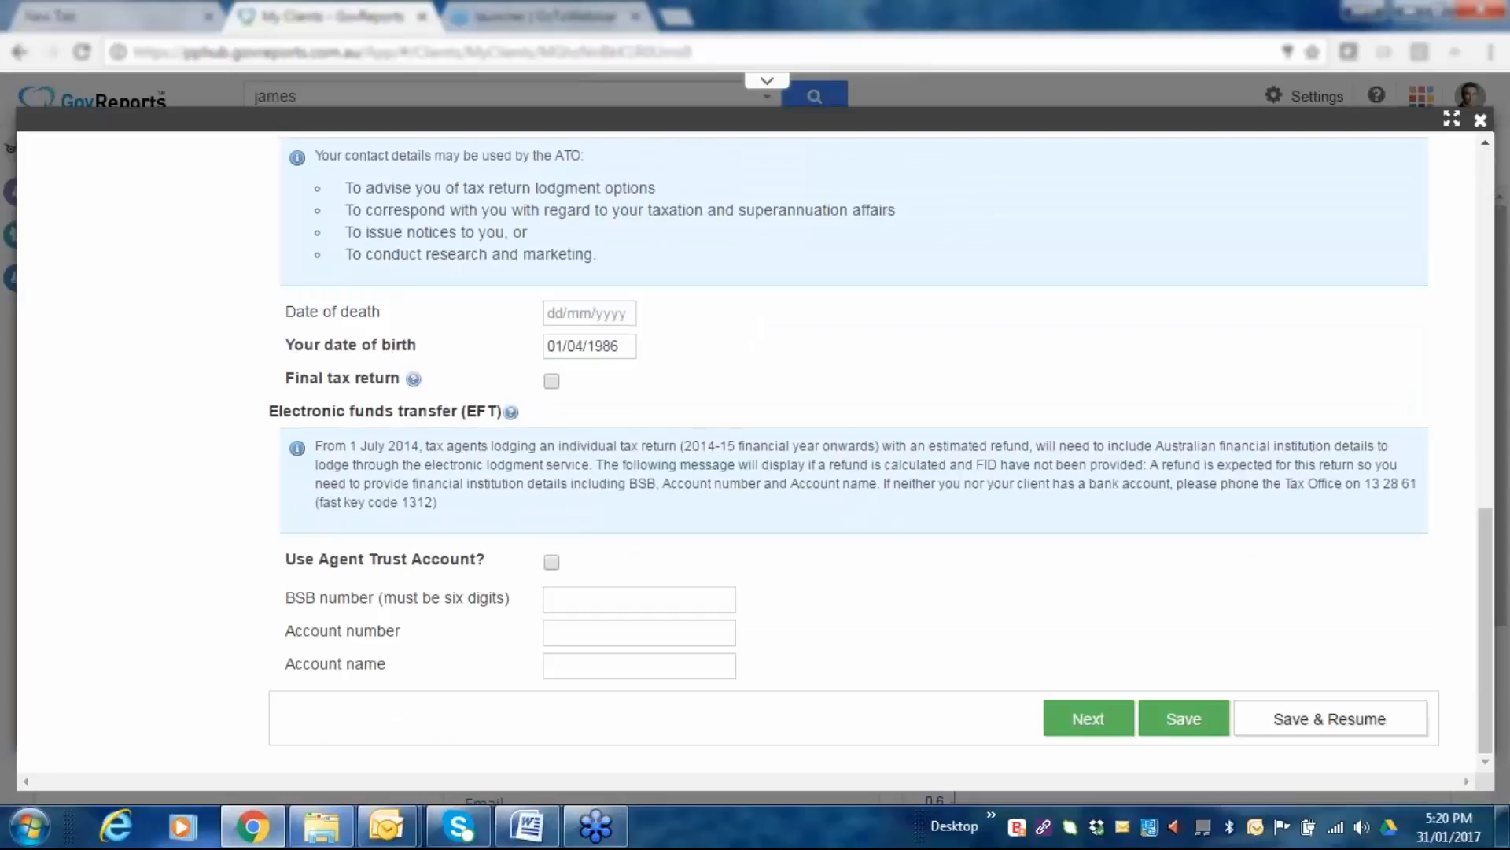
{"action": "scroll", "coordinate": [865, 449], "scroll_direction": "up", "scroll_amount": 12}
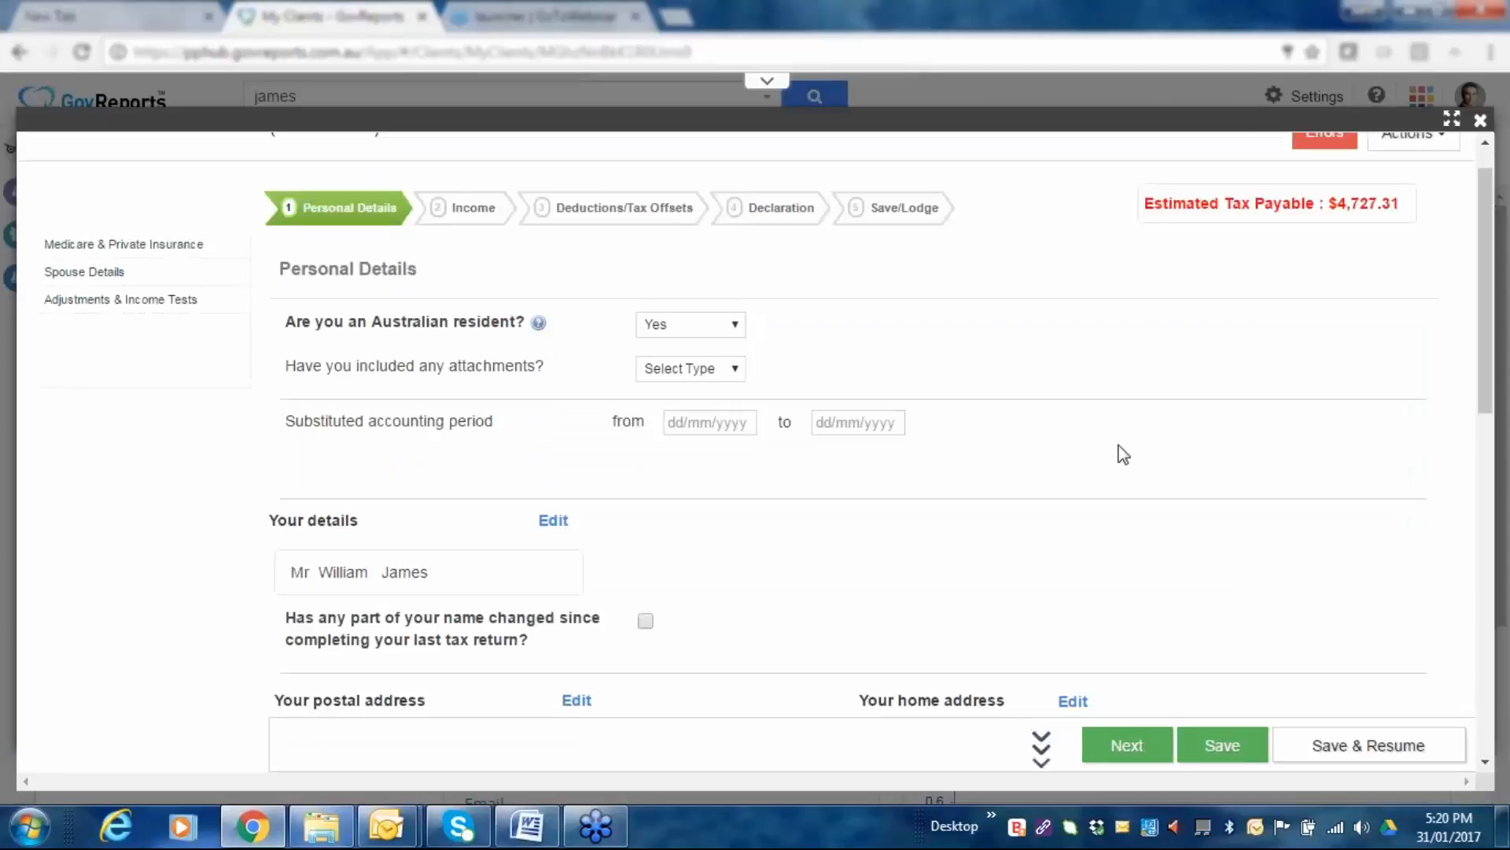
{"action": "scroll", "coordinate": [775, 414], "scroll_direction": "down", "scroll_amount": 2}
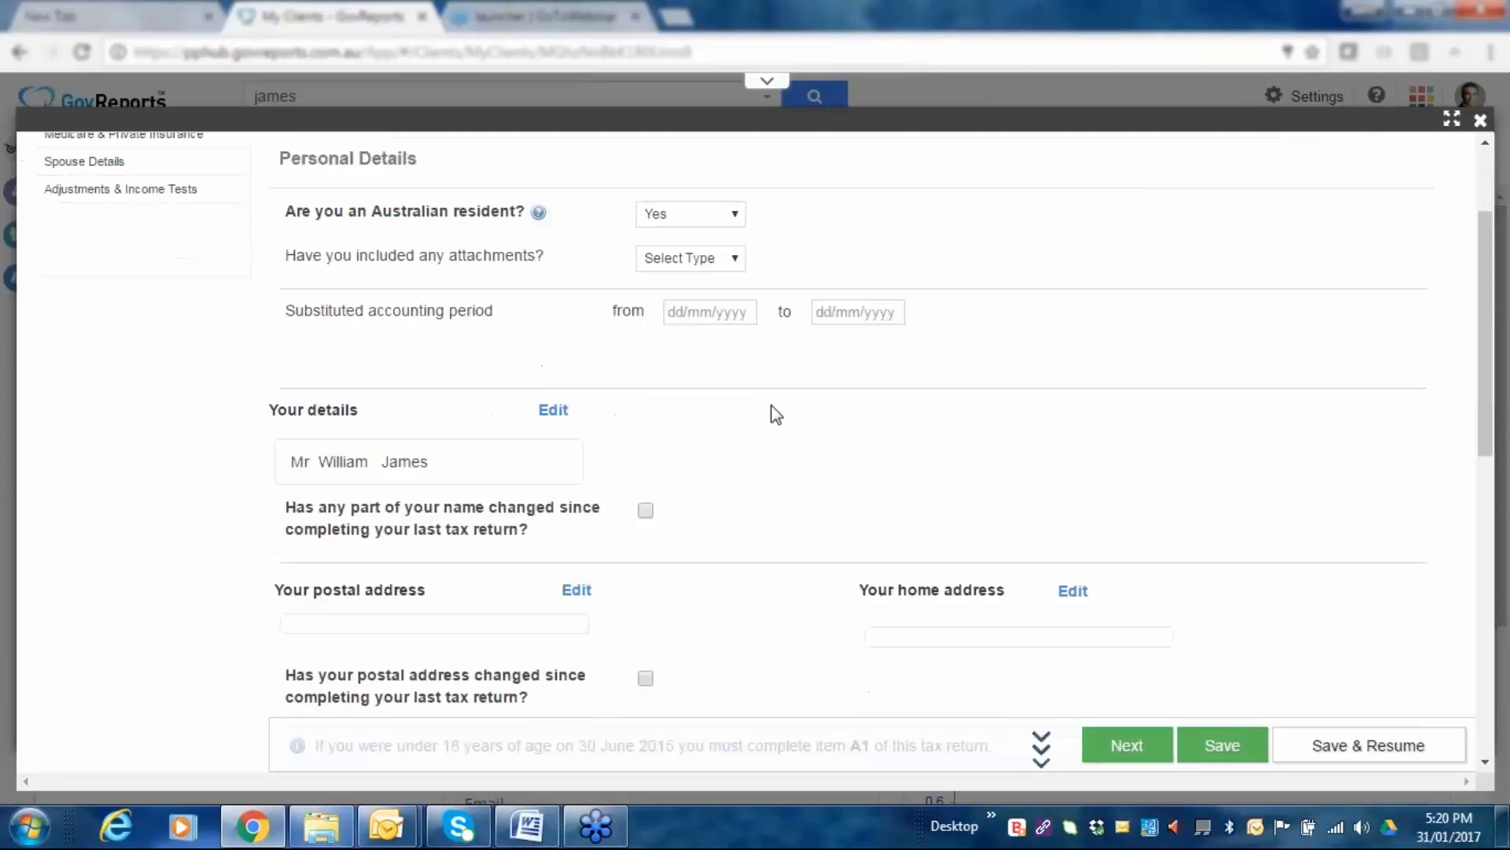
{"action": "scroll", "coordinate": [775, 414], "scroll_direction": "down", "scroll_amount": 10}
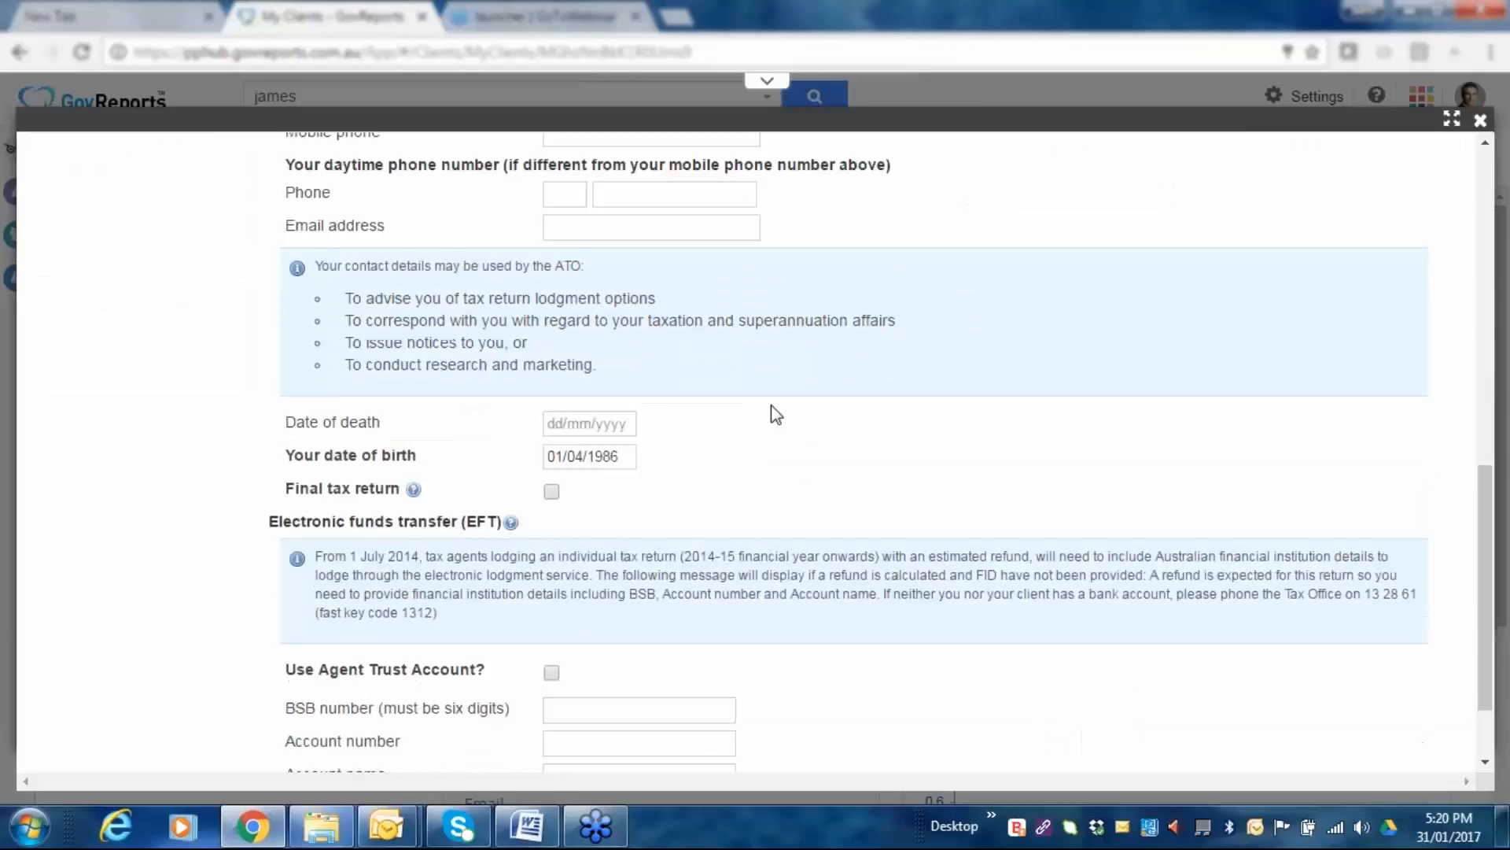
{"action": "scroll", "coordinate": [705, 391], "scroll_direction": "up", "scroll_amount": 8}
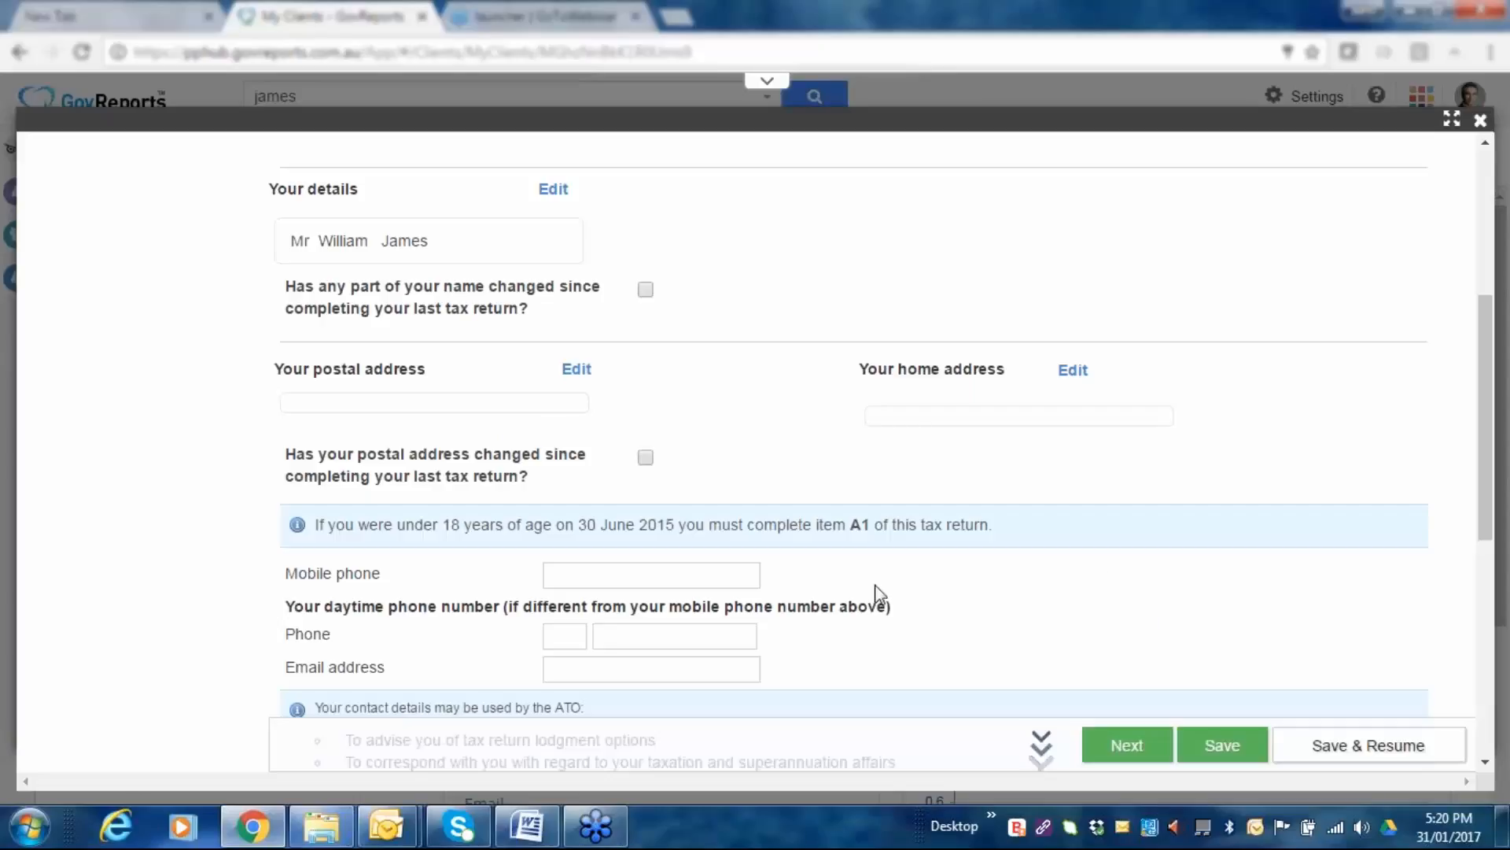
{"action": "scroll", "coordinate": [604, 630], "scroll_direction": "down", "scroll_amount": 2}
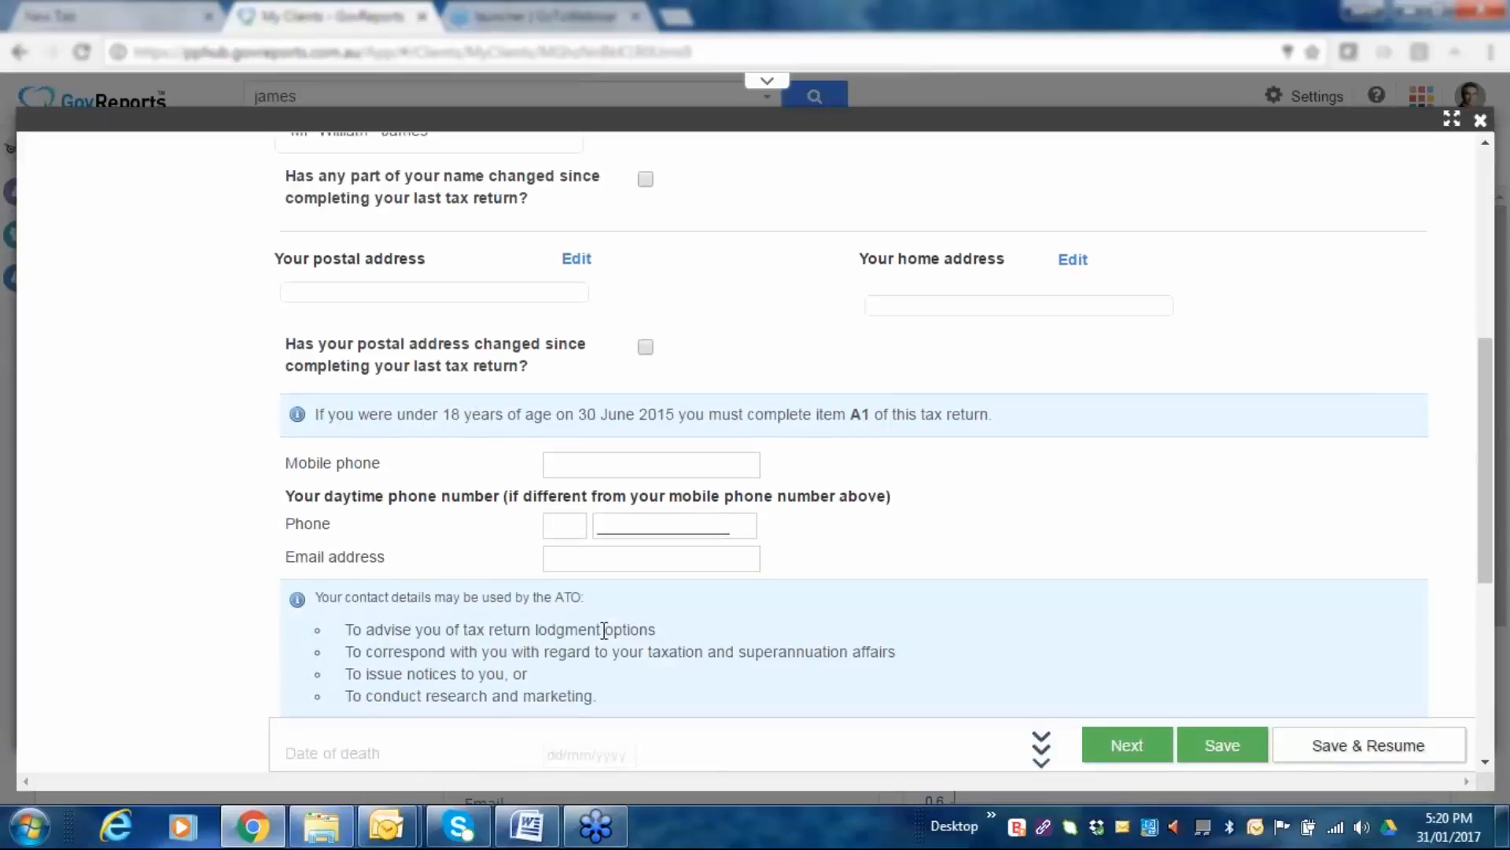
{"action": "scroll", "coordinate": [604, 630], "scroll_direction": "down", "scroll_amount": 2}
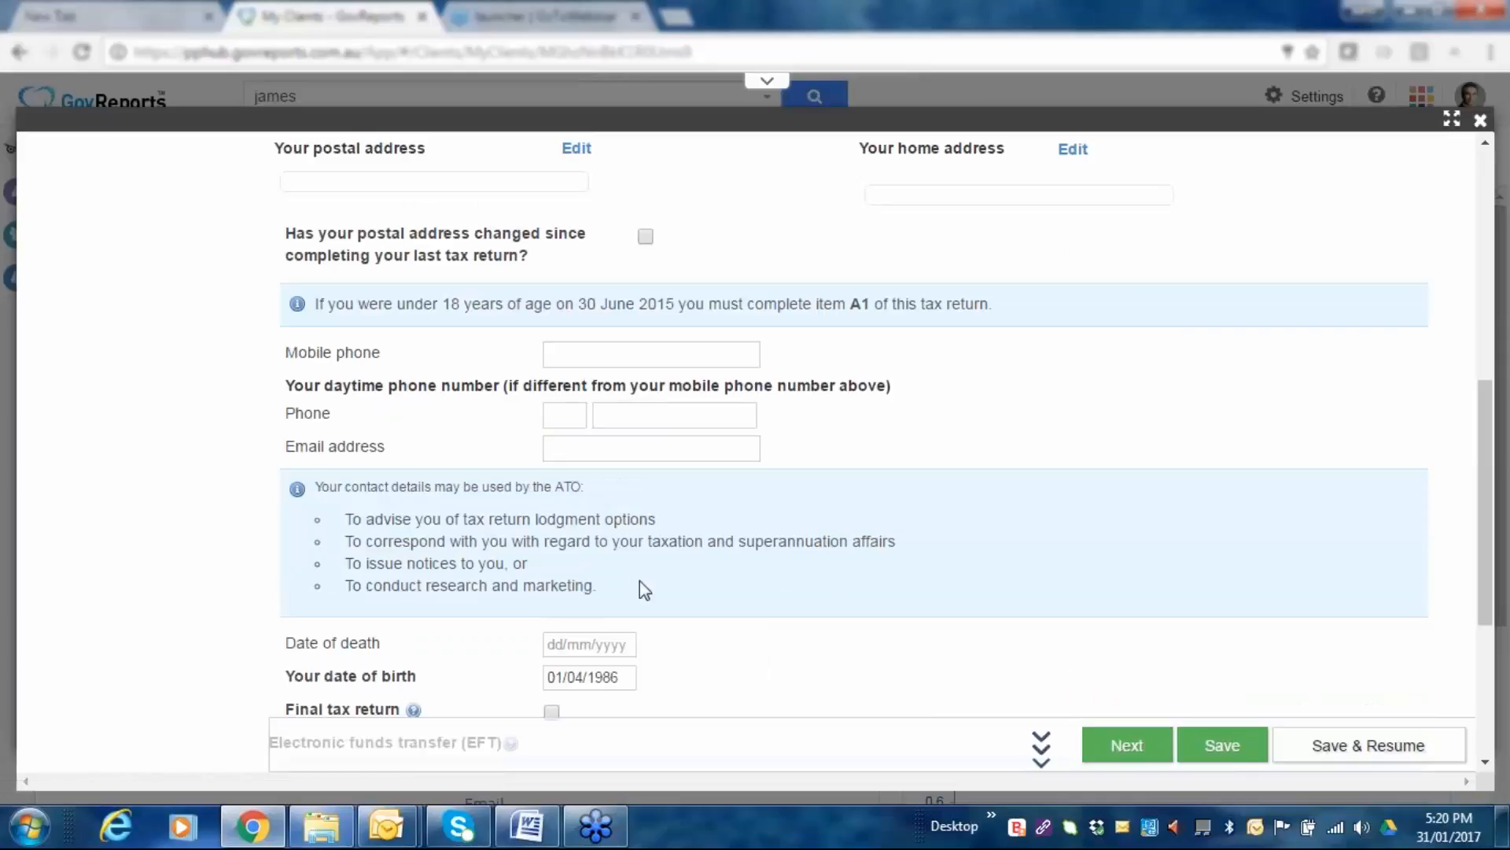
{"action": "left_click", "coordinate": [1122, 747]}
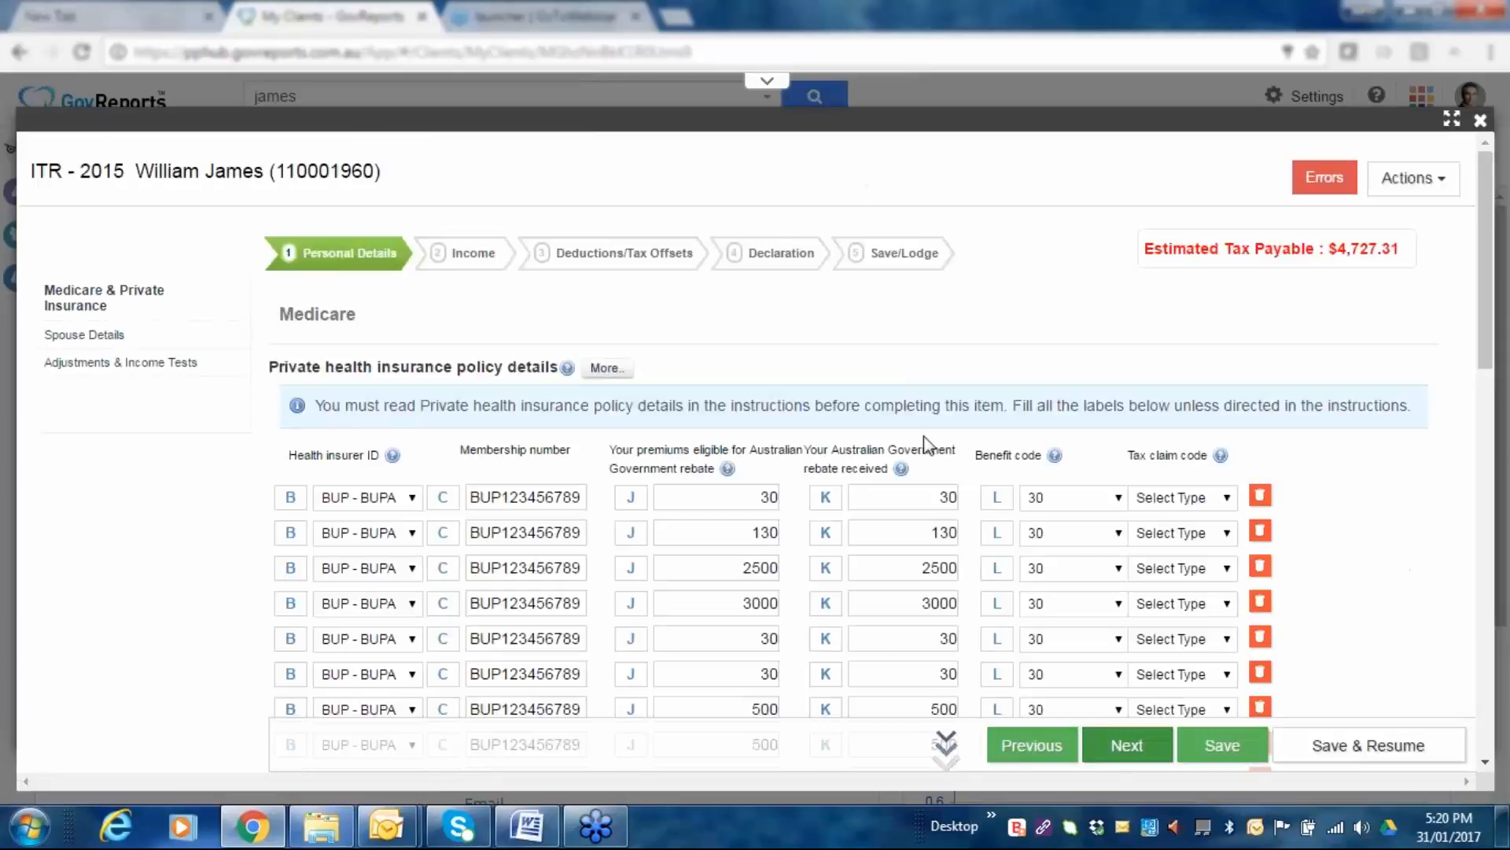
Enter 2 dependent children in field Y for the Medicare levy.
{"action": "scroll", "coordinate": [798, 497], "scroll_direction": "down", "scroll_amount": 2}
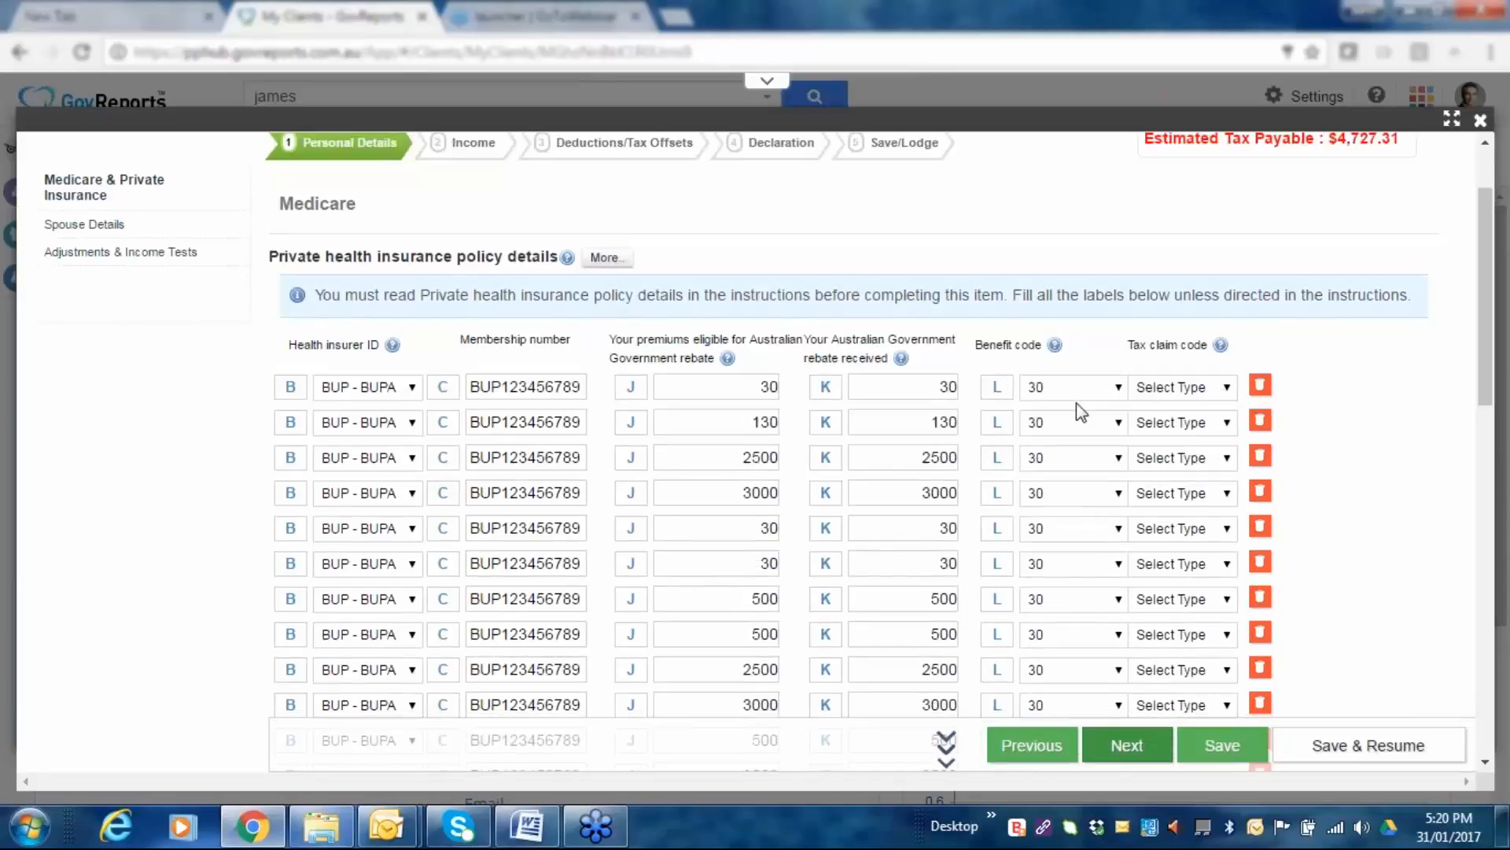
{"action": "scroll", "coordinate": [1080, 411], "scroll_direction": "up", "scroll_amount": 2}
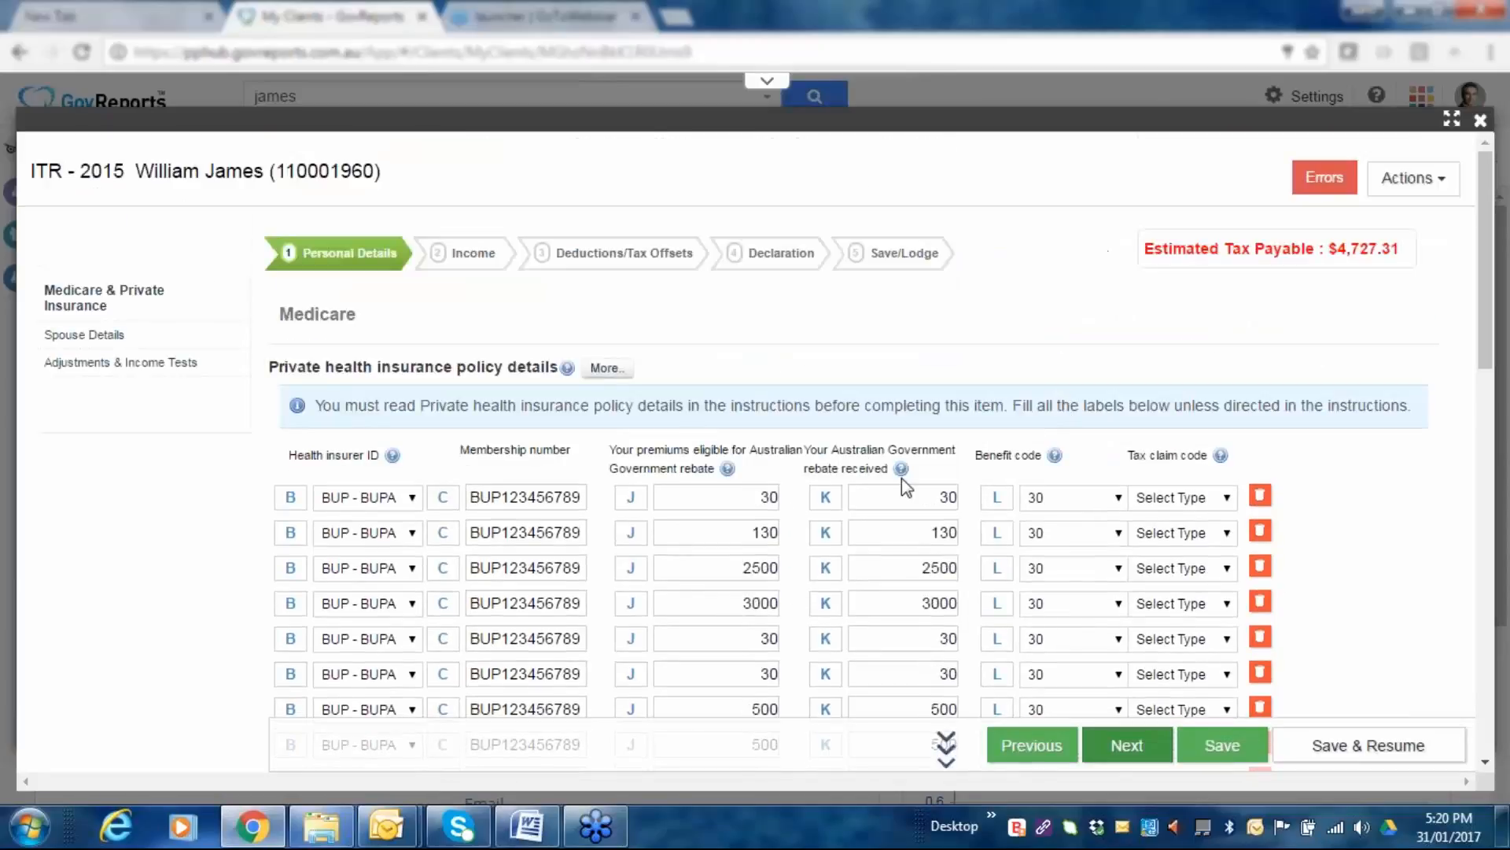
{"action": "scroll", "coordinate": [901, 479], "scroll_direction": "down", "scroll_amount": 4}
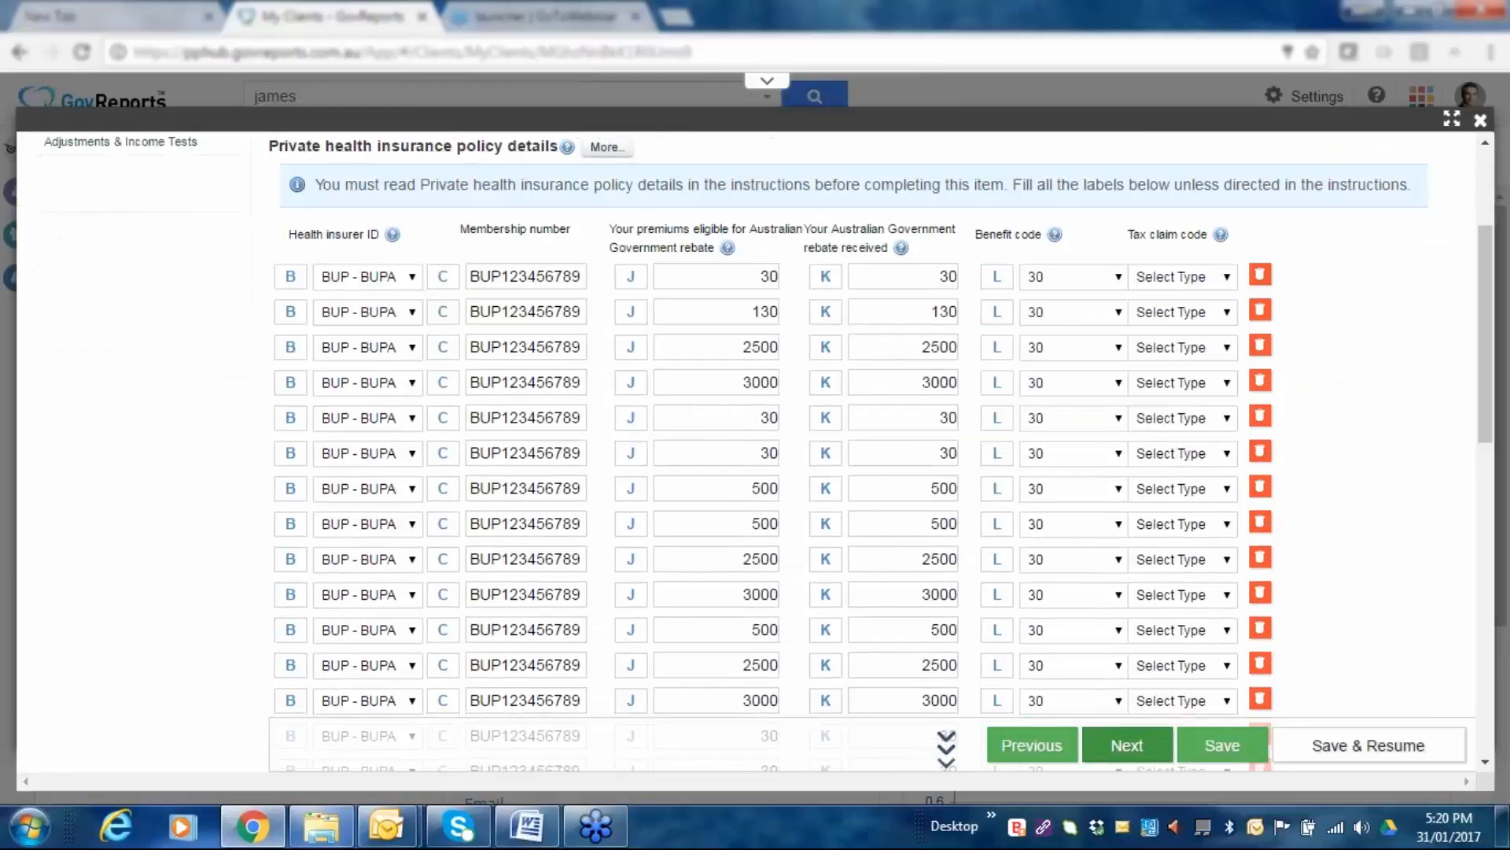
{"action": "scroll", "coordinate": [935, 504], "scroll_direction": "down", "scroll_amount": 12}
{"action": "left_click", "coordinate": [757, 328]}
{"action": "type", "text": "2"}
{"action": "key", "text": "Tab"}
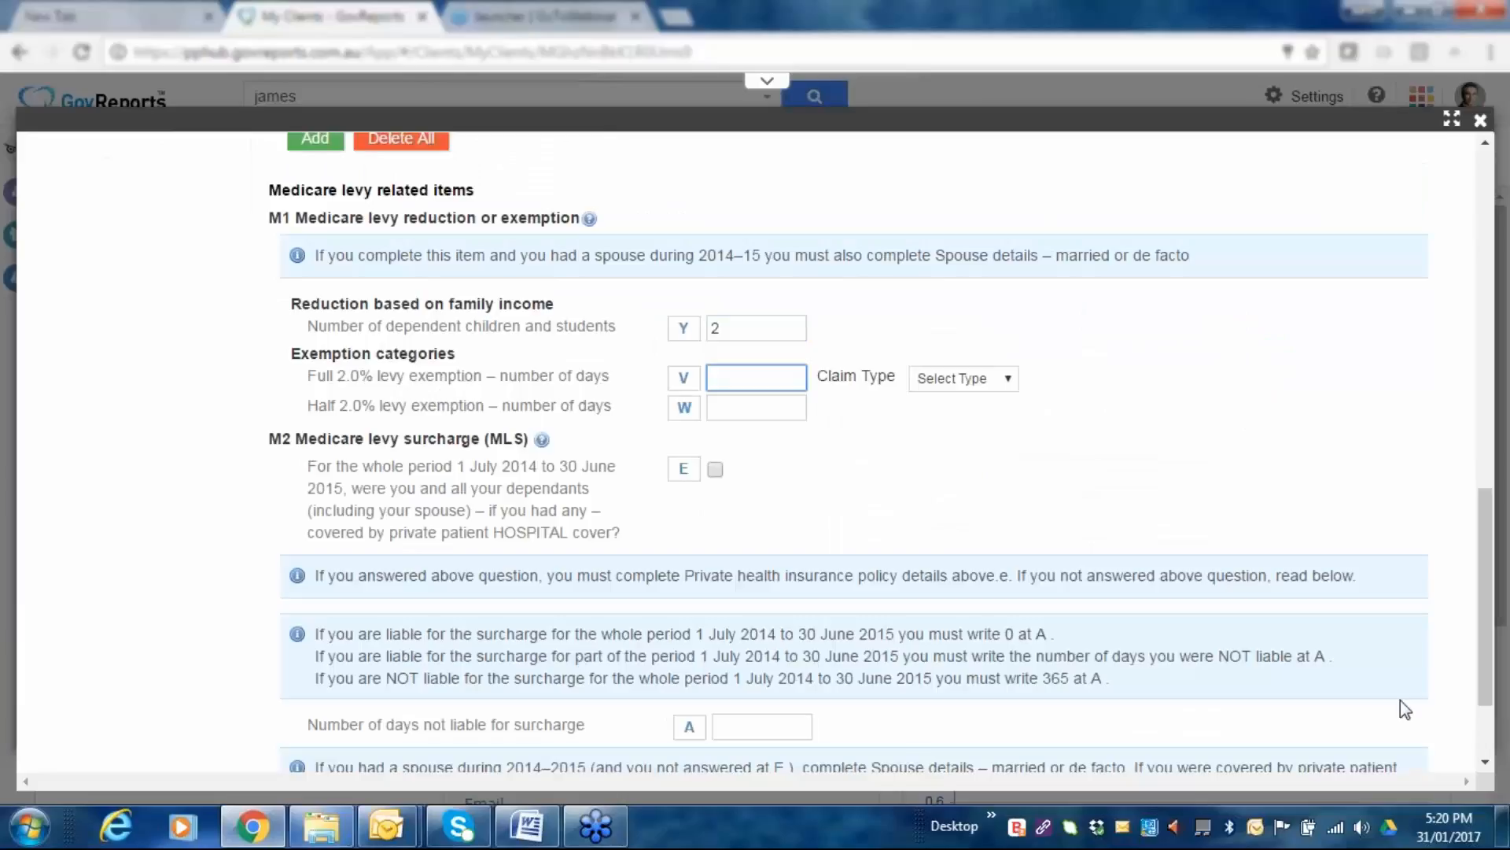
Tick M2 item E to confirm full-year private hospital cover, then select field A.
{"action": "left_click", "coordinate": [716, 470]}
{"action": "scroll", "coordinate": [900, 470], "scroll_direction": "down", "scroll_amount": 2}
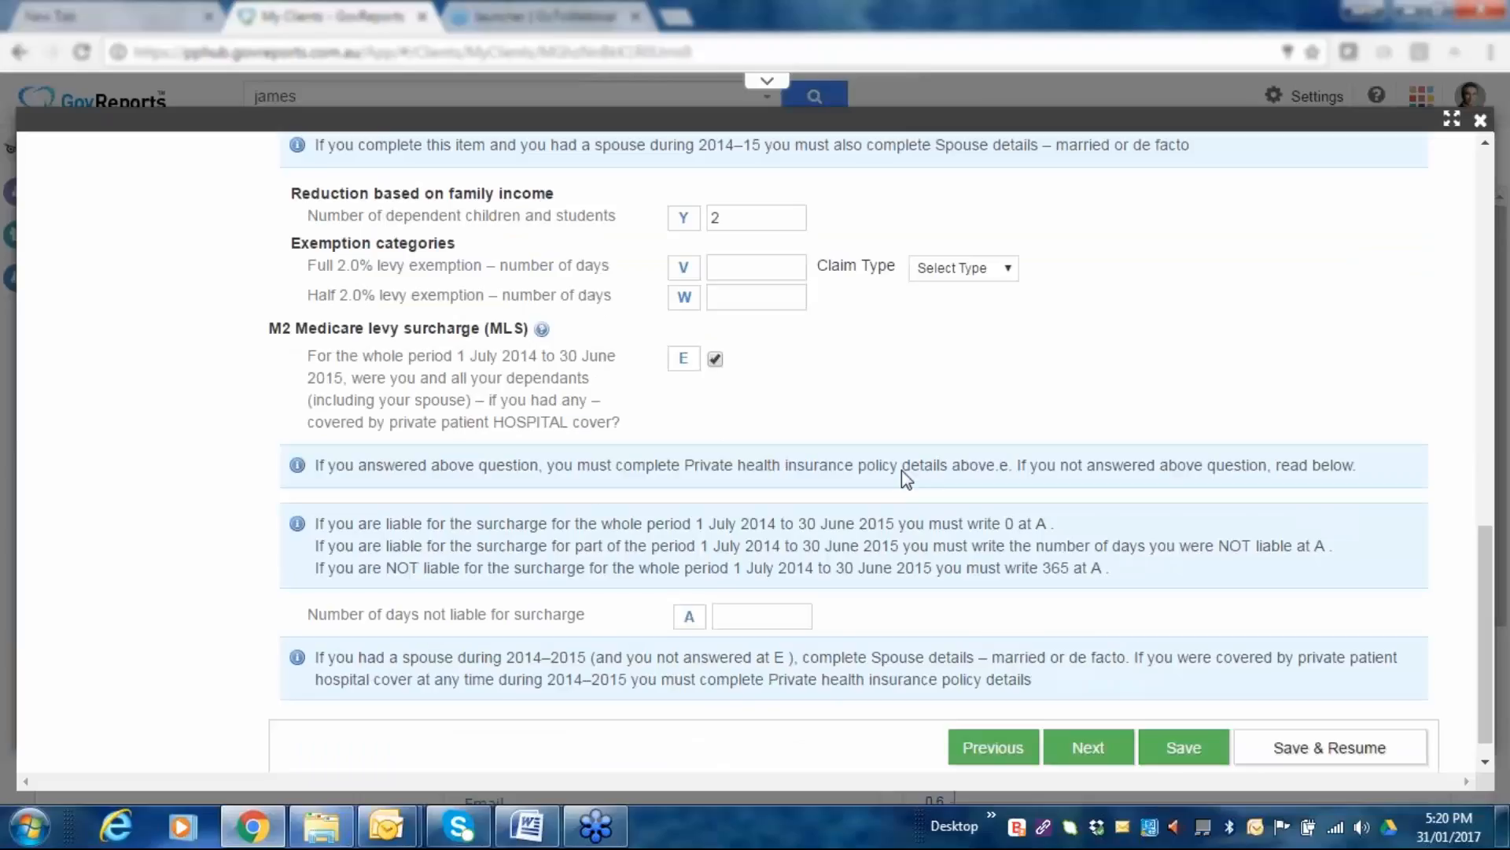
{"action": "scroll", "coordinate": [901, 472], "scroll_direction": "down", "scroll_amount": 1}
{"action": "left_click", "coordinate": [795, 589]}
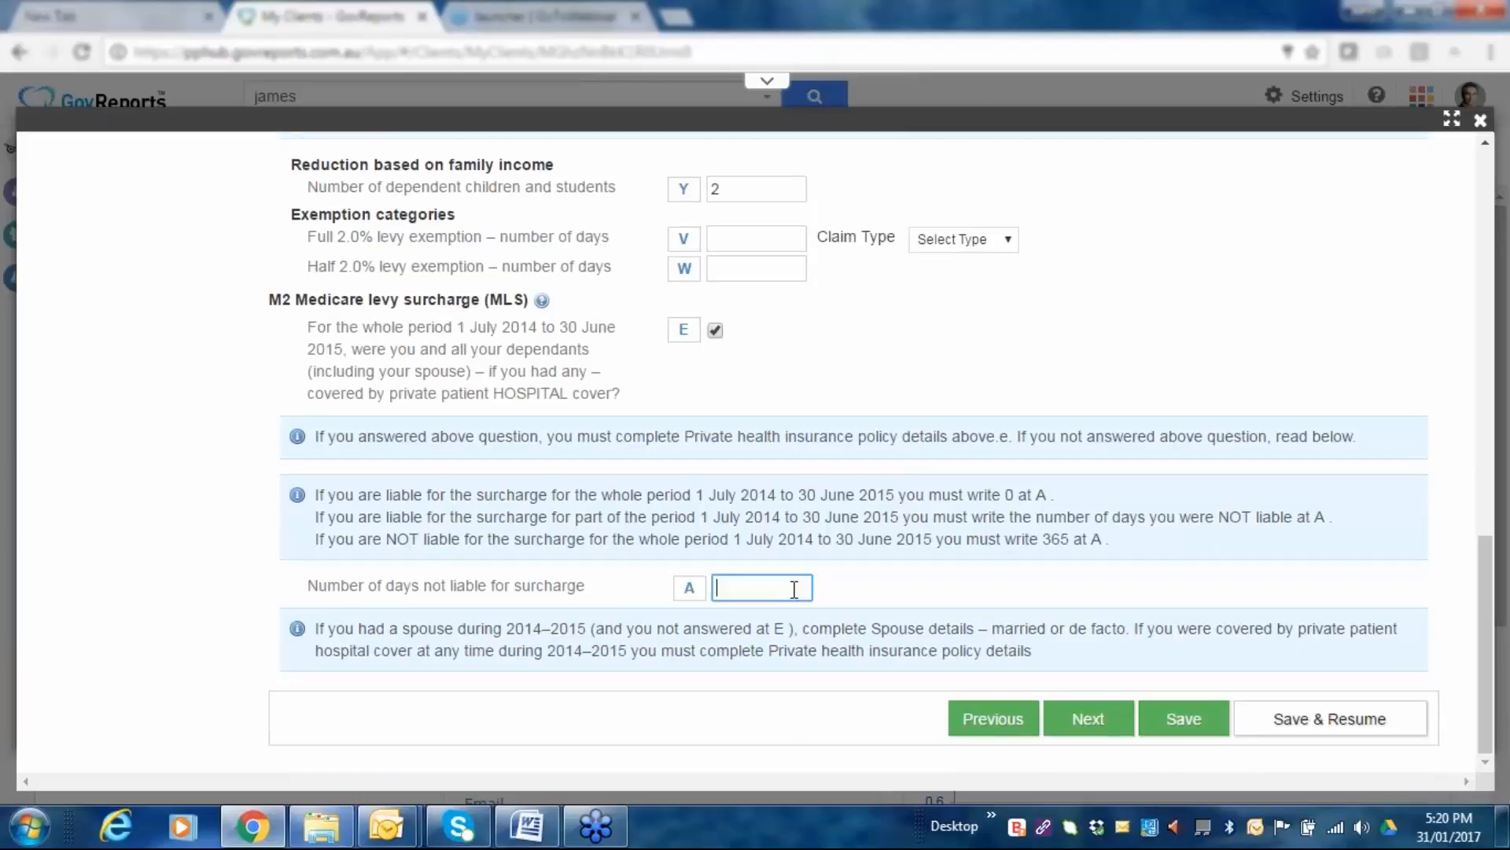
{"action": "scroll", "coordinate": [795, 589], "scroll_direction": "up", "scroll_amount": 5}
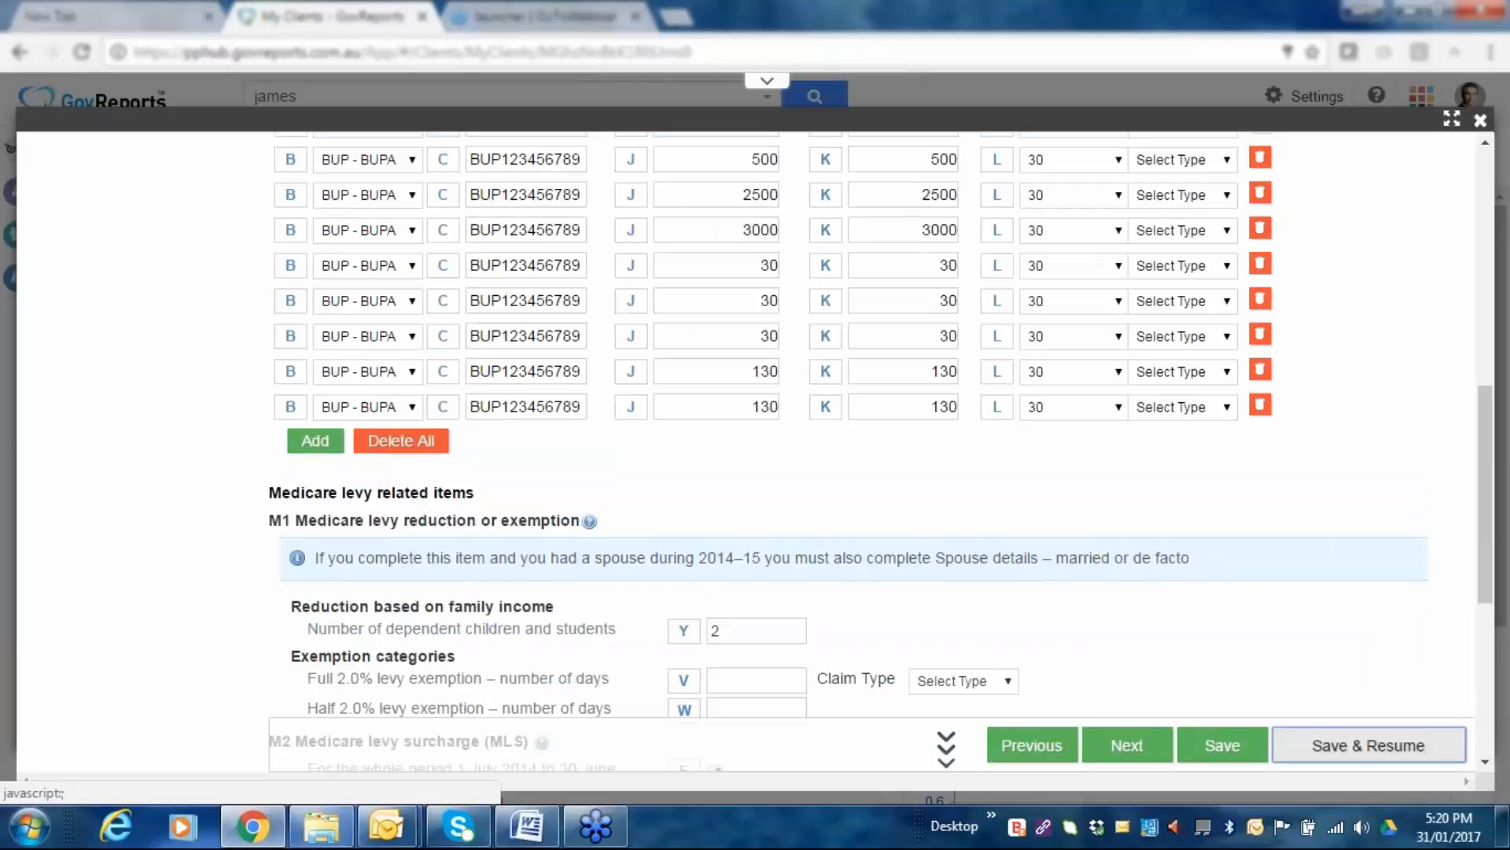
{"action": "scroll", "coordinate": [1291, 285], "scroll_direction": "up", "scroll_amount": 3}
{"action": "scroll", "coordinate": [1291, 285], "scroll_direction": "up", "scroll_amount": 6}
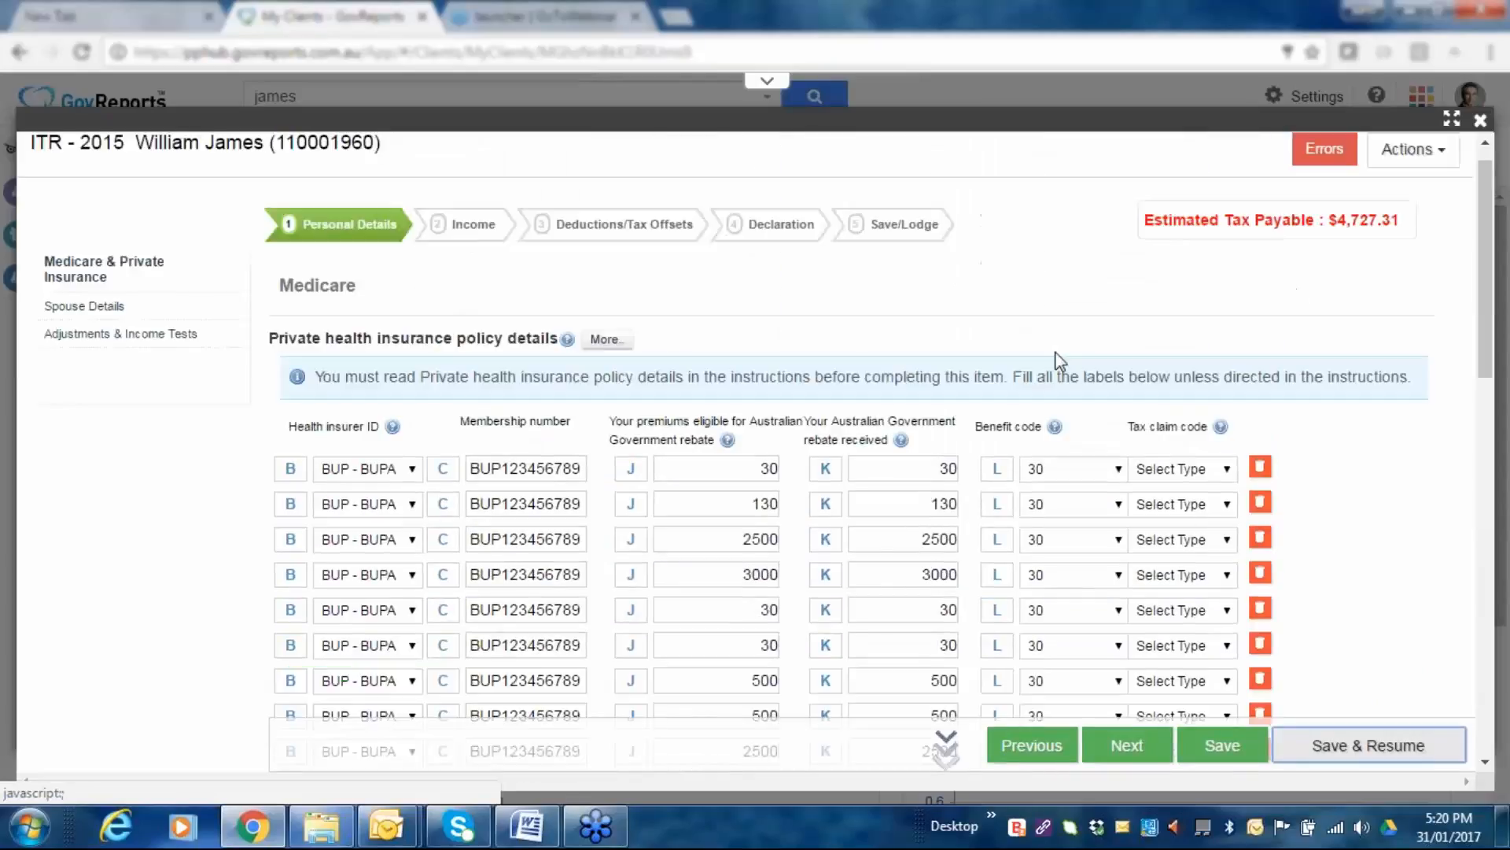
{"action": "scroll", "coordinate": [1058, 362], "scroll_direction": "down", "scroll_amount": 3}
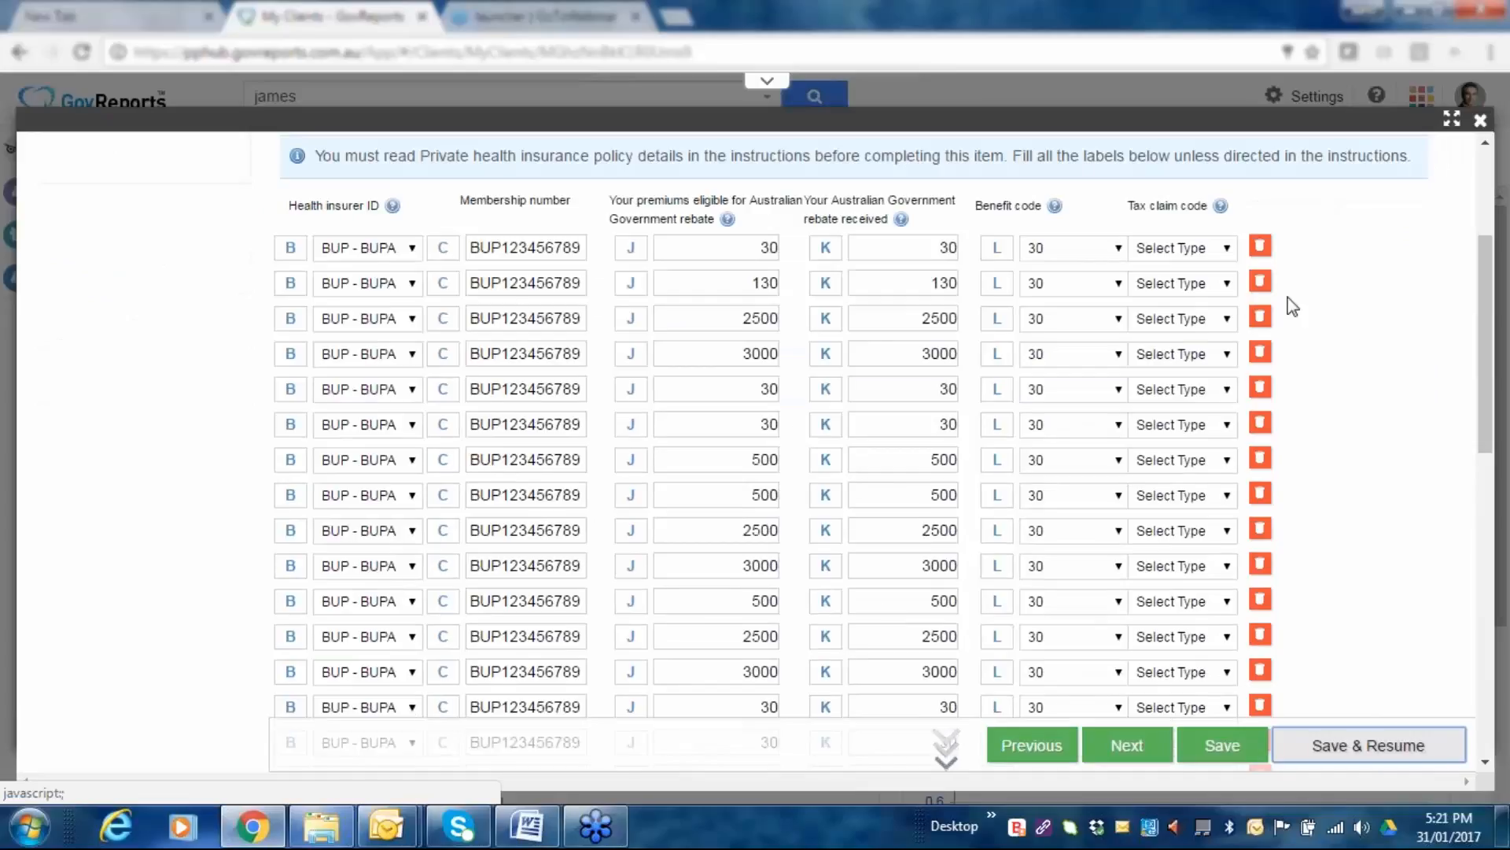
Set tax claim code C on BUPA policy rows 1, 2 and 3.
{"action": "left_click", "coordinate": [1226, 250]}
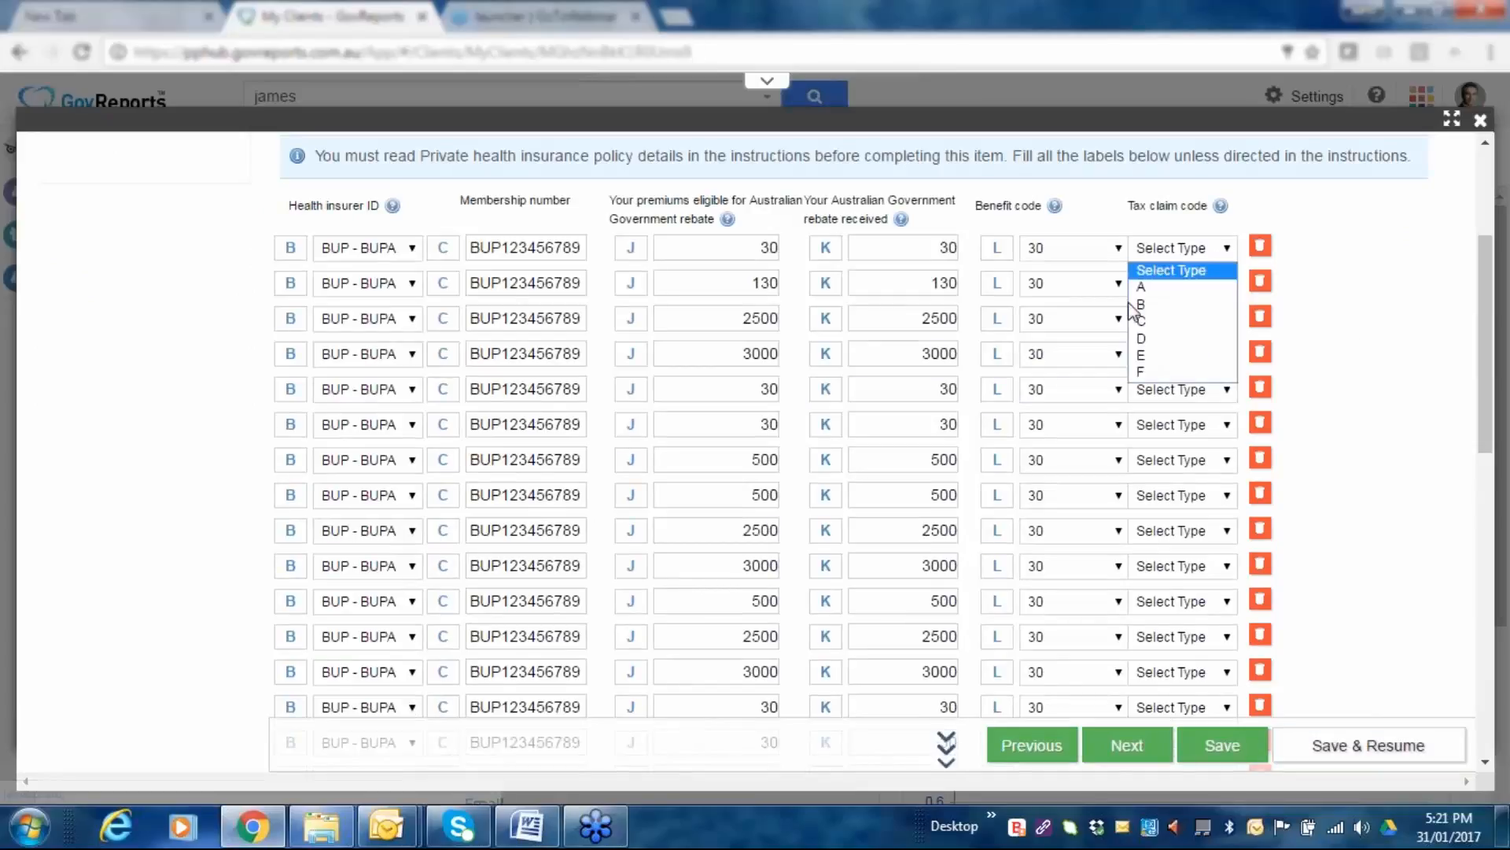
{"action": "left_click", "coordinate": [1149, 321]}
{"action": "left_click", "coordinate": [1228, 283]}
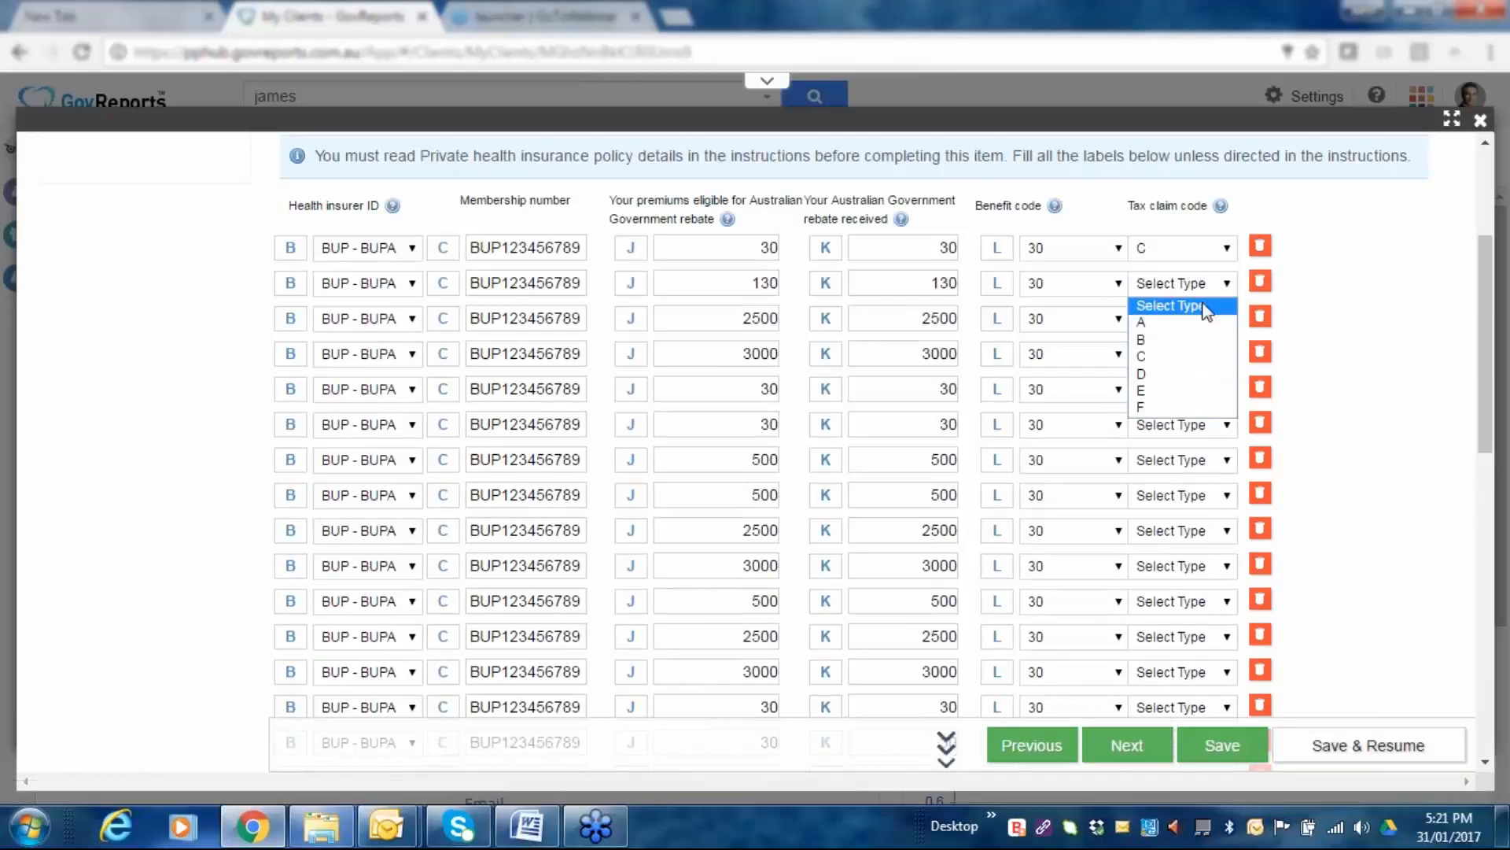
{"action": "left_click", "coordinate": [1143, 356]}
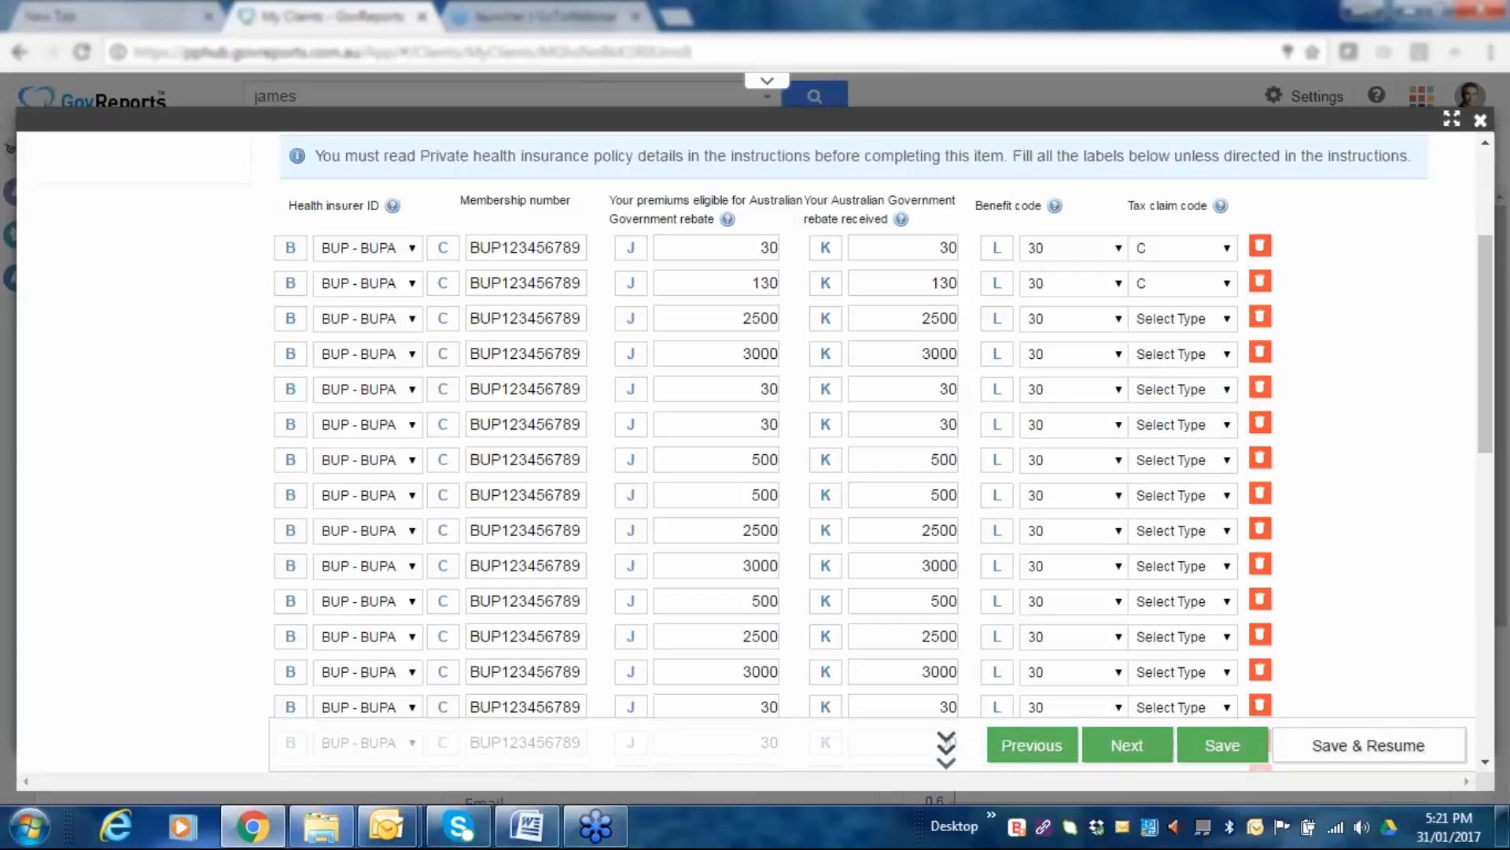
{"action": "left_click", "coordinate": [1228, 321]}
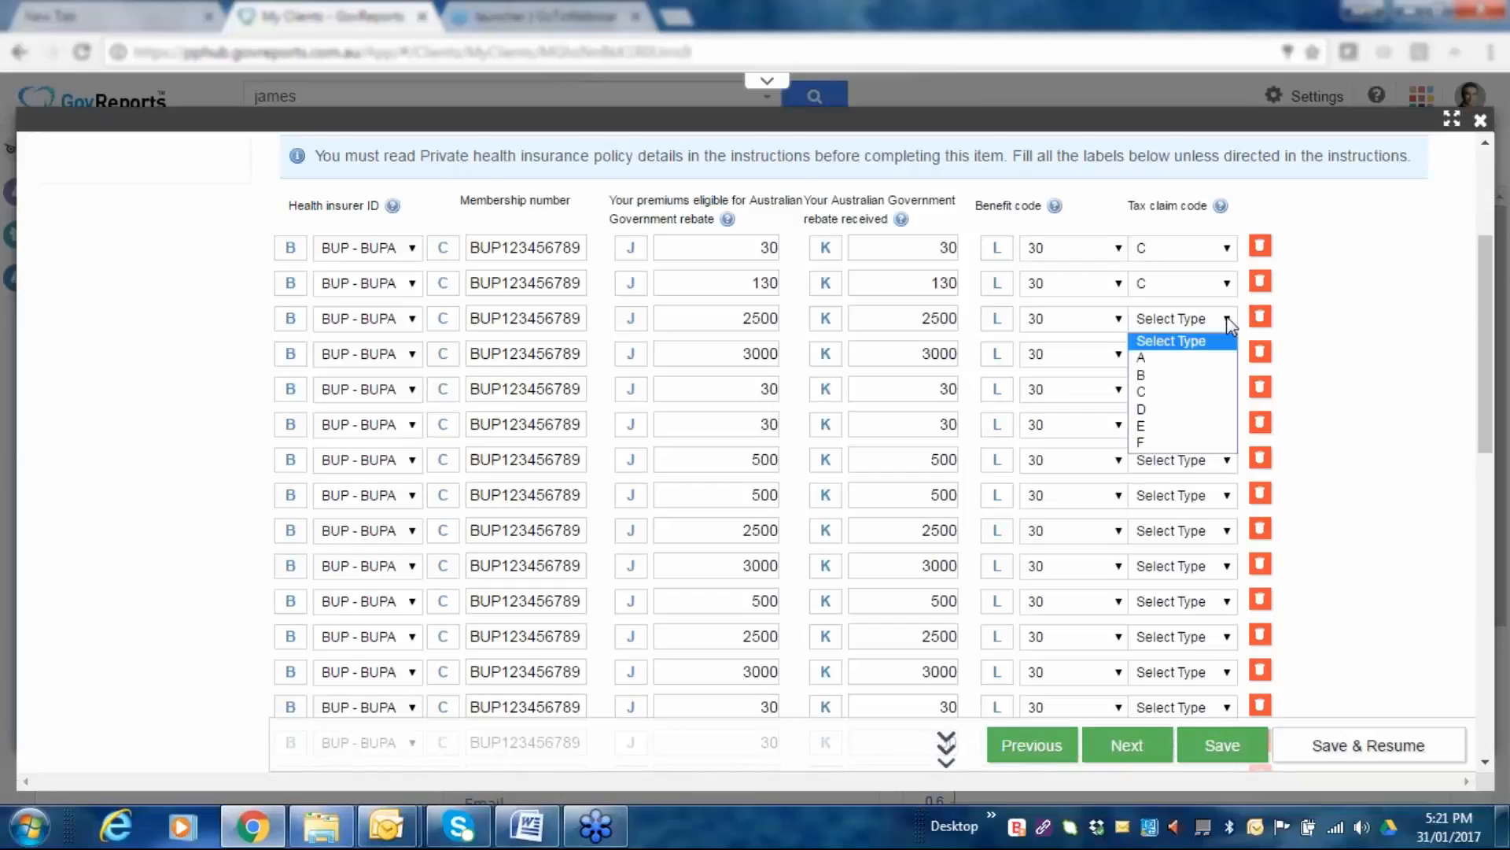
{"action": "left_click", "coordinate": [1188, 391]}
{"action": "scroll", "coordinate": [1416, 464], "scroll_direction": "down", "scroll_amount": 1}
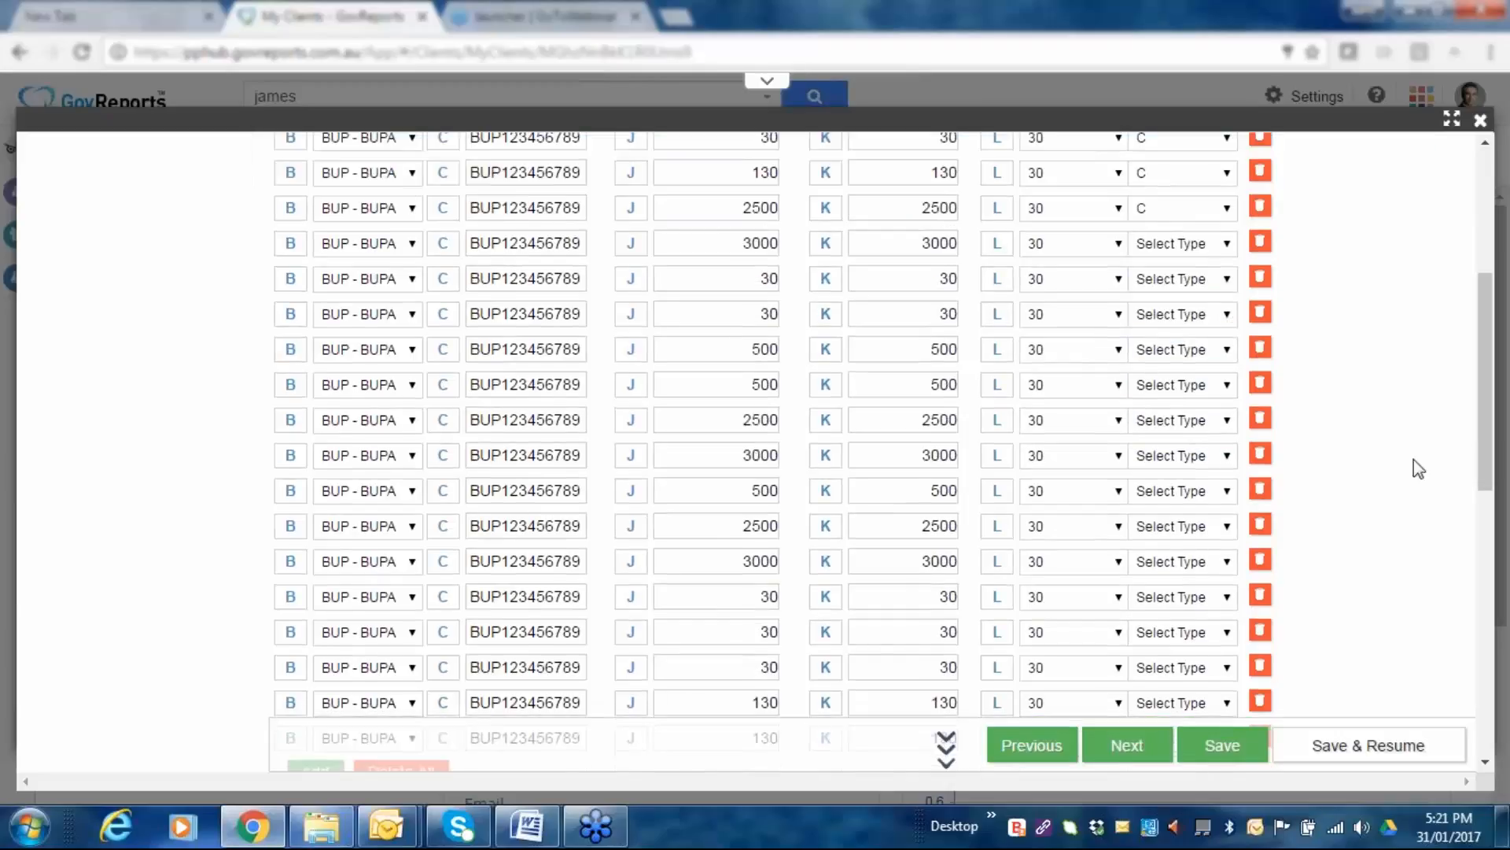
{"action": "scroll", "coordinate": [1414, 459], "scroll_direction": "down", "scroll_amount": 4}
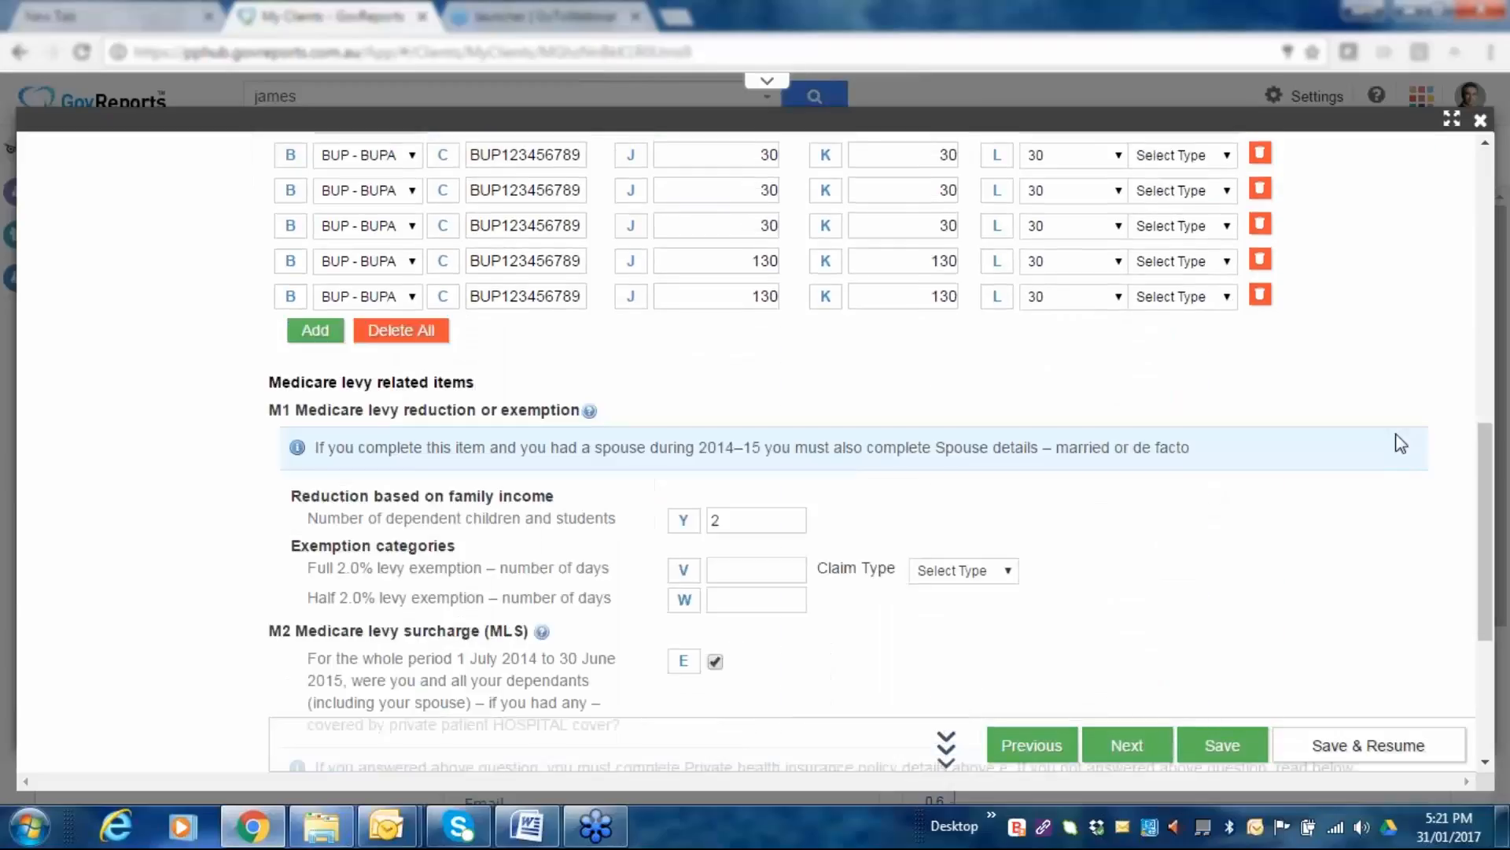
{"action": "scroll", "coordinate": [1400, 443], "scroll_direction": "down", "scroll_amount": 3}
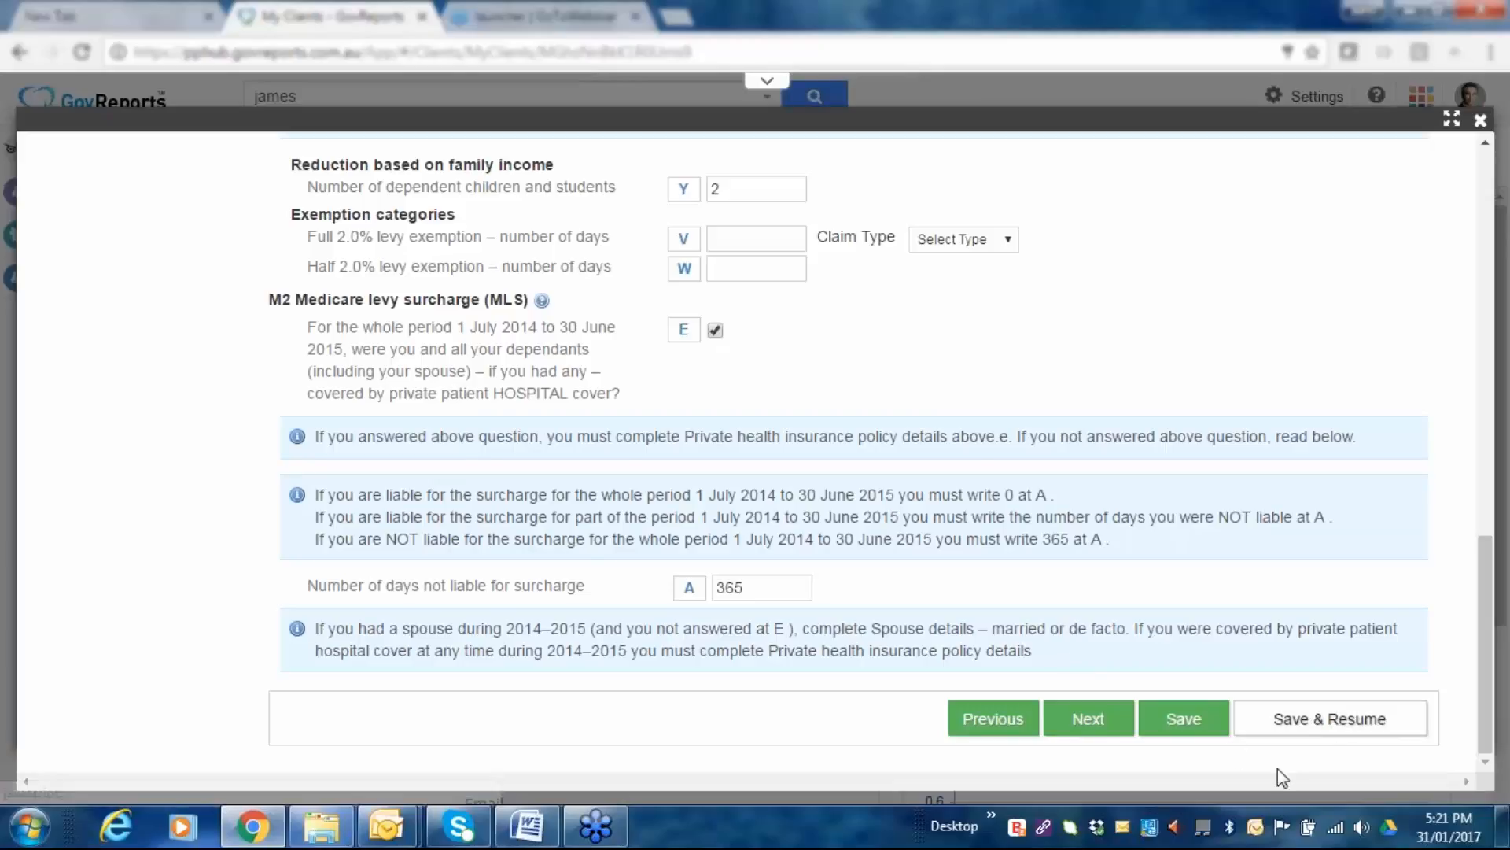
Save the return and open the Valid 2014–2015 Individual Tax Return from Saved Reports.
{"action": "left_click", "coordinate": [1324, 728]}
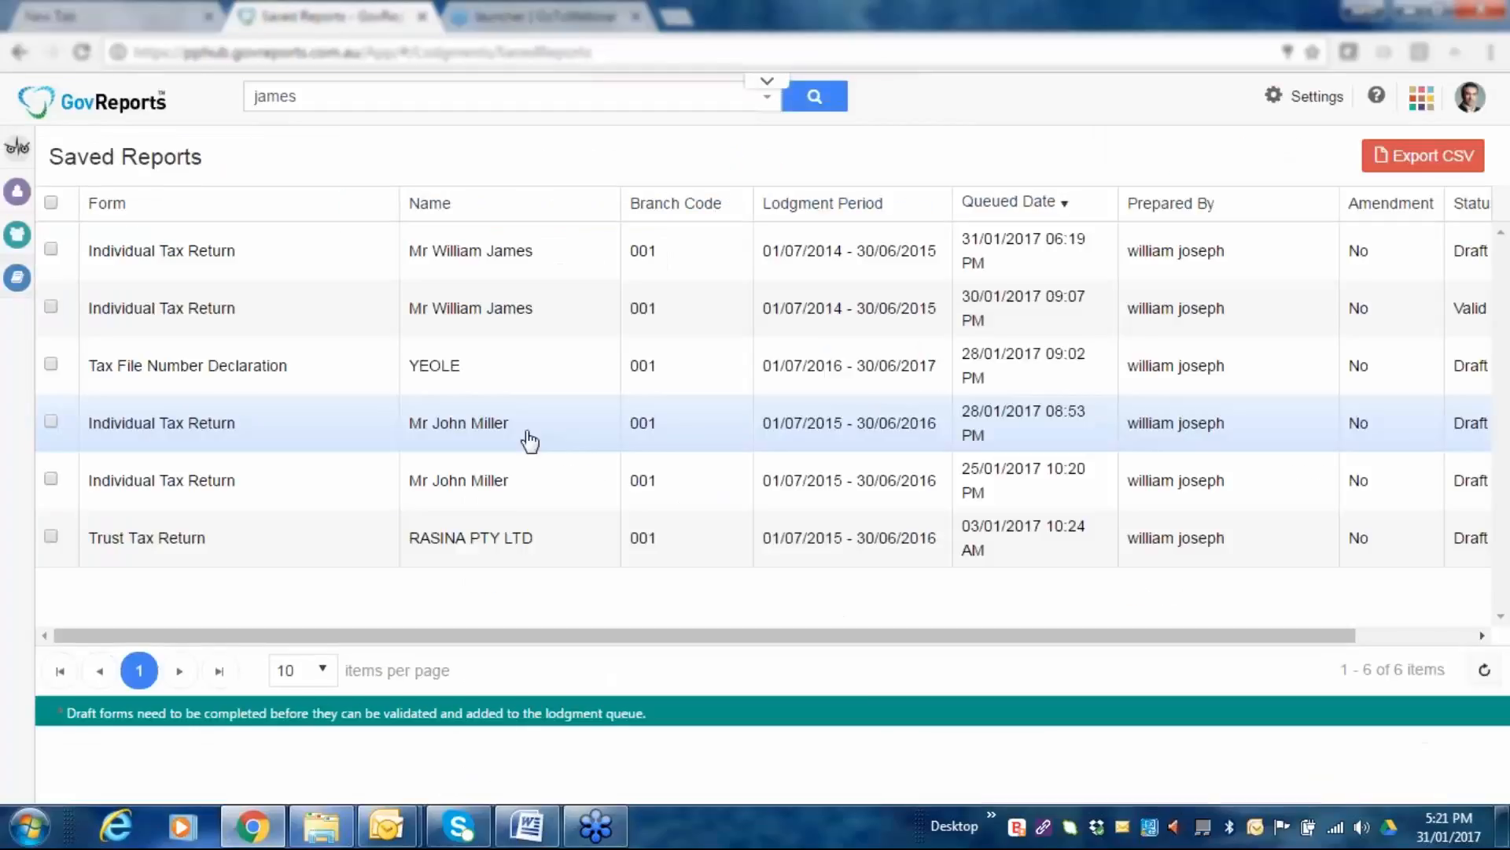
{"action": "left_click", "coordinate": [448, 319]}
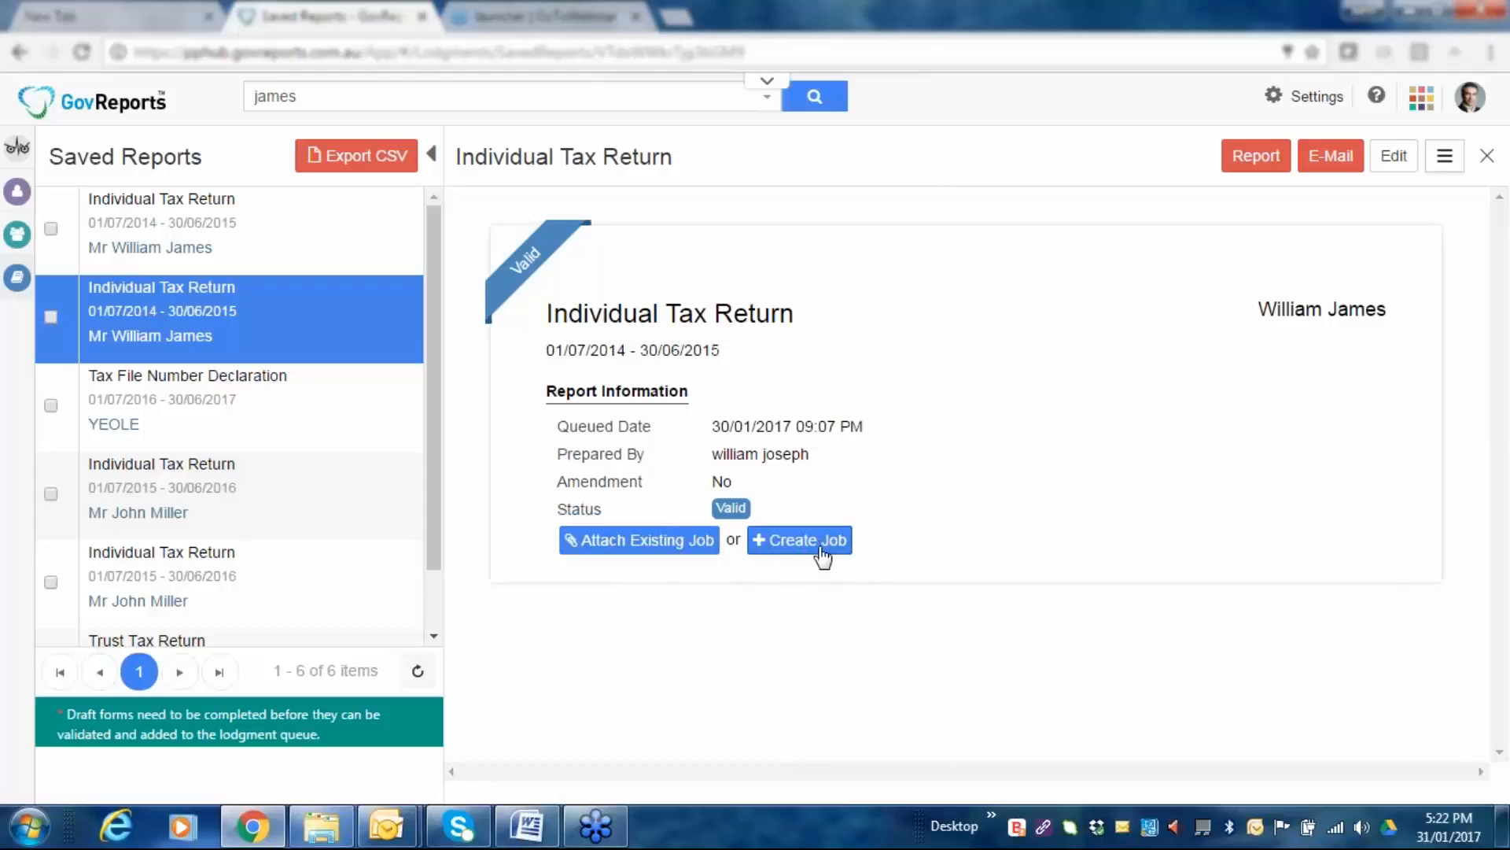
Start a new job for this return with status Open: In Progress.
{"action": "left_click", "coordinate": [772, 541]}
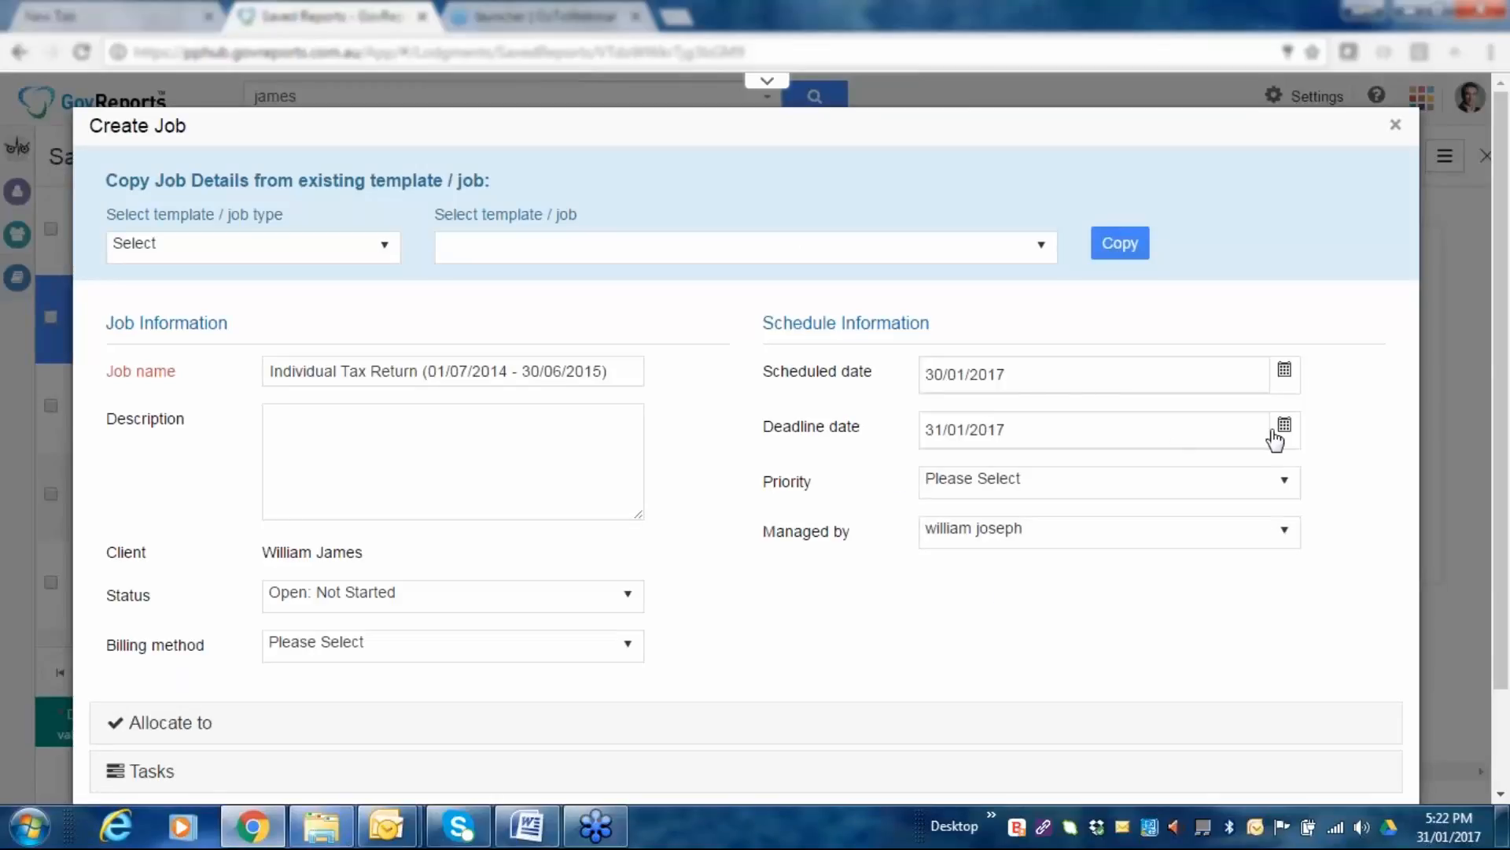
{"action": "left_click", "coordinate": [1284, 486]}
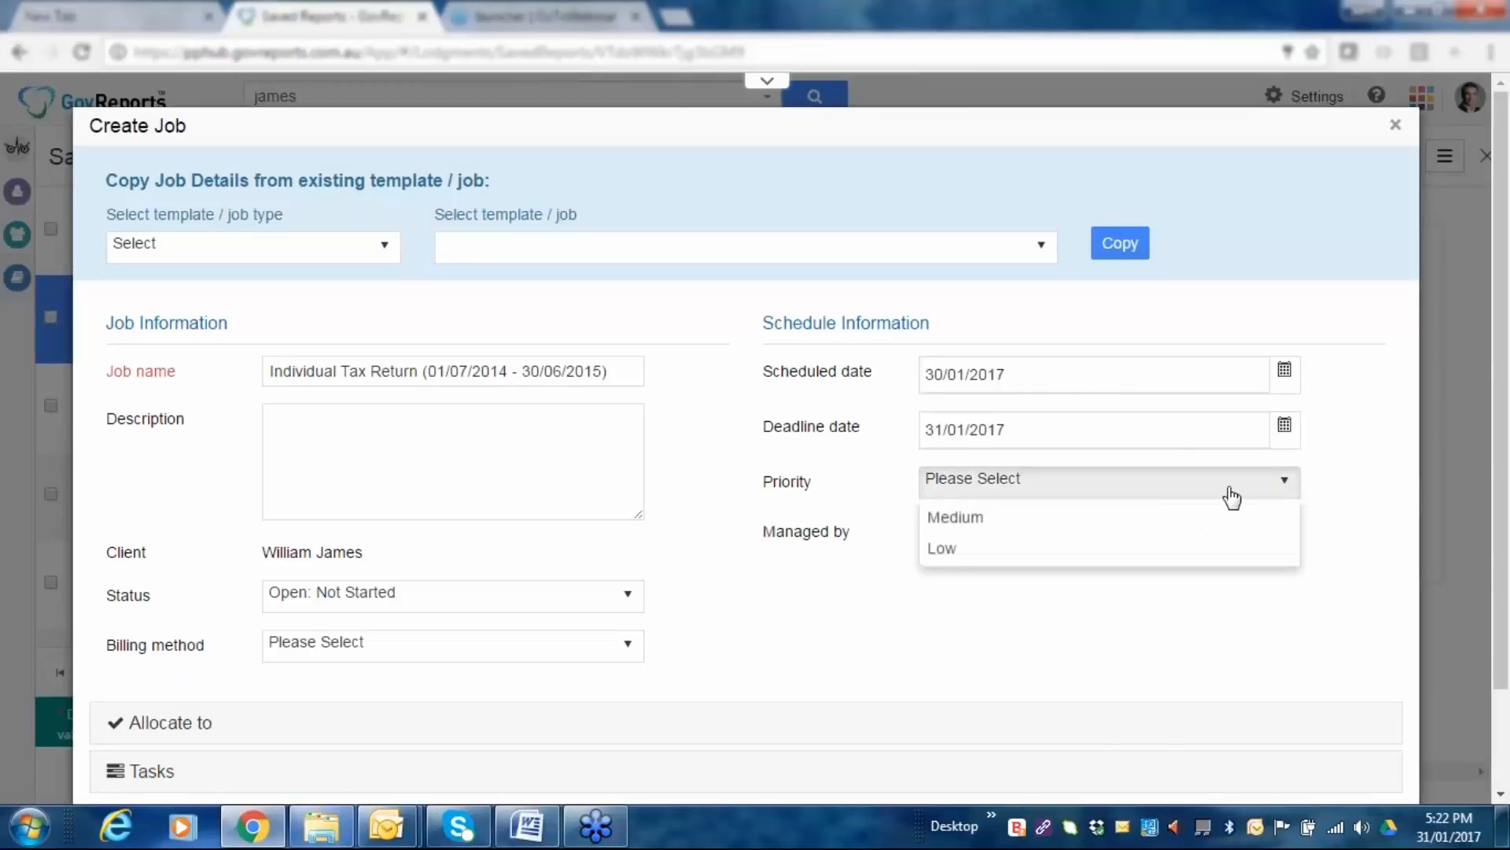
{"action": "left_click", "coordinate": [828, 573]}
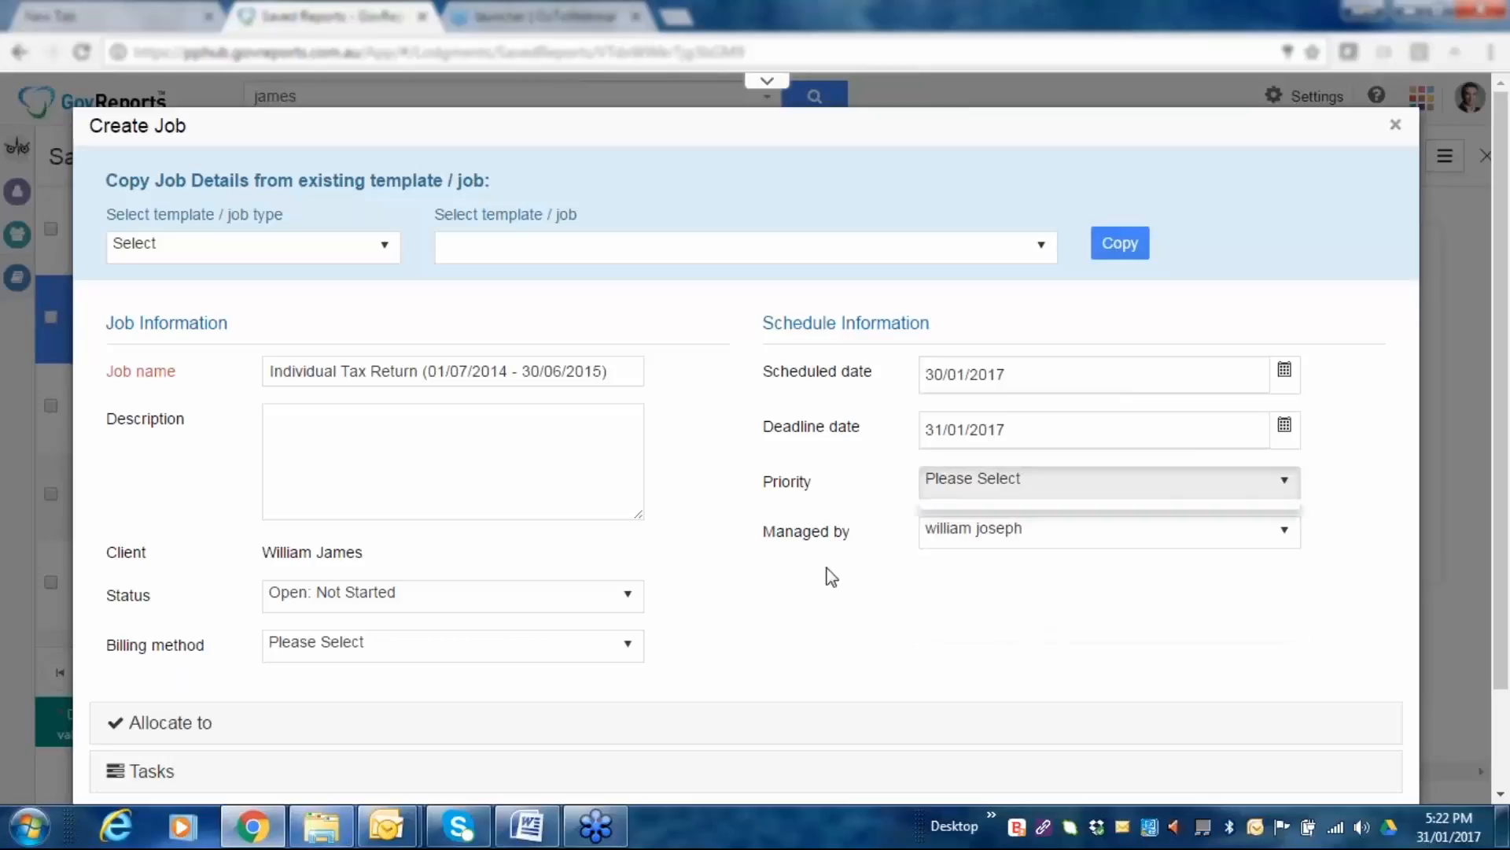
{"action": "left_click", "coordinate": [1288, 539]}
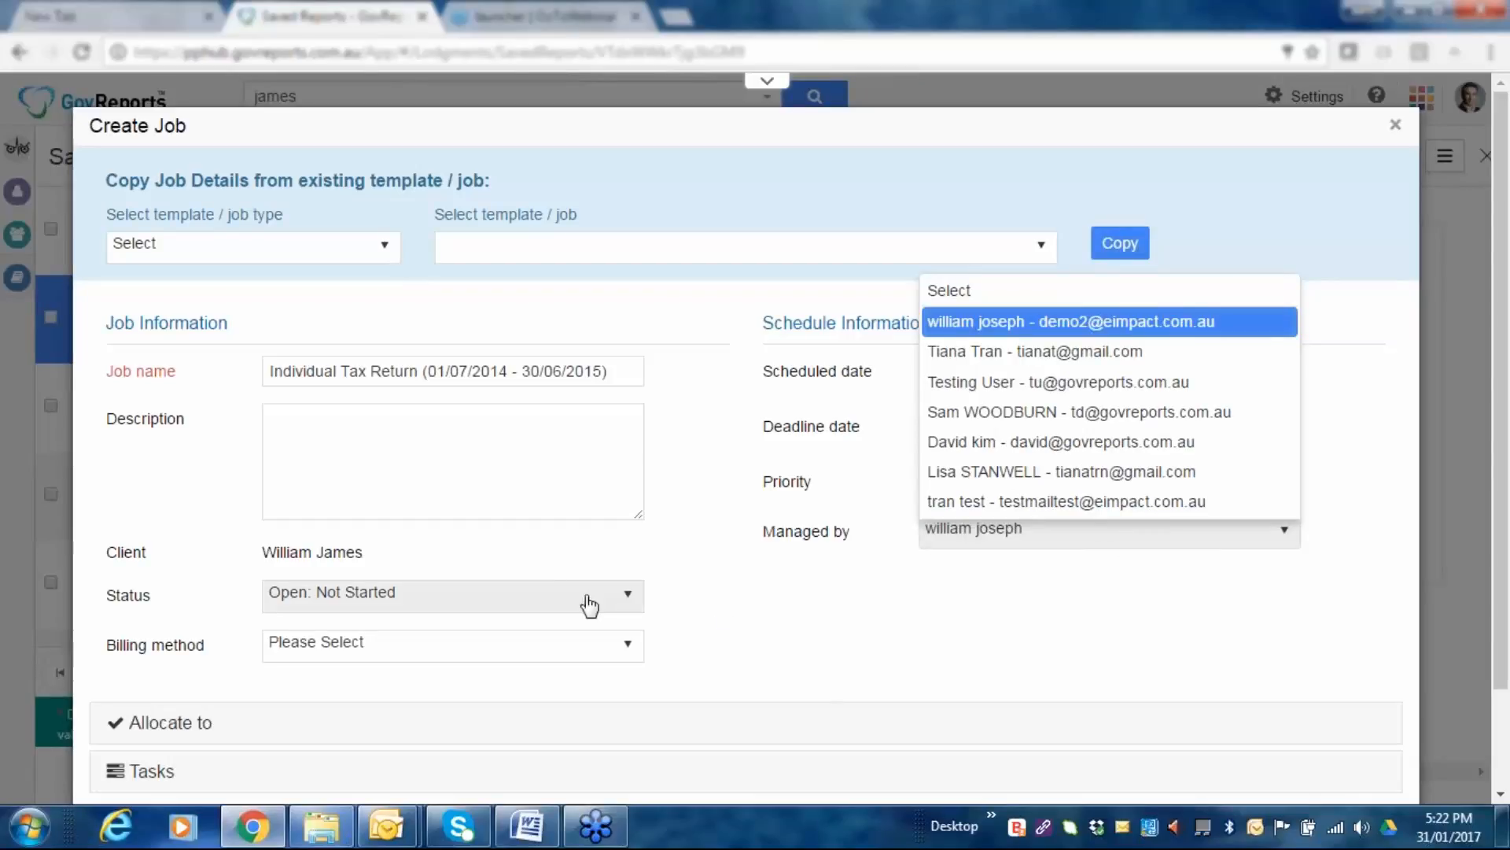
{"action": "left_click", "coordinate": [636, 610]}
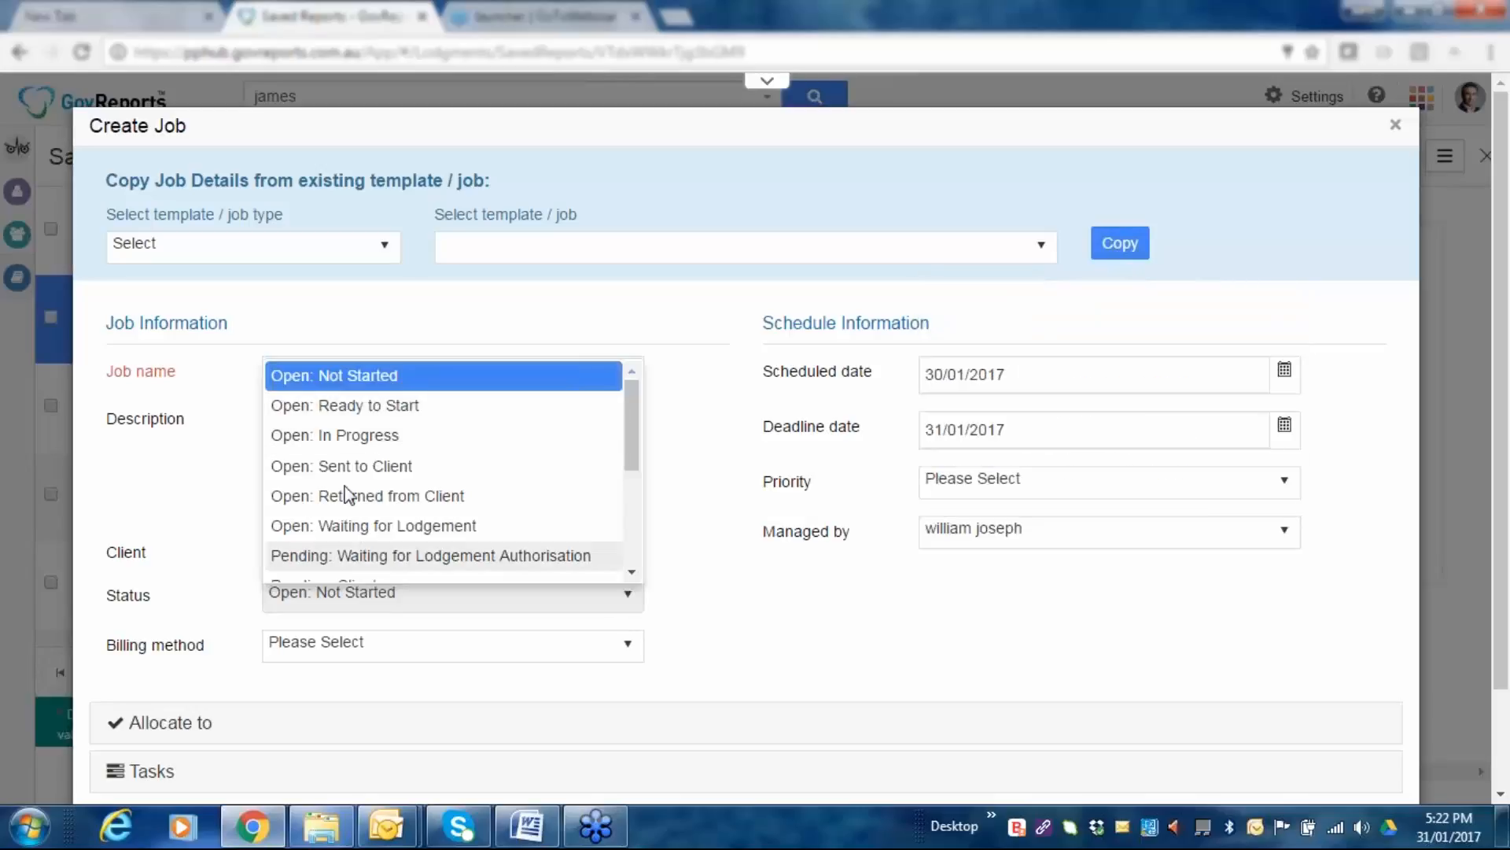
{"action": "left_click_drag", "start_coordinate": [631, 433], "coordinate": [636, 370]}
{"action": "left_click", "coordinate": [362, 436]}
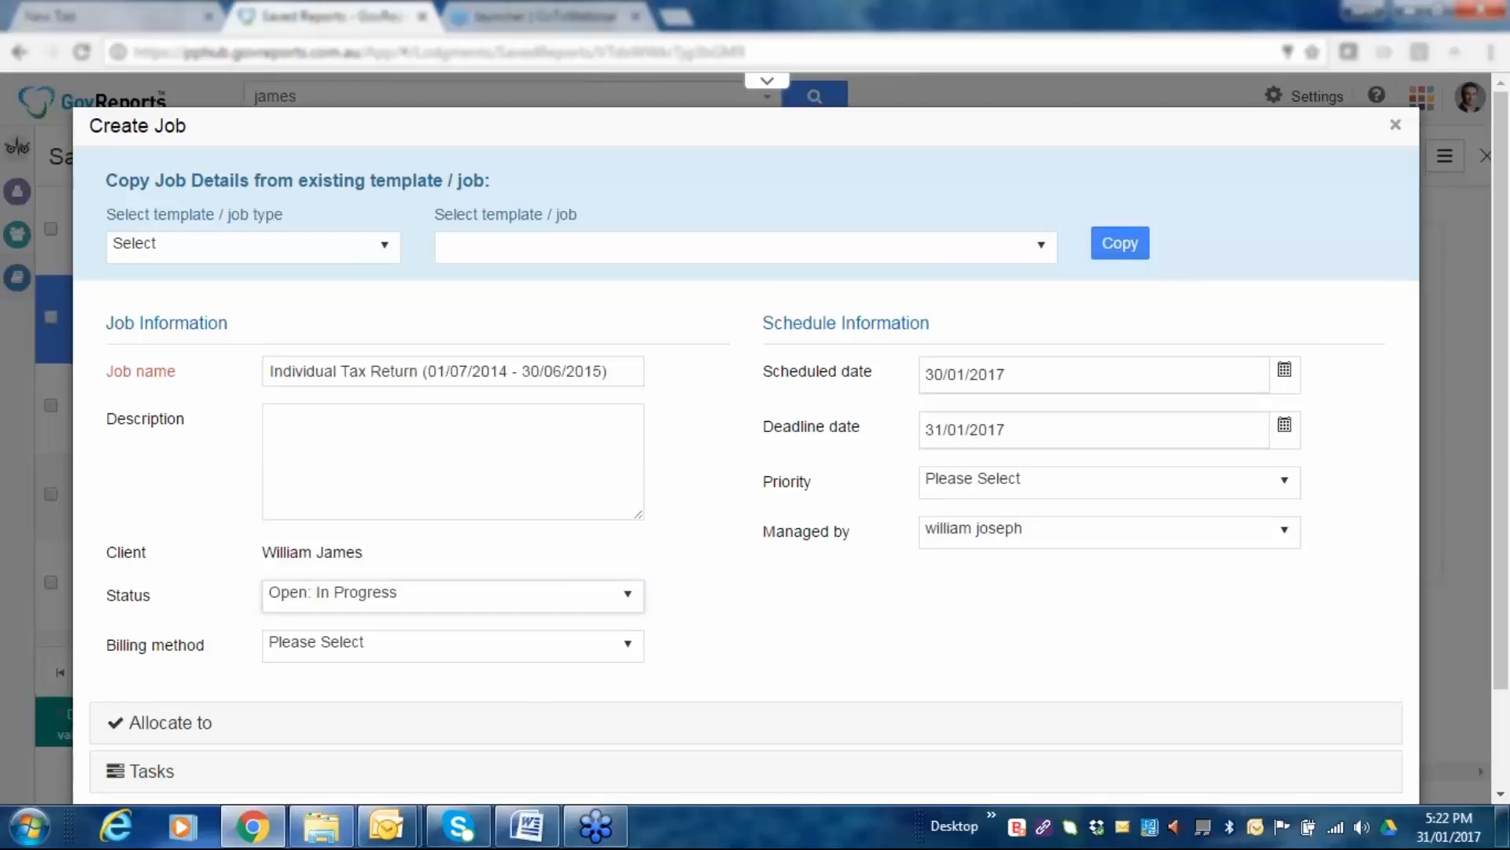
Expand the job's Tasks section and save the job.
{"action": "scroll", "coordinate": [919, 607], "scroll_direction": "down", "scroll_amount": 2}
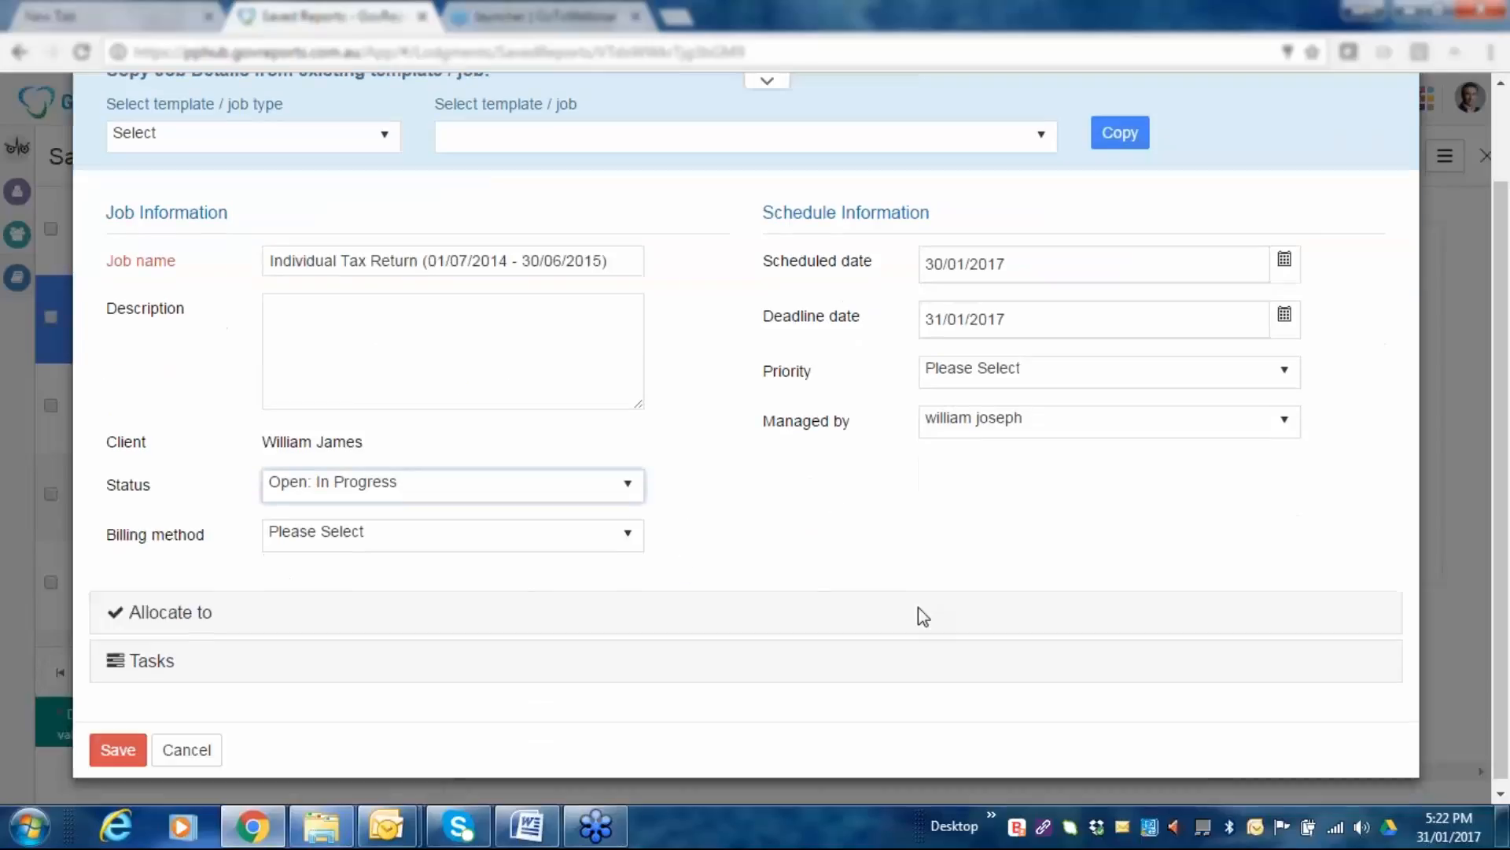
{"action": "scroll", "coordinate": [918, 607], "scroll_direction": "down", "scroll_amount": 1}
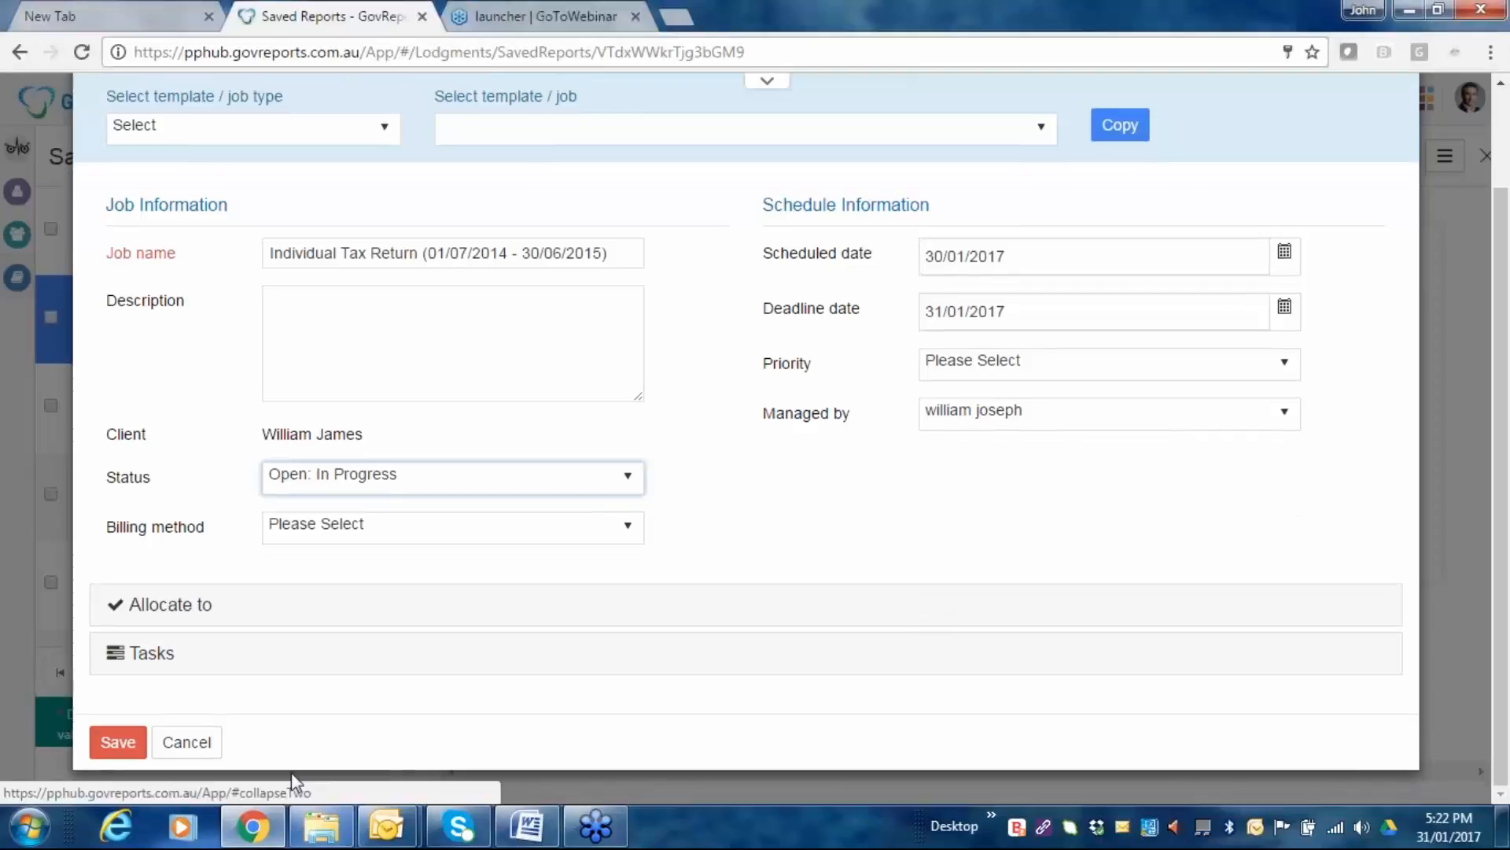
{"action": "scroll", "coordinate": [586, 583], "scroll_direction": "up", "scroll_amount": 2}
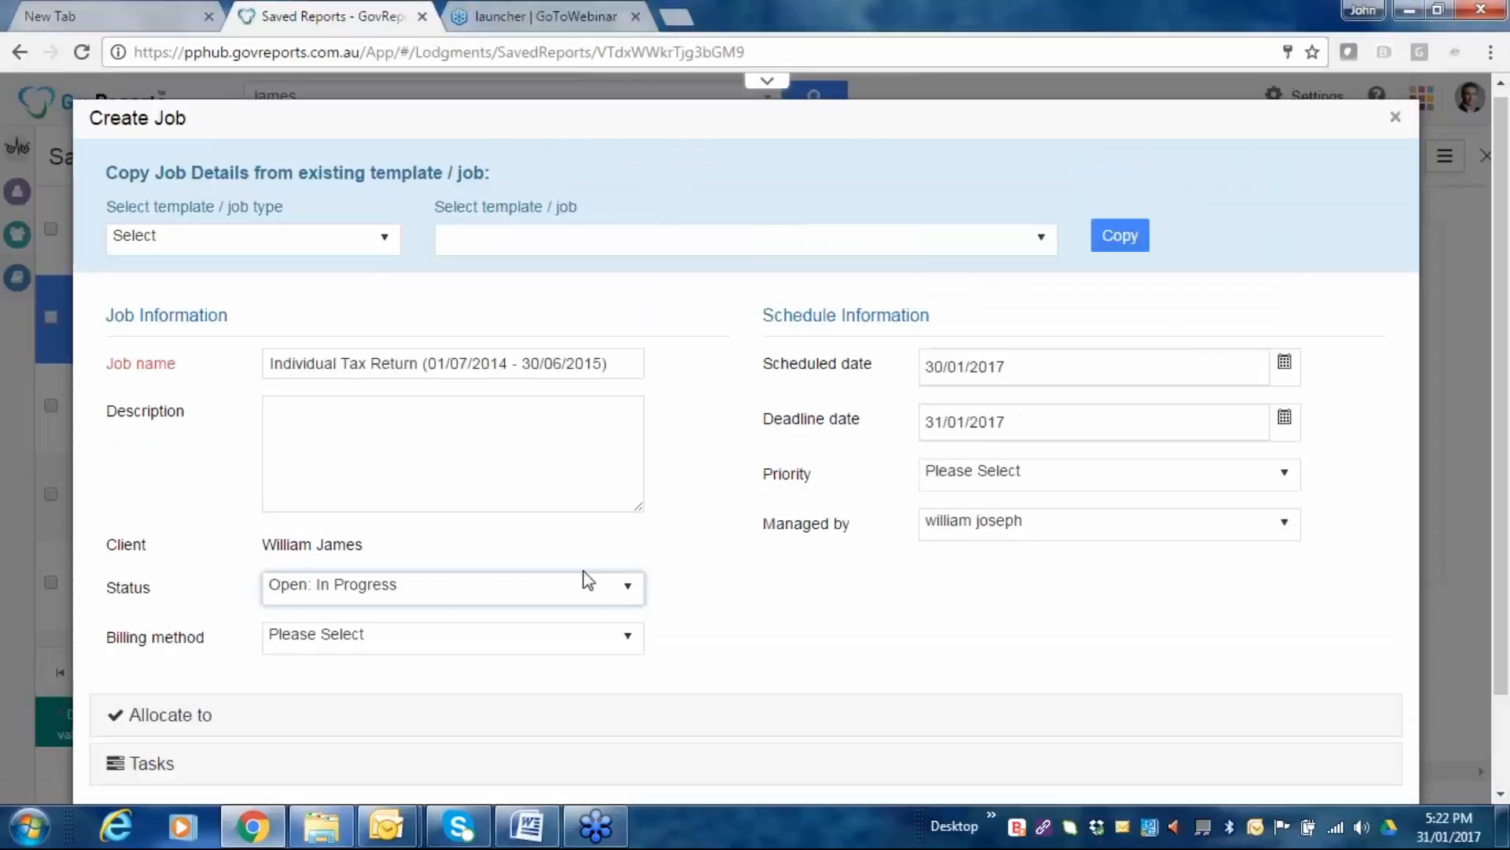
{"action": "scroll", "coordinate": [586, 582], "scroll_direction": "down", "scroll_amount": 2}
{"action": "left_click", "coordinate": [120, 653]}
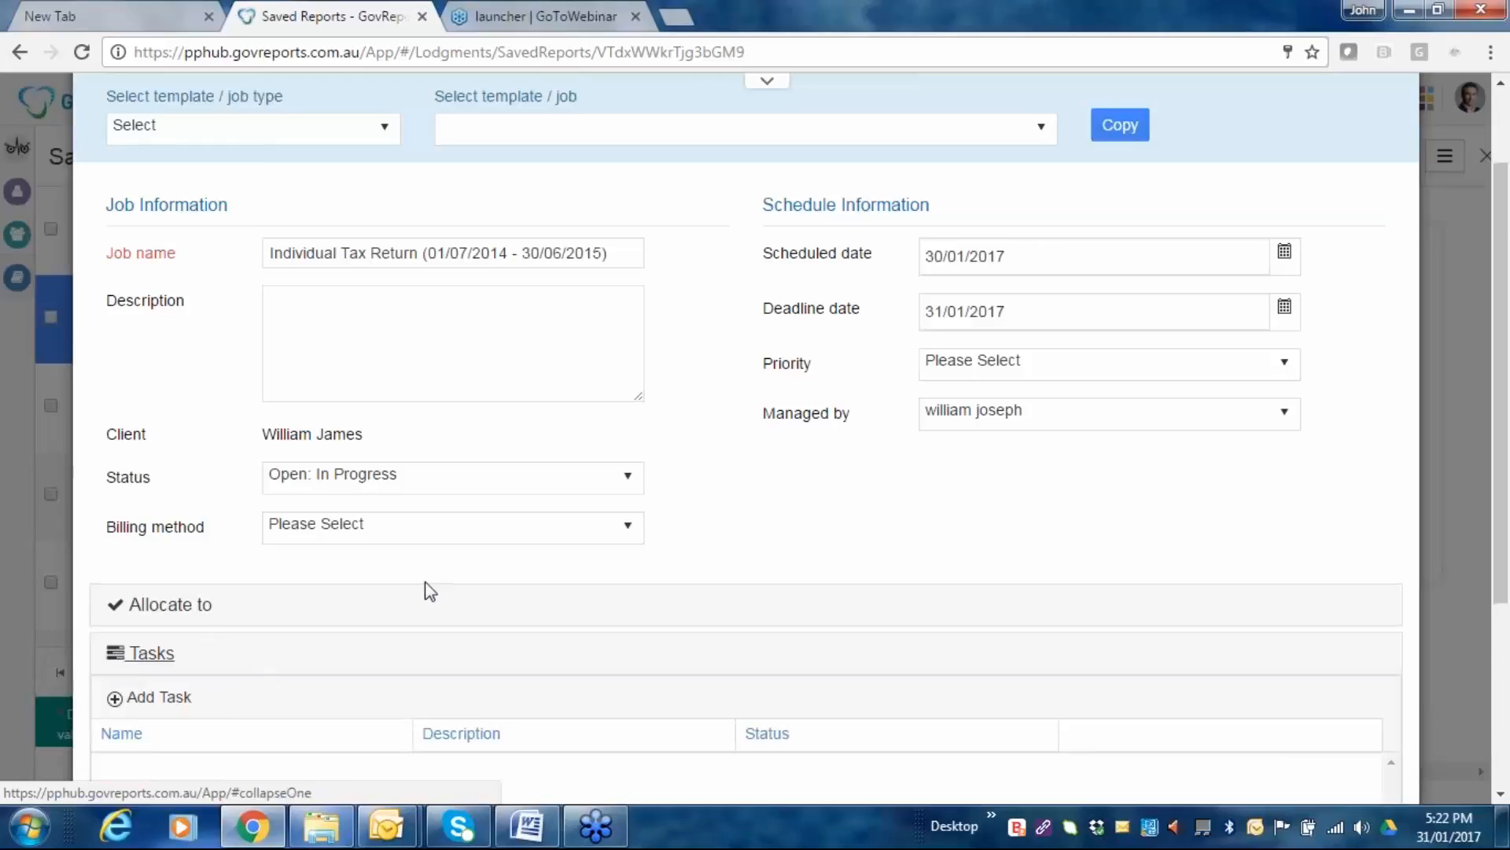
{"action": "scroll", "coordinate": [430, 591], "scroll_direction": "down", "scroll_amount": 2}
{"action": "scroll", "coordinate": [434, 588], "scroll_direction": "down", "scroll_amount": 3}
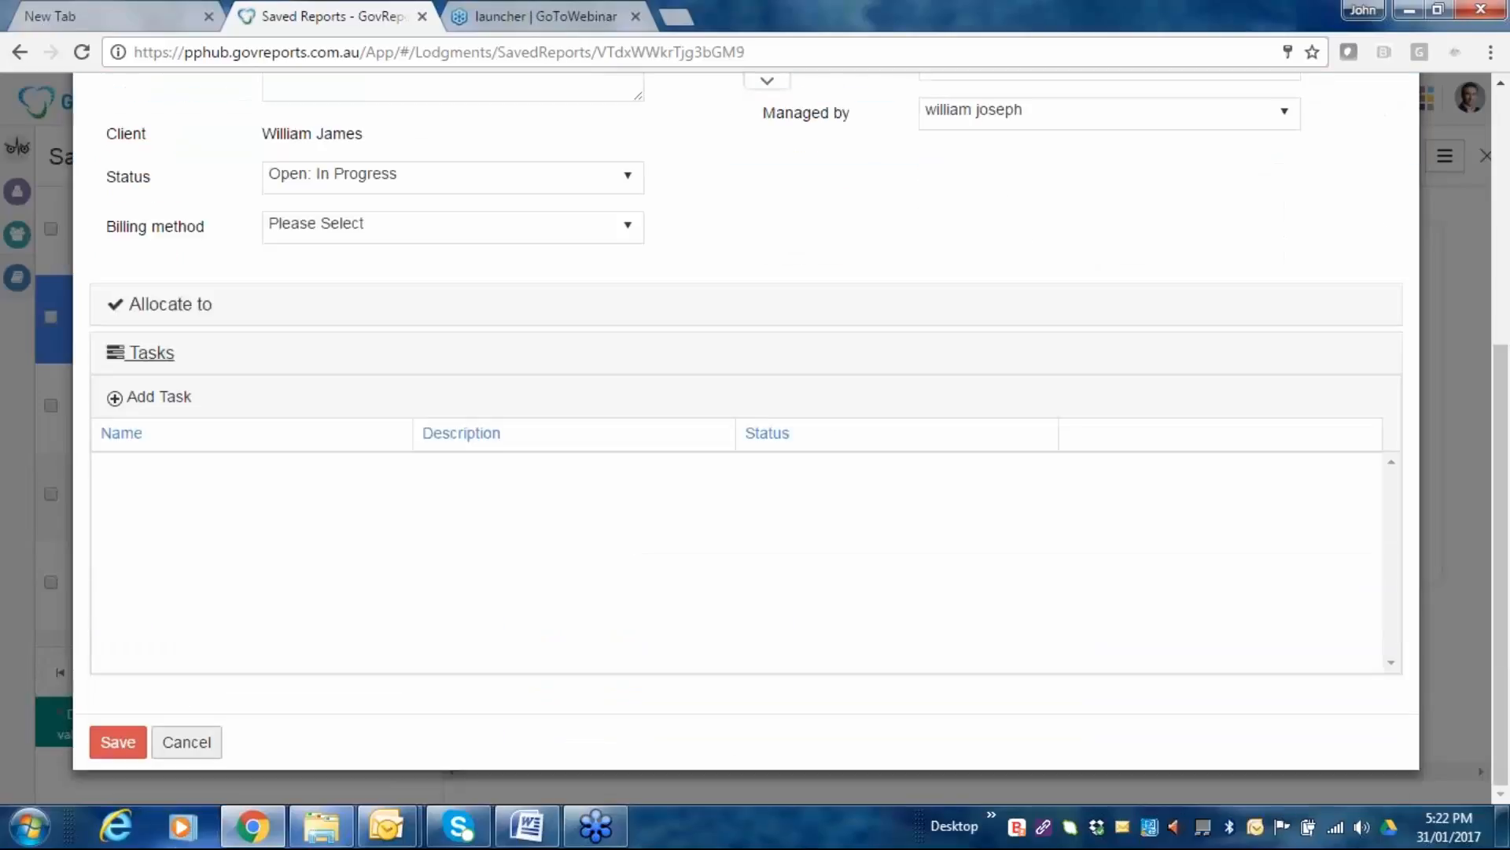
{"action": "left_click", "coordinate": [126, 751]}
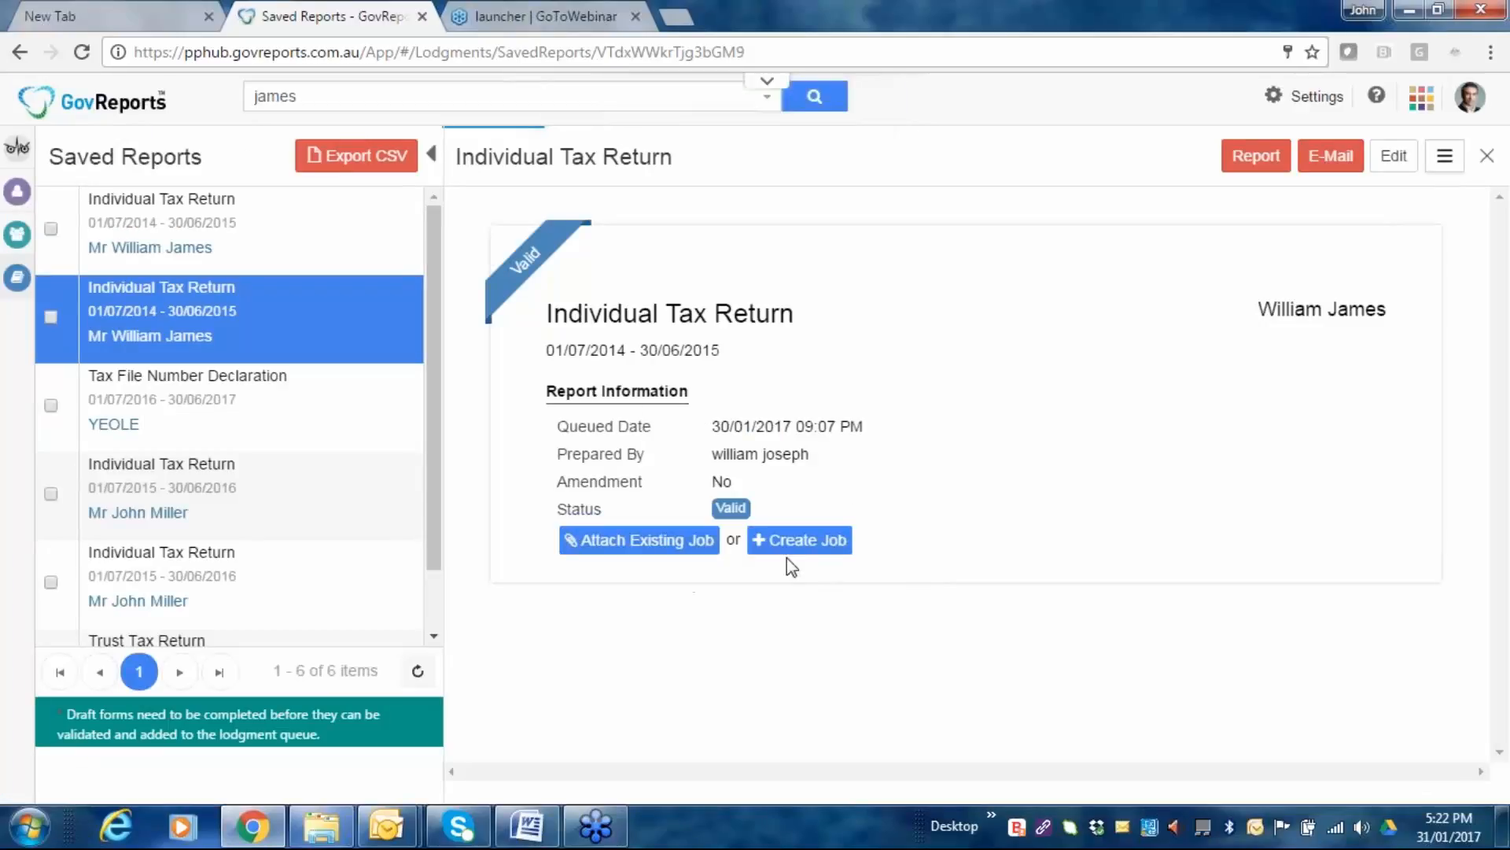
Scroll through the linked job's information in the report details.
{"action": "scroll", "coordinate": [991, 390], "scroll_direction": "down", "scroll_amount": 2}
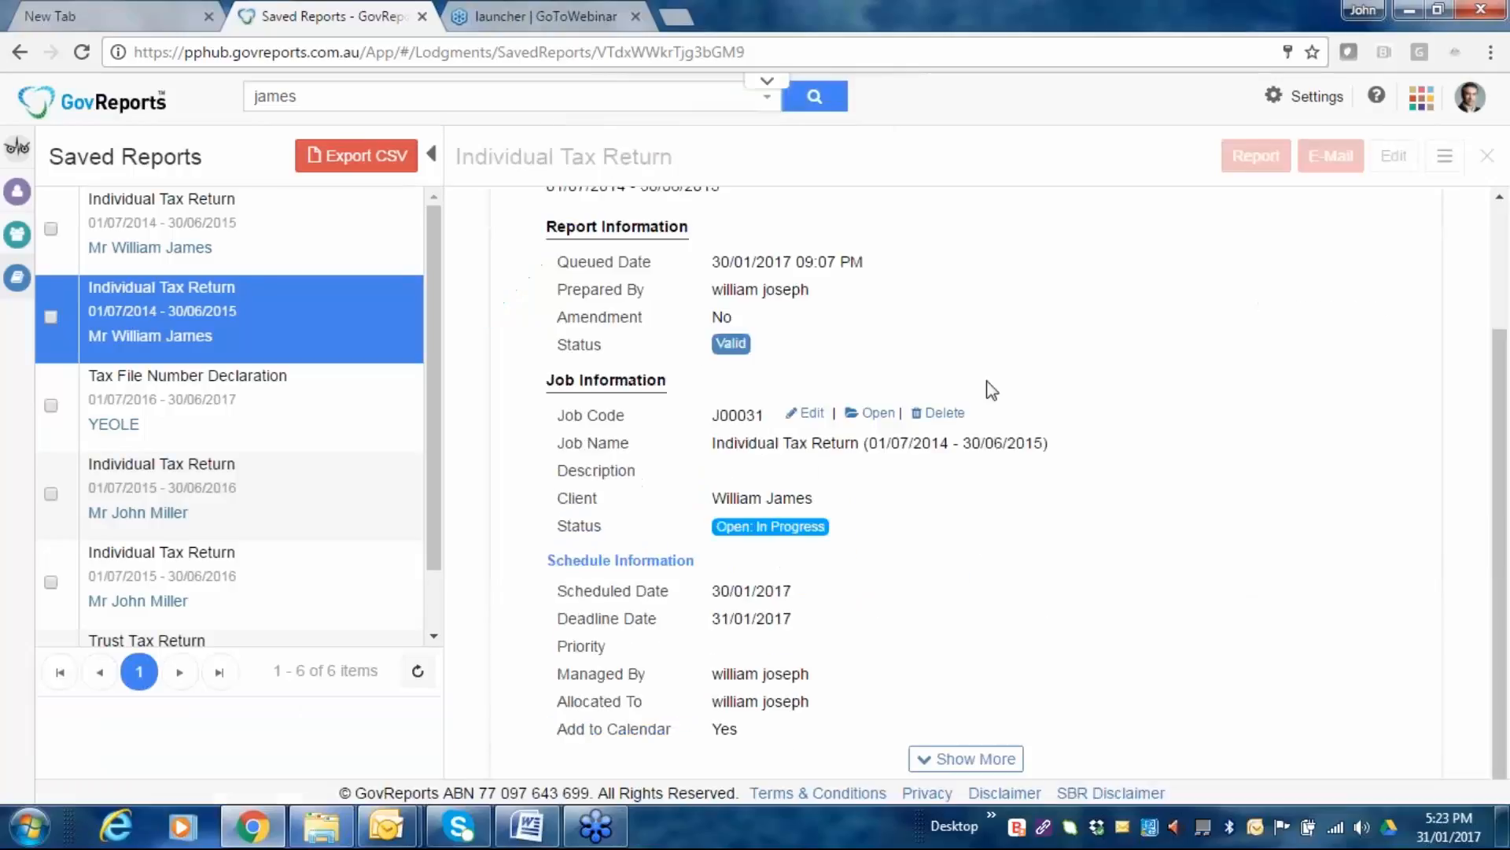
{"action": "scroll", "coordinate": [991, 391], "scroll_direction": "down", "scroll_amount": 1}
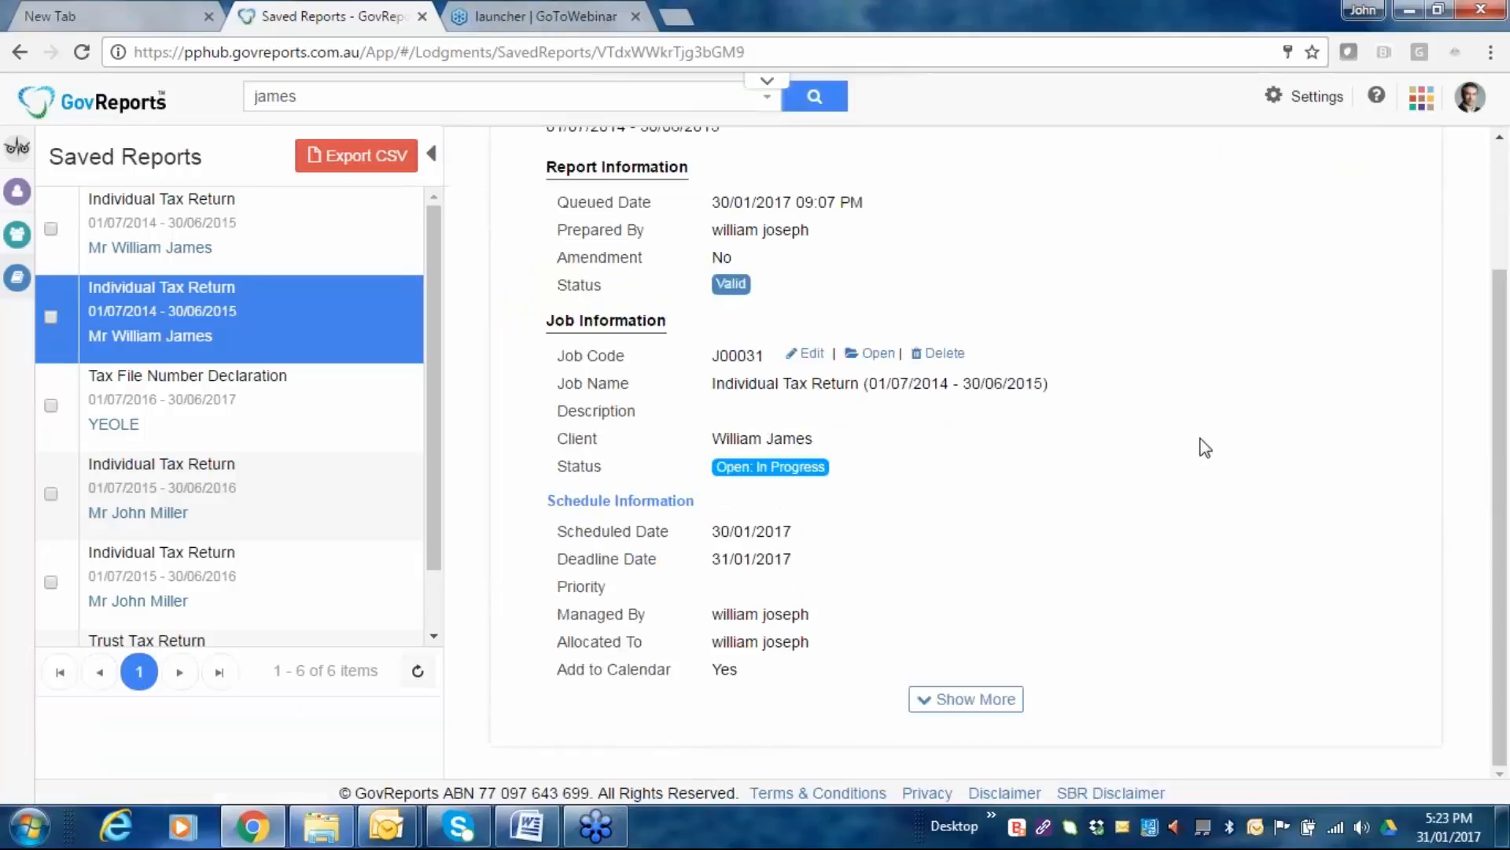
{"action": "scroll", "coordinate": [1200, 442], "scroll_direction": "up", "scroll_amount": 3}
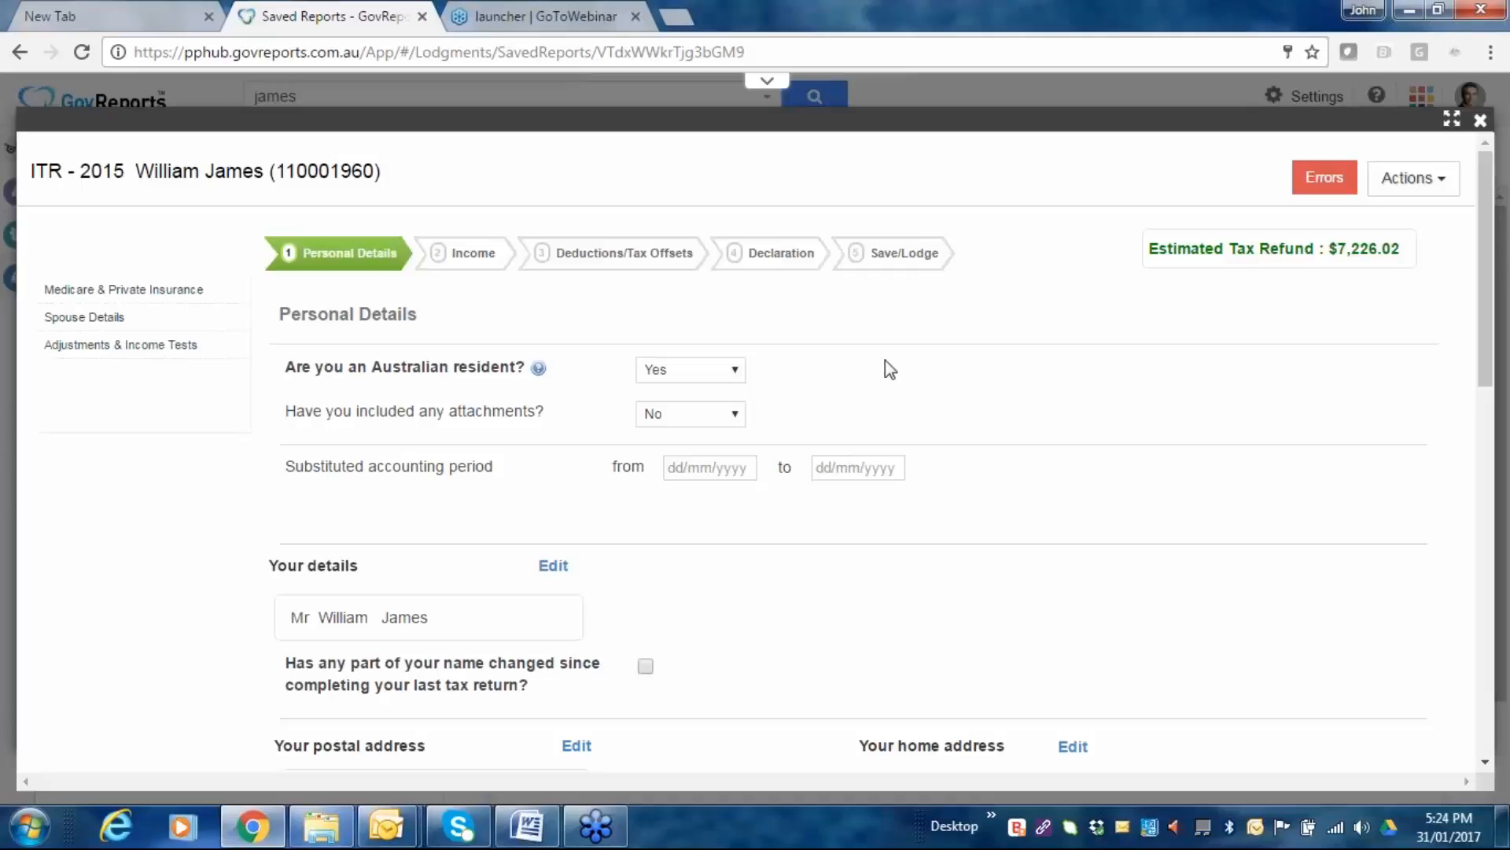
{"action": "mouse_move", "coordinate": [538, 368]}
{"action": "scroll", "coordinate": [978, 331], "scroll_direction": "down", "scroll_amount": 1}
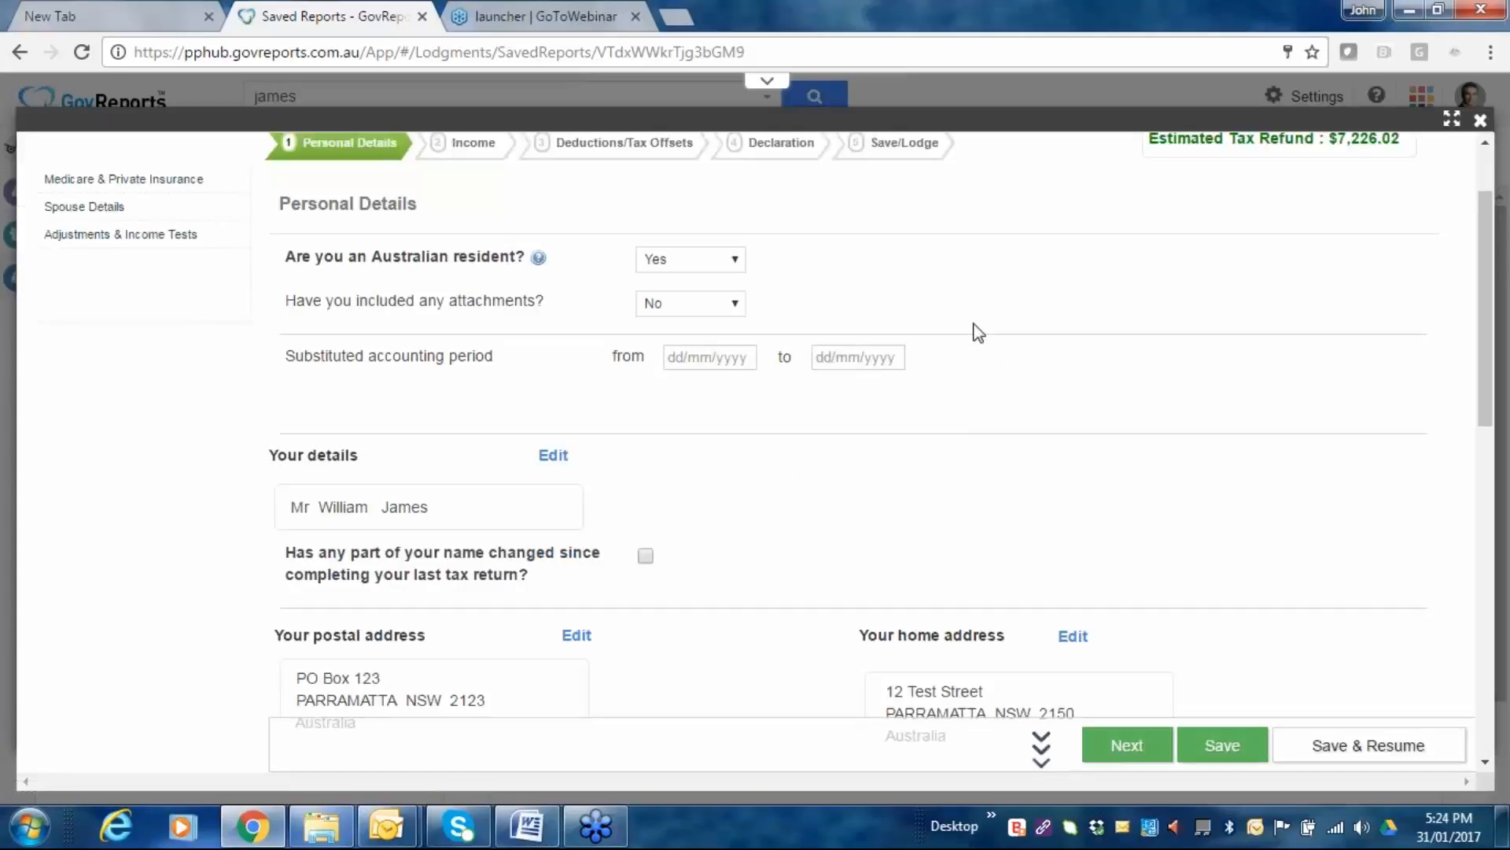
{"action": "scroll", "coordinate": [978, 331], "scroll_direction": "down", "scroll_amount": 5}
{"action": "scroll", "coordinate": [978, 331], "scroll_direction": "down", "scroll_amount": 1}
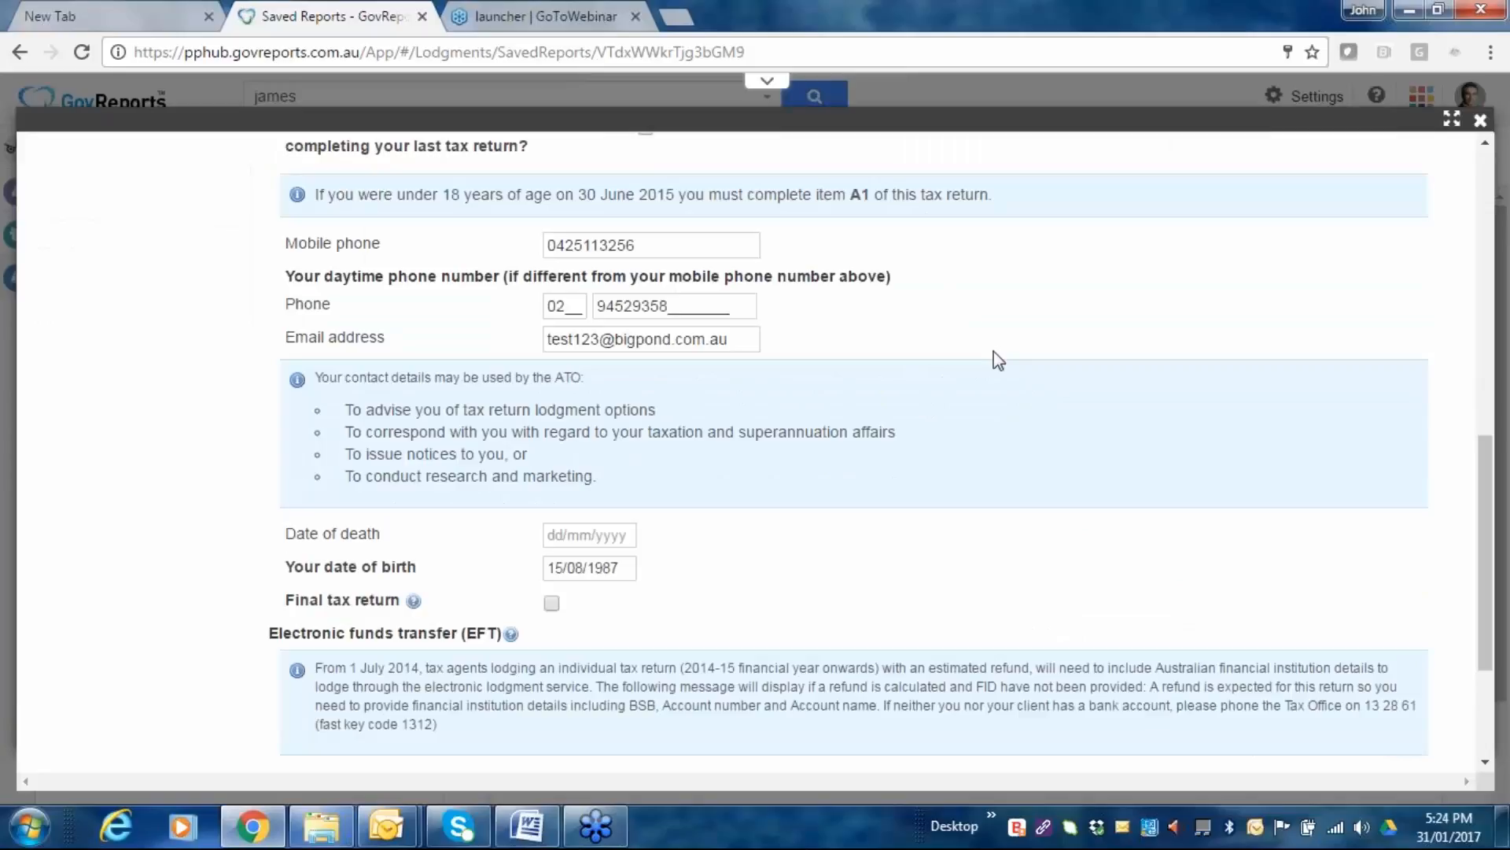
{"action": "scroll", "coordinate": [691, 503], "scroll_direction": "down", "scroll_amount": 1}
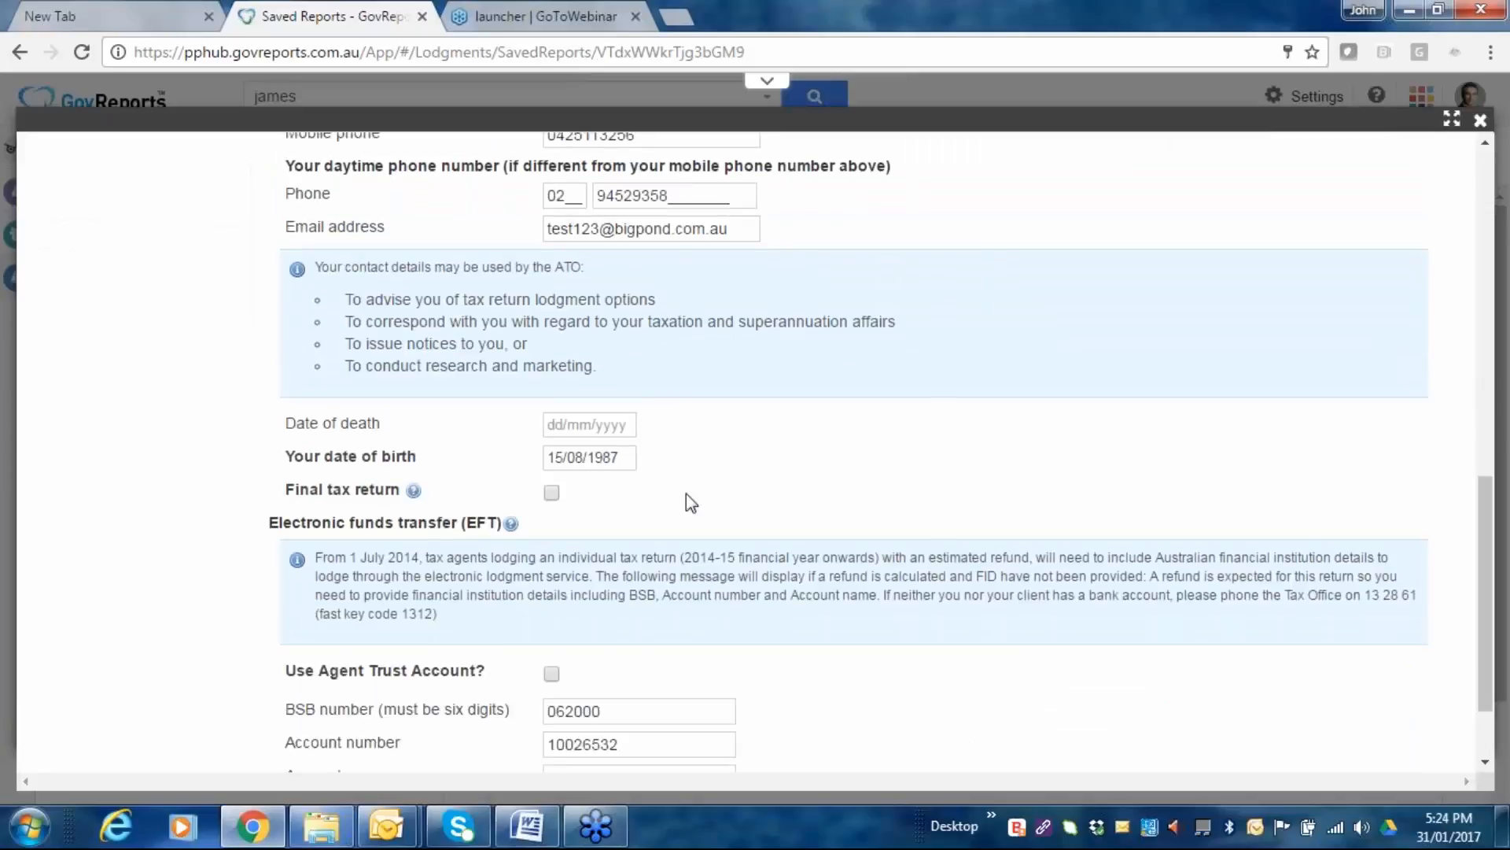
{"action": "scroll", "coordinate": [686, 493], "scroll_direction": "down", "scroll_amount": 1}
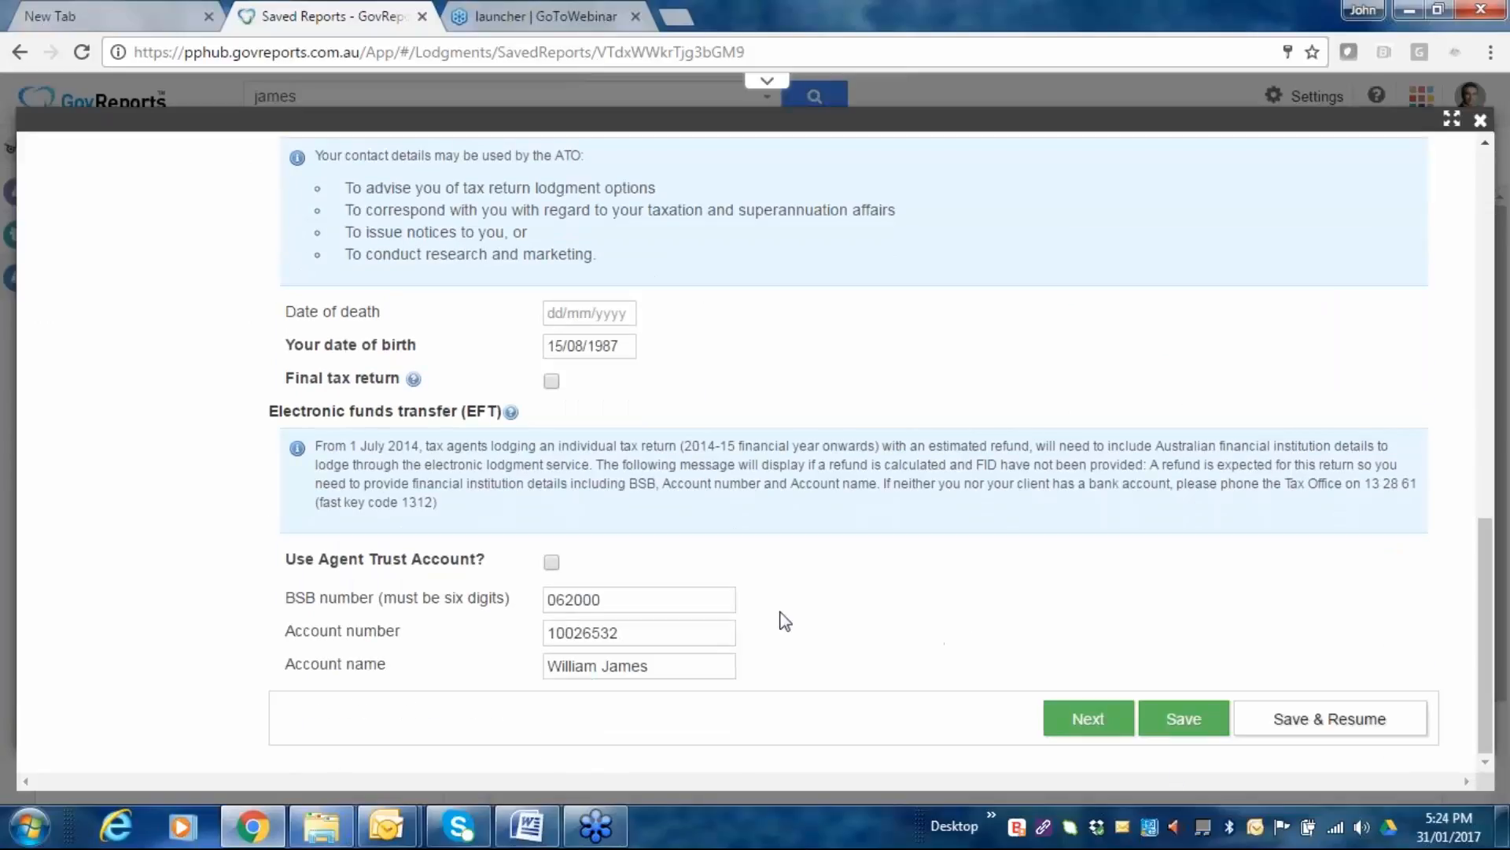
{"action": "scroll", "coordinate": [713, 534], "scroll_direction": "up", "scroll_amount": 1}
{"action": "scroll", "coordinate": [713, 535], "scroll_direction": "up", "scroll_amount": 5}
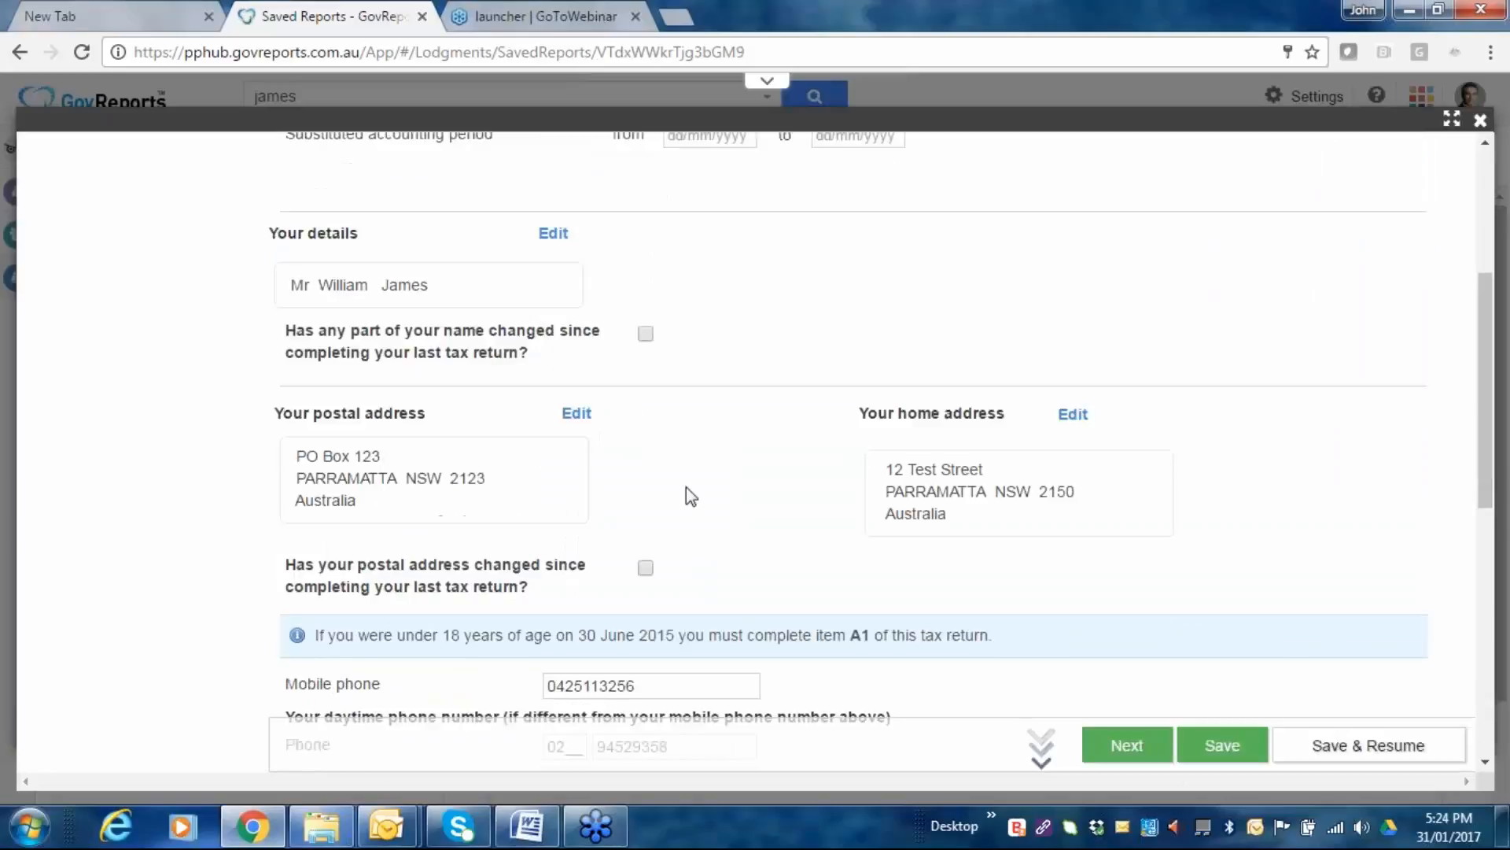
{"action": "scroll", "coordinate": [670, 450], "scroll_direction": "down", "scroll_amount": 5}
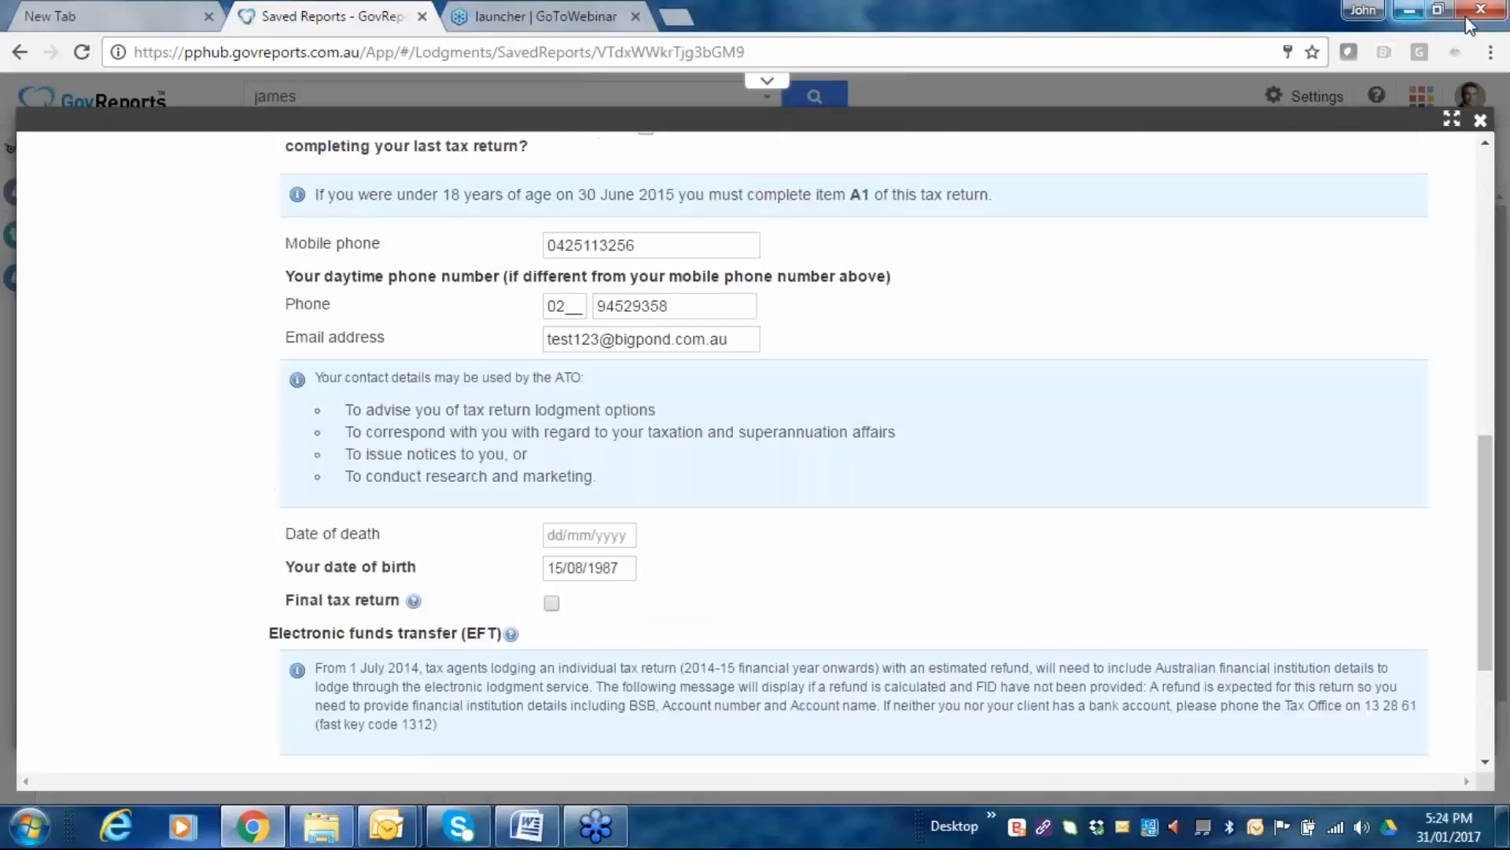
{"action": "scroll", "coordinate": [1117, 519], "scroll_direction": "down", "scroll_amount": 3}
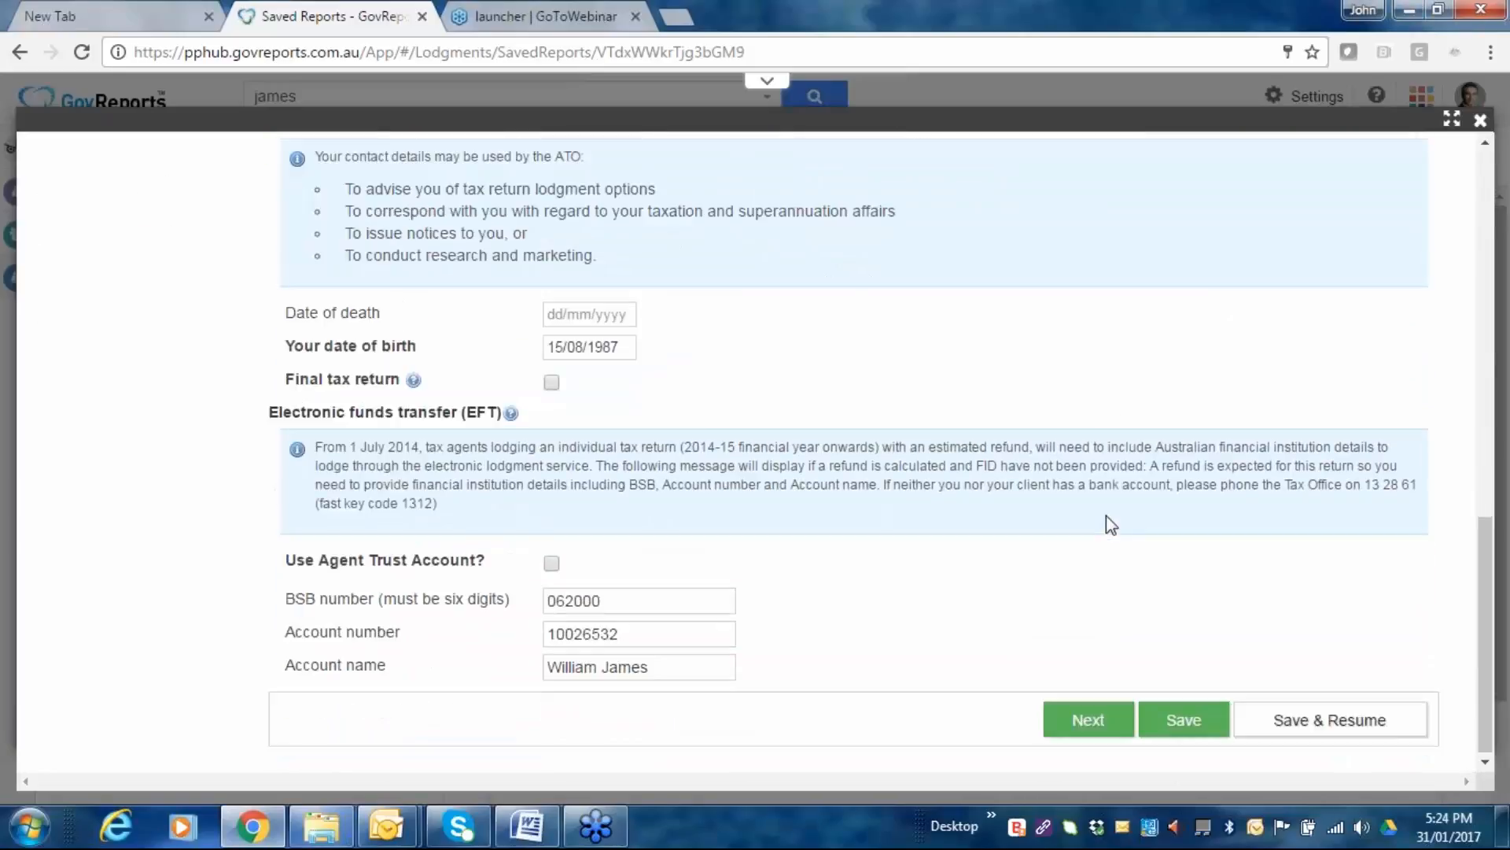
Review the Medicare & Private Insurance page, then advance to Spouse Details.
{"action": "left_click", "coordinate": [1089, 720]}
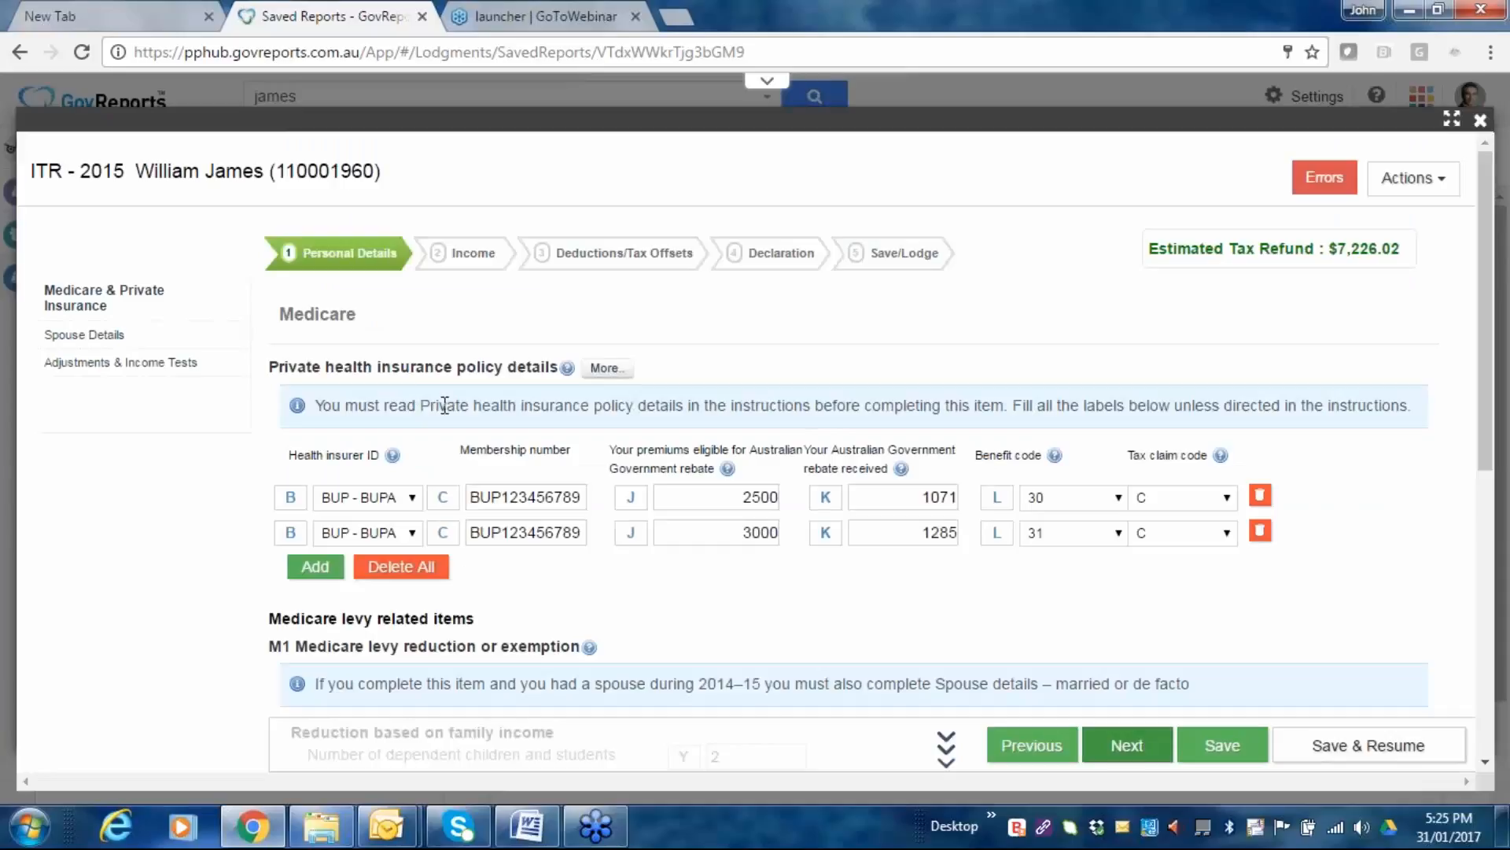
{"action": "scroll", "coordinate": [538, 439], "scroll_direction": "down", "scroll_amount": 1}
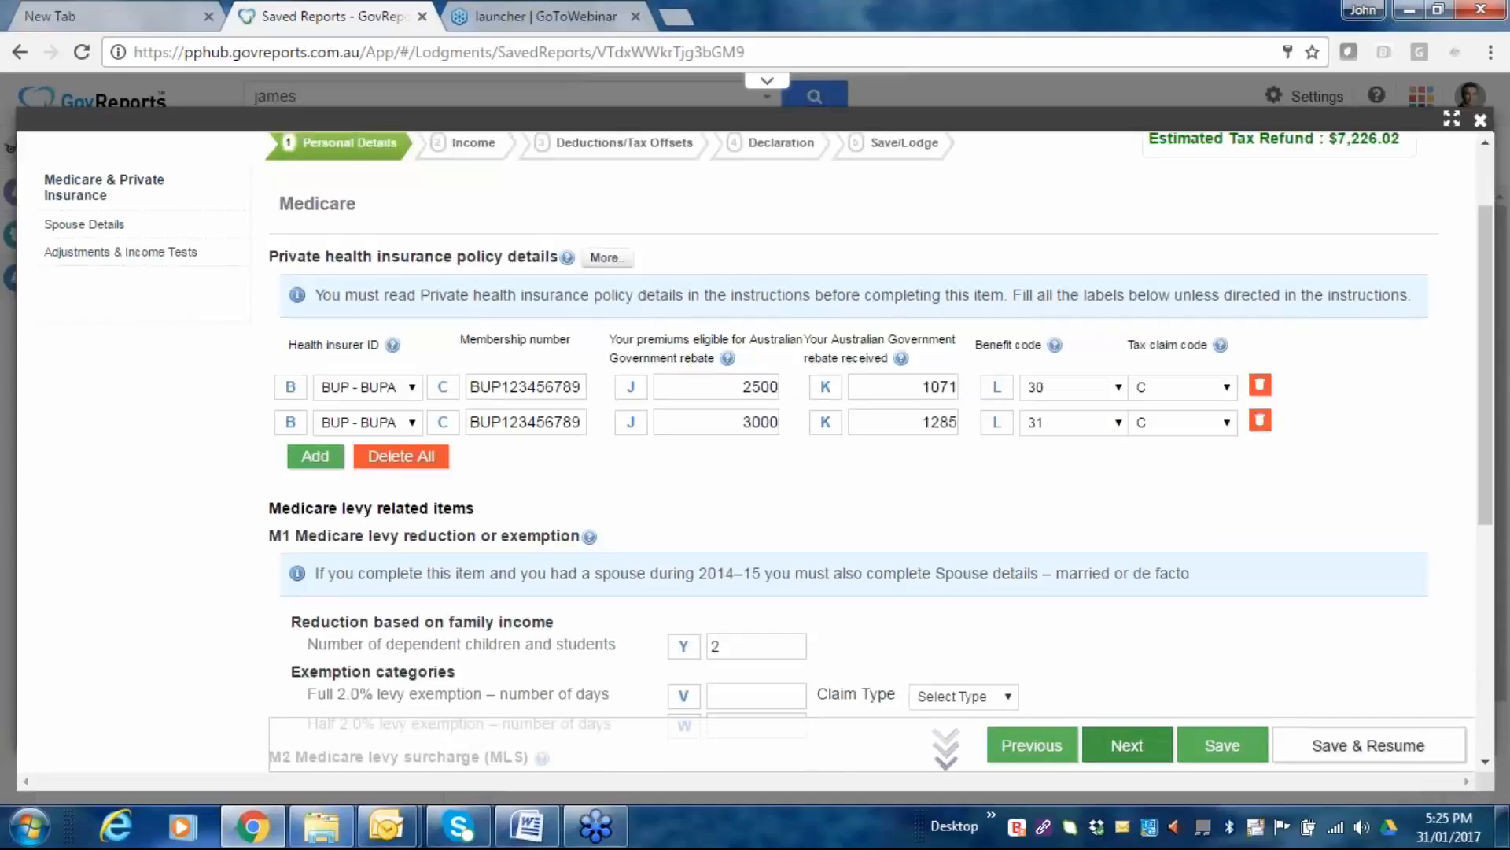
{"action": "scroll", "coordinate": [540, 429], "scroll_direction": "down", "scroll_amount": 3}
{"action": "scroll", "coordinate": [997, 296], "scroll_direction": "down", "scroll_amount": 1}
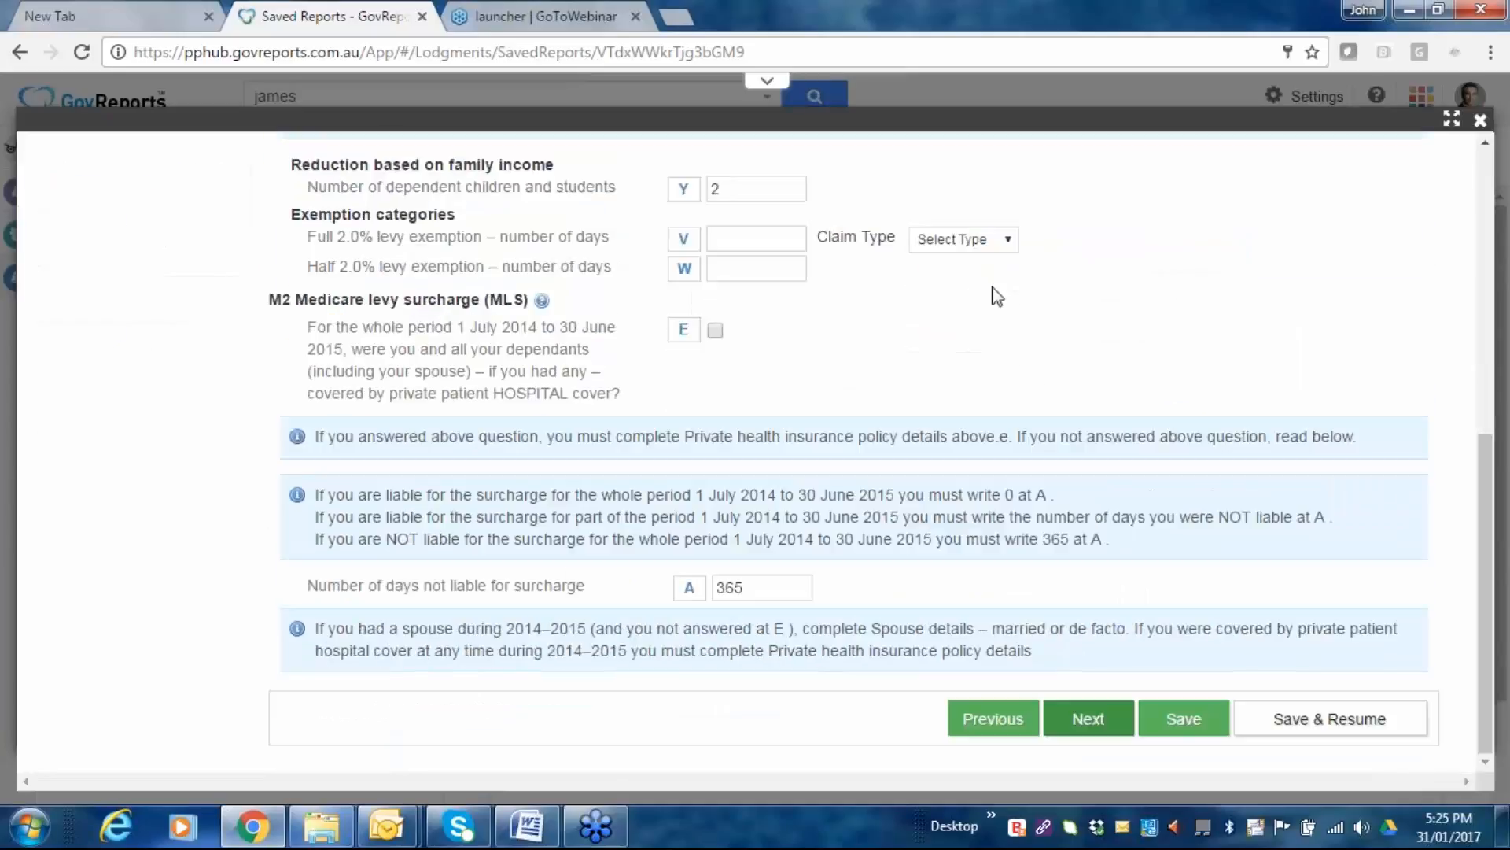
{"action": "scroll", "coordinate": [997, 296], "scroll_direction": "up", "scroll_amount": 1}
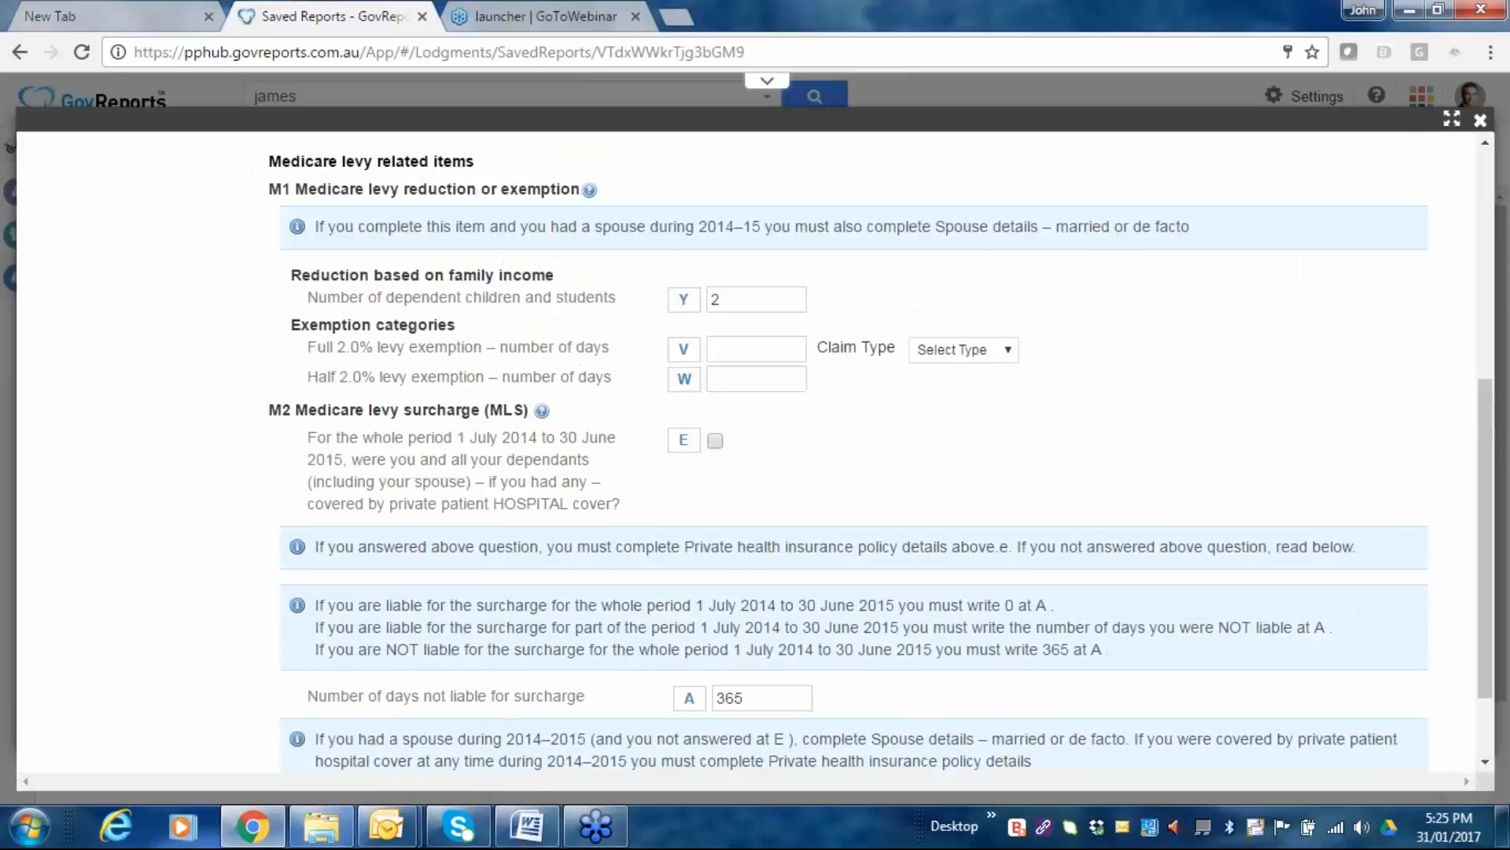
{"action": "scroll", "coordinate": [1175, 288], "scroll_direction": "up", "scroll_amount": 2}
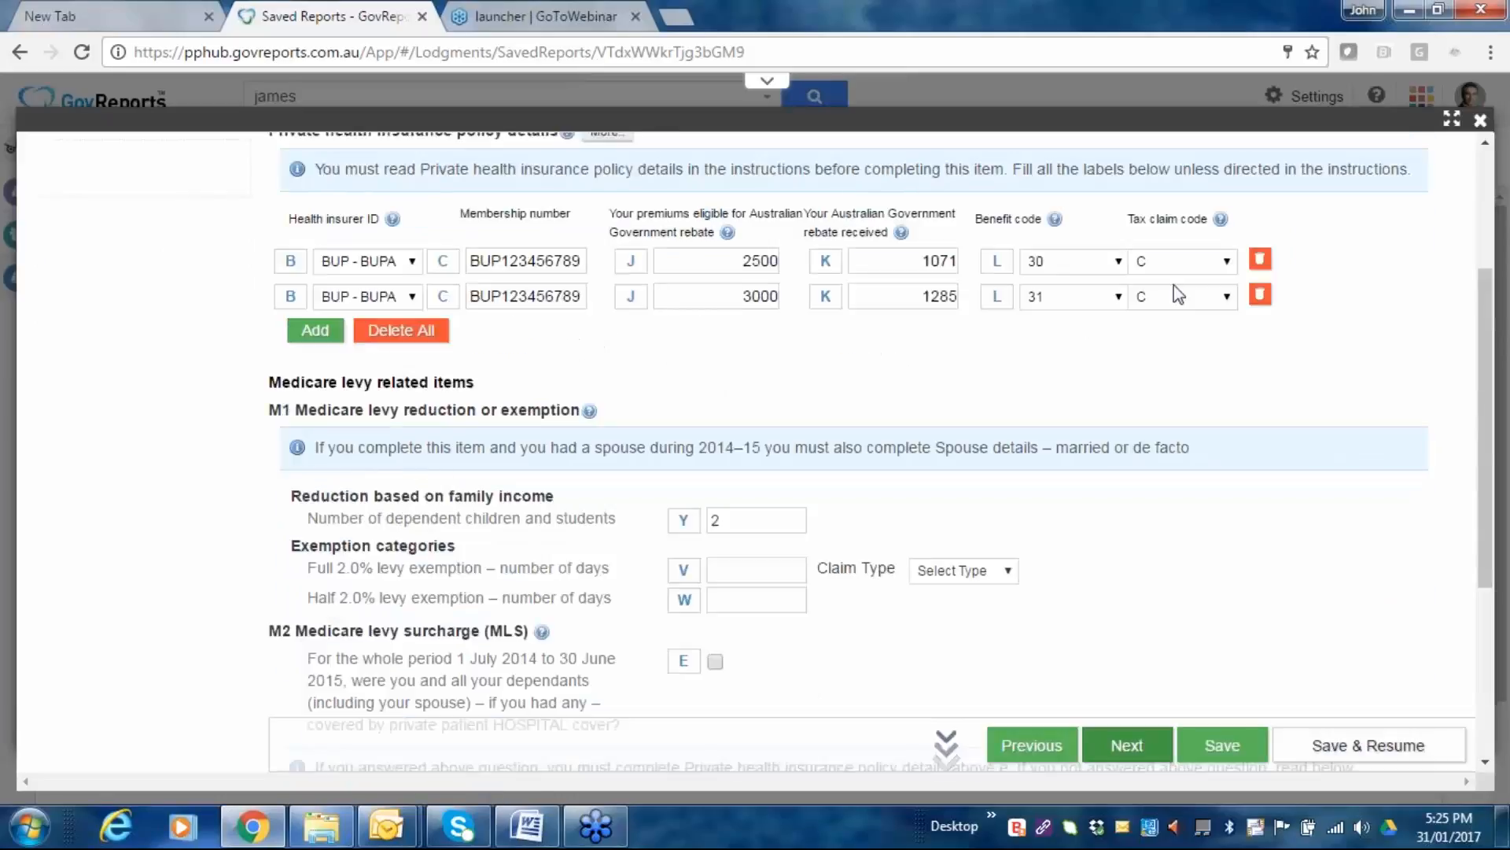
{"action": "left_click", "coordinate": [1126, 745]}
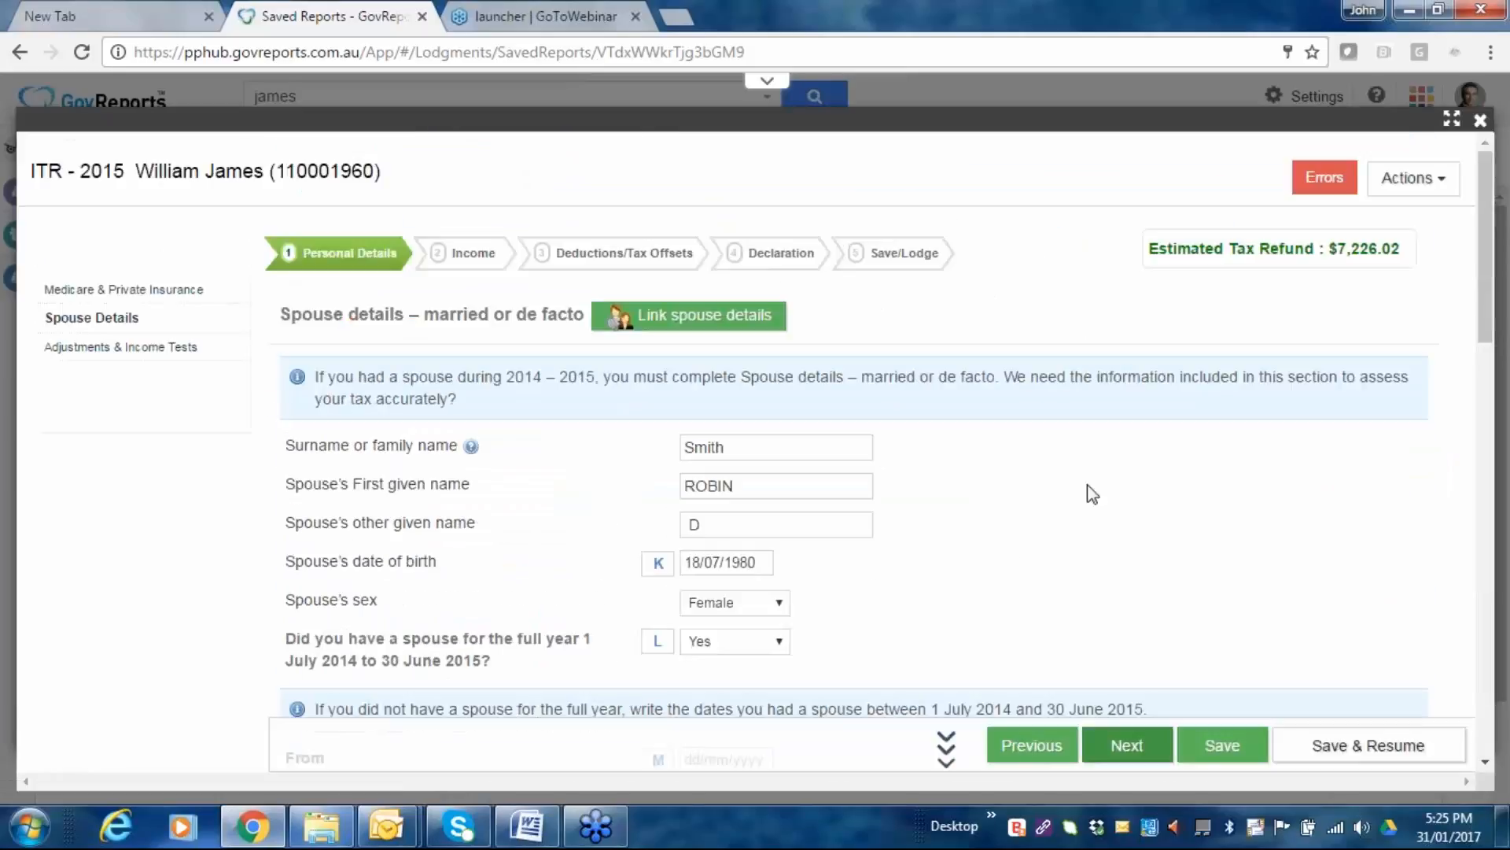
Link spouse details but answer No to keep existing ones, then continue to Adjustments & Income Tests.
{"action": "left_click", "coordinate": [677, 319]}
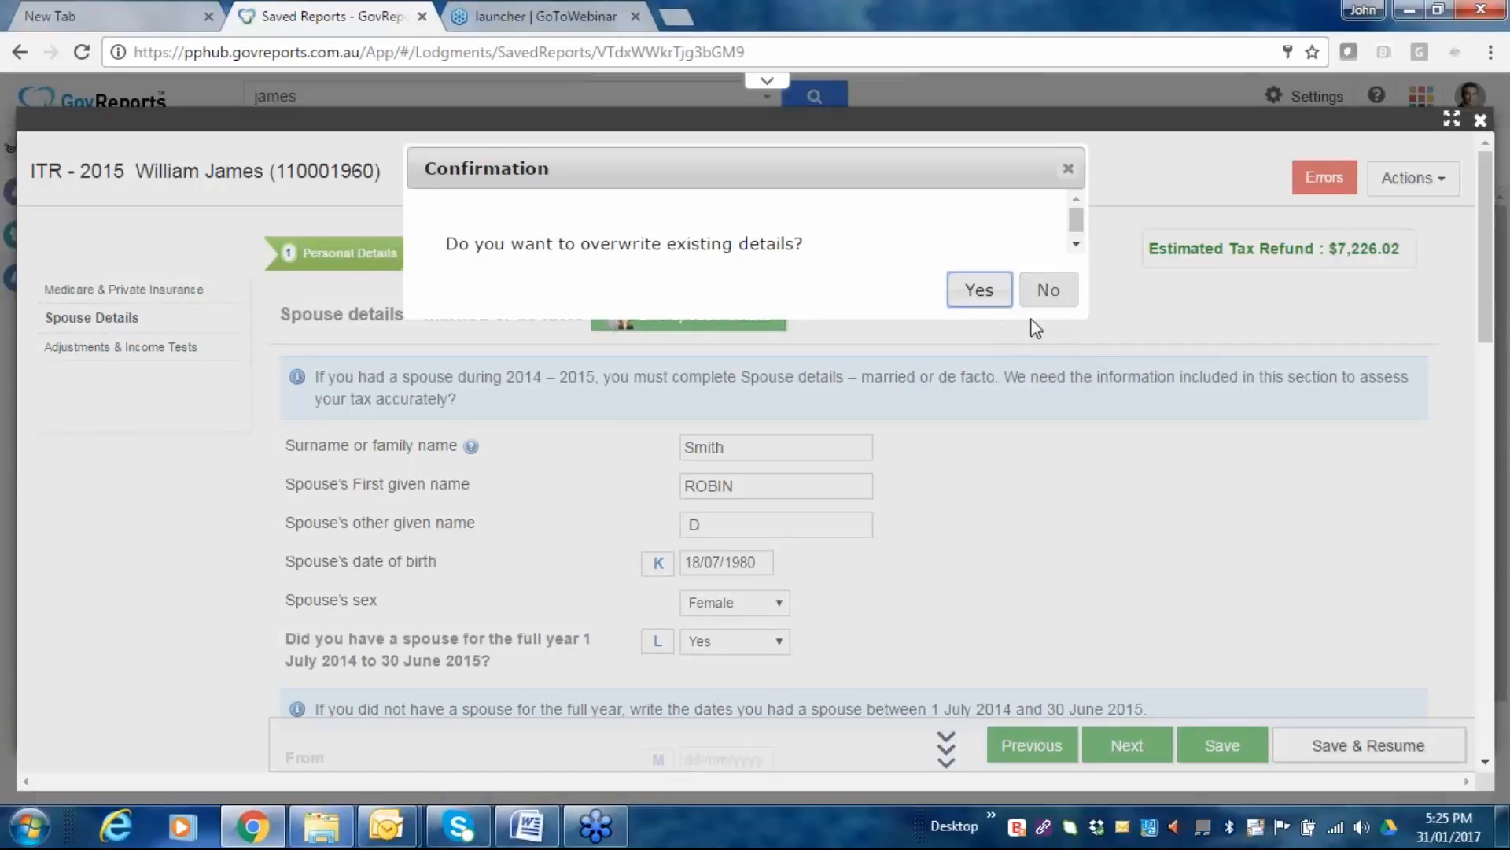
{"action": "left_click", "coordinate": [1047, 295]}
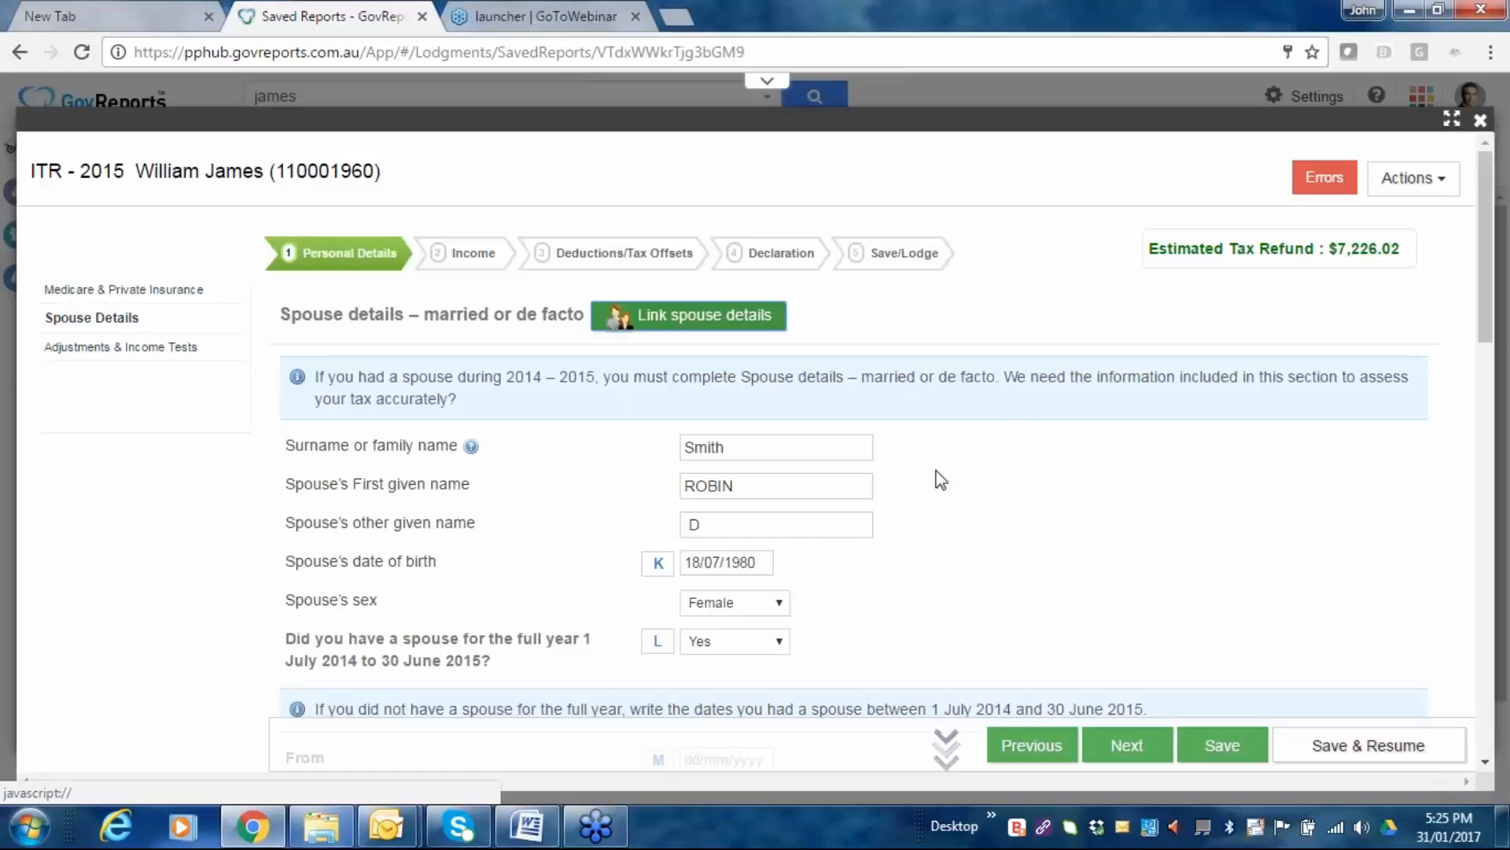
{"action": "scroll", "coordinate": [894, 479], "scroll_direction": "down", "scroll_amount": 1}
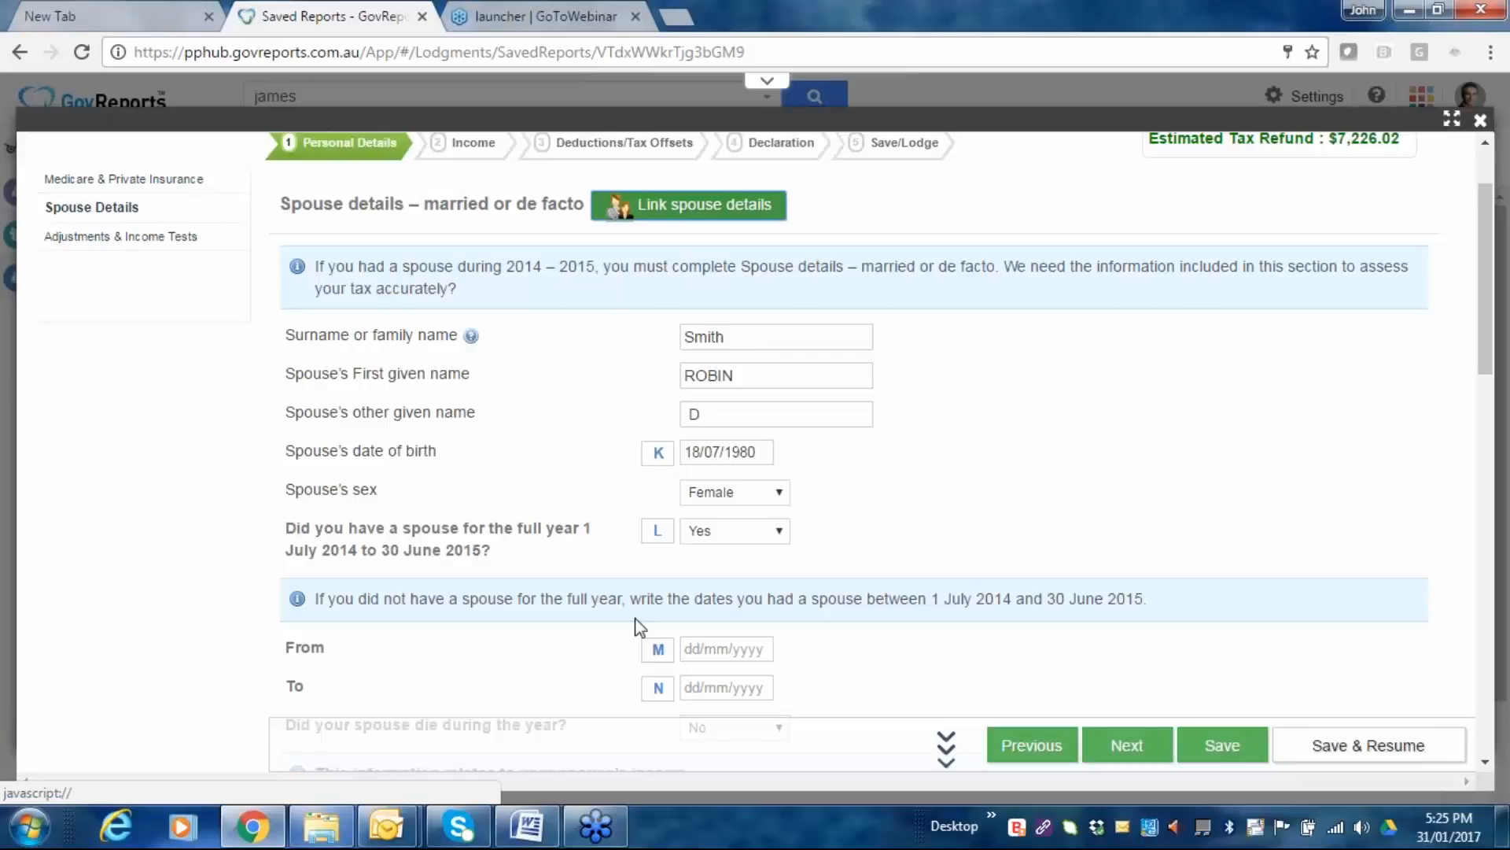
{"action": "scroll", "coordinate": [834, 539], "scroll_direction": "down", "scroll_amount": 1}
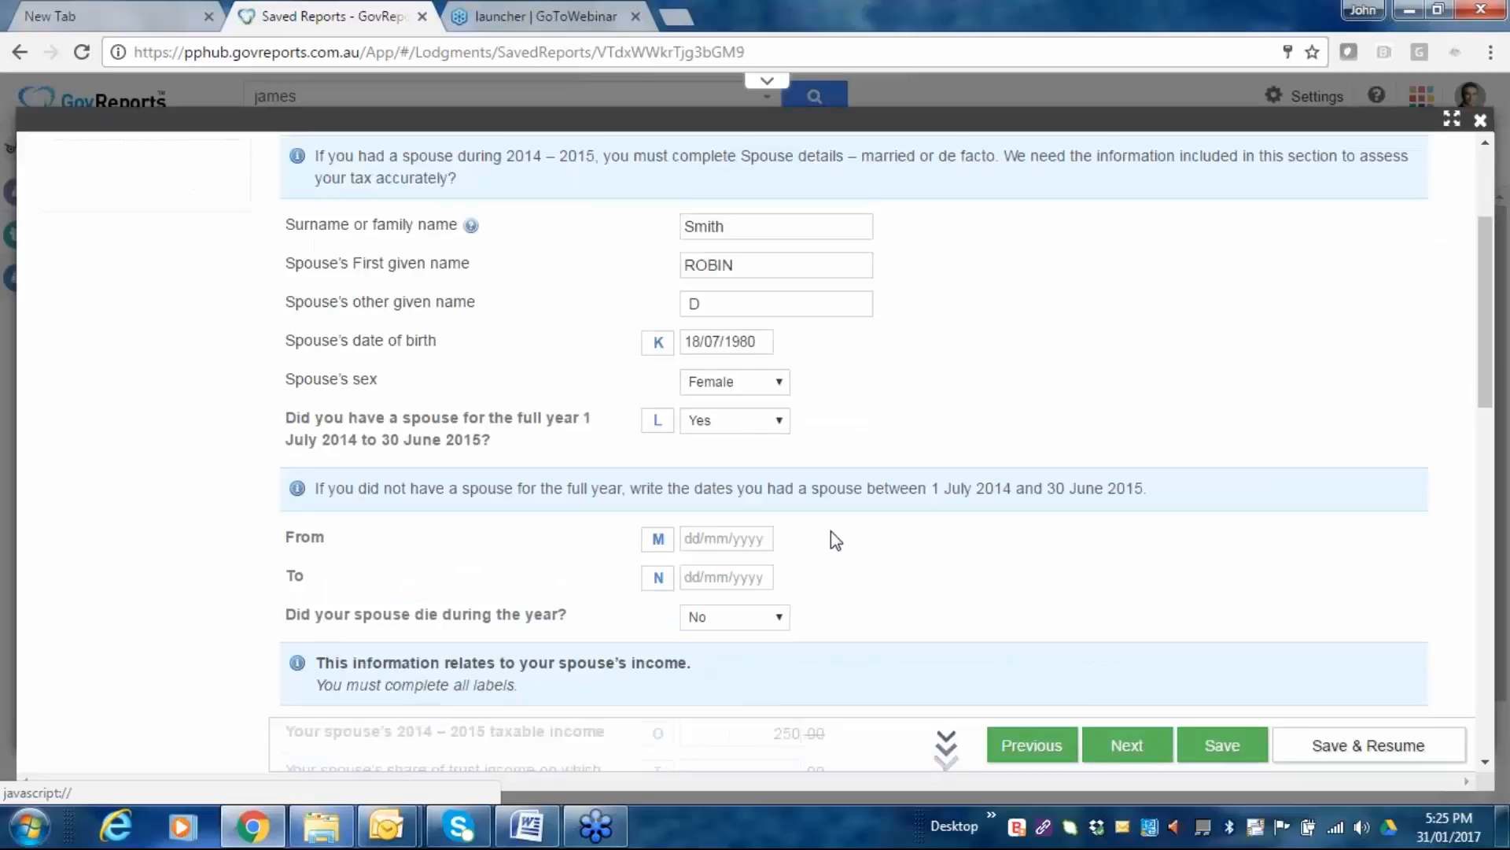
{"action": "scroll", "coordinate": [836, 541], "scroll_direction": "down", "scroll_amount": 4}
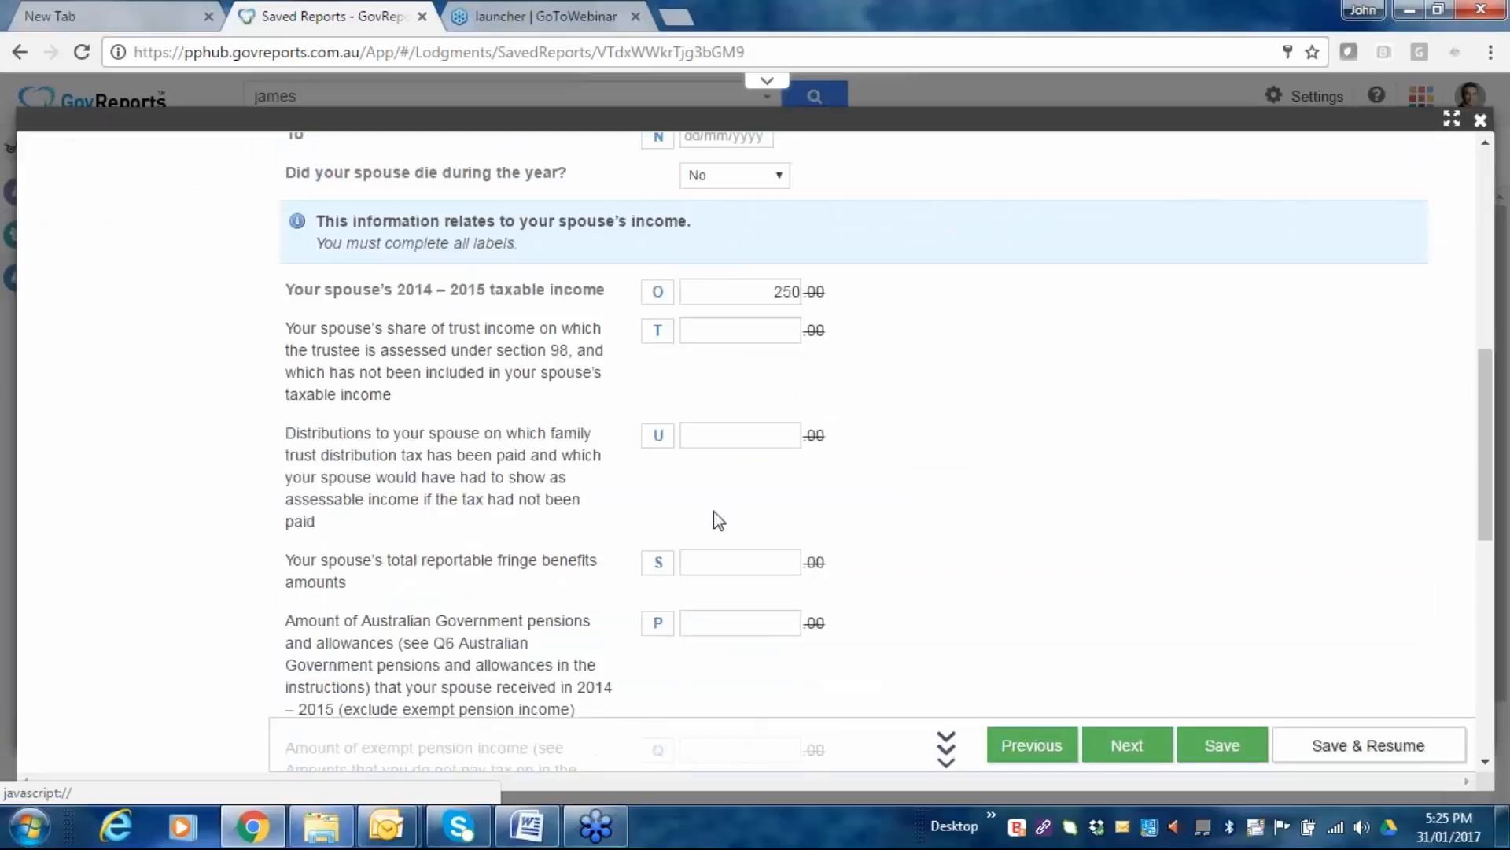
{"action": "left_click", "coordinate": [1136, 752]}
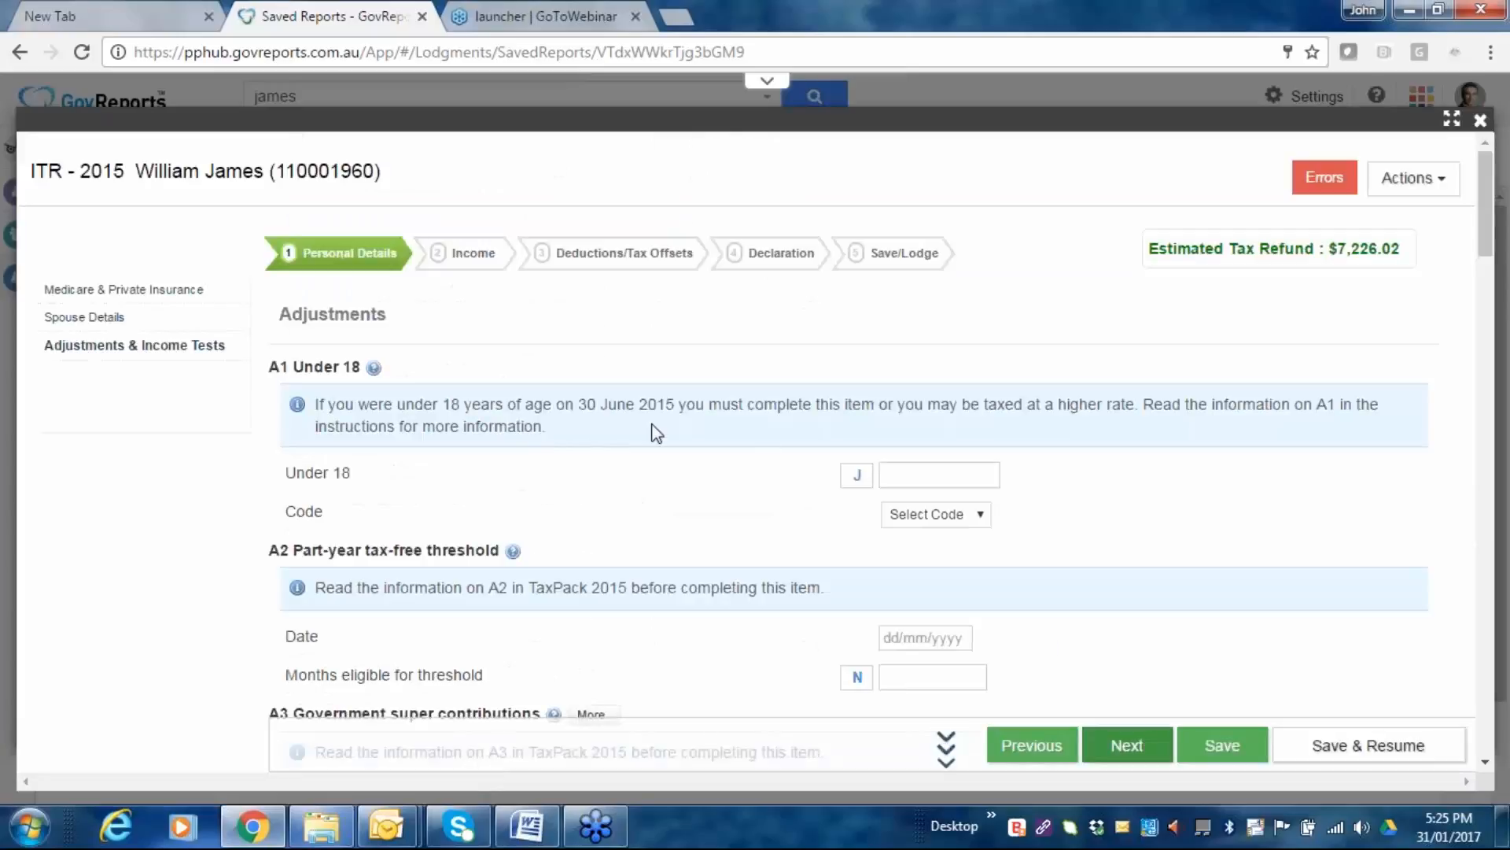
Review Adjustments & Income Tests down to the ELS validation totals and continue to Income.
{"action": "scroll", "coordinate": [904, 465], "scroll_direction": "down", "scroll_amount": 2}
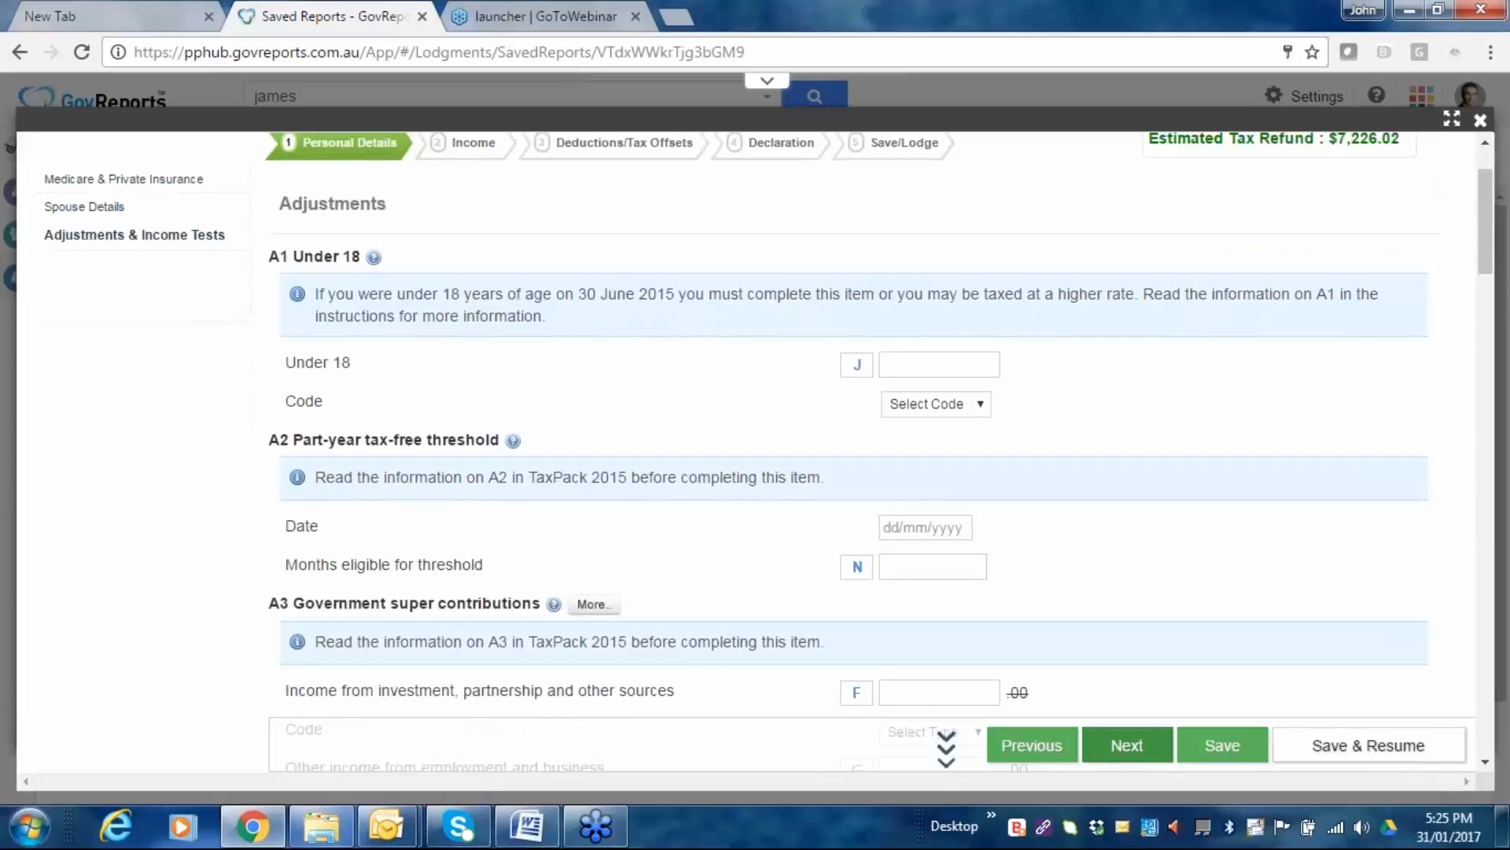
{"action": "scroll", "coordinate": [865, 448], "scroll_direction": "down", "scroll_amount": 4}
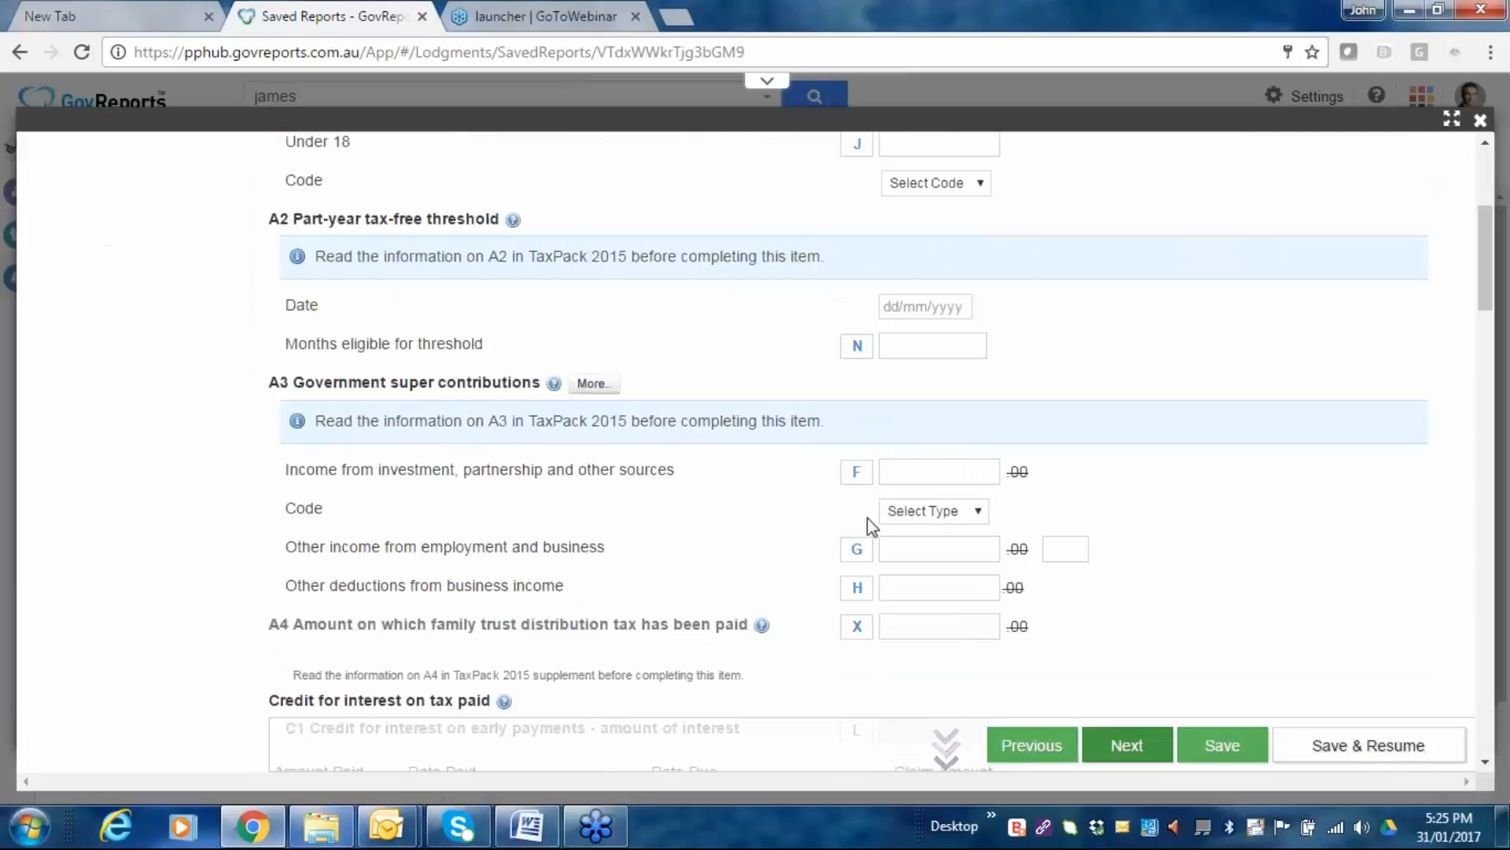
{"action": "scroll", "coordinate": [869, 524], "scroll_direction": "down", "scroll_amount": 2}
{"action": "scroll", "coordinate": [871, 525], "scroll_direction": "down", "scroll_amount": 15}
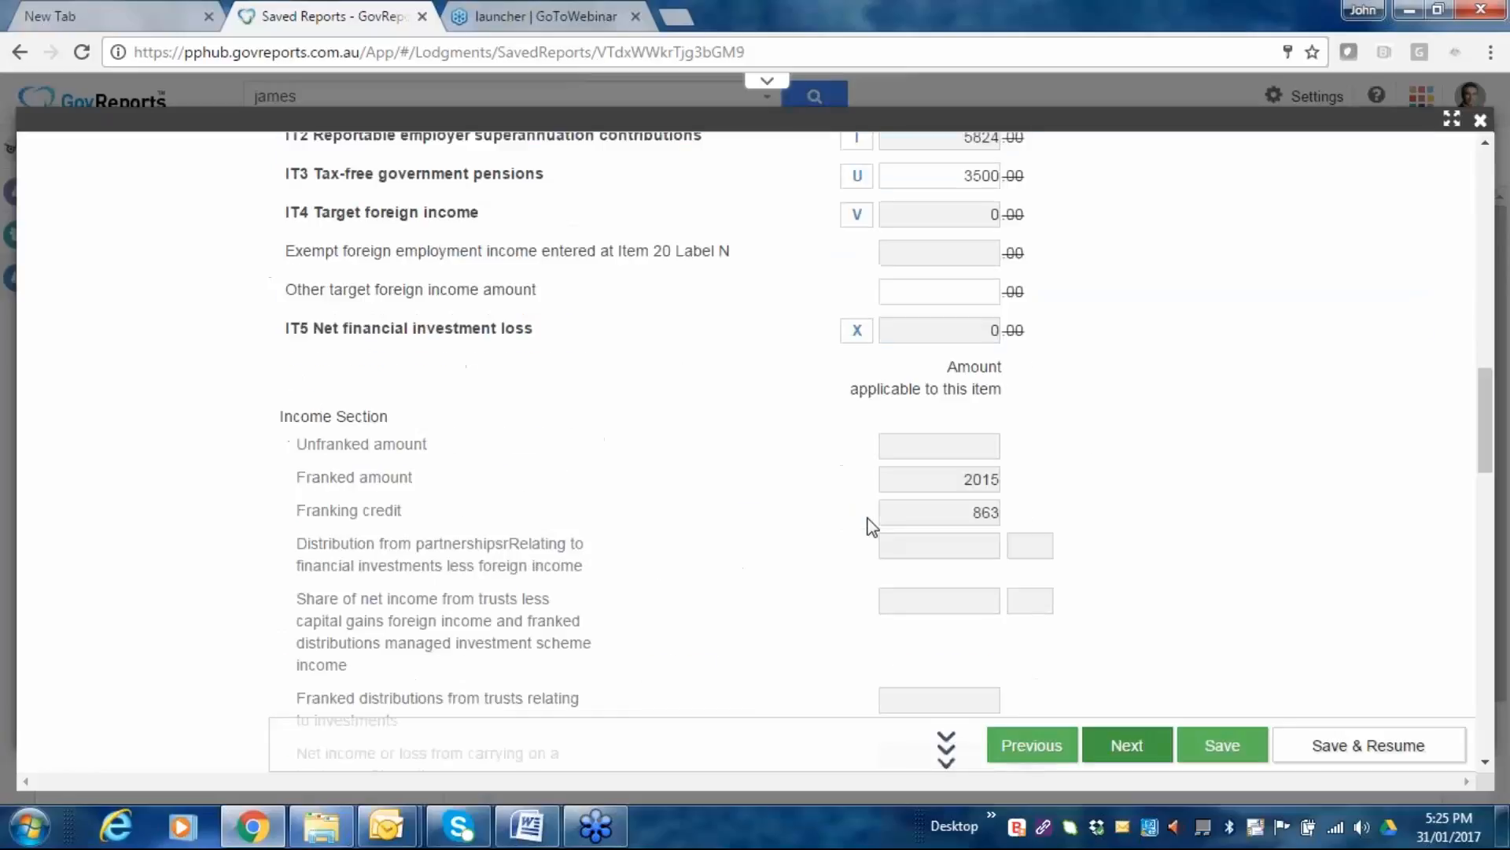
{"action": "scroll", "coordinate": [872, 525], "scroll_direction": "down", "scroll_amount": 8}
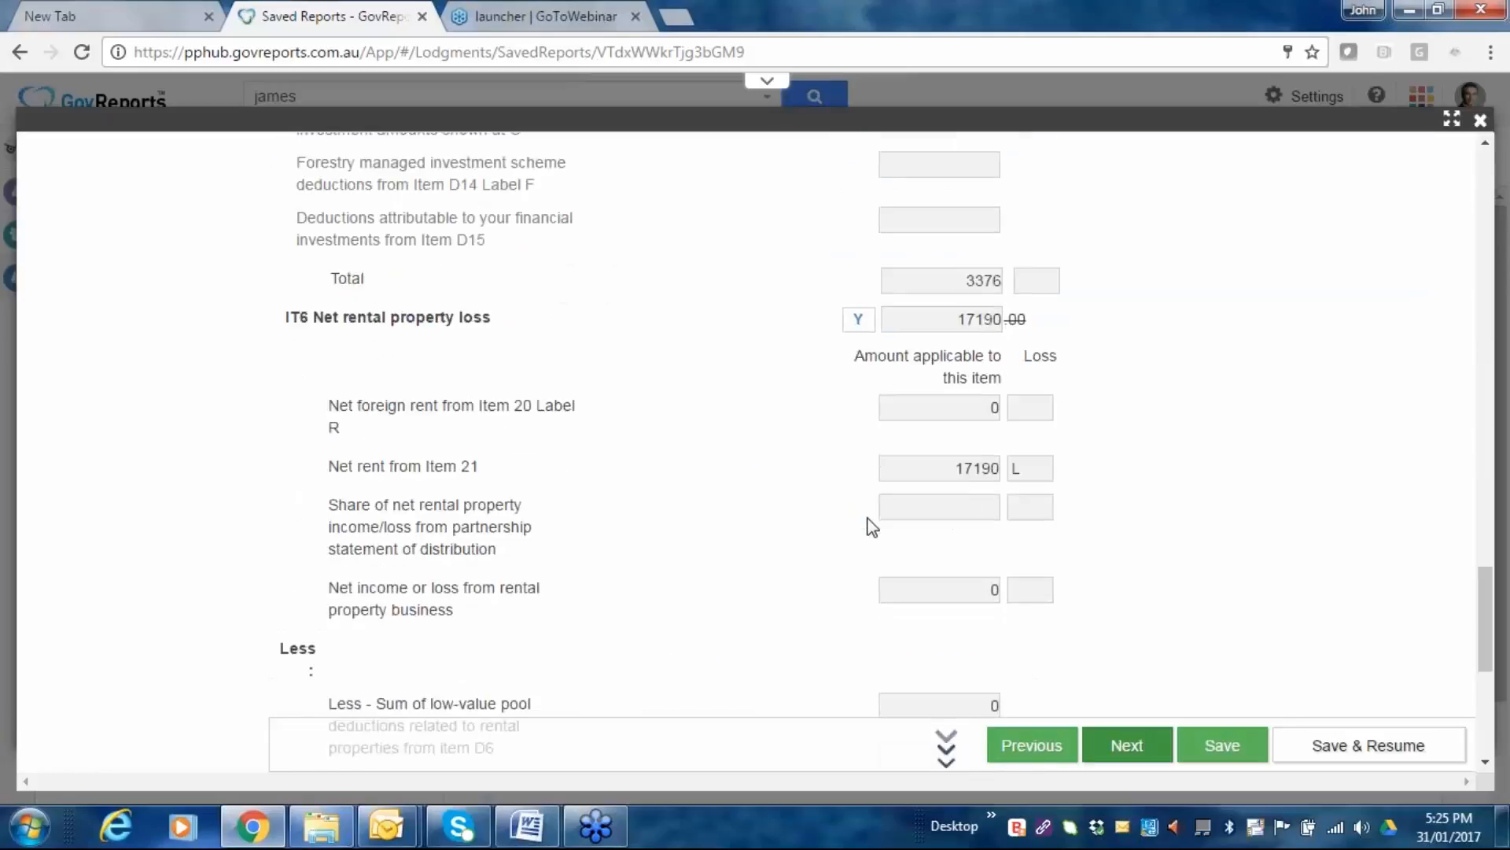
{"action": "scroll", "coordinate": [871, 525], "scroll_direction": "down", "scroll_amount": 6}
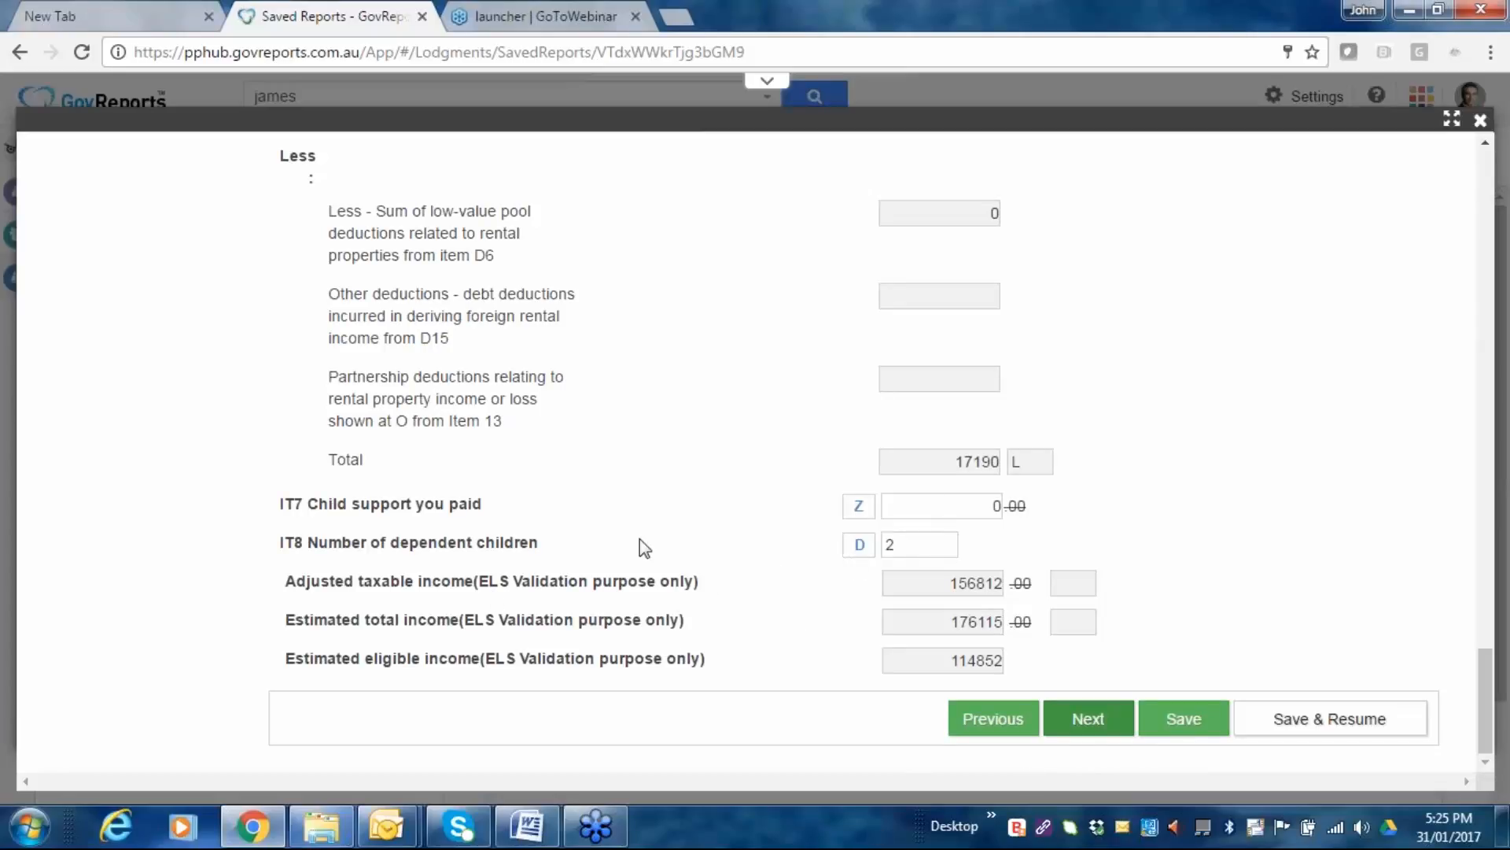
{"action": "mouse_move", "coordinate": [584, 826]}
{"action": "left_click", "coordinate": [1100, 720]}
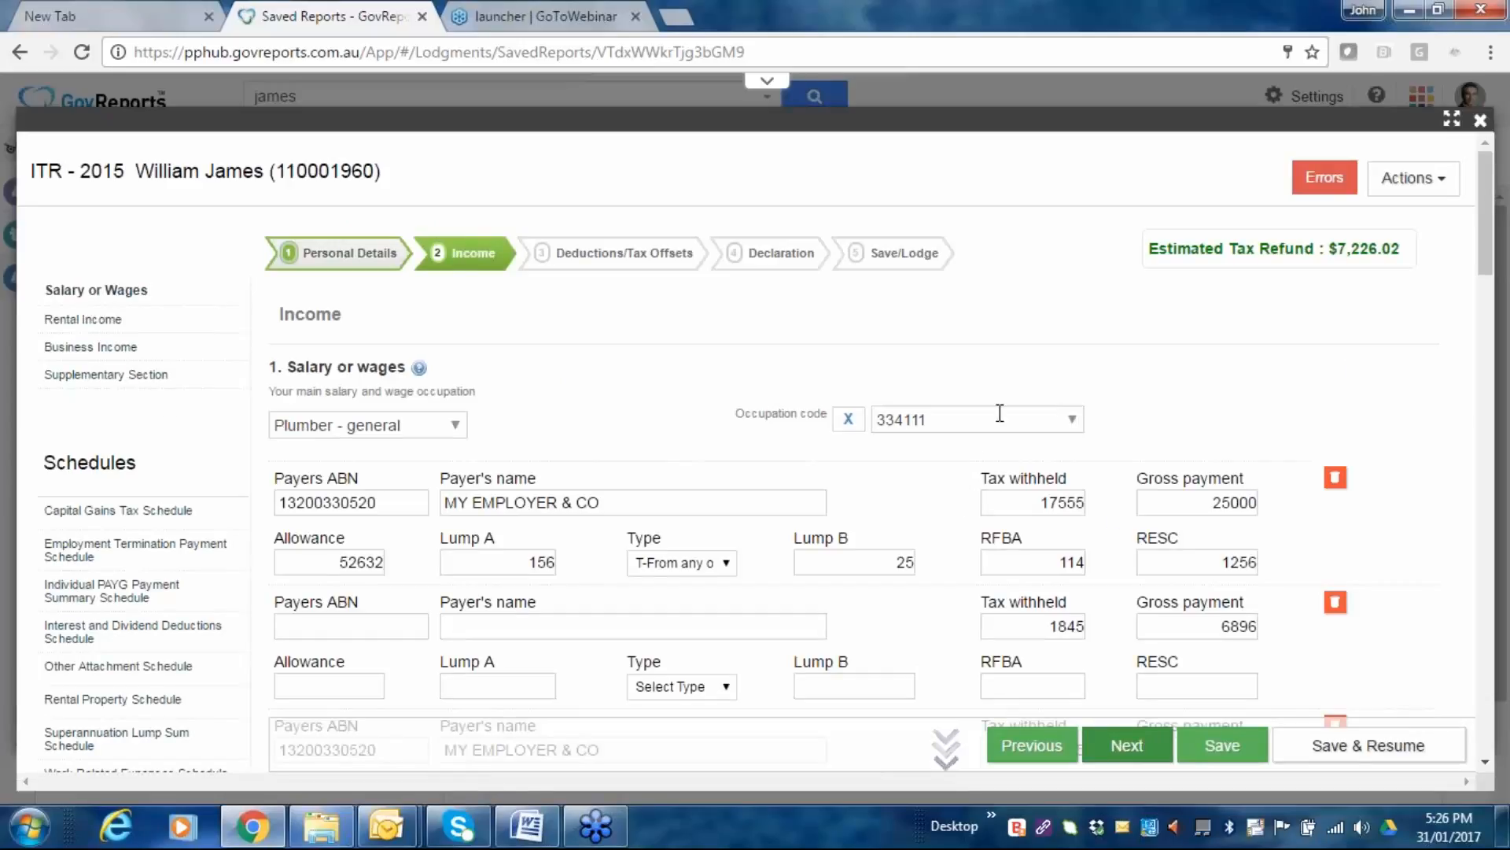
Scroll to item 1 Salary or wages showing payers with 25000, 6896 and 24500.
{"action": "scroll", "coordinate": [998, 418], "scroll_direction": "down", "scroll_amount": 2}
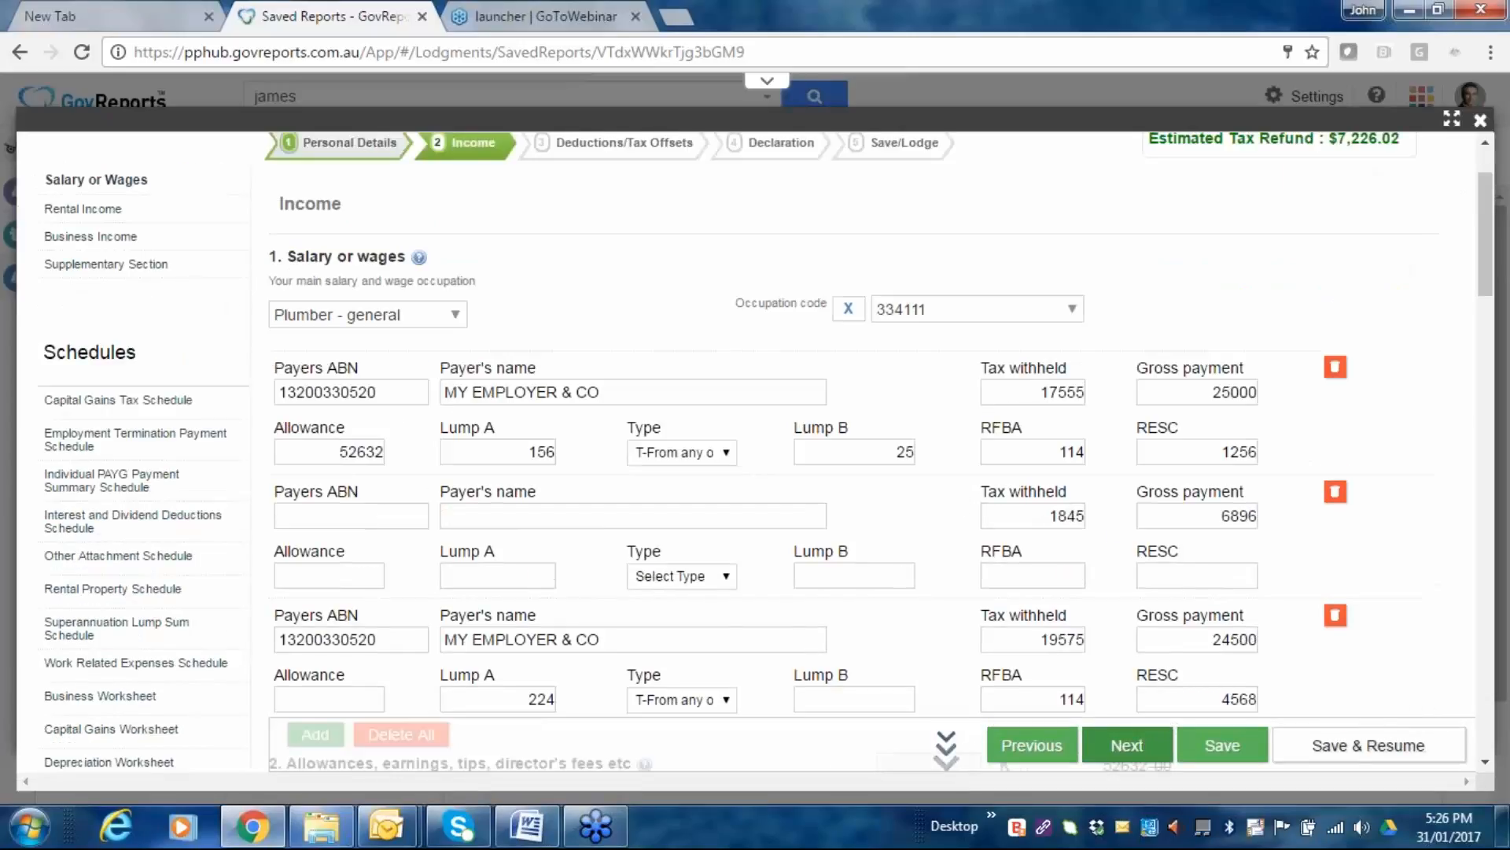
{"action": "scroll", "coordinate": [865, 440], "scroll_direction": "down", "scroll_amount": 4}
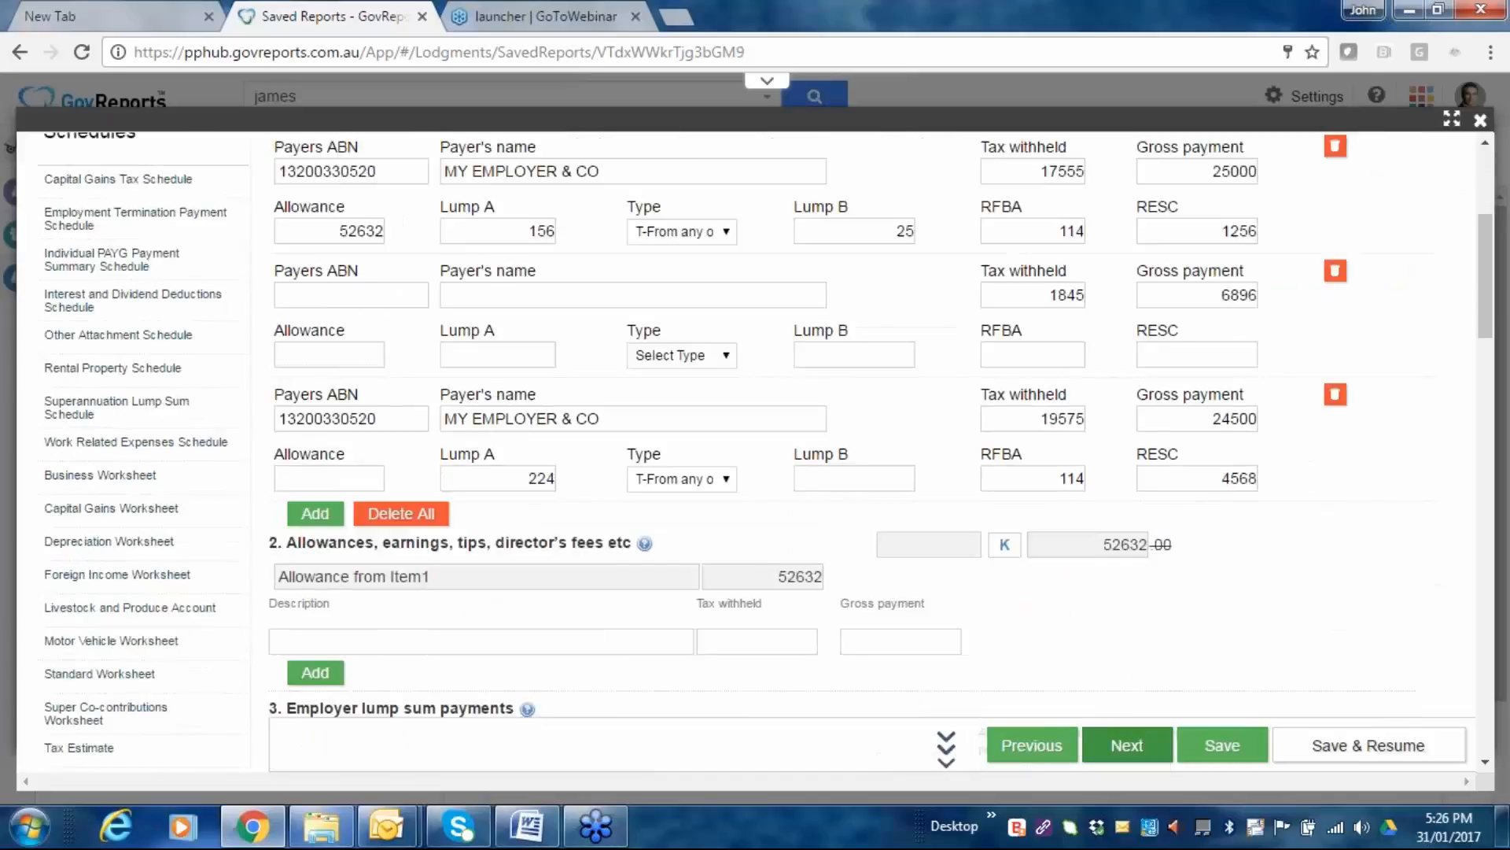
{"action": "scroll", "coordinate": [1080, 324], "scroll_direction": "down", "scroll_amount": 8}
{"action": "scroll", "coordinate": [1080, 324], "scroll_direction": "down", "scroll_amount": 8}
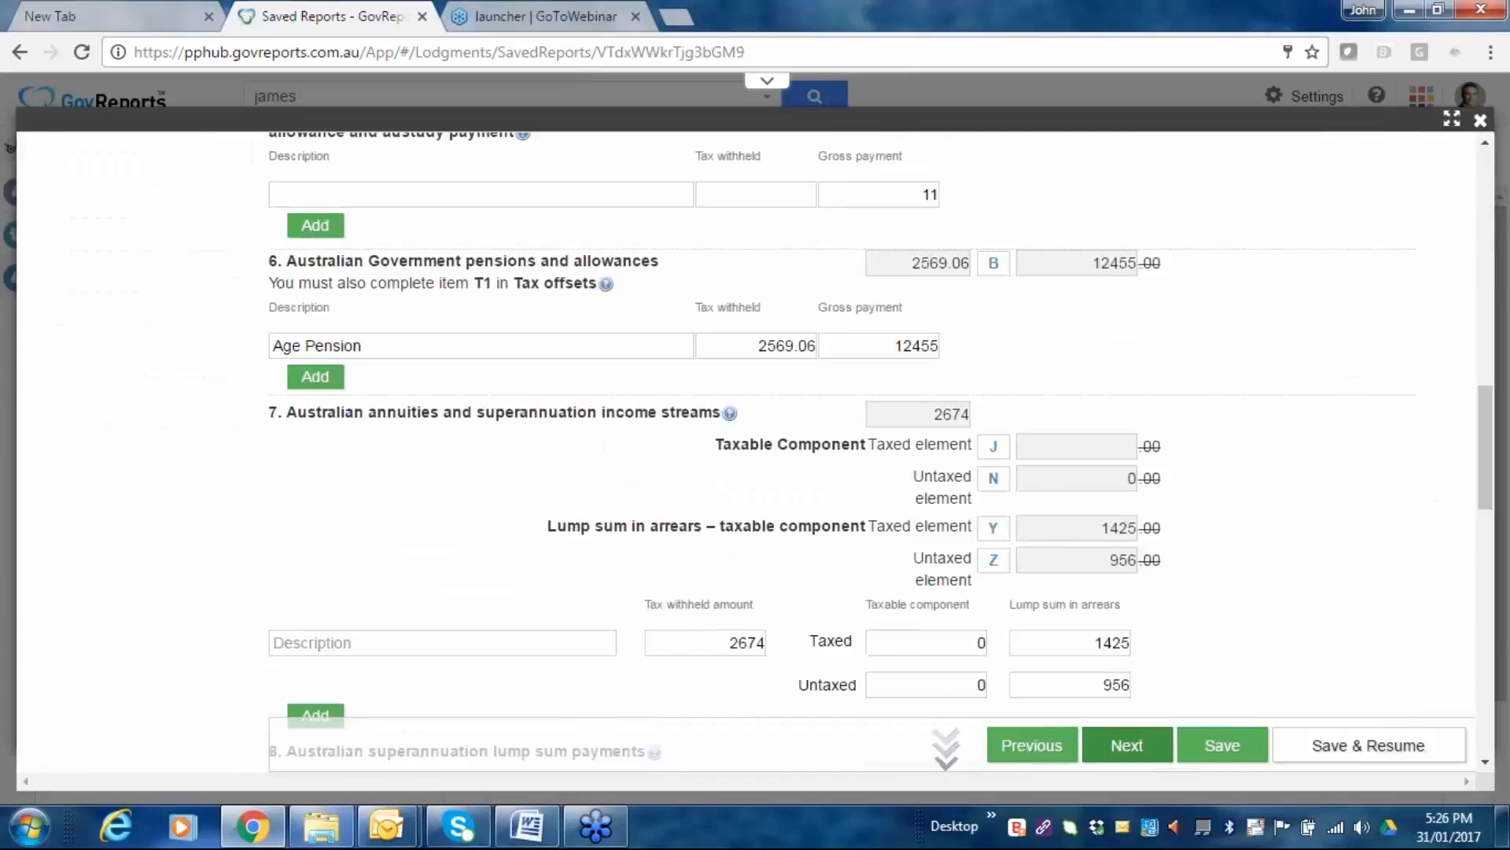
{"action": "scroll", "coordinate": [1033, 269], "scroll_direction": "down", "scroll_amount": 2}
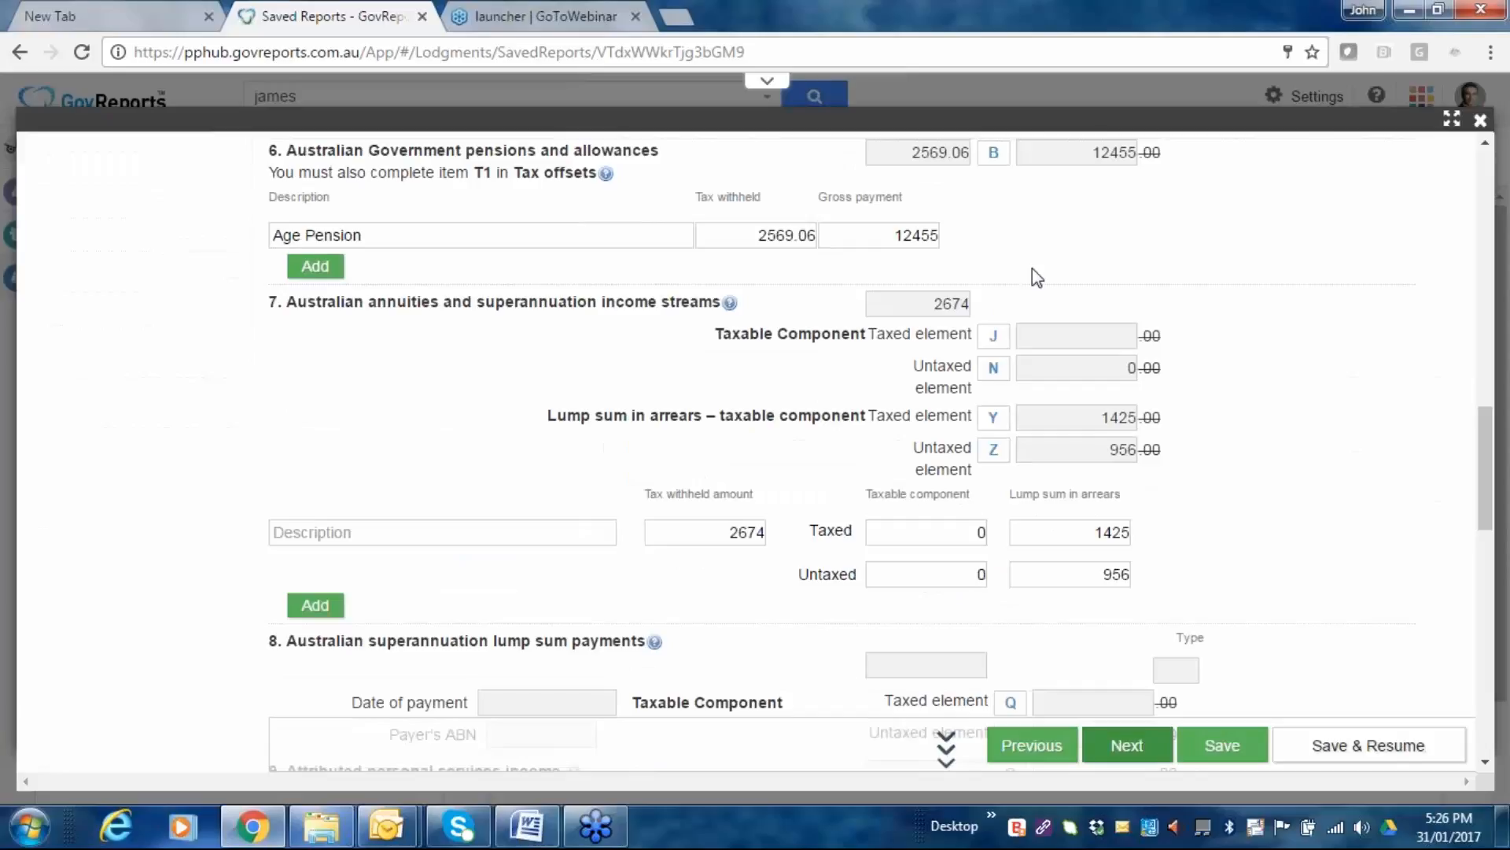
{"action": "scroll", "coordinate": [1032, 271], "scroll_direction": "down", "scroll_amount": 15}
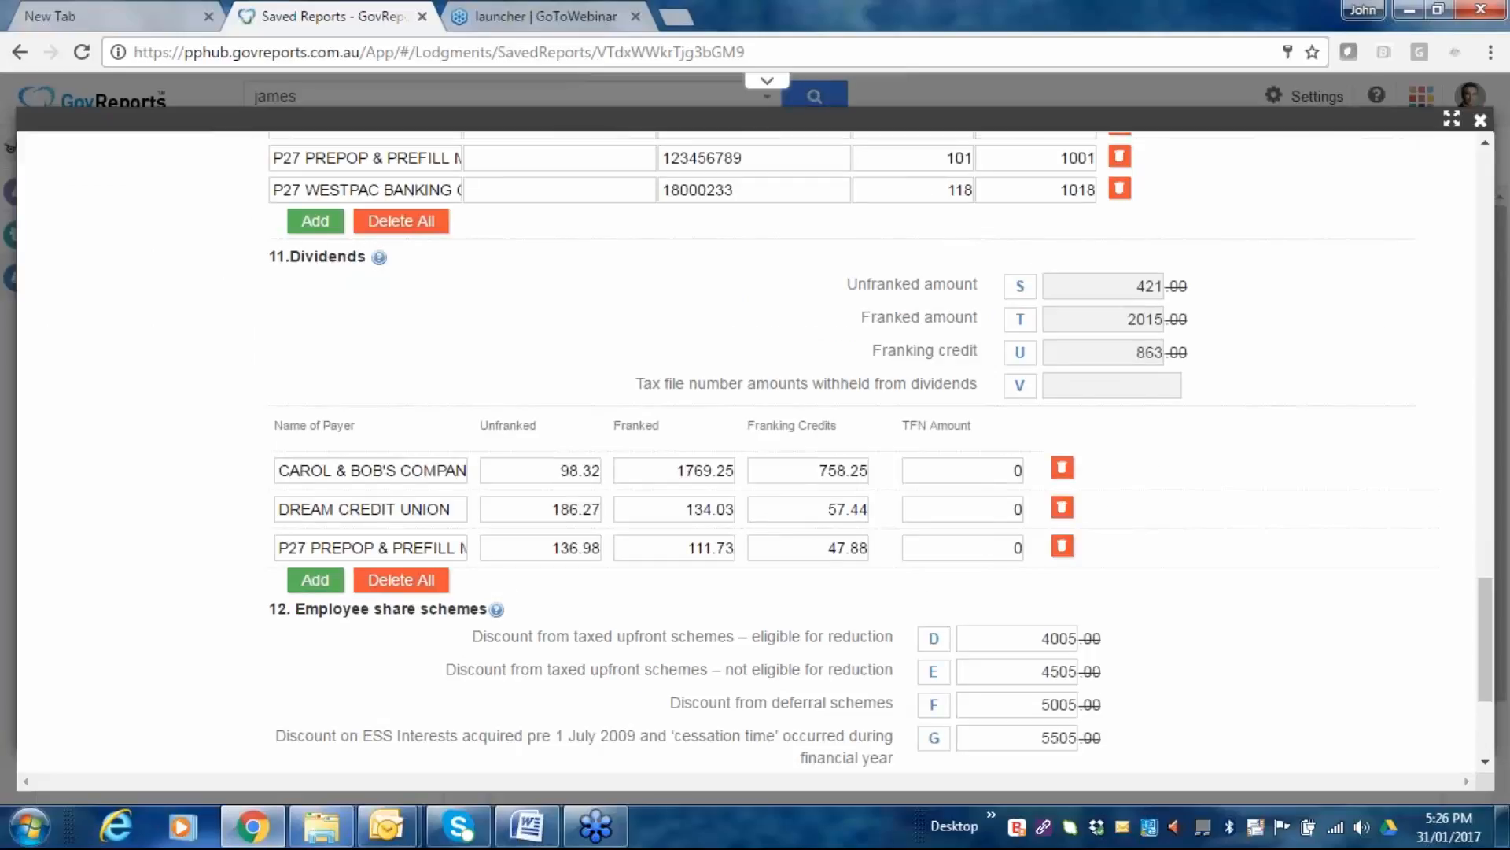
{"action": "scroll", "coordinate": [755, 448], "scroll_direction": "up", "scroll_amount": 8}
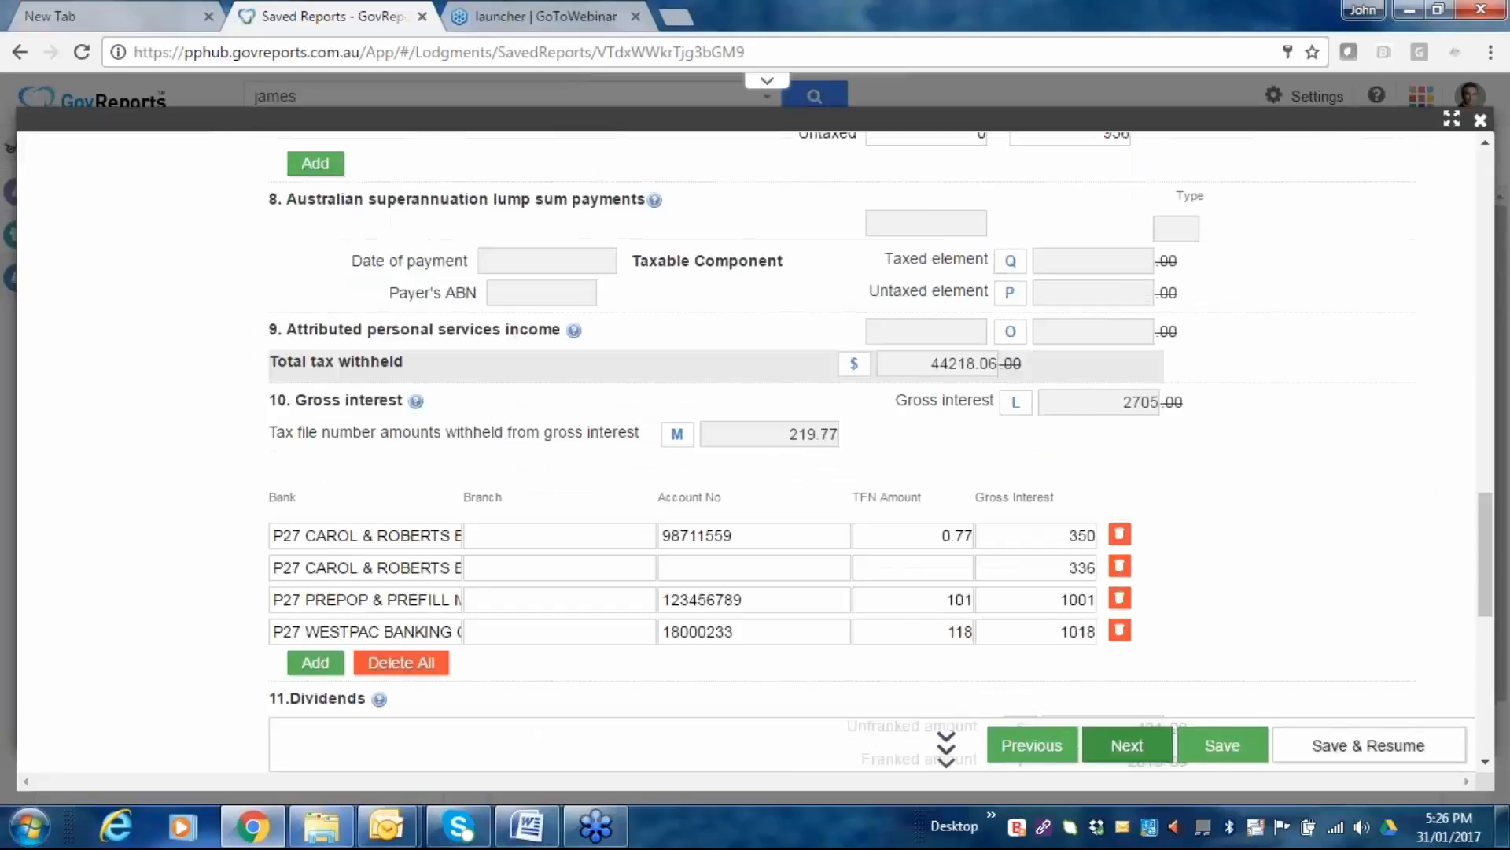
{"action": "scroll", "coordinate": [756, 448], "scroll_direction": "up", "scroll_amount": 12}
{"action": "scroll", "coordinate": [120, 343], "scroll_direction": "up", "scroll_amount": 8}
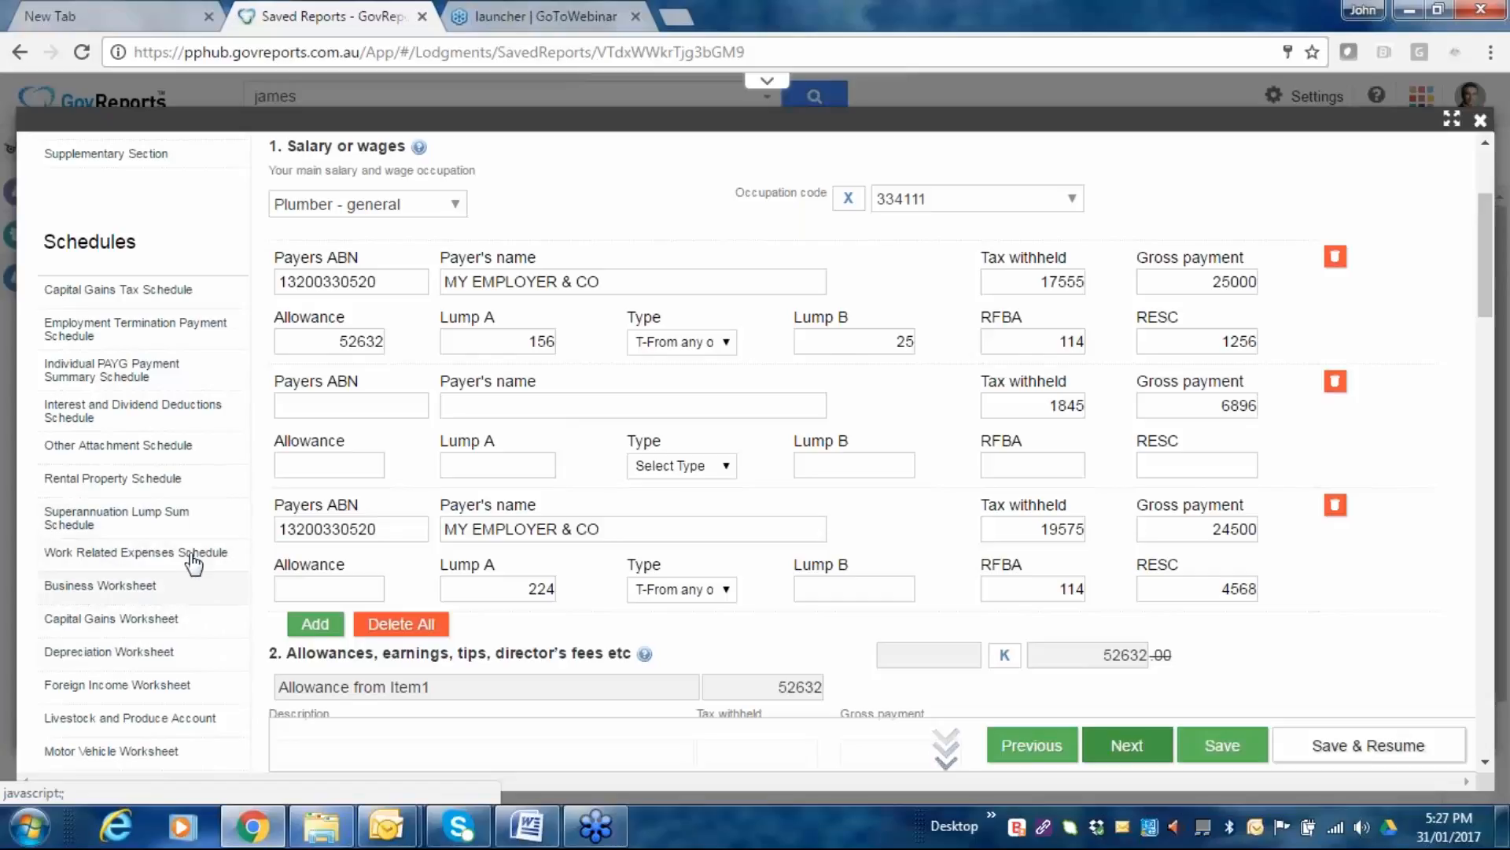
{"action": "scroll", "coordinate": [173, 497], "scroll_direction": "down", "scroll_amount": 2}
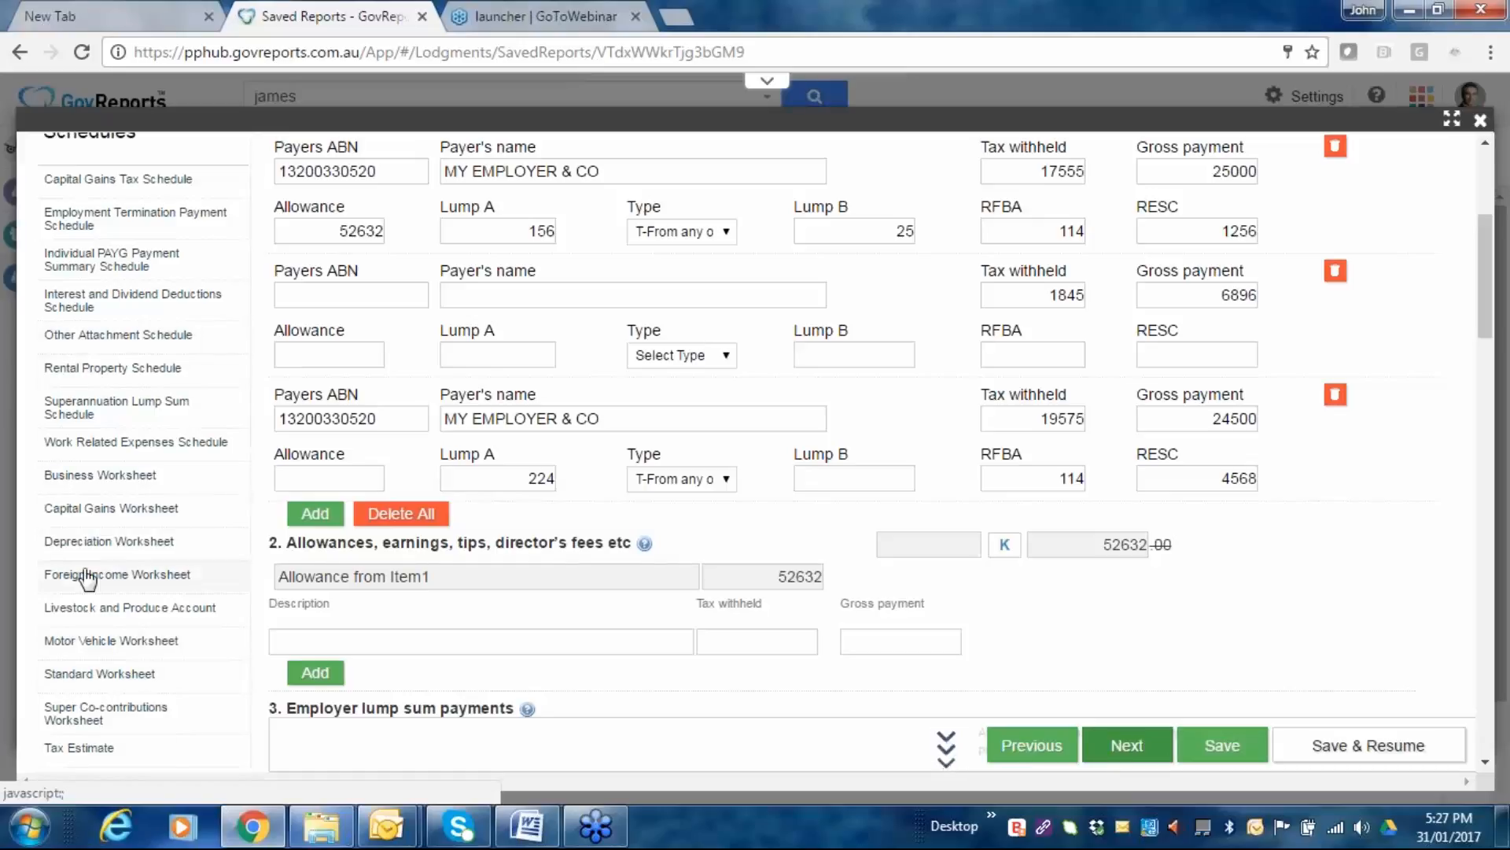
Open the 123 Test Street rental property schedule for editing and review its income and expenses.
{"action": "left_click", "coordinate": [106, 375]}
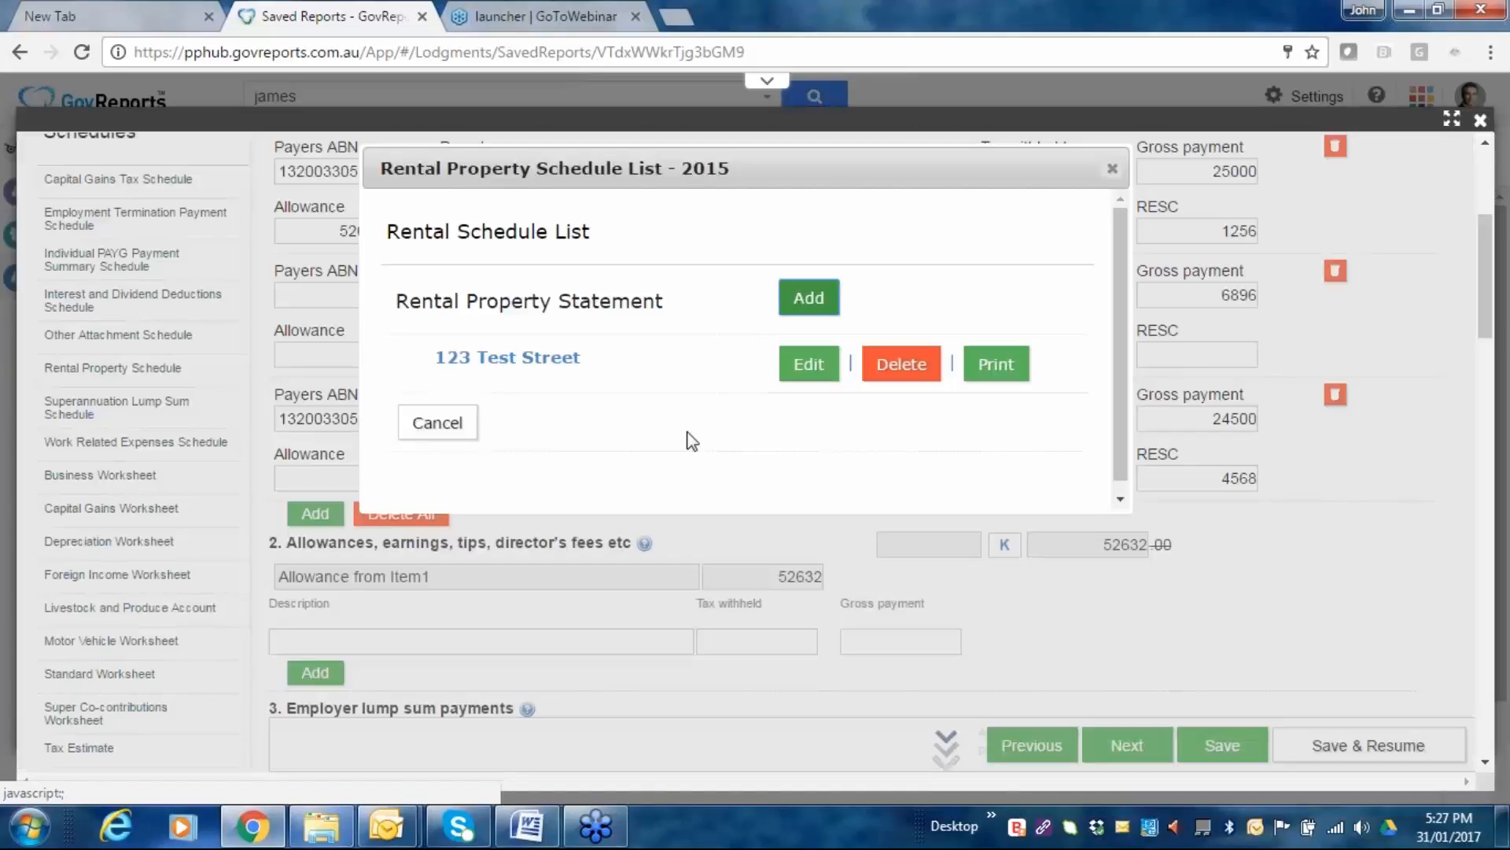
{"action": "left_click", "coordinate": [808, 364]}
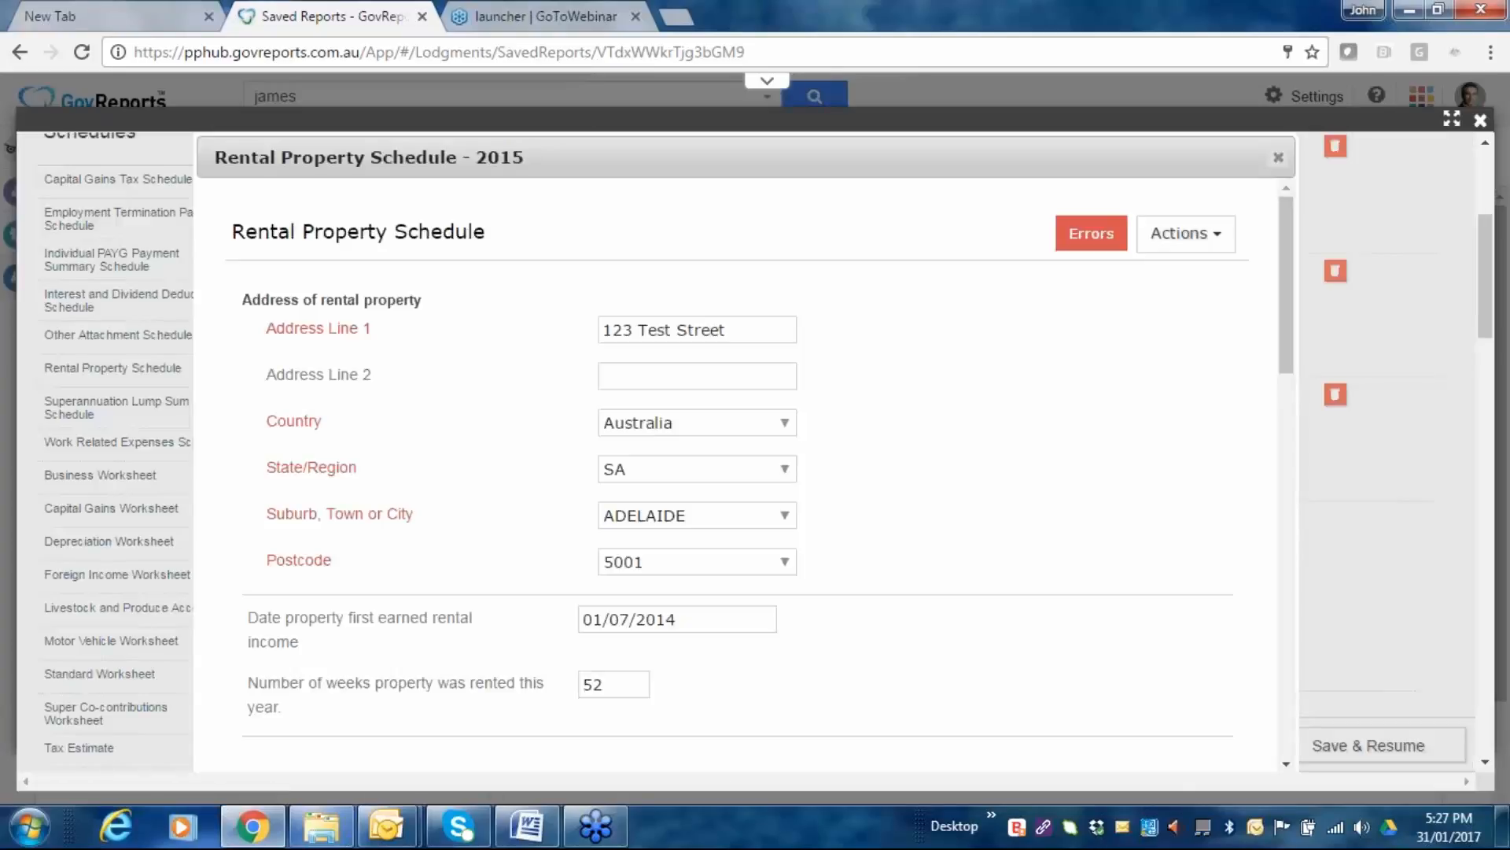
{"action": "scroll", "coordinate": [472, 332], "scroll_direction": "down", "scroll_amount": 2}
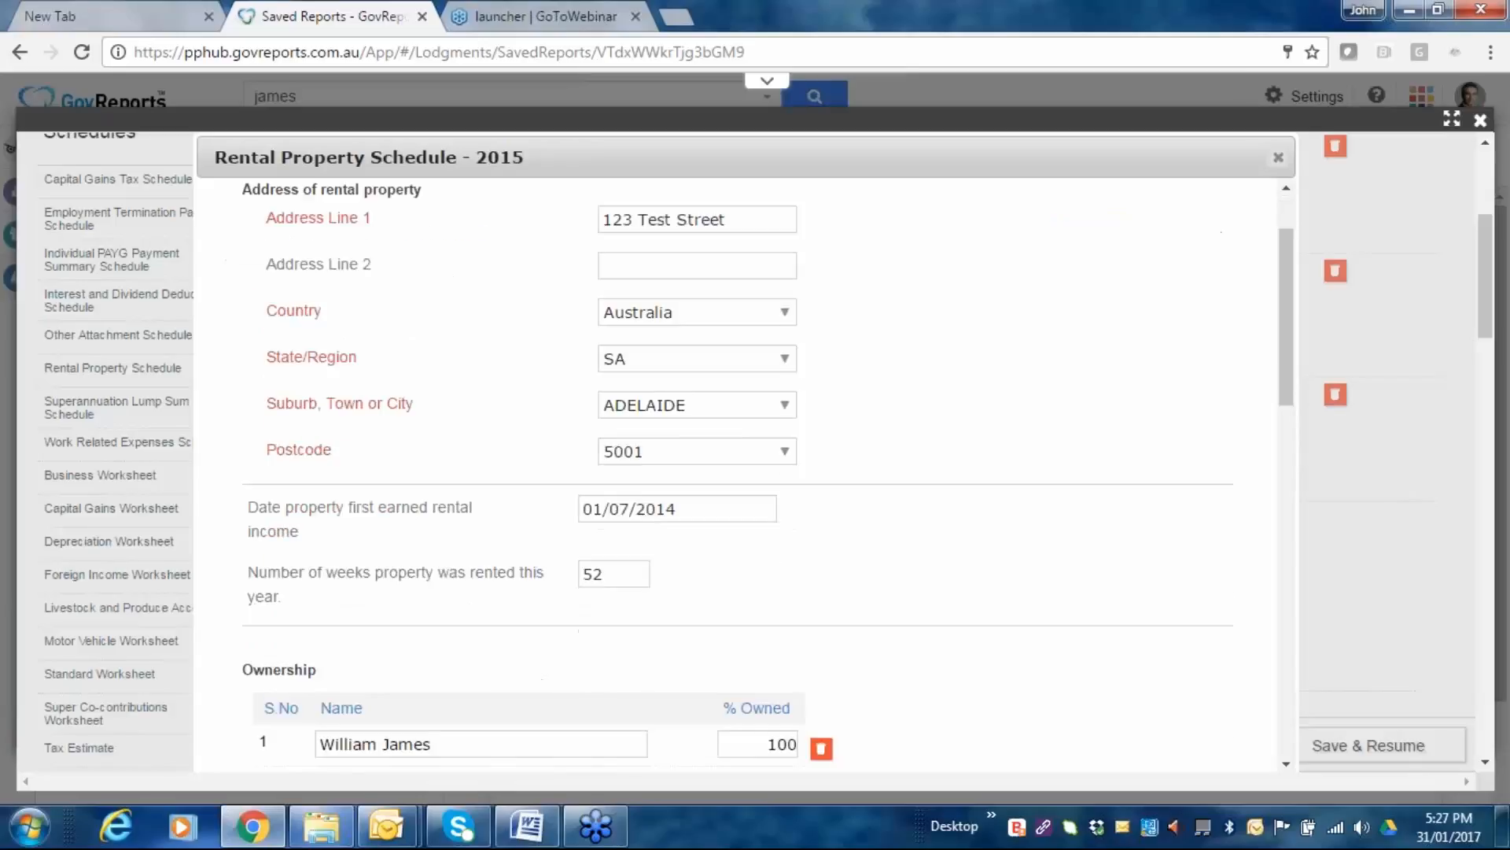
{"action": "scroll", "coordinate": [712, 402], "scroll_direction": "down", "scroll_amount": 2}
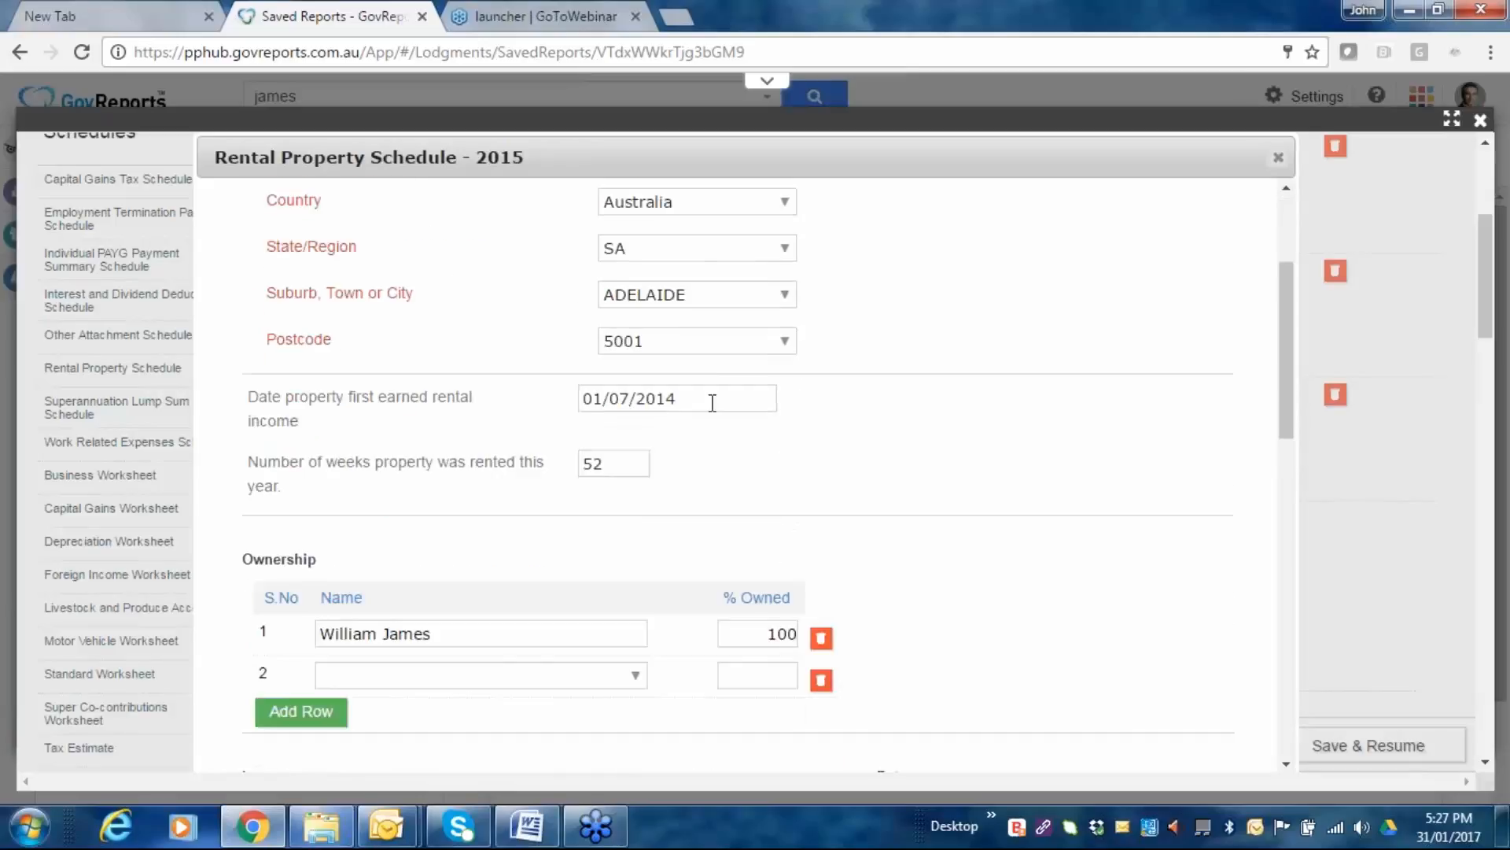
{"action": "scroll", "coordinate": [712, 402], "scroll_direction": "down", "scroll_amount": 2}
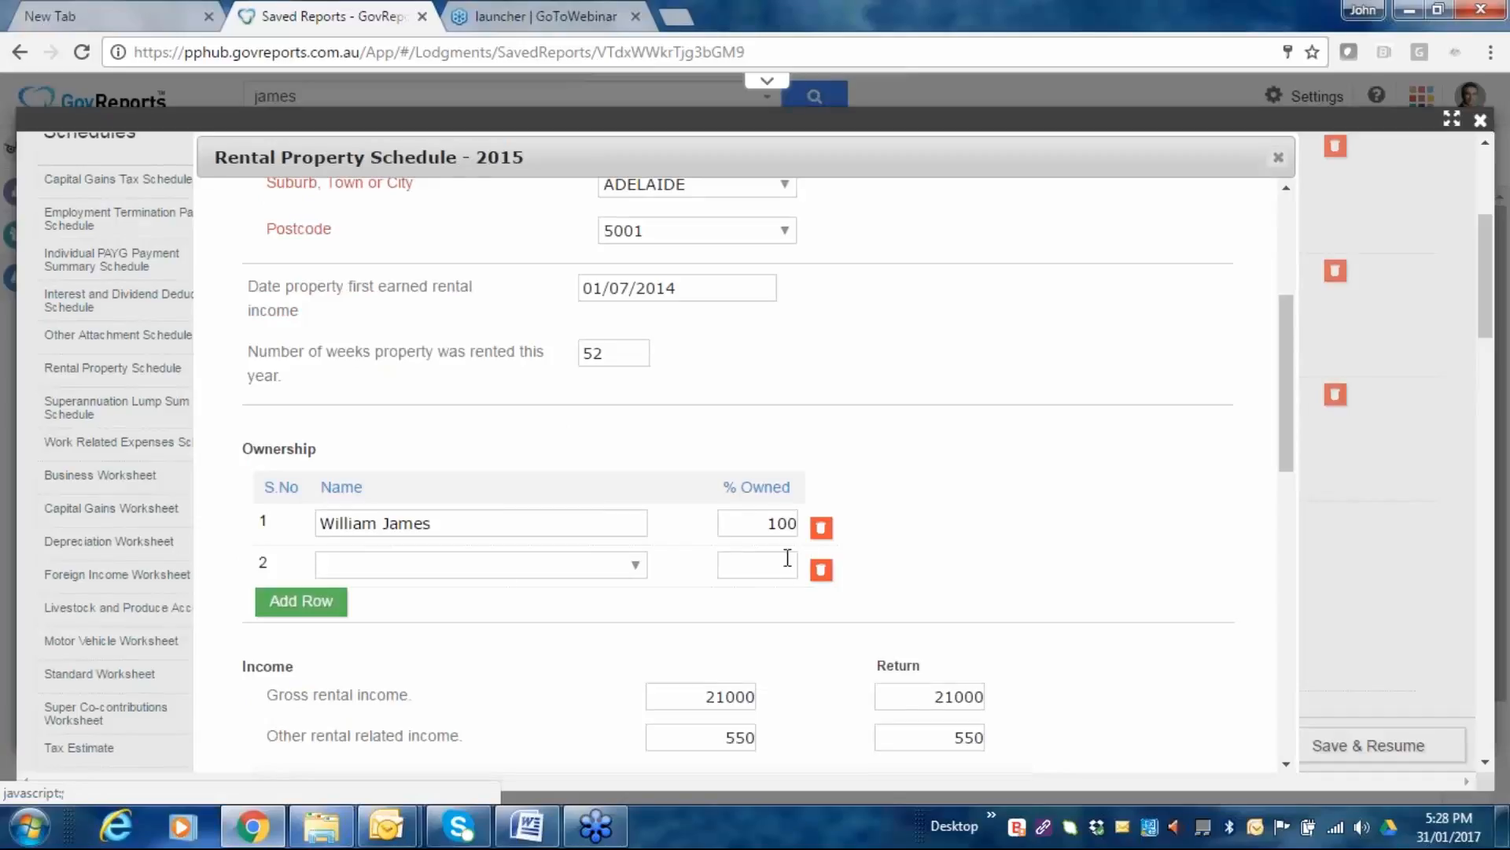
{"action": "scroll", "coordinate": [893, 504], "scroll_direction": "down", "scroll_amount": 4}
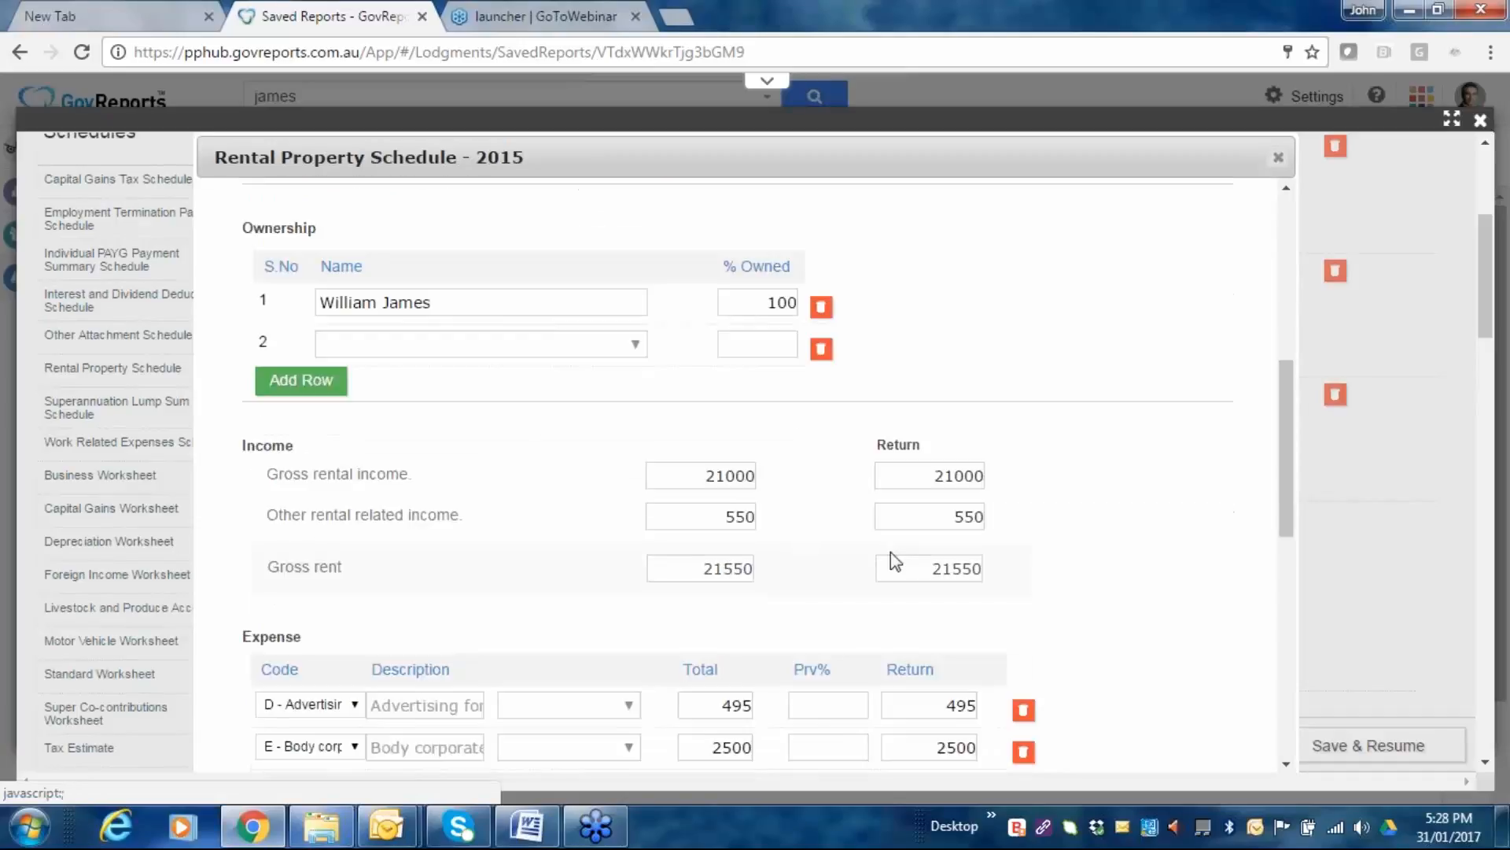
{"action": "scroll", "coordinate": [891, 551], "scroll_direction": "down", "scroll_amount": 2}
{"action": "scroll", "coordinate": [740, 472], "scroll_direction": "down", "scroll_amount": 2}
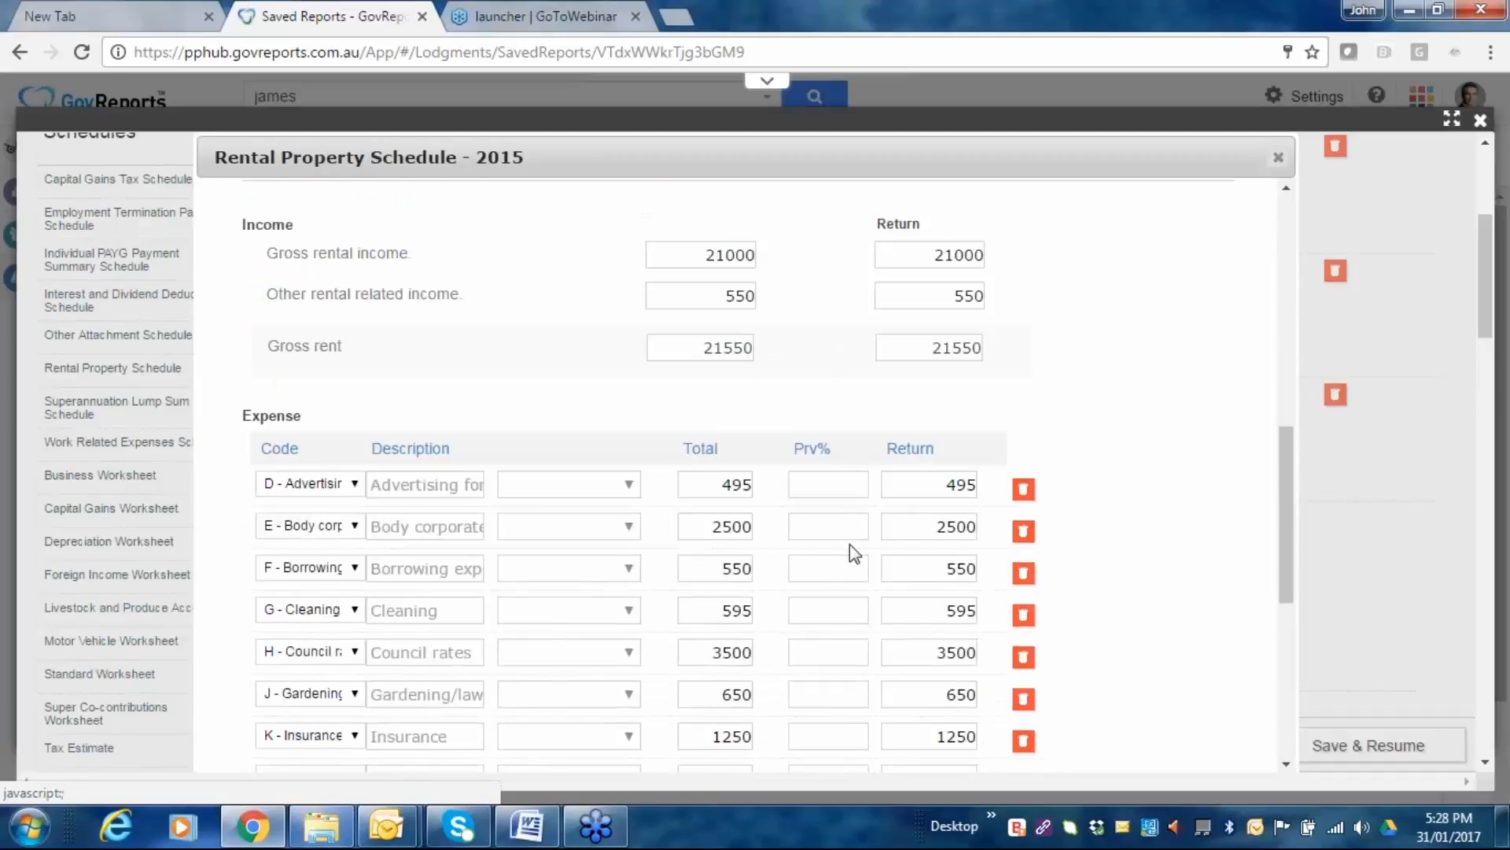
{"action": "scroll", "coordinate": [825, 536], "scroll_direction": "up", "scroll_amount": 4}
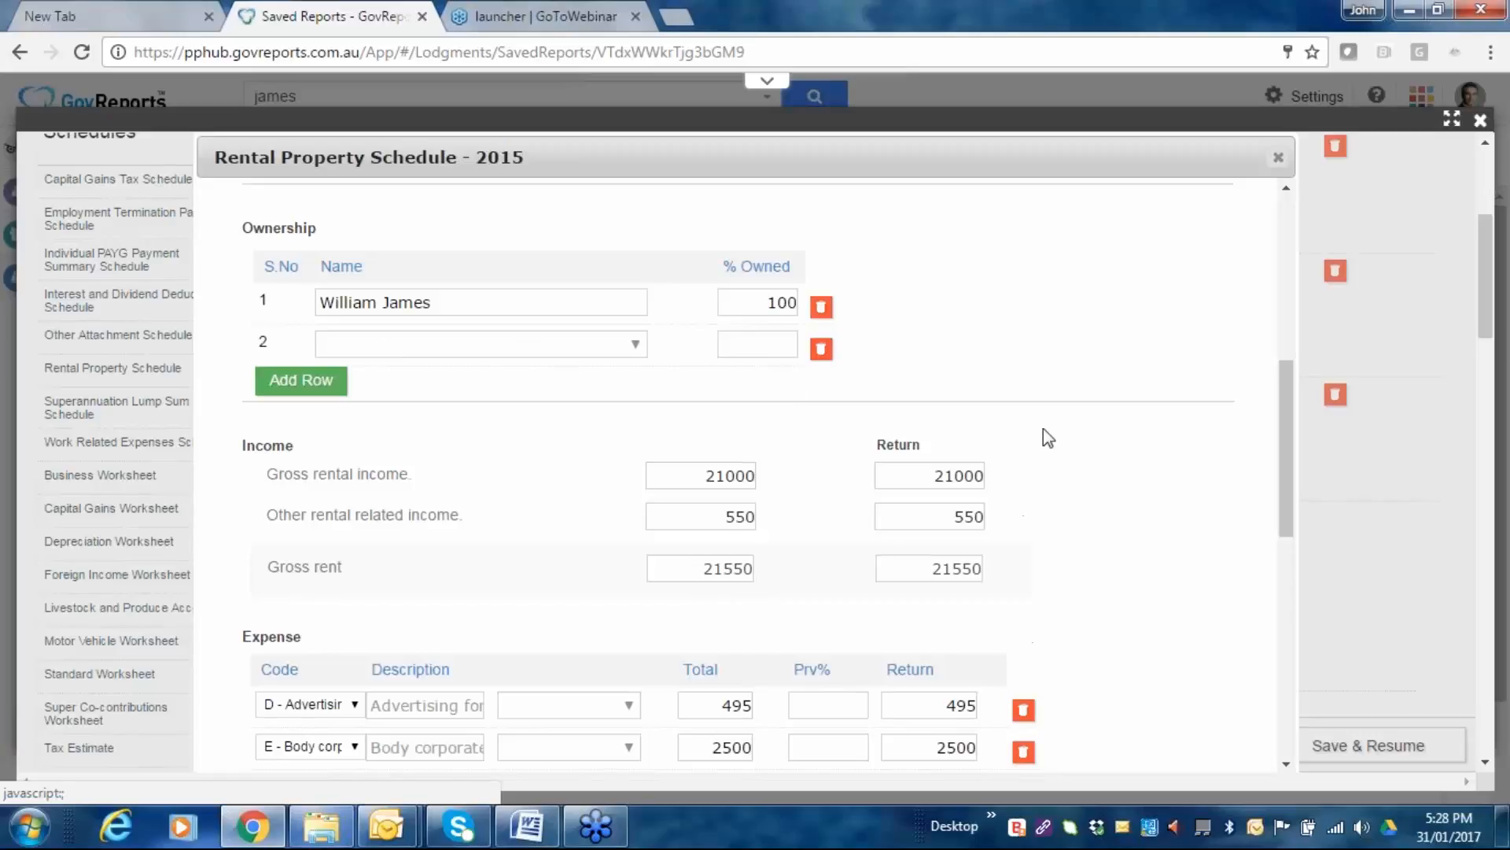
{"action": "scroll", "coordinate": [1059, 428], "scroll_direction": "down", "scroll_amount": 1}
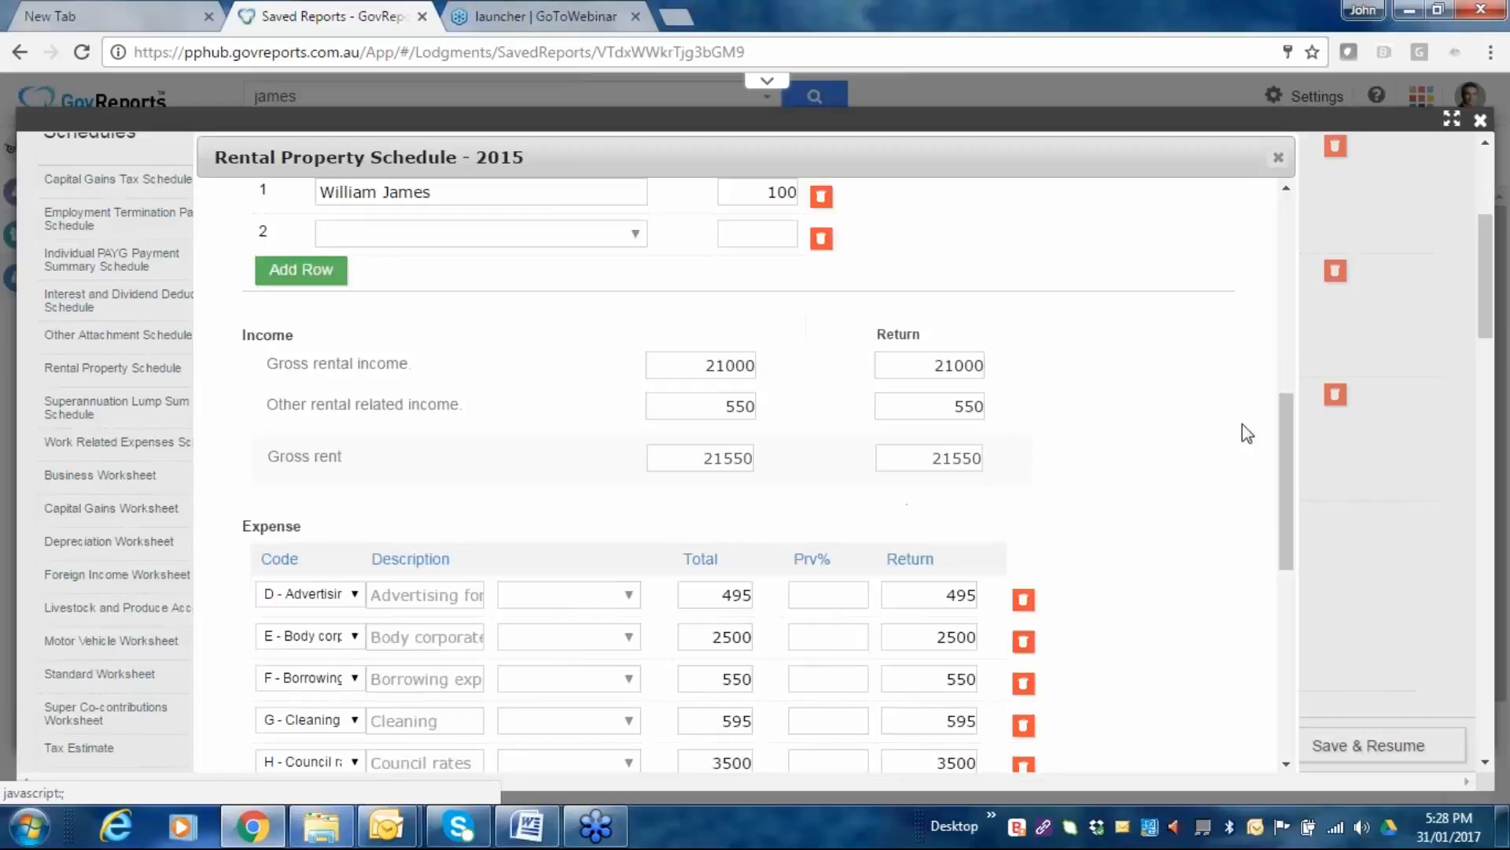
{"action": "scroll", "coordinate": [1185, 467], "scroll_direction": "down", "scroll_amount": 2}
{"action": "scroll", "coordinate": [1185, 468], "scroll_direction": "down", "scroll_amount": 2}
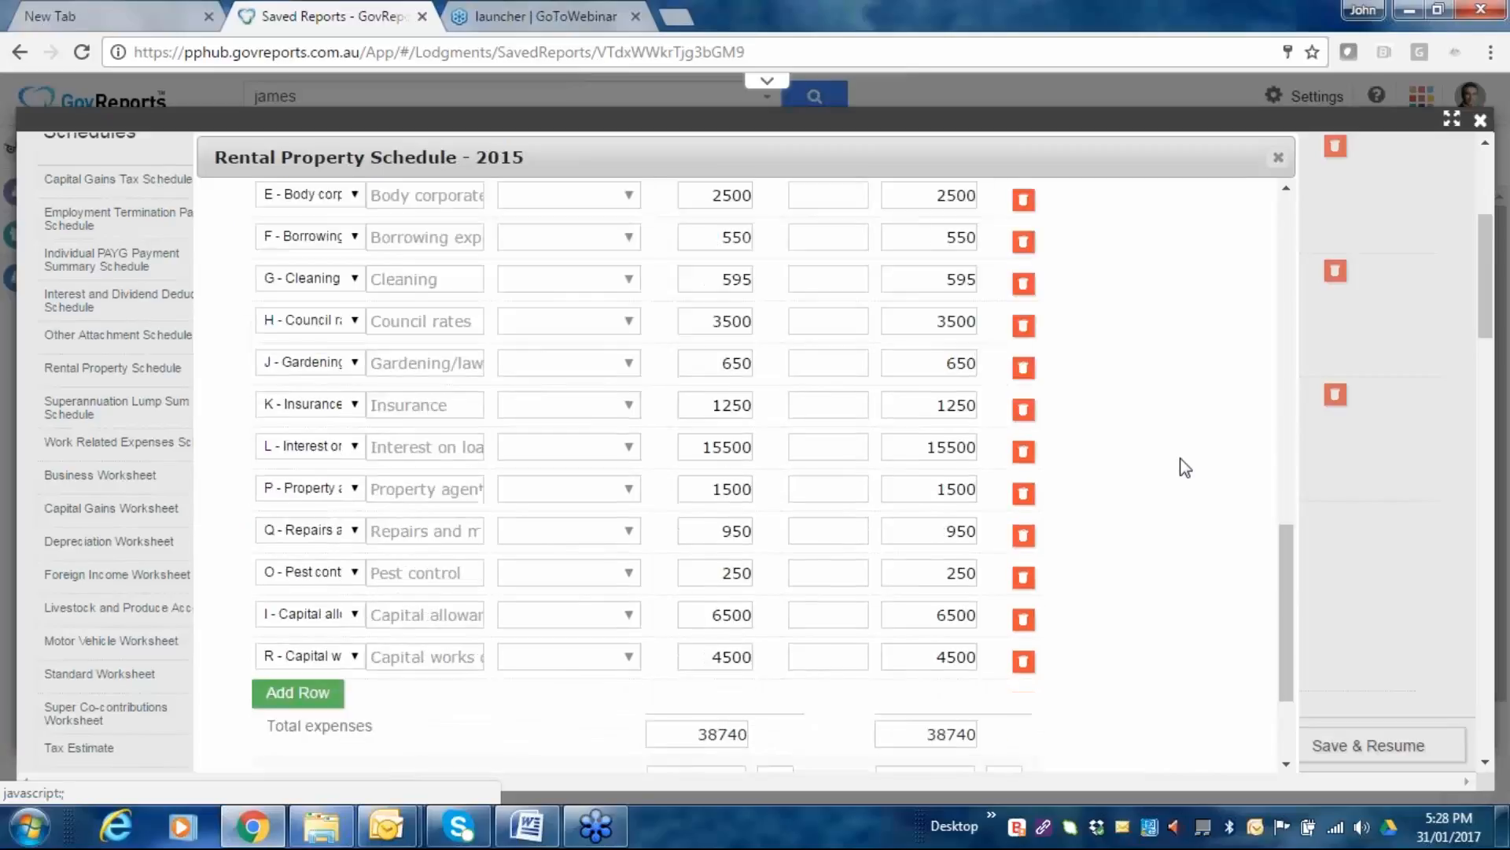
{"action": "scroll", "coordinate": [1185, 468], "scroll_direction": "down", "scroll_amount": 2}
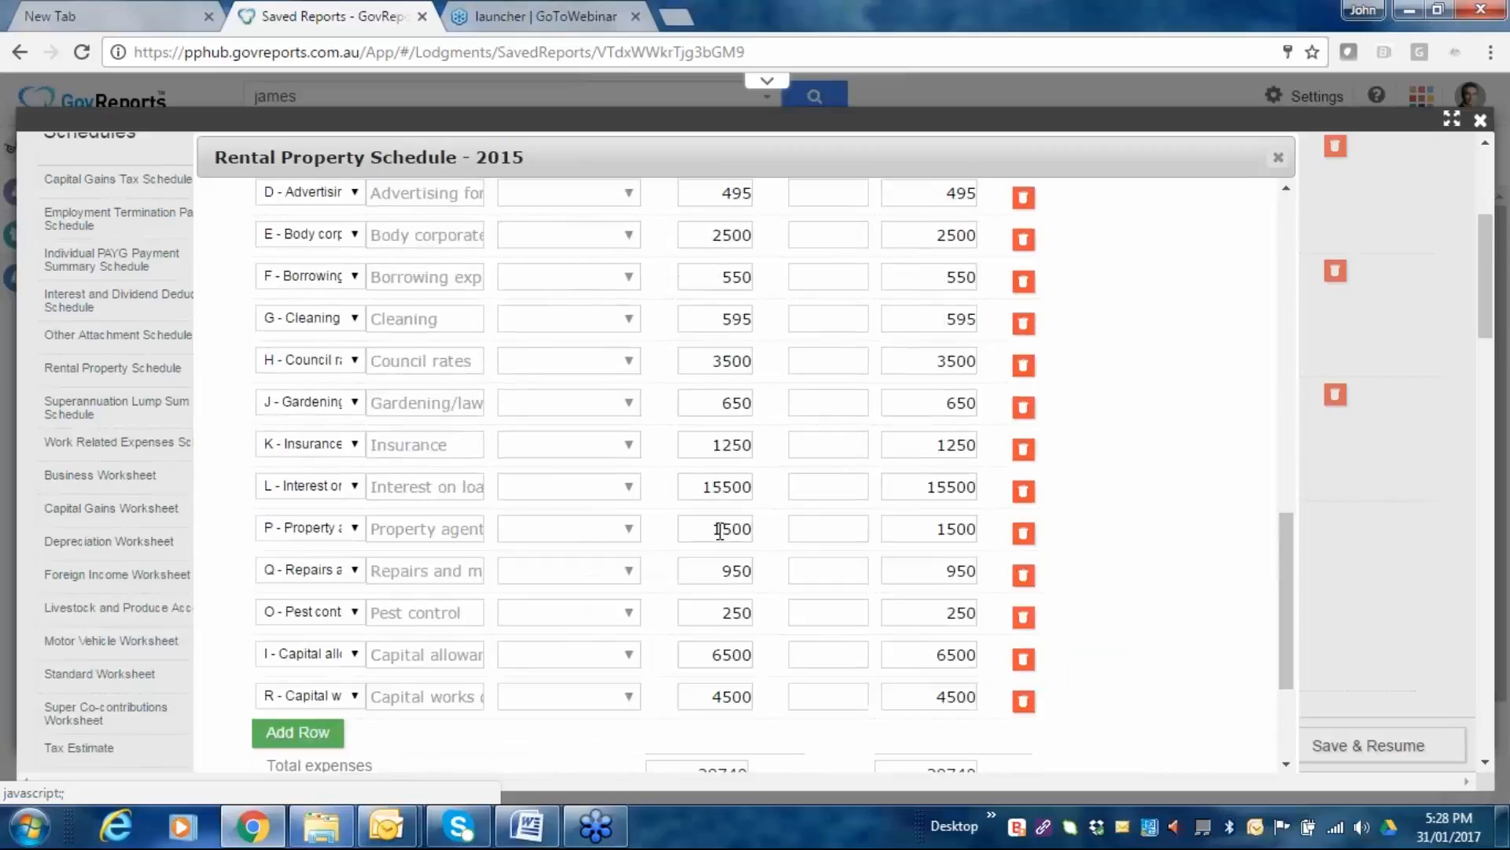
Check the borrowing row's expense categories unchanged and save the schedule with 17190 net rent loss.
{"action": "left_click", "coordinate": [352, 282]}
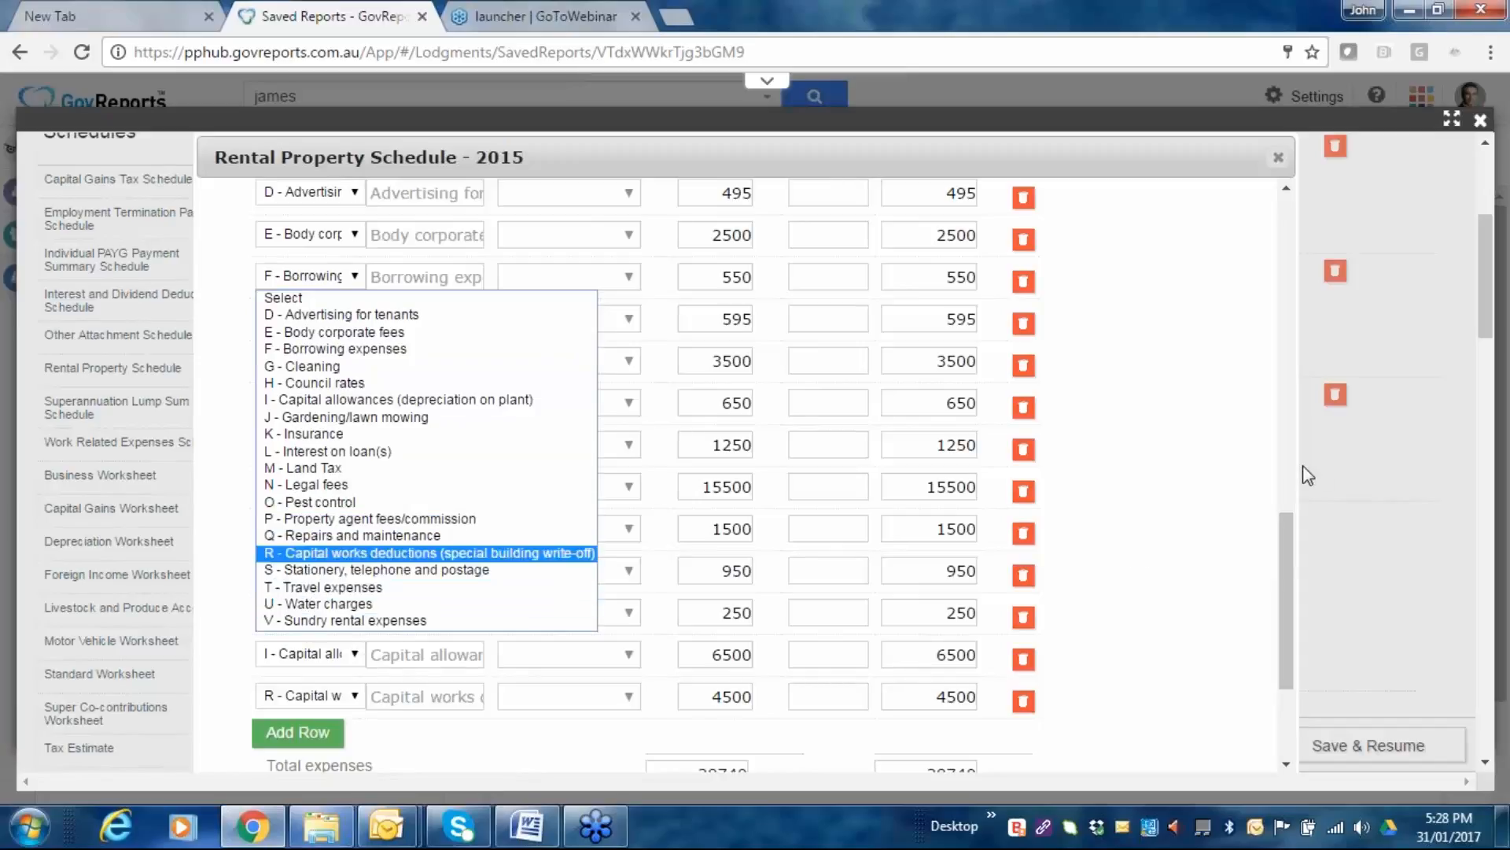
{"action": "left_click", "coordinate": [1166, 522]}
{"action": "scroll", "coordinate": [1166, 522], "scroll_direction": "down", "scroll_amount": 2}
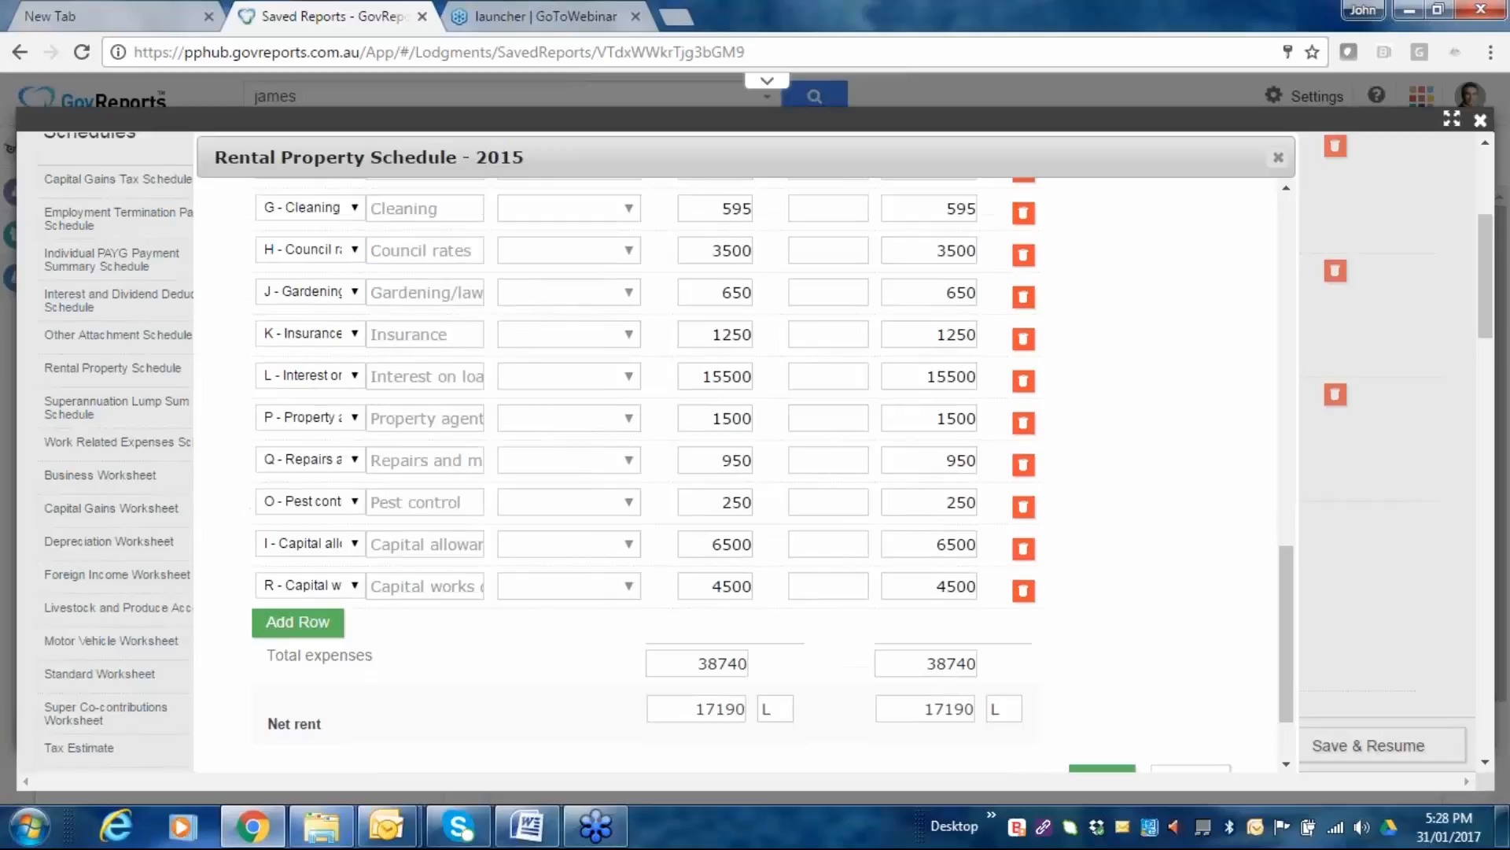
{"action": "scroll", "coordinate": [1166, 522], "scroll_direction": "down", "scroll_amount": 5}
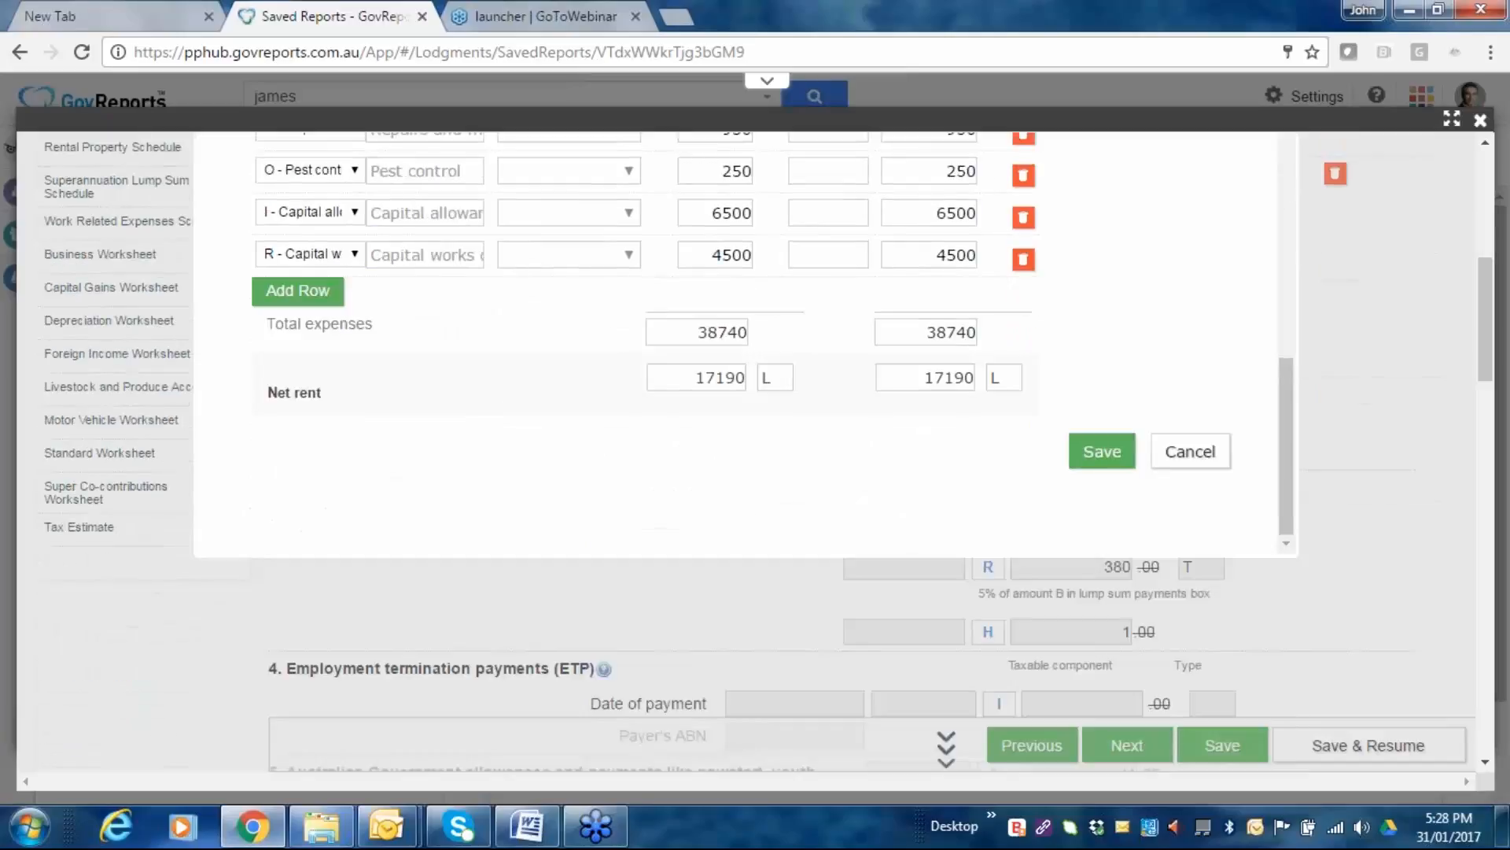
{"action": "left_click", "coordinate": [1090, 461]}
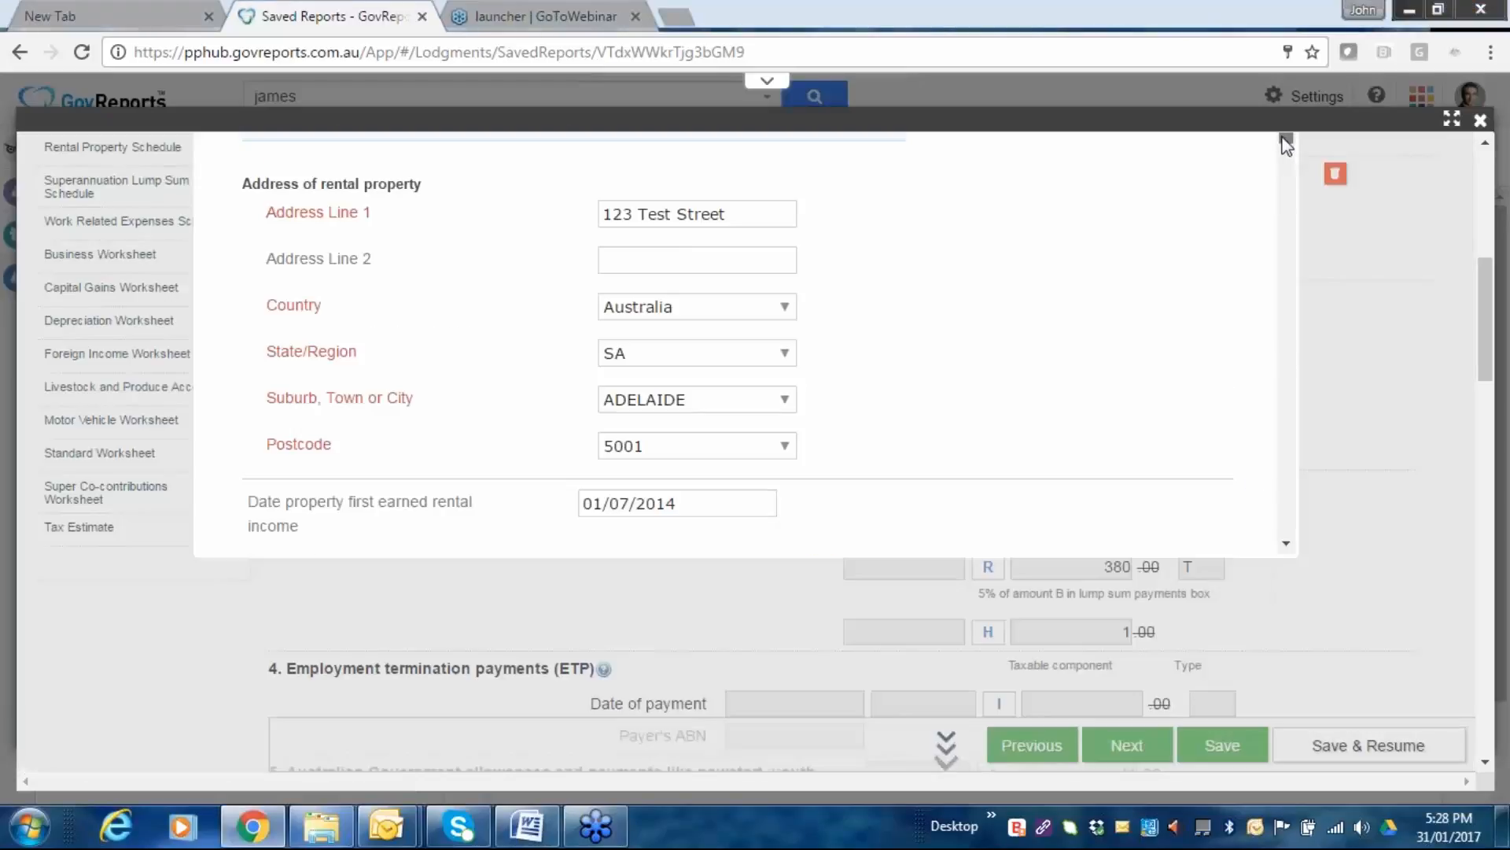
Discard the rental property schedule and close the Rental Schedule List, confirming both prompts.
{"action": "scroll", "coordinate": [1287, 359], "scroll_direction": "down", "scroll_amount": 3}
{"action": "scroll", "coordinate": [1288, 359], "scroll_direction": "down", "scroll_amount": 10}
{"action": "left_click", "coordinate": [1190, 451]}
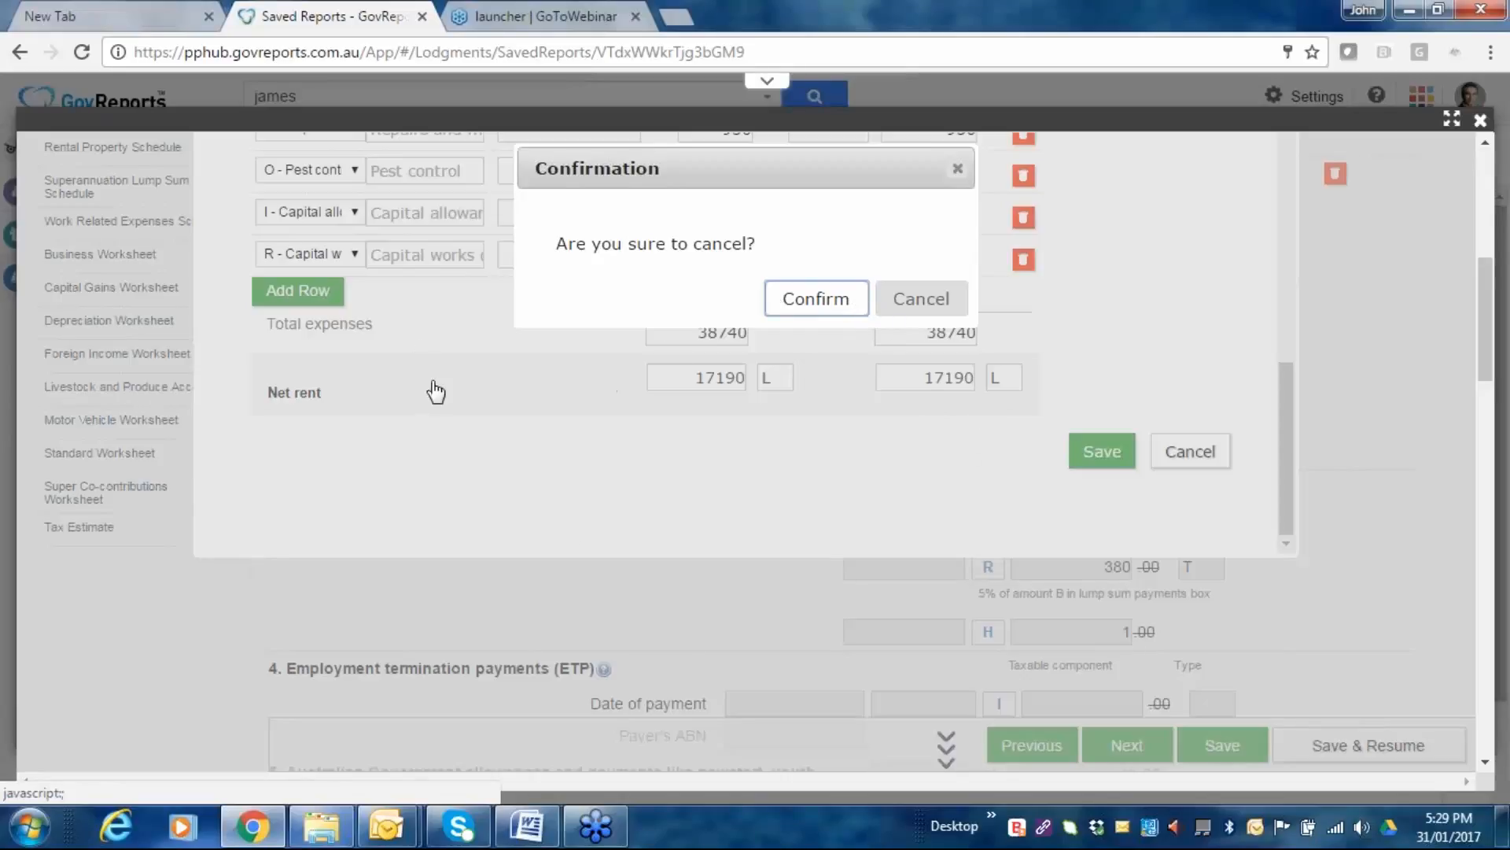
{"action": "key", "text": "Return"}
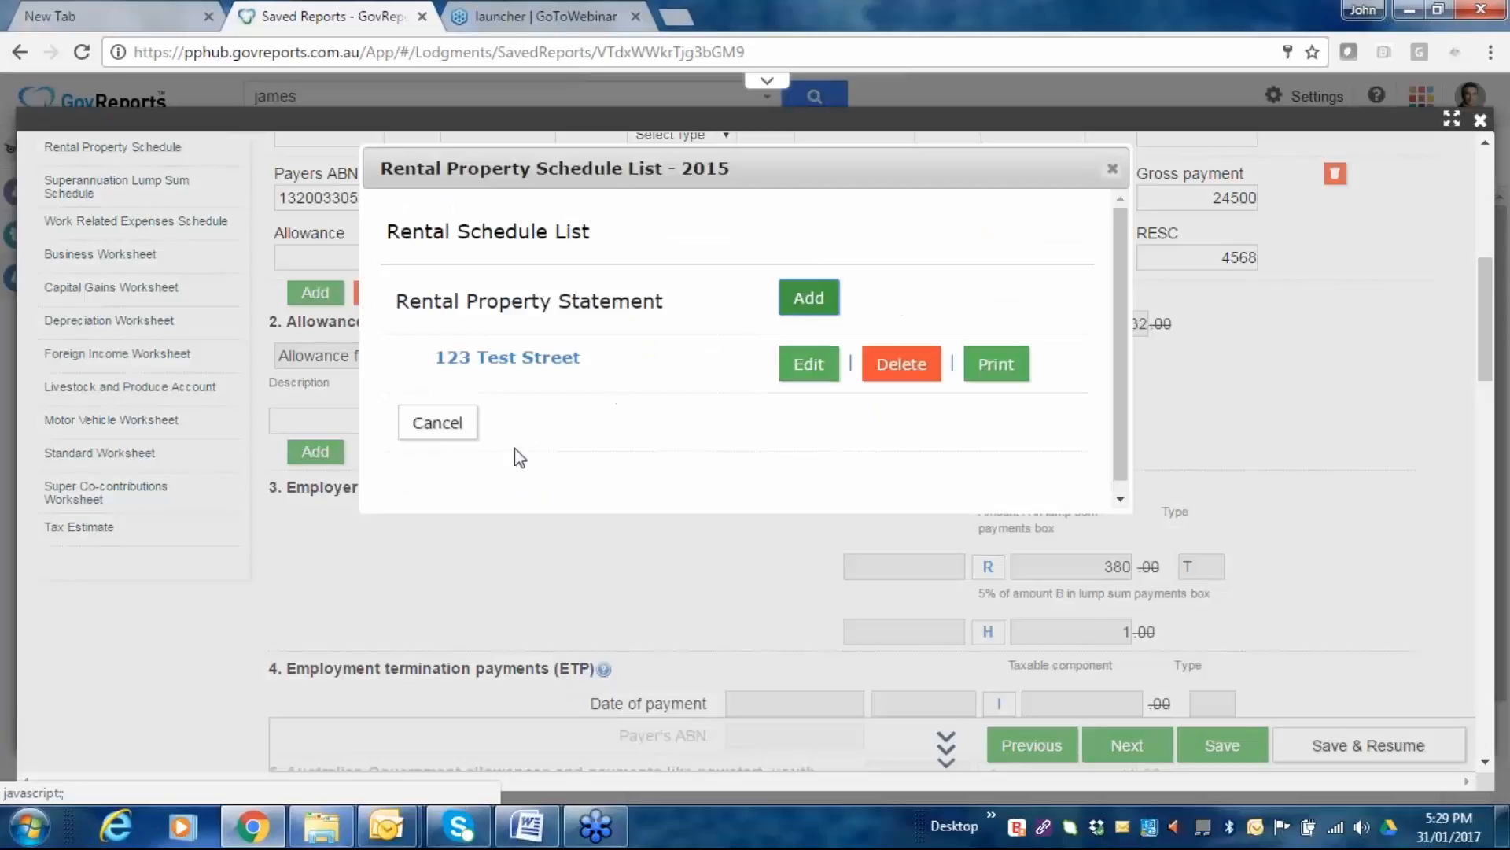
{"action": "left_click", "coordinate": [442, 429]}
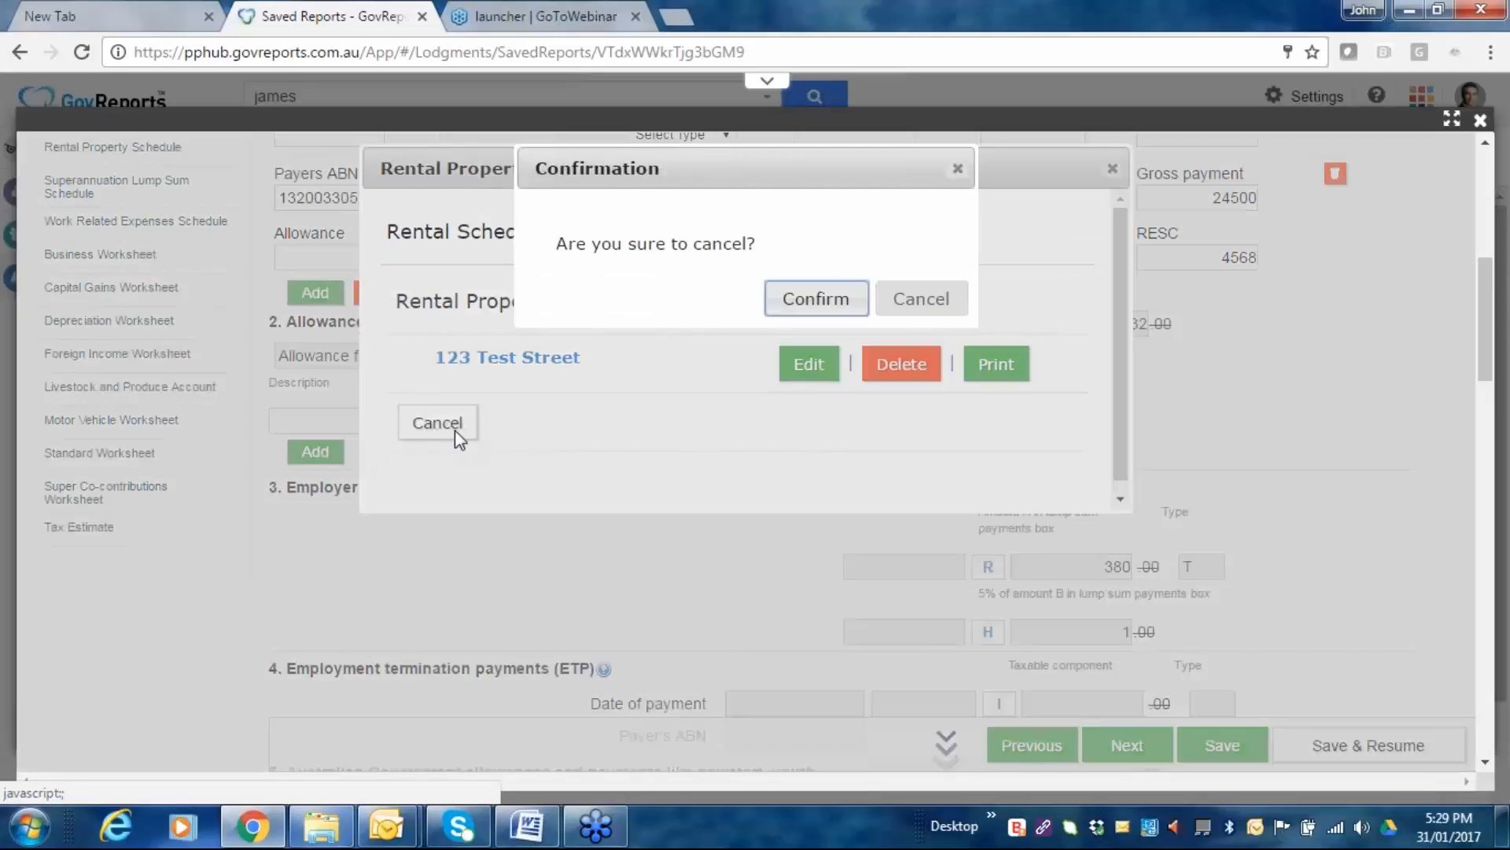
{"action": "left_click", "coordinate": [818, 302]}
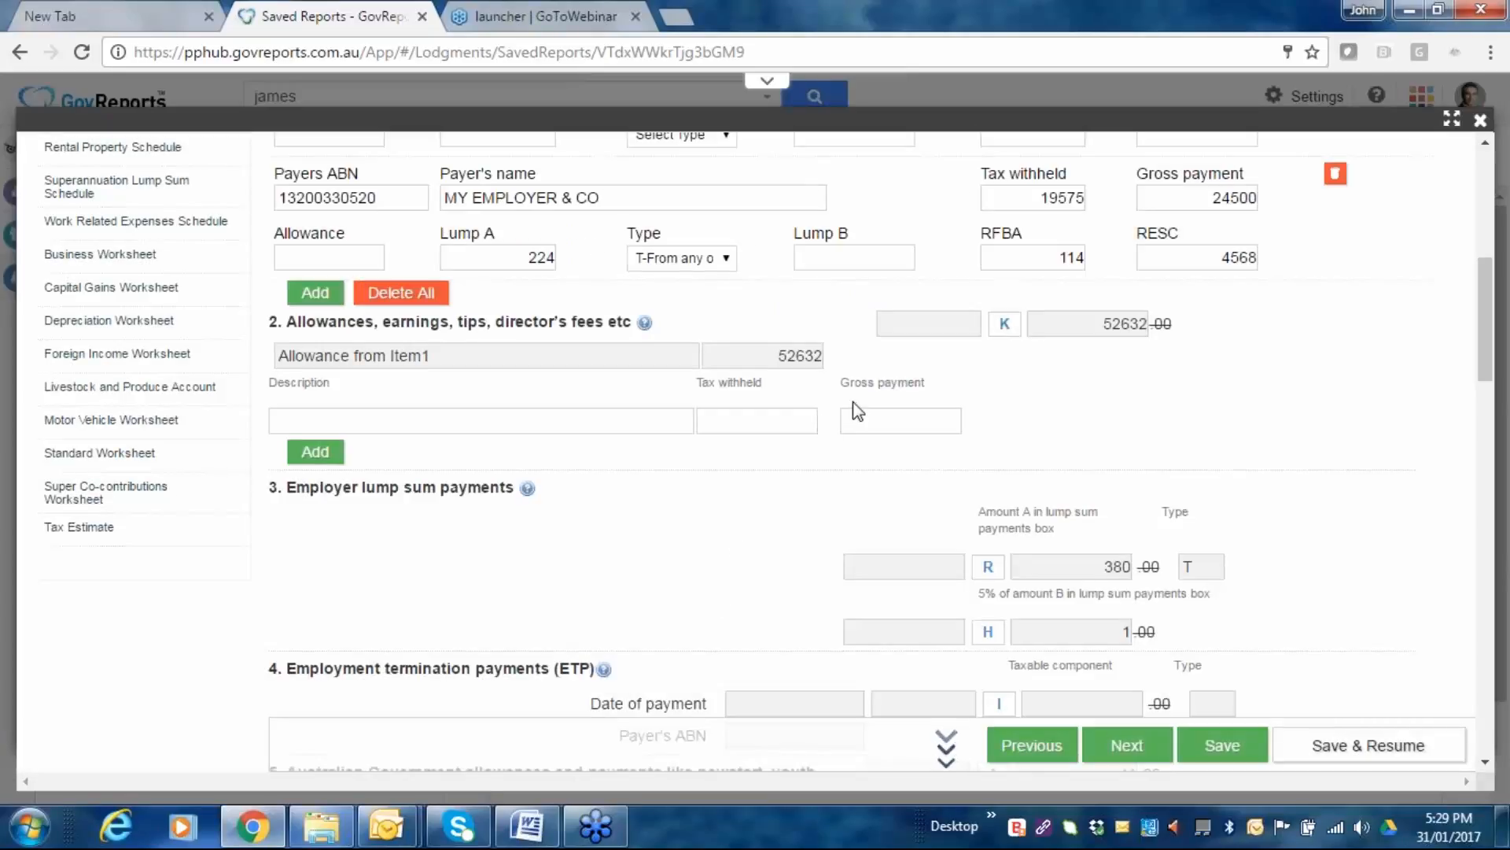
Move past the Salary or Wages items to Rental Income, showing a 17190 net rent loss.
{"action": "scroll", "coordinate": [853, 403], "scroll_direction": "down", "scroll_amount": 2}
{"action": "scroll", "coordinate": [857, 411], "scroll_direction": "down", "scroll_amount": 5}
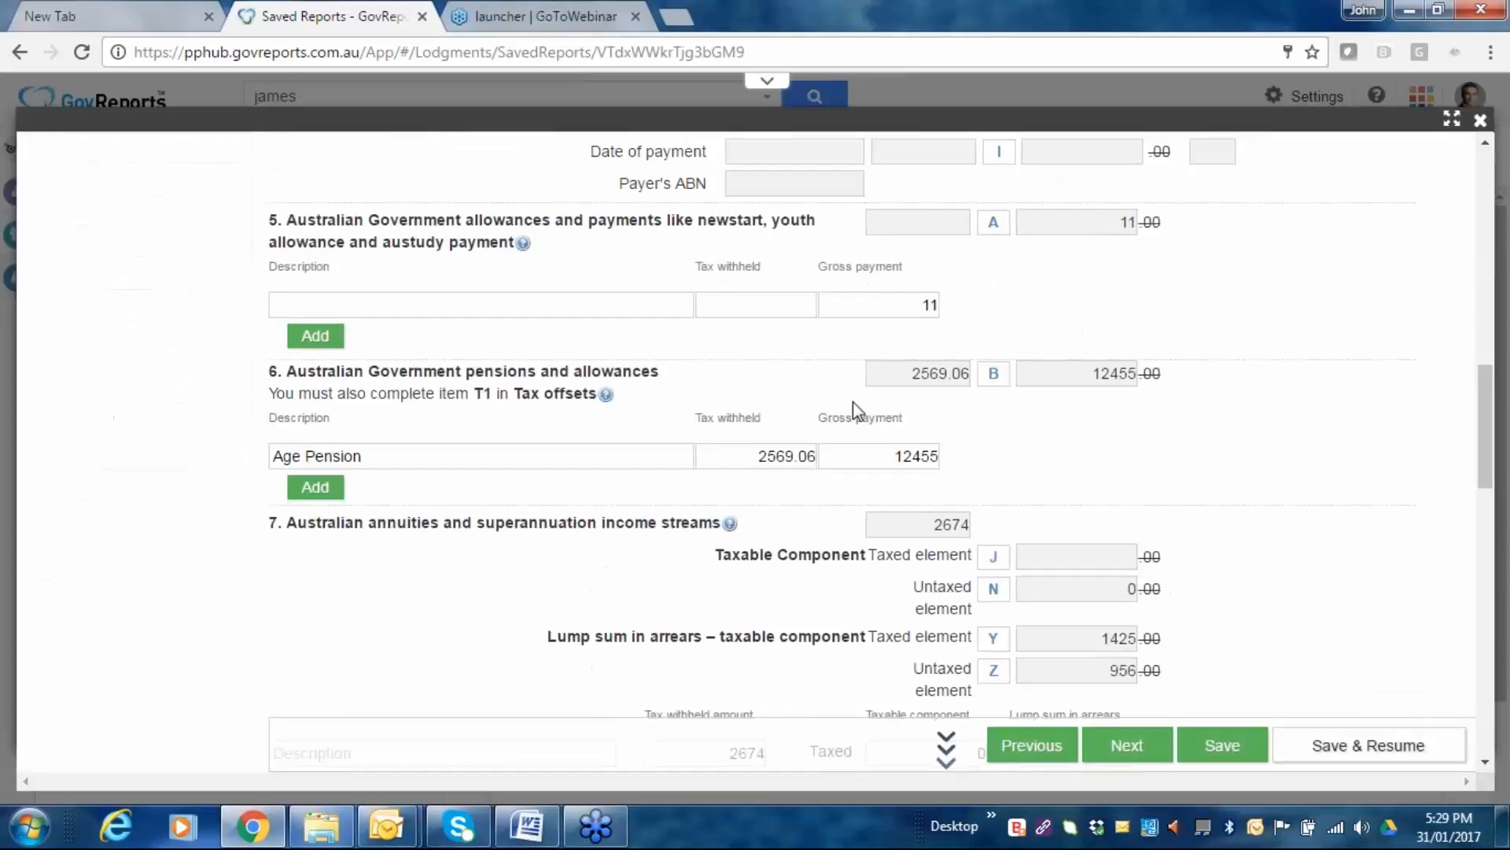
{"action": "scroll", "coordinate": [908, 423], "scroll_direction": "down", "scroll_amount": 1}
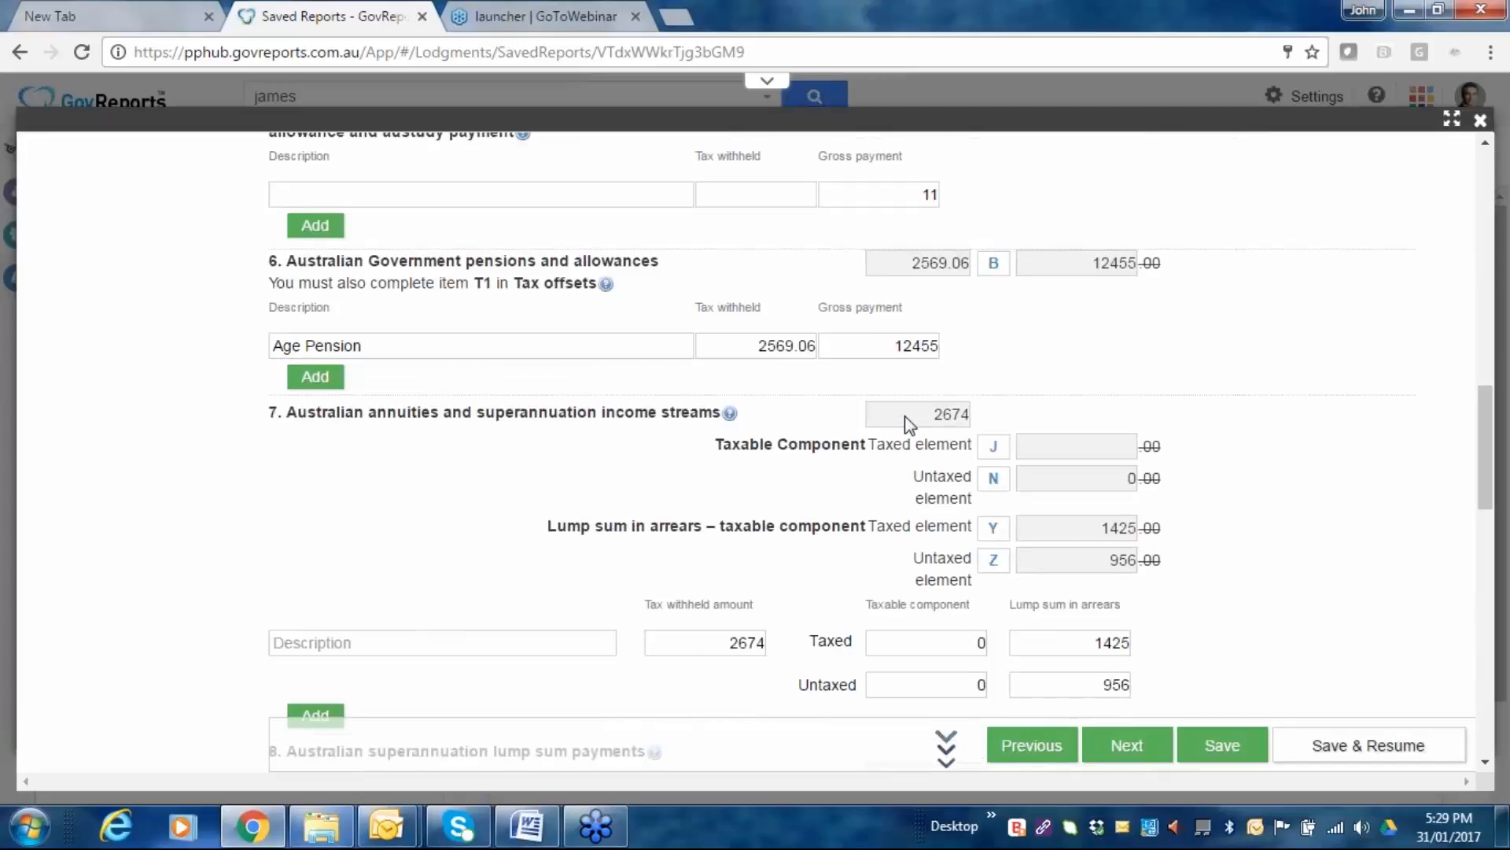
{"action": "scroll", "coordinate": [908, 423], "scroll_direction": "down", "scroll_amount": 3}
{"action": "scroll", "coordinate": [771, 482], "scroll_direction": "down", "scroll_amount": 9}
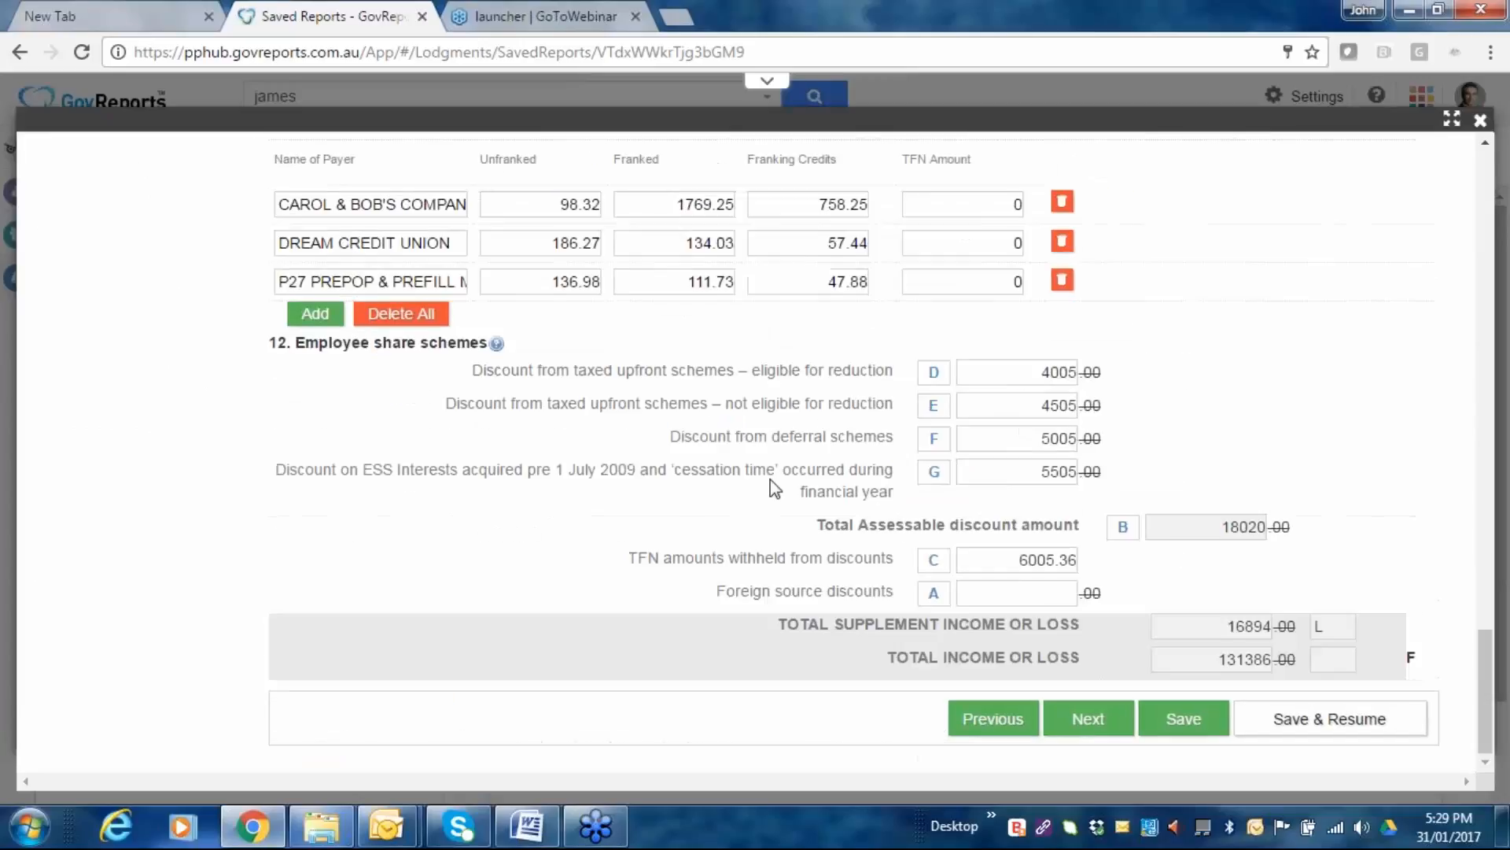
{"action": "left_click", "coordinate": [1070, 726]}
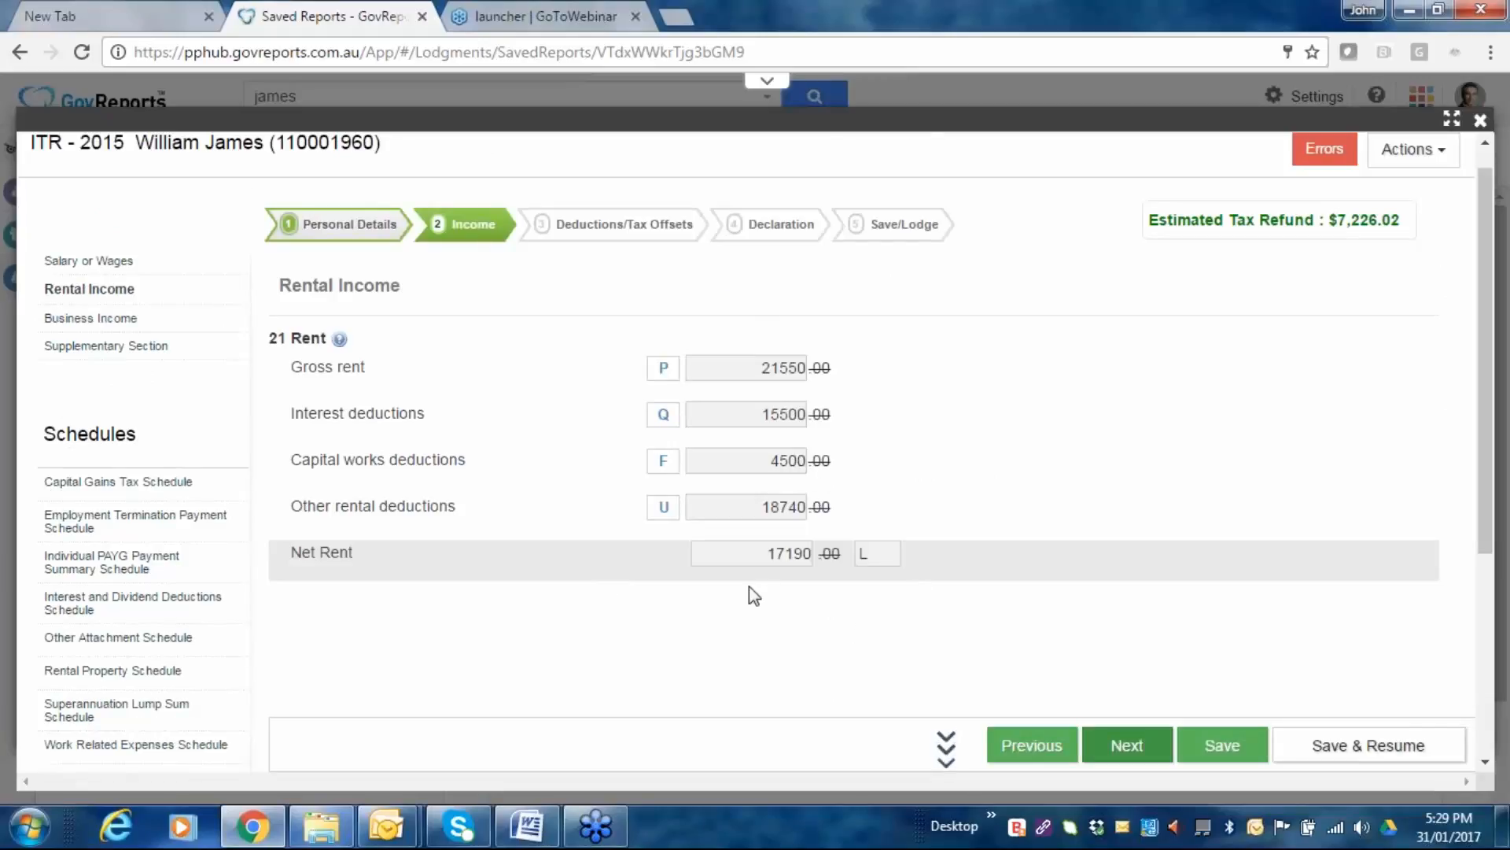
{"action": "left_click", "coordinate": [1164, 753]}
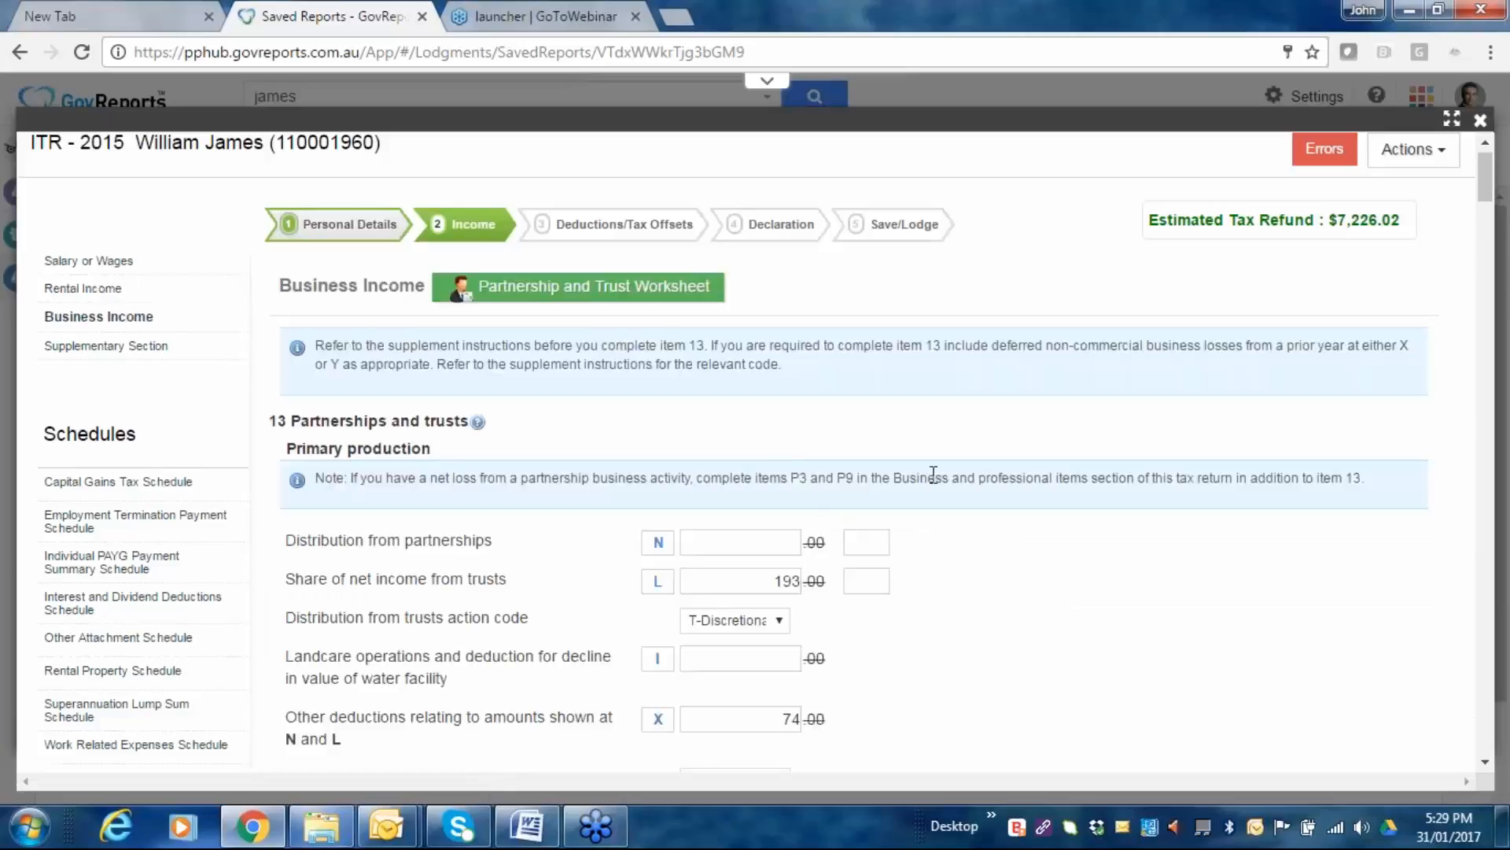
{"action": "scroll", "coordinate": [472, 464], "scroll_direction": "down", "scroll_amount": 1}
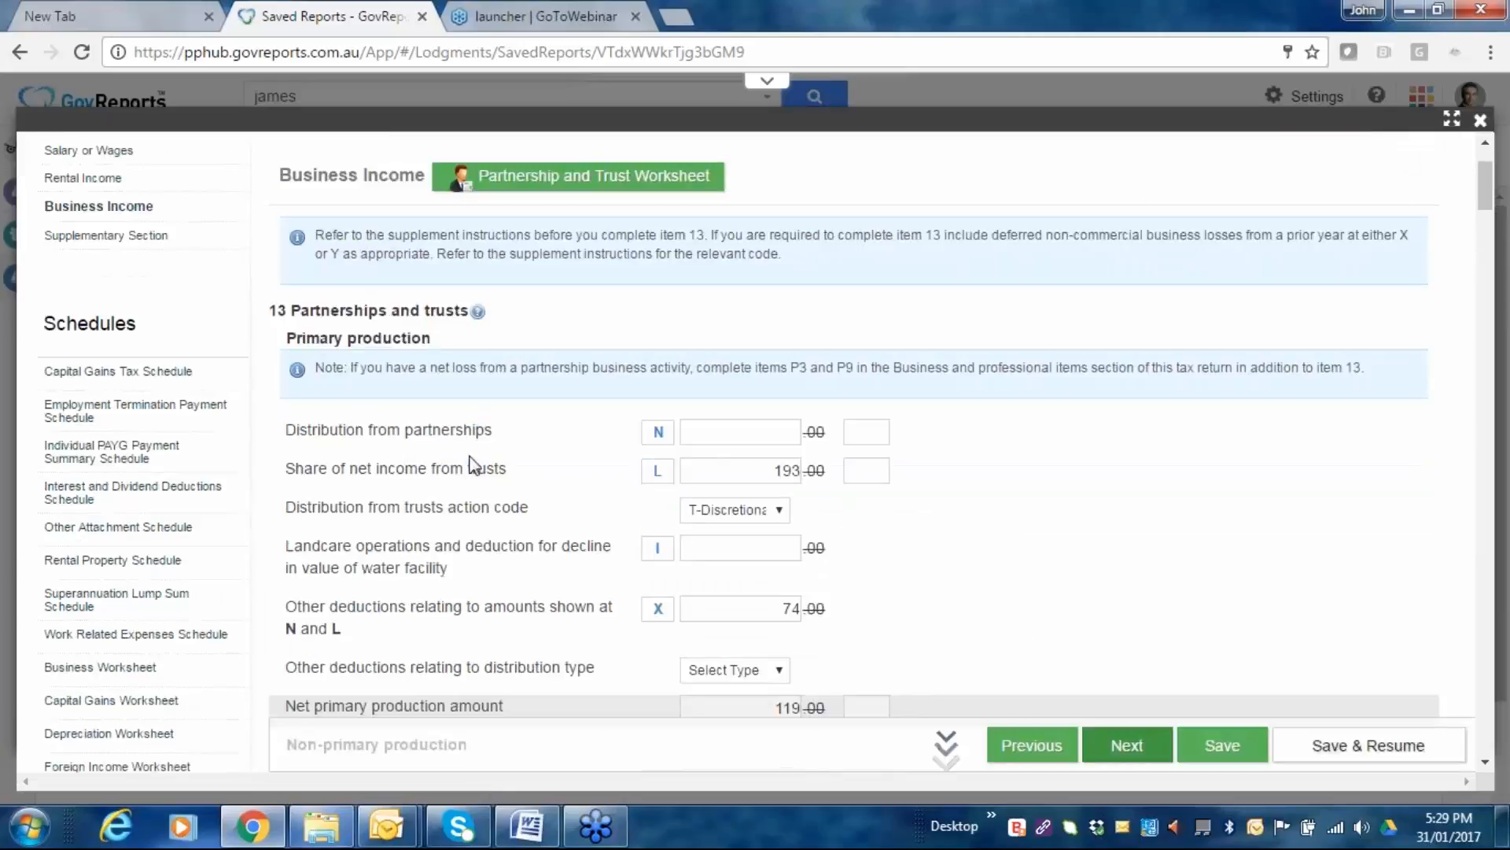
{"action": "scroll", "coordinate": [474, 464], "scroll_direction": "down", "scroll_amount": 2}
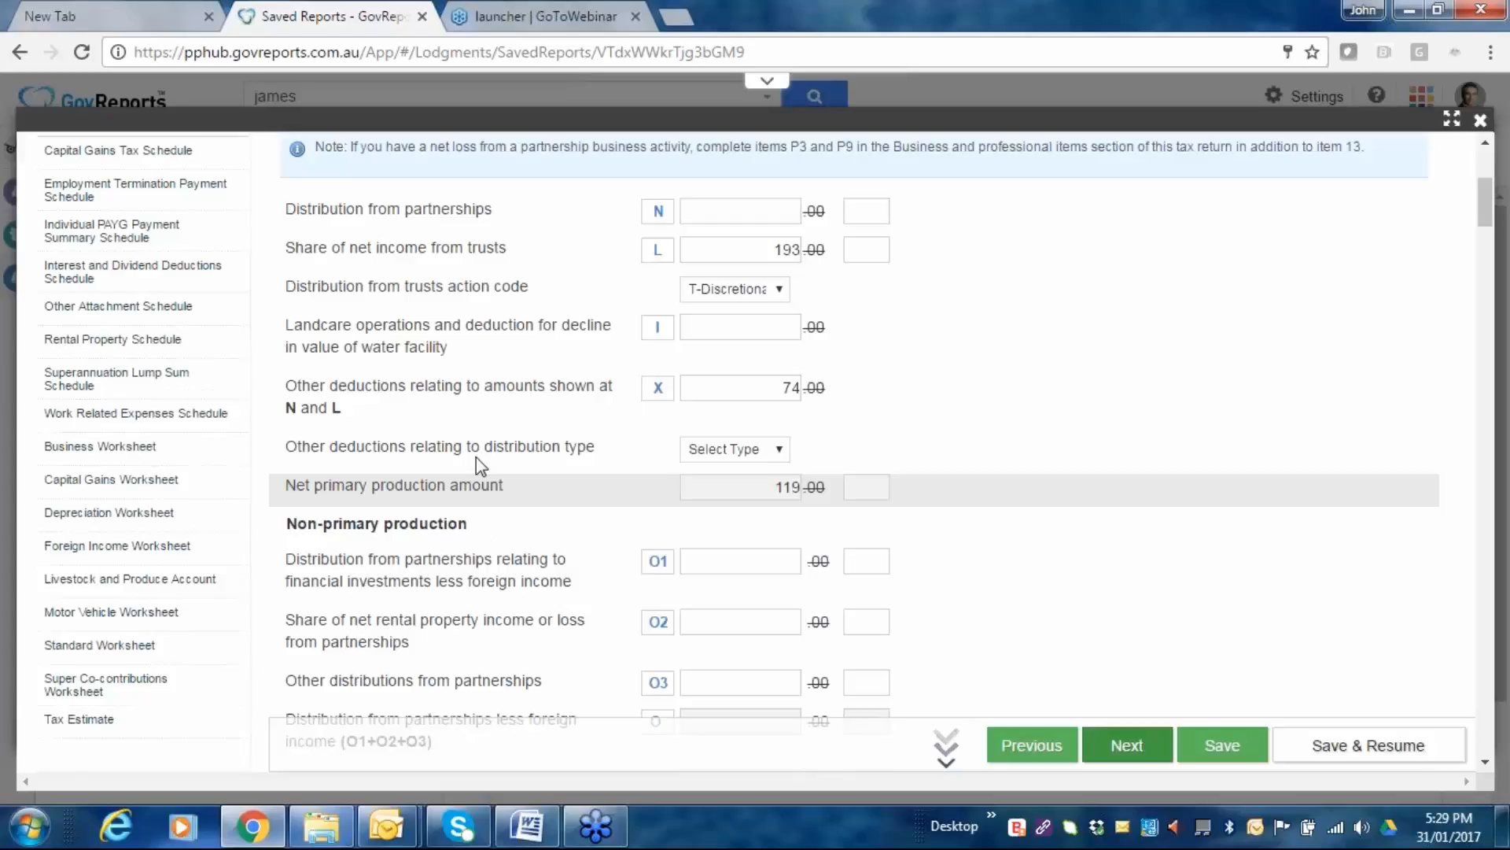
{"action": "scroll", "coordinate": [475, 456], "scroll_direction": "up", "scroll_amount": 2}
{"action": "mouse_move", "coordinate": [477, 312]}
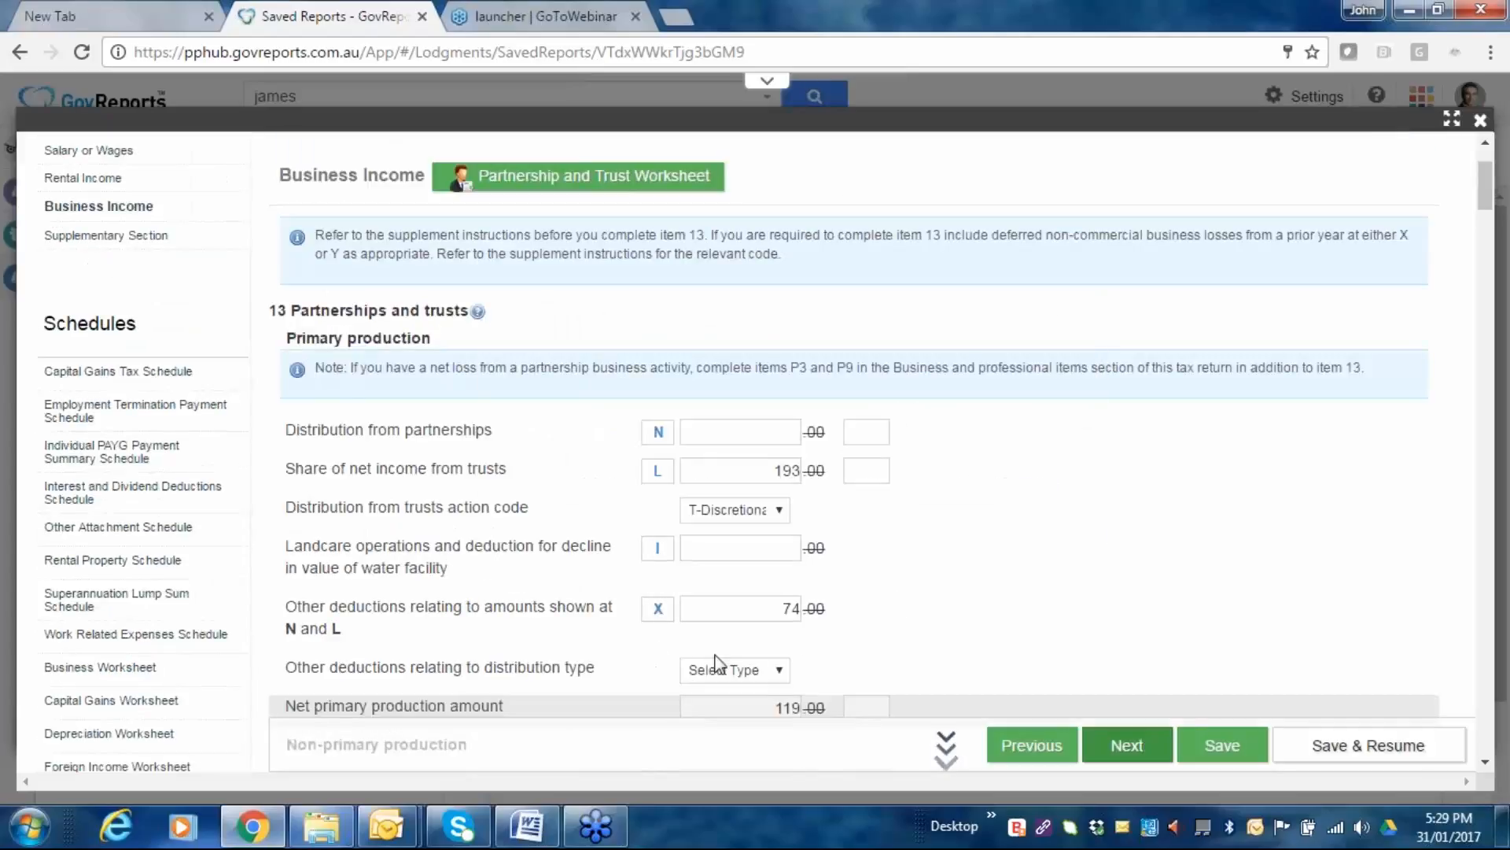
{"action": "scroll", "coordinate": [617, 653], "scroll_direction": "down", "scroll_amount": 1}
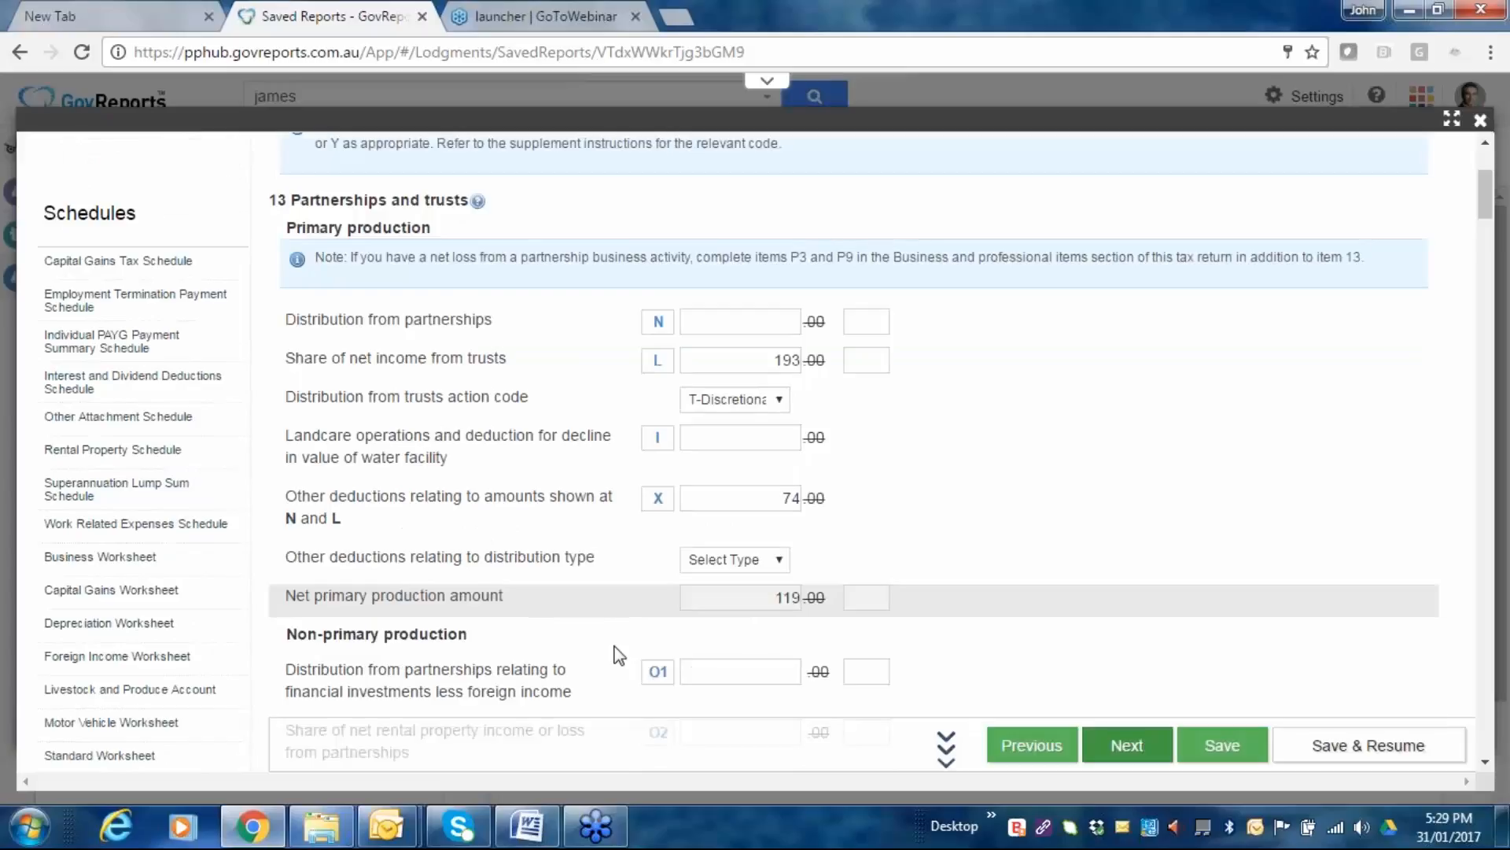
{"action": "scroll", "coordinate": [616, 649], "scroll_direction": "down", "scroll_amount": 3}
{"action": "scroll", "coordinate": [865, 440], "scroll_direction": "down", "scroll_amount": 2}
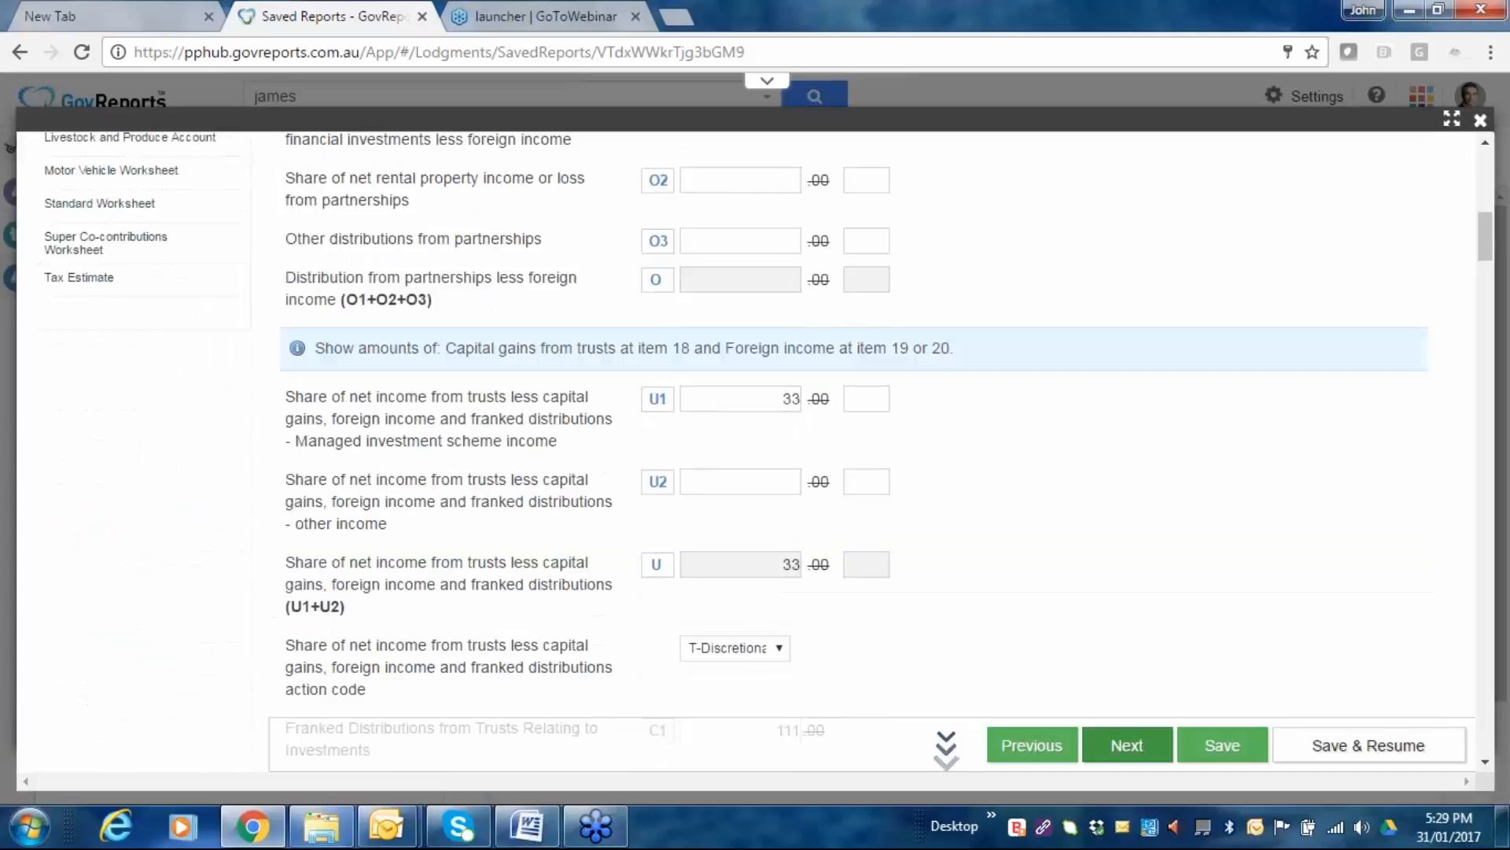
{"action": "scroll", "coordinate": [504, 549], "scroll_direction": "down", "scroll_amount": 4}
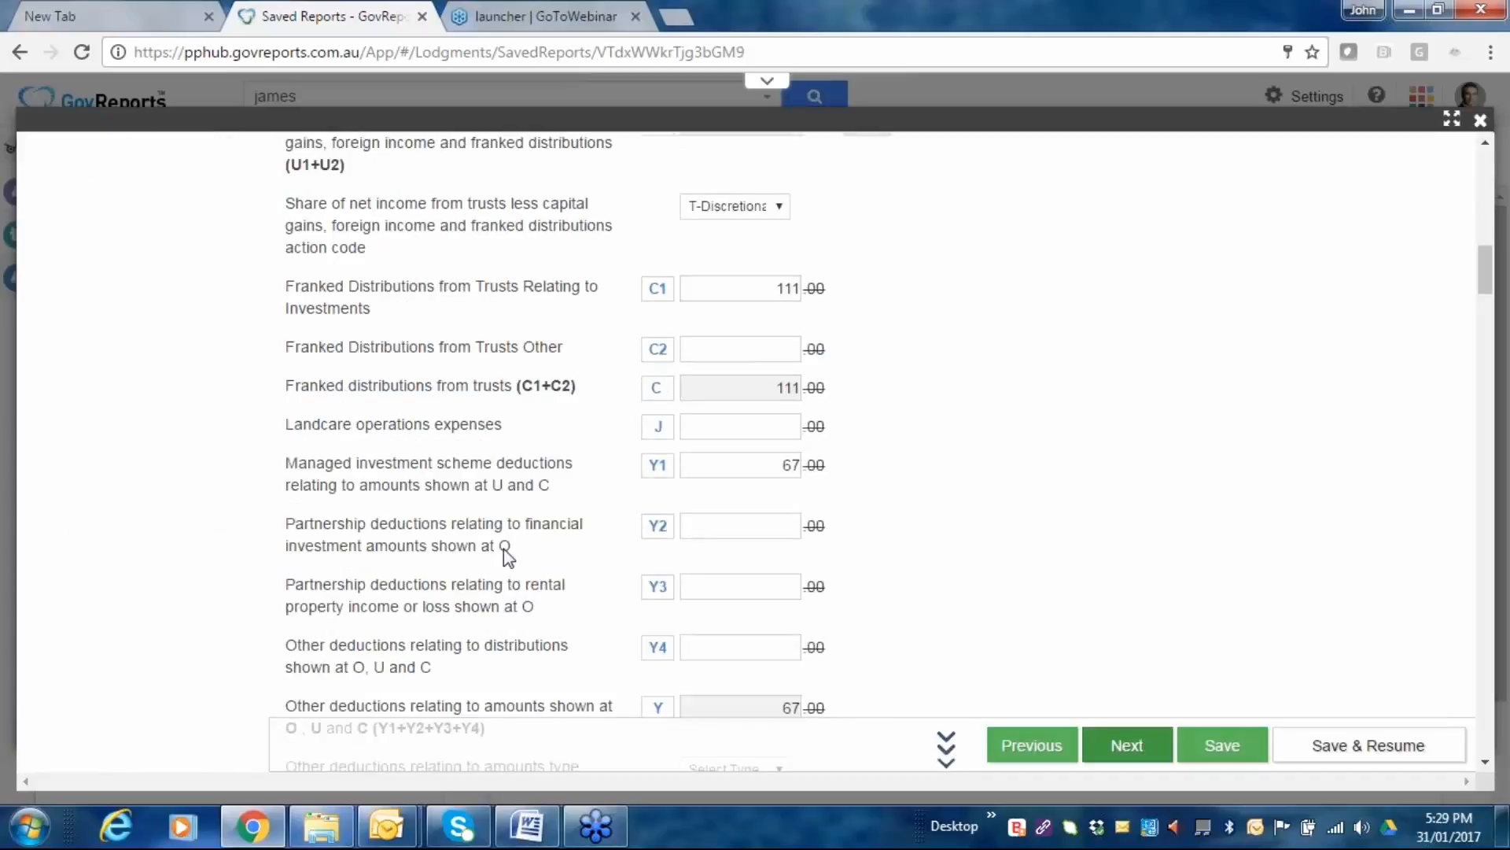
{"action": "scroll", "coordinate": [1002, 492], "scroll_direction": "down", "scroll_amount": 8}
{"action": "scroll", "coordinate": [1041, 505], "scroll_direction": "down", "scroll_amount": 6}
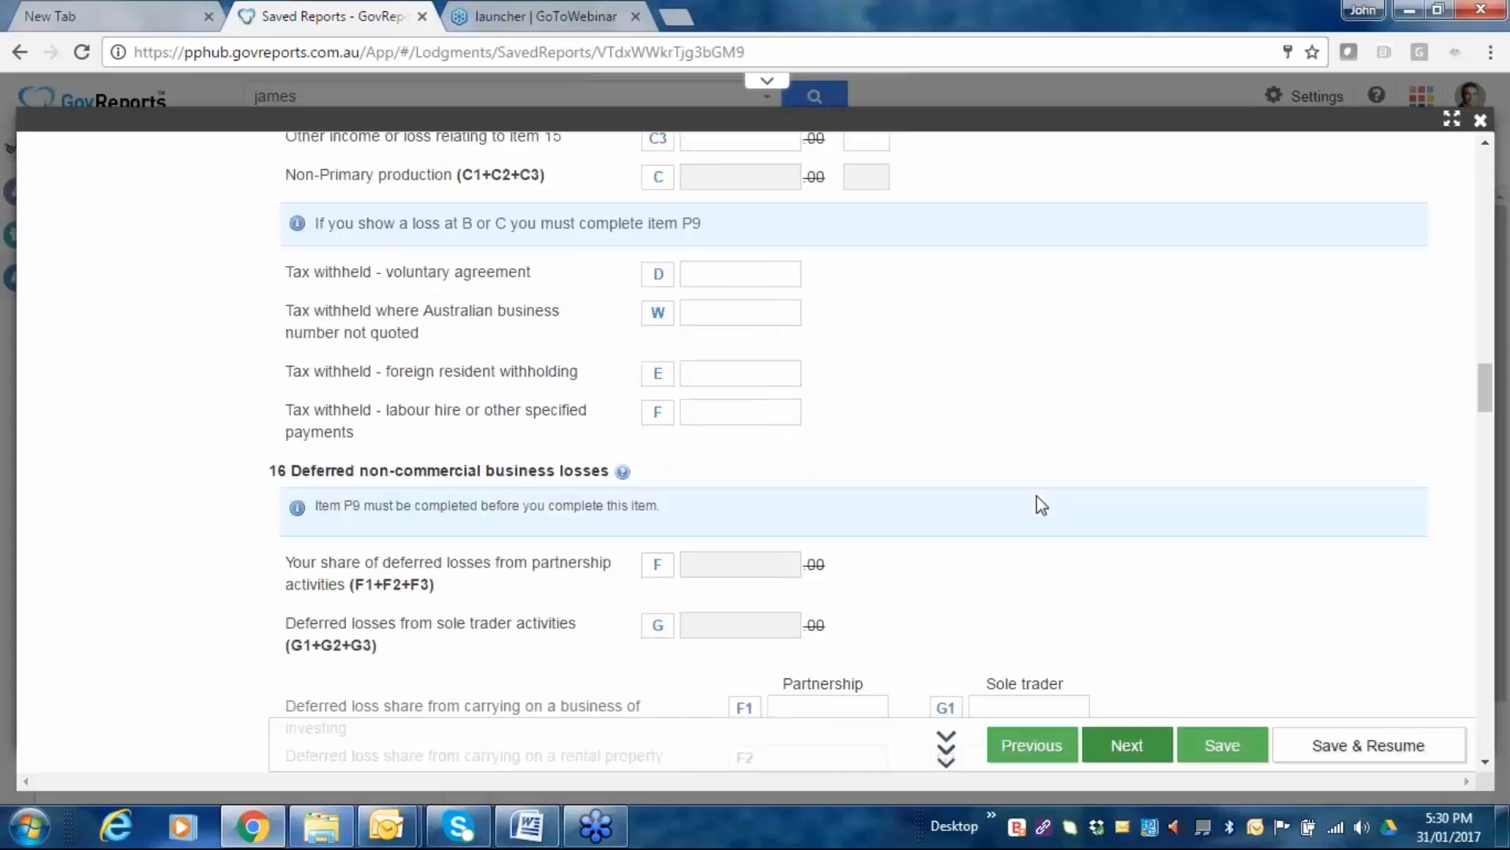
{"action": "scroll", "coordinate": [1042, 505], "scroll_direction": "down", "scroll_amount": 3}
{"action": "scroll", "coordinate": [939, 358], "scroll_direction": "down", "scroll_amount": 2}
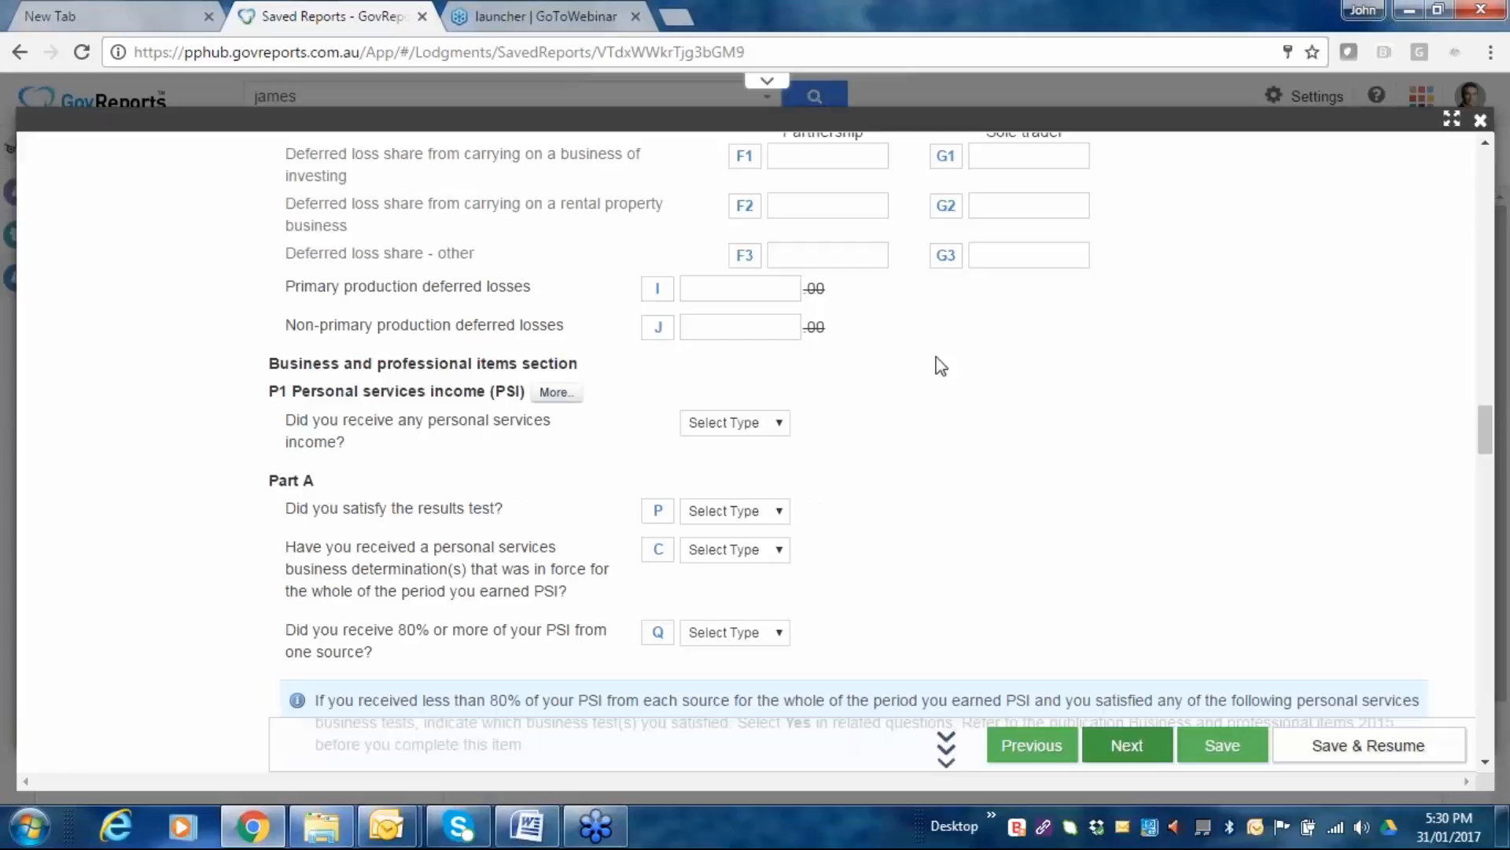
{"action": "scroll", "coordinate": [879, 362], "scroll_direction": "down", "scroll_amount": 1}
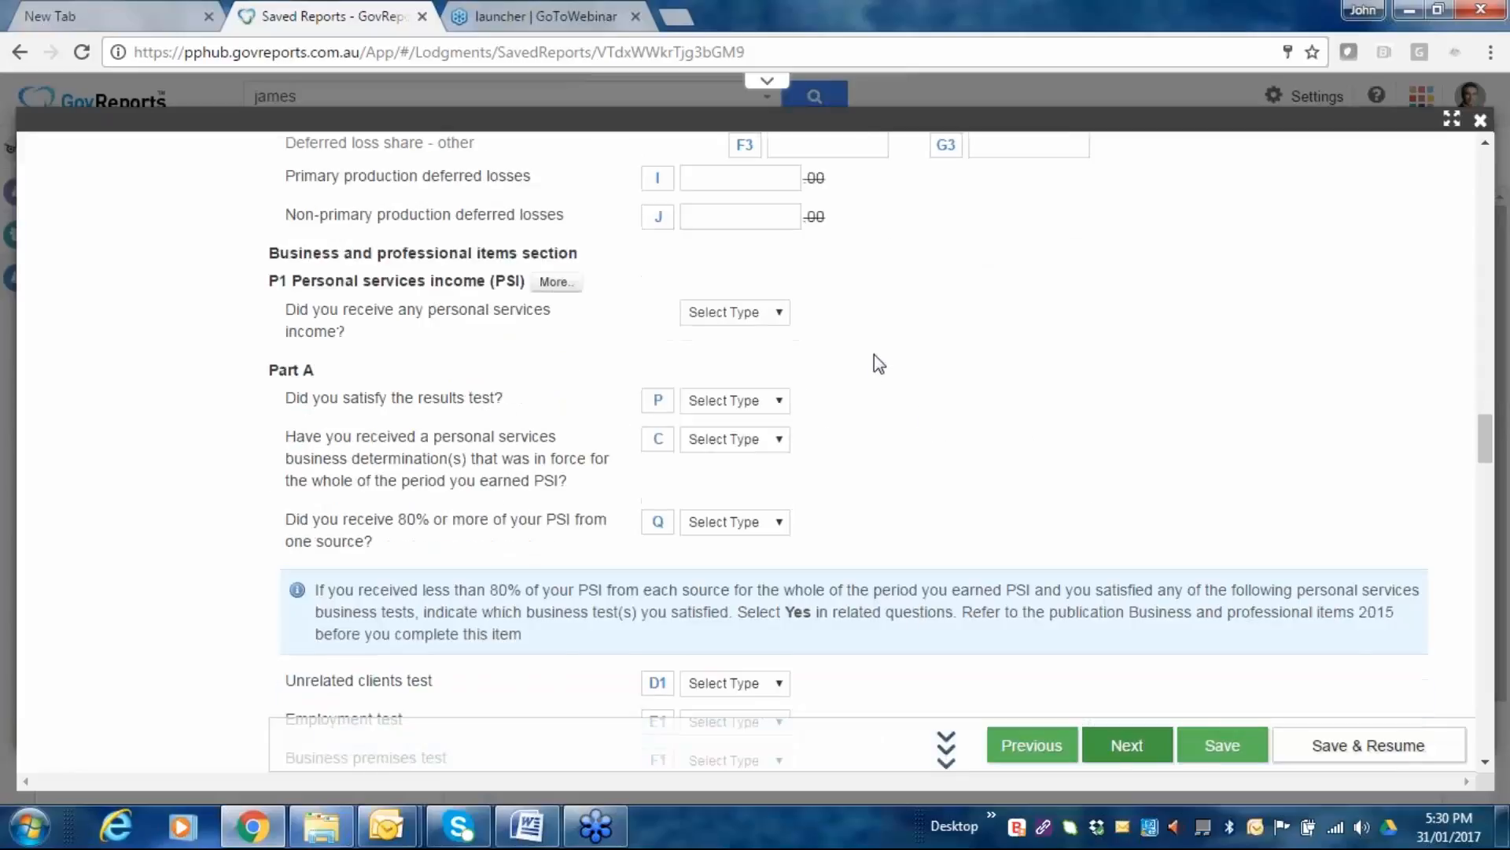
{"action": "scroll", "coordinate": [879, 363], "scroll_direction": "down", "scroll_amount": 3}
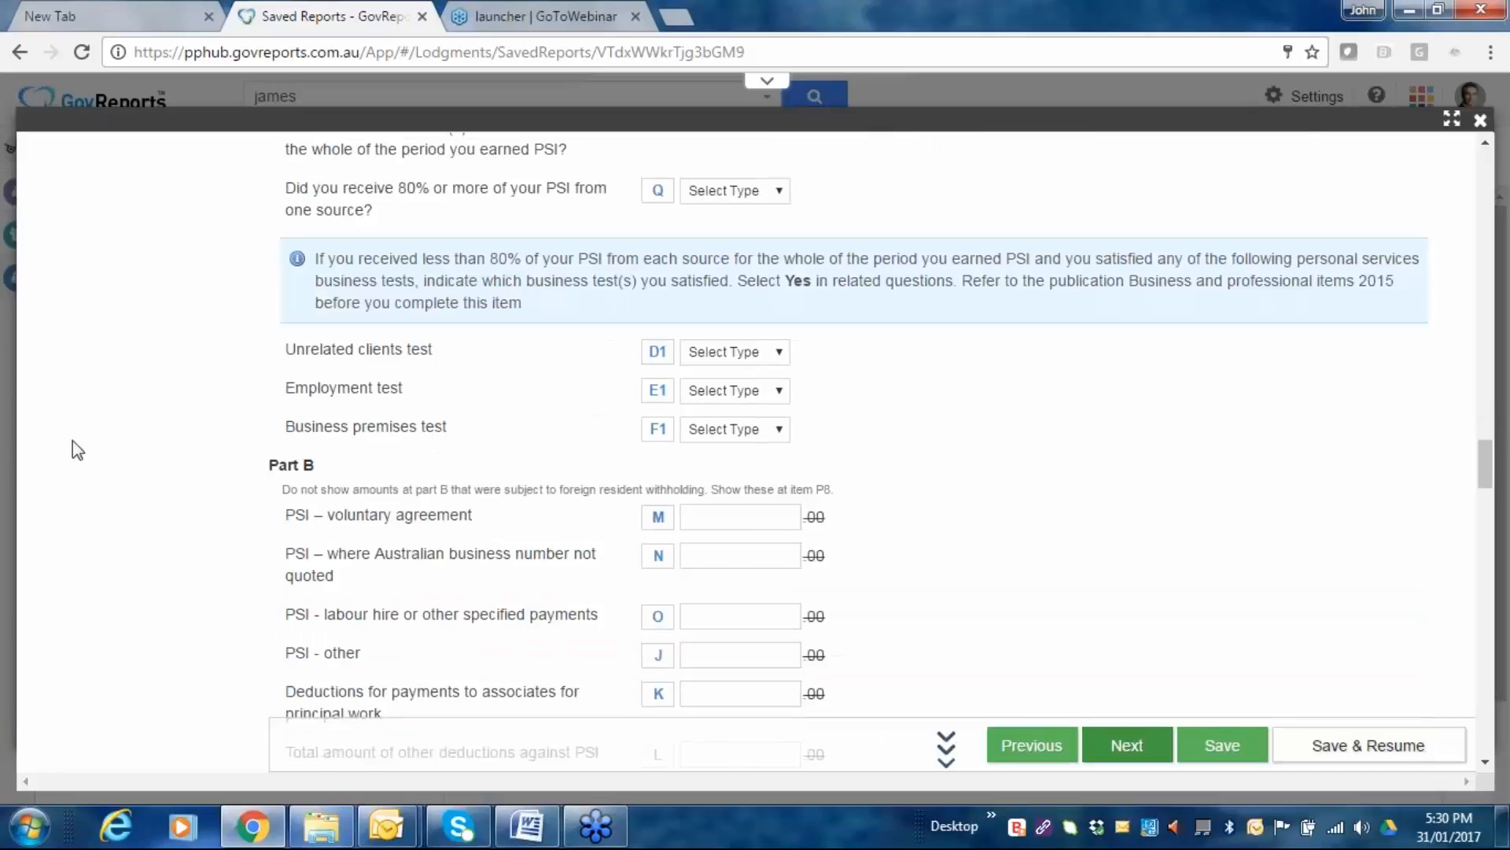
{"action": "scroll", "coordinate": [646, 461], "scroll_direction": "down", "scroll_amount": 5}
{"action": "scroll", "coordinate": [650, 470], "scroll_direction": "down", "scroll_amount": 1}
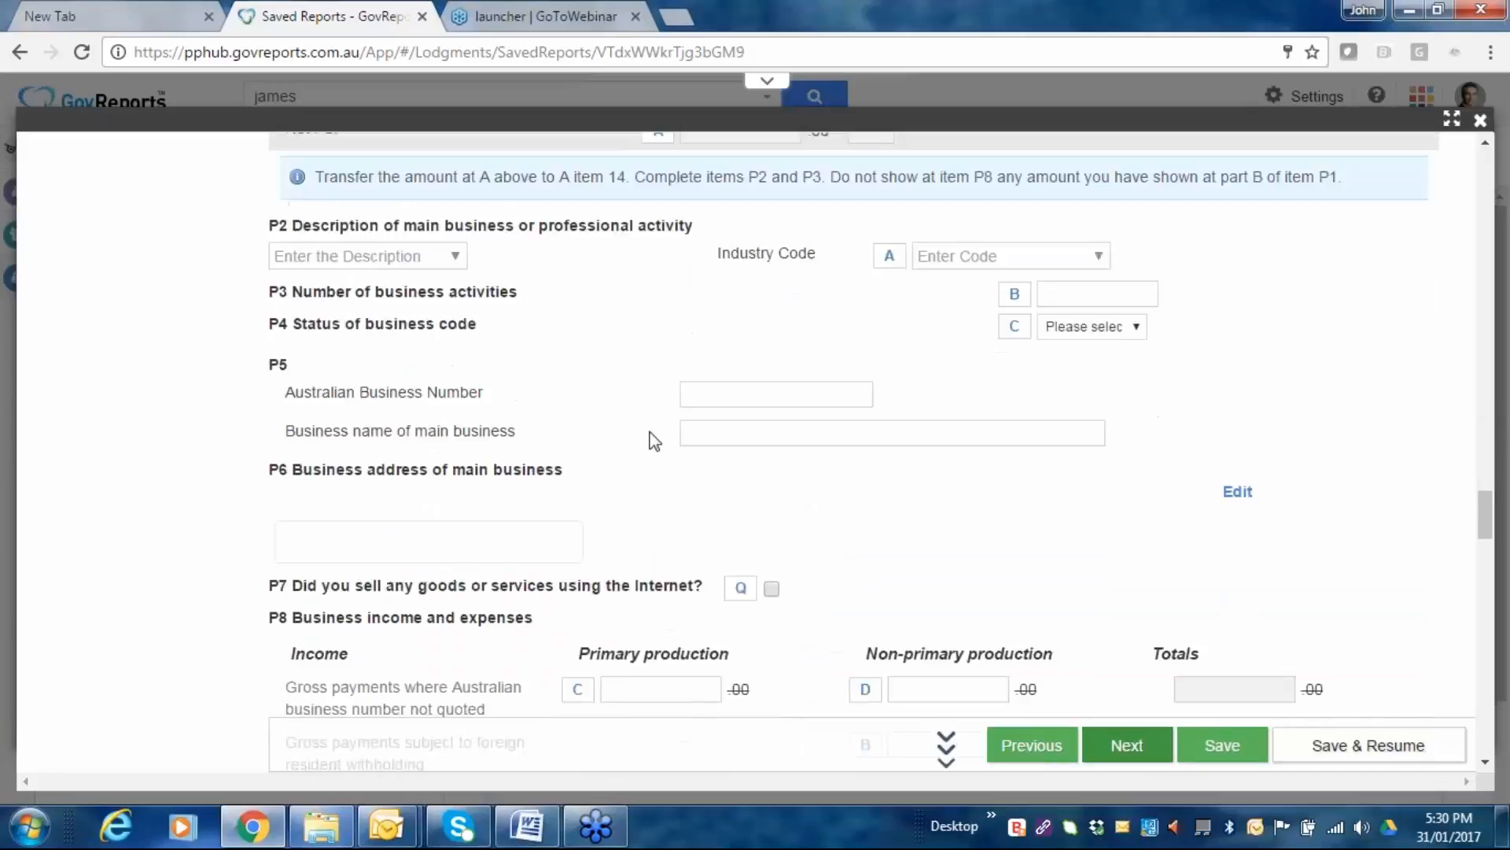
{"action": "scroll", "coordinate": [650, 440], "scroll_direction": "down", "scroll_amount": 5}
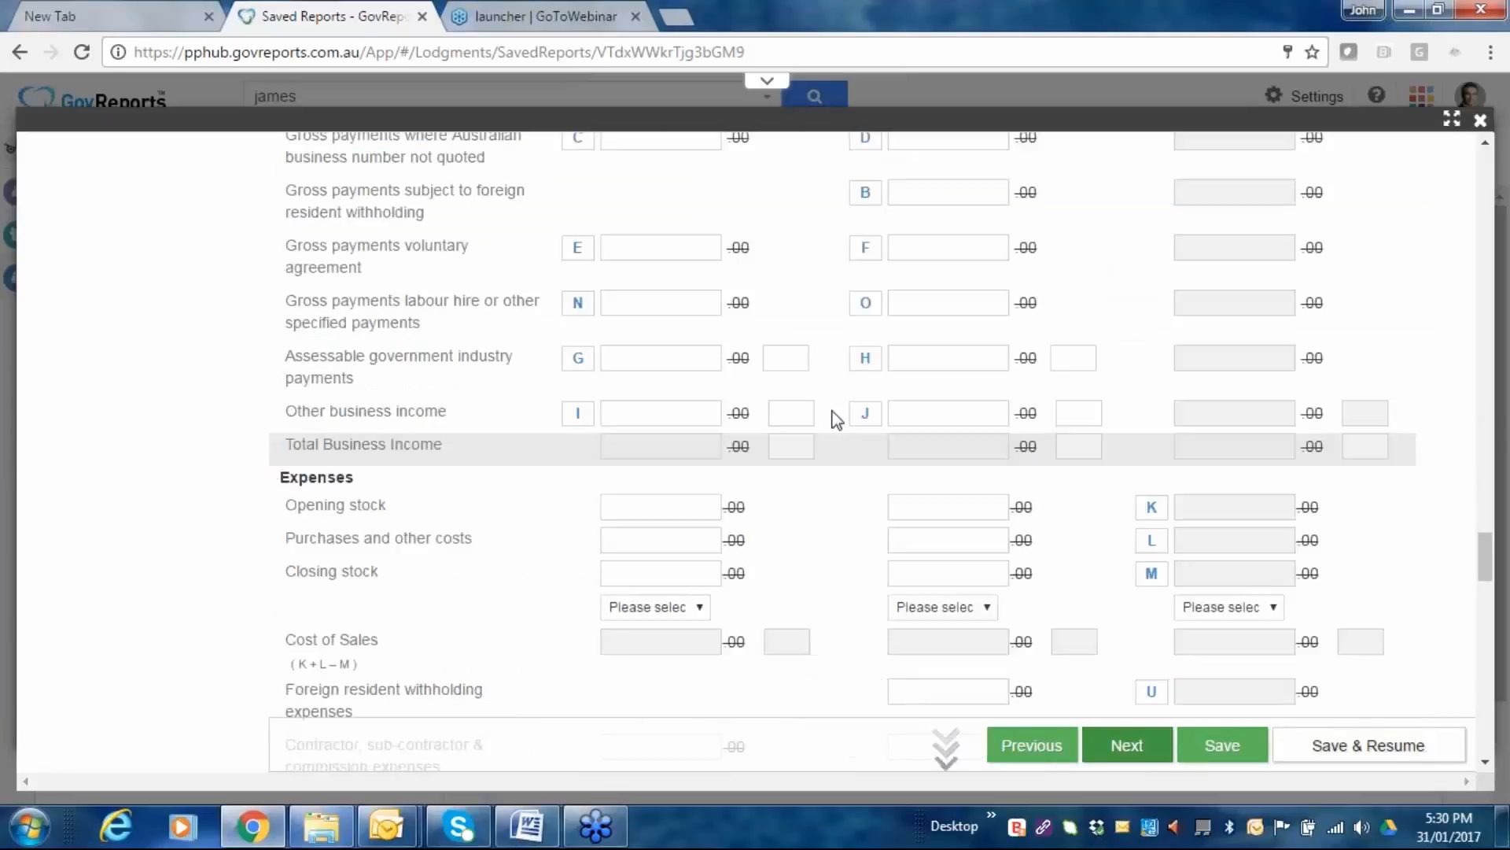
{"action": "scroll", "coordinate": [1001, 395], "scroll_direction": "down", "scroll_amount": 1}
{"action": "scroll", "coordinate": [756, 441], "scroll_direction": "down", "scroll_amount": 3}
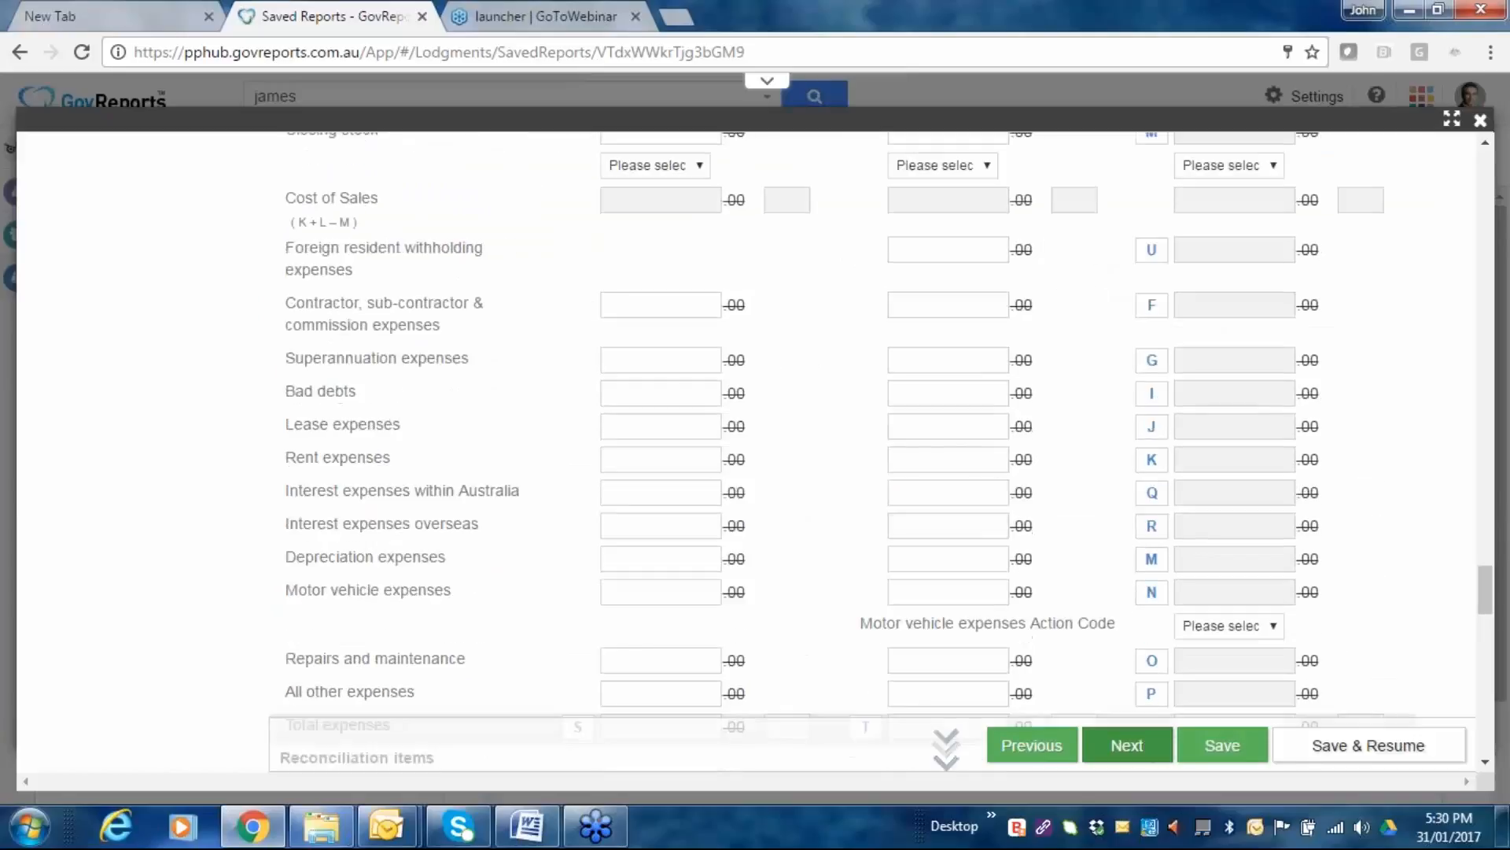
{"action": "scroll", "coordinate": [859, 376], "scroll_direction": "up", "scroll_amount": 6}
{"action": "scroll", "coordinate": [607, 334], "scroll_direction": "up", "scroll_amount": 5}
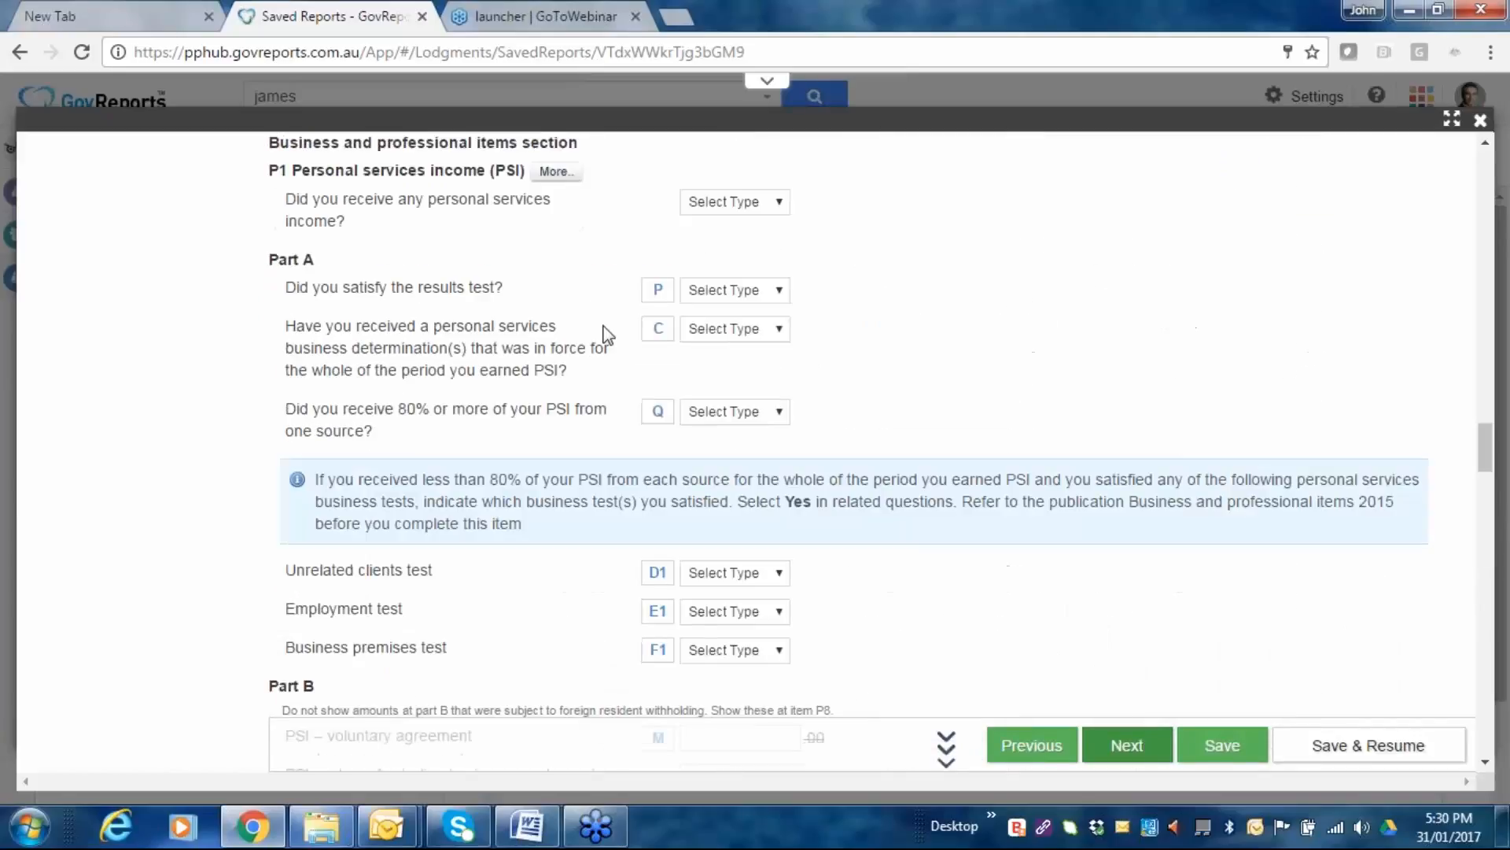
{"action": "scroll", "coordinate": [605, 335], "scroll_direction": "up", "scroll_amount": 10}
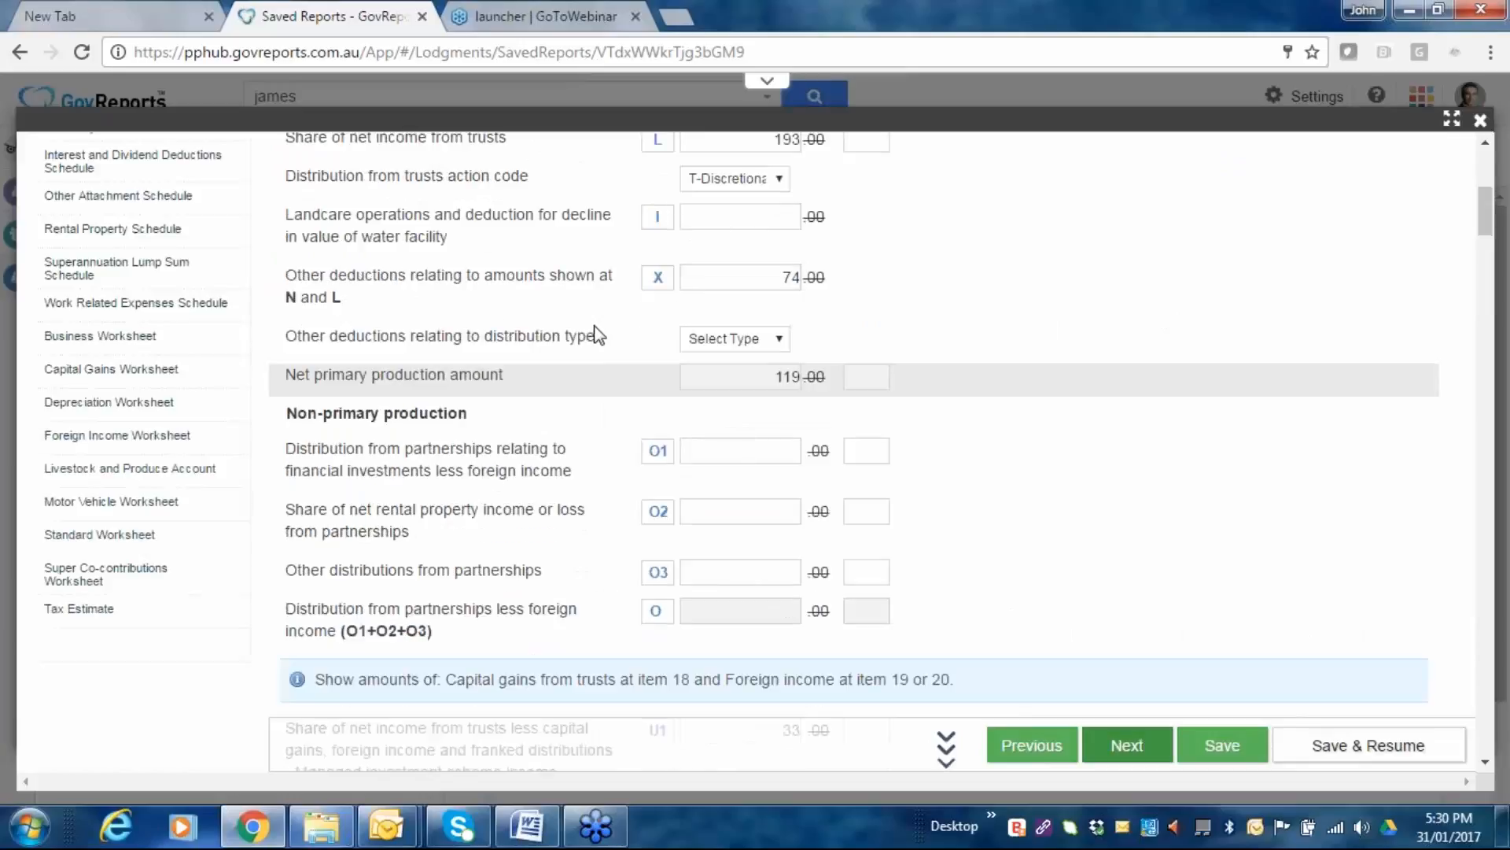
{"action": "left_click", "coordinate": [87, 339]}
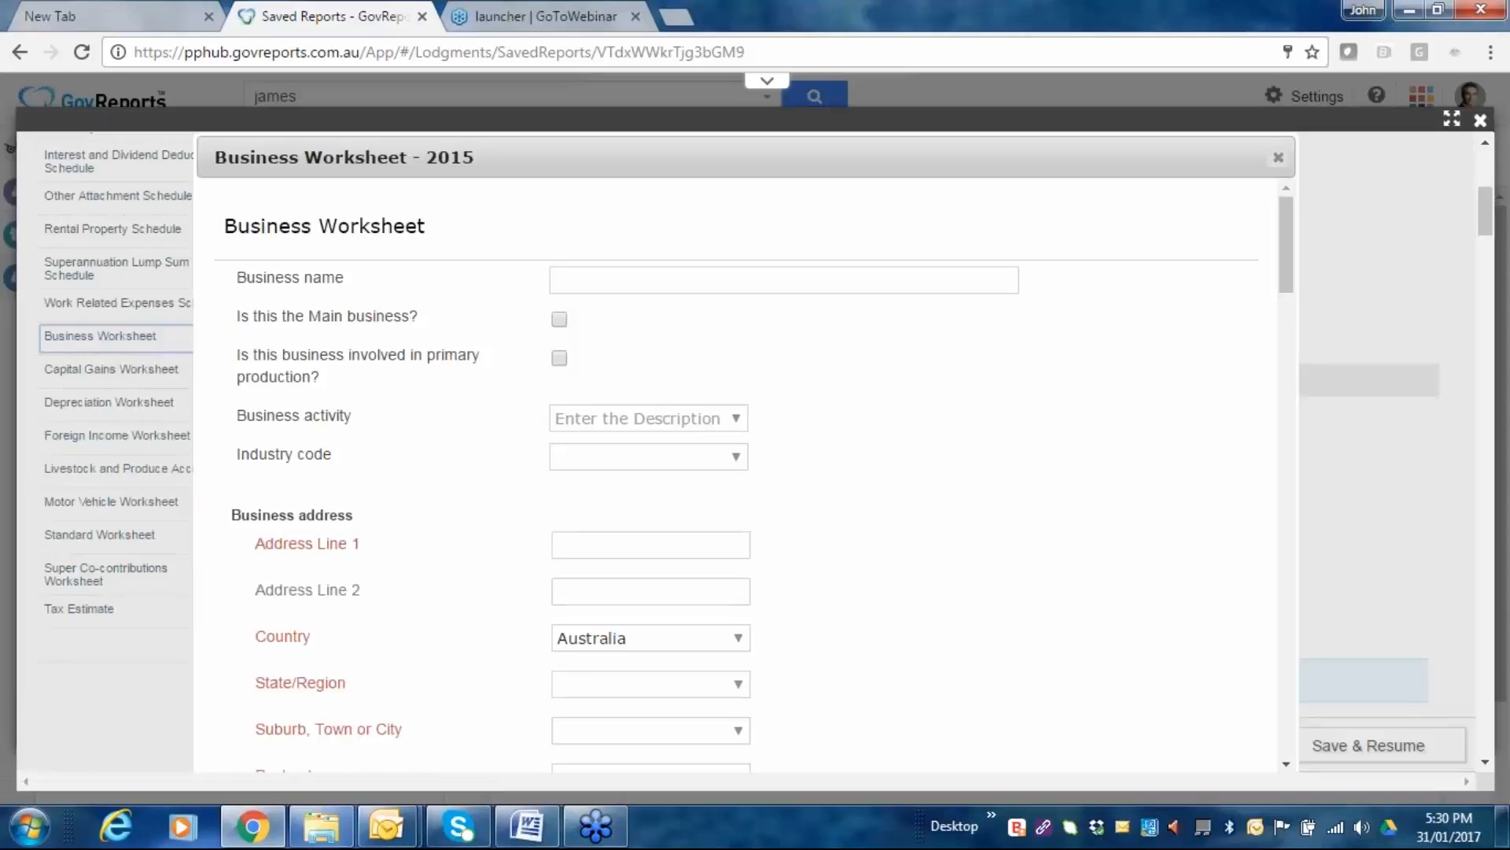
{"action": "scroll", "coordinate": [837, 379], "scroll_direction": "down", "scroll_amount": 2}
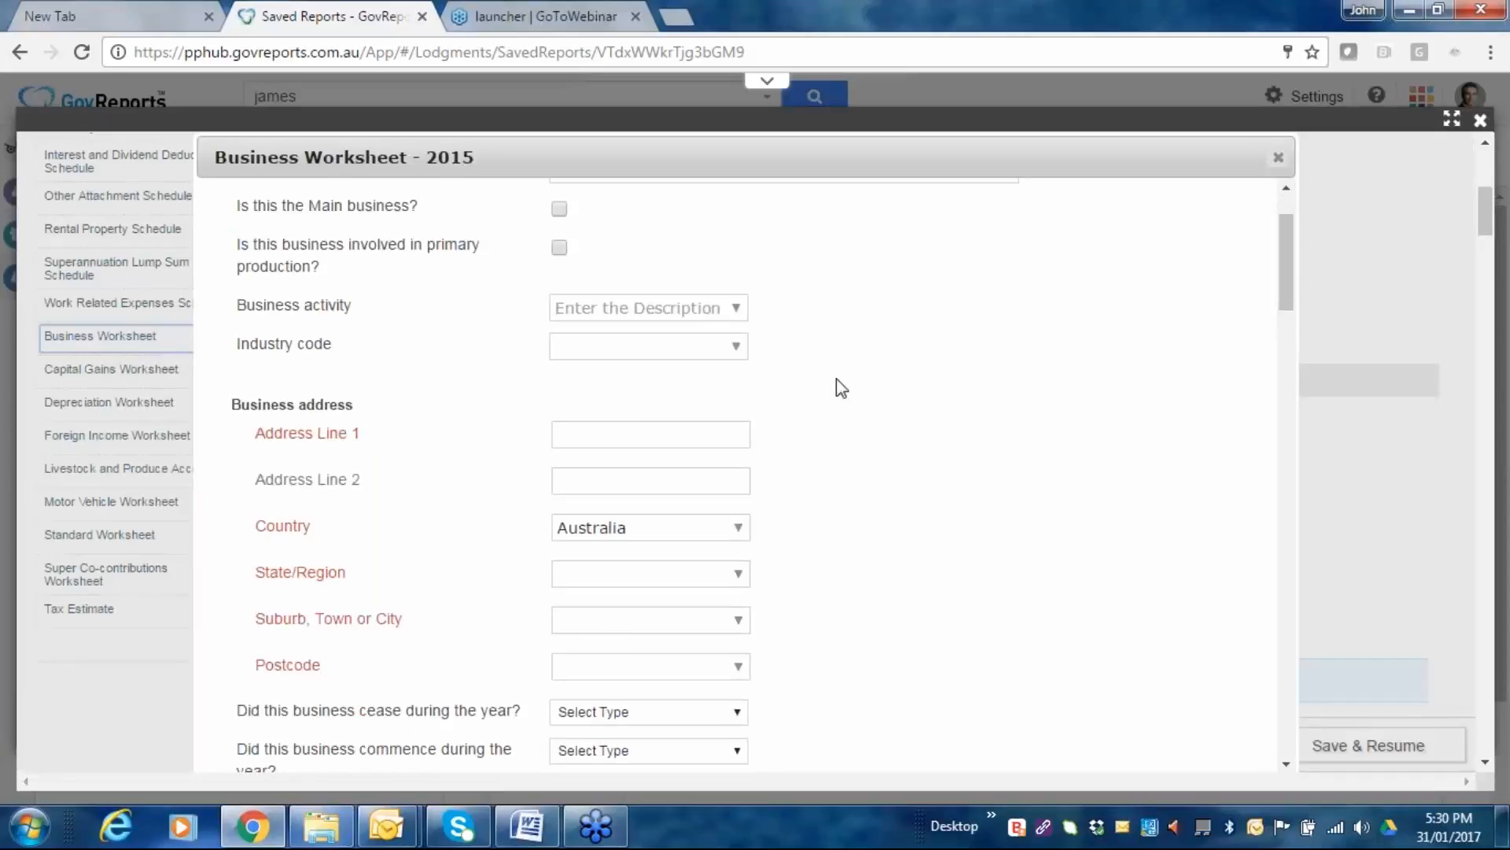
{"action": "scroll", "coordinate": [837, 379], "scroll_direction": "down", "scroll_amount": 3}
{"action": "scroll", "coordinate": [837, 379], "scroll_direction": "down", "scroll_amount": 2}
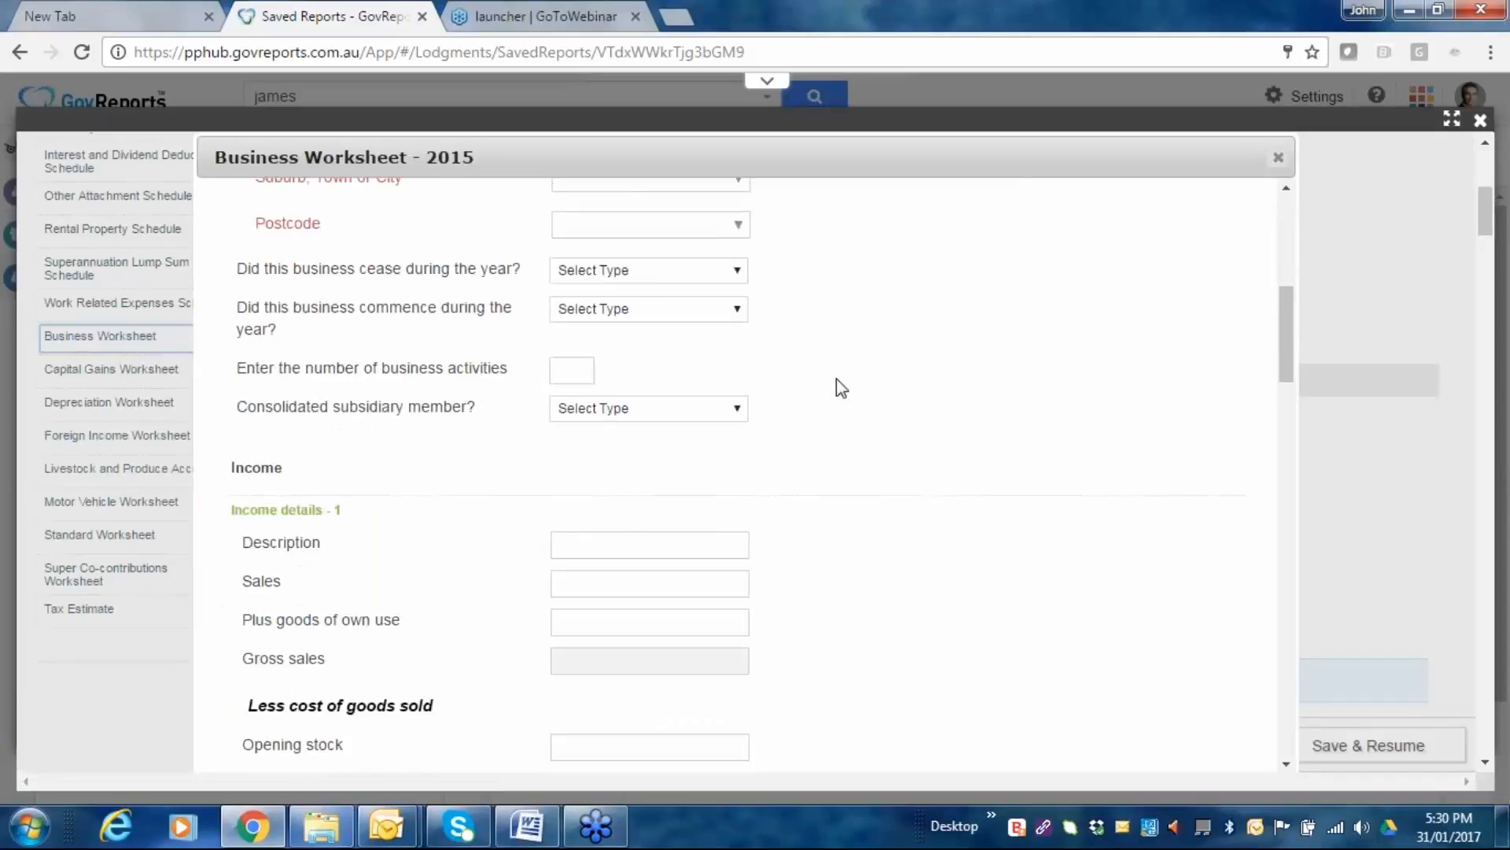
{"action": "scroll", "coordinate": [837, 379], "scroll_direction": "down", "scroll_amount": 1}
{"action": "scroll", "coordinate": [837, 379], "scroll_direction": "down", "scroll_amount": 1}
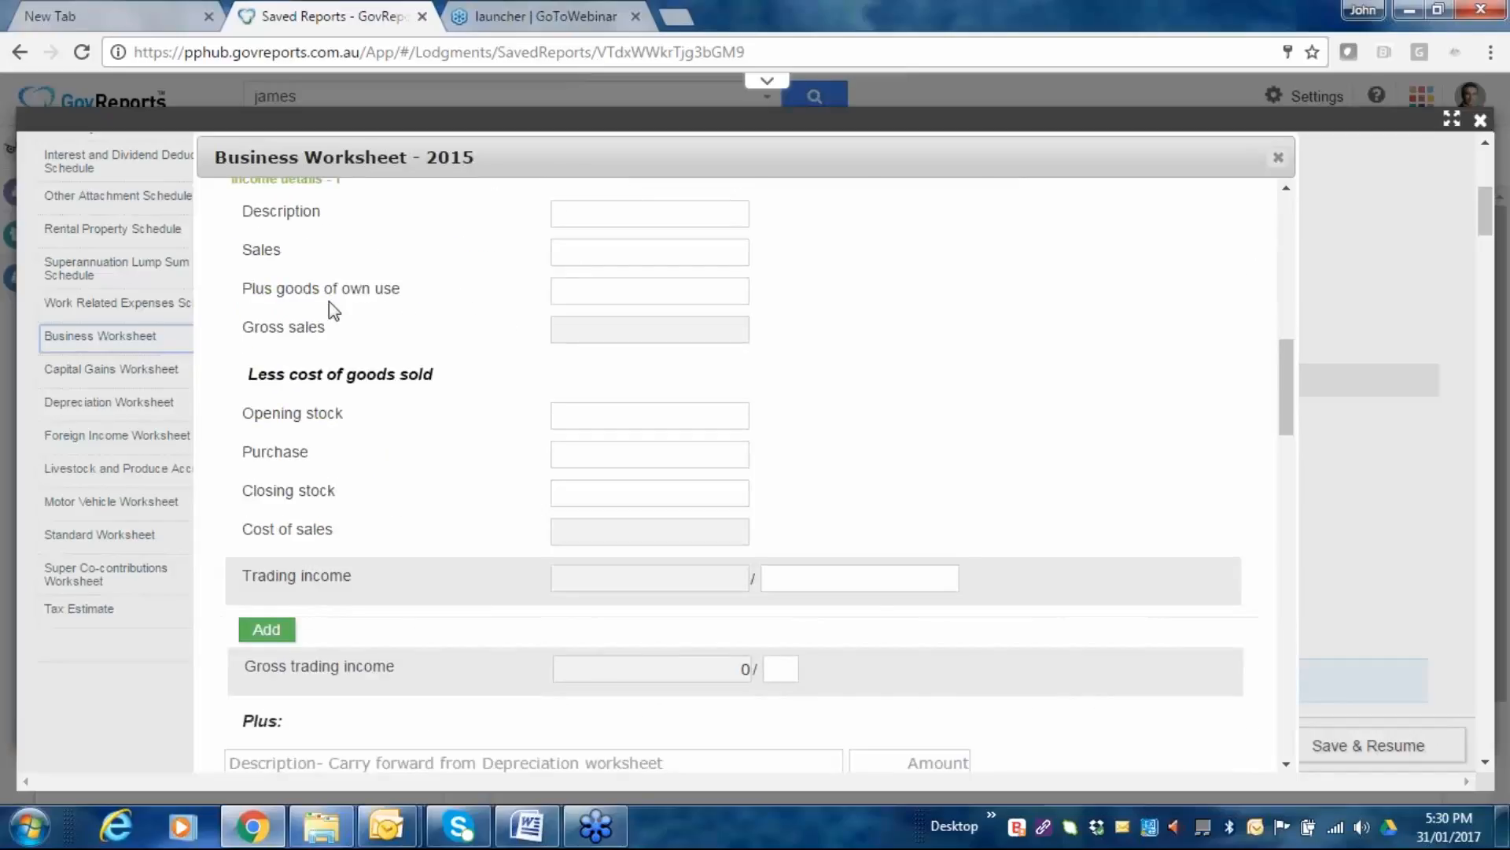
{"action": "scroll", "coordinate": [776, 369], "scroll_direction": "down", "scroll_amount": 2}
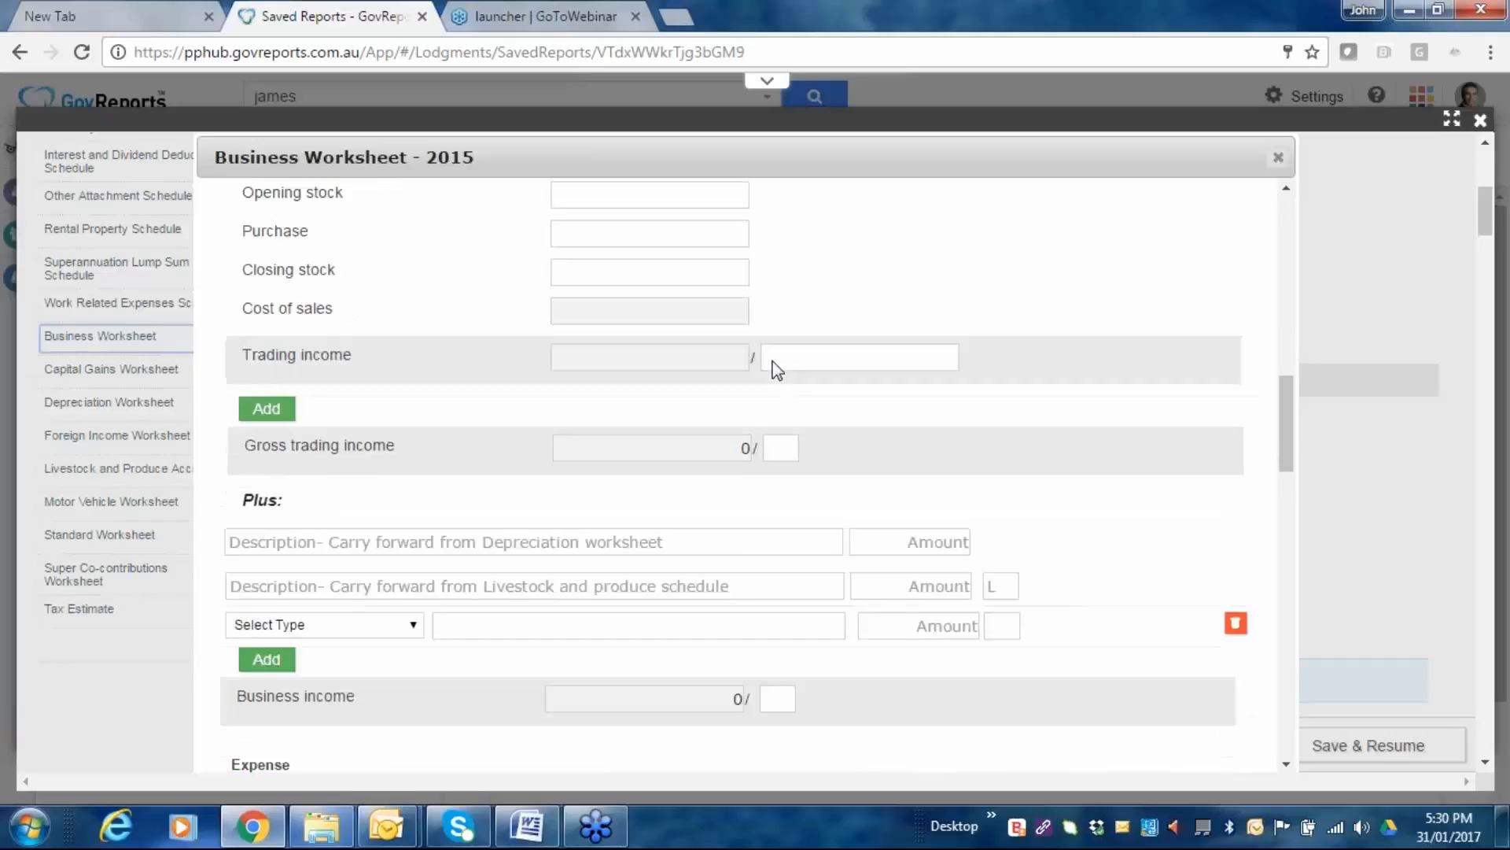
{"action": "scroll", "coordinate": [776, 369], "scroll_direction": "down", "scroll_amount": 12}
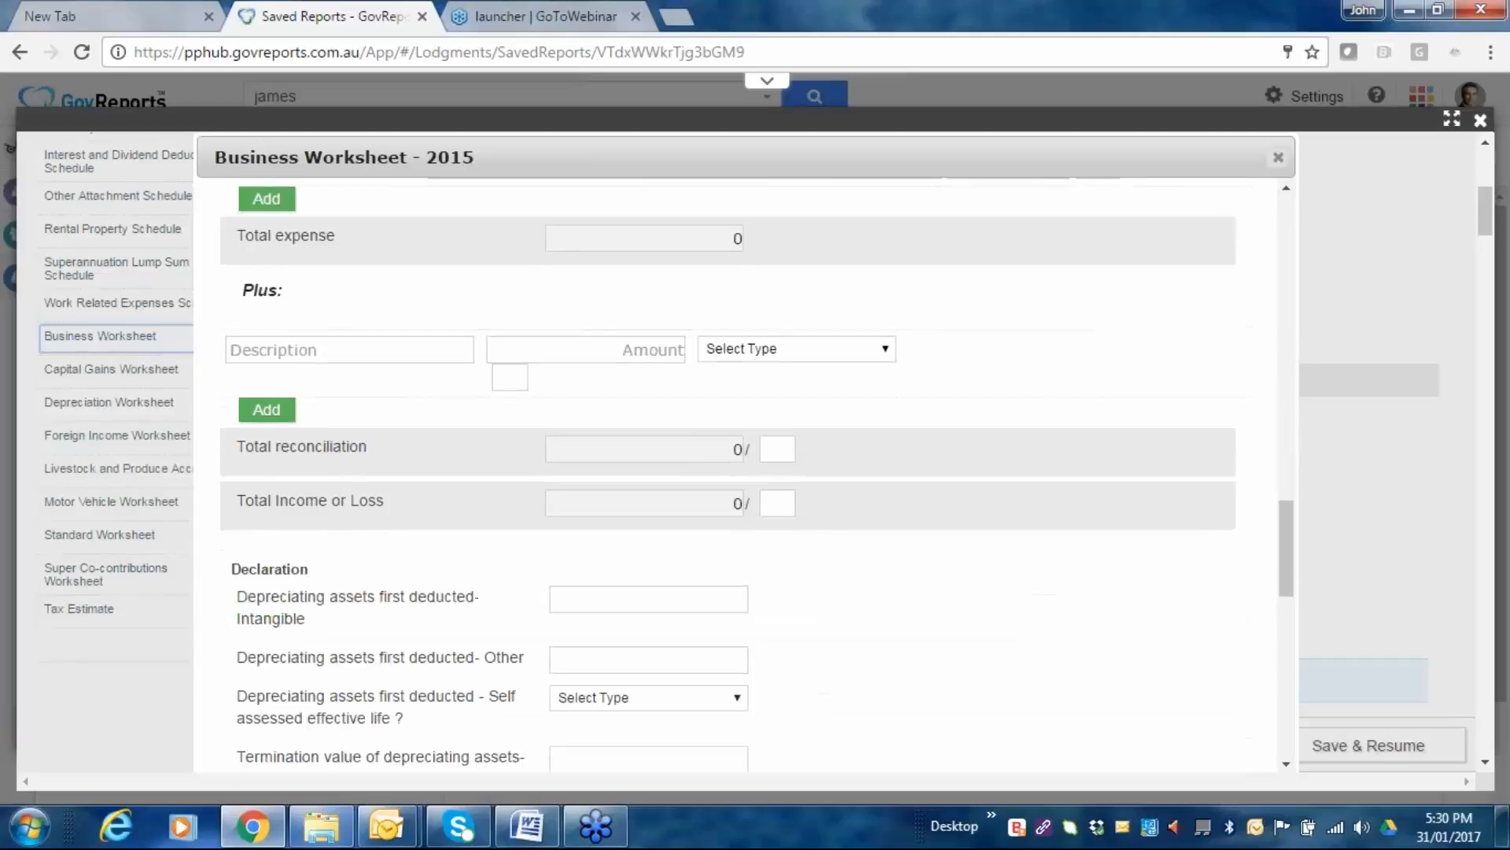
{"action": "scroll", "coordinate": [669, 544], "scroll_direction": "down", "scroll_amount": 5}
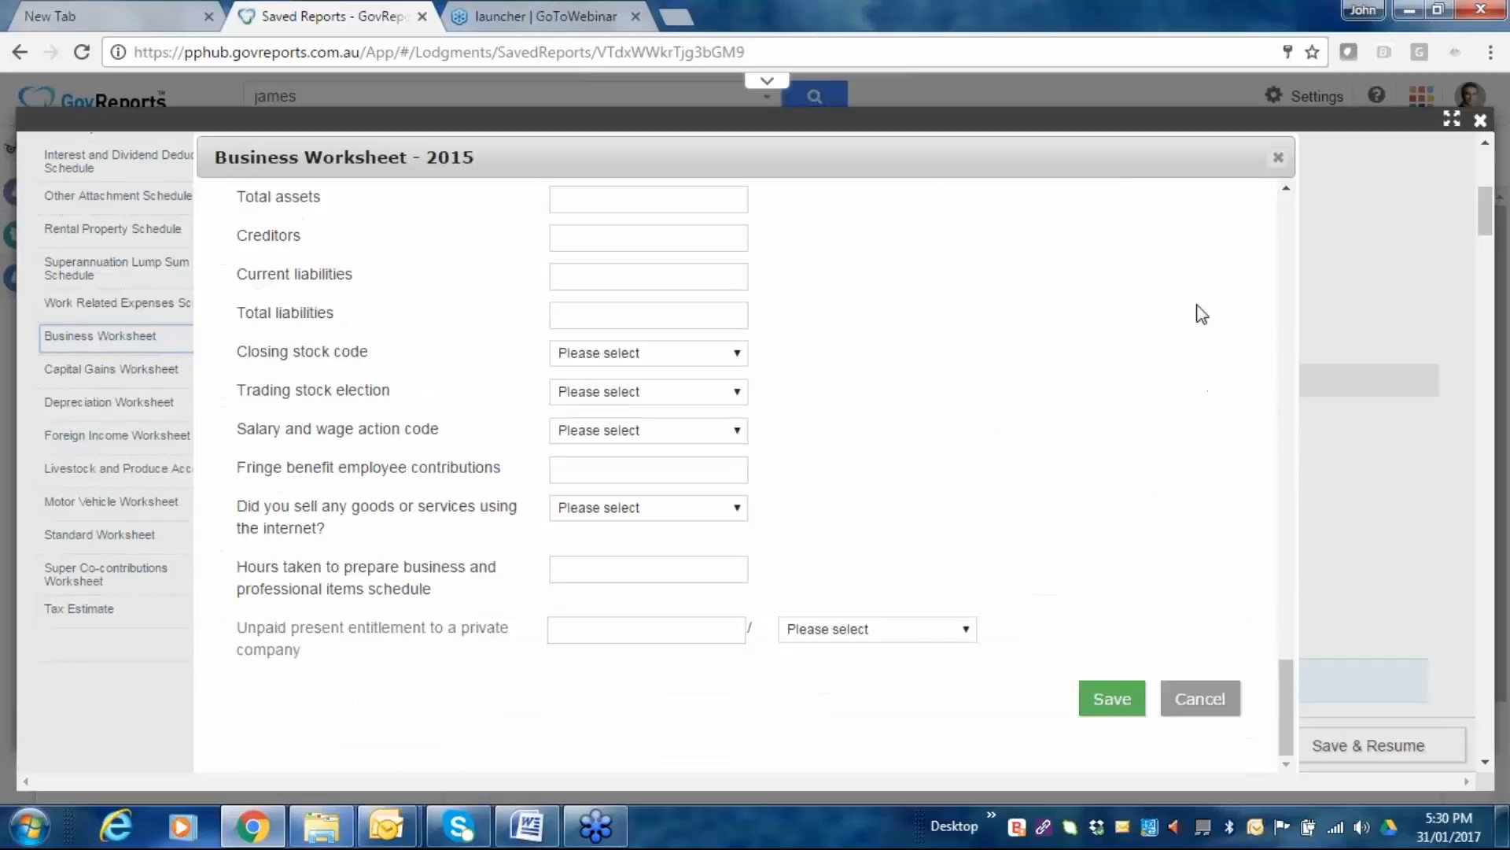
{"action": "left_click", "coordinate": [1278, 162]}
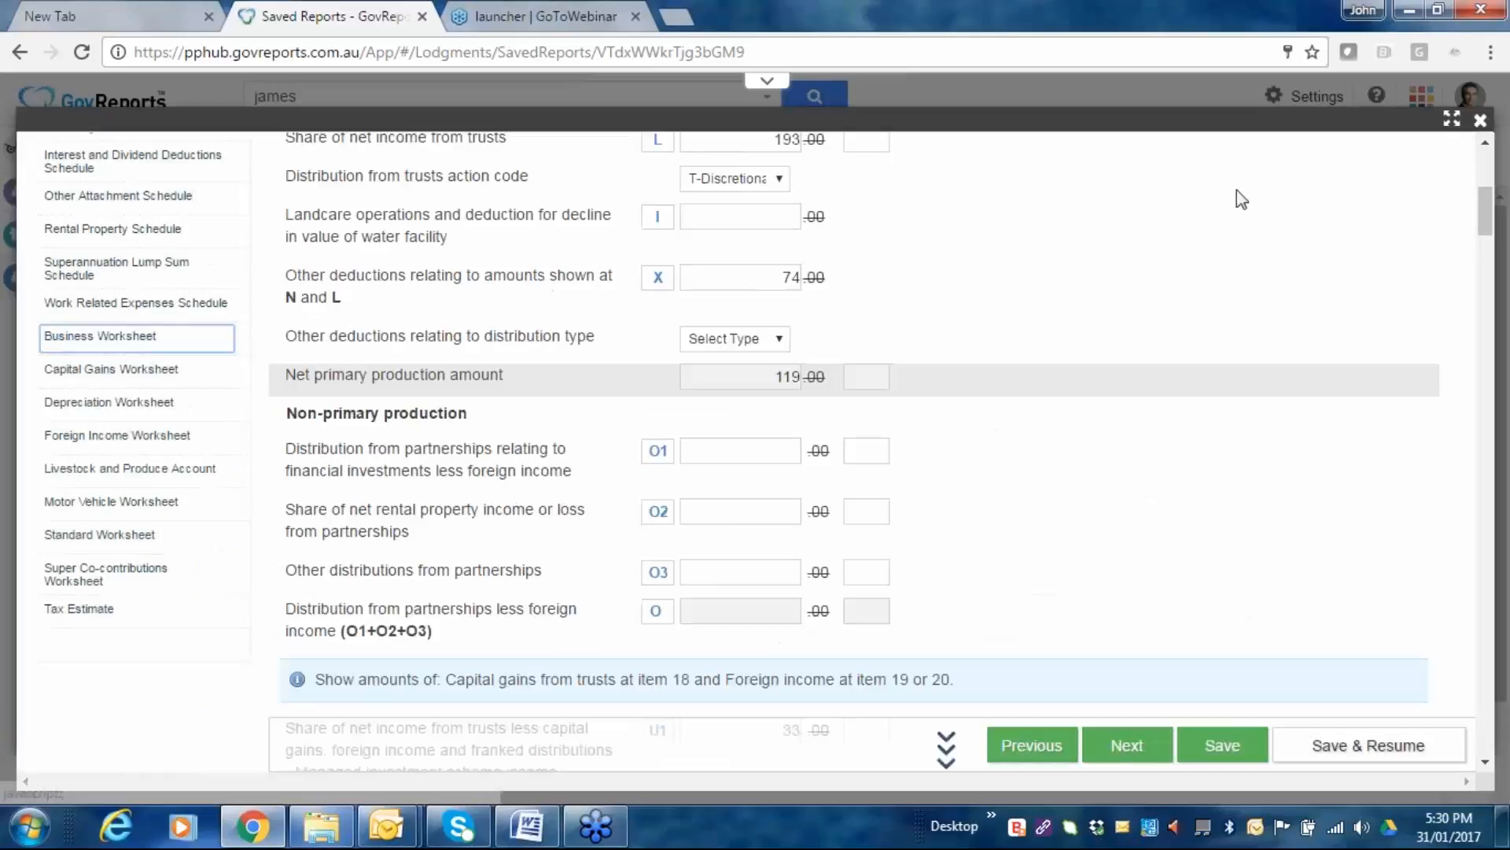
Review the Supplementary Section down to the 16894 total and advance to Deductions.
{"action": "scroll", "coordinate": [1056, 491], "scroll_direction": "down", "scroll_amount": 4}
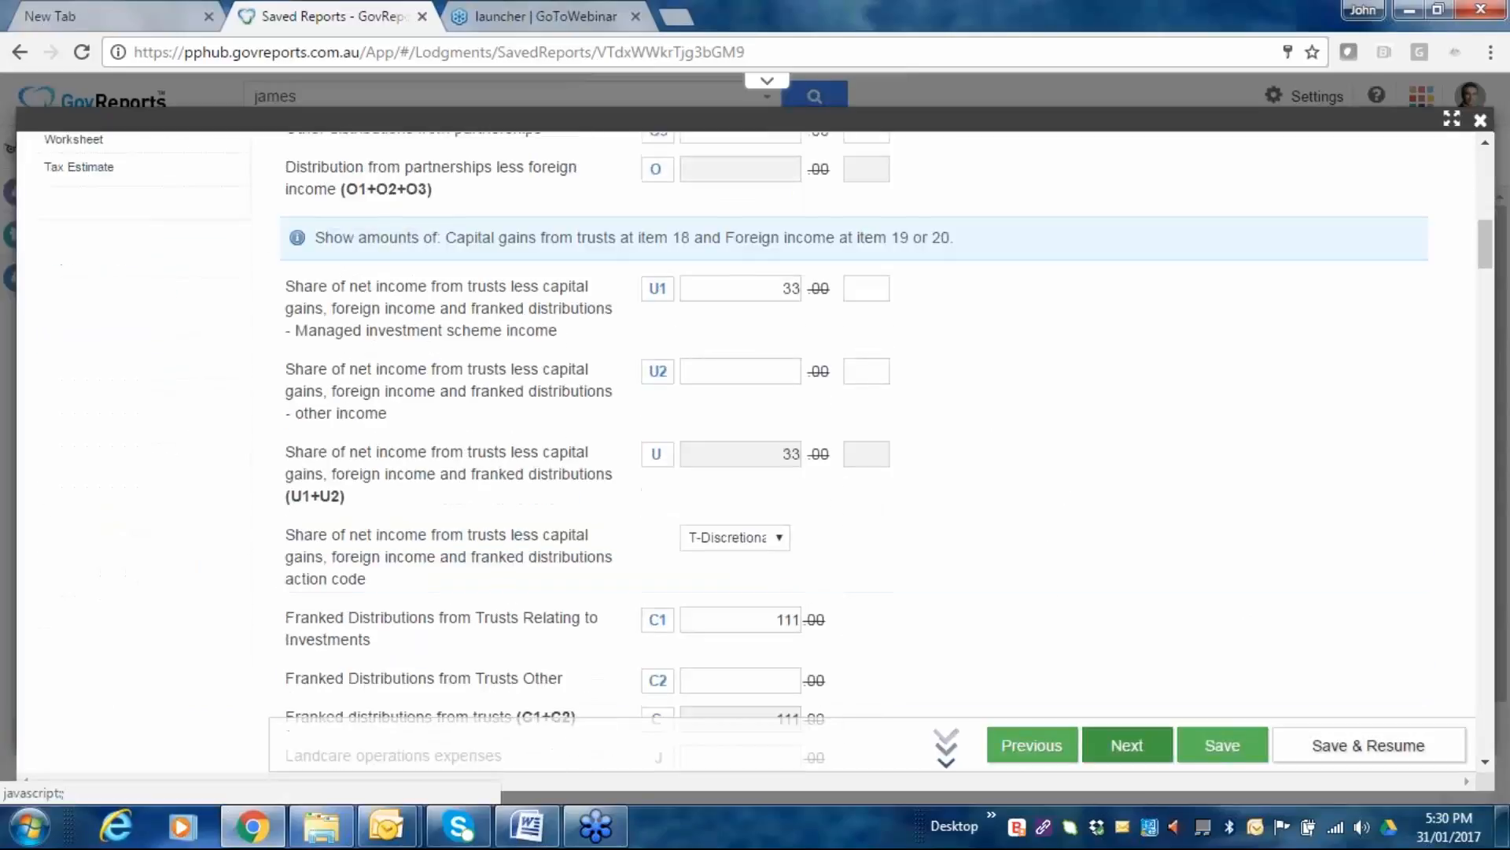
{"action": "scroll", "coordinate": [1158, 790], "scroll_direction": "down", "scroll_amount": 7}
{"action": "scroll", "coordinate": [1086, 408], "scroll_direction": "down", "scroll_amount": 2}
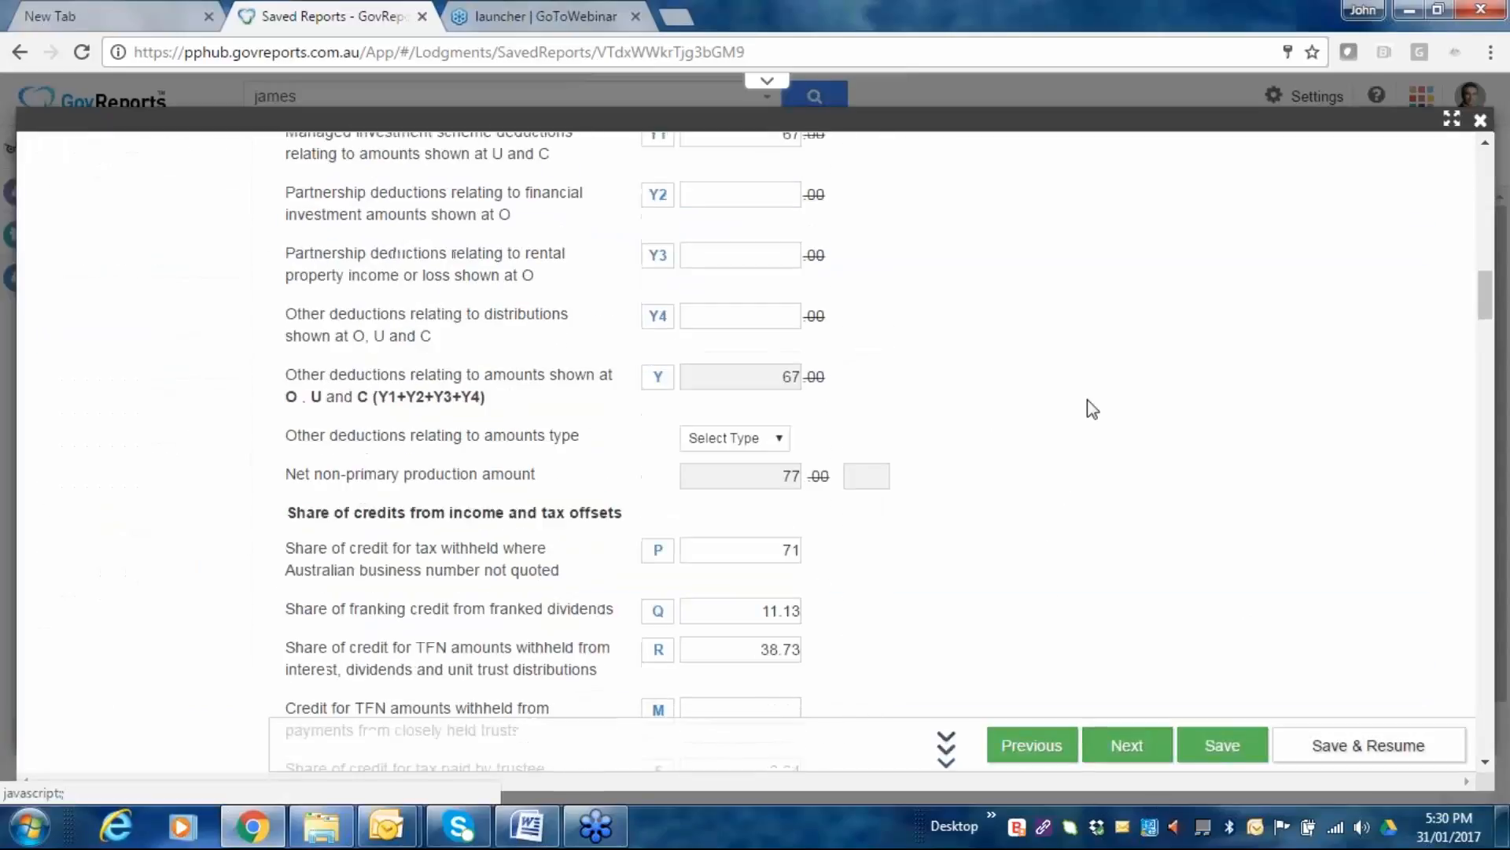
{"action": "scroll", "coordinate": [1092, 407], "scroll_direction": "down", "scroll_amount": 10}
{"action": "scroll", "coordinate": [1091, 408], "scroll_direction": "down", "scroll_amount": 8}
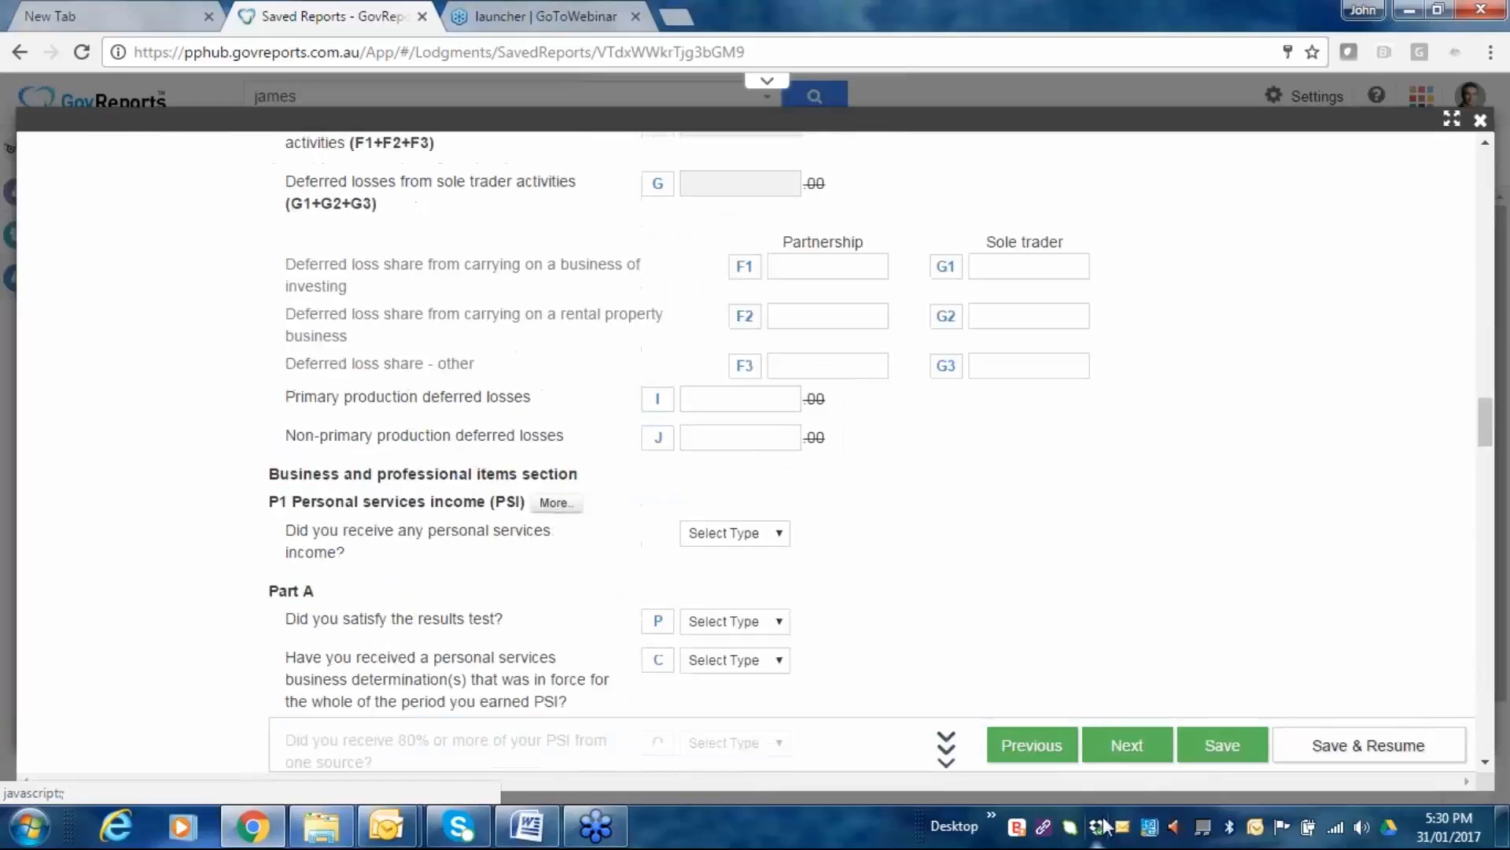
{"action": "scroll", "coordinate": [869, 472], "scroll_direction": "down", "scroll_amount": 10}
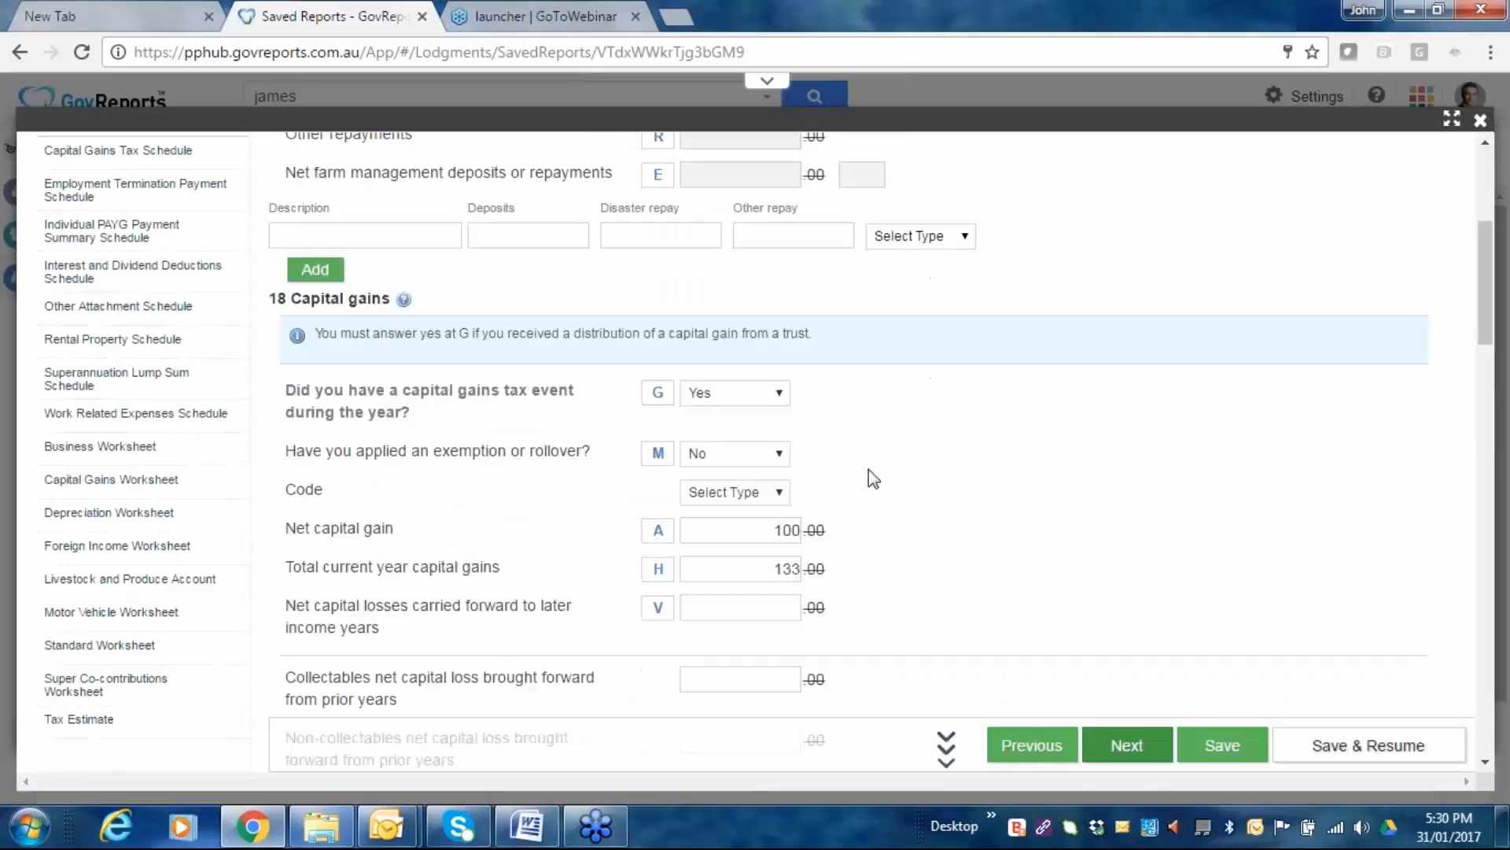
{"action": "scroll", "coordinate": [868, 469], "scroll_direction": "up", "scroll_amount": 5}
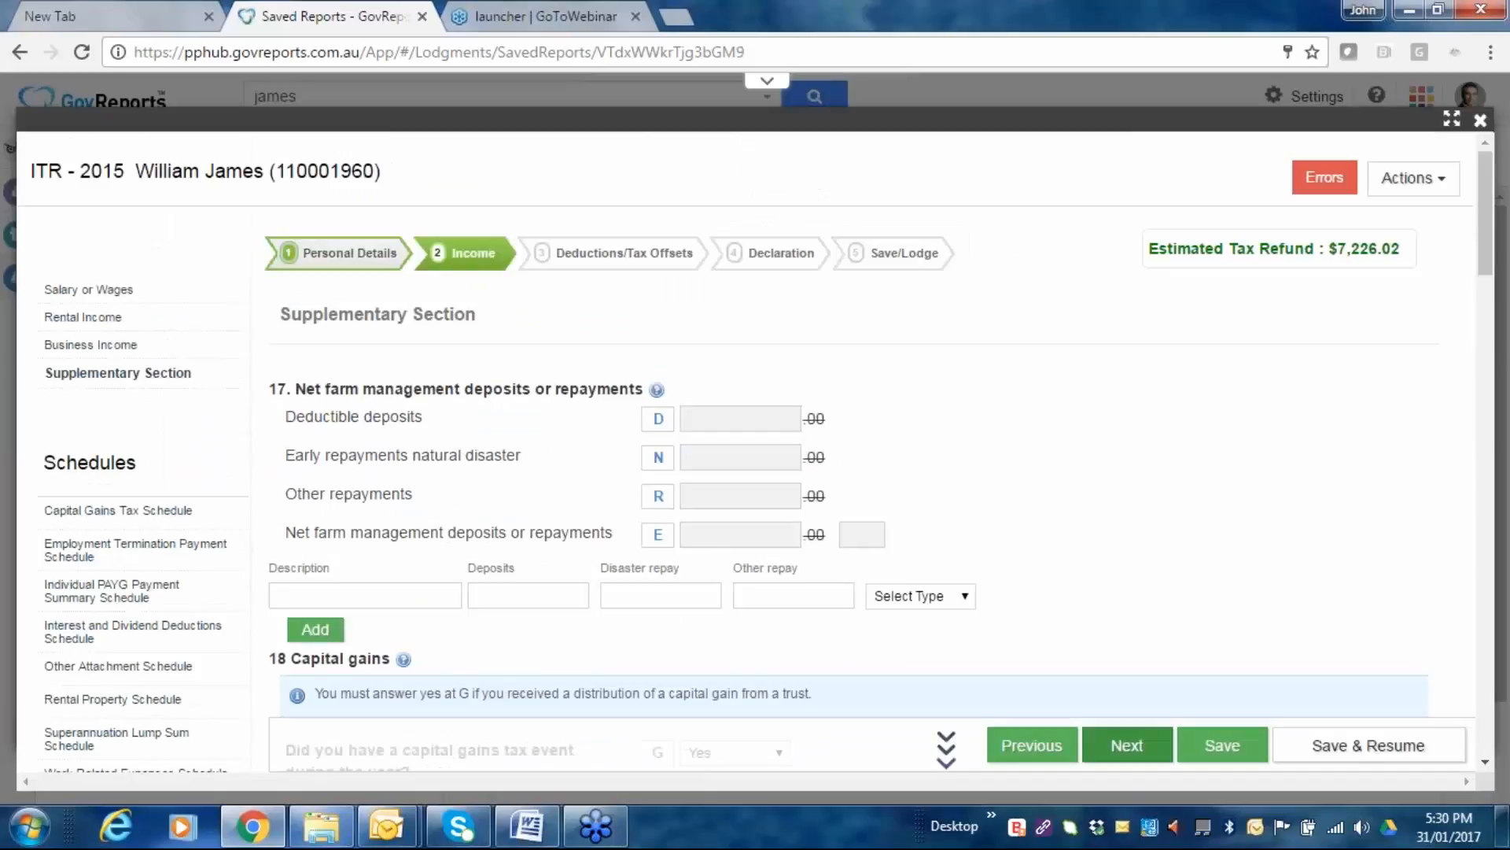
{"action": "scroll", "coordinate": [756, 379], "scroll_direction": "down", "scroll_amount": 5}
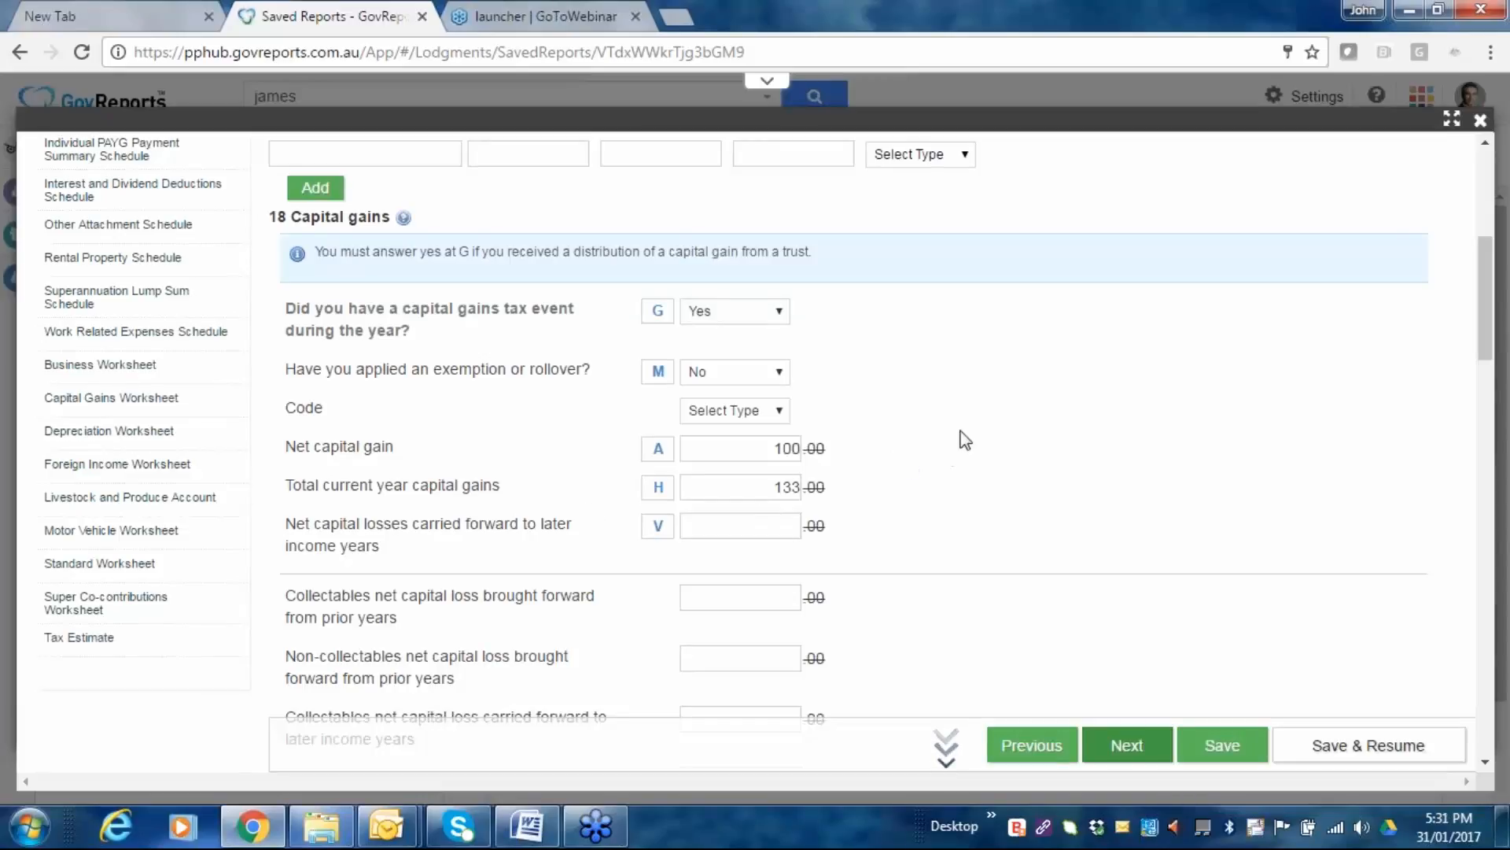
{"action": "scroll", "coordinate": [917, 438], "scroll_direction": "down", "scroll_amount": 1}
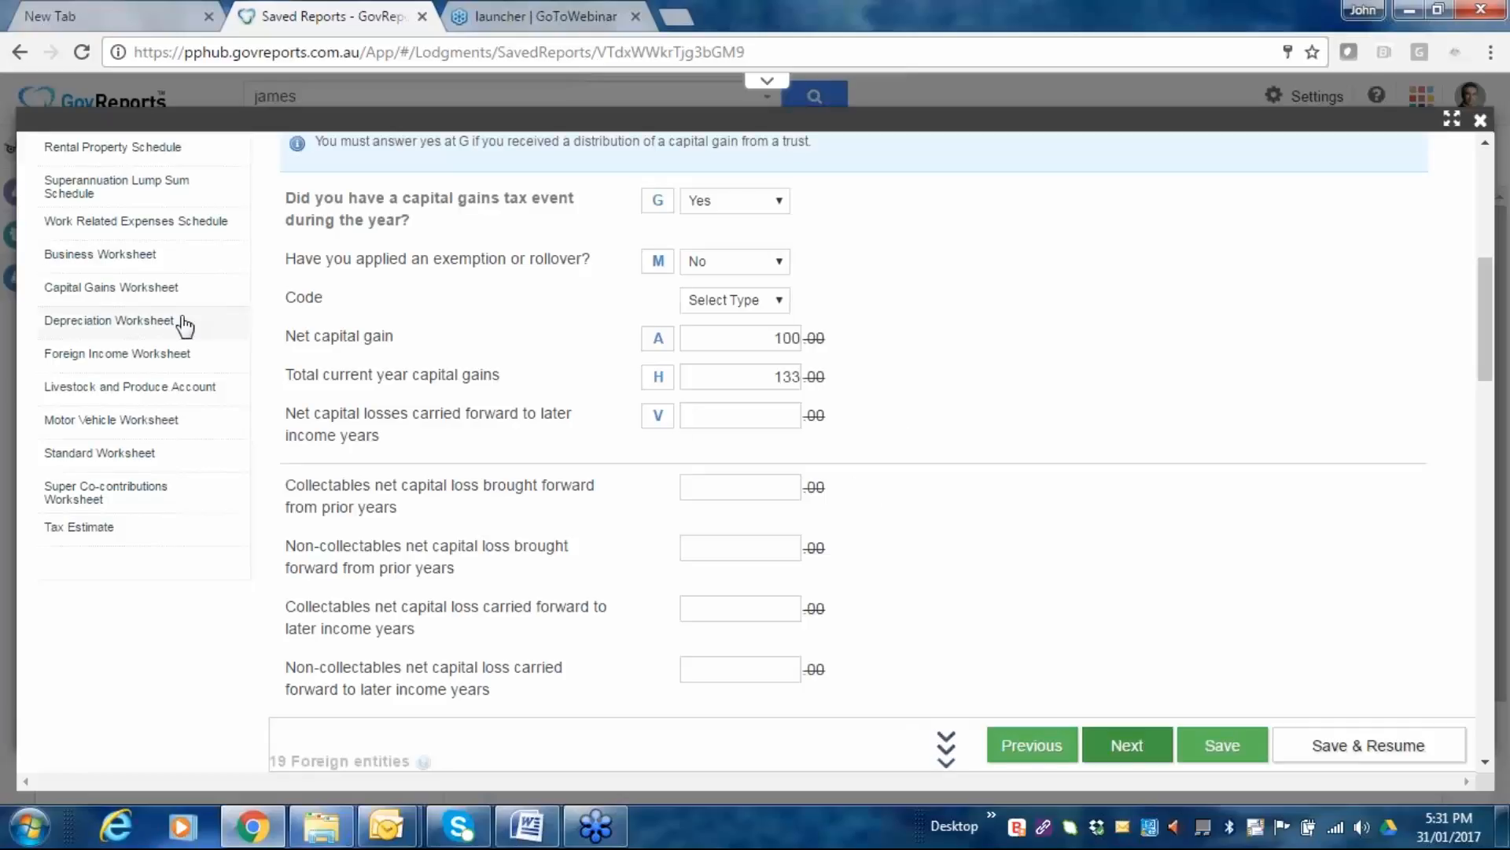
{"action": "scroll", "coordinate": [914, 483], "scroll_direction": "down", "scroll_amount": 1}
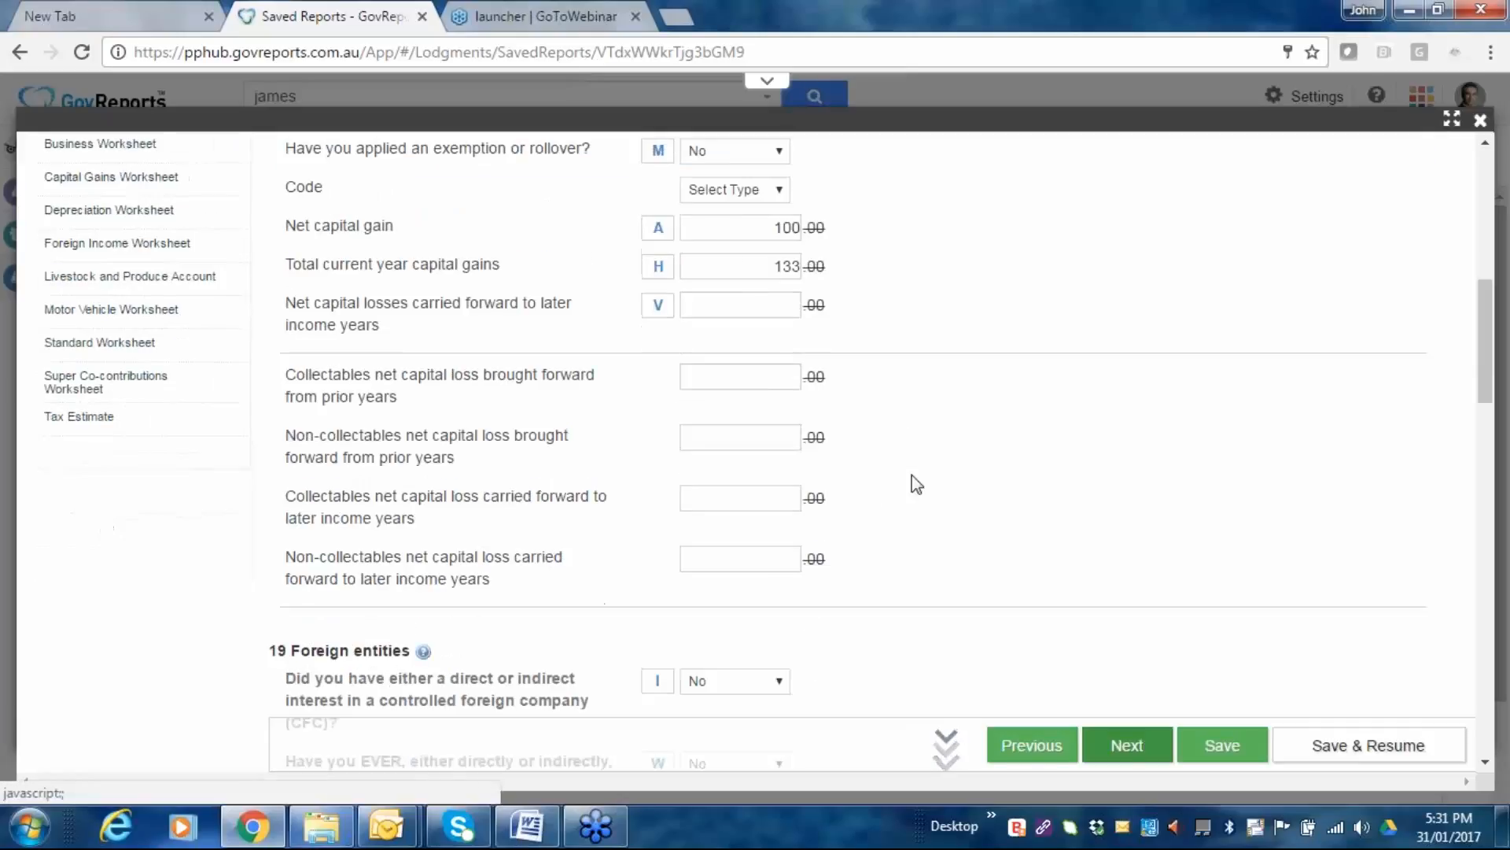
{"action": "scroll", "coordinate": [916, 483], "scroll_direction": "down", "scroll_amount": 3}
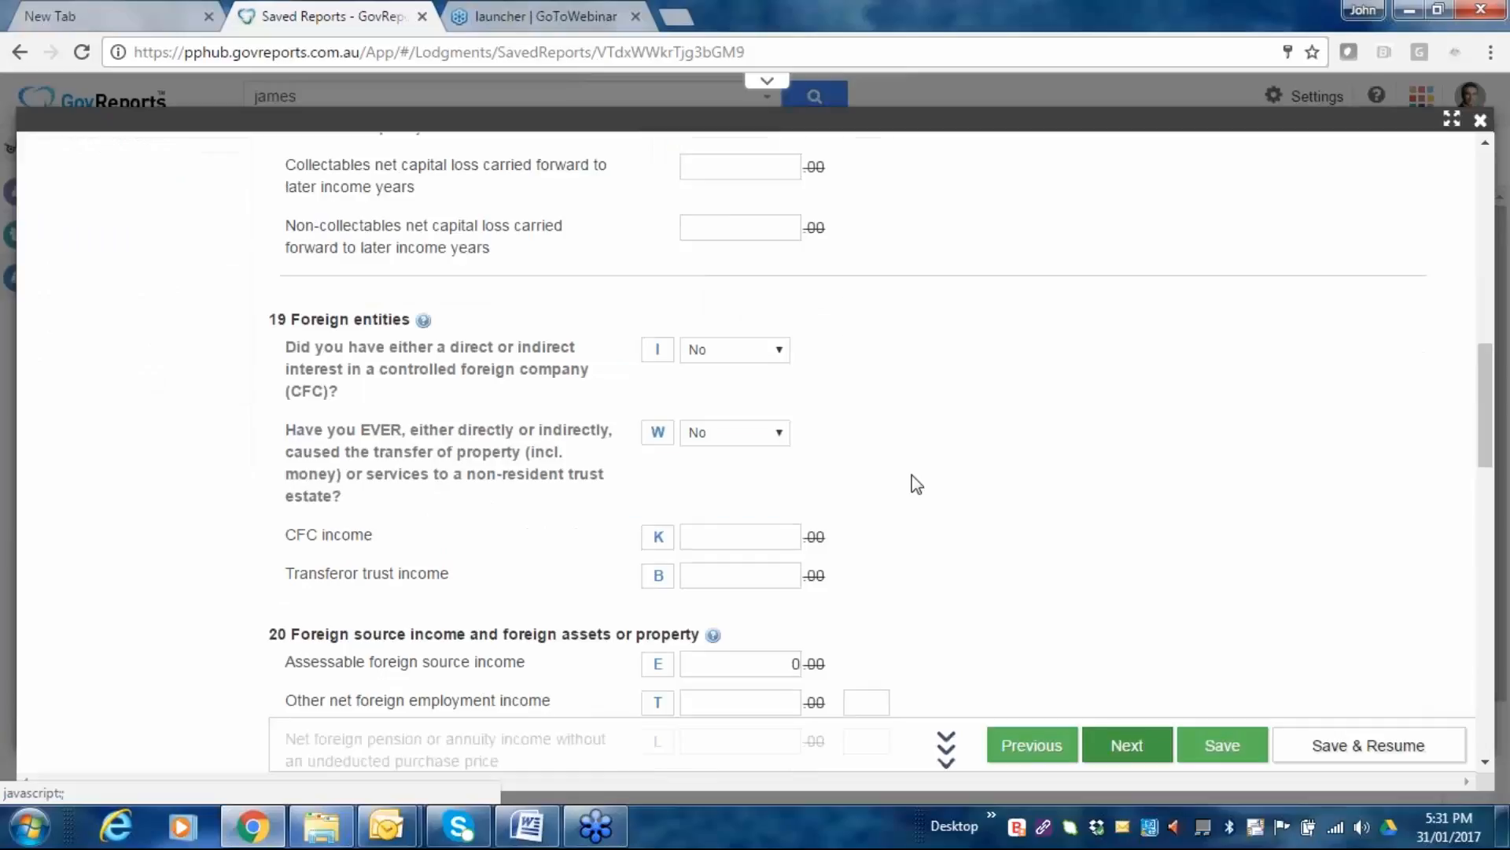
{"action": "scroll", "coordinate": [917, 483], "scroll_direction": "down", "scroll_amount": 5}
{"action": "scroll", "coordinate": [474, 483], "scroll_direction": "down", "scroll_amount": 5}
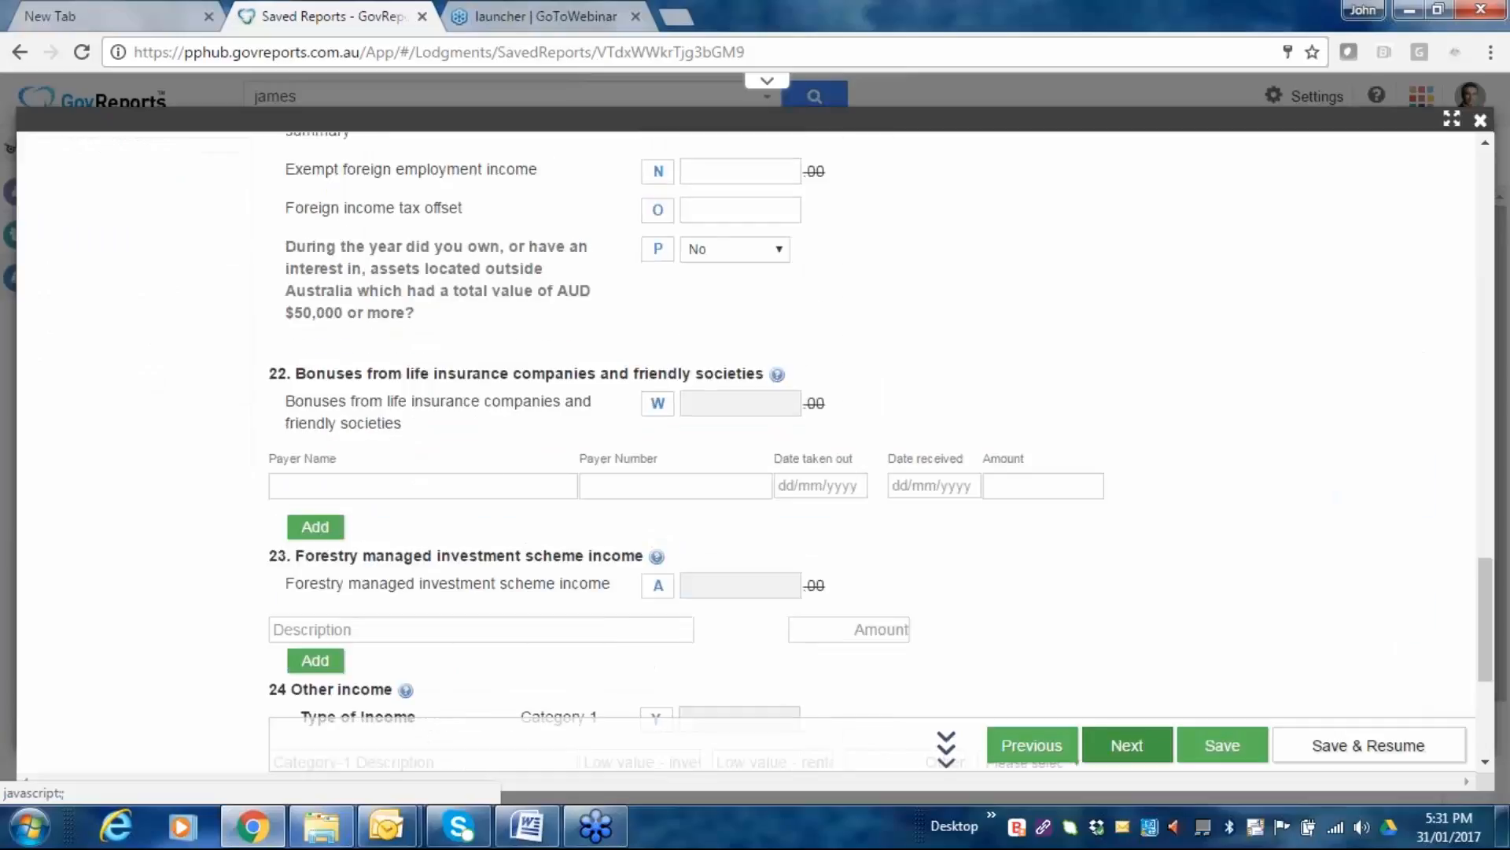
{"action": "scroll", "coordinate": [474, 483], "scroll_direction": "down", "scroll_amount": 1}
{"action": "scroll", "coordinate": [474, 483], "scroll_direction": "down", "scroll_amount": 2}
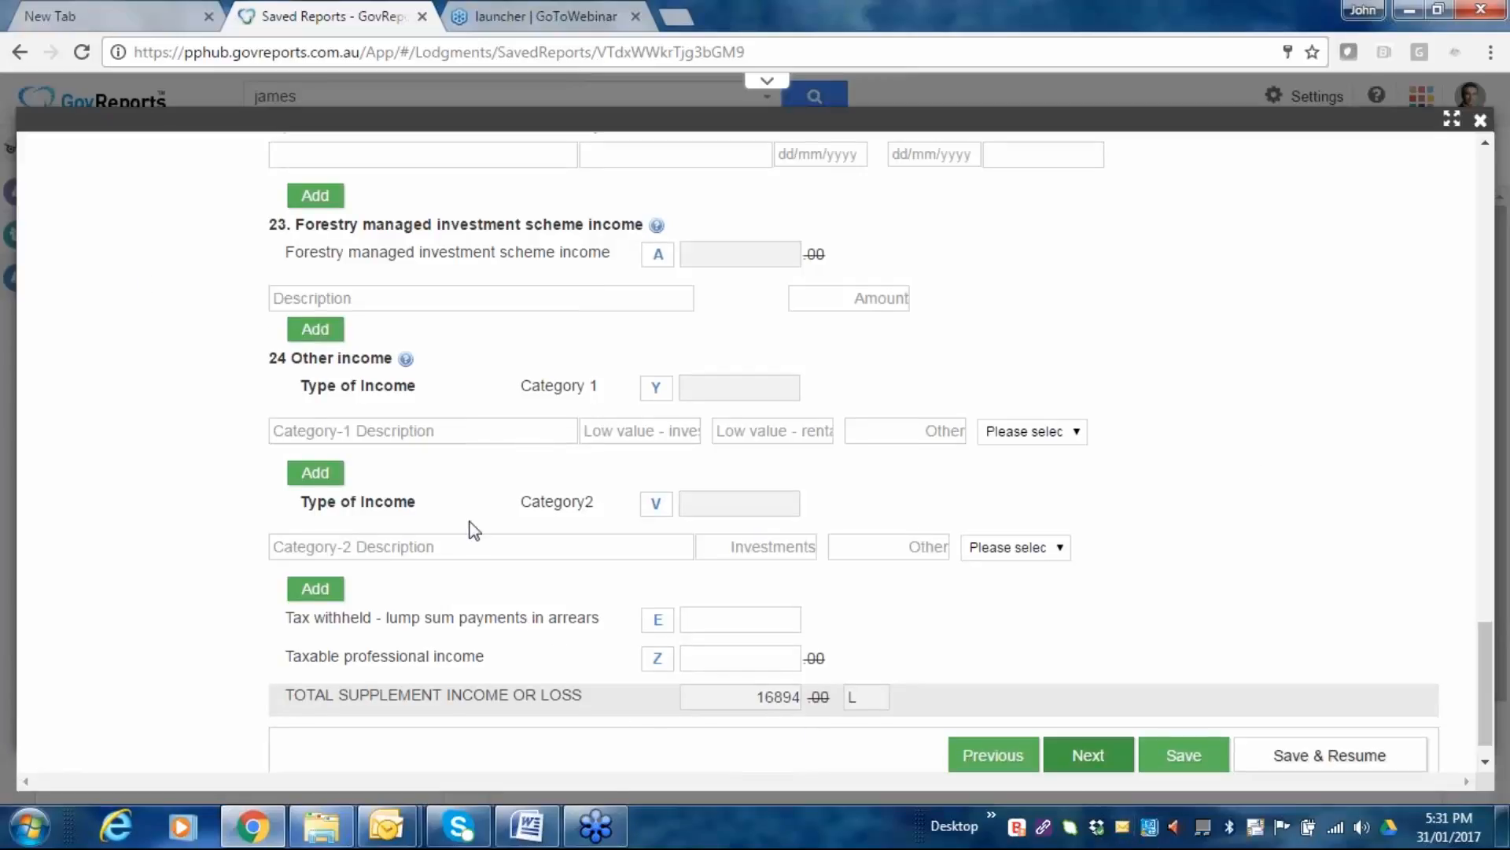
{"action": "scroll", "coordinate": [472, 529], "scroll_direction": "down", "scroll_amount": 1}
{"action": "left_click", "coordinate": [1089, 718]}
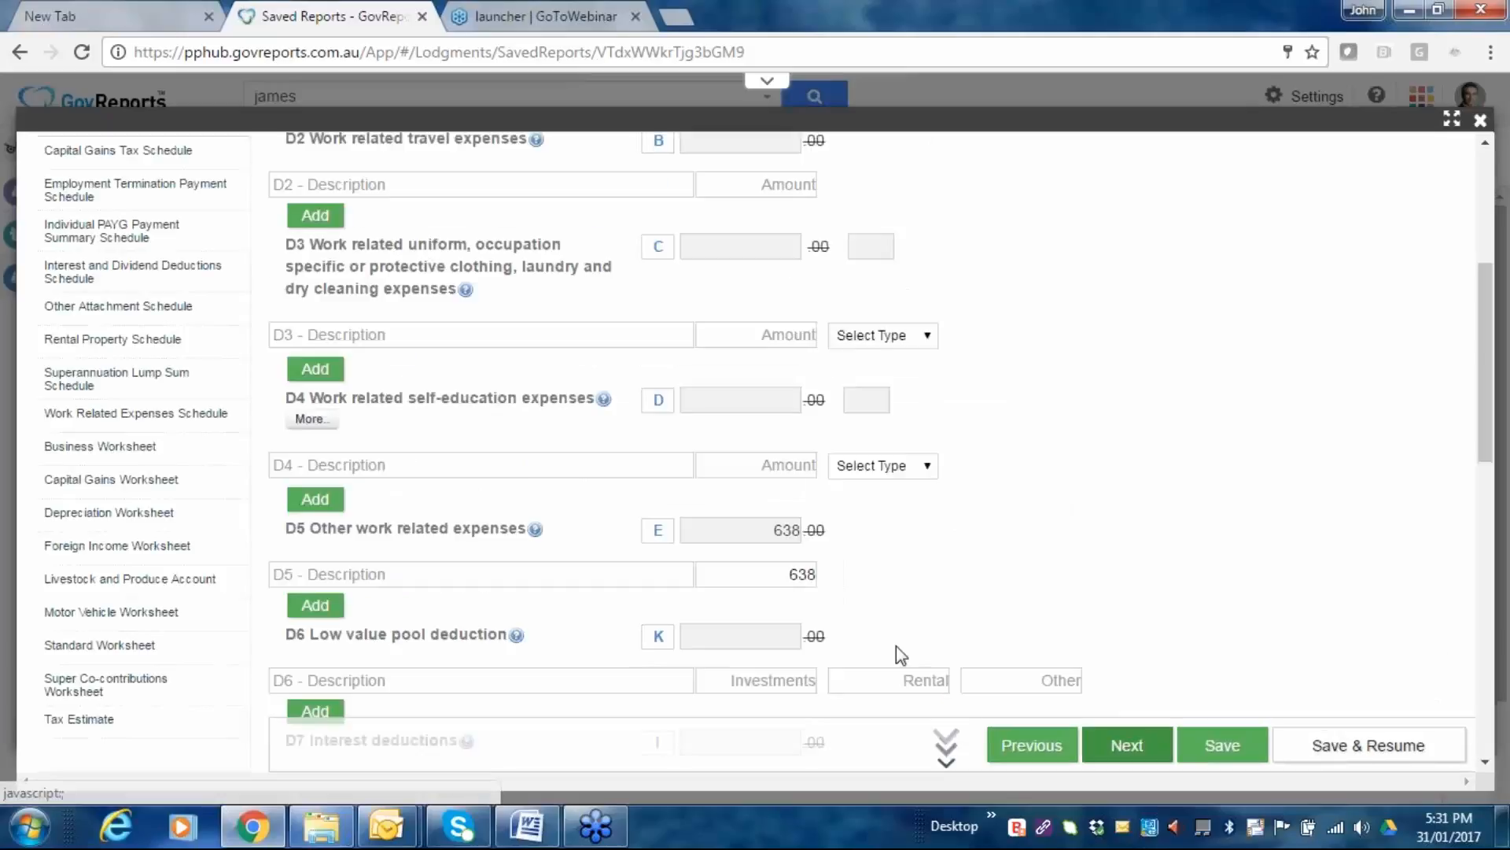
Review deductions D1–D10, including D5 expenses of 638, and bring up the Work Related Expenses Schedule.
{"action": "scroll", "coordinate": [896, 645], "scroll_direction": "up", "scroll_amount": 3}
{"action": "scroll", "coordinate": [865, 440], "scroll_direction": "up", "scroll_amount": 3}
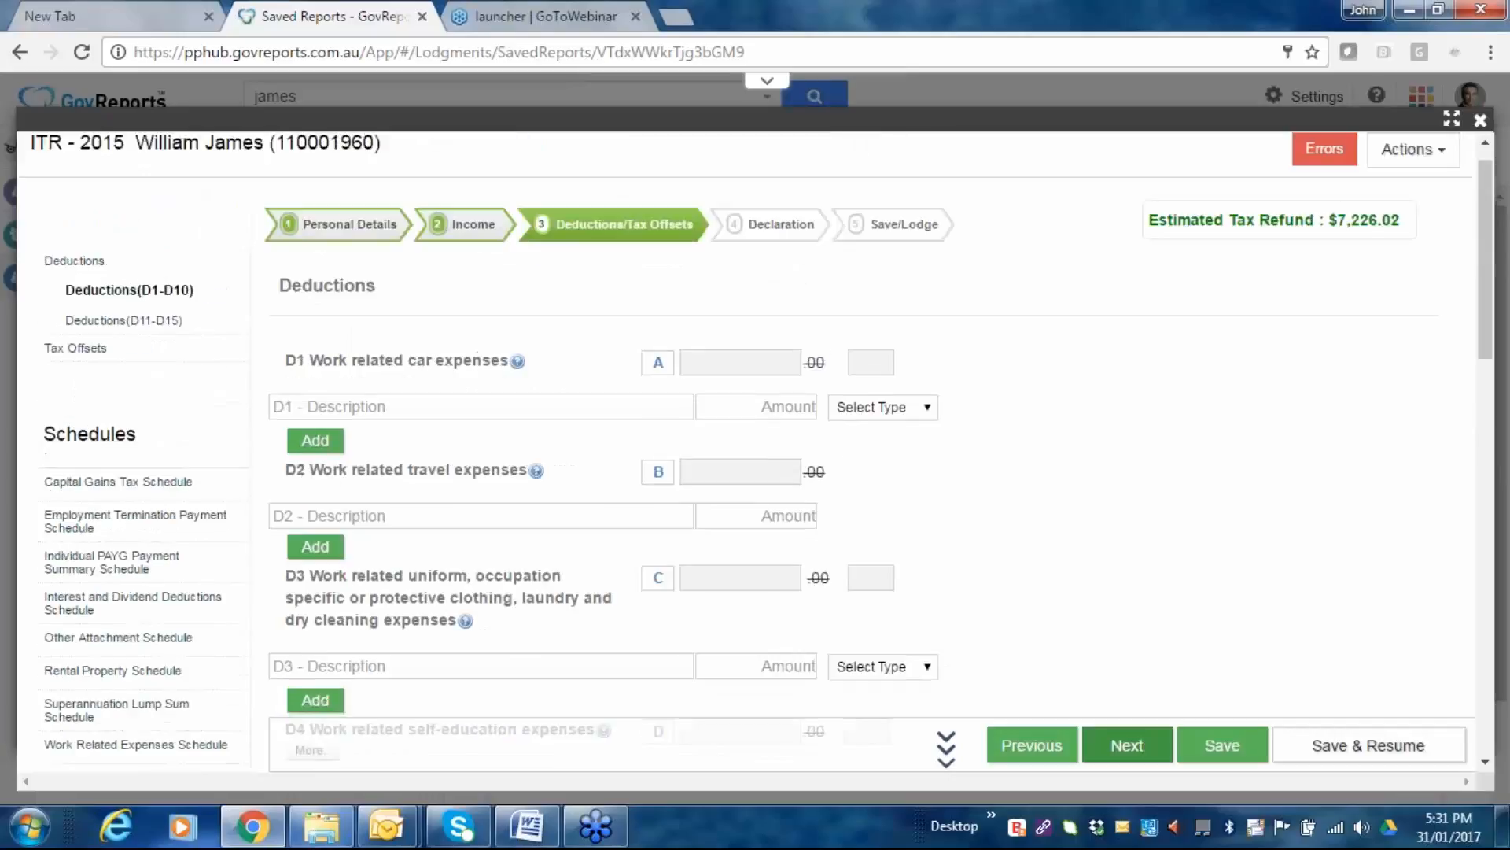
{"action": "scroll", "coordinate": [609, 433], "scroll_direction": "down", "scroll_amount": 3}
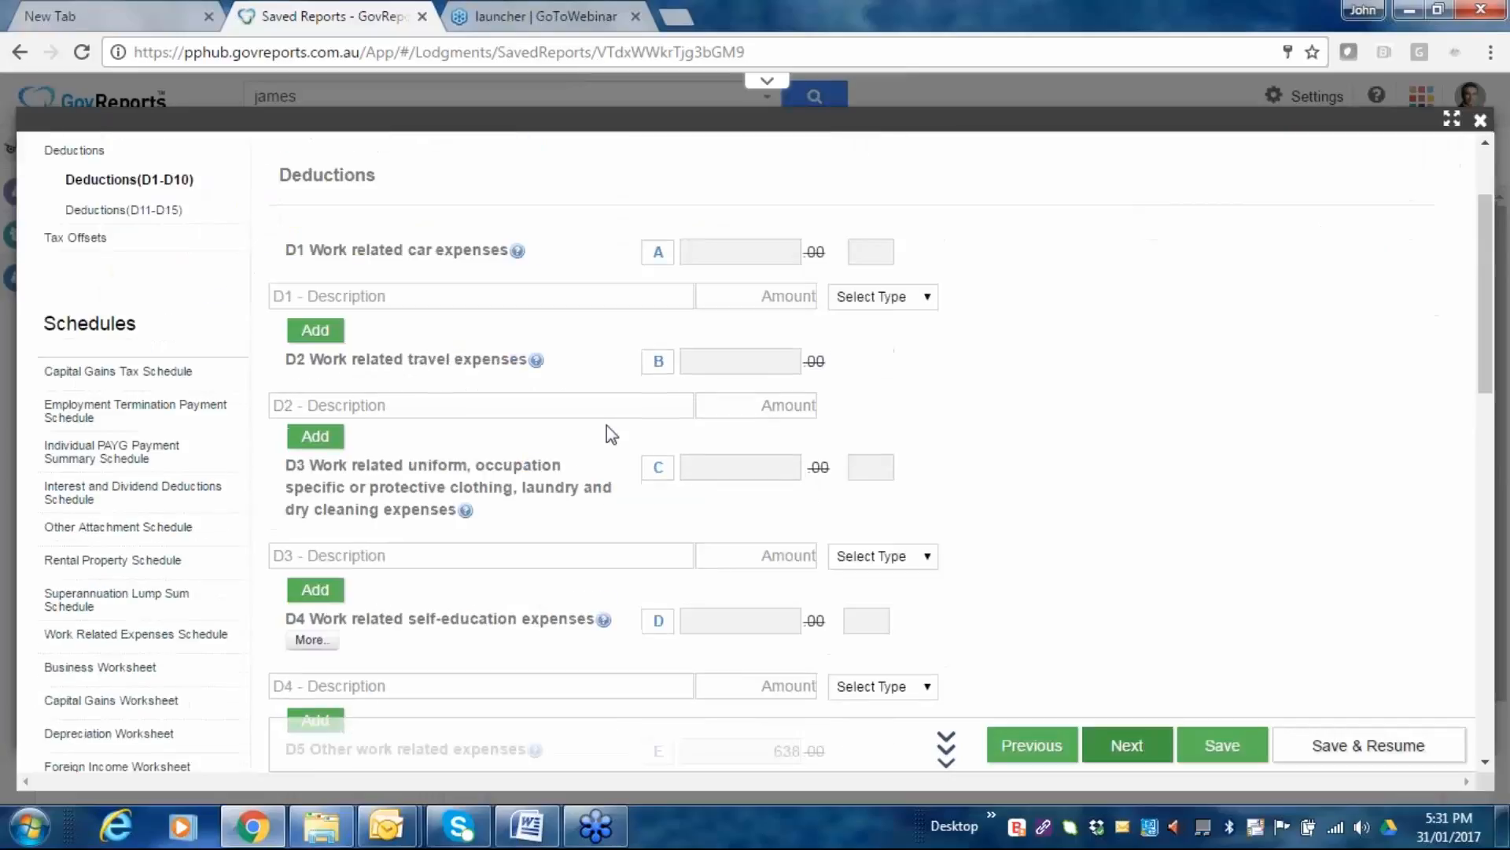
{"action": "scroll", "coordinate": [606, 432], "scroll_direction": "down", "scroll_amount": 2}
{"action": "scroll", "coordinate": [700, 492], "scroll_direction": "up", "scroll_amount": 3}
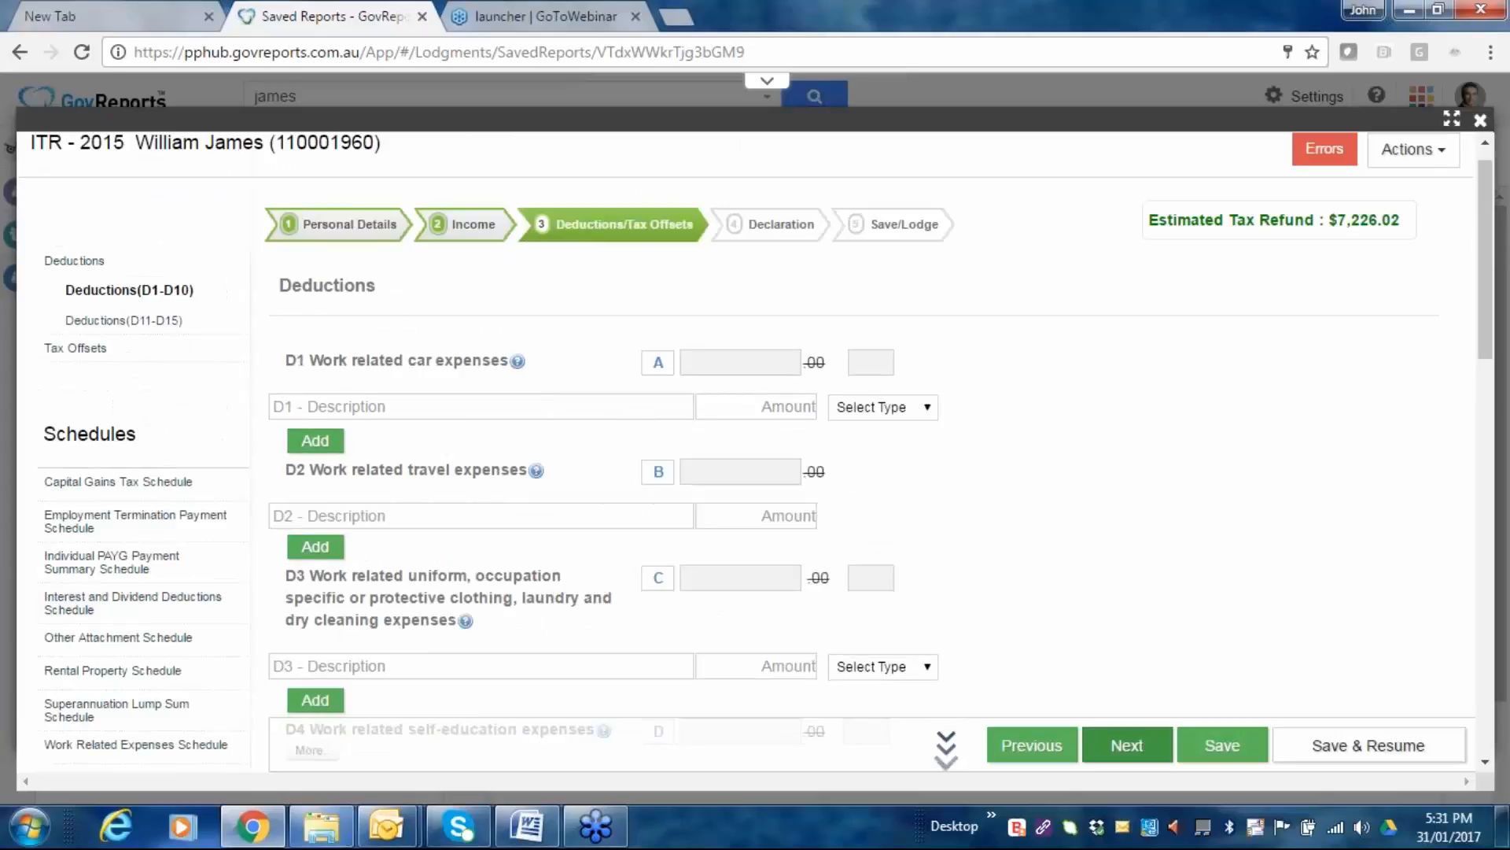
{"action": "scroll", "coordinate": [511, 571], "scroll_direction": "down", "scroll_amount": 1}
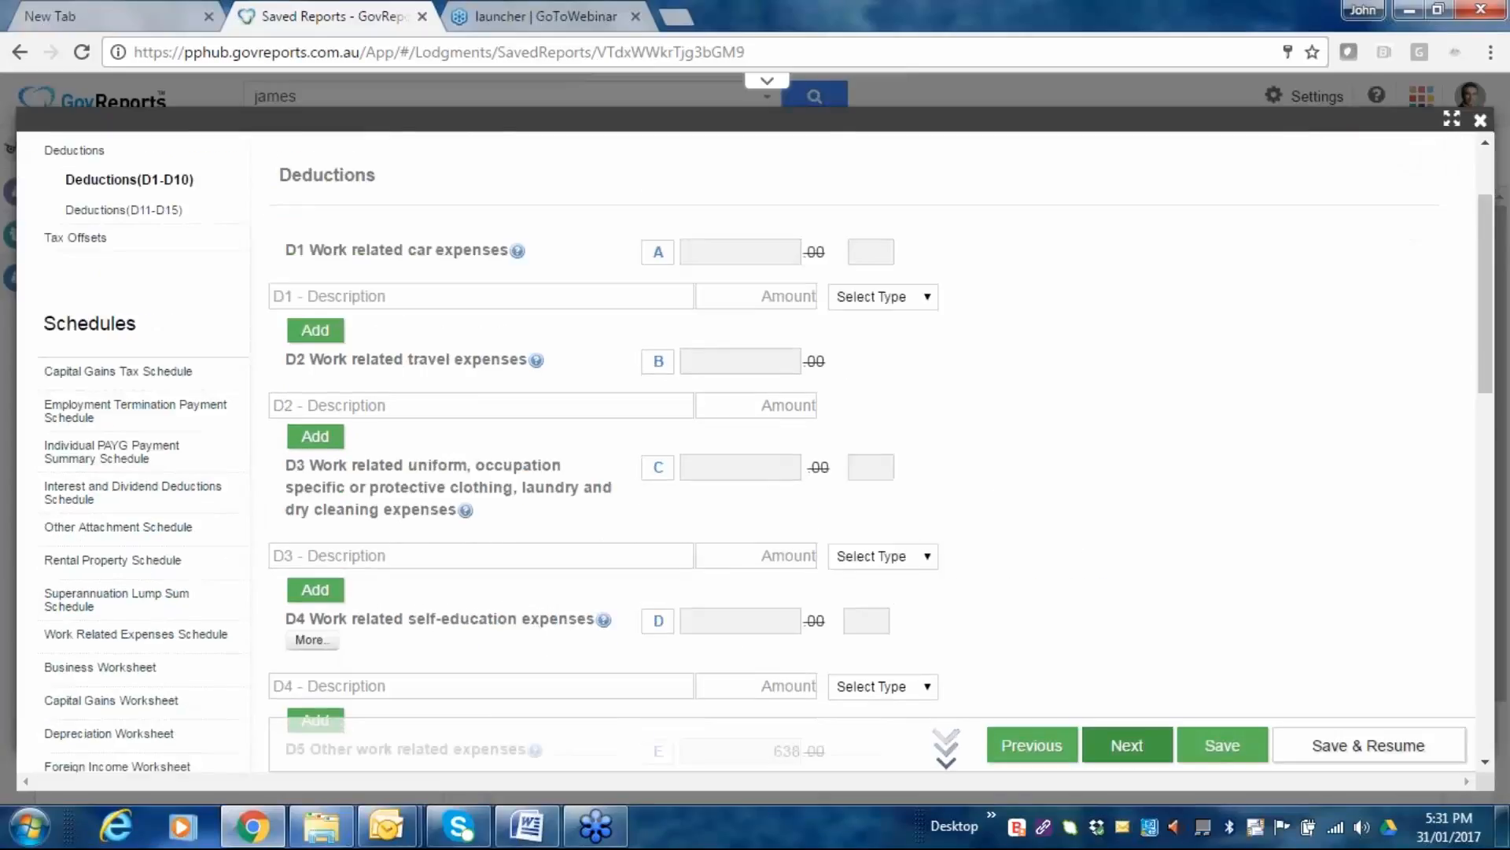
{"action": "scroll", "coordinate": [540, 593], "scroll_direction": "down", "scroll_amount": 1}
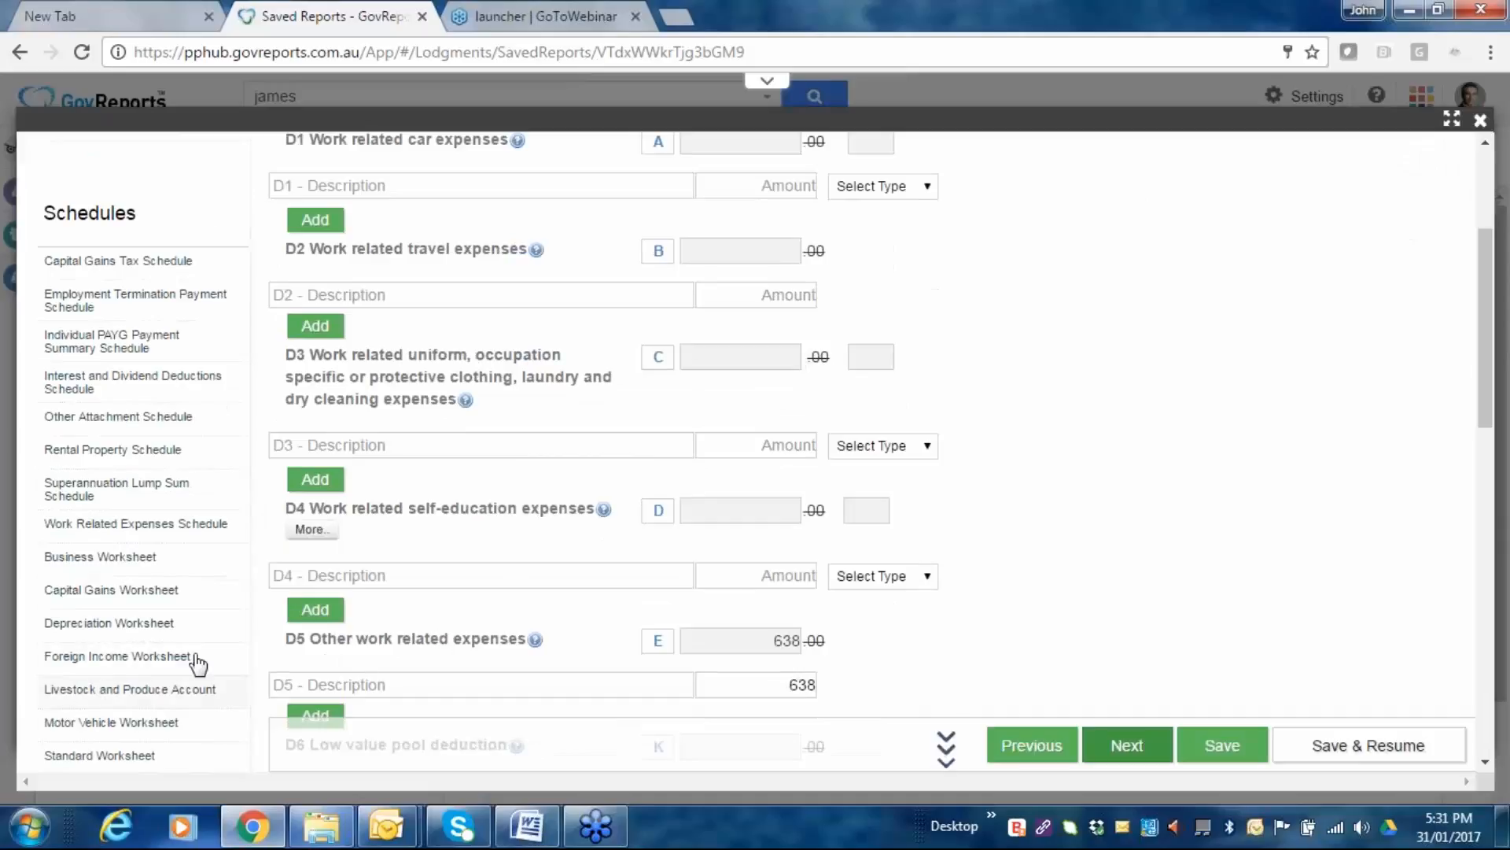
{"action": "left_click", "coordinate": [140, 524]}
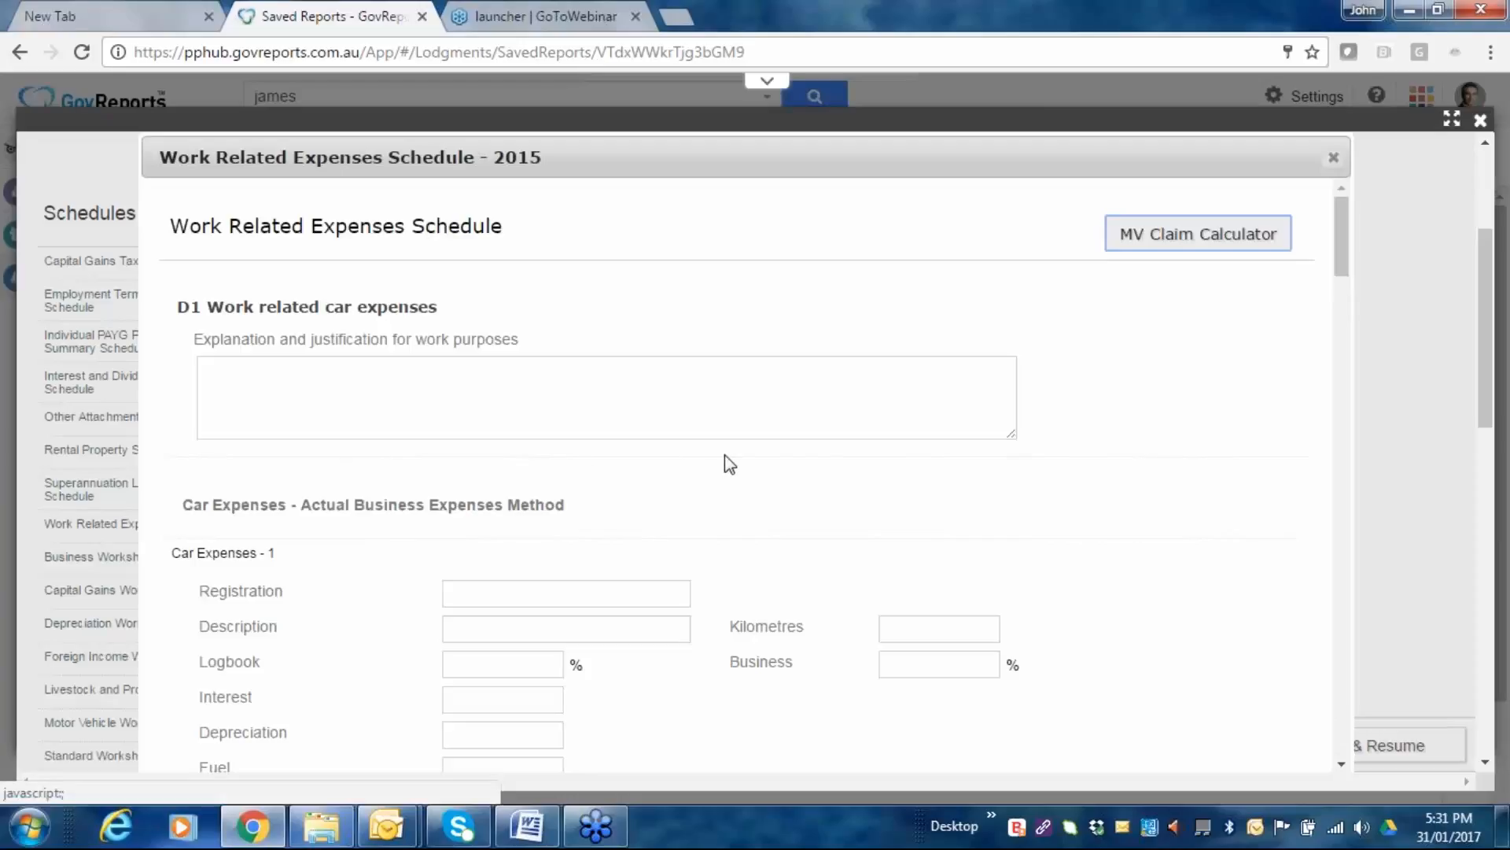
Look through the empty Work Related Expenses Schedule from top to bottom.
{"action": "scroll", "coordinate": [756, 572], "scroll_direction": "down", "scroll_amount": 3}
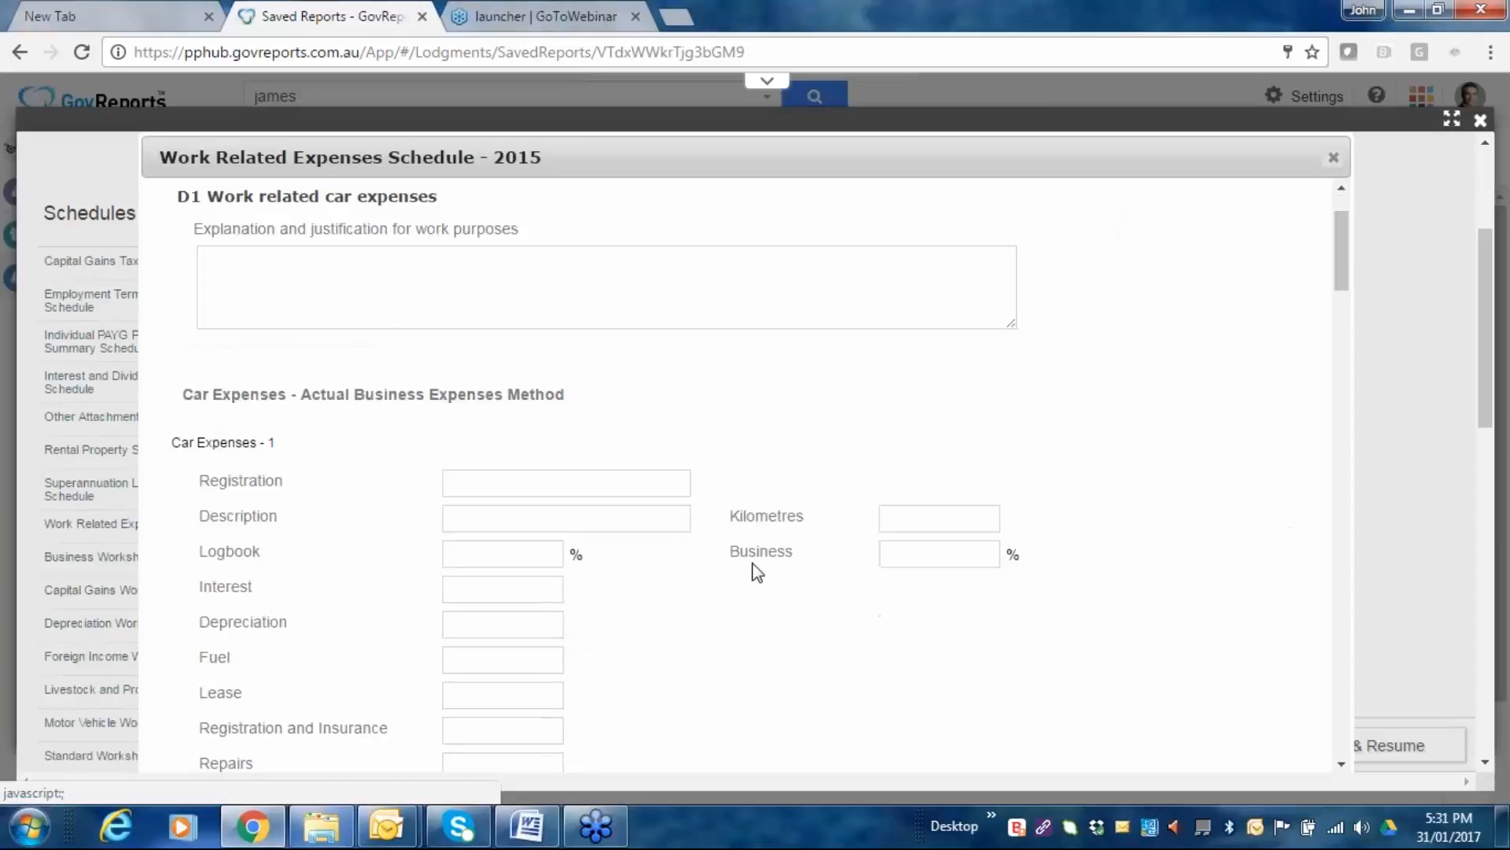
{"action": "scroll", "coordinate": [757, 571], "scroll_direction": "down", "scroll_amount": 3}
{"action": "scroll", "coordinate": [755, 572], "scroll_direction": "down", "scroll_amount": 2}
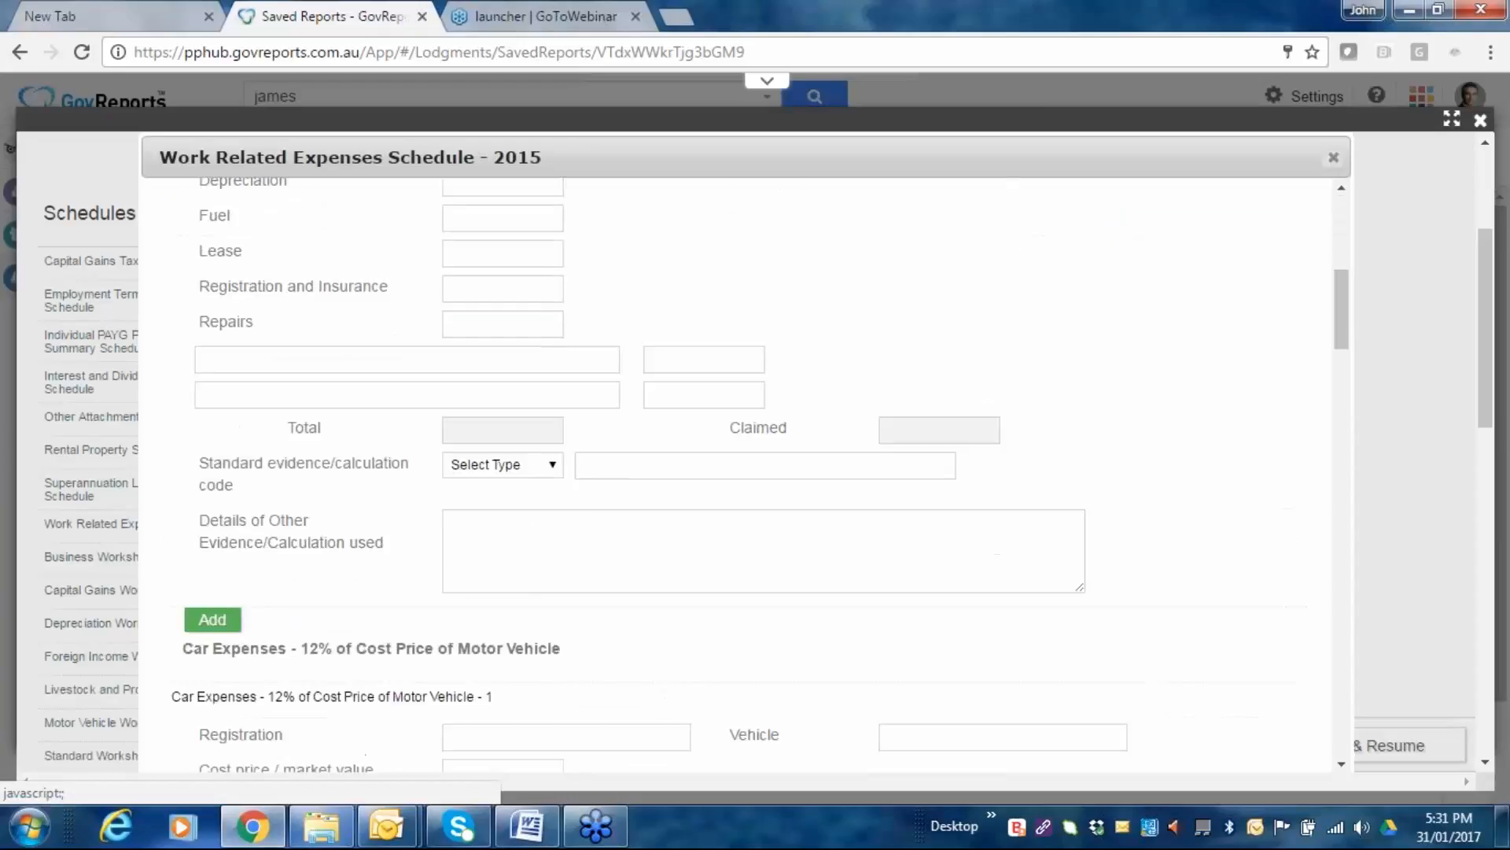
{"action": "scroll", "coordinate": [362, 406], "scroll_direction": "down", "scroll_amount": 2}
{"action": "scroll", "coordinate": [362, 406], "scroll_direction": "down", "scroll_amount": 3}
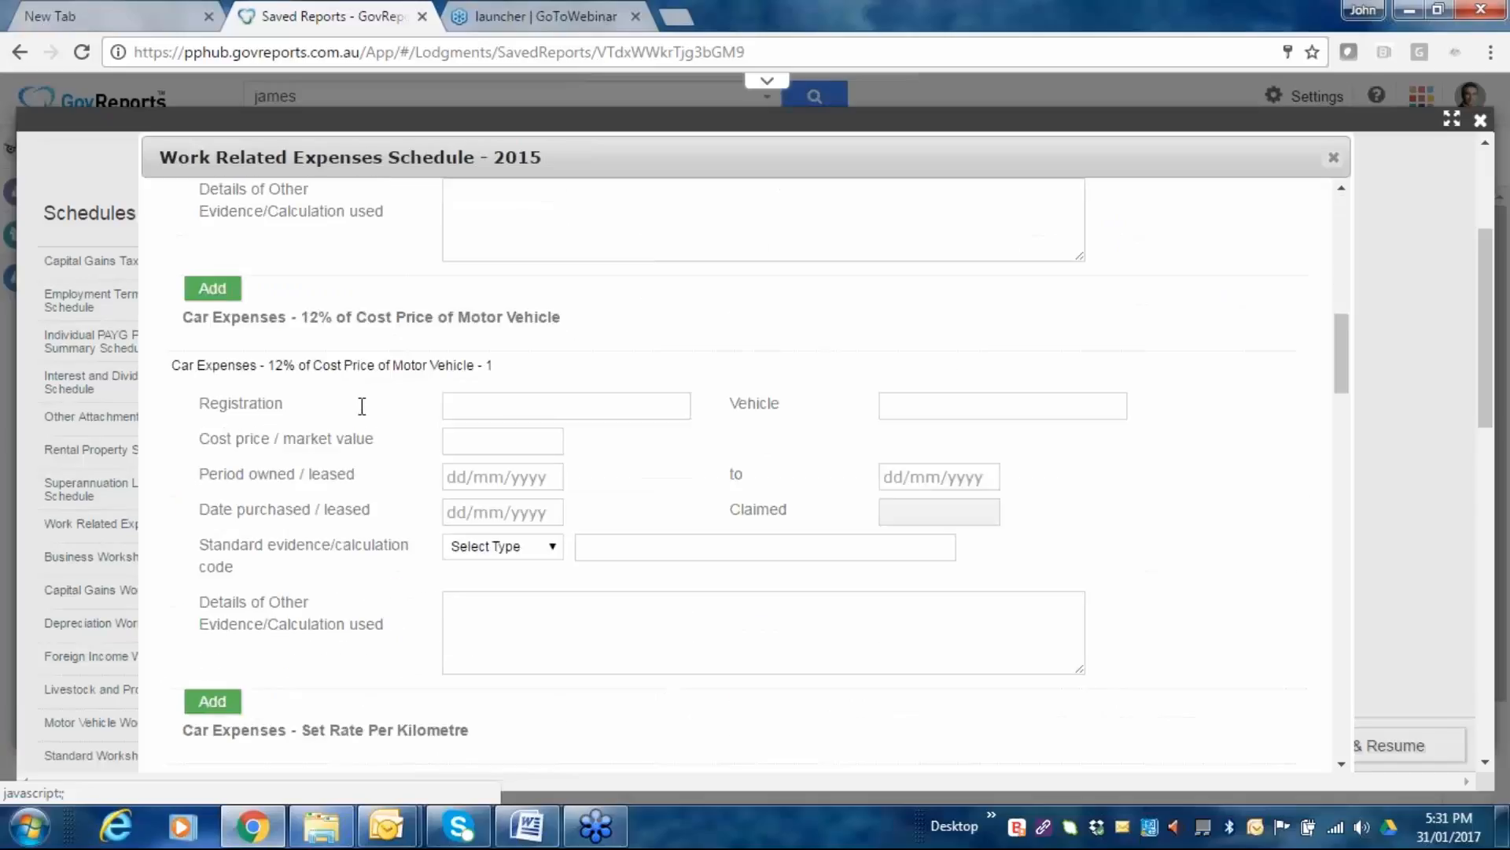
{"action": "scroll", "coordinate": [362, 406], "scroll_direction": "down", "scroll_amount": 4}
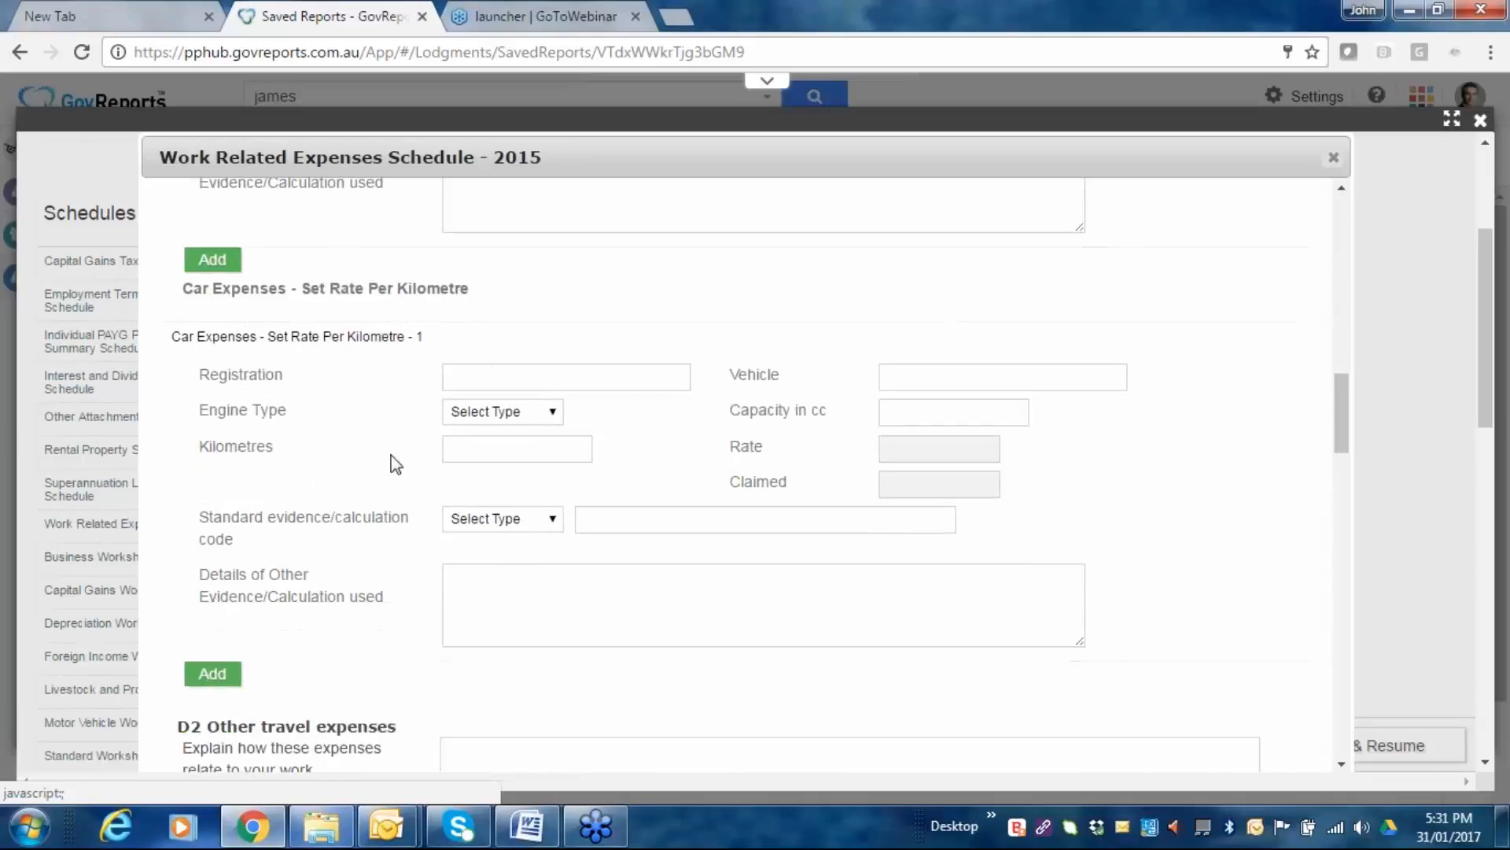
{"action": "scroll", "coordinate": [391, 463], "scroll_direction": "down", "scroll_amount": 3}
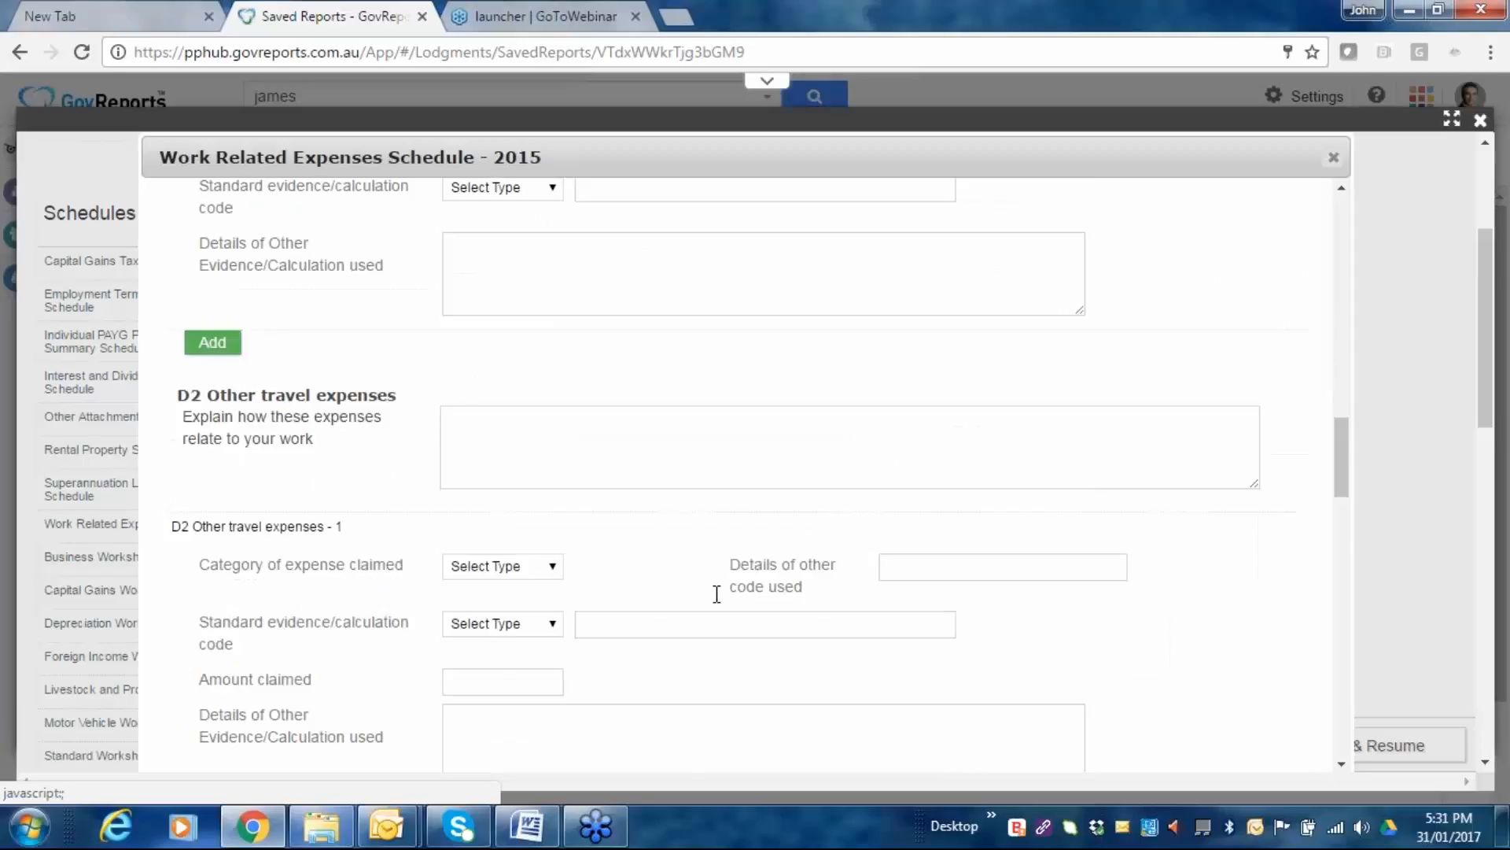
{"action": "scroll", "coordinate": [716, 594], "scroll_direction": "down", "scroll_amount": 4}
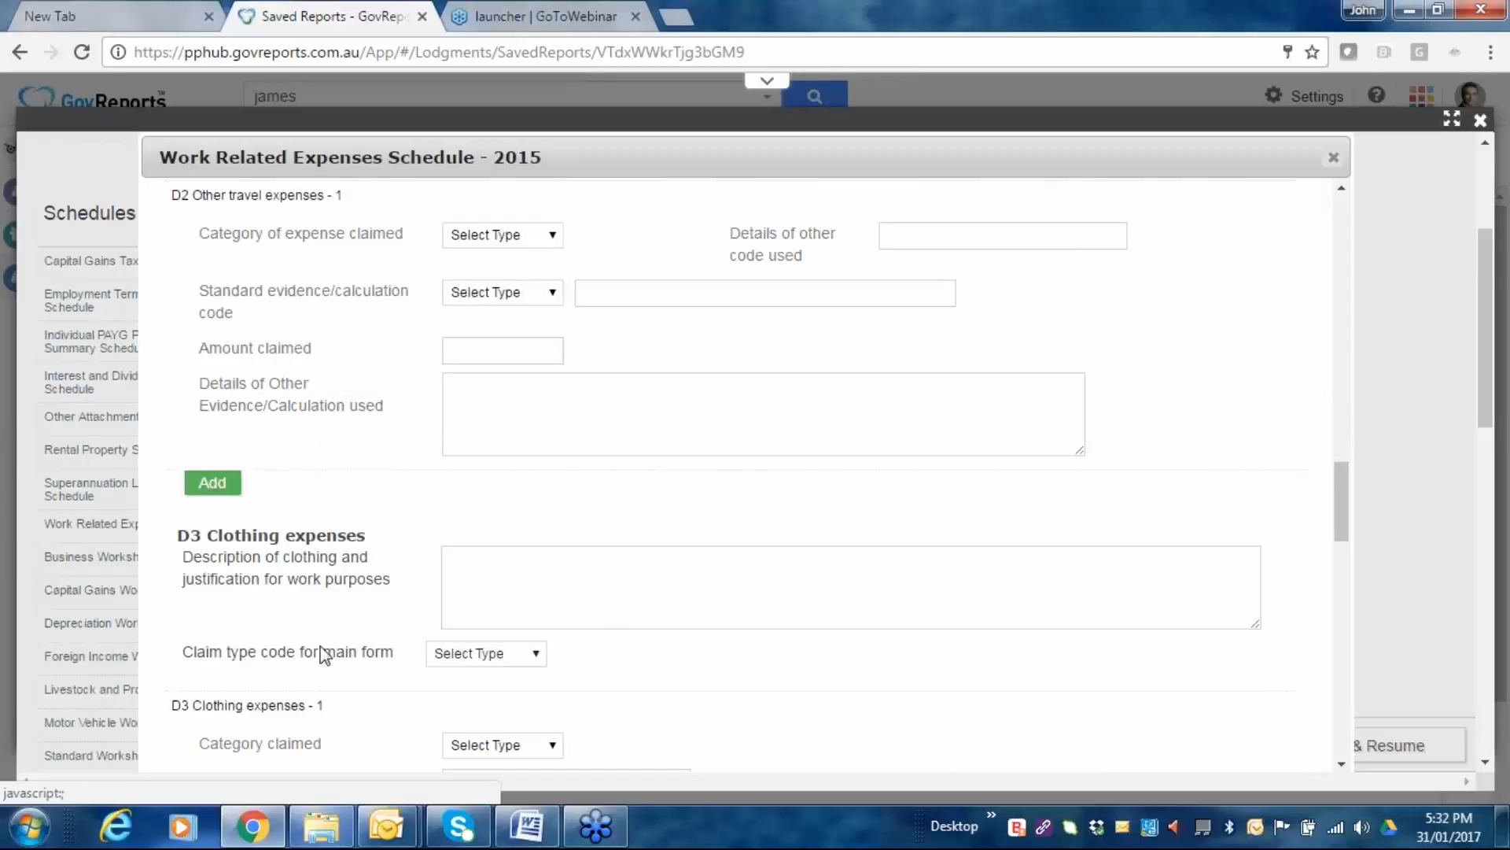
{"action": "scroll", "coordinate": [357, 629], "scroll_direction": "down", "scroll_amount": 2}
{"action": "scroll", "coordinate": [539, 619], "scroll_direction": "down", "scroll_amount": 12}
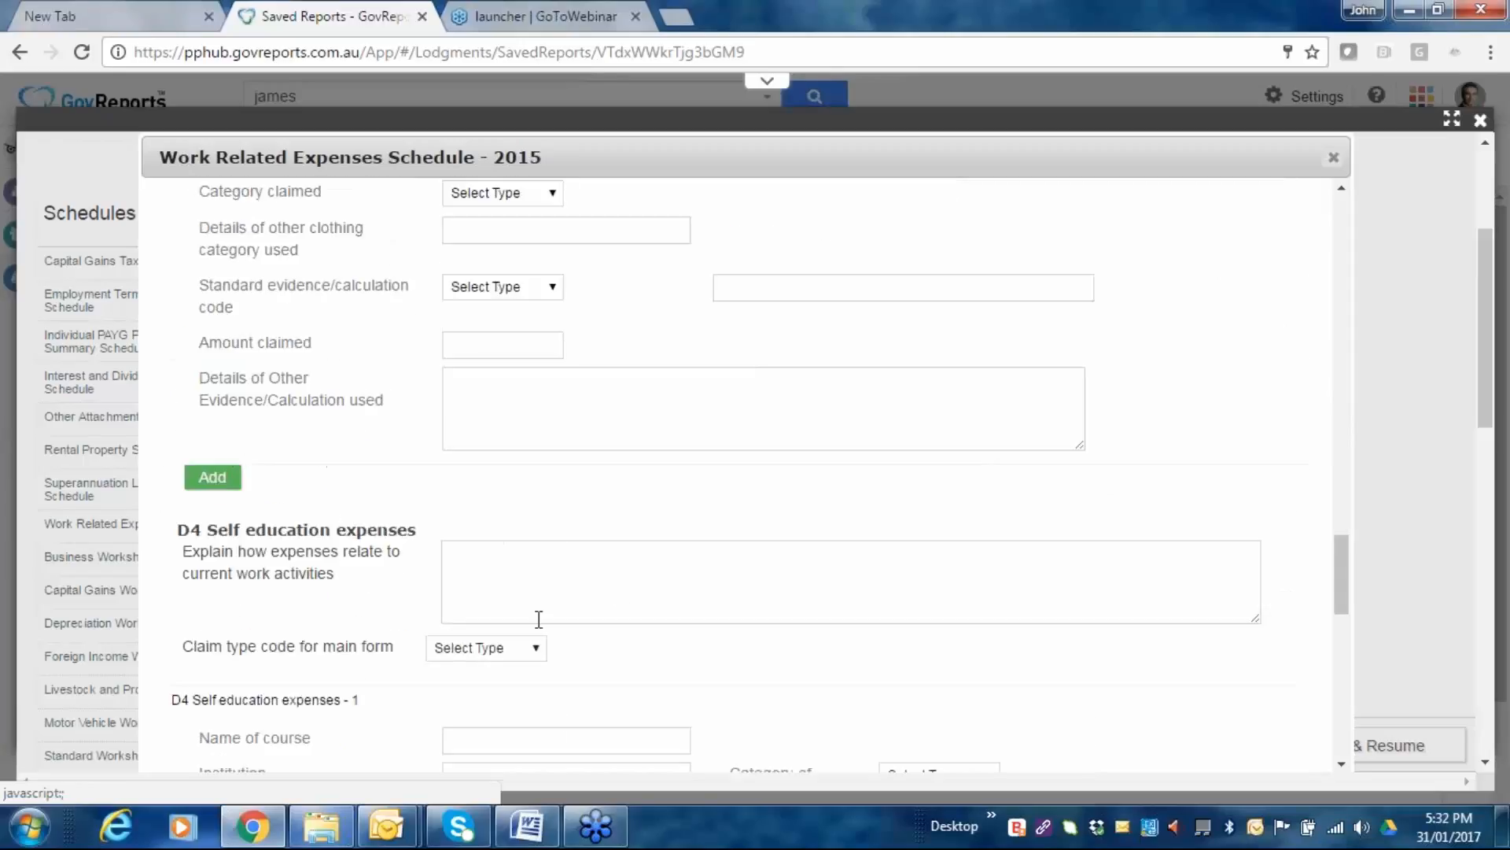
{"action": "scroll", "coordinate": [539, 620], "scroll_direction": "down", "scroll_amount": 10}
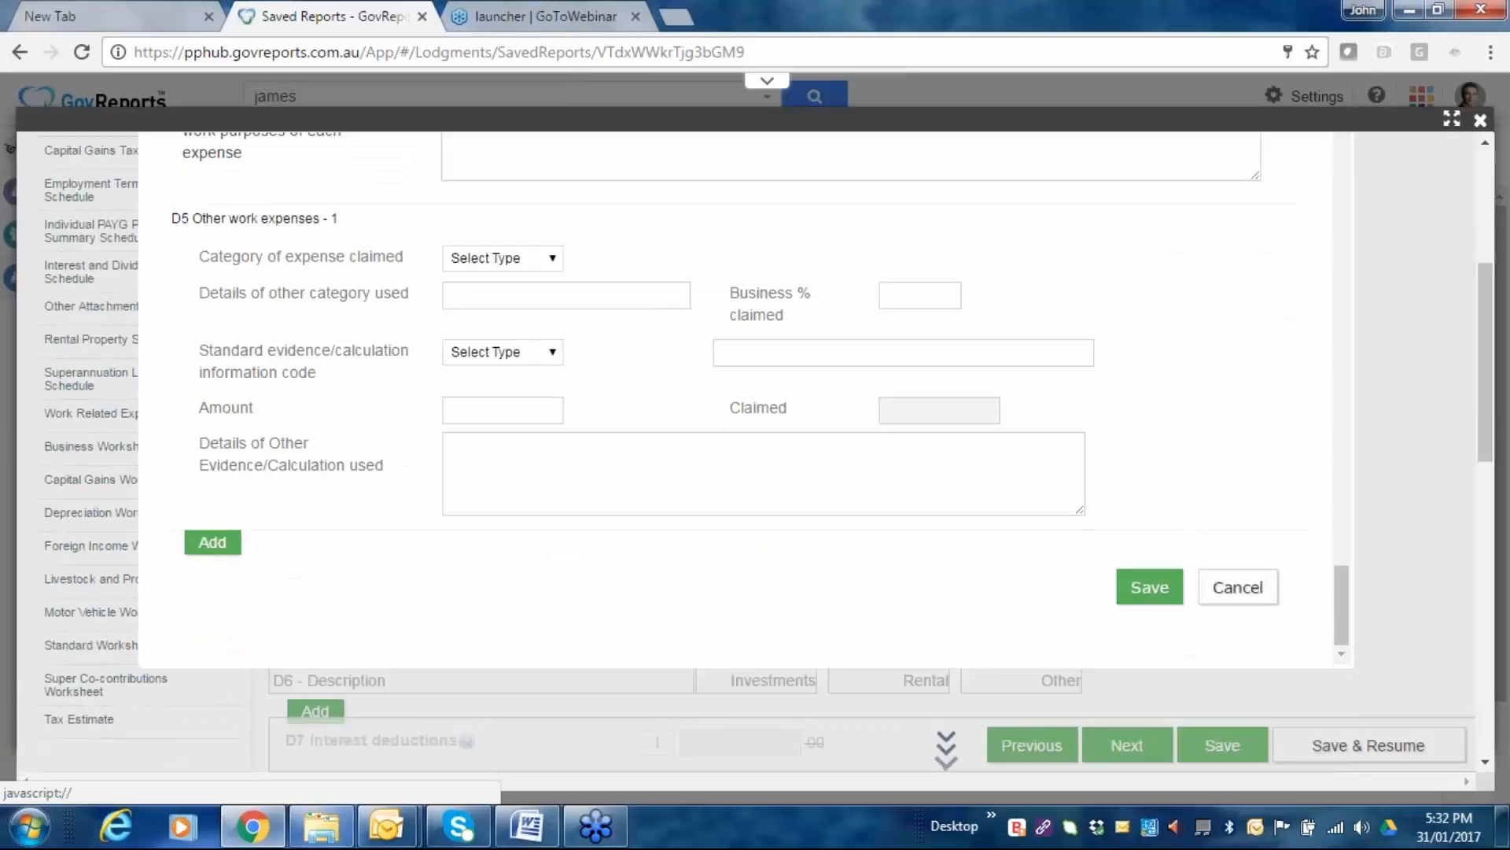
{"action": "scroll", "coordinate": [598, 431], "scroll_direction": "up", "scroll_amount": 1}
{"action": "scroll", "coordinate": [598, 431], "scroll_direction": "up", "scroll_amount": 2}
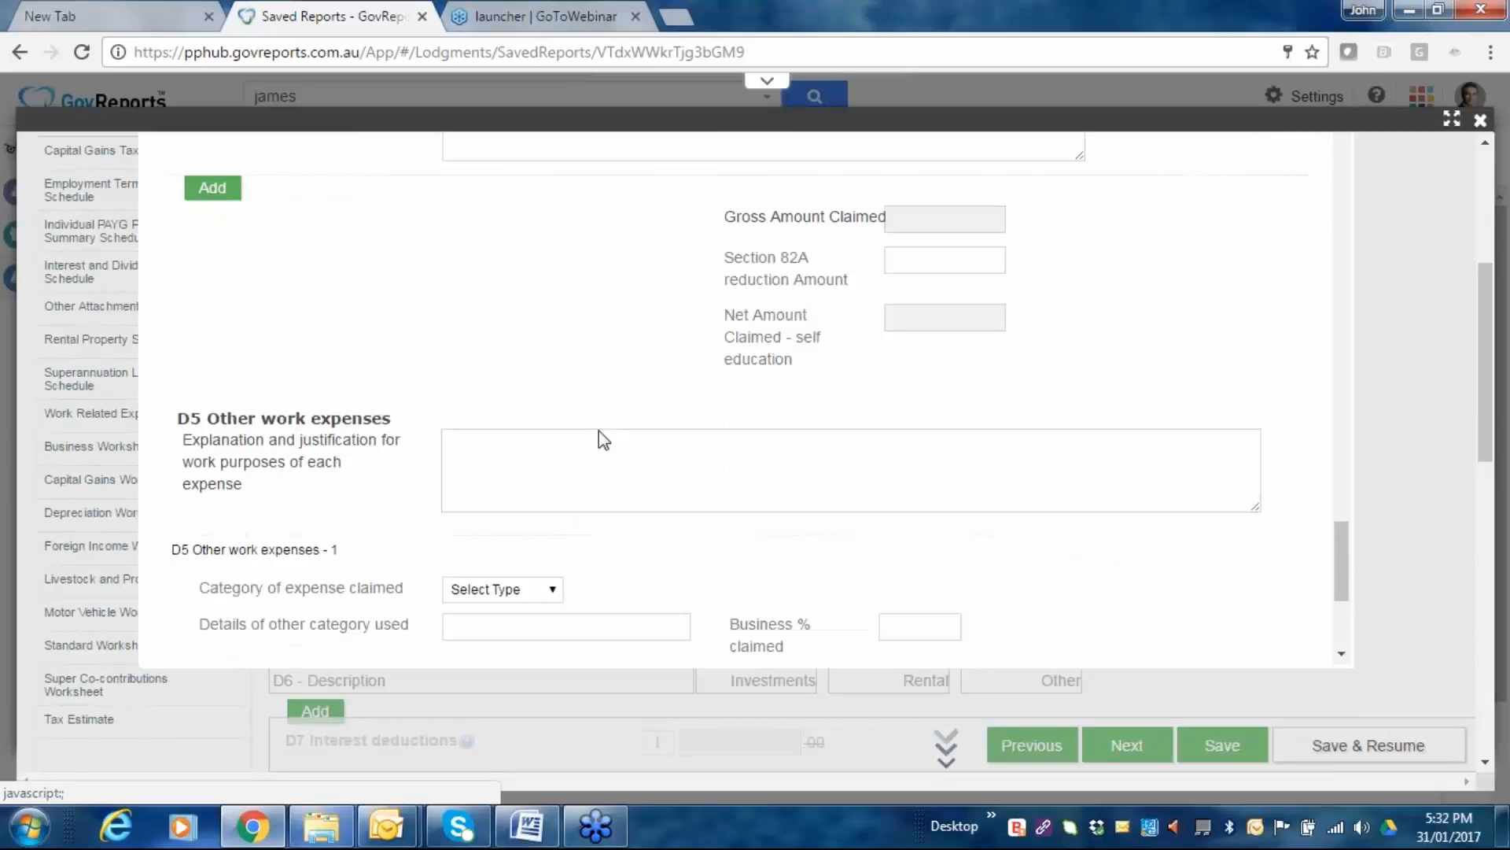
{"action": "scroll", "coordinate": [468, 429], "scroll_direction": "up", "scroll_amount": 1}
{"action": "scroll", "coordinate": [468, 428], "scroll_direction": "up", "scroll_amount": 2}
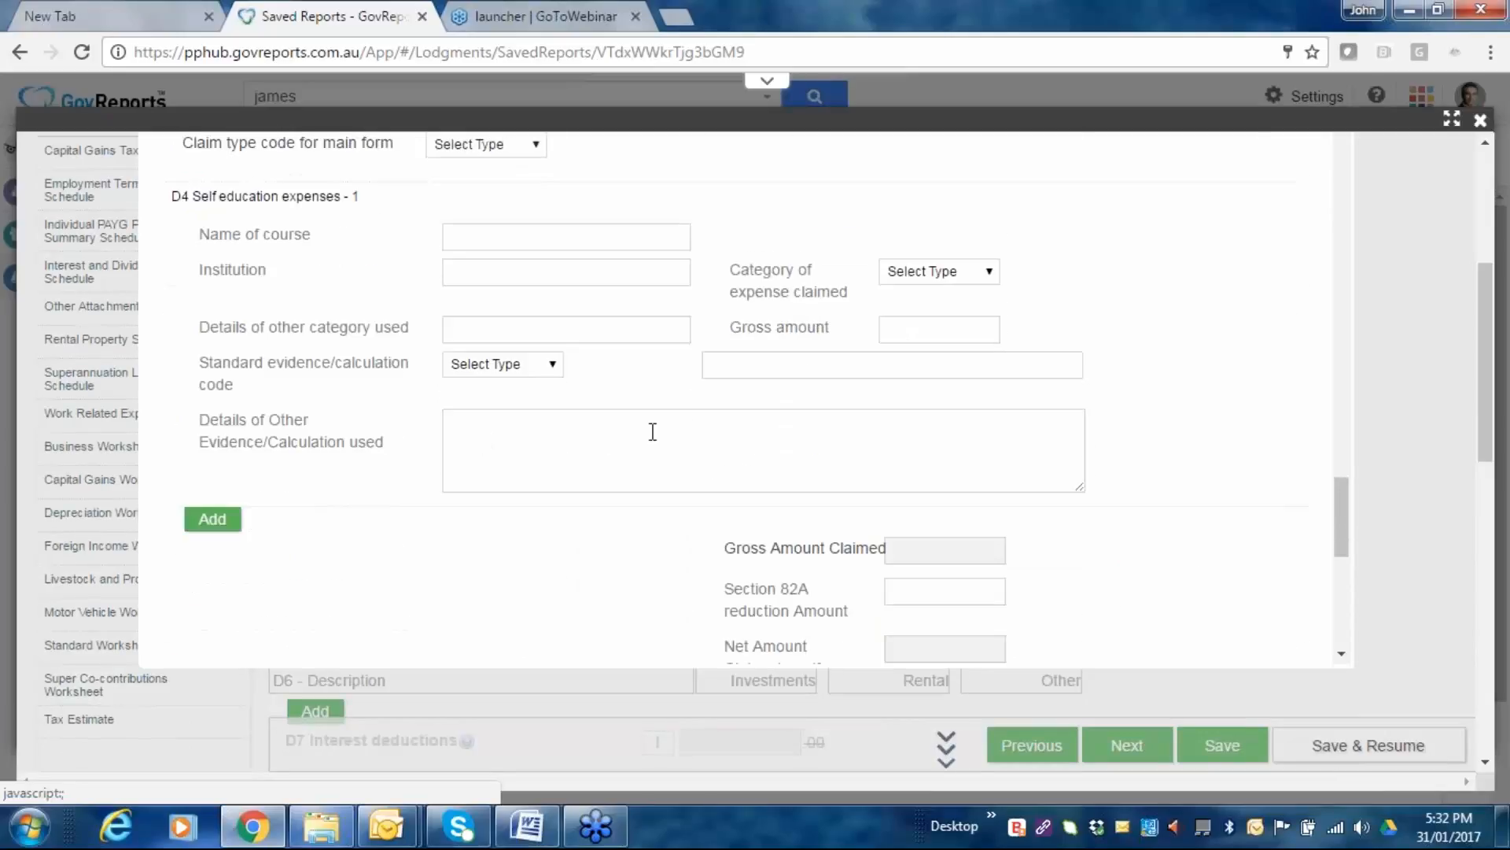
{"action": "scroll", "coordinate": [688, 458], "scroll_direction": "down", "scroll_amount": 1}
{"action": "scroll", "coordinate": [688, 459], "scroll_direction": "down", "scroll_amount": 7}
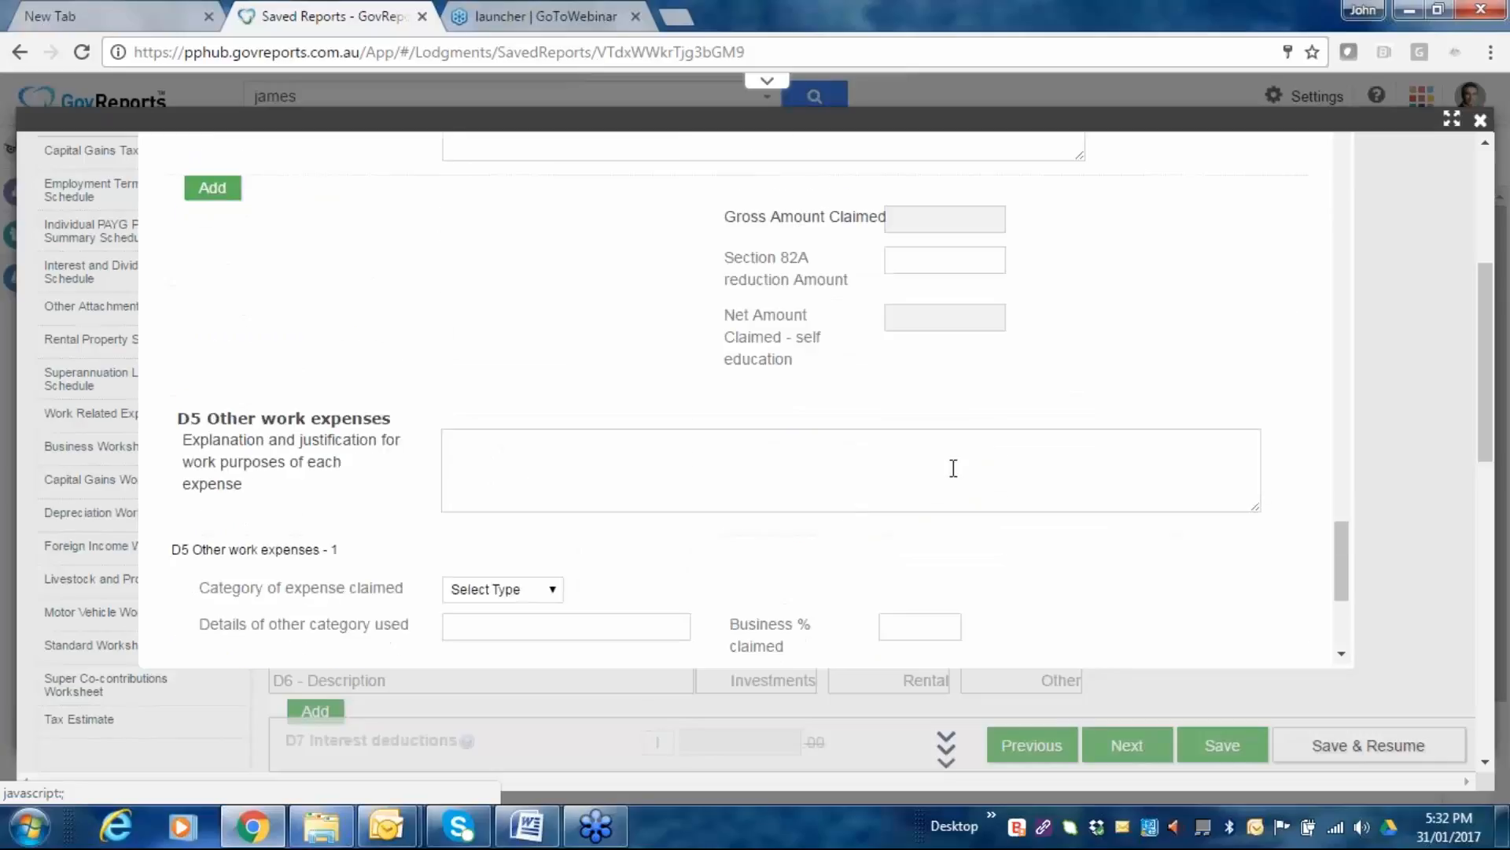
Discard the Work Related Expenses Schedule unchanged, confirming the cancel prompt.
{"action": "left_click", "coordinate": [1264, 482]}
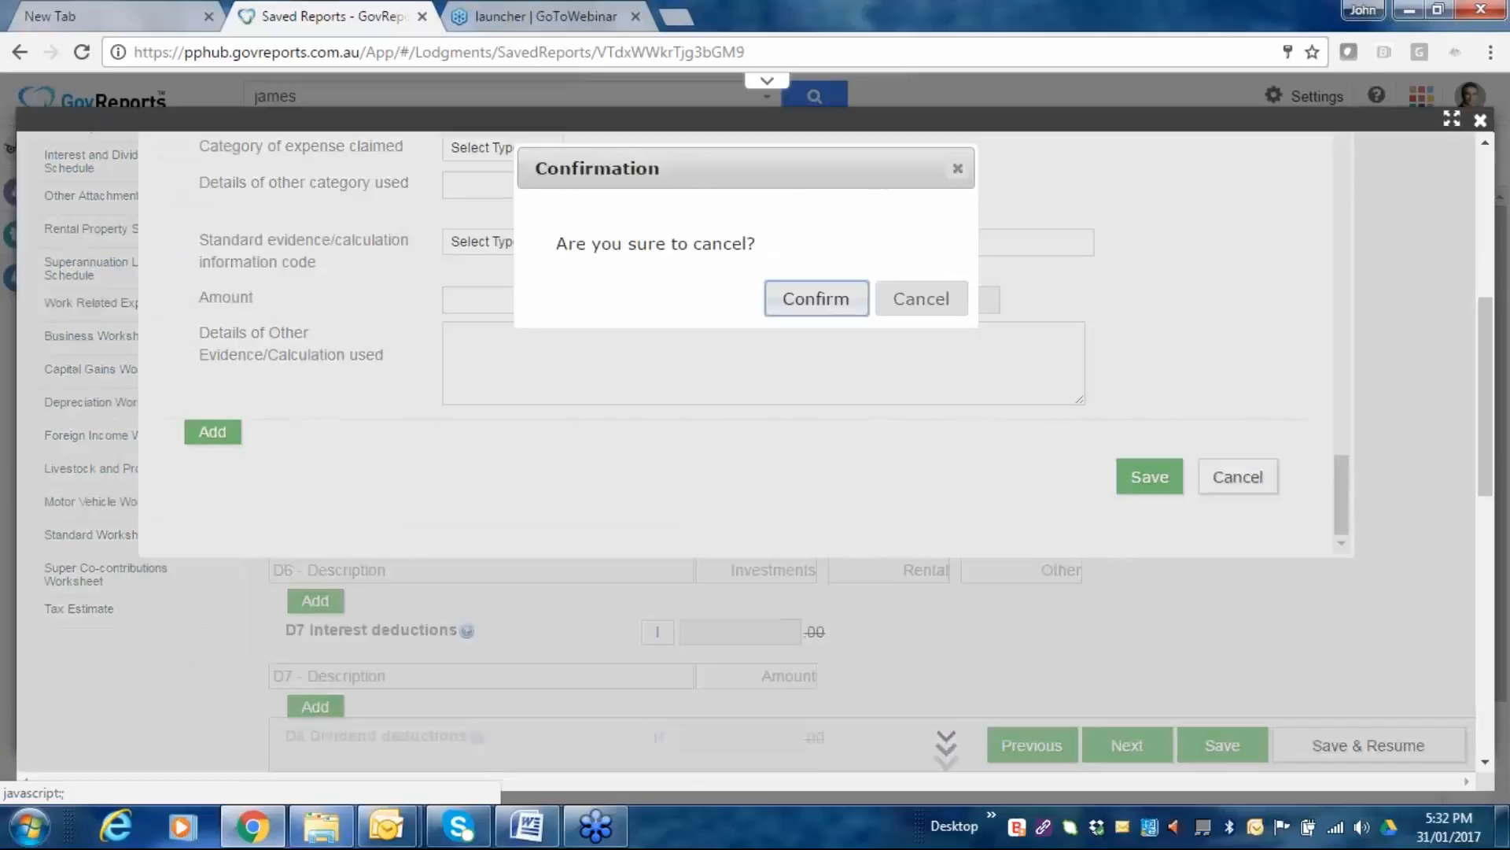
{"action": "left_click", "coordinate": [934, 304]}
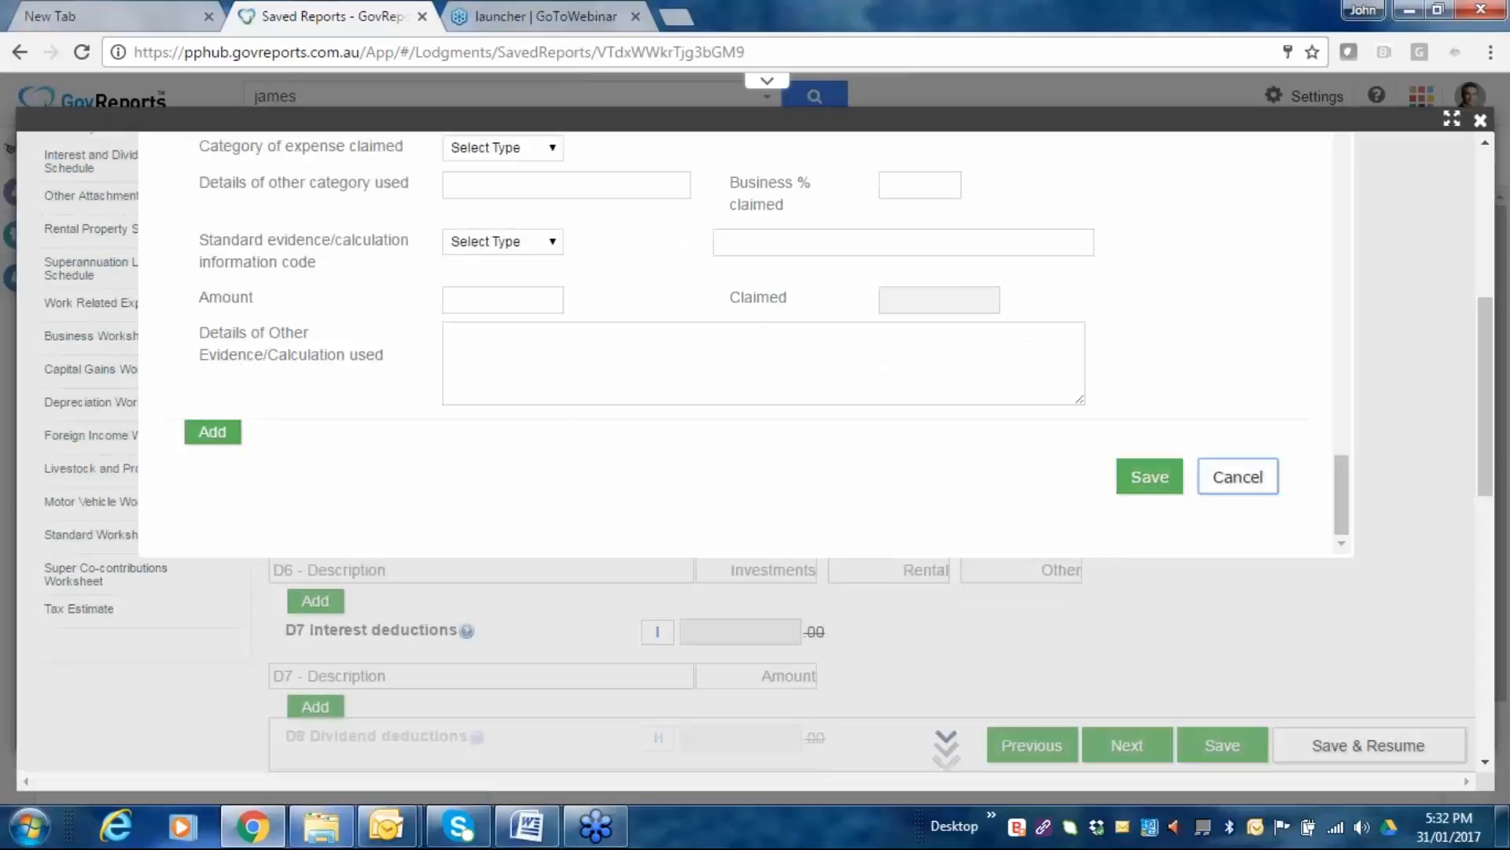
{"action": "left_click", "coordinate": [1247, 482]}
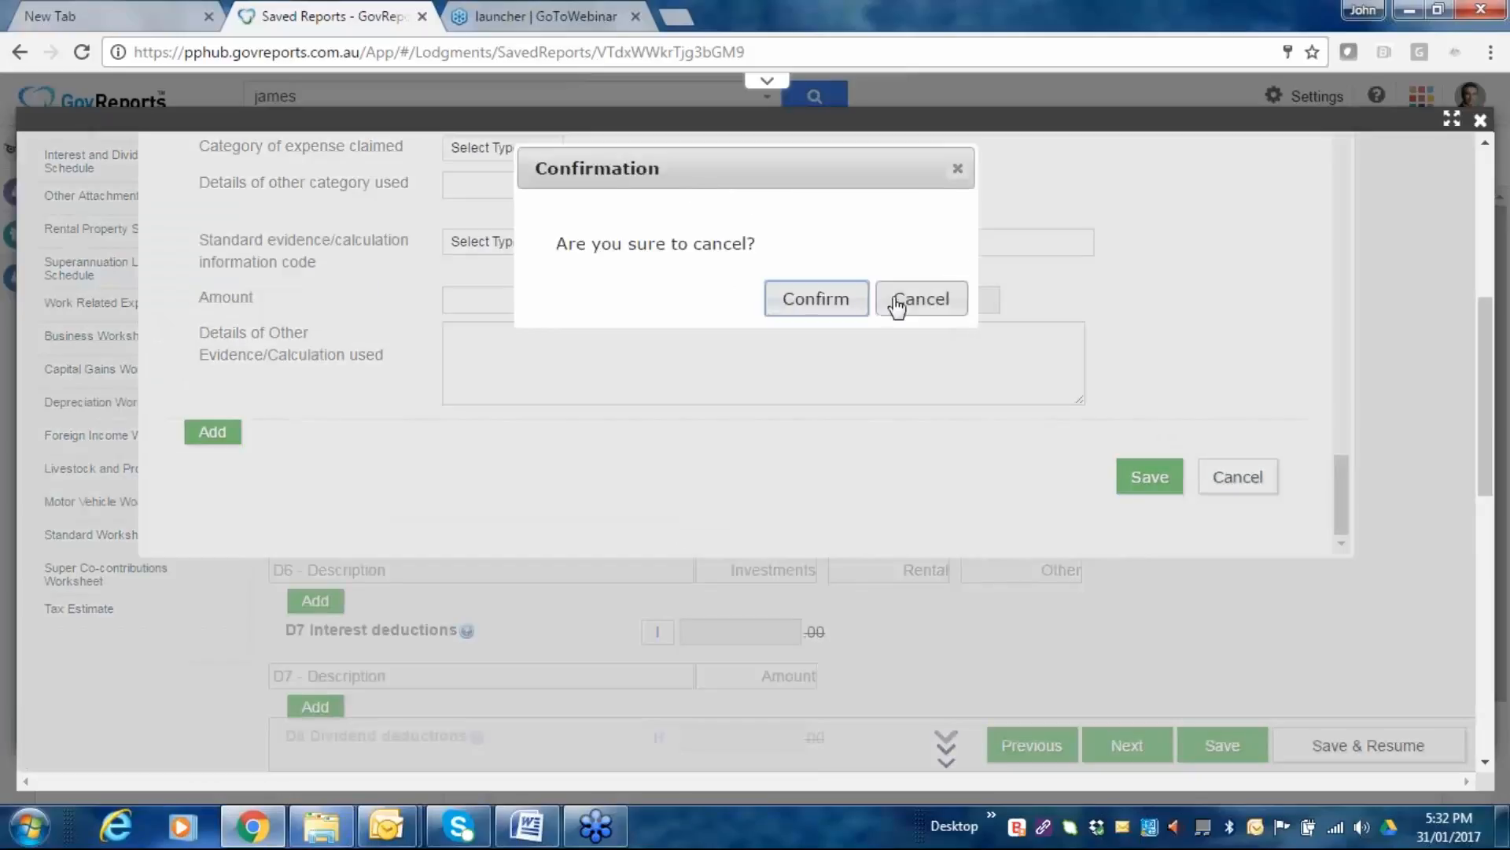
{"action": "left_click", "coordinate": [842, 303]}
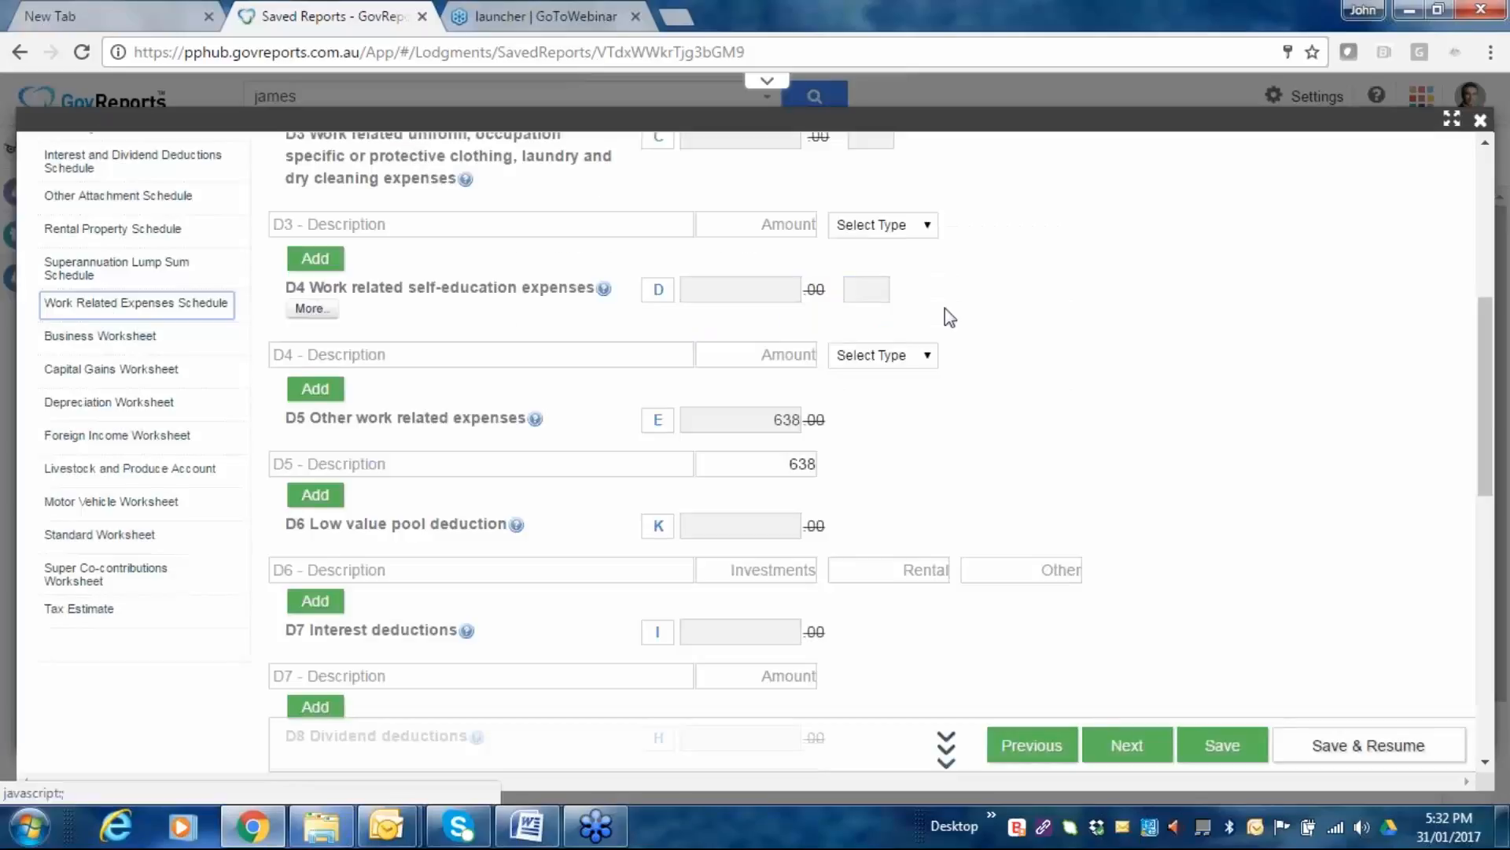
Review the Deductions page, showing total deductions 1088 and taxable income 130298.
{"action": "scroll", "coordinate": [946, 309], "scroll_direction": "down", "scroll_amount": 7}
{"action": "mouse_move", "coordinate": [550, 406]}
{"action": "scroll", "coordinate": [550, 406], "scroll_direction": "down", "scroll_amount": 4}
{"action": "scroll", "coordinate": [683, 582], "scroll_direction": "down", "scroll_amount": 2}
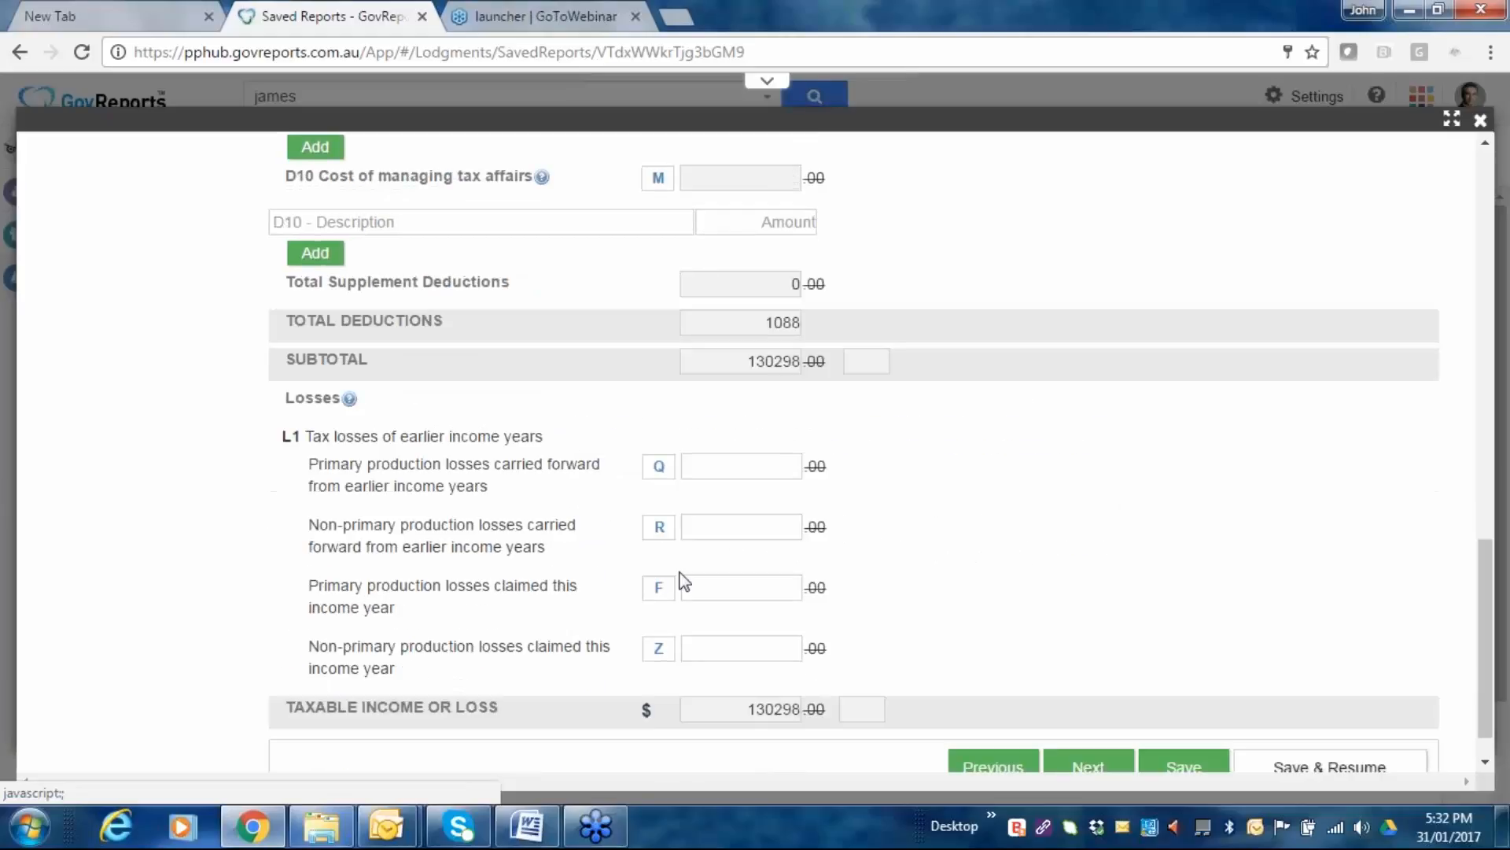
{"action": "scroll", "coordinate": [495, 435], "scroll_direction": "down", "scroll_amount": 1}
{"action": "scroll", "coordinate": [1101, 730], "scroll_direction": "up", "scroll_amount": 2}
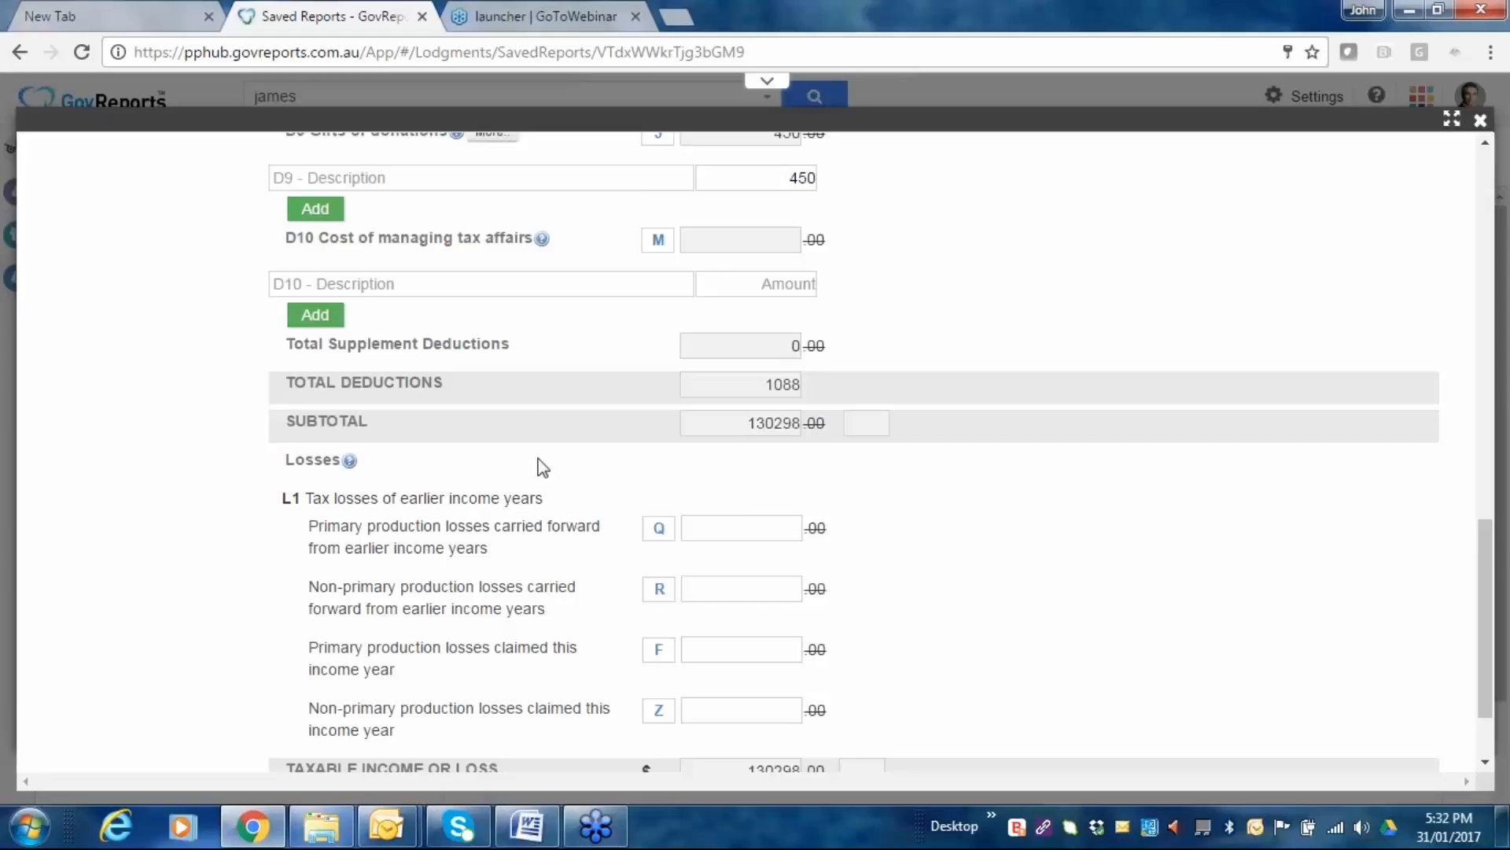
{"action": "scroll", "coordinate": [761, 405], "scroll_direction": "up", "scroll_amount": 2}
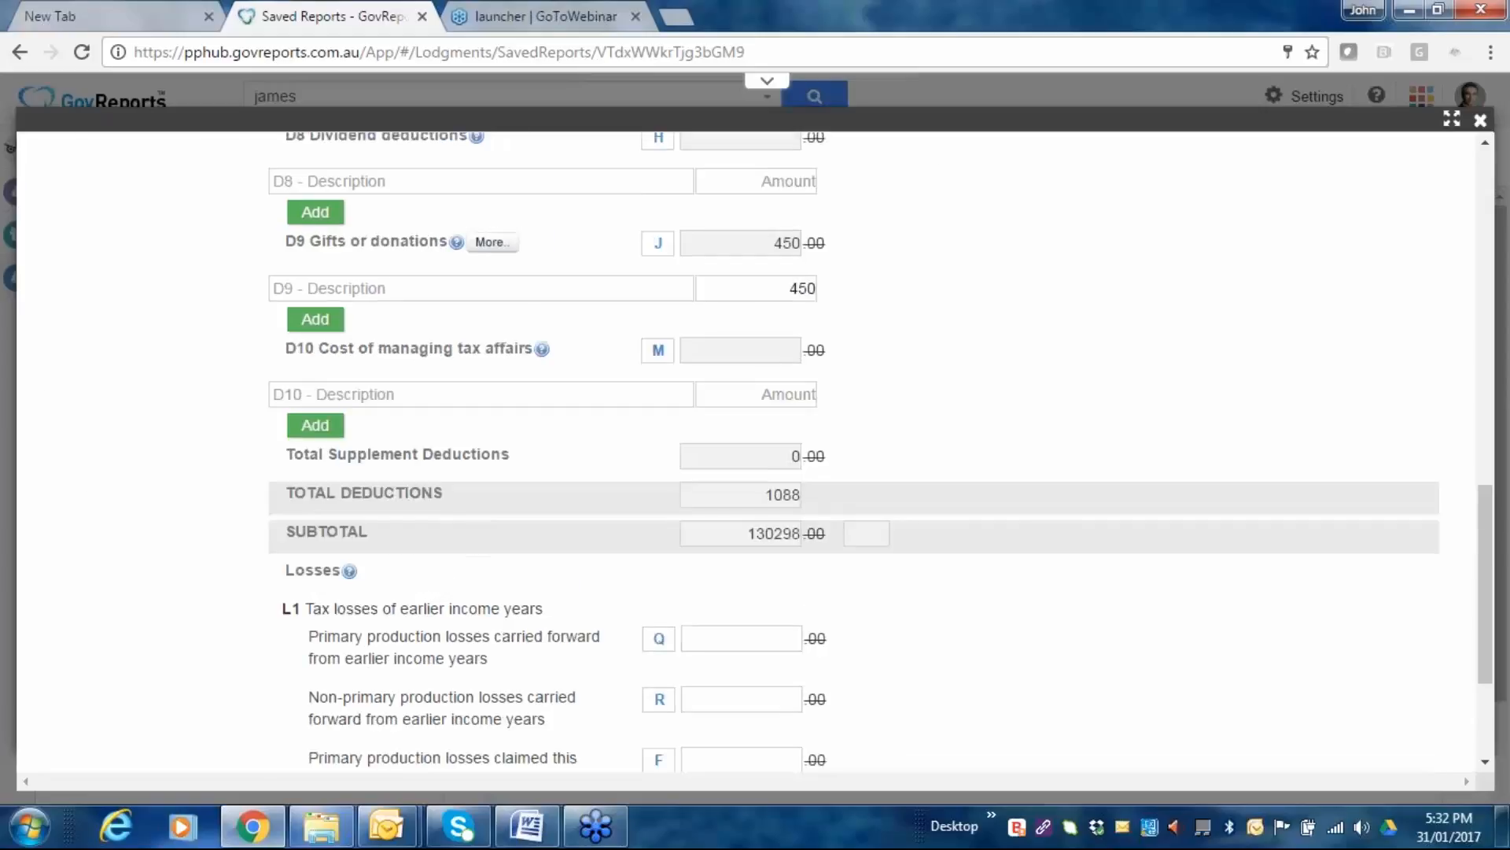
{"action": "scroll", "coordinate": [761, 405], "scroll_direction": "up", "scroll_amount": 5}
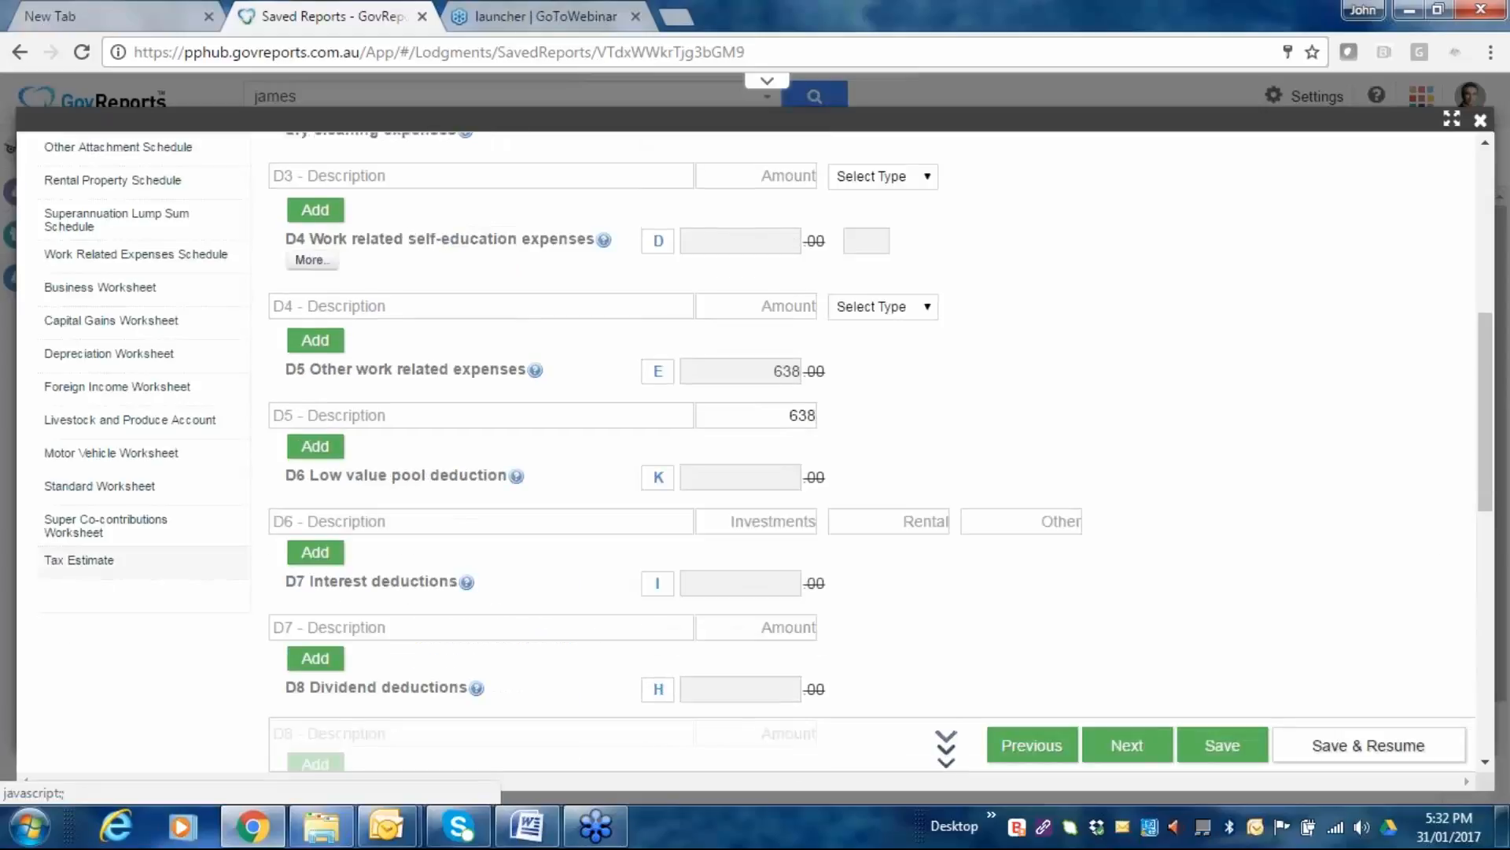
{"action": "scroll", "coordinate": [799, 483], "scroll_direction": "down", "scroll_amount": 2}
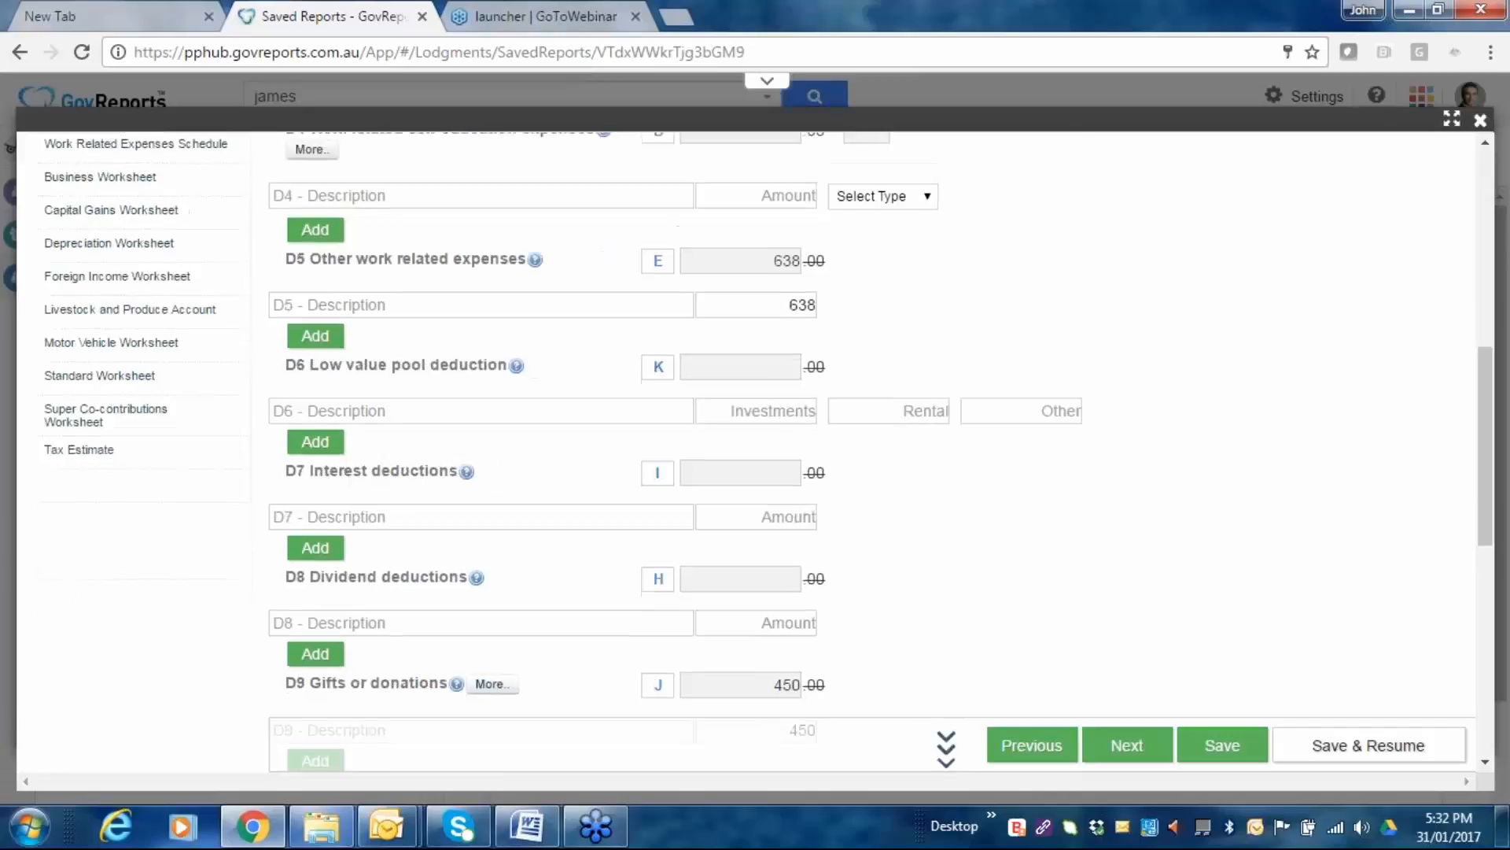
{"action": "scroll", "coordinate": [685, 428], "scroll_direction": "down", "scroll_amount": 1}
{"action": "scroll", "coordinate": [684, 428], "scroll_direction": "up", "scroll_amount": 1}
Open the 2015 Tax Estimate, review it to the $7,226.02 refund, then cancel it.
{"action": "left_click", "coordinate": [78, 454]}
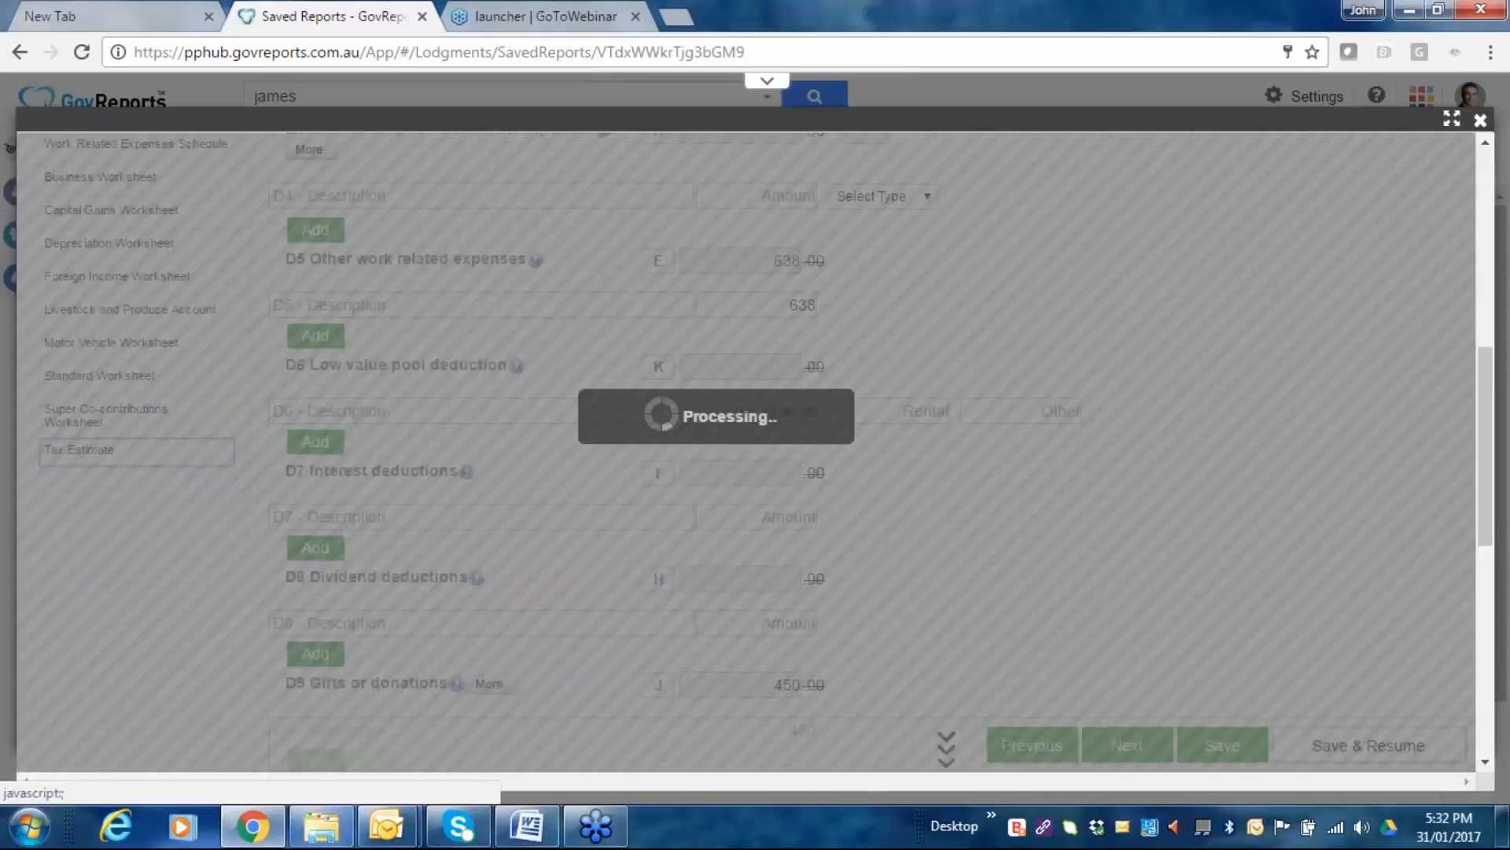
{"action": "scroll", "coordinate": [708, 445], "scroll_direction": "down", "scroll_amount": 1}
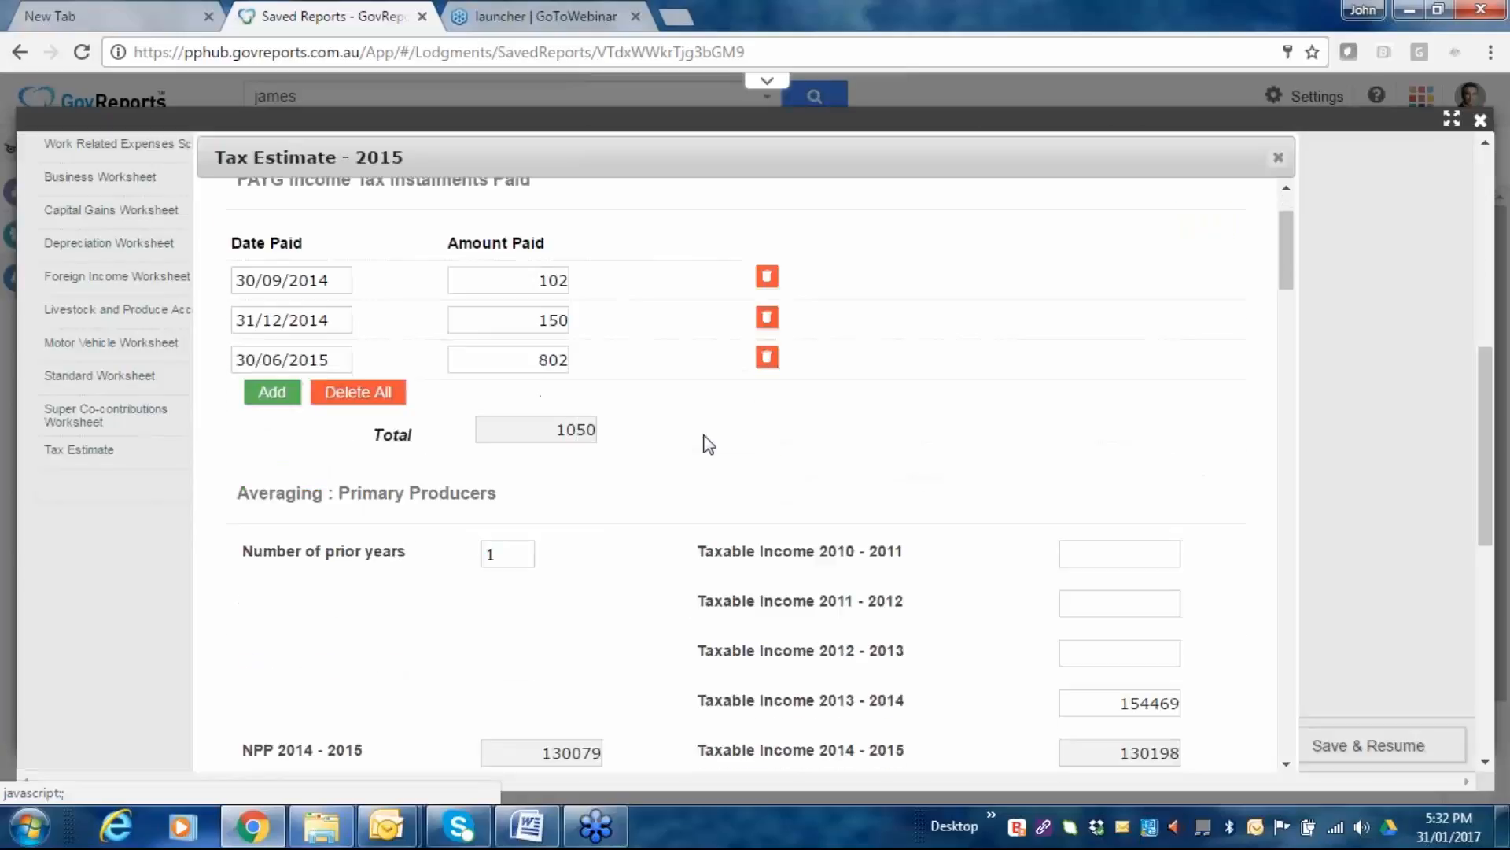
{"action": "scroll", "coordinate": [708, 445], "scroll_direction": "down", "scroll_amount": 3}
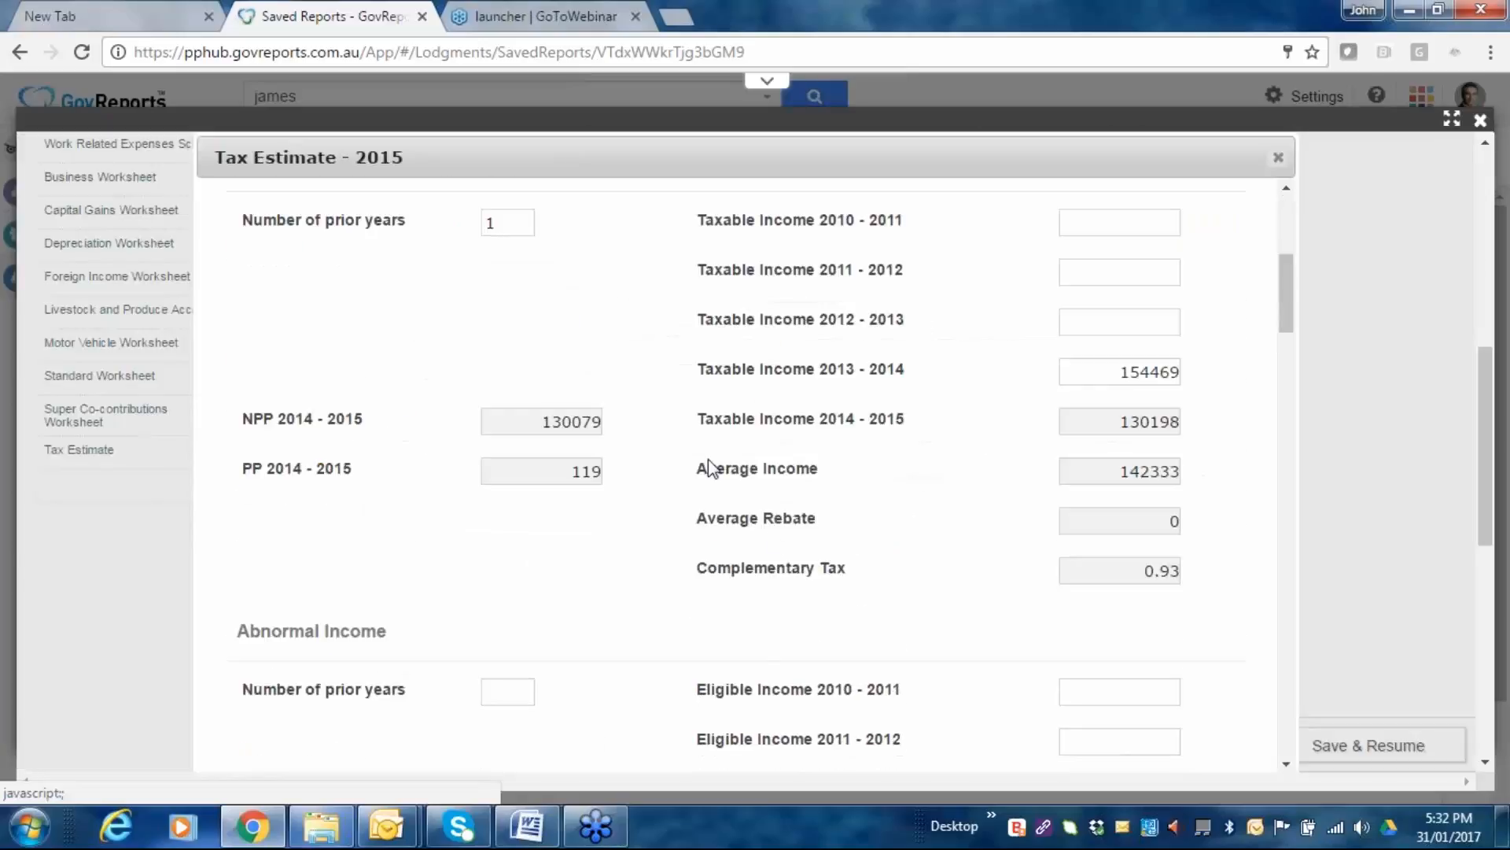
{"action": "scroll", "coordinate": [904, 513], "scroll_direction": "down", "scroll_amount": 1}
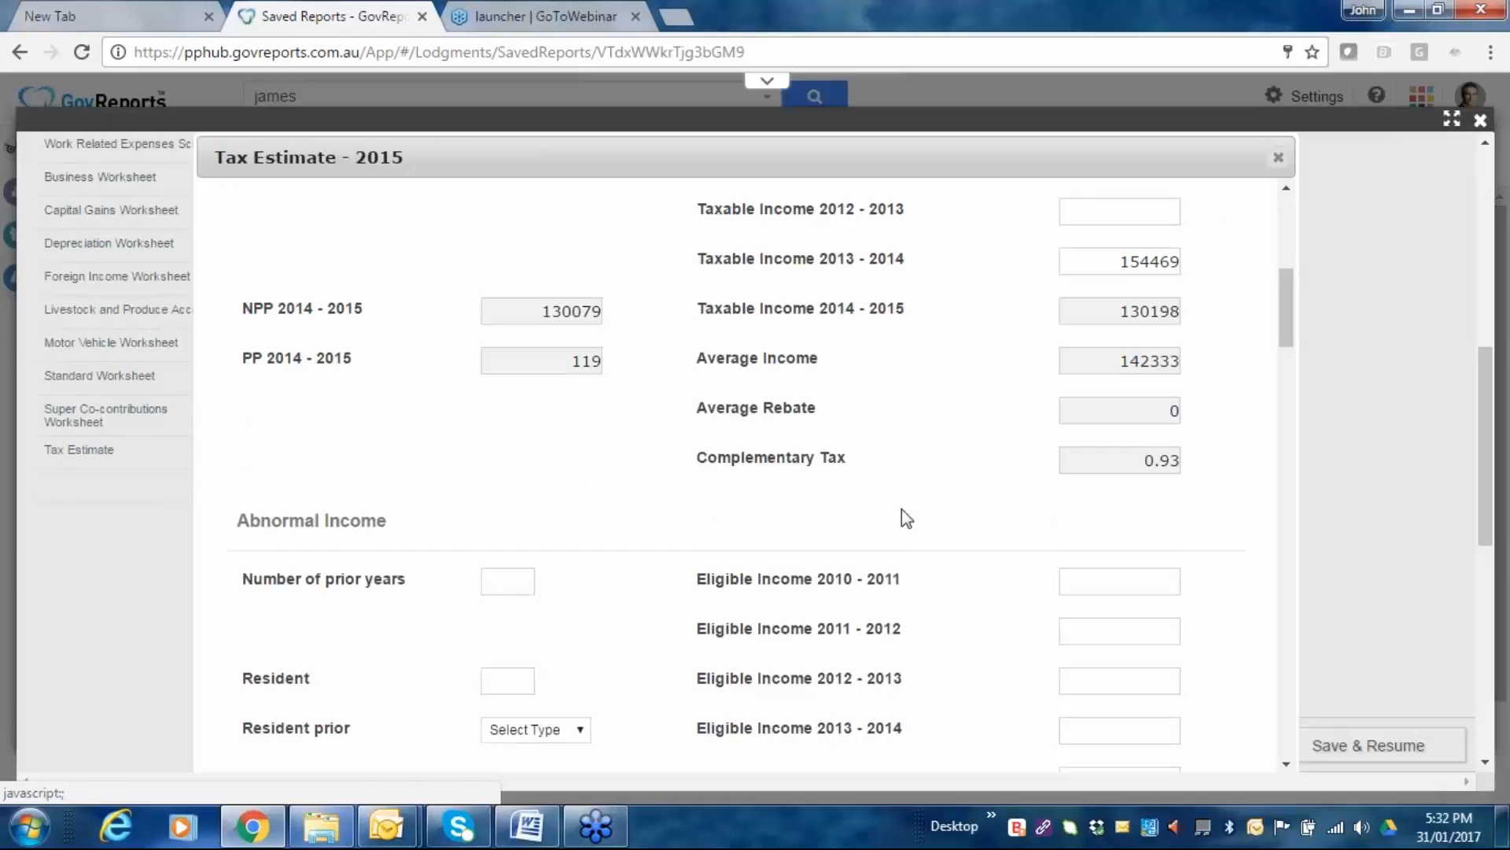
{"action": "scroll", "coordinate": [904, 516], "scroll_direction": "down", "scroll_amount": 2}
{"action": "scroll", "coordinate": [905, 515], "scroll_direction": "down", "scroll_amount": 2}
{"action": "scroll", "coordinate": [913, 418], "scroll_direction": "up", "scroll_amount": 8}
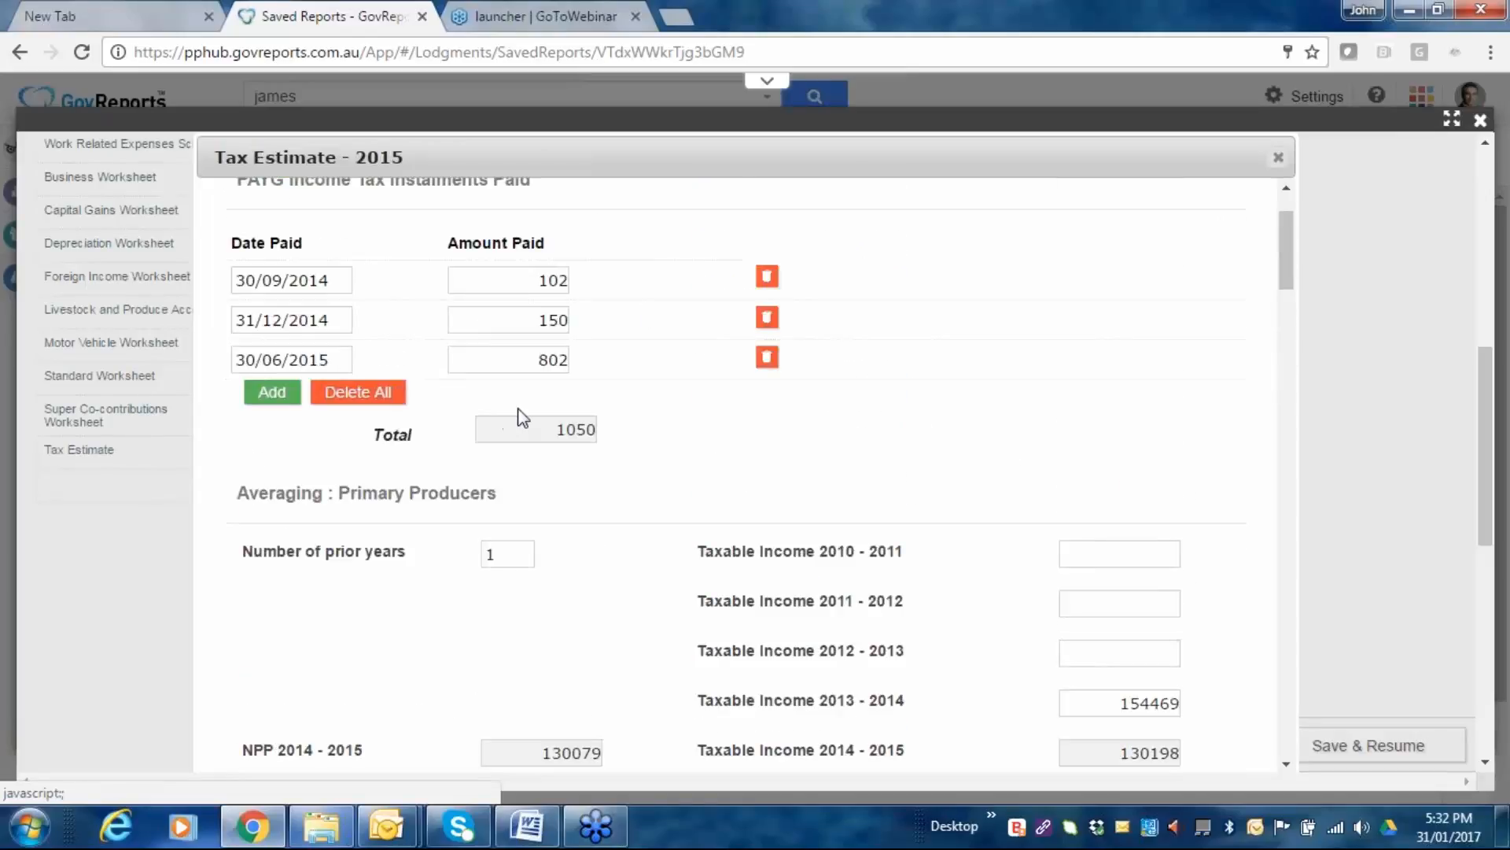
{"action": "scroll", "coordinate": [1204, 633], "scroll_direction": "down", "scroll_amount": 2}
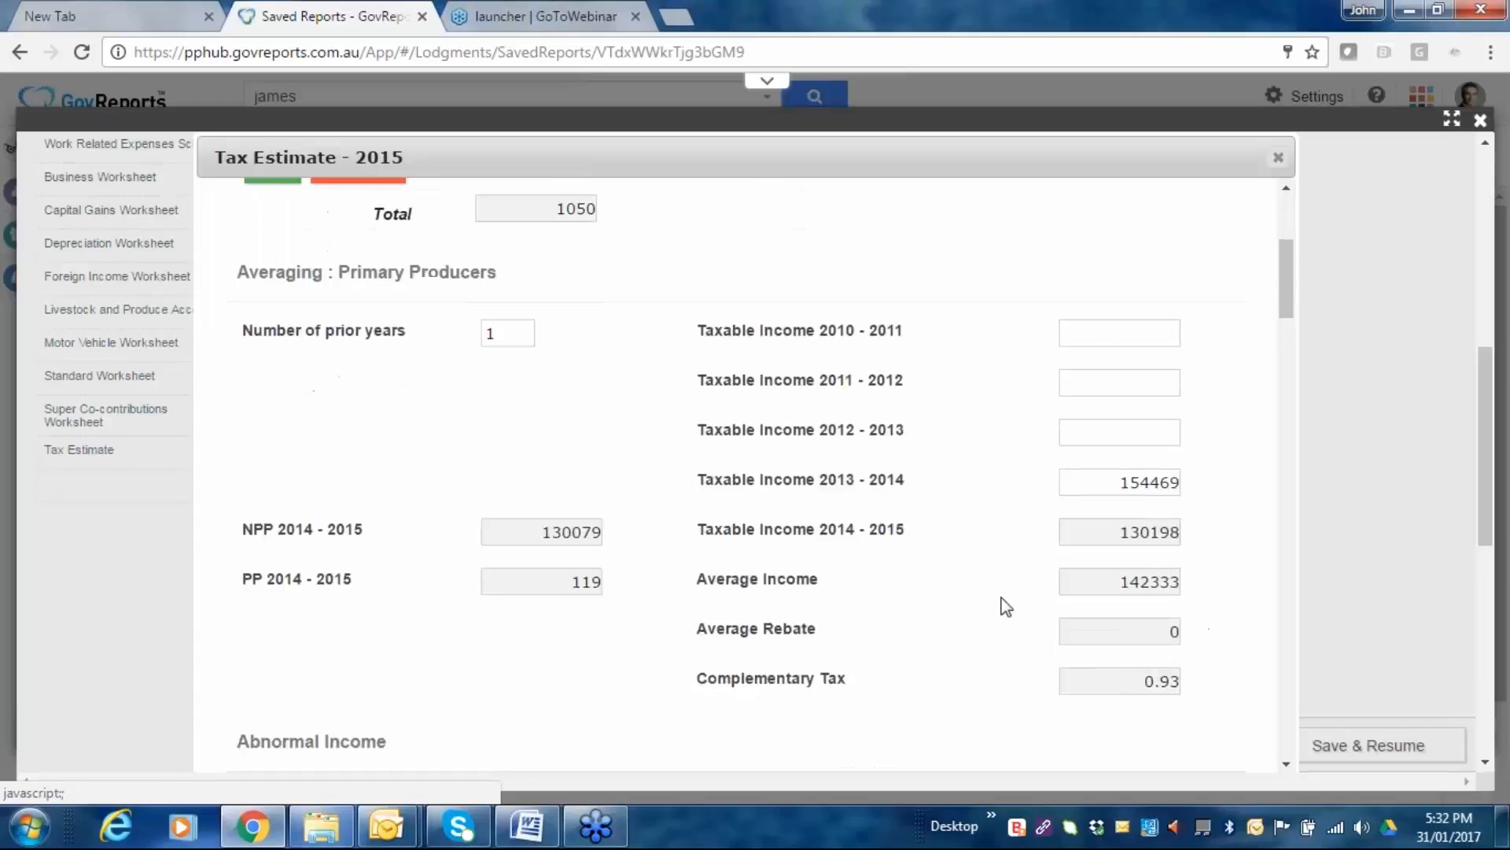
{"action": "scroll", "coordinate": [1006, 606], "scroll_direction": "down", "scroll_amount": 3}
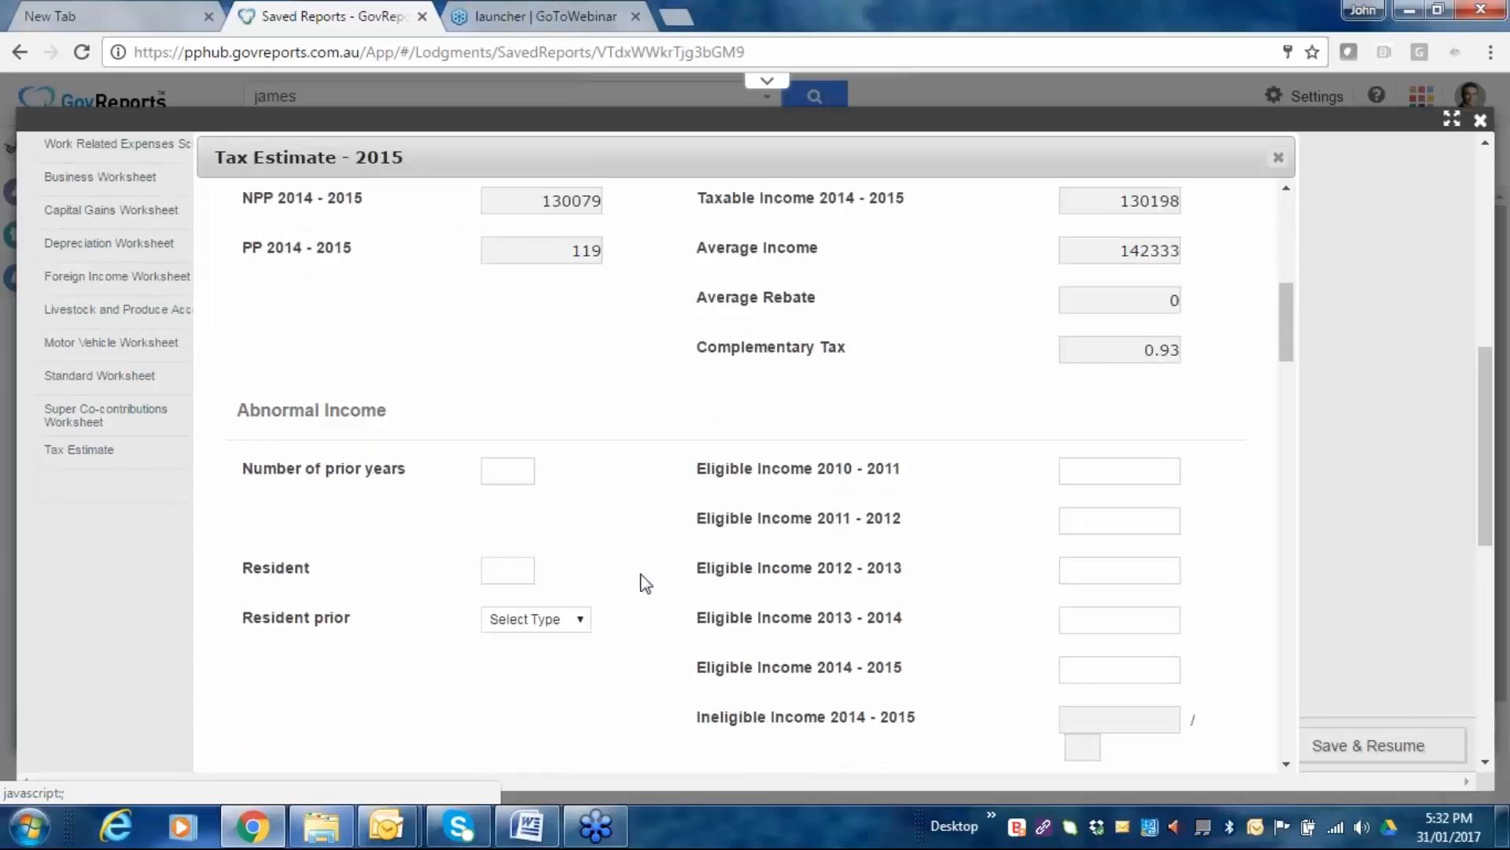
{"action": "scroll", "coordinate": [641, 625], "scroll_direction": "down", "scroll_amount": 1}
{"action": "scroll", "coordinate": [644, 606], "scroll_direction": "down", "scroll_amount": 7}
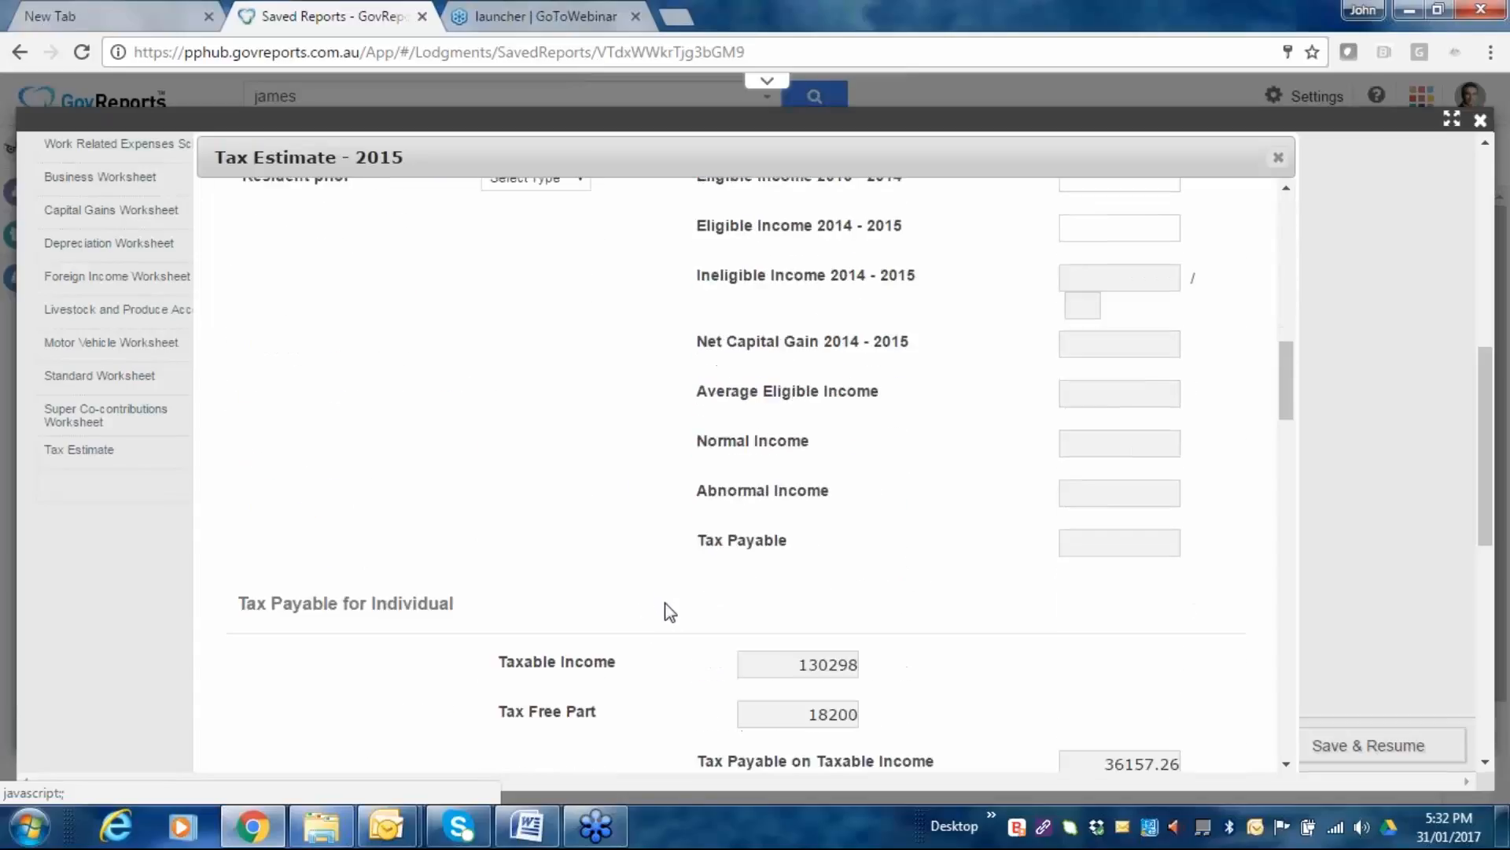
{"action": "scroll", "coordinate": [678, 624], "scroll_direction": "down", "scroll_amount": 6}
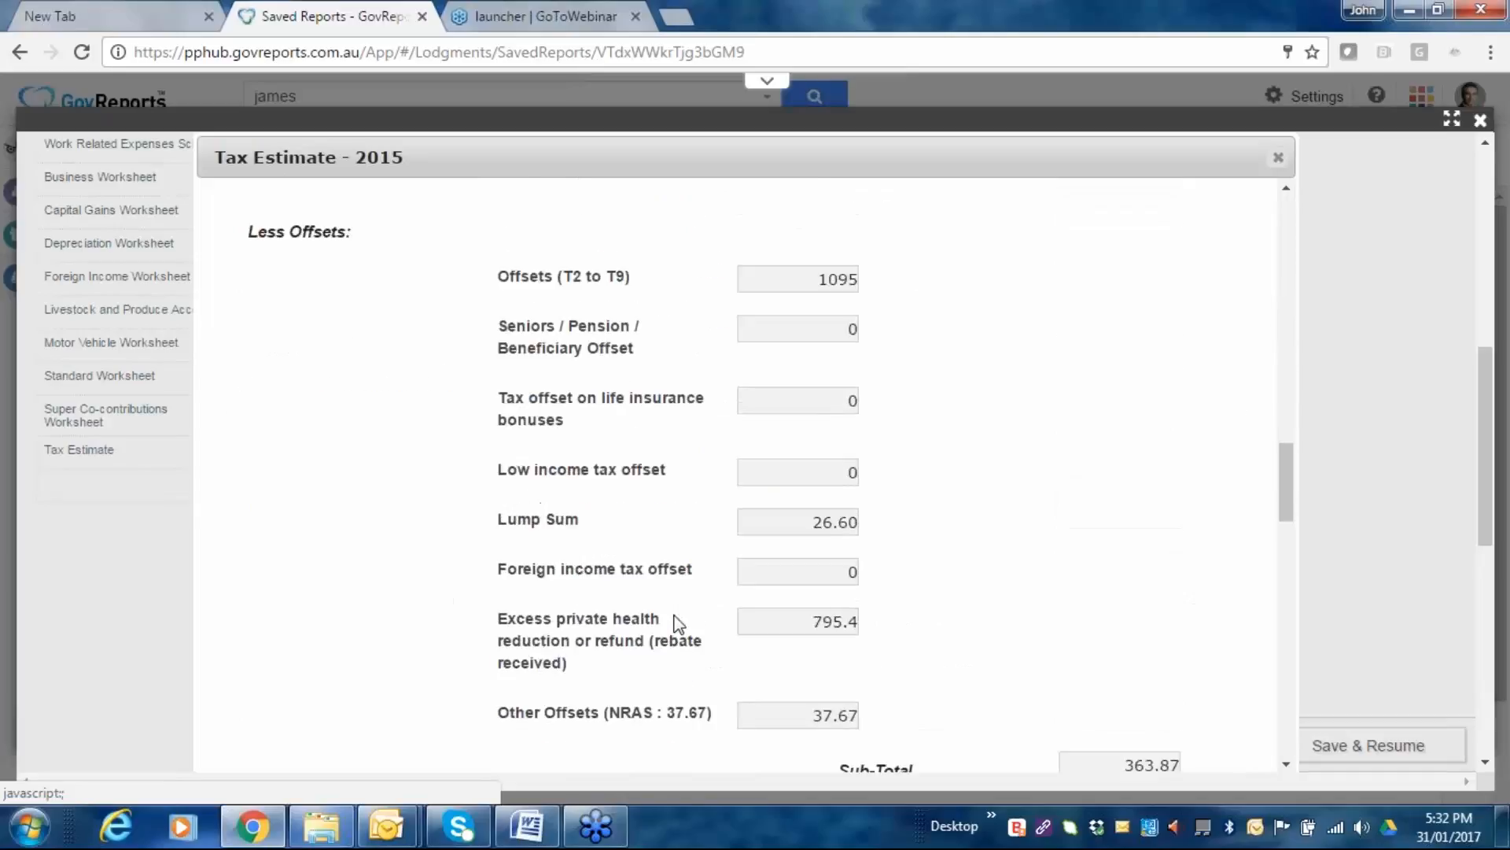
{"action": "scroll", "coordinate": [807, 596], "scroll_direction": "down", "scroll_amount": 4}
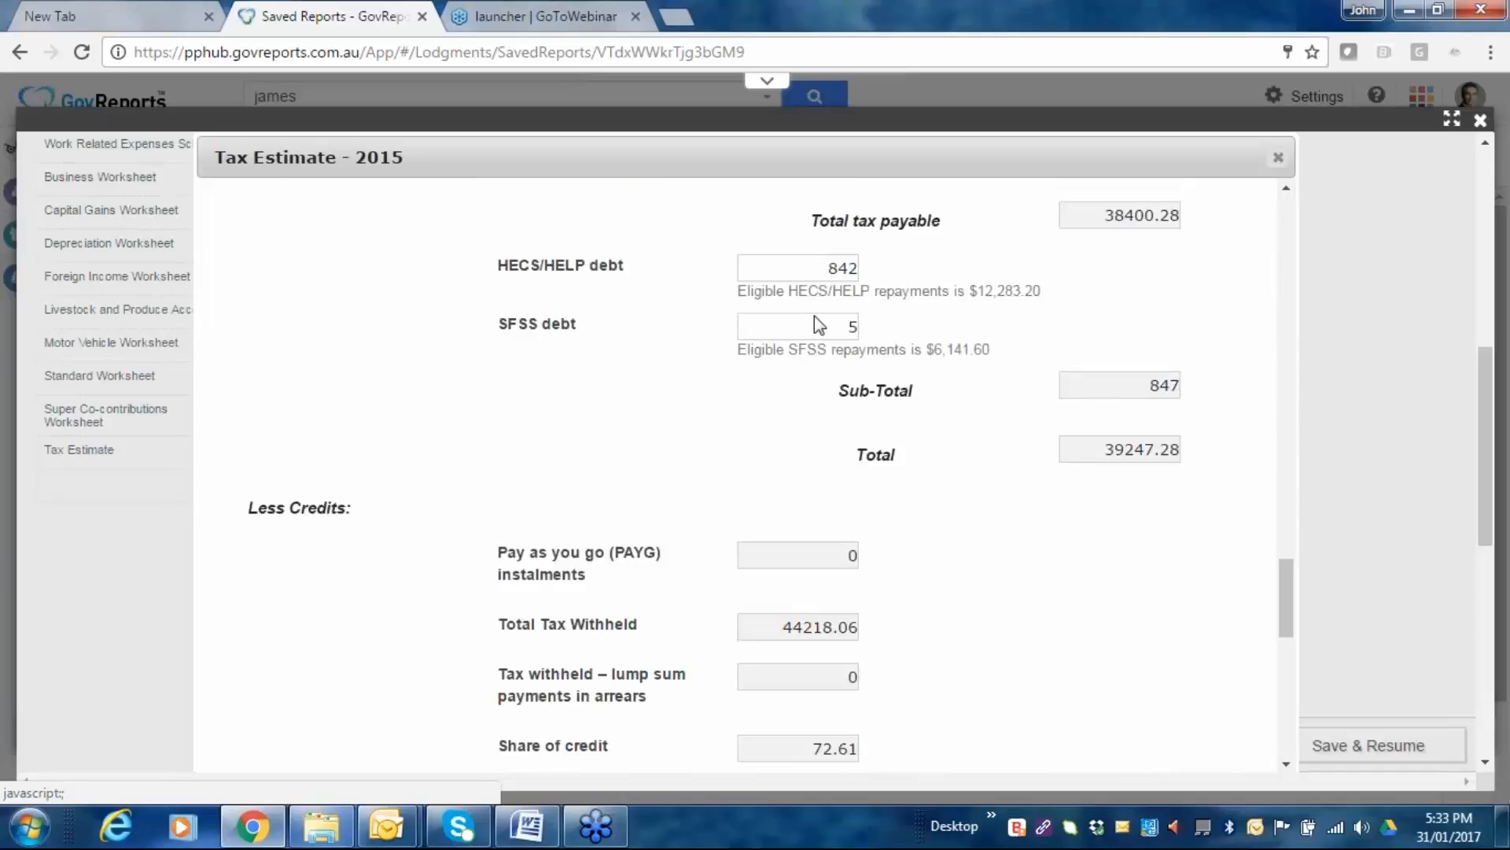
{"action": "scroll", "coordinate": [958, 409], "scroll_direction": "down", "scroll_amount": 1}
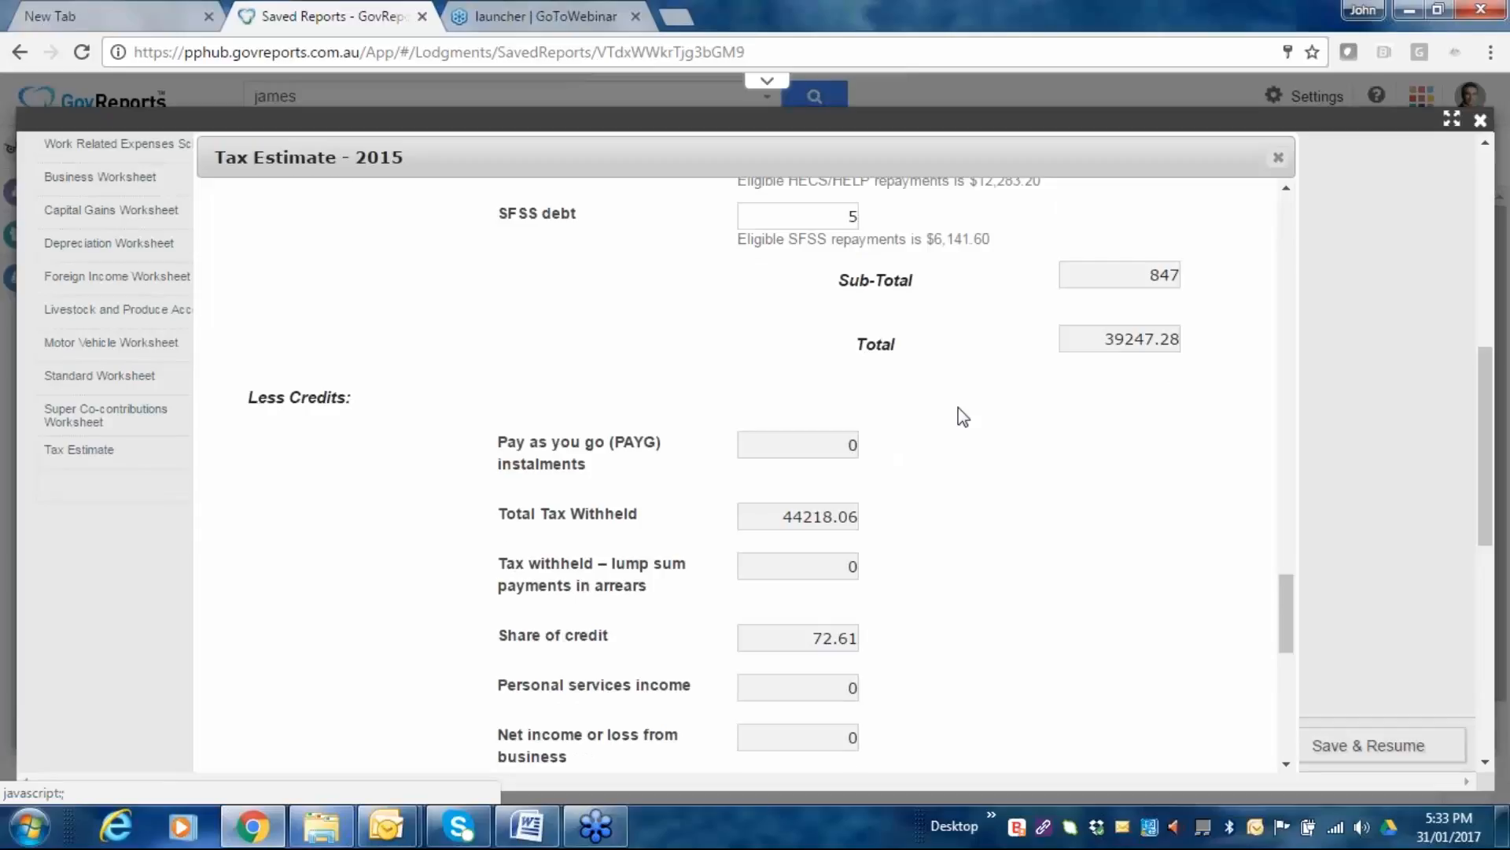
{"action": "scroll", "coordinate": [963, 417], "scroll_direction": "down", "scroll_amount": 2}
{"action": "scroll", "coordinate": [963, 417], "scroll_direction": "down", "scroll_amount": 5}
{"action": "scroll", "coordinate": [771, 507], "scroll_direction": "up", "scroll_amount": 7}
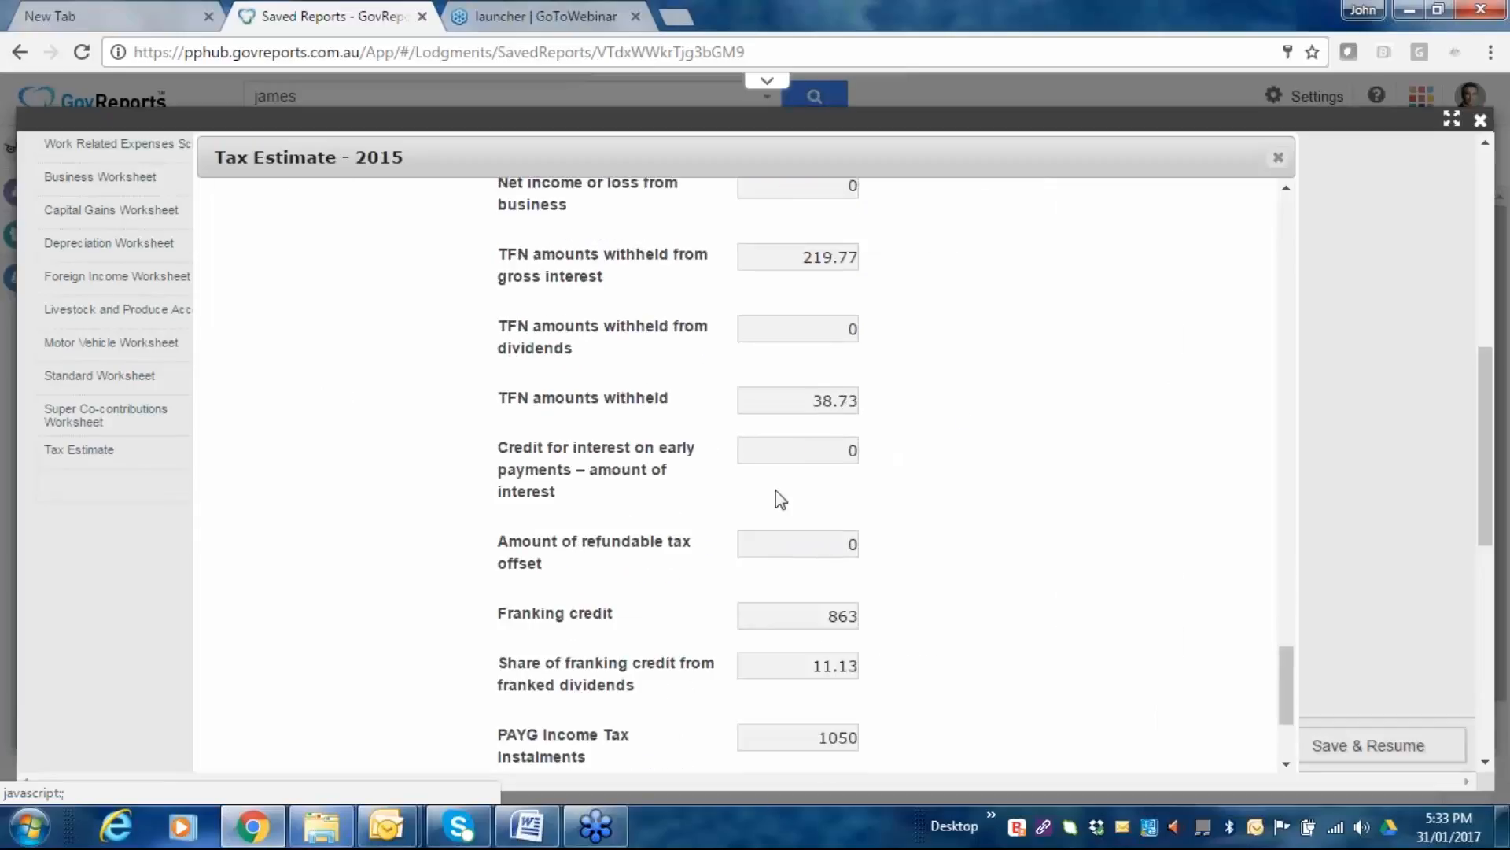
{"action": "scroll", "coordinate": [765, 408], "scroll_direction": "down", "scroll_amount": 9}
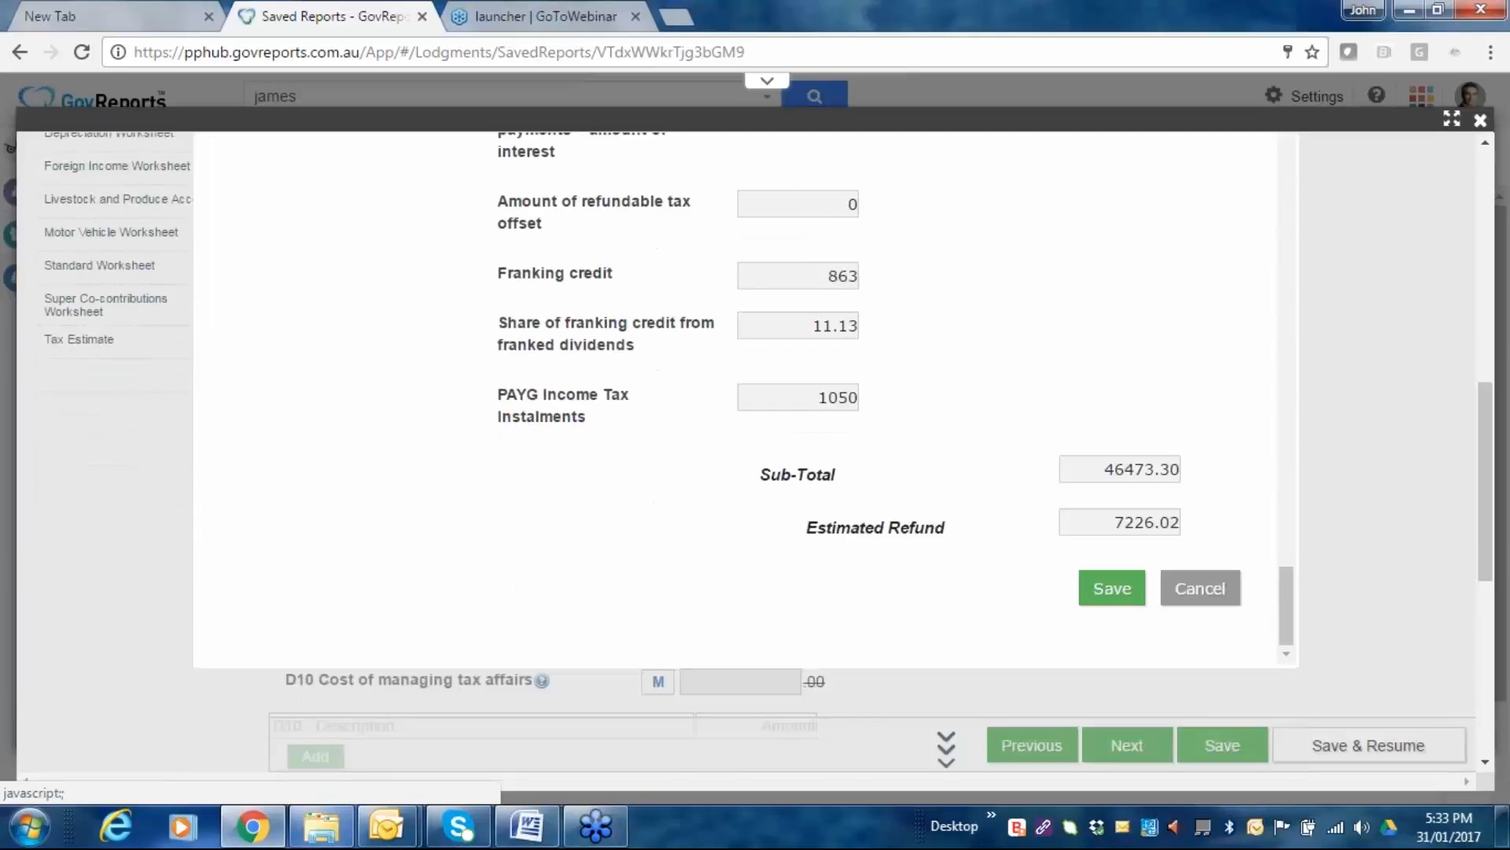
{"action": "scroll", "coordinate": [1039, 509], "scroll_direction": "down", "scroll_amount": 1}
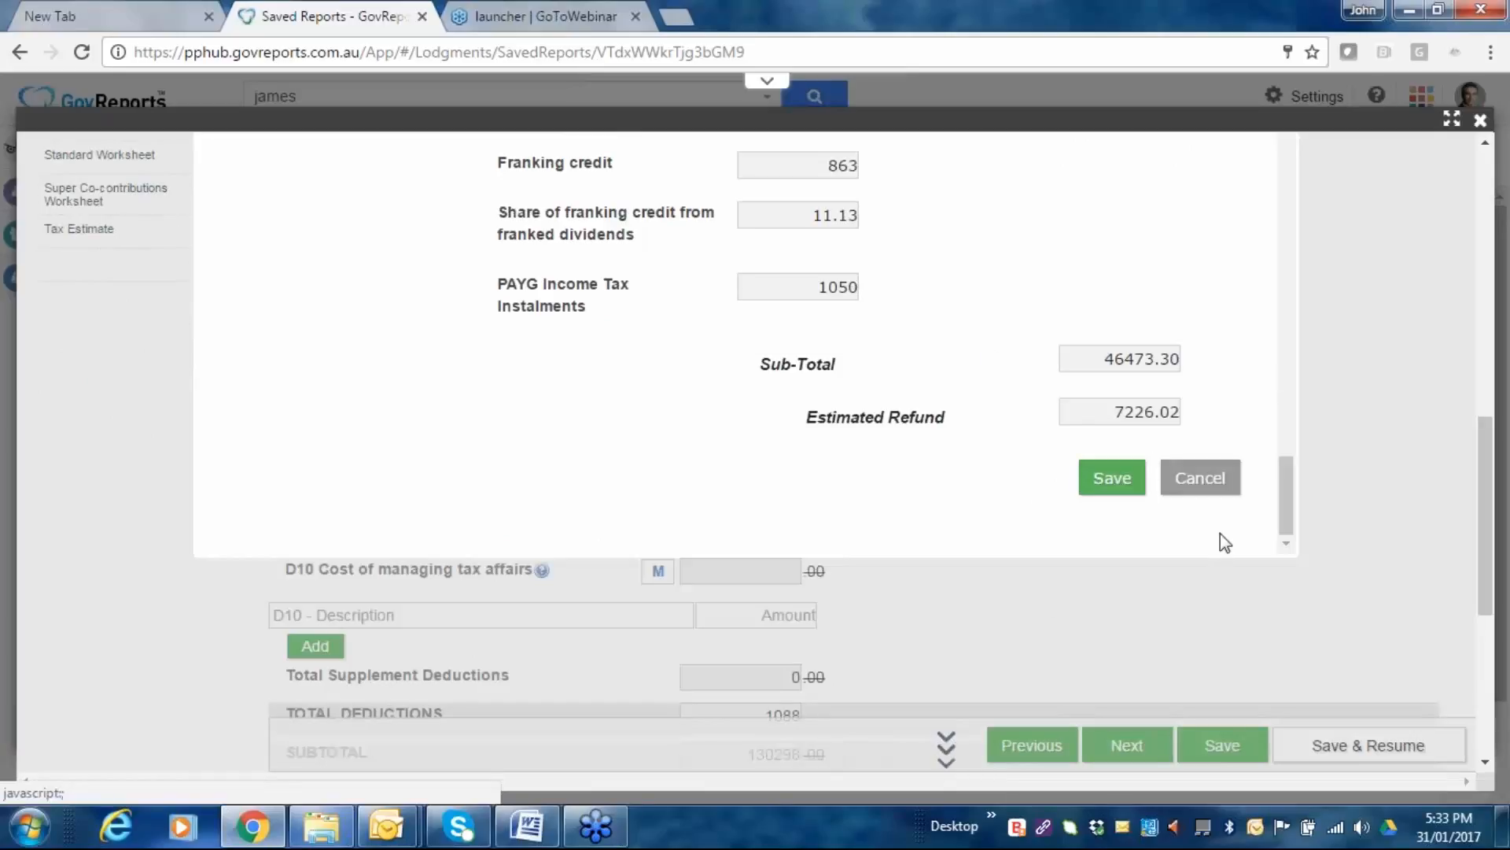
{"action": "left_click", "coordinate": [1228, 481]}
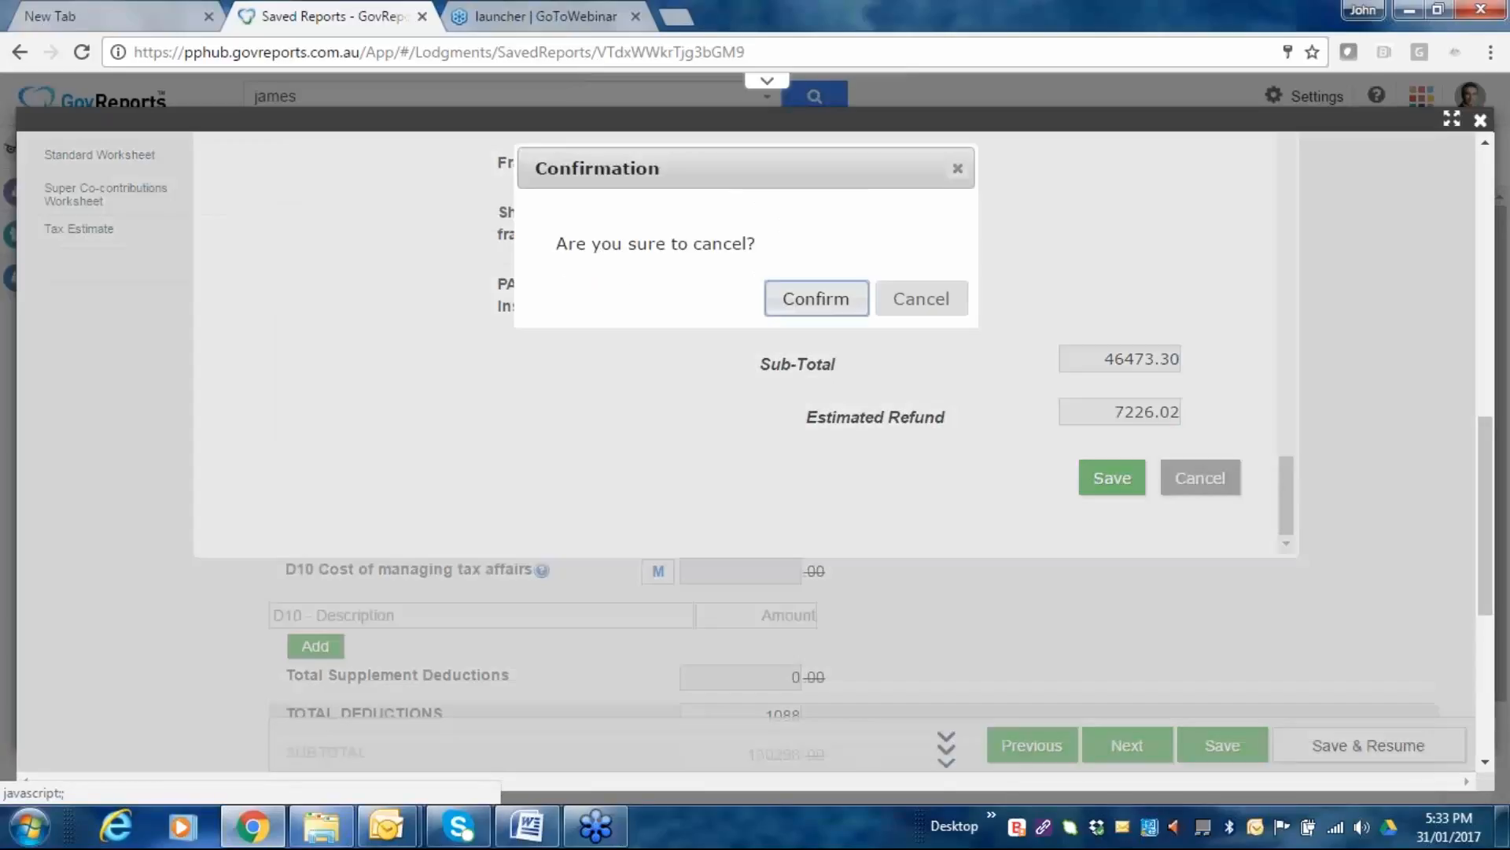
Confirm discarding the tax estimate, then open the return's empty Notes list from Actions.
{"action": "left_click", "coordinate": [779, 309]}
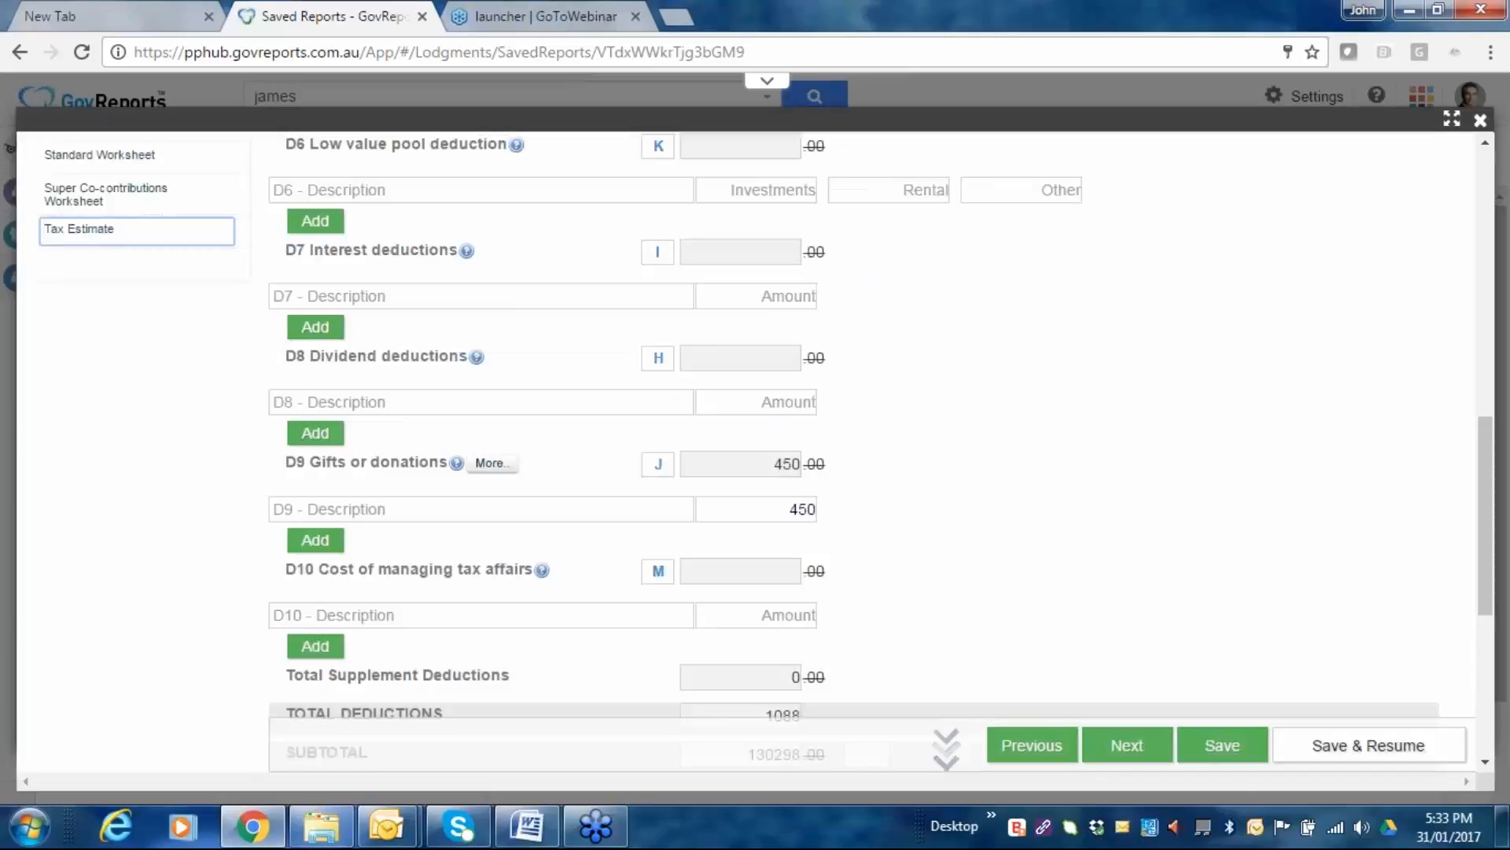
{"action": "scroll", "coordinate": [1243, 444], "scroll_direction": "down", "scroll_amount": 1}
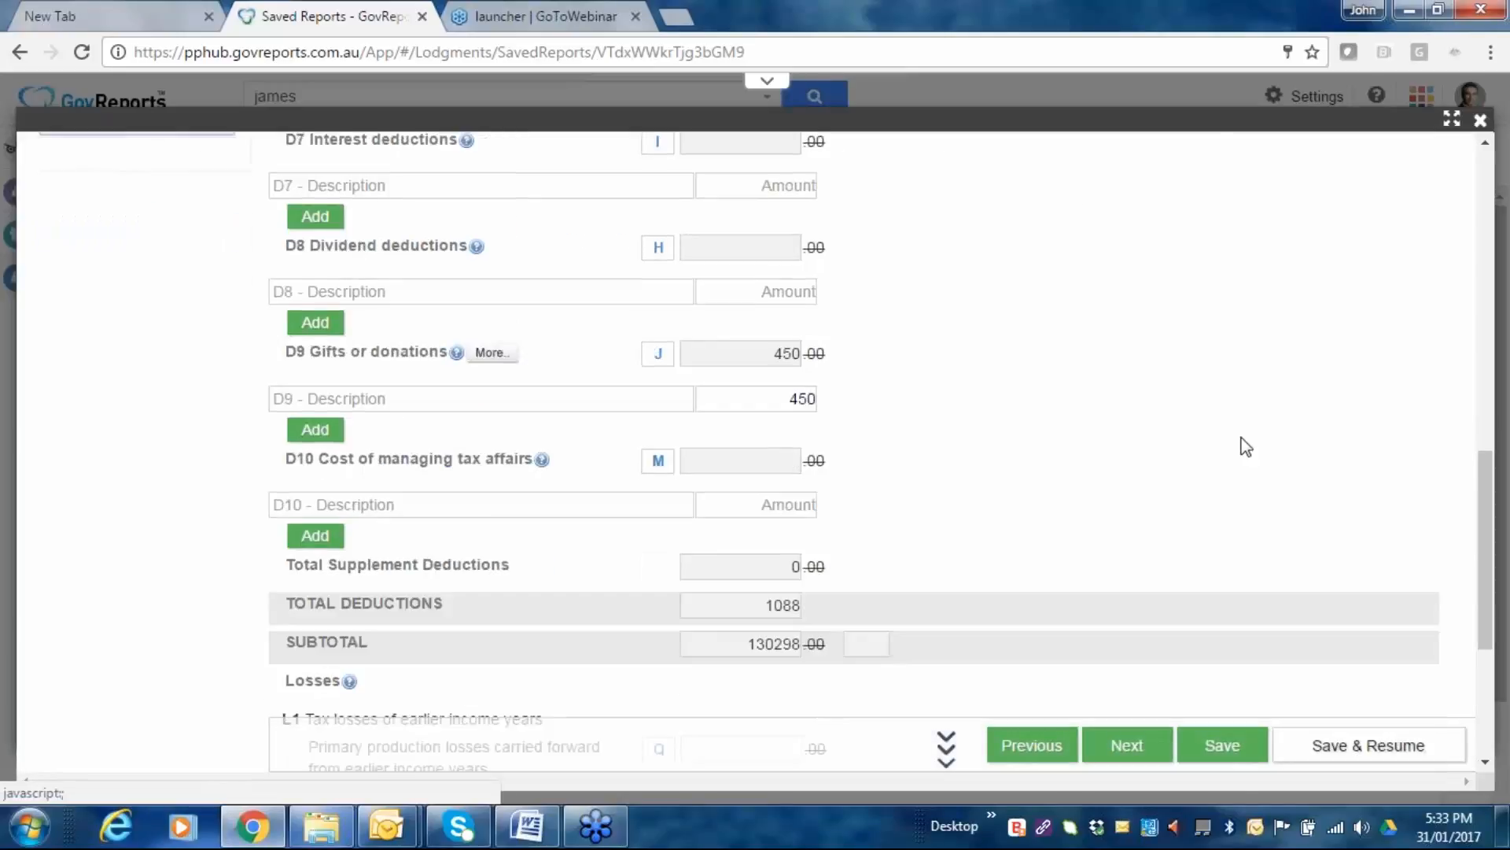
{"action": "scroll", "coordinate": [1246, 446], "scroll_direction": "down", "scroll_amount": 3}
{"action": "scroll", "coordinate": [1246, 446], "scroll_direction": "up", "scroll_amount": 2}
{"action": "scroll", "coordinate": [1246, 446], "scroll_direction": "up", "scroll_amount": 8}
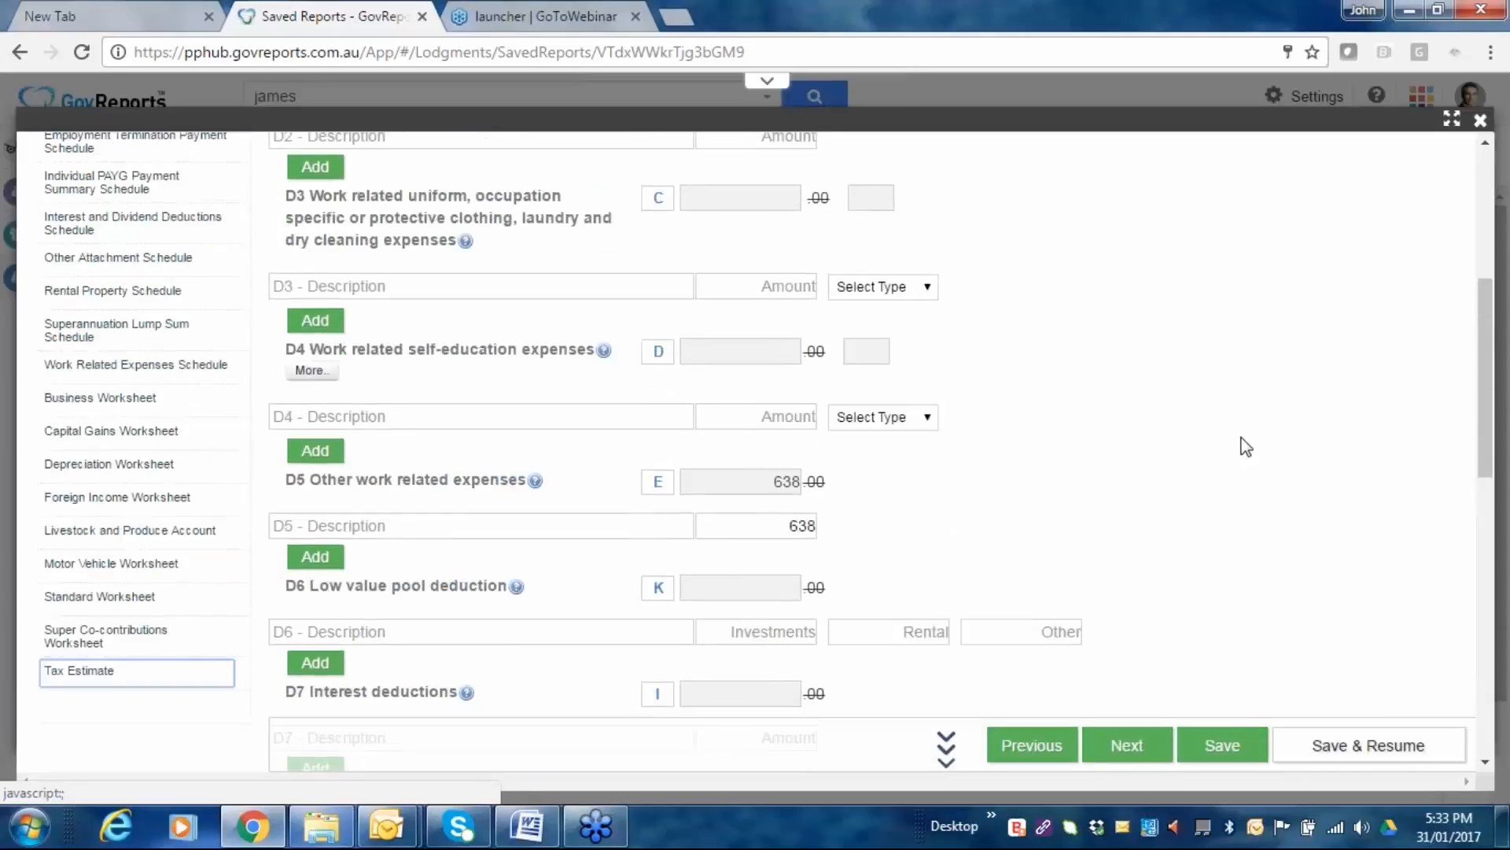
{"action": "scroll", "coordinate": [1243, 443], "scroll_direction": "up", "scroll_amount": 5}
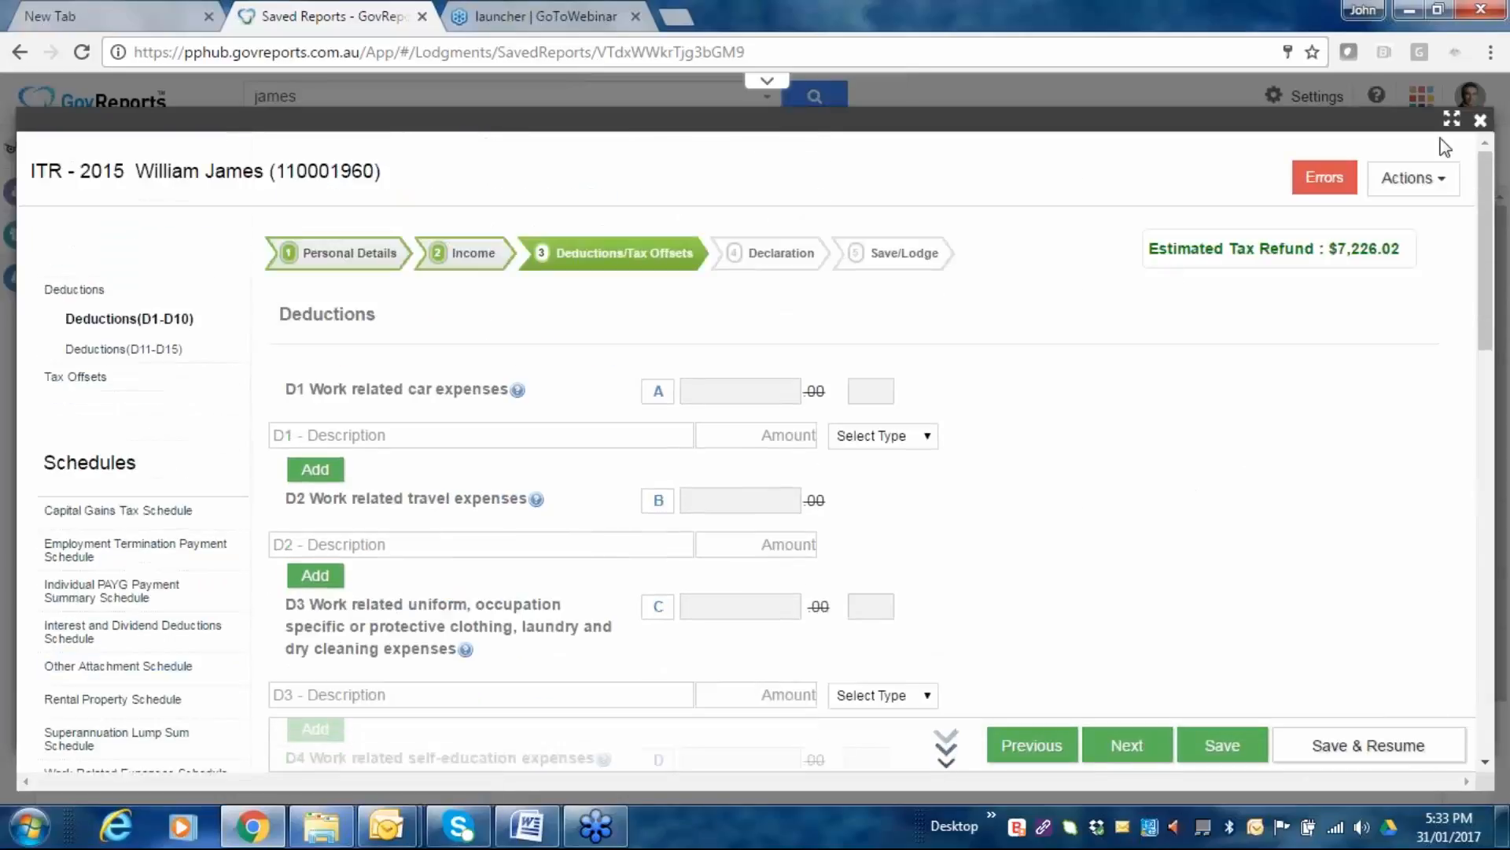
{"action": "left_click", "coordinate": [1448, 178]}
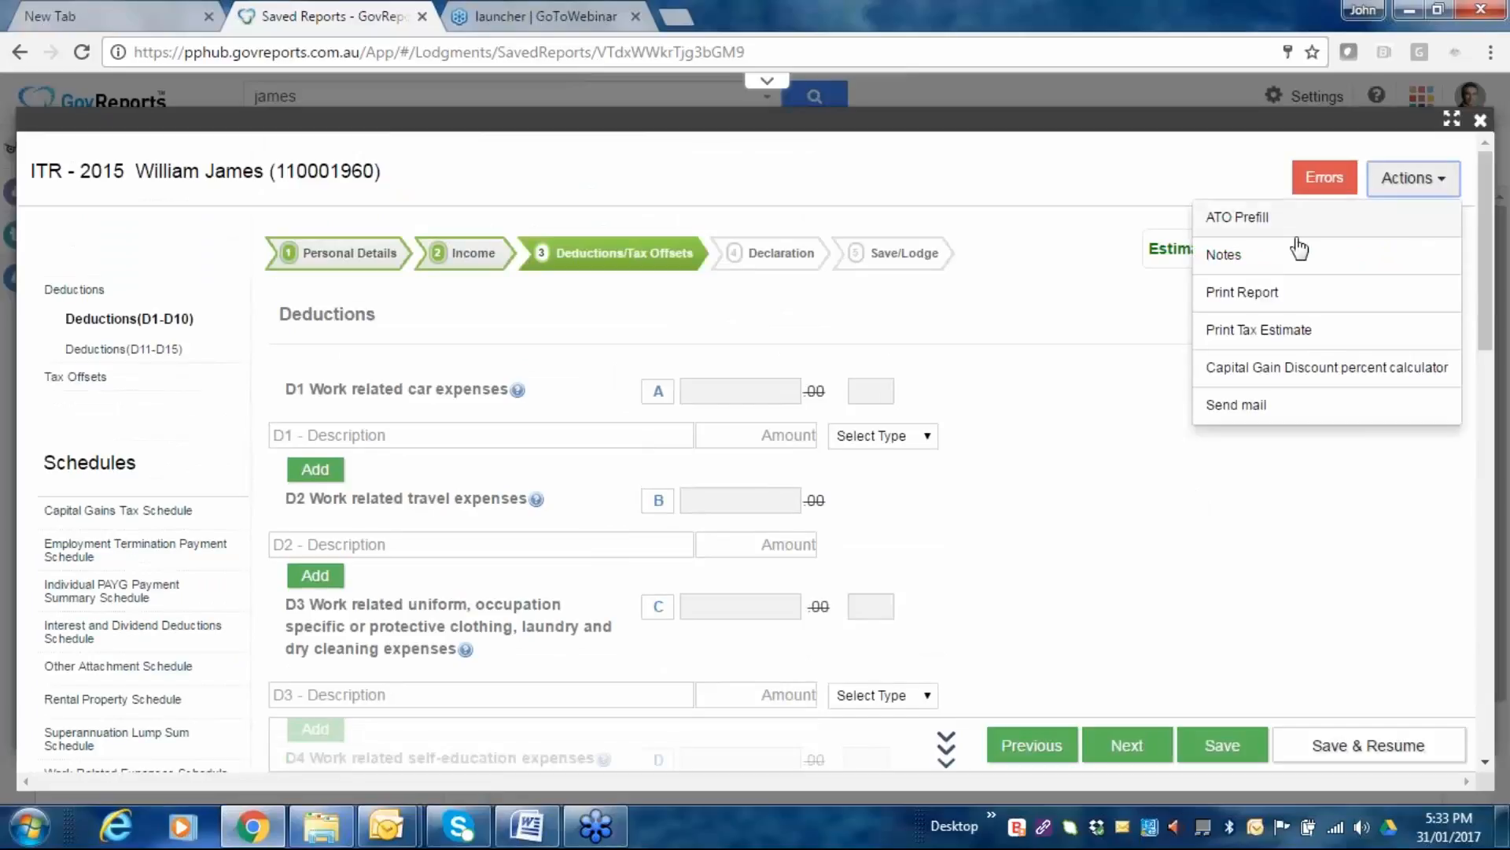
{"action": "left_click", "coordinate": [1227, 256]}
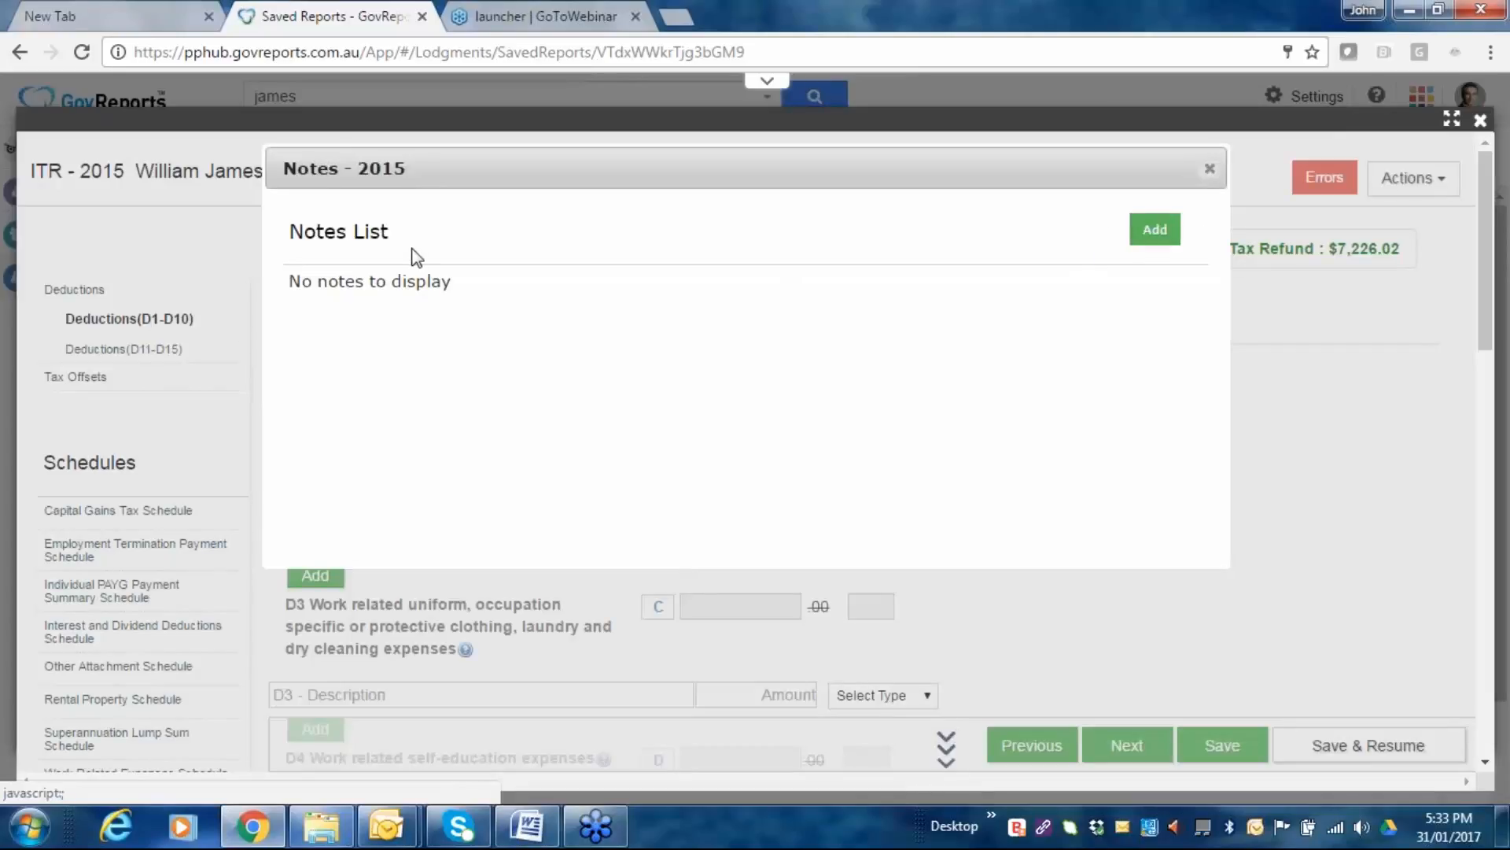
Add a Personal Details note with description 'Test', save it, and close the Notes list.
{"action": "left_click", "coordinate": [1155, 229]}
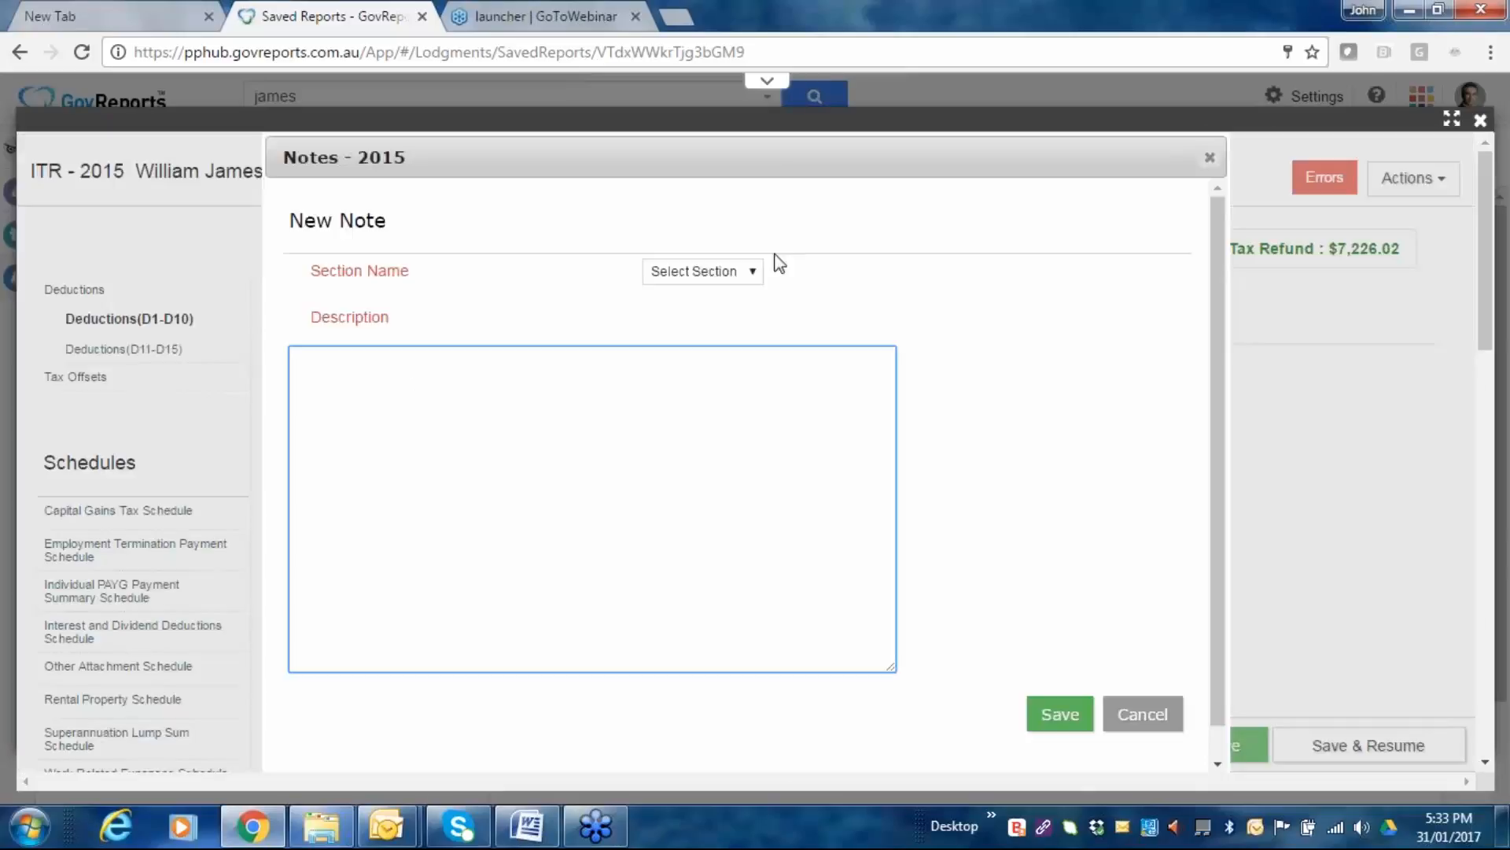
{"action": "left_click", "coordinate": [757, 272]}
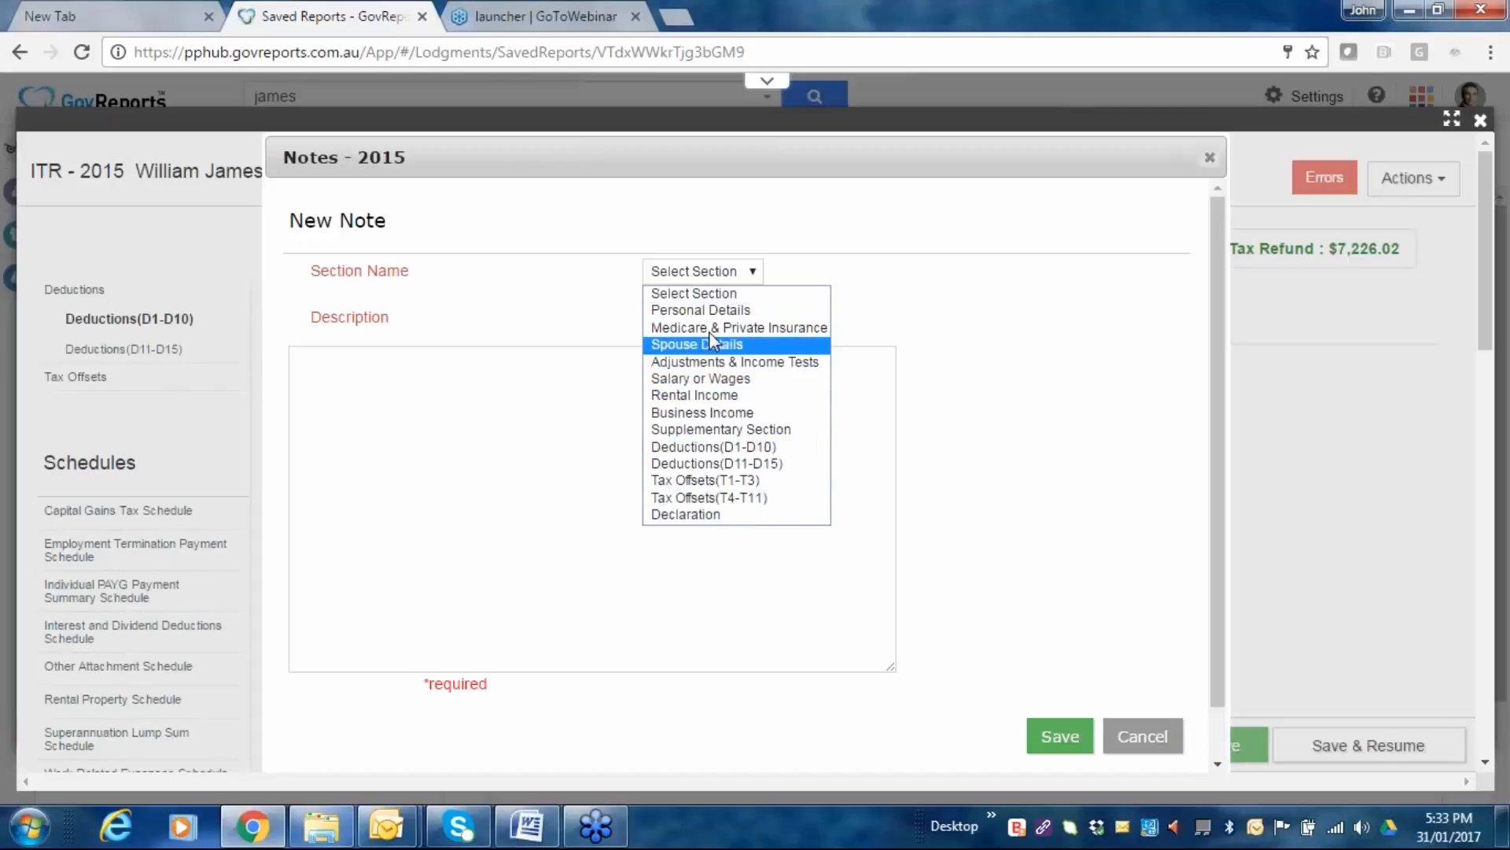
{"action": "left_click", "coordinate": [692, 309]}
{"action": "left_click", "coordinate": [368, 375]}
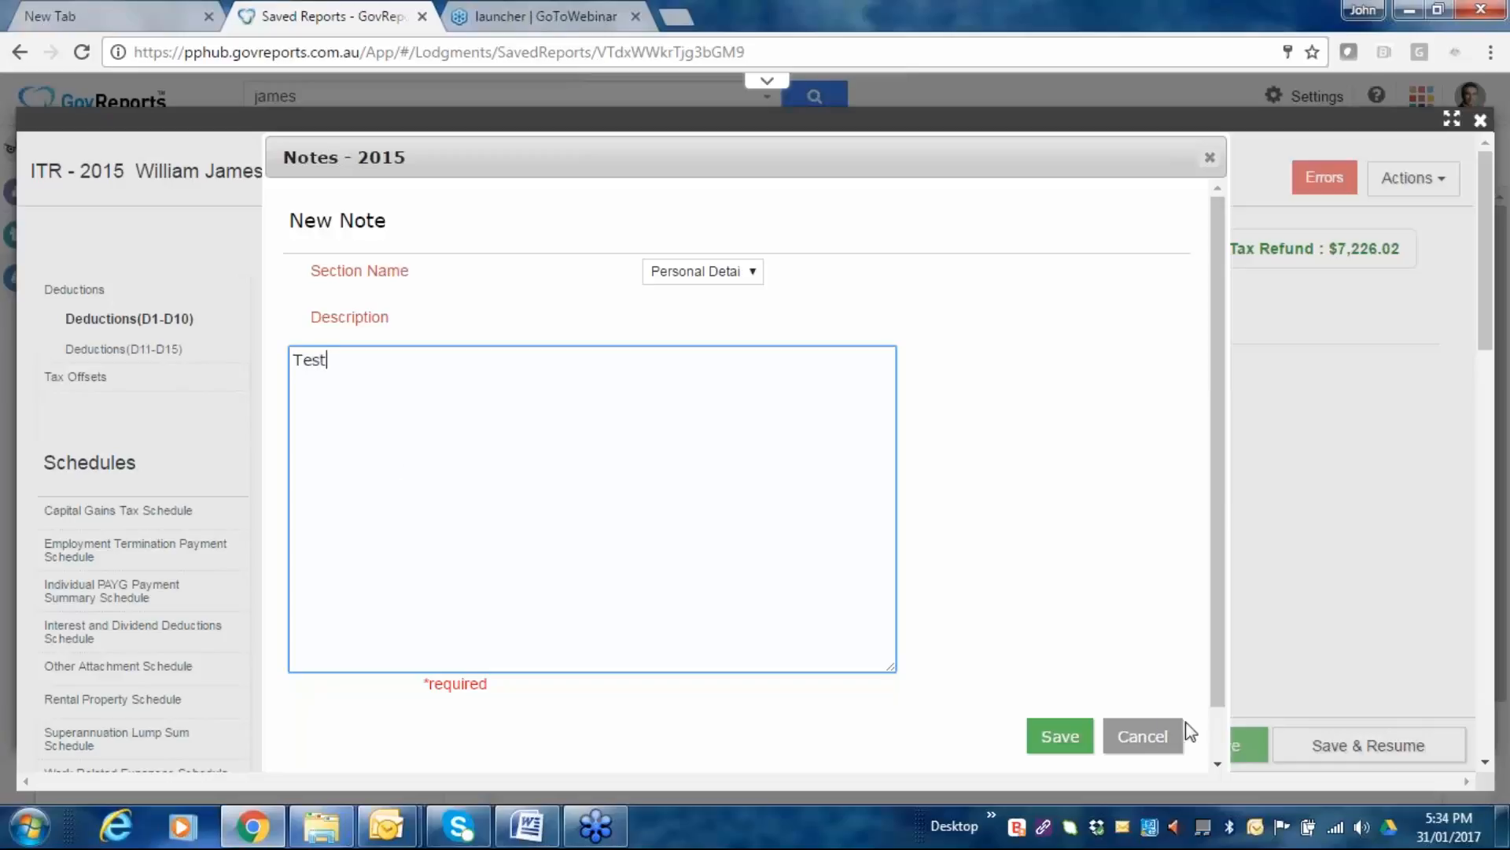
{"action": "left_click", "coordinate": [1064, 744]}
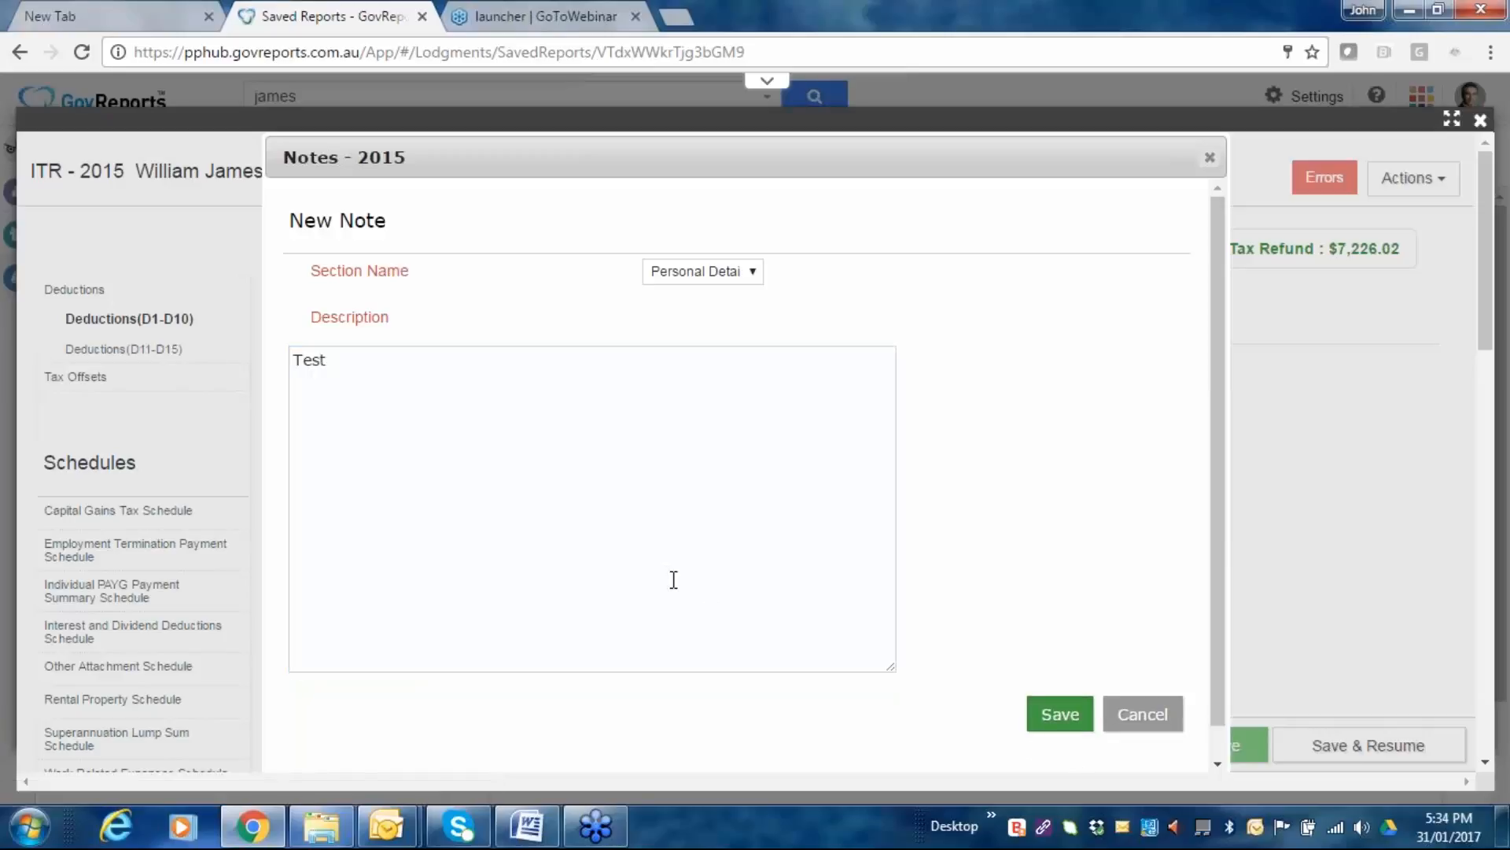
{"action": "left_click", "coordinate": [1084, 730]}
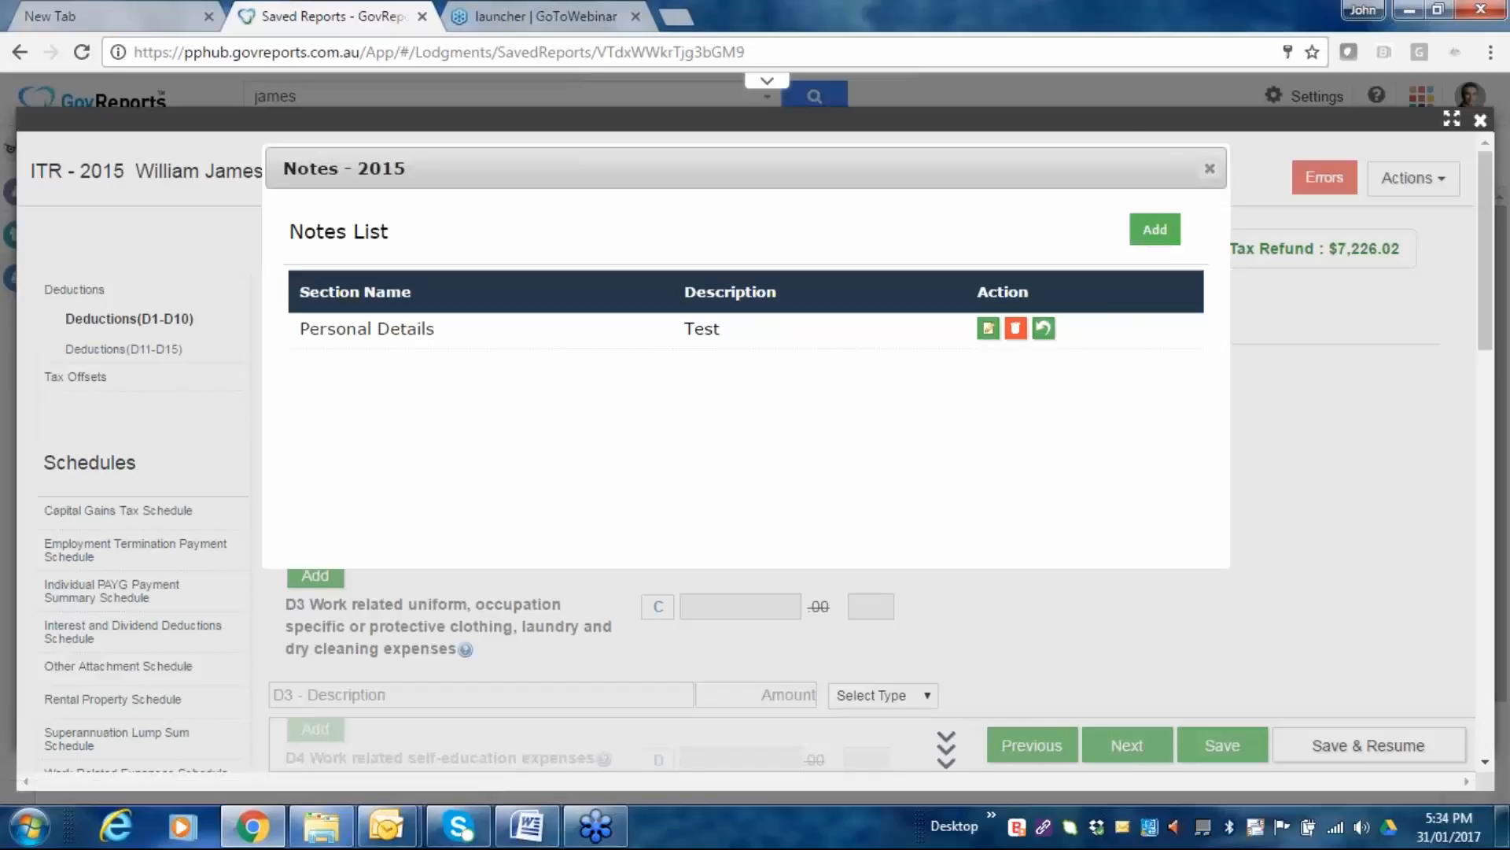
{"action": "left_click", "coordinate": [1209, 168]}
Review the Deductions page showing the $7,226.02 refund, then open and dismiss the Actions menu.
{"action": "scroll", "coordinate": [1240, 497], "scroll_direction": "down", "scroll_amount": 2}
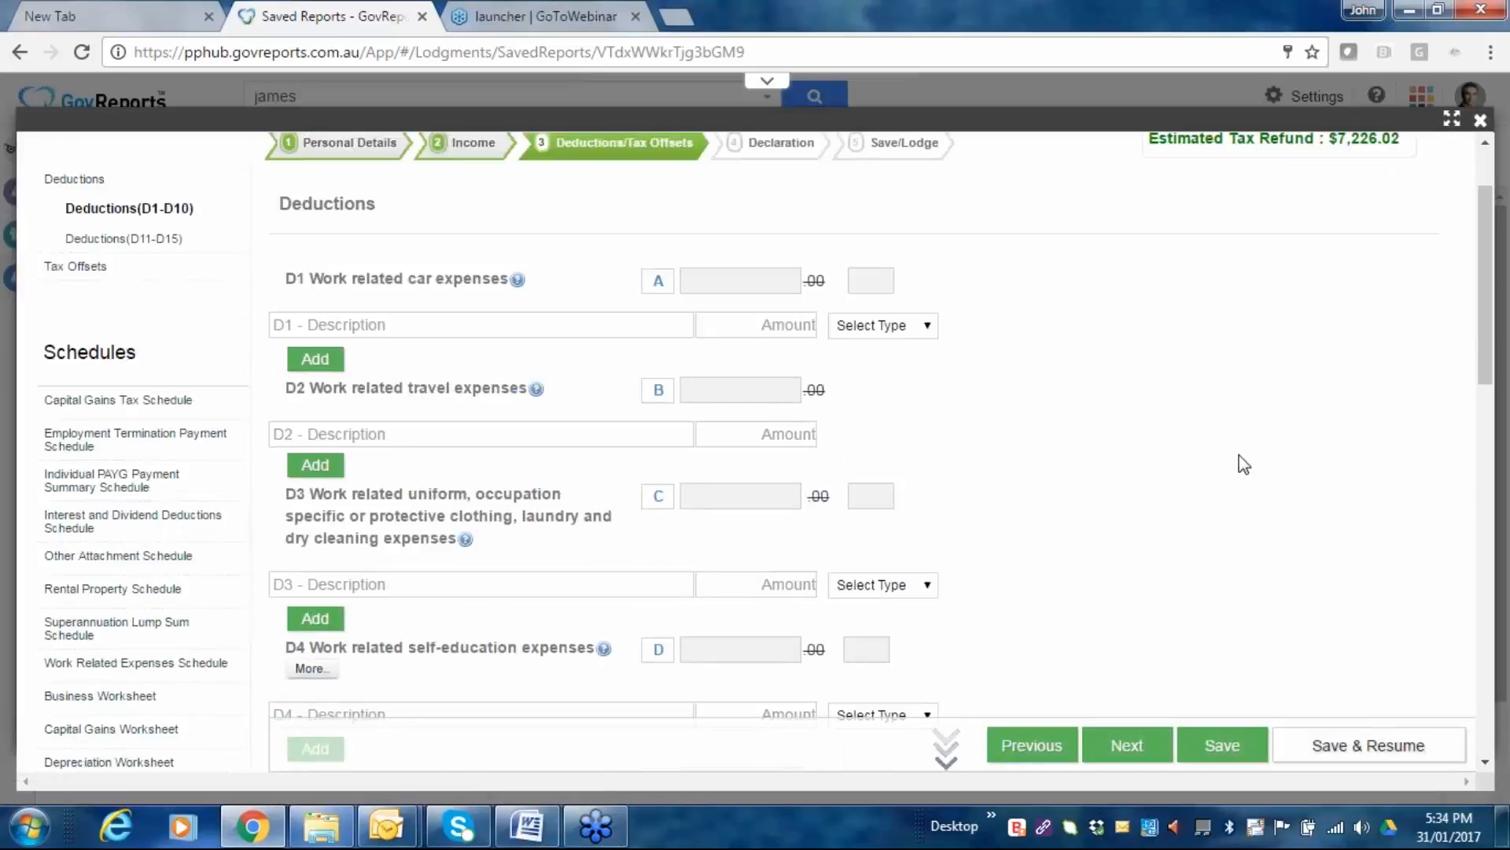
{"action": "scroll", "coordinate": [1239, 455], "scroll_direction": "down", "scroll_amount": 5}
{"action": "scroll", "coordinate": [1109, 590], "scroll_direction": "down", "scroll_amount": 13}
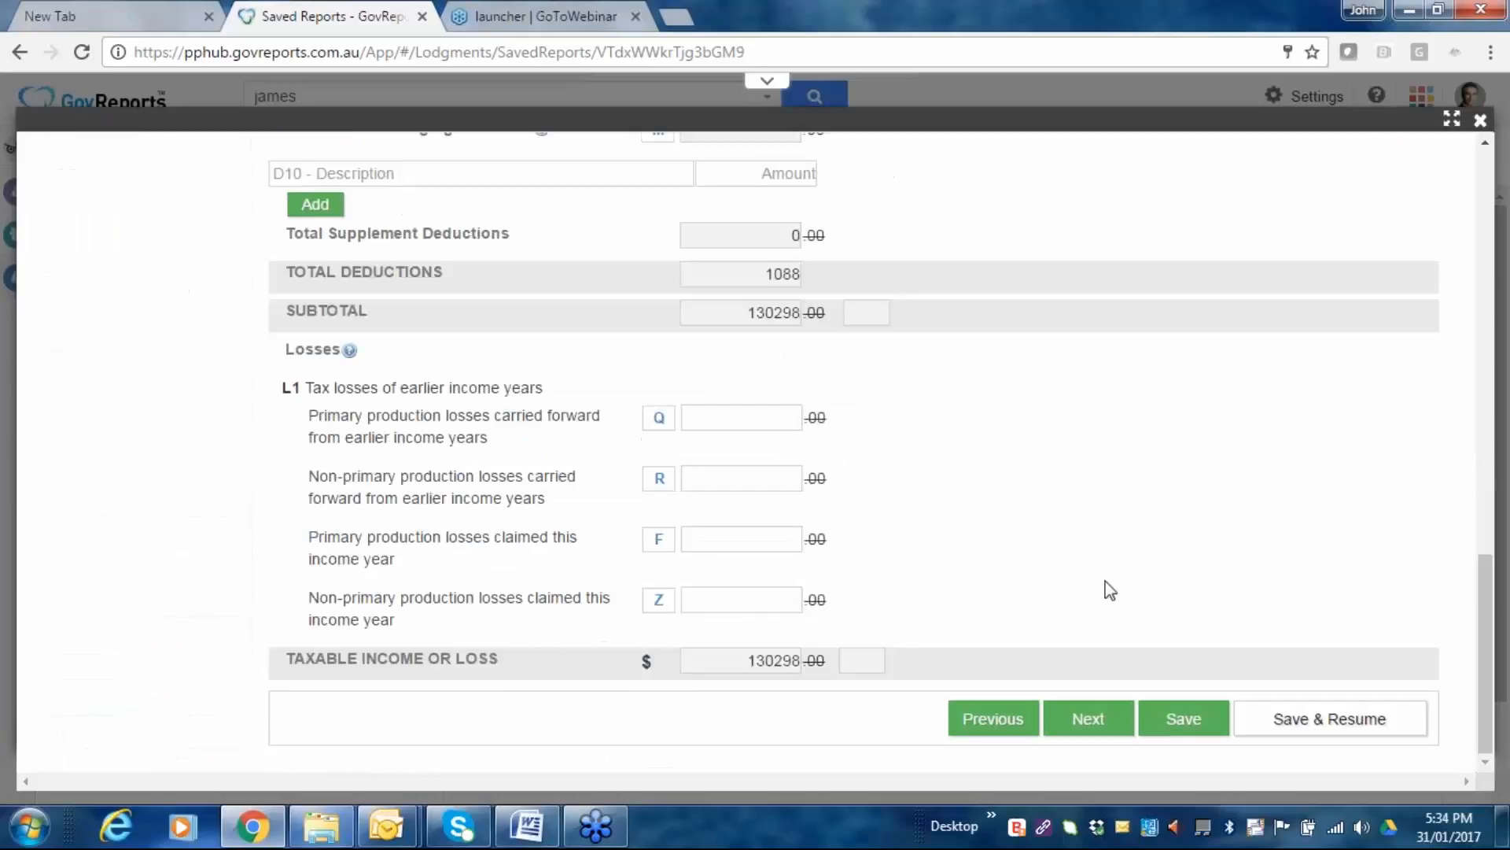
{"action": "scroll", "coordinate": [1259, 504], "scroll_direction": "up", "scroll_amount": 8}
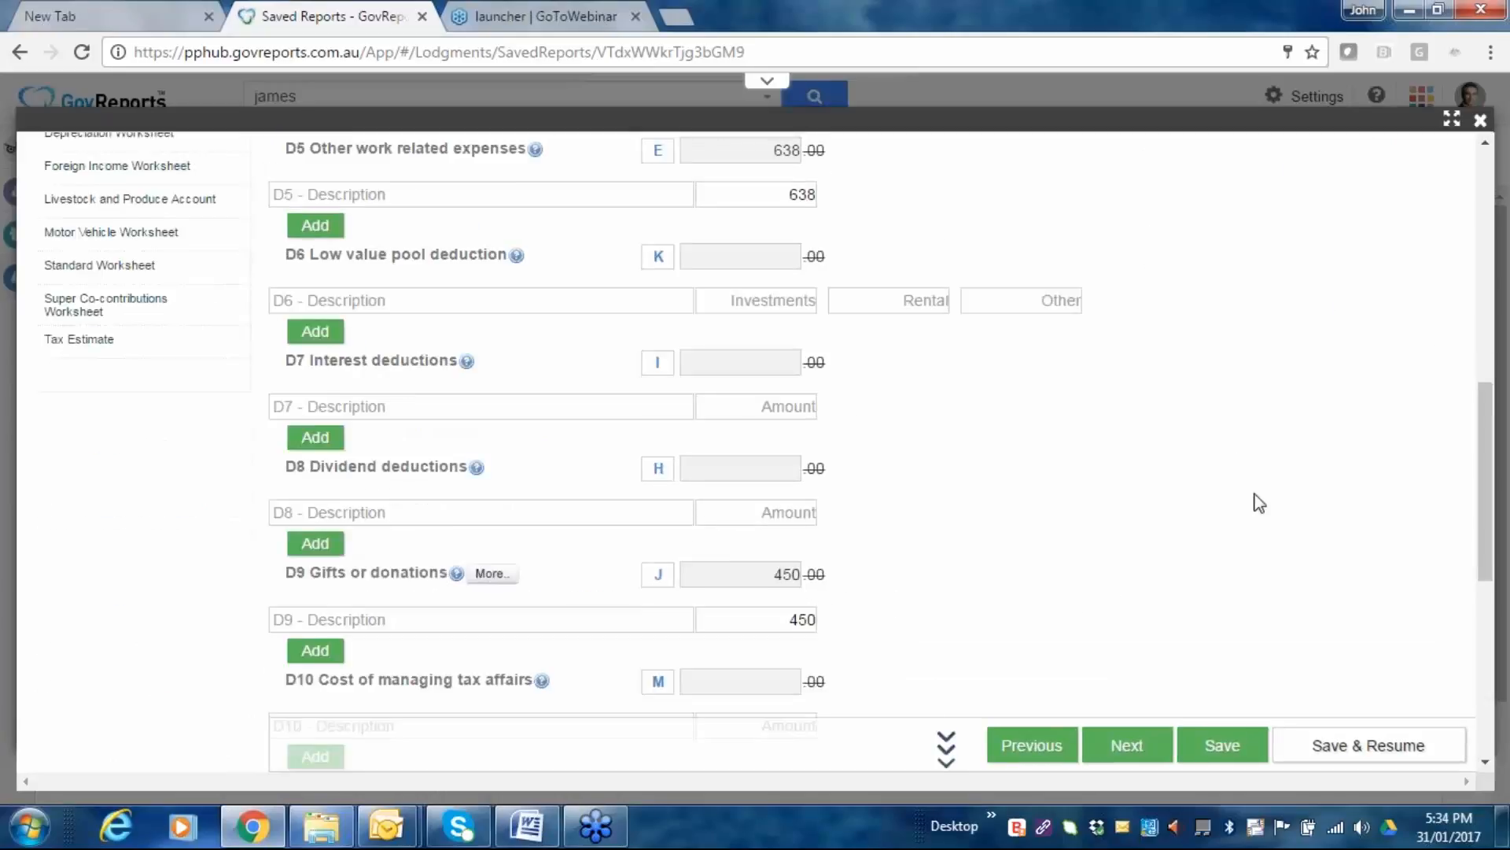
{"action": "scroll", "coordinate": [1259, 504], "scroll_direction": "up", "scroll_amount": 10}
{"action": "left_click", "coordinate": [1421, 179]}
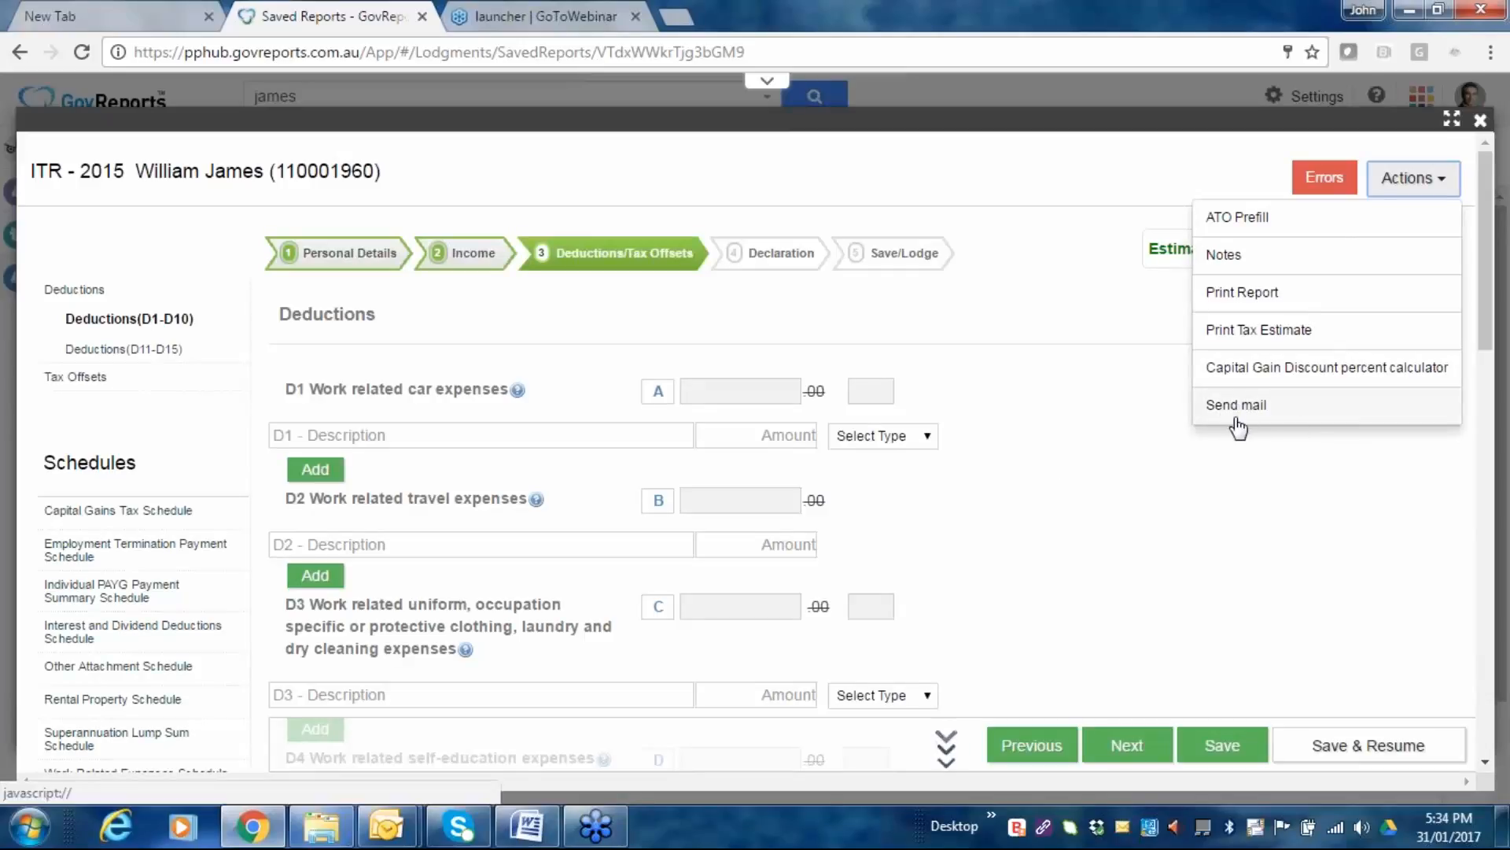
{"action": "left_click", "coordinate": [1262, 481]}
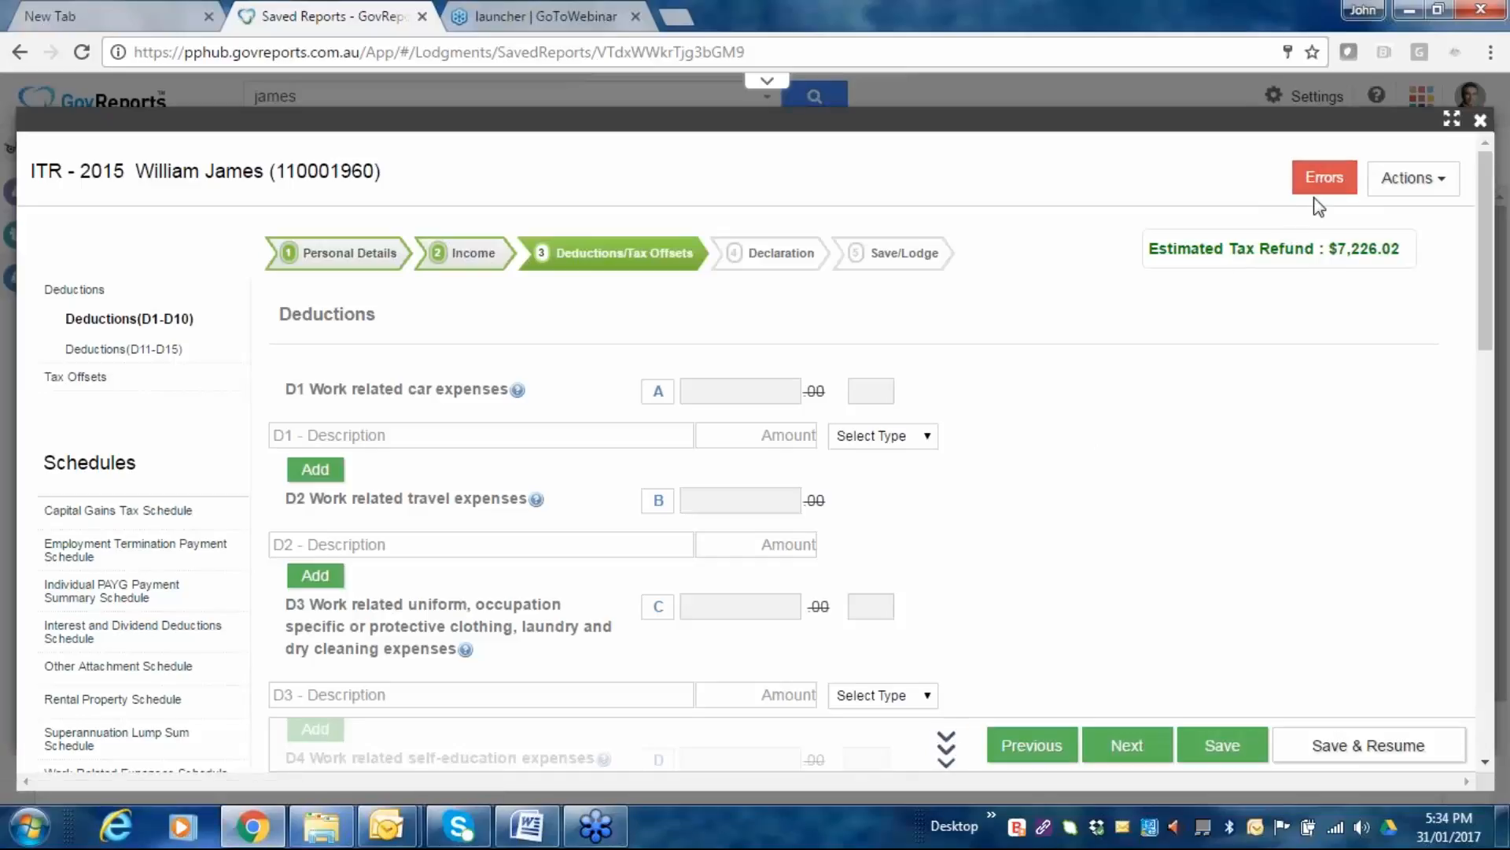
{"action": "left_click", "coordinate": [1334, 186]}
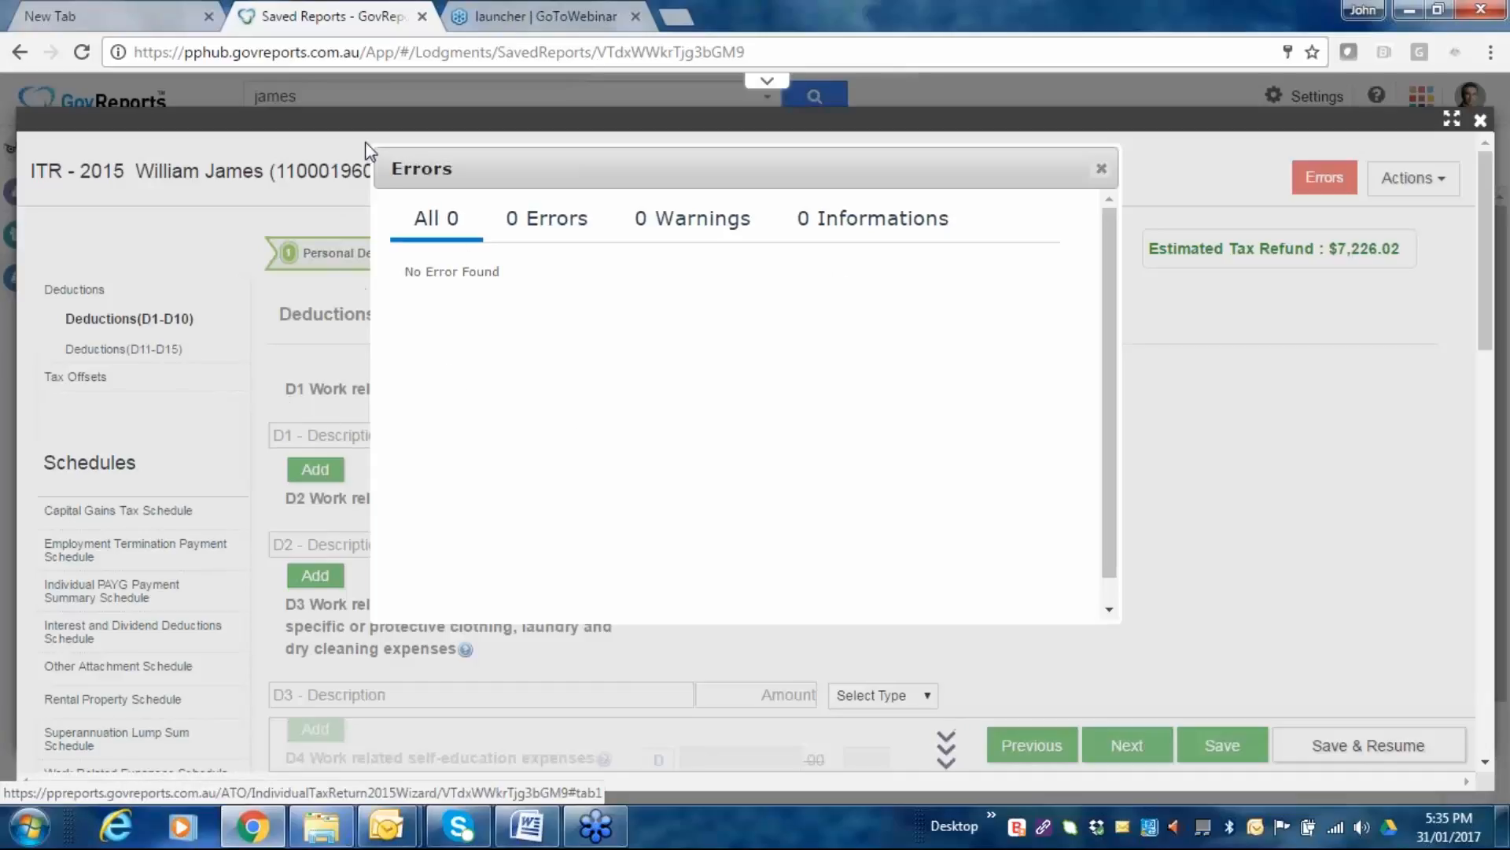
{"action": "left_click", "coordinate": [1102, 170]}
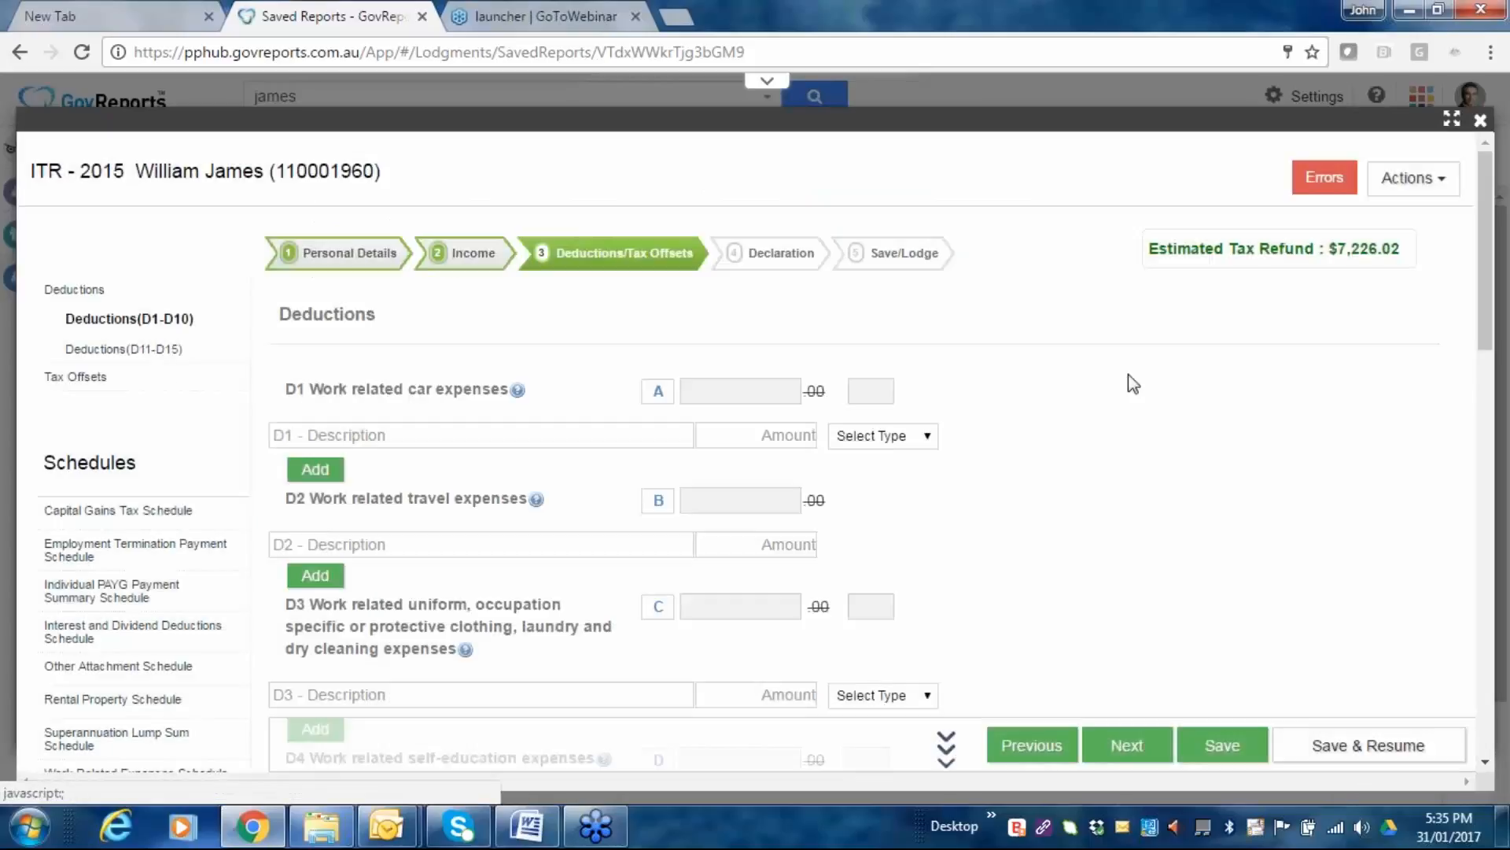
{"action": "scroll", "coordinate": [1196, 494], "scroll_direction": "down", "scroll_amount": 2}
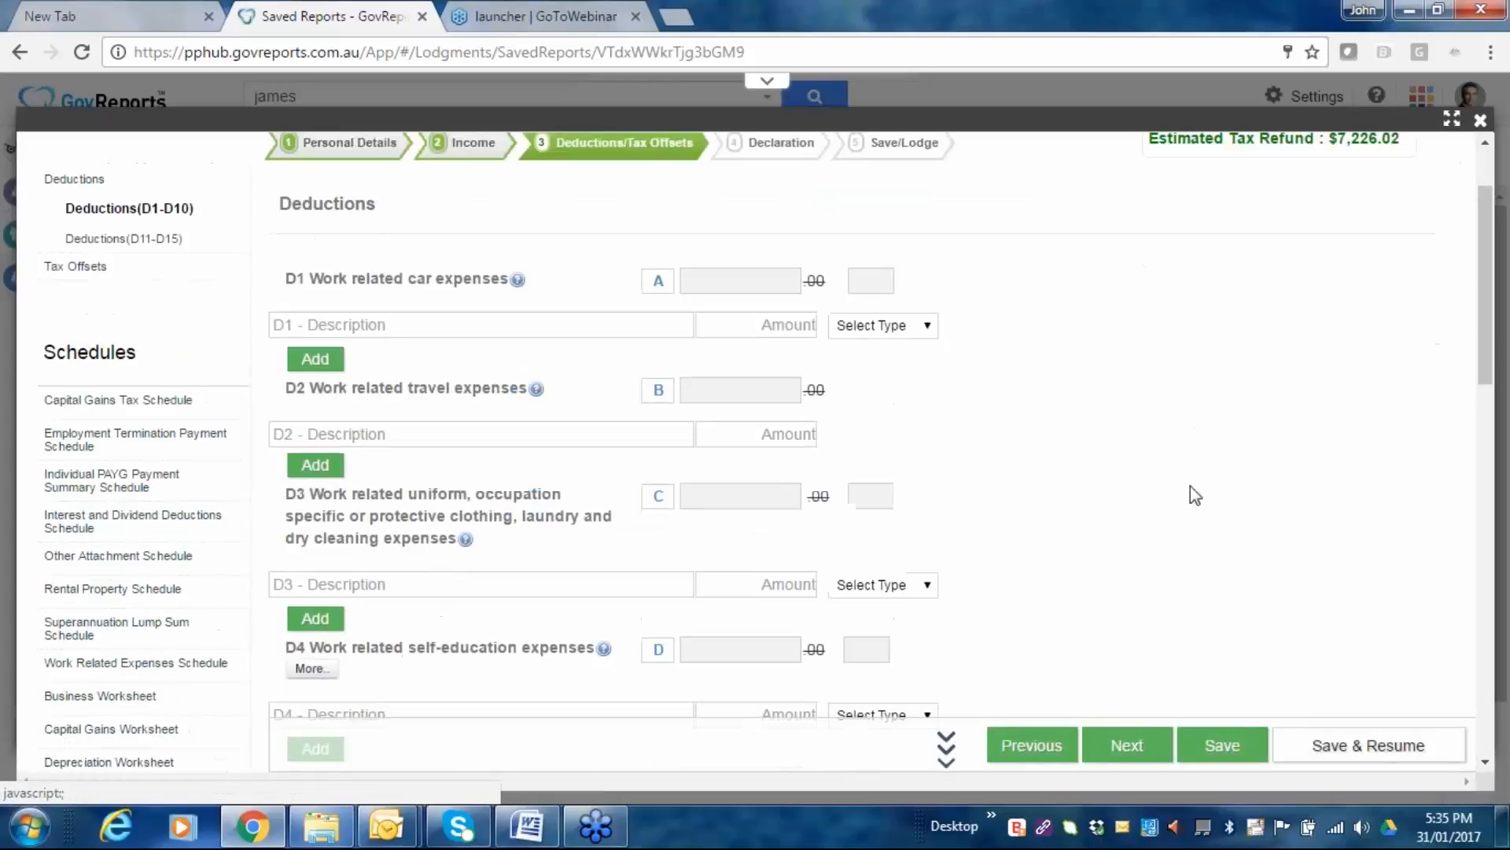
{"action": "scroll", "coordinate": [1195, 494], "scroll_direction": "down", "scroll_amount": 2}
{"action": "scroll", "coordinate": [1191, 488], "scroll_direction": "up", "scroll_amount": 4}
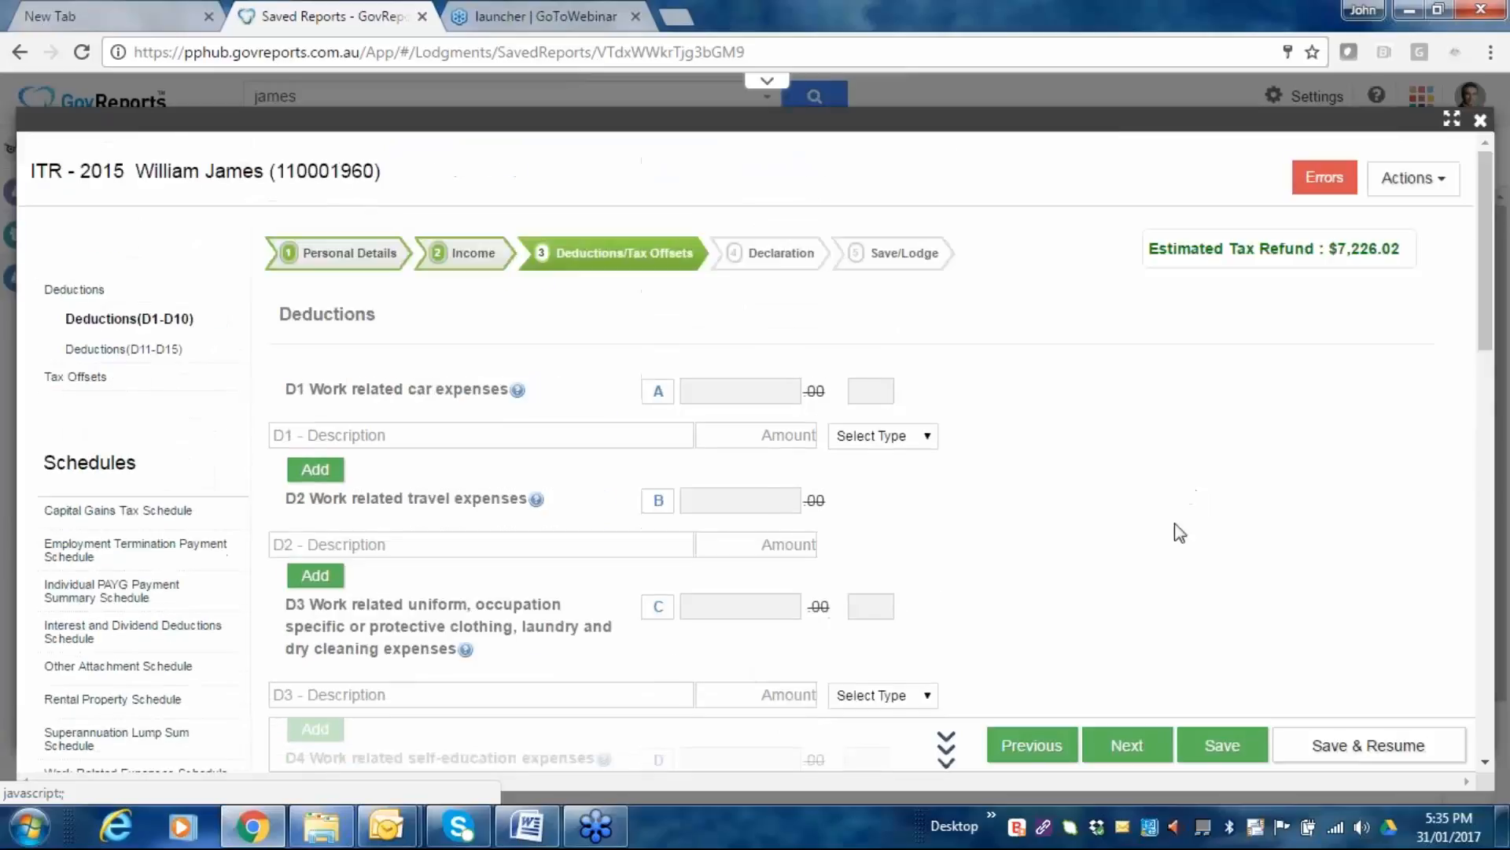
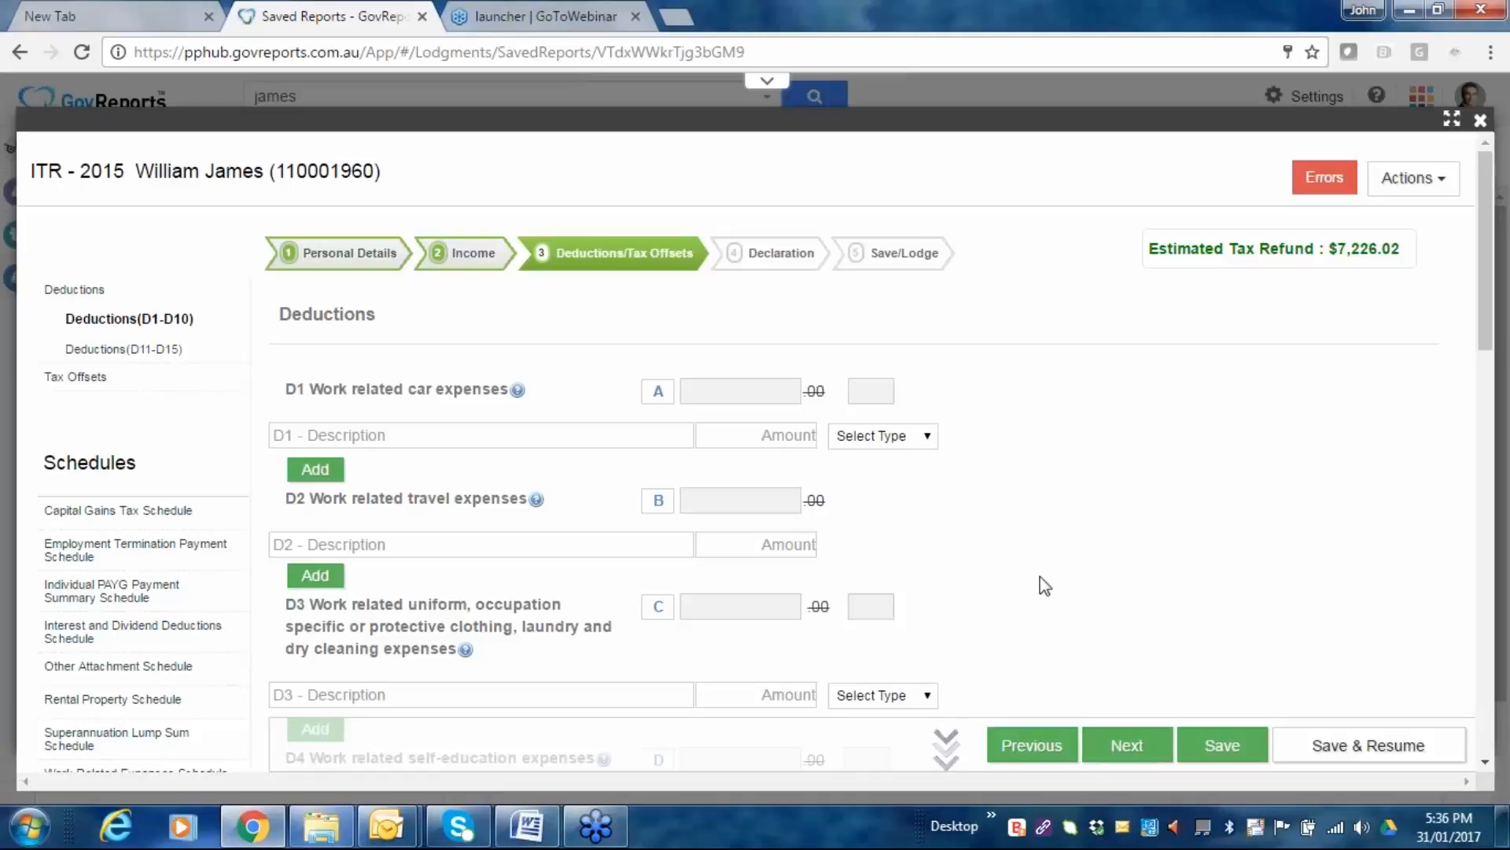
Review the Deductions page and continue to the Tax Offsets step.
{"action": "scroll", "coordinate": [1248, 452], "scroll_direction": "down", "scroll_amount": 4}
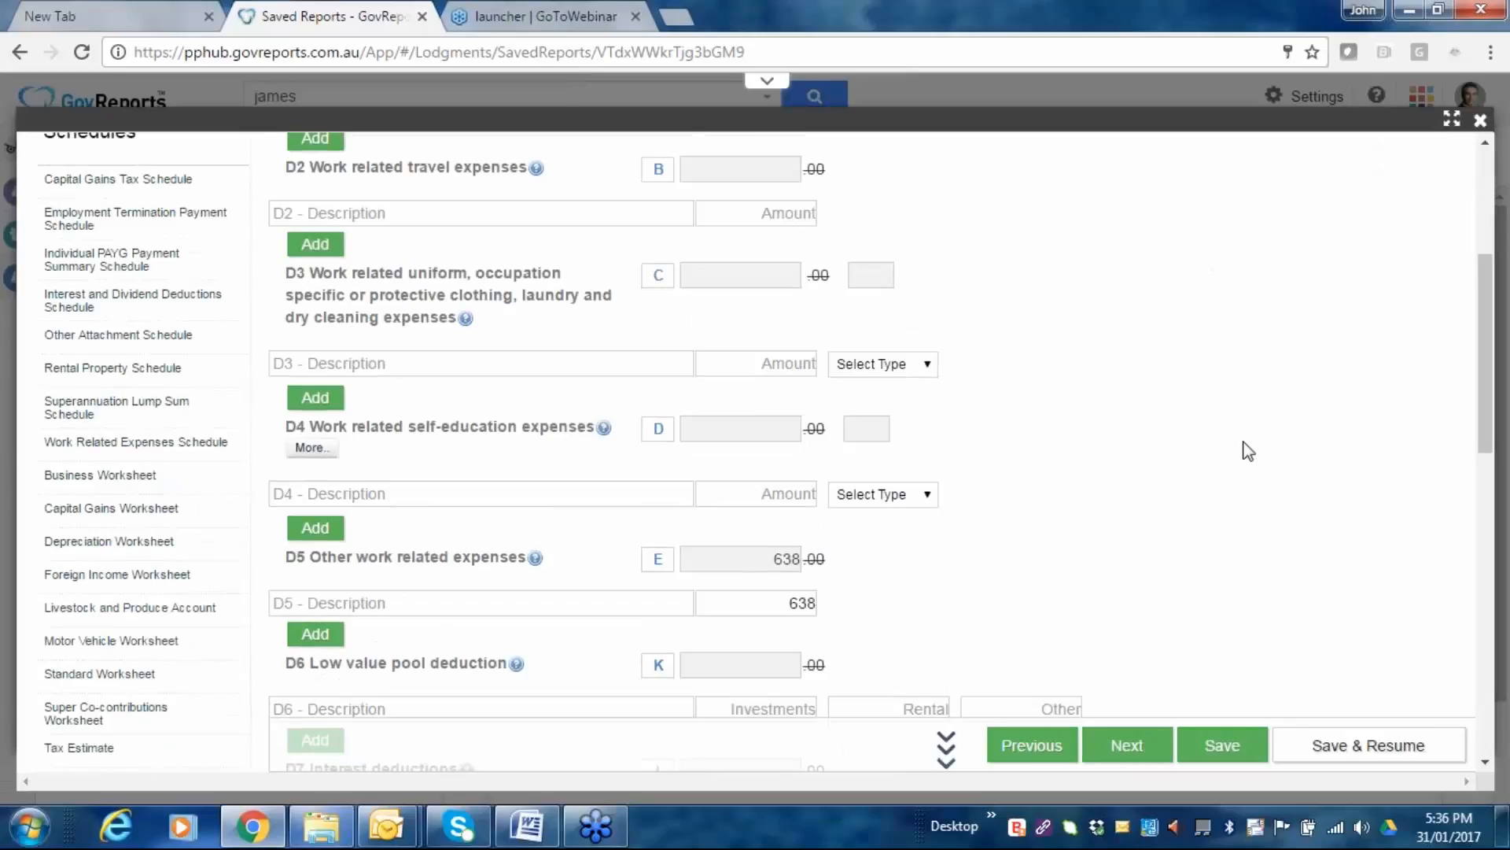
{"action": "scroll", "coordinate": [1240, 472], "scroll_direction": "down", "scroll_amount": 10}
{"action": "scroll", "coordinate": [1195, 457], "scroll_direction": "up", "scroll_amount": 5}
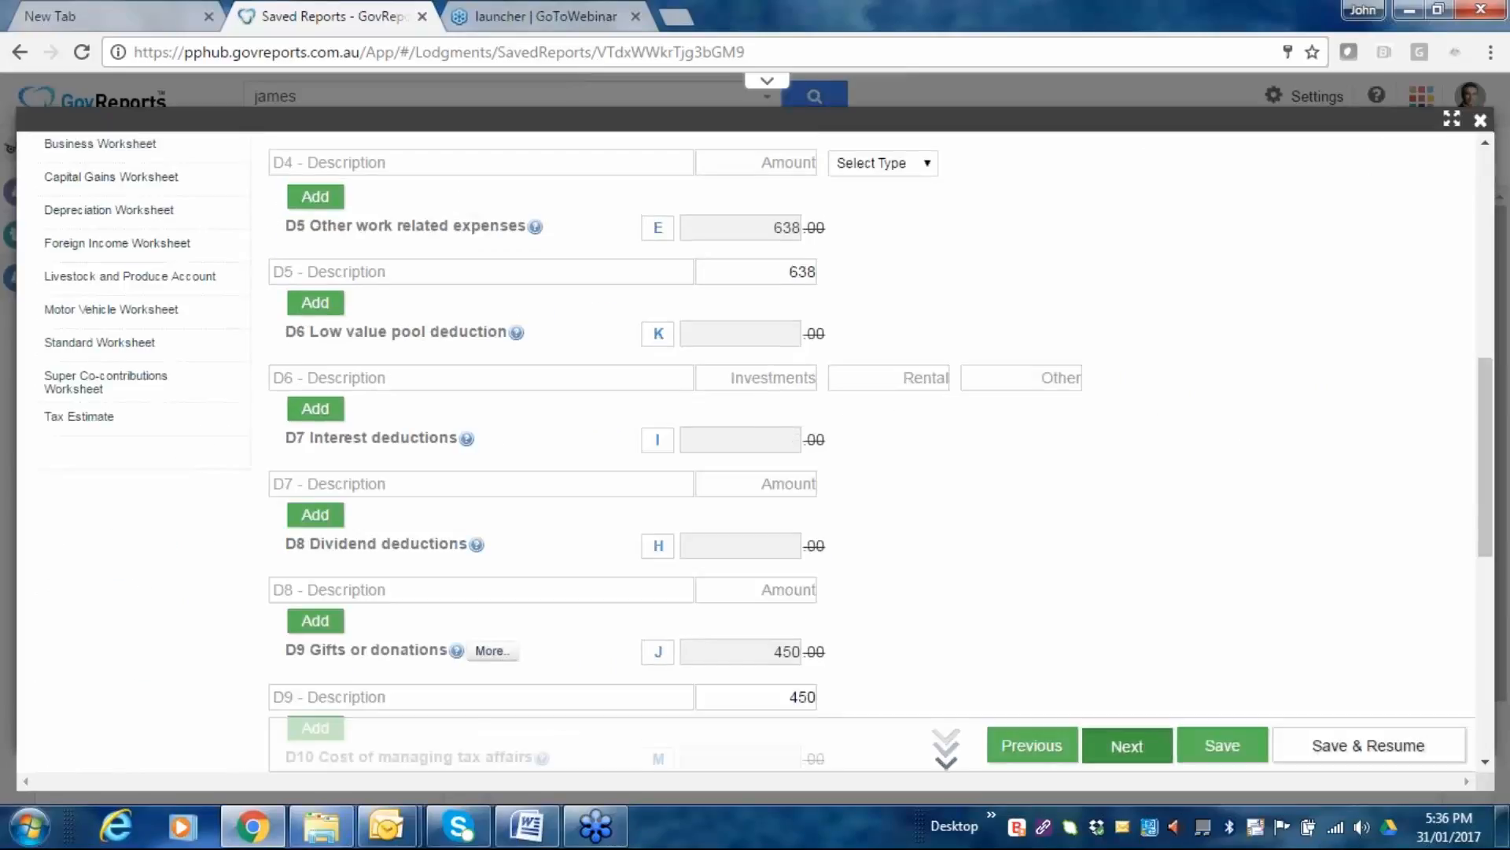
{"action": "scroll", "coordinate": [1125, 708], "scroll_direction": "down", "scroll_amount": 10}
{"action": "scroll", "coordinate": [640, 436], "scroll_direction": "down", "scroll_amount": 2}
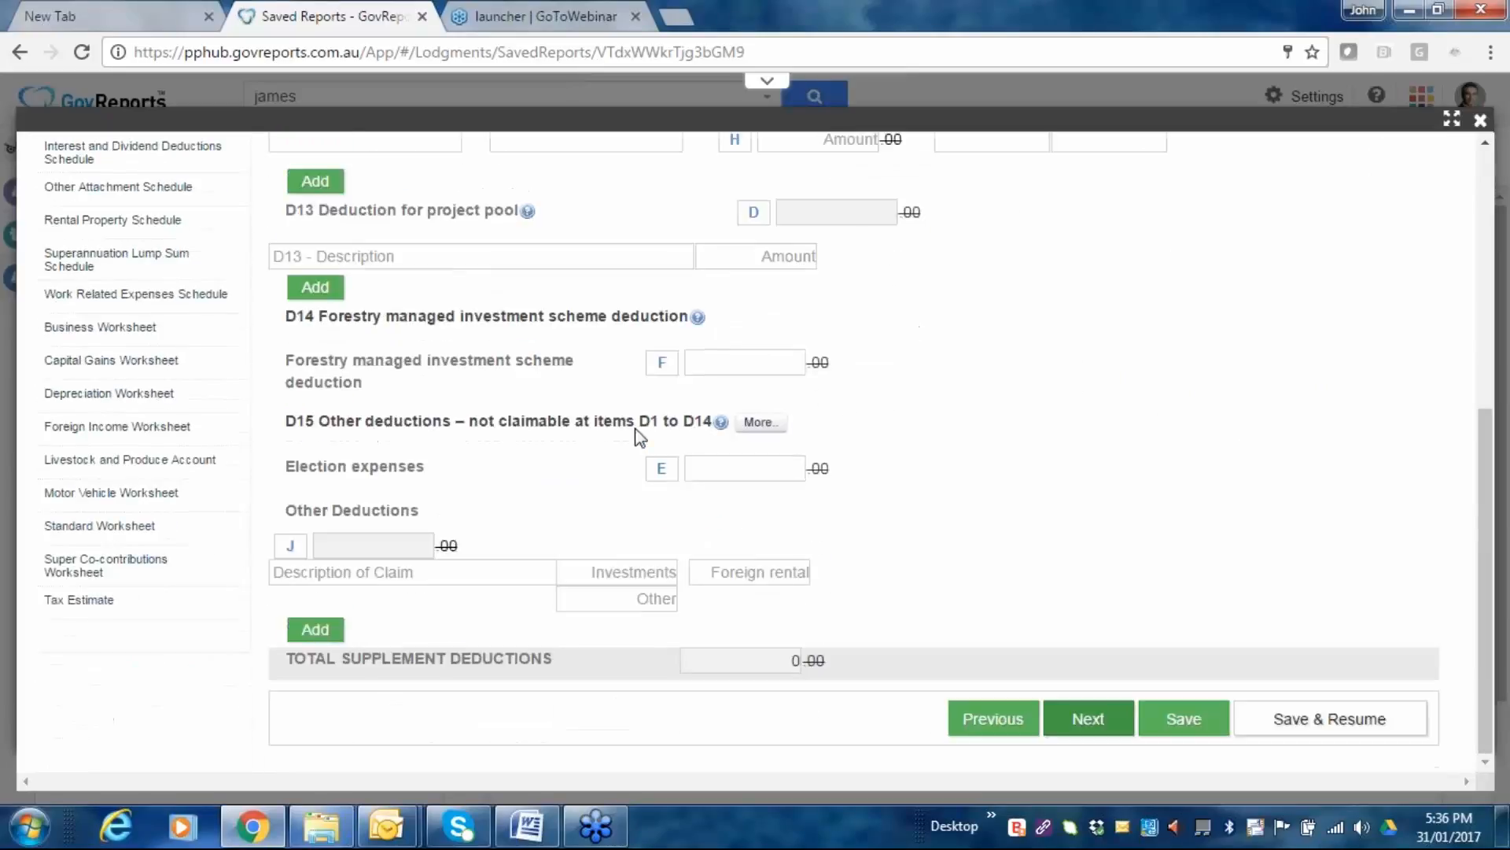
{"action": "scroll", "coordinate": [639, 437], "scroll_direction": "up", "scroll_amount": 2}
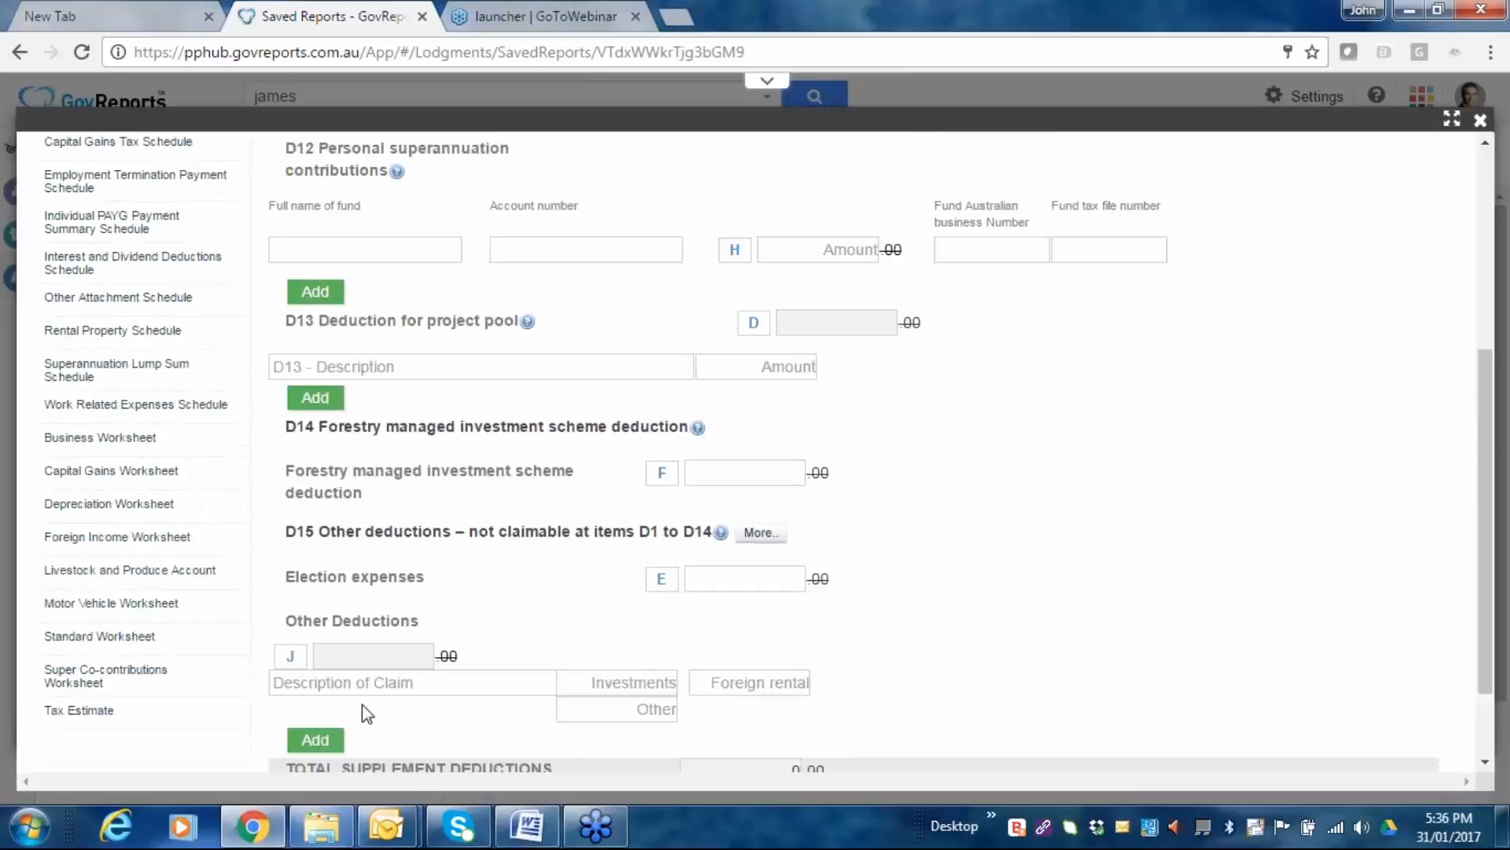
{"action": "scroll", "coordinate": [1194, 530], "scroll_direction": "down", "scroll_amount": 2}
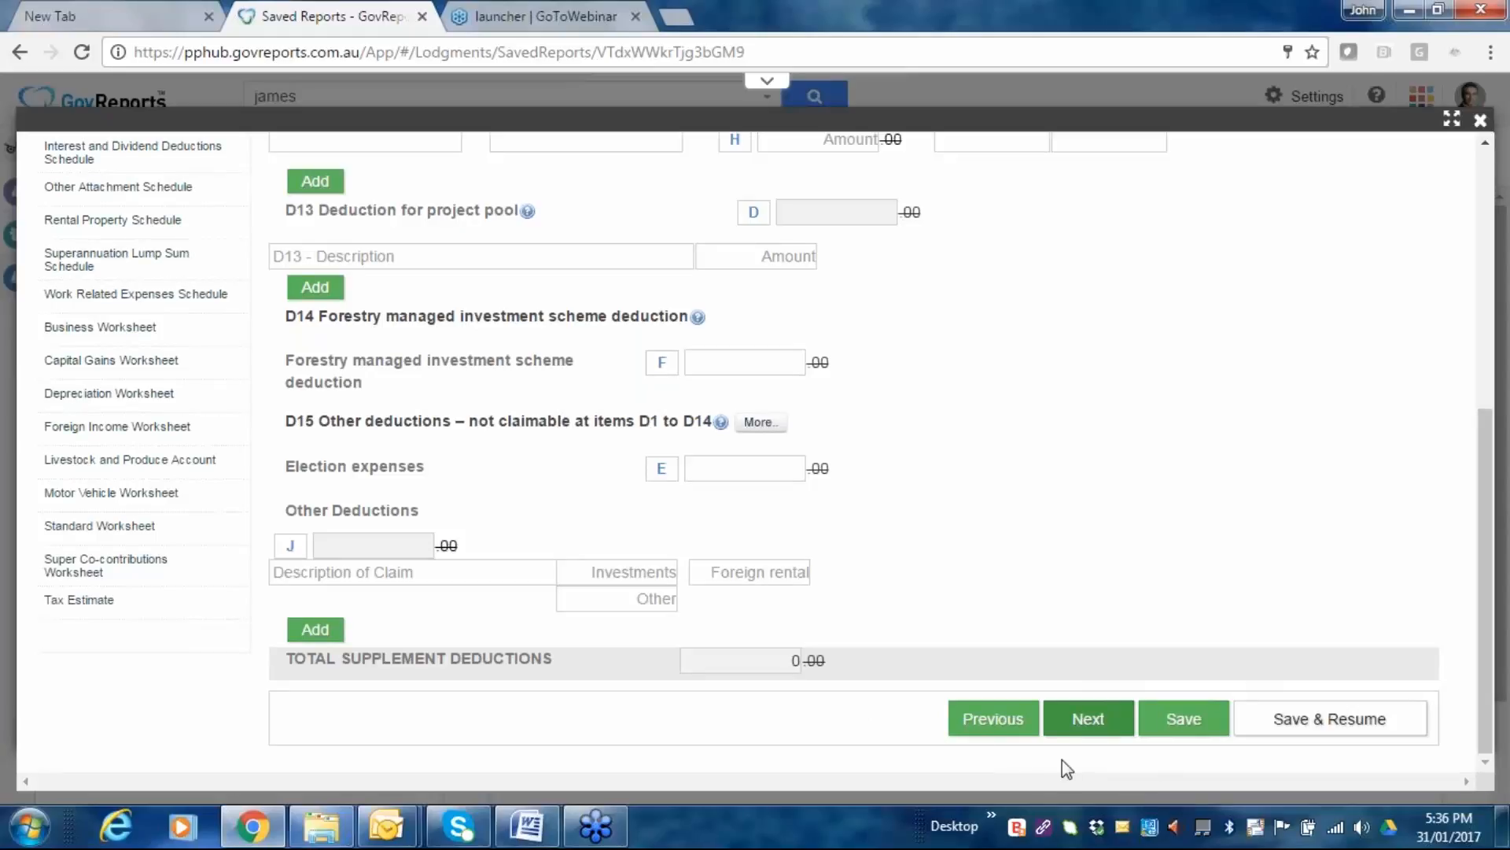
{"action": "left_click", "coordinate": [1097, 721]}
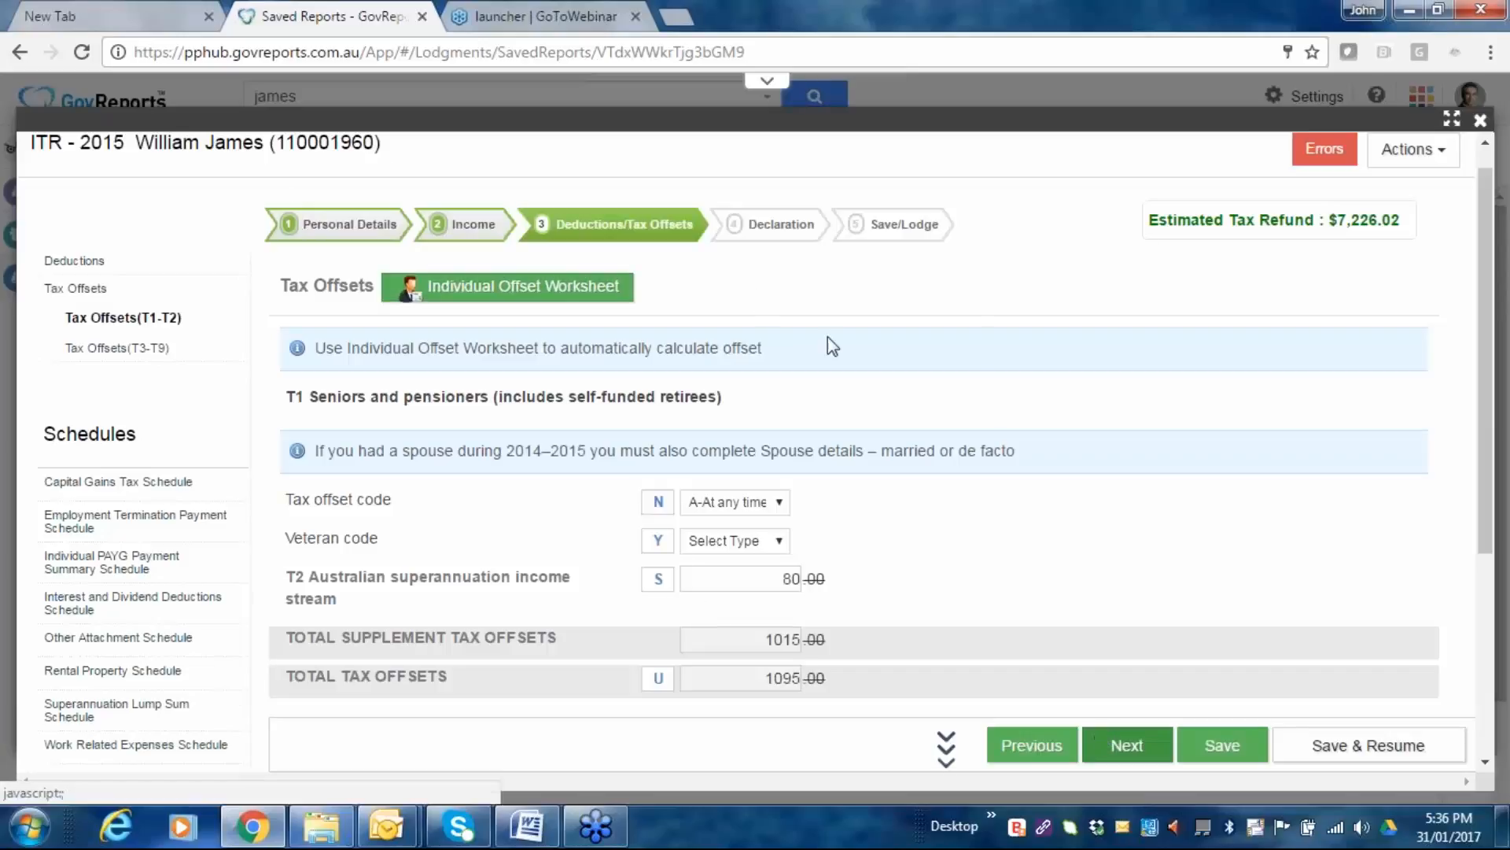
Go through the T3–T9 tax offsets, with T4 zone offset 1015, and continue to Declaration.
{"action": "left_click", "coordinate": [1143, 755]}
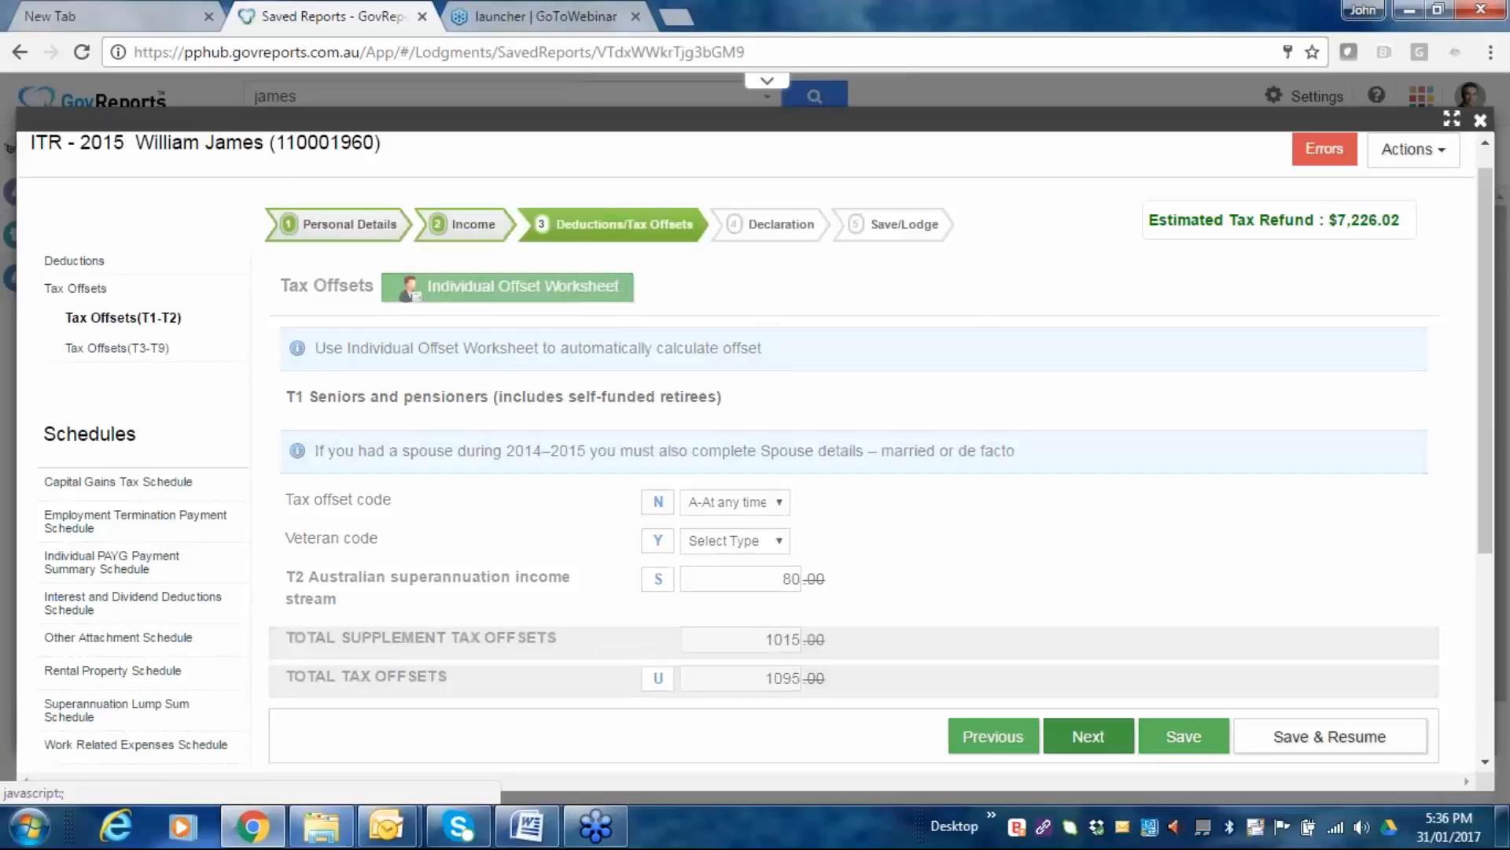
{"action": "scroll", "coordinate": [888, 458], "scroll_direction": "down", "scroll_amount": 2}
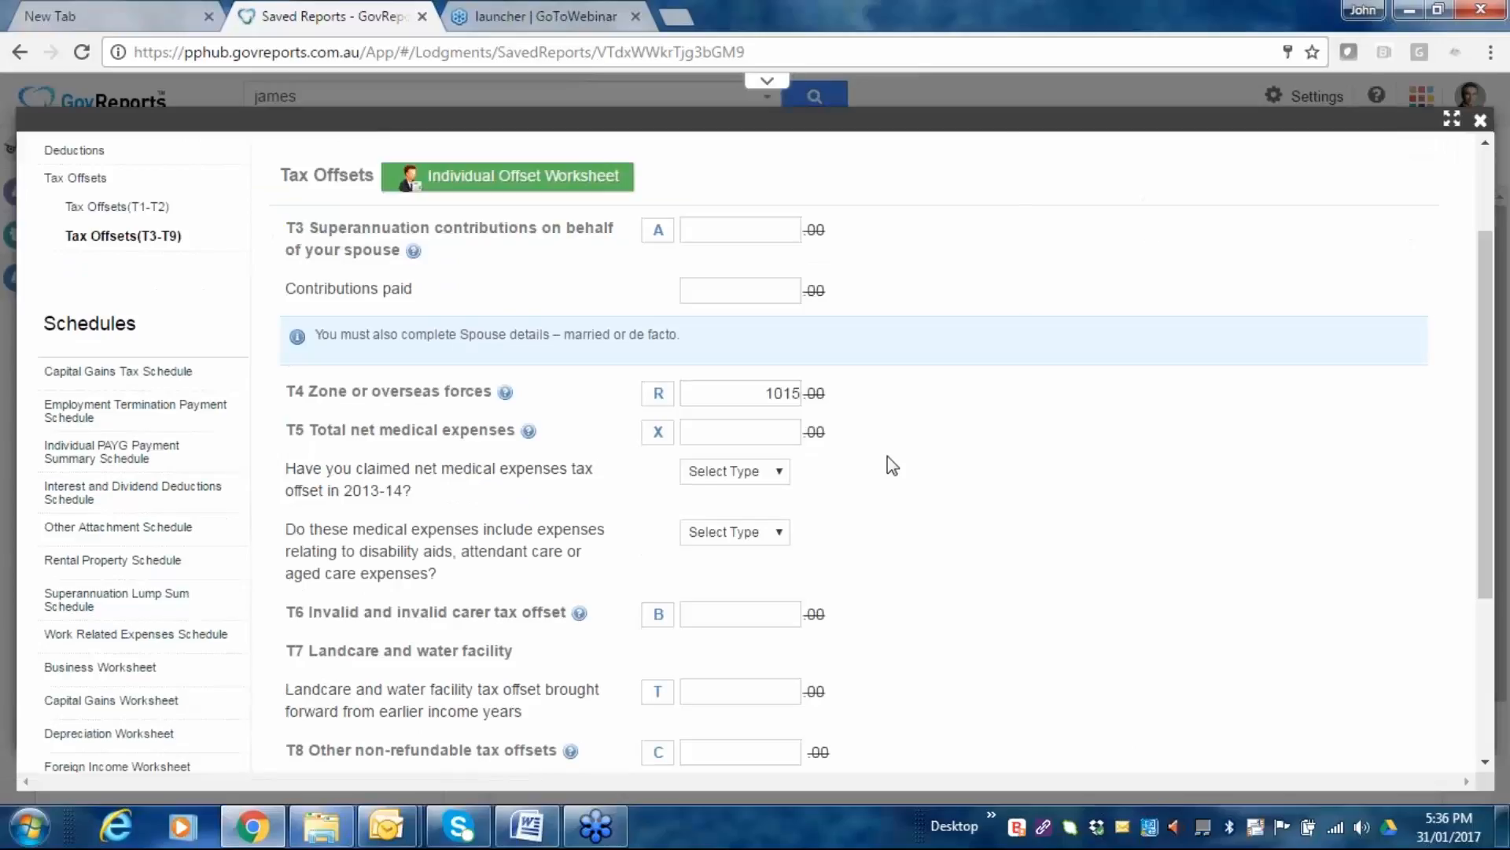
{"action": "scroll", "coordinate": [892, 466], "scroll_direction": "down", "scroll_amount": 5}
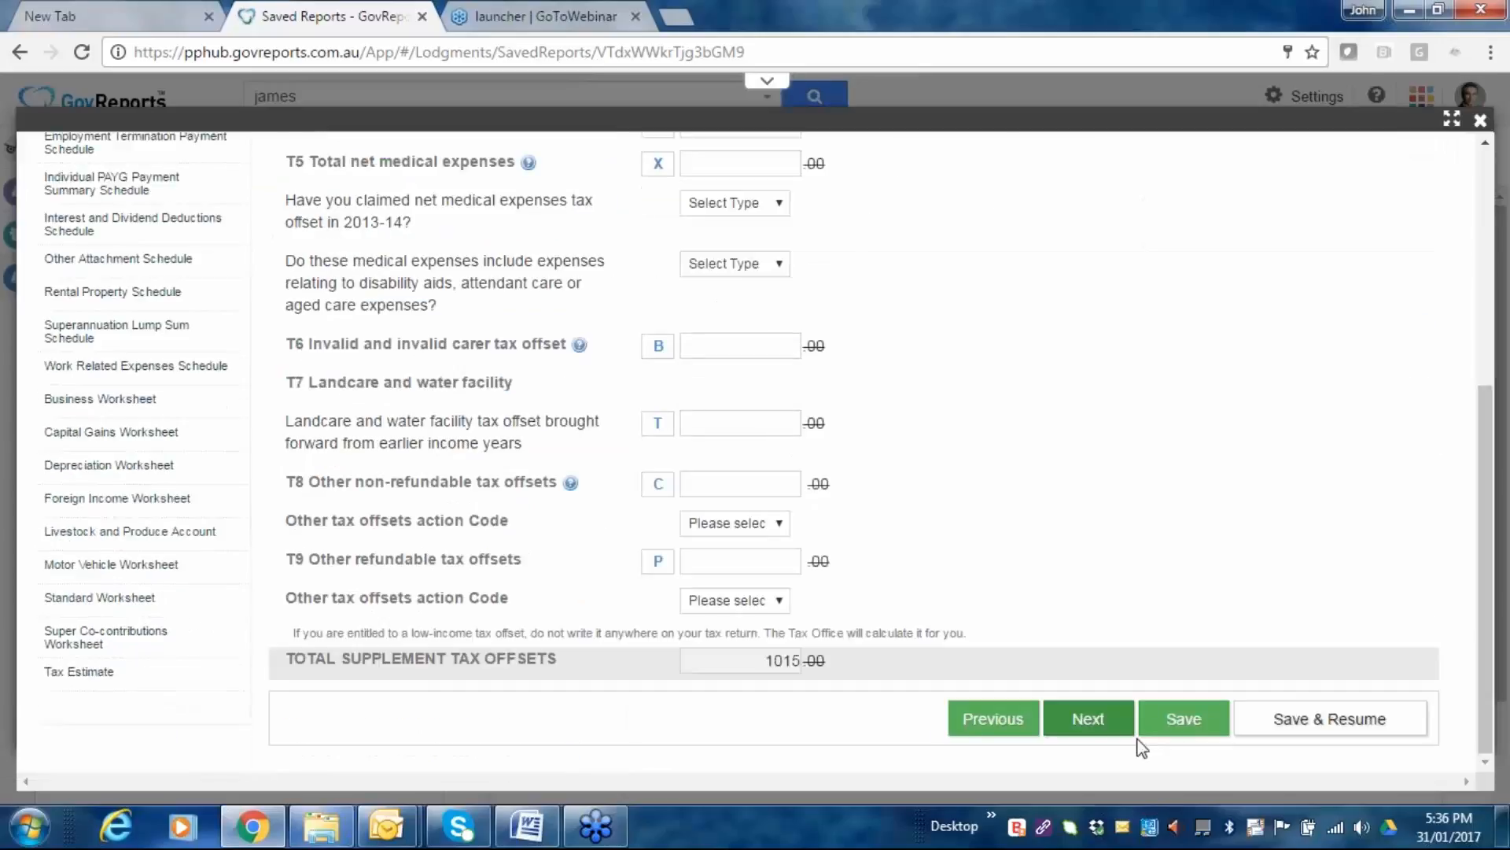
{"action": "left_click", "coordinate": [1133, 736]}
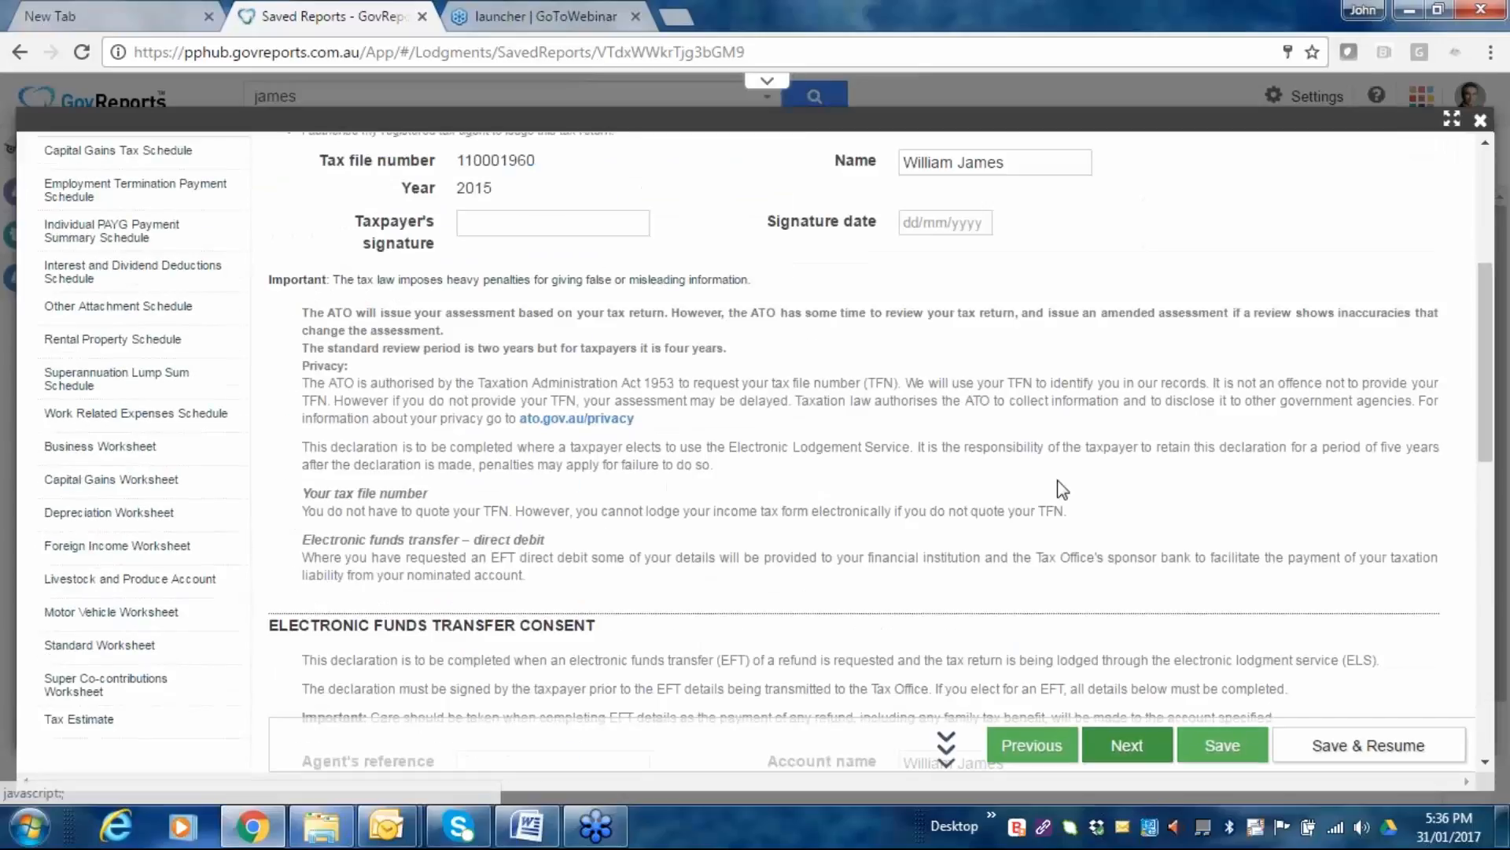
Review the taxpayer and tax agent declarations, confirm the agent phone, and proceed to Save/Lodge.
{"action": "scroll", "coordinate": [558, 400], "scroll_direction": "up", "scroll_amount": 5}
{"action": "scroll", "coordinate": [667, 464], "scroll_direction": "down", "scroll_amount": 10}
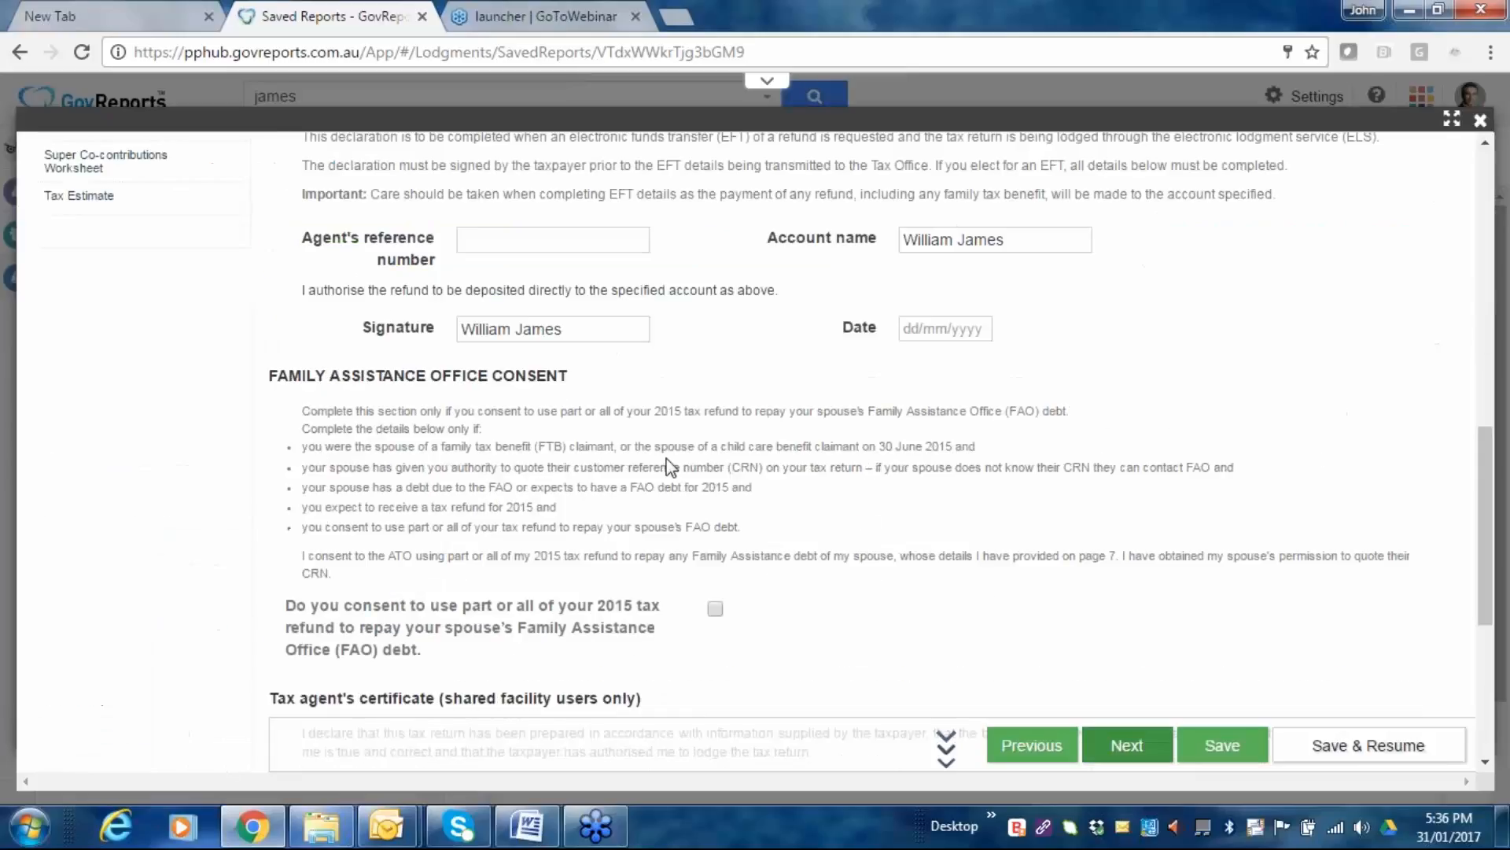
{"action": "scroll", "coordinate": [667, 464], "scroll_direction": "down", "scroll_amount": 5}
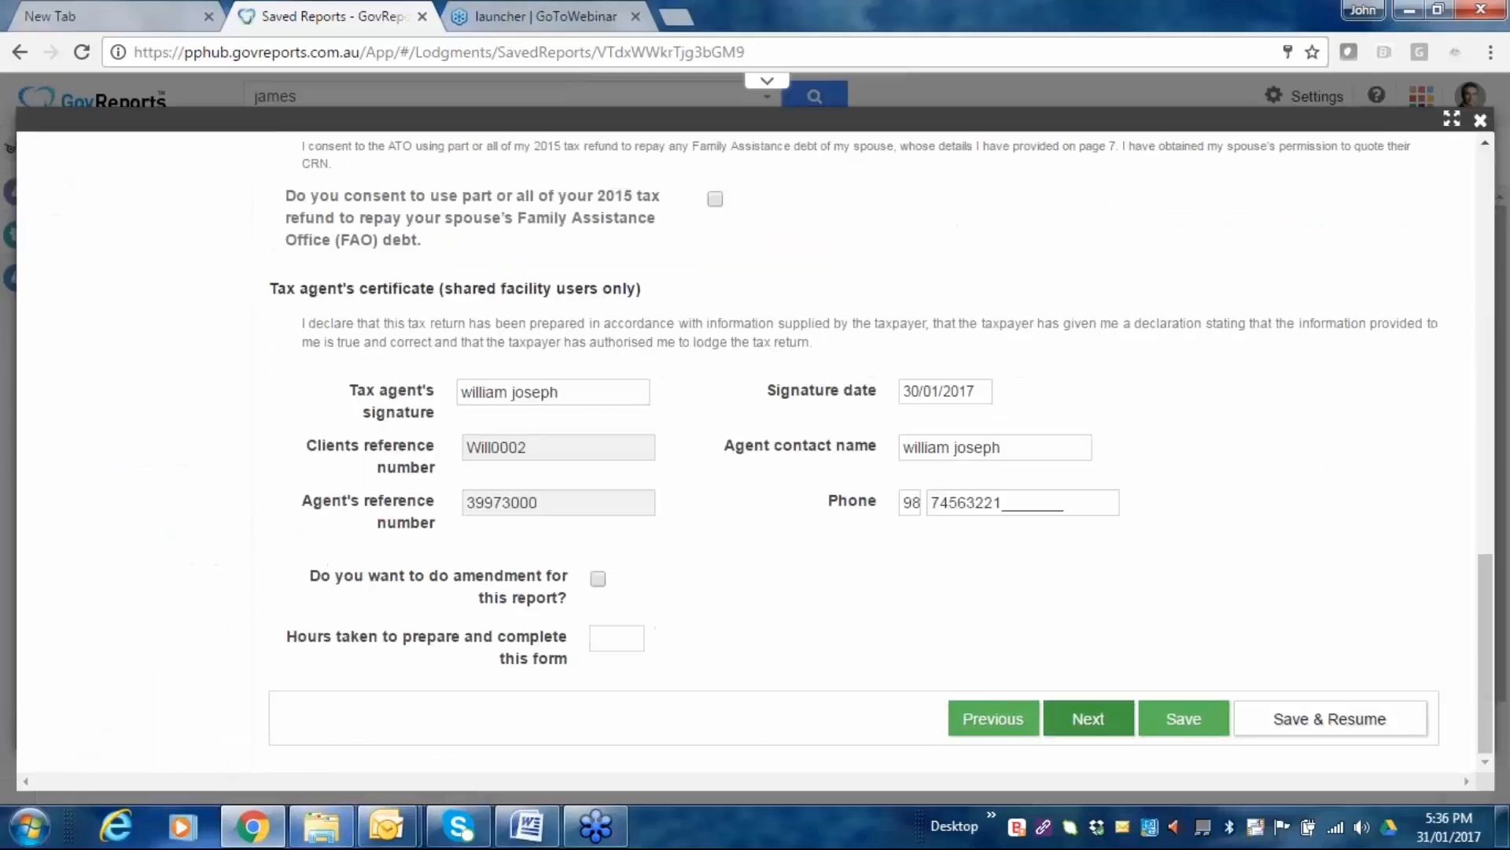
{"action": "left_click", "coordinate": [1030, 478]}
{"action": "scroll", "coordinate": [888, 569], "scroll_direction": "up", "scroll_amount": 2}
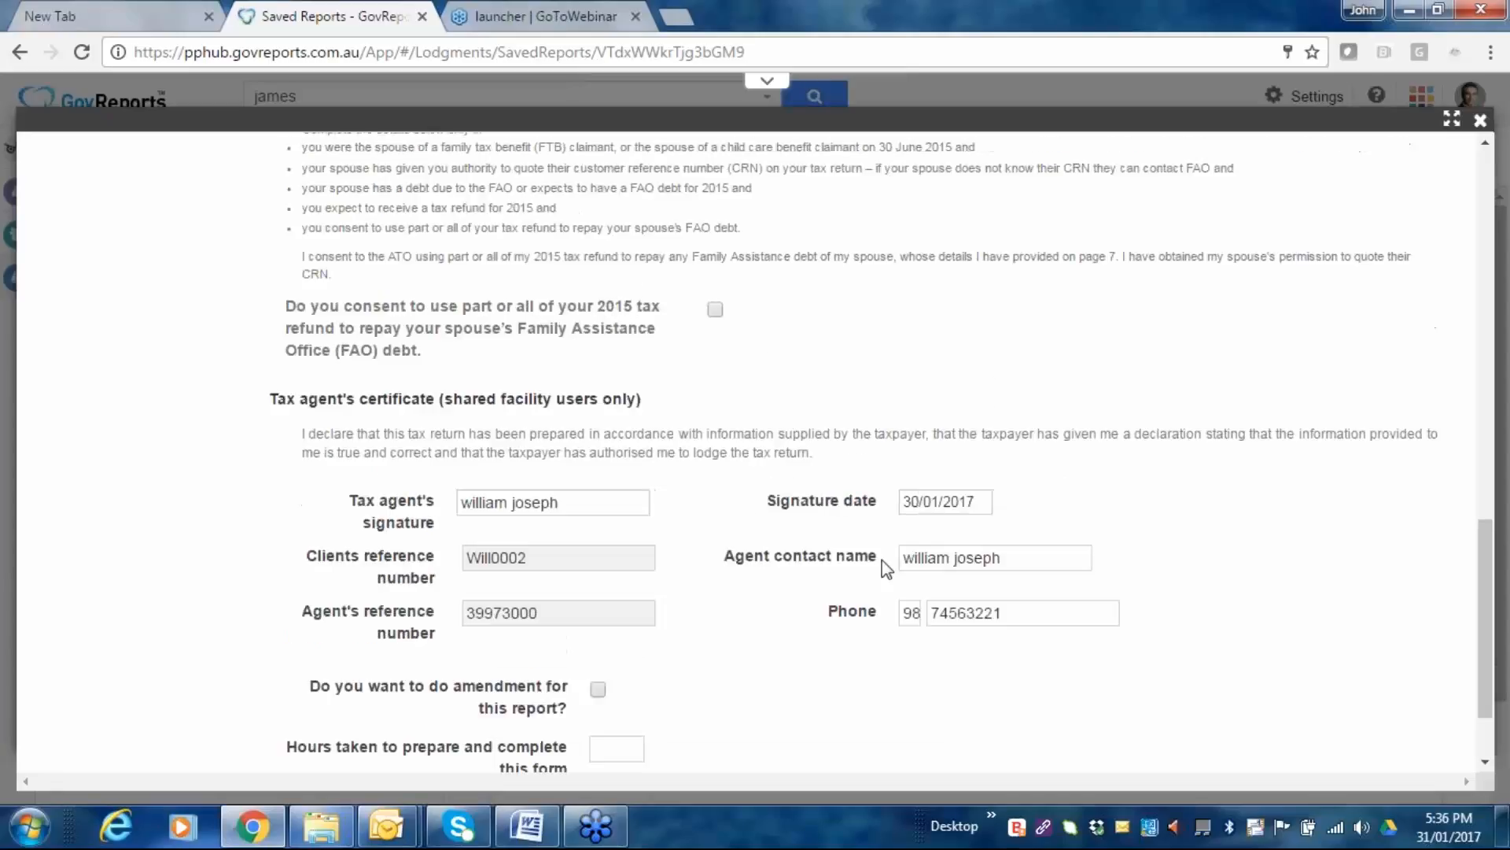
{"action": "scroll", "coordinate": [887, 568], "scroll_direction": "up", "scroll_amount": 10}
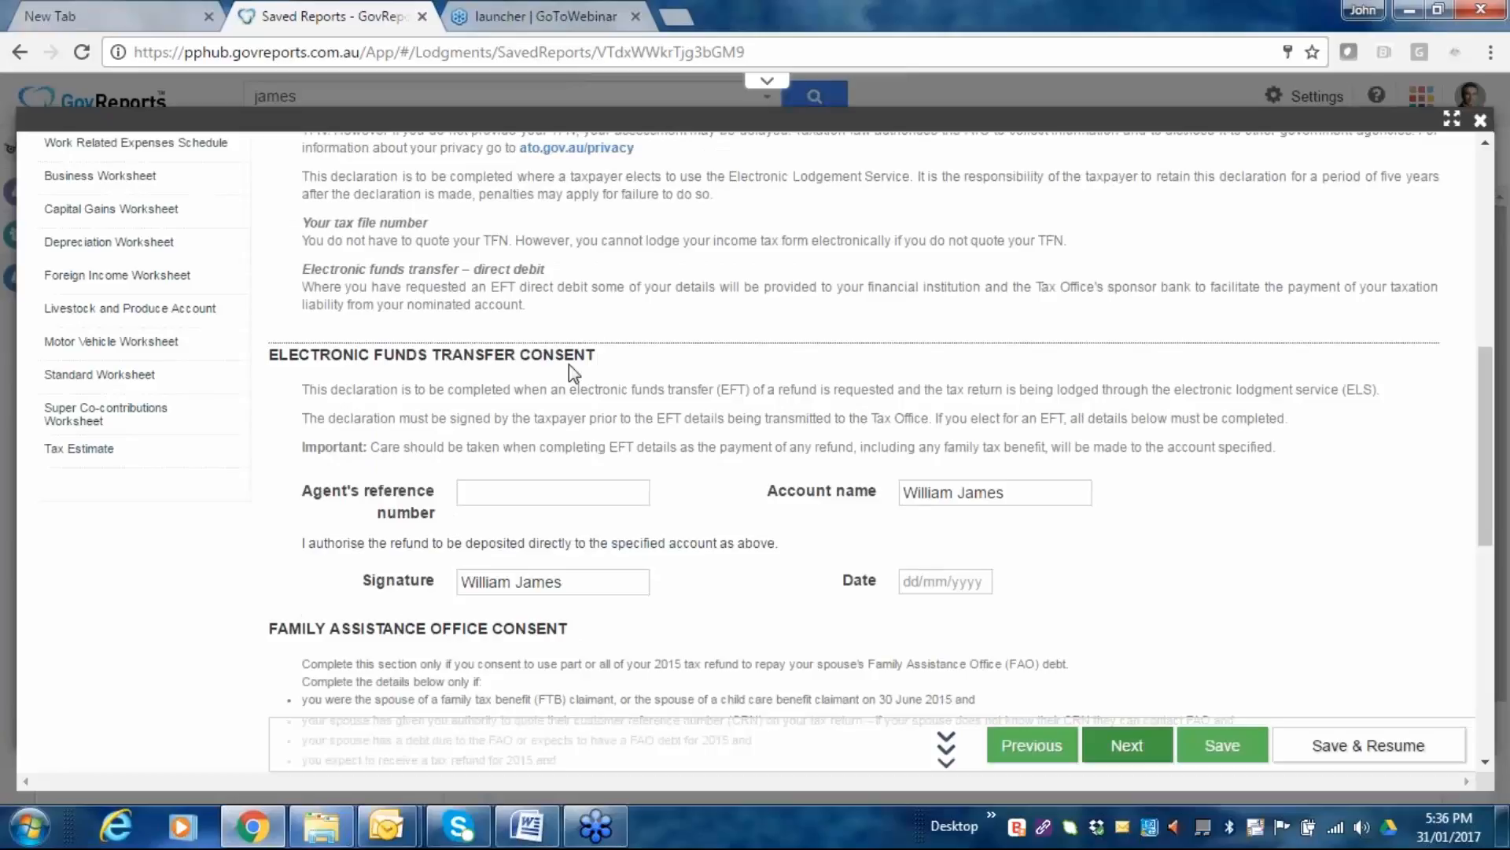
{"action": "scroll", "coordinate": [569, 365], "scroll_direction": "up", "scroll_amount": 10}
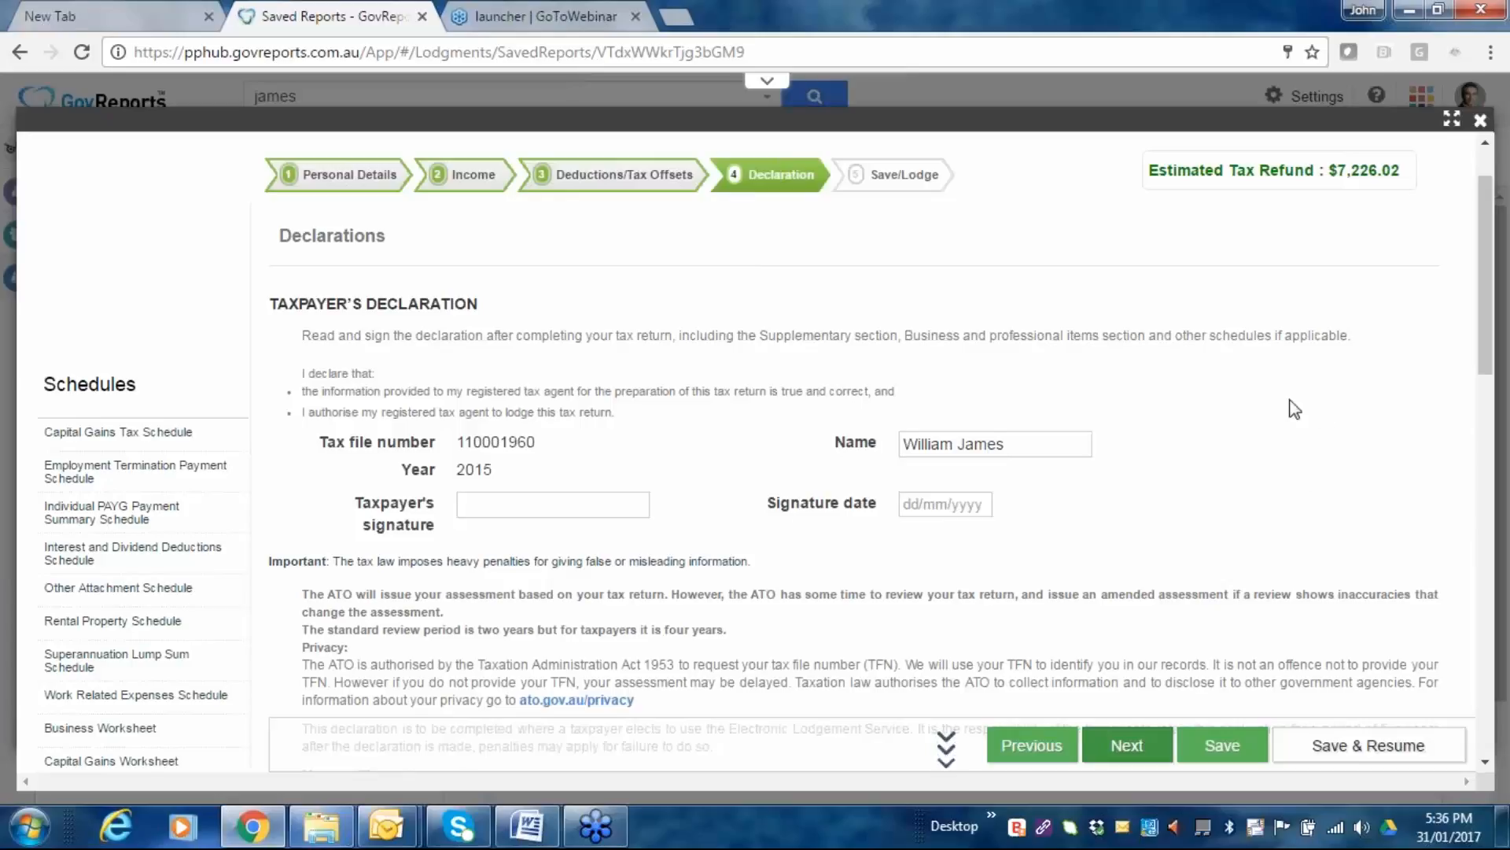
{"action": "scroll", "coordinate": [1123, 445], "scroll_direction": "down", "scroll_amount": 2}
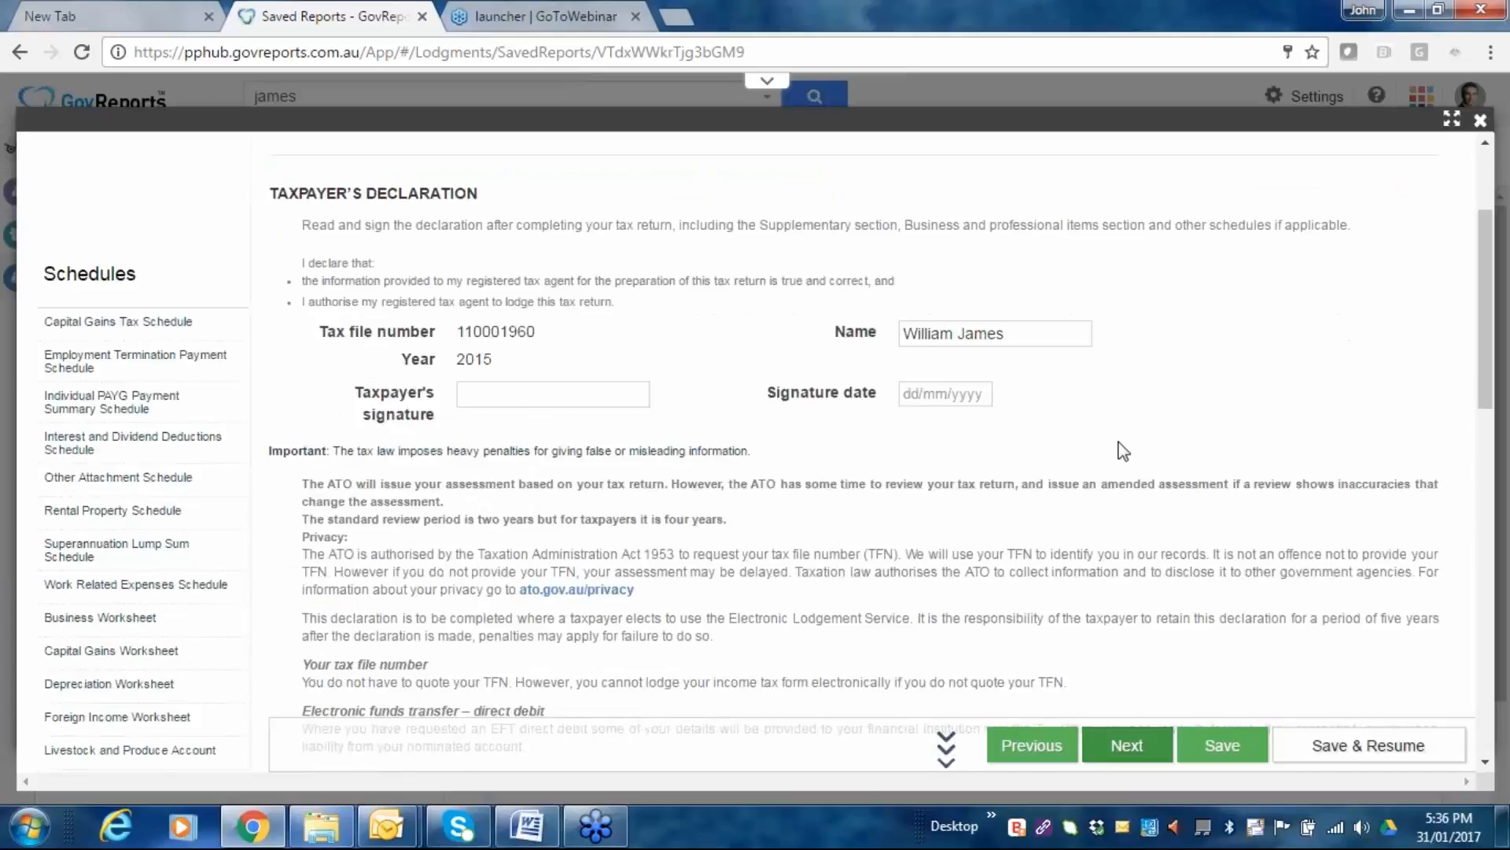
{"action": "scroll", "coordinate": [1122, 451], "scroll_direction": "down", "scroll_amount": 6}
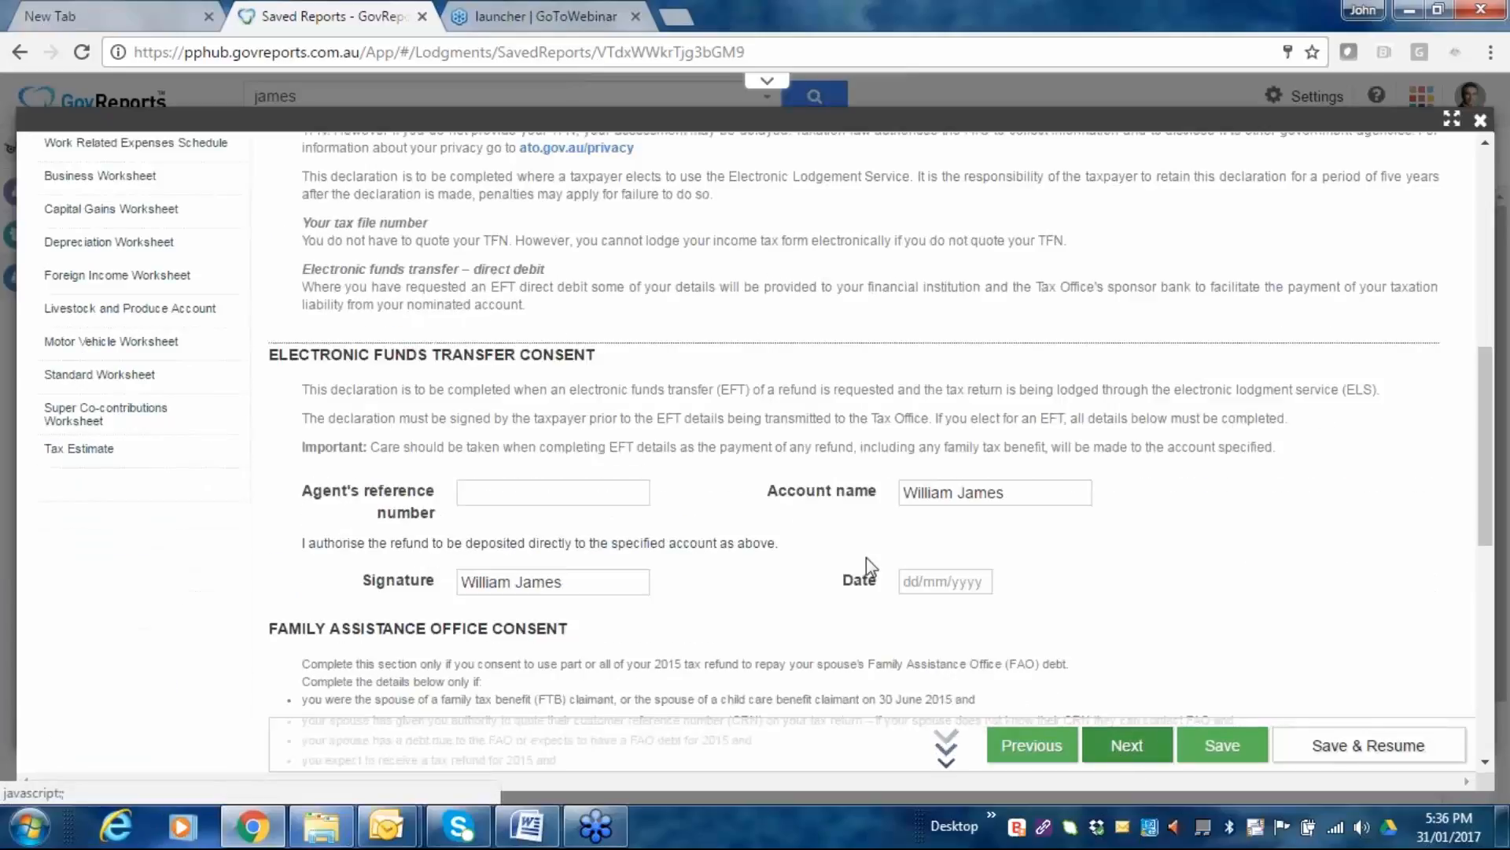
{"action": "left_click", "coordinate": [1118, 748]}
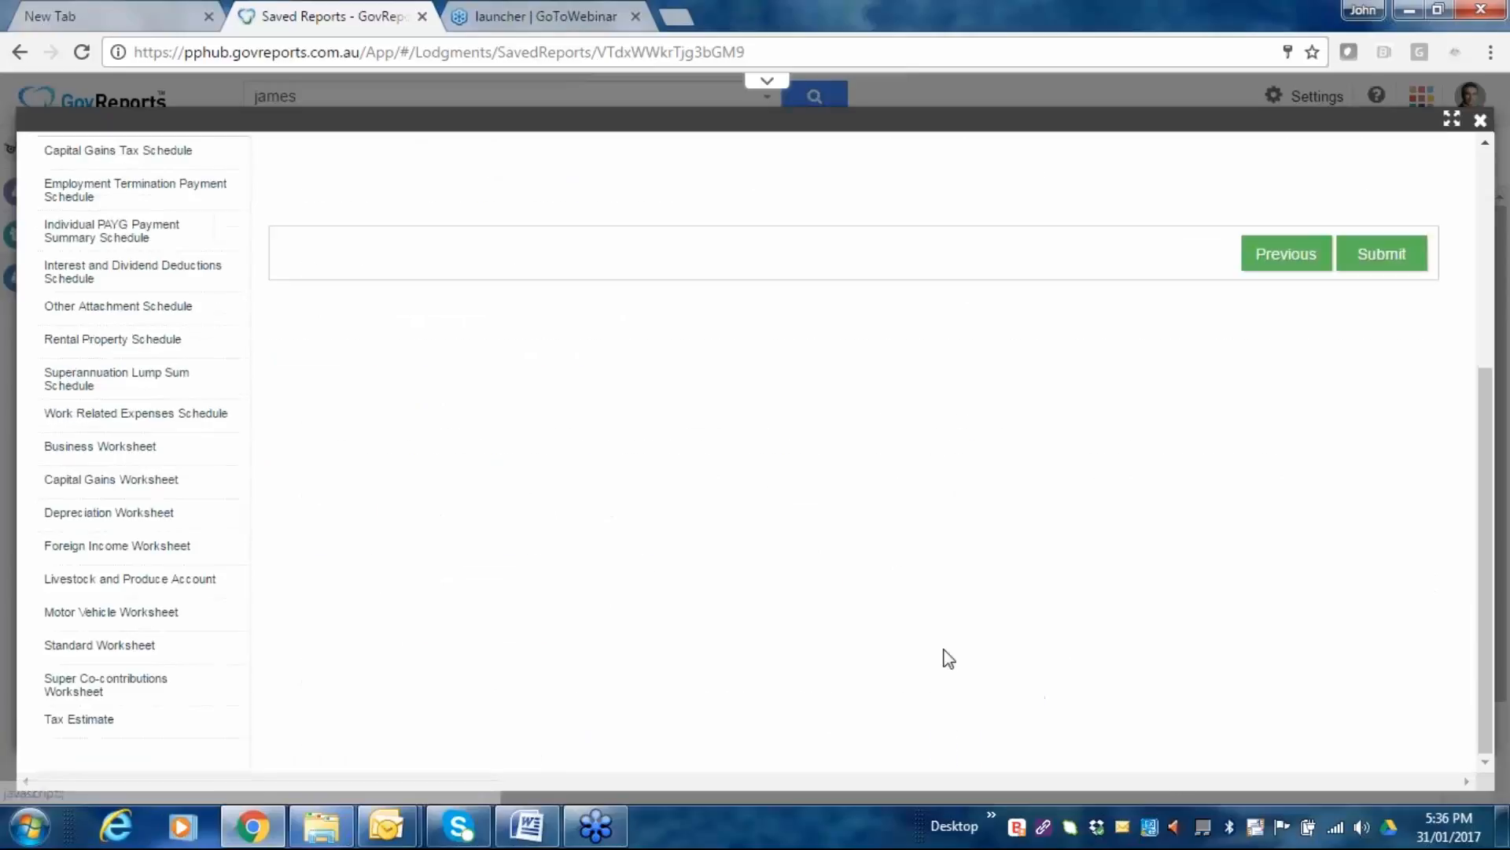
Choose 'Save and Validate' as the lodgment type, dismiss the mail alert, and submit the return.
{"action": "scroll", "coordinate": [634, 457], "scroll_direction": "up", "scroll_amount": 4}
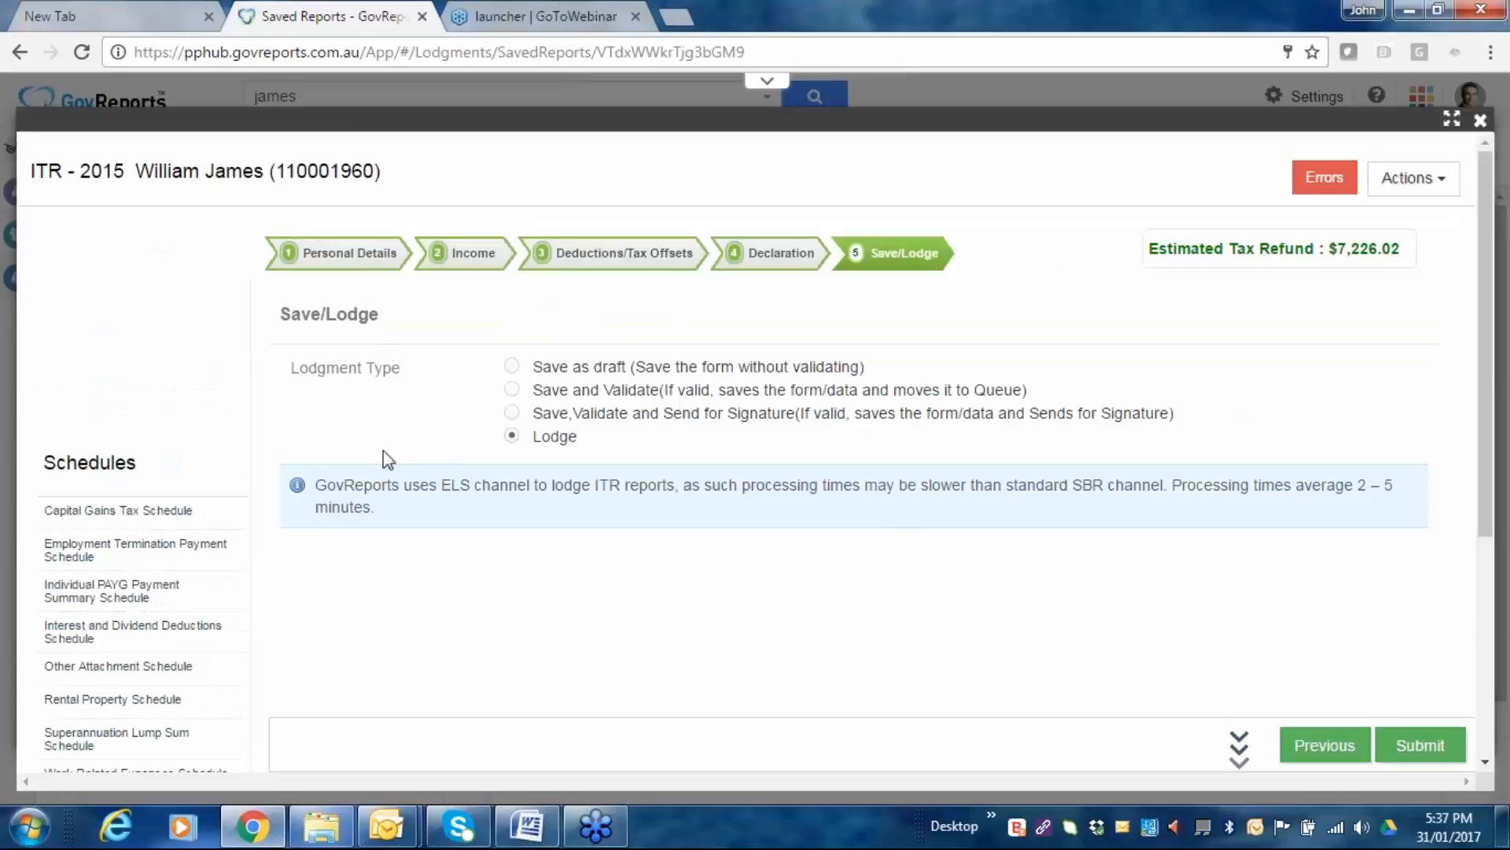
{"action": "left_click", "coordinate": [515, 390]}
{"action": "left_click", "coordinate": [512, 366]}
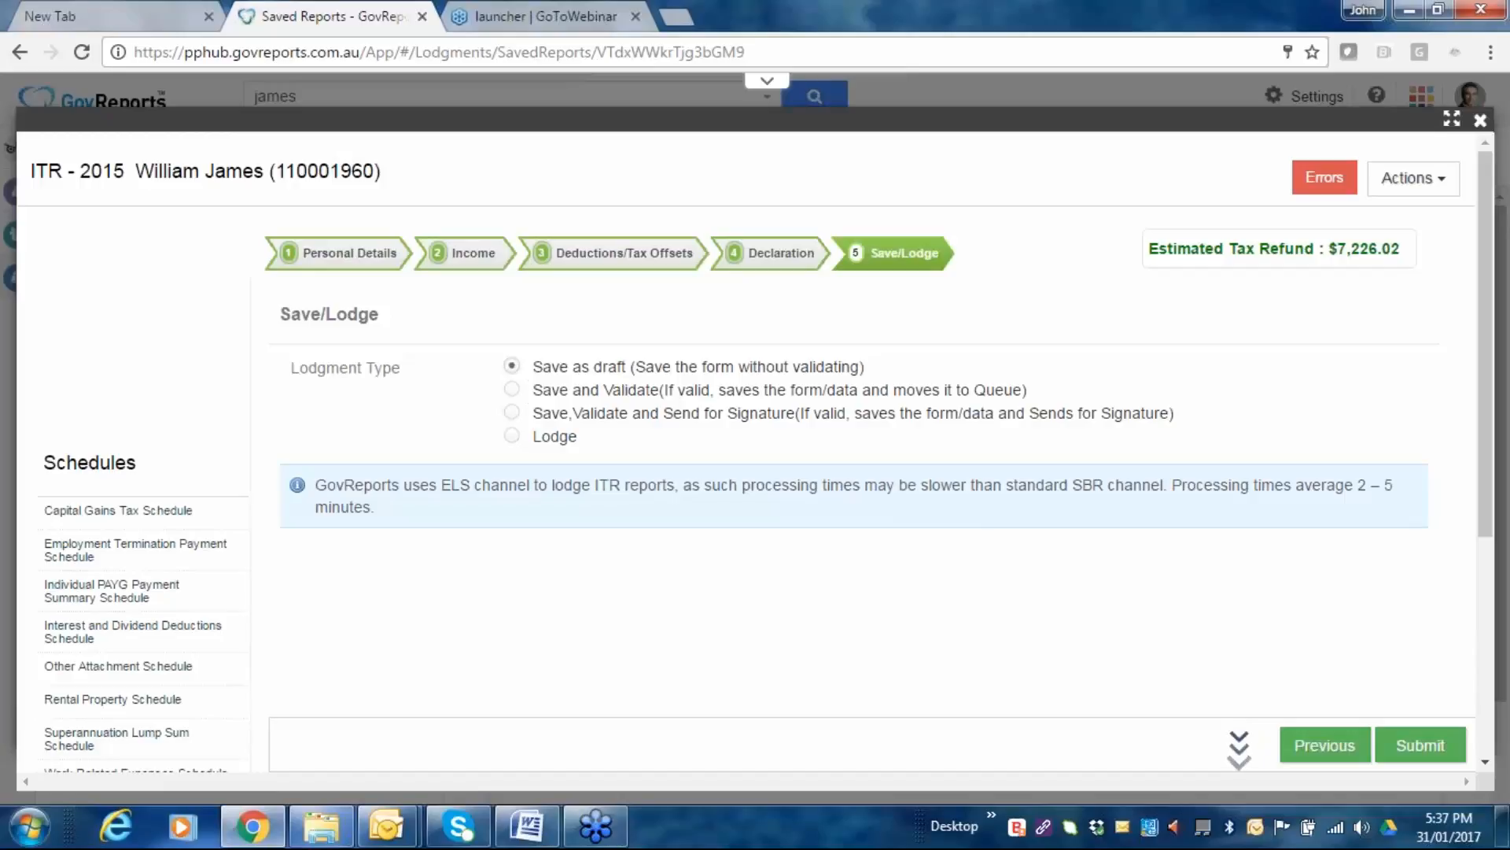
{"action": "left_click", "coordinate": [512, 388]}
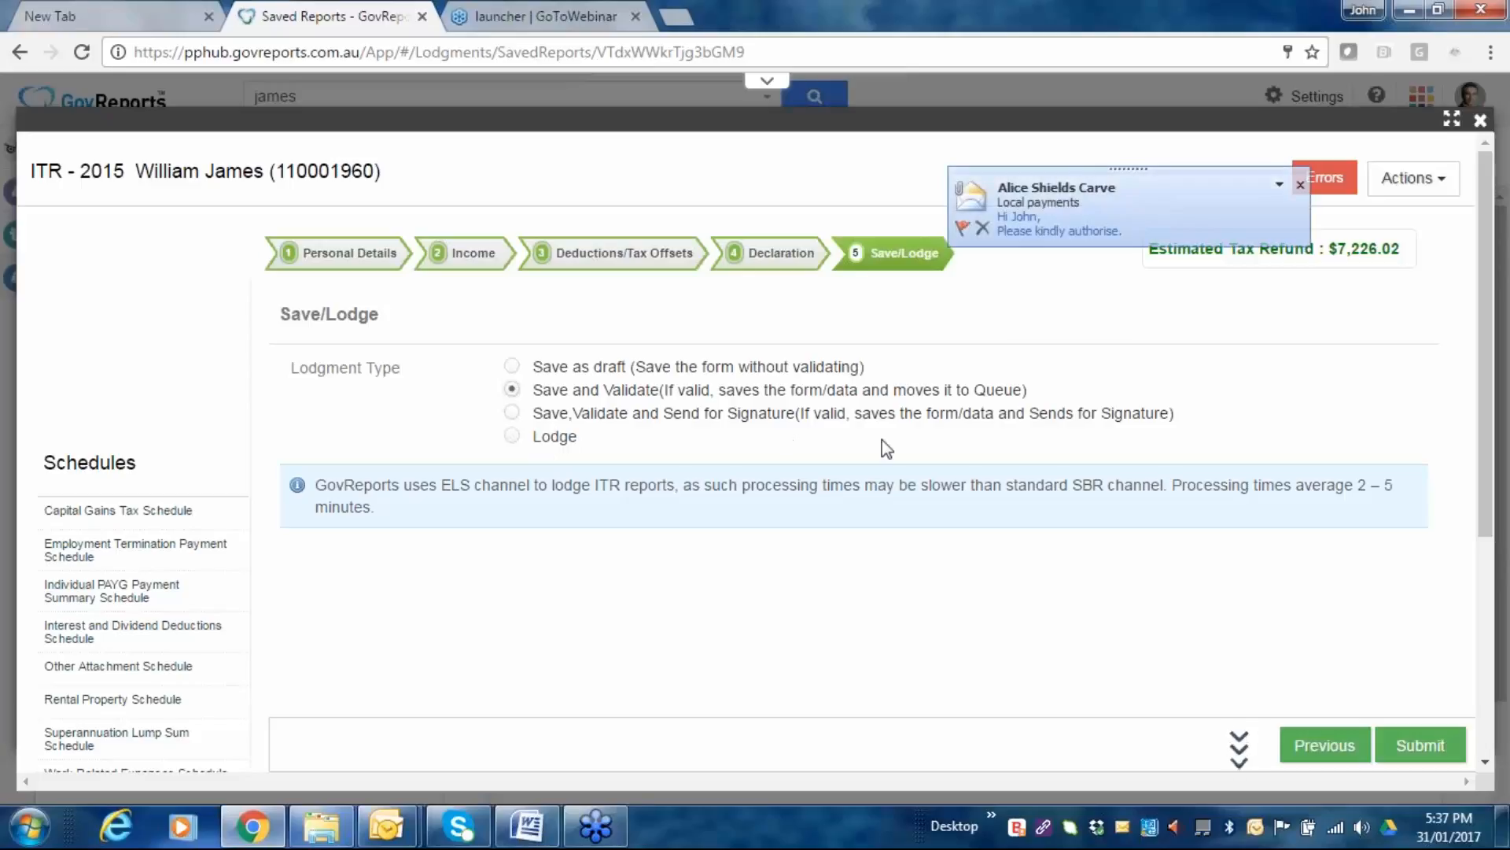
{"action": "left_click", "coordinate": [1301, 187]}
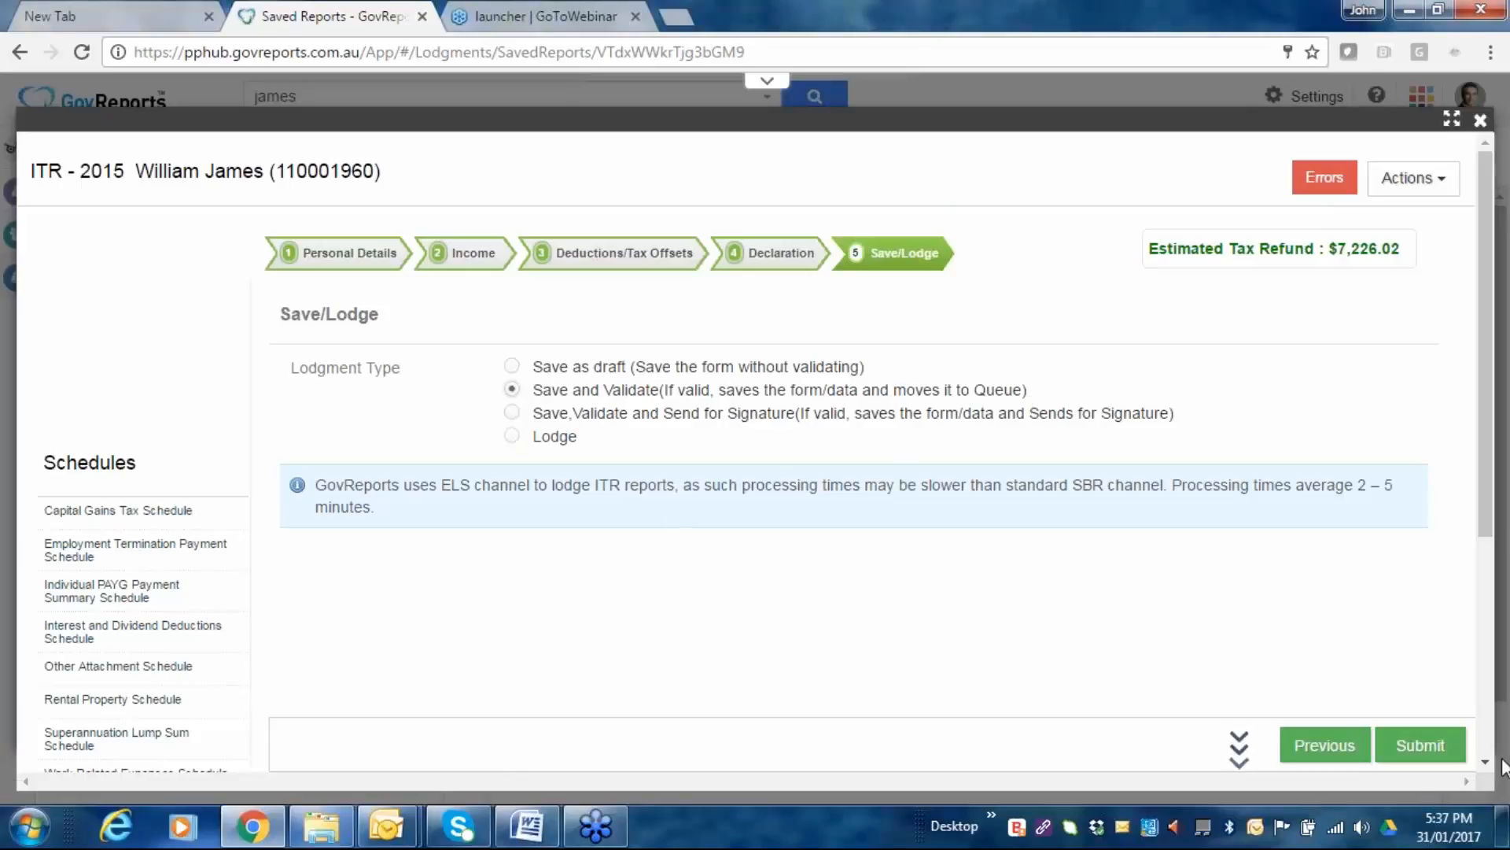
{"action": "left_click", "coordinate": [1420, 740]}
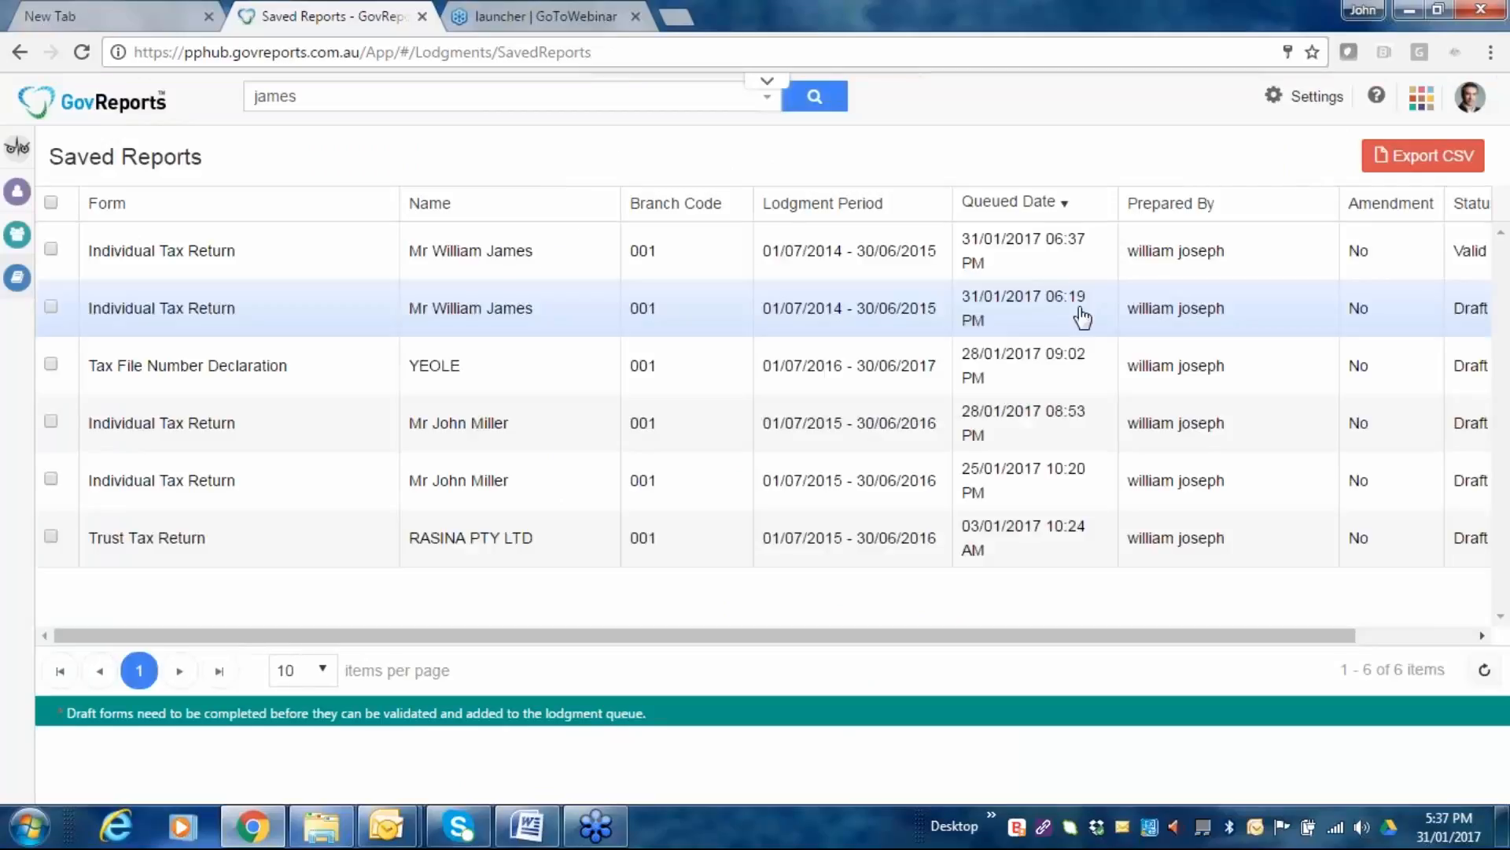
Open the newest Valid Individual Tax Return's details and show its further actions menu.
{"action": "left_click", "coordinate": [965, 256]}
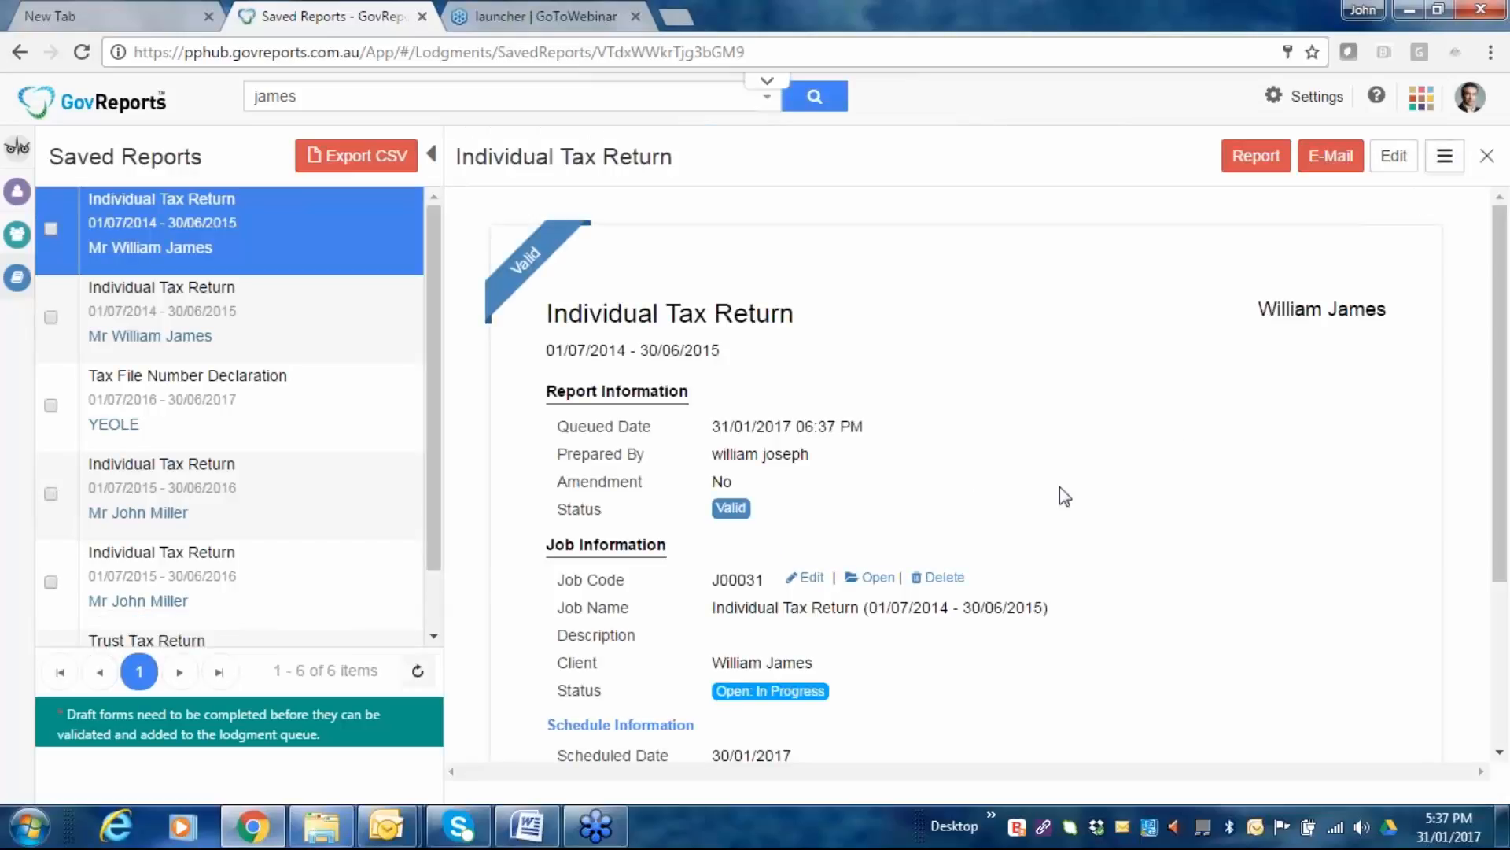
{"action": "scroll", "coordinate": [1104, 560], "scroll_direction": "down", "scroll_amount": 2}
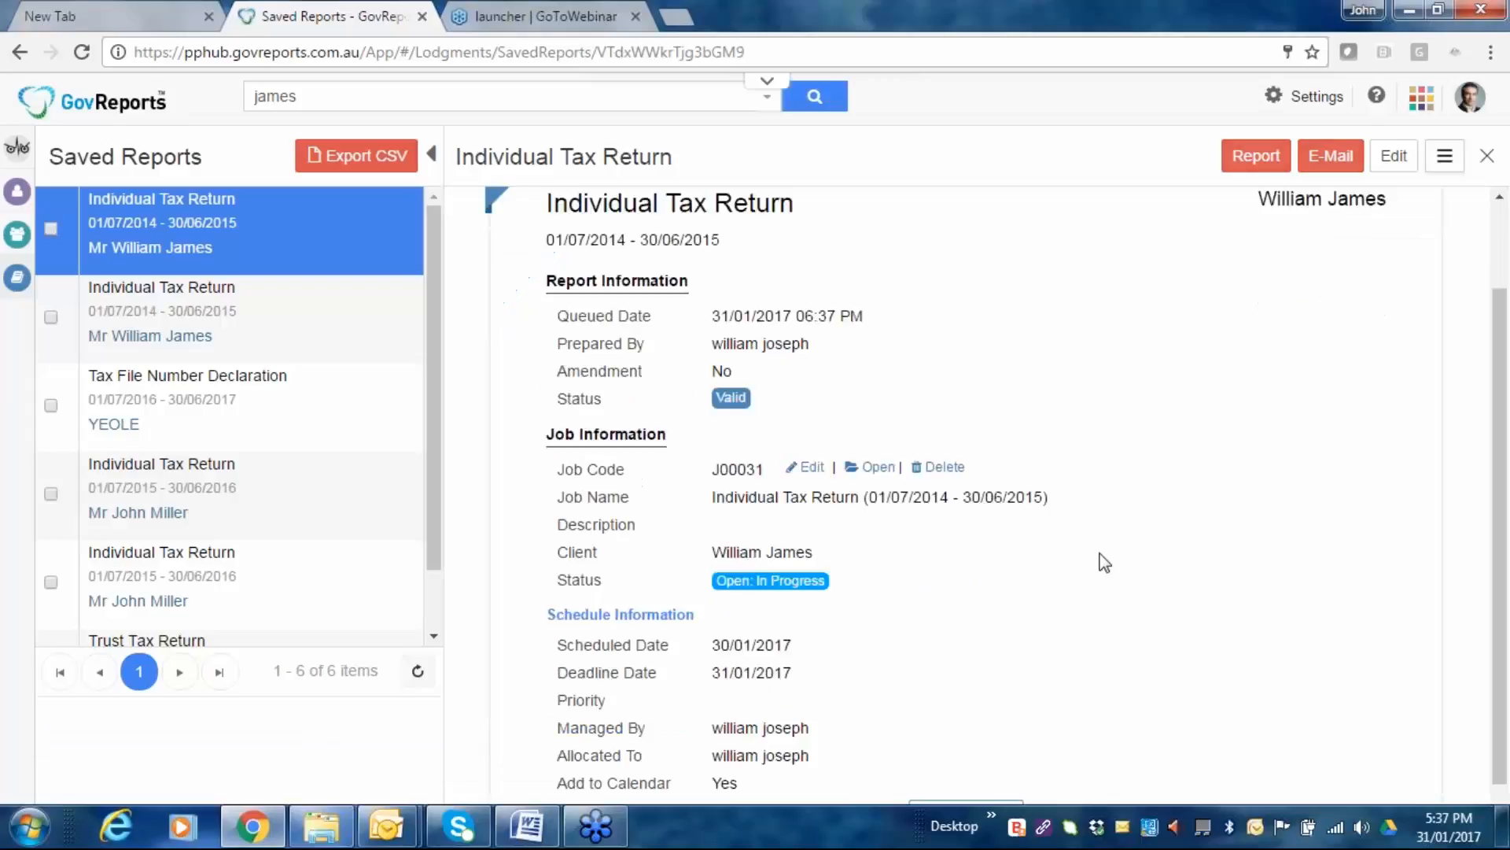
{"action": "scroll", "coordinate": [1104, 562], "scroll_direction": "down", "scroll_amount": 2}
{"action": "scroll", "coordinate": [1107, 573], "scroll_direction": "up", "scroll_amount": 4}
{"action": "left_click", "coordinate": [1445, 155]}
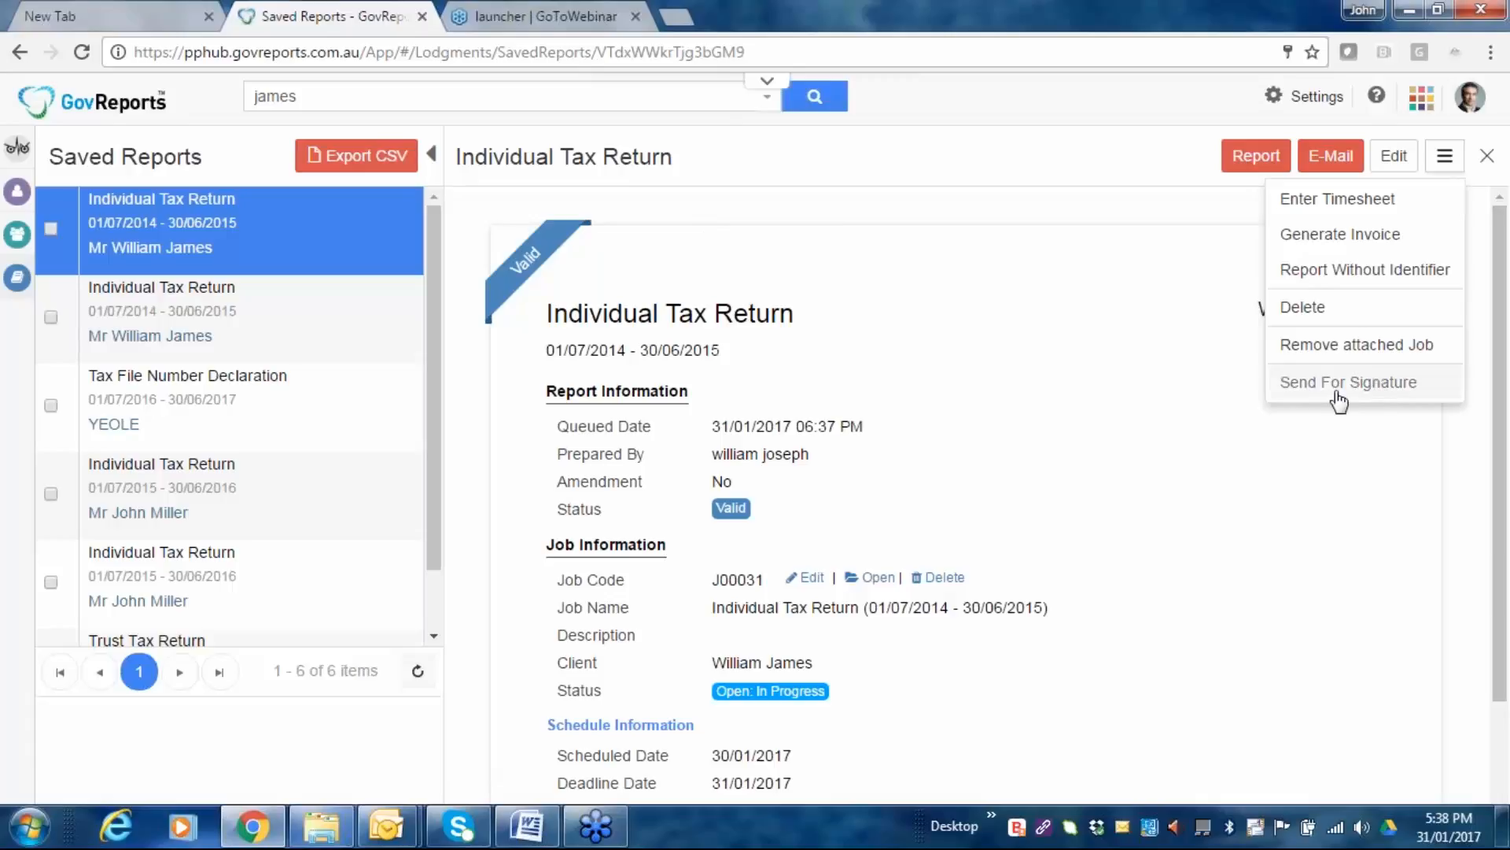
Generate the return's PDF with Report Without Identifier, leaving out the tax file number.
{"action": "left_click", "coordinate": [1392, 381]}
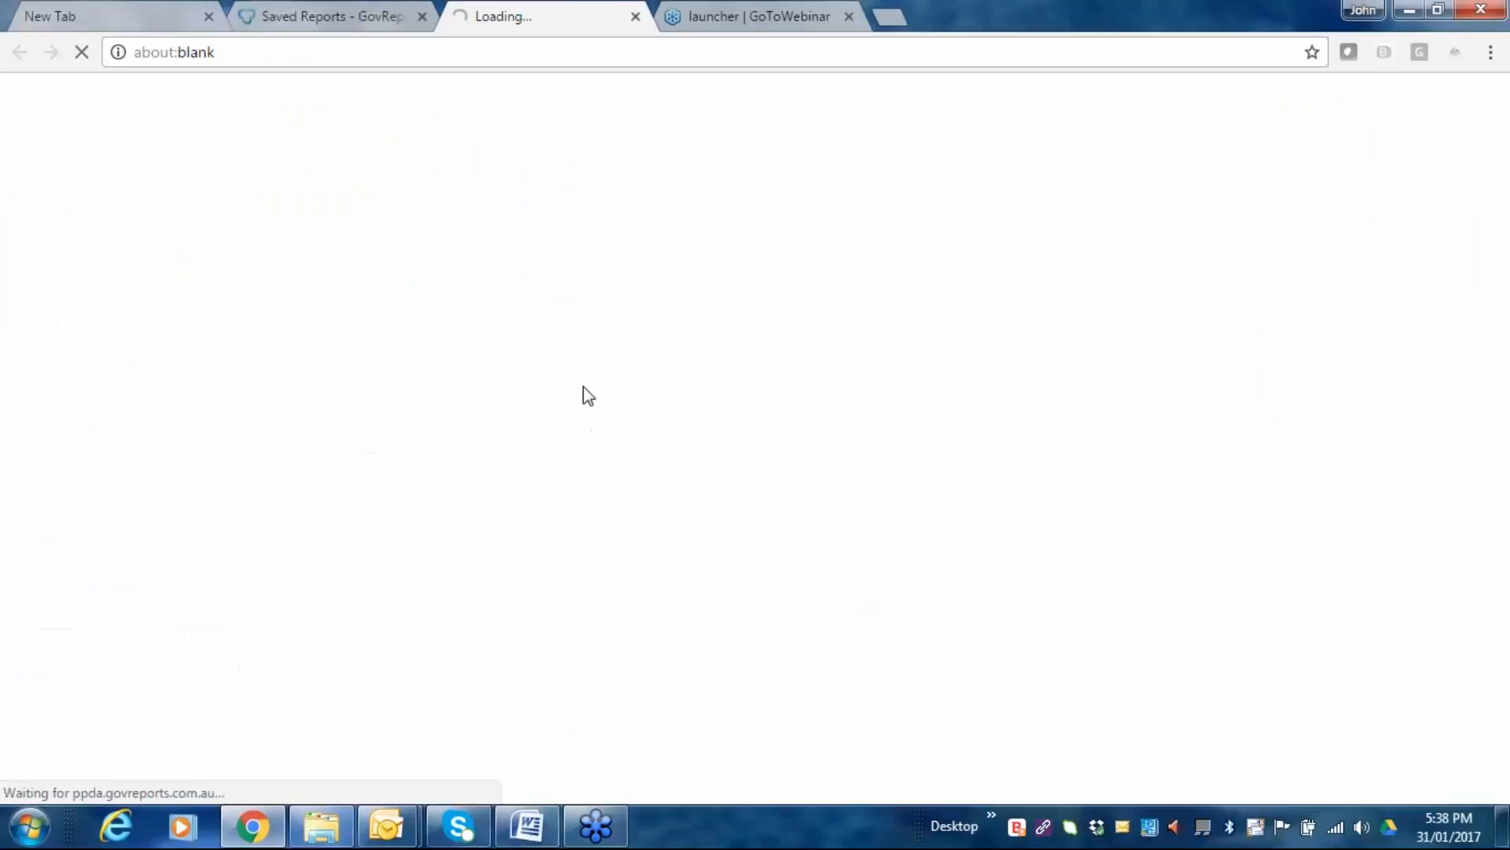
{"action": "left_click", "coordinate": [337, 18]}
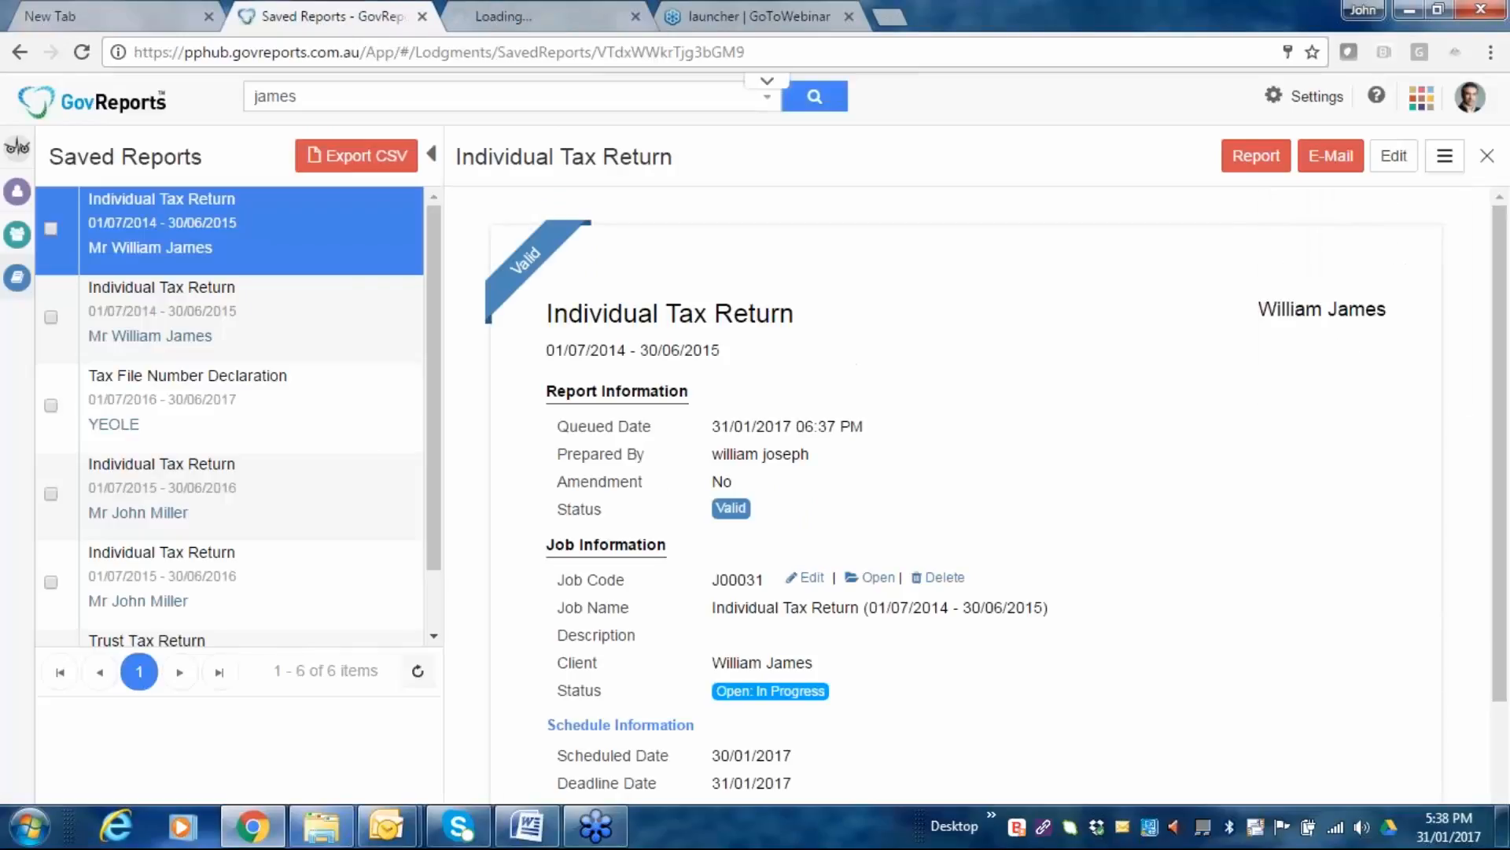
{"action": "left_click", "coordinate": [1251, 157]}
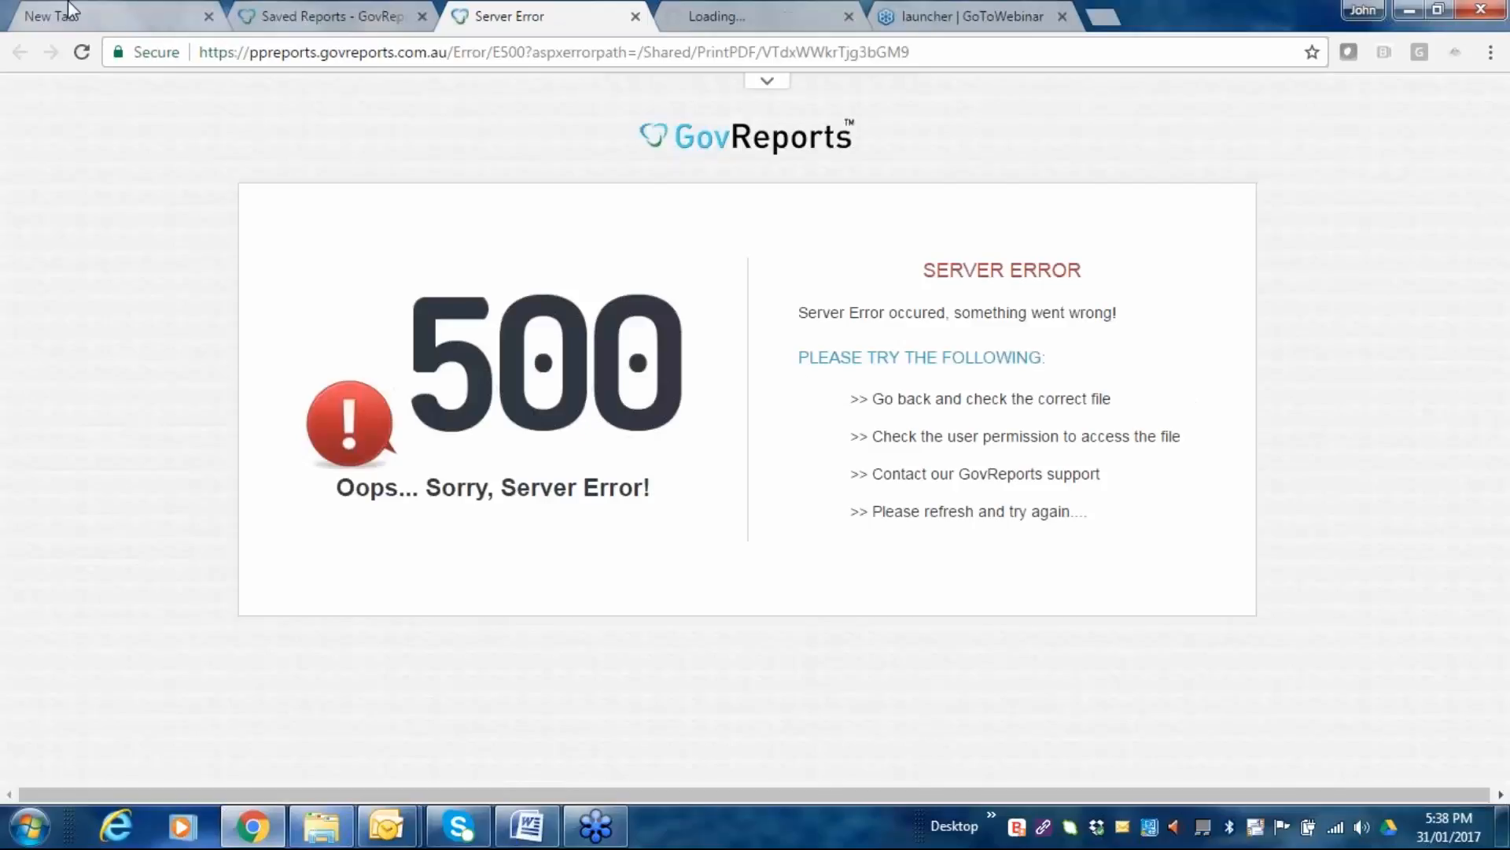
{"action": "left_click", "coordinate": [271, 8]}
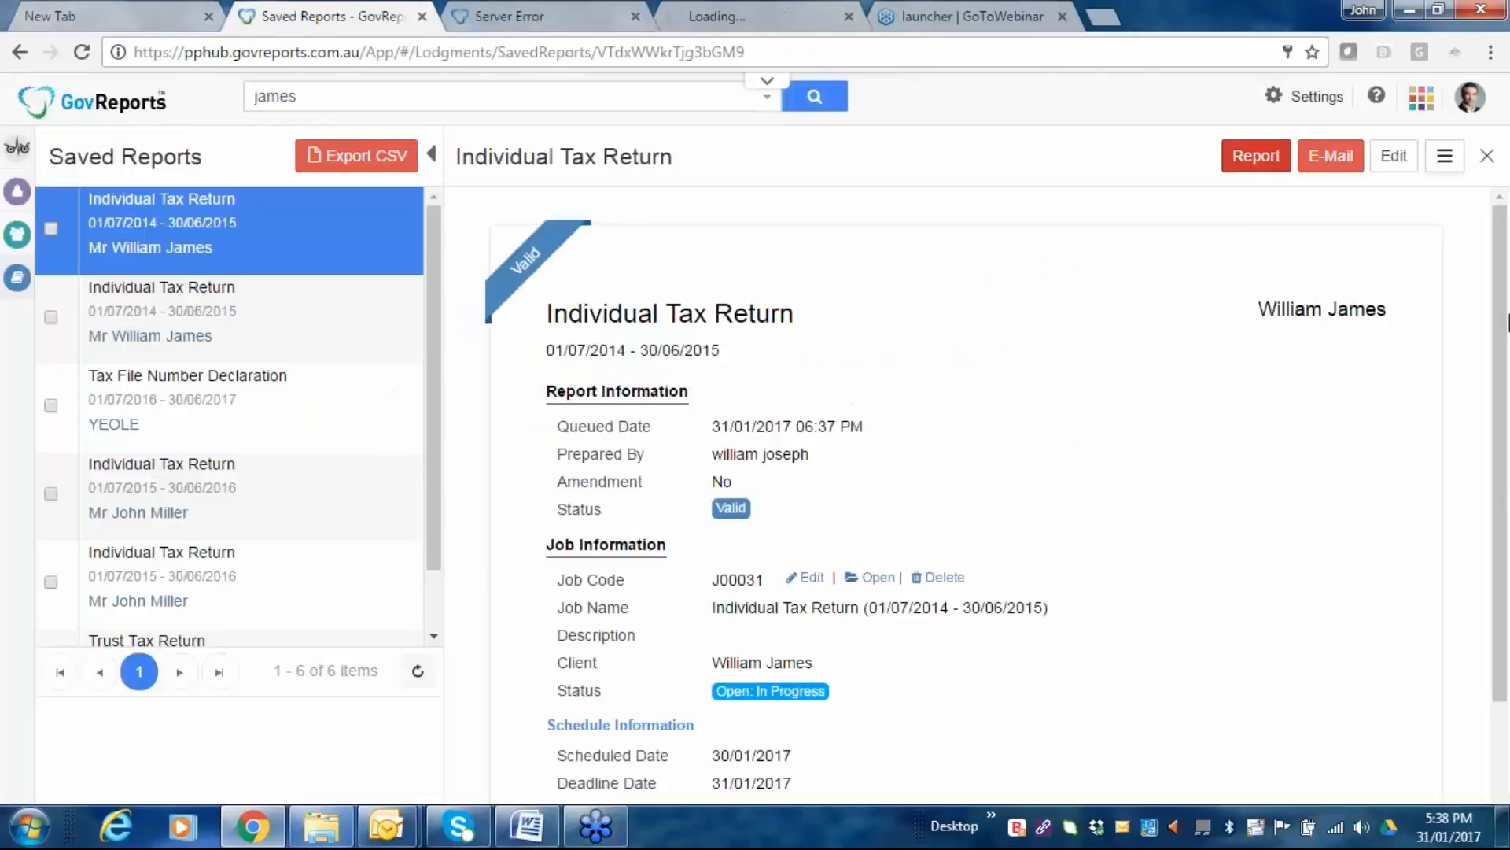
{"action": "left_click", "coordinate": [1446, 157]}
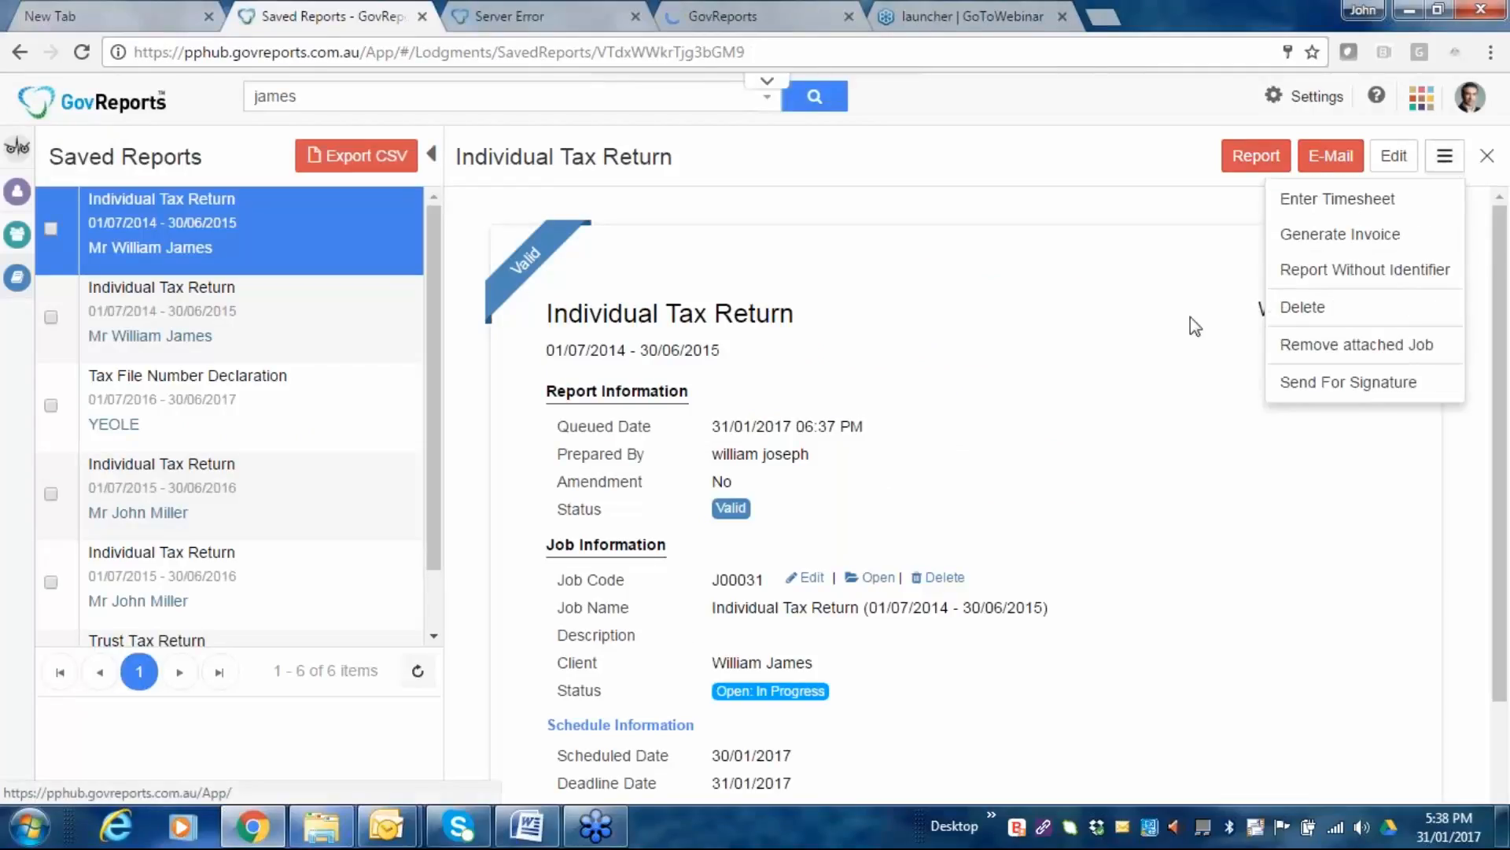
{"action": "left_click", "coordinate": [1369, 273]}
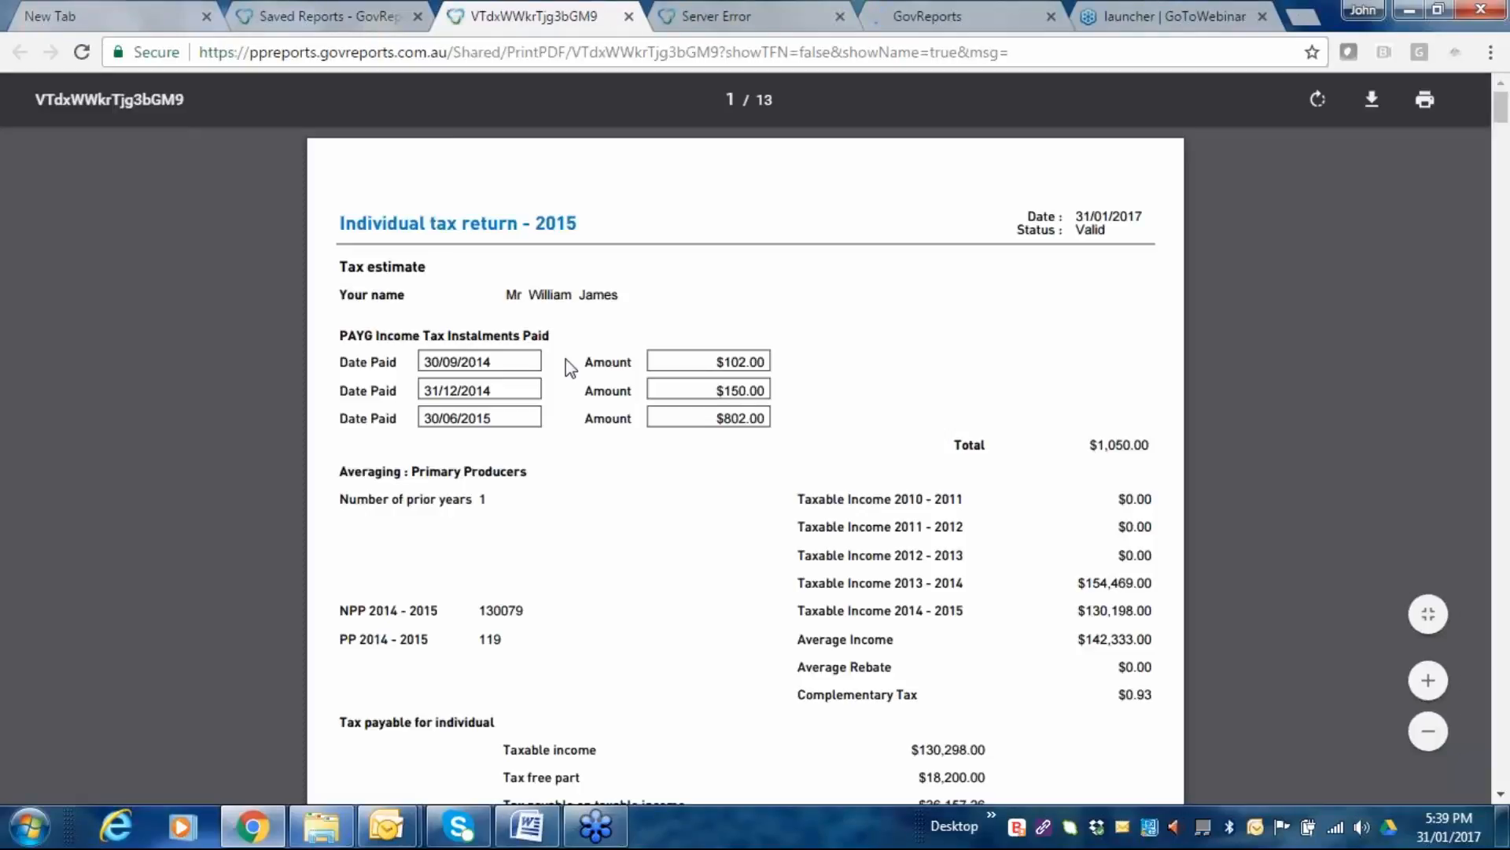
Download the tax return PDF into the Desktop GovReports folder and bring that folder window into view.
{"action": "left_click", "coordinate": [1369, 101]}
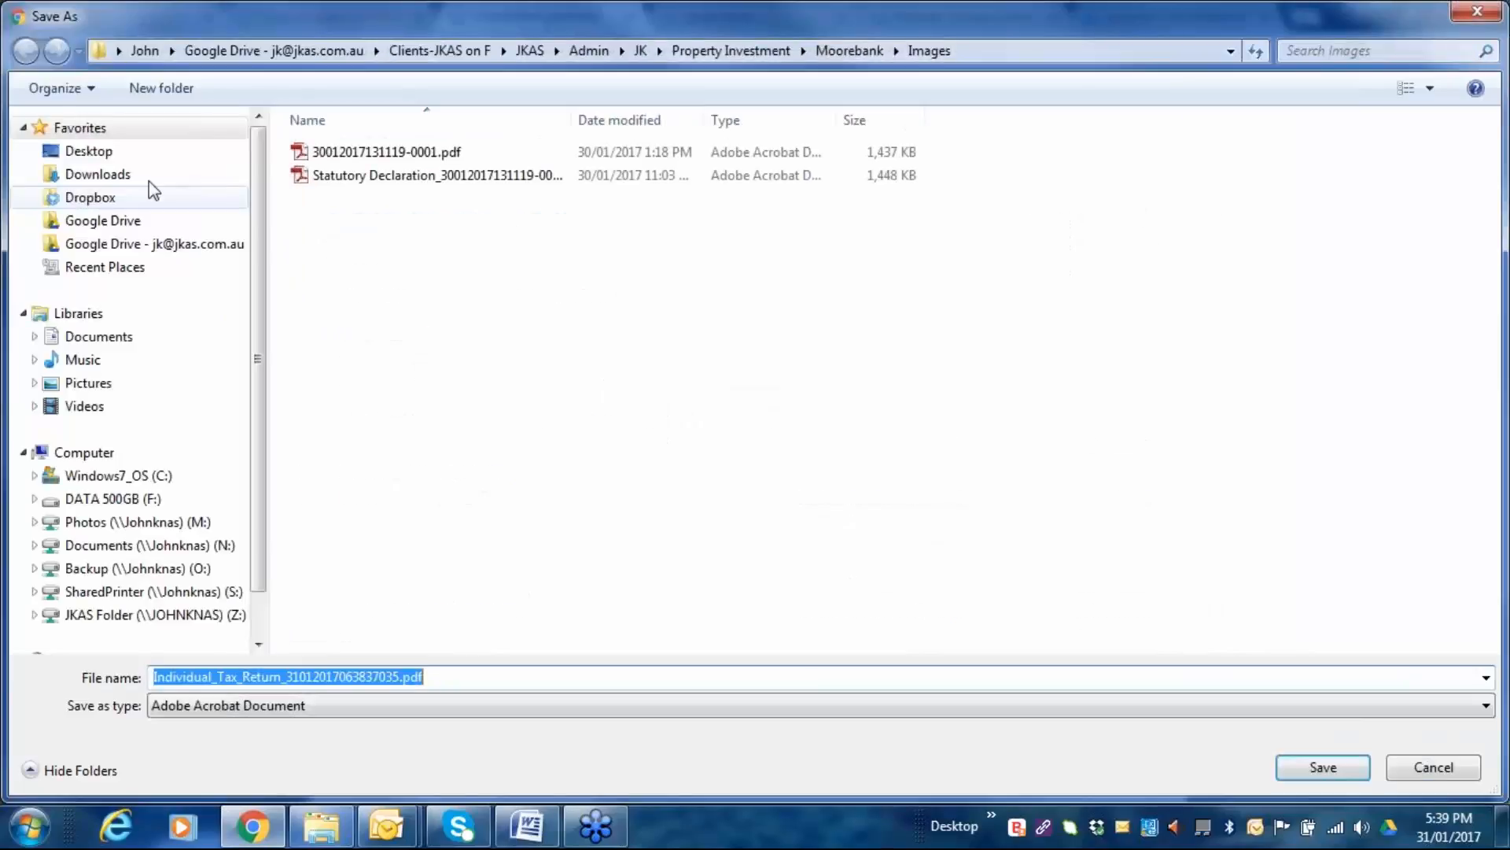
{"action": "left_click", "coordinate": [133, 151]}
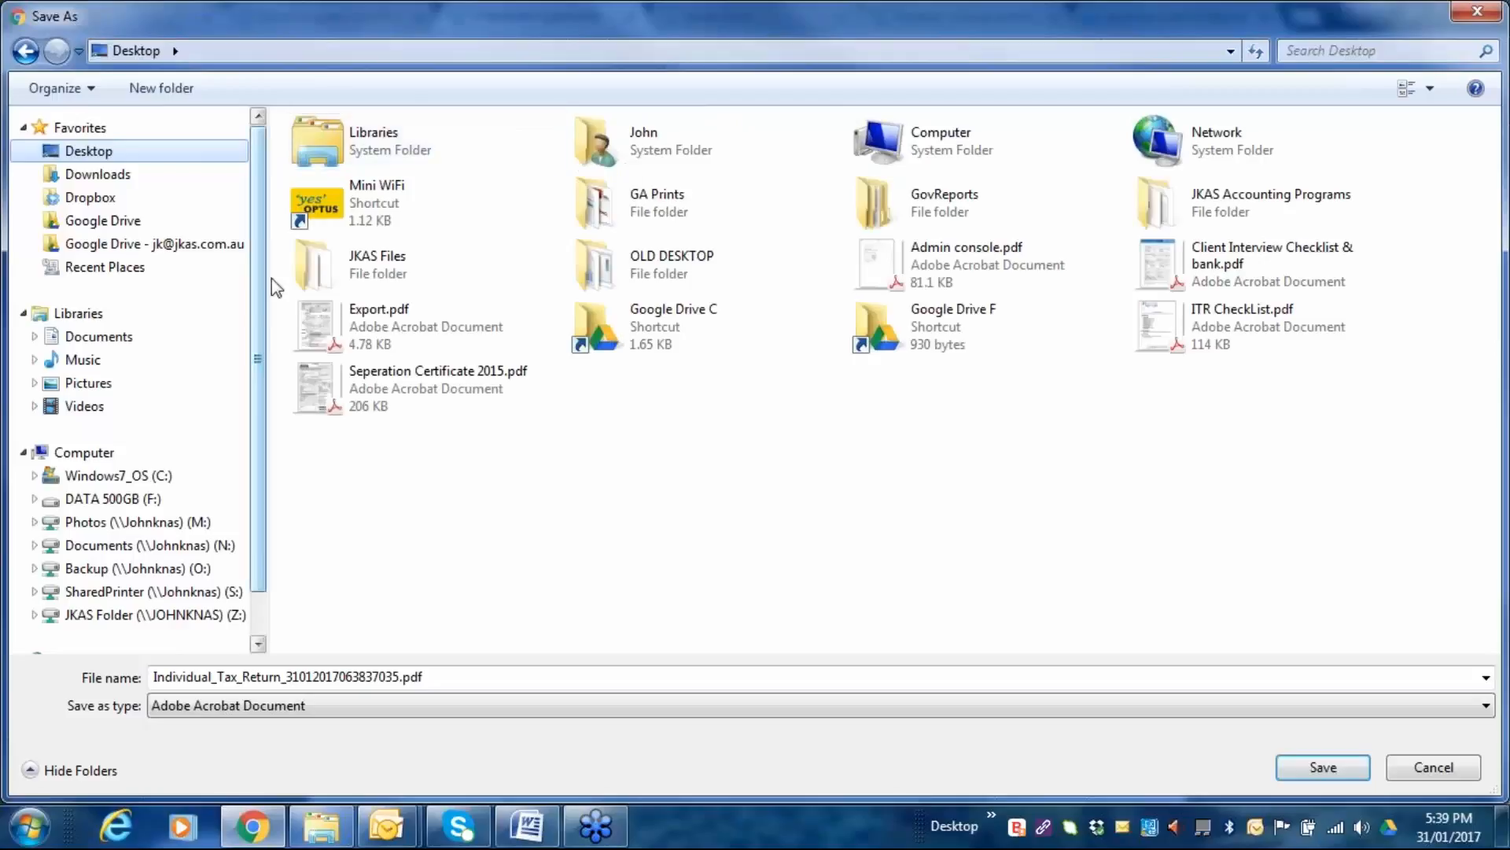
{"action": "left_click", "coordinate": [875, 218]}
{"action": "double_click", "coordinate": [875, 218]}
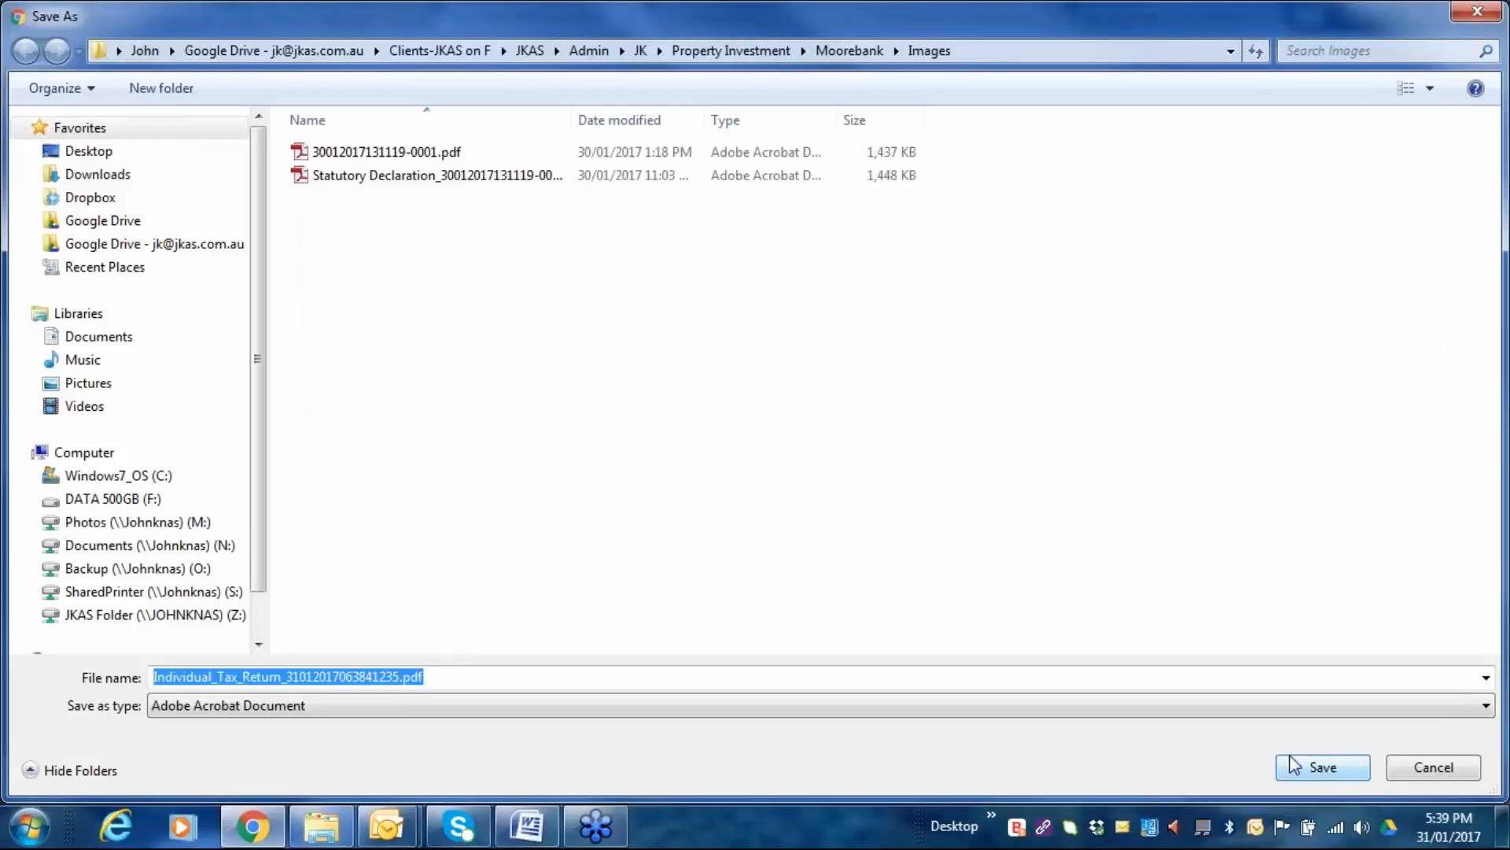
{"action": "left_click", "coordinate": [79, 152]}
{"action": "double_click", "coordinate": [885, 218]}
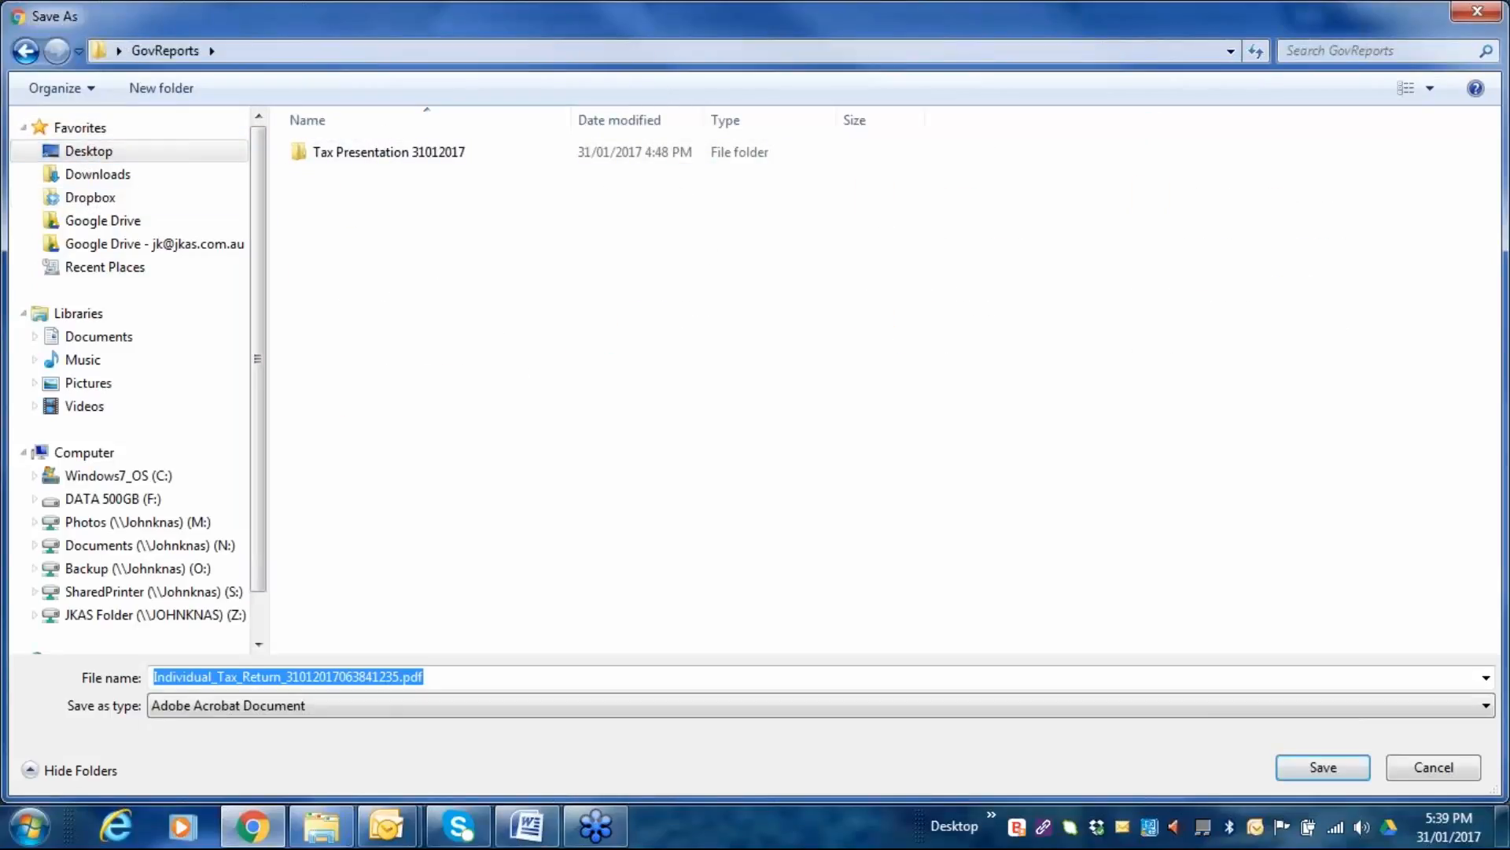
{"action": "left_click", "coordinate": [1302, 772]}
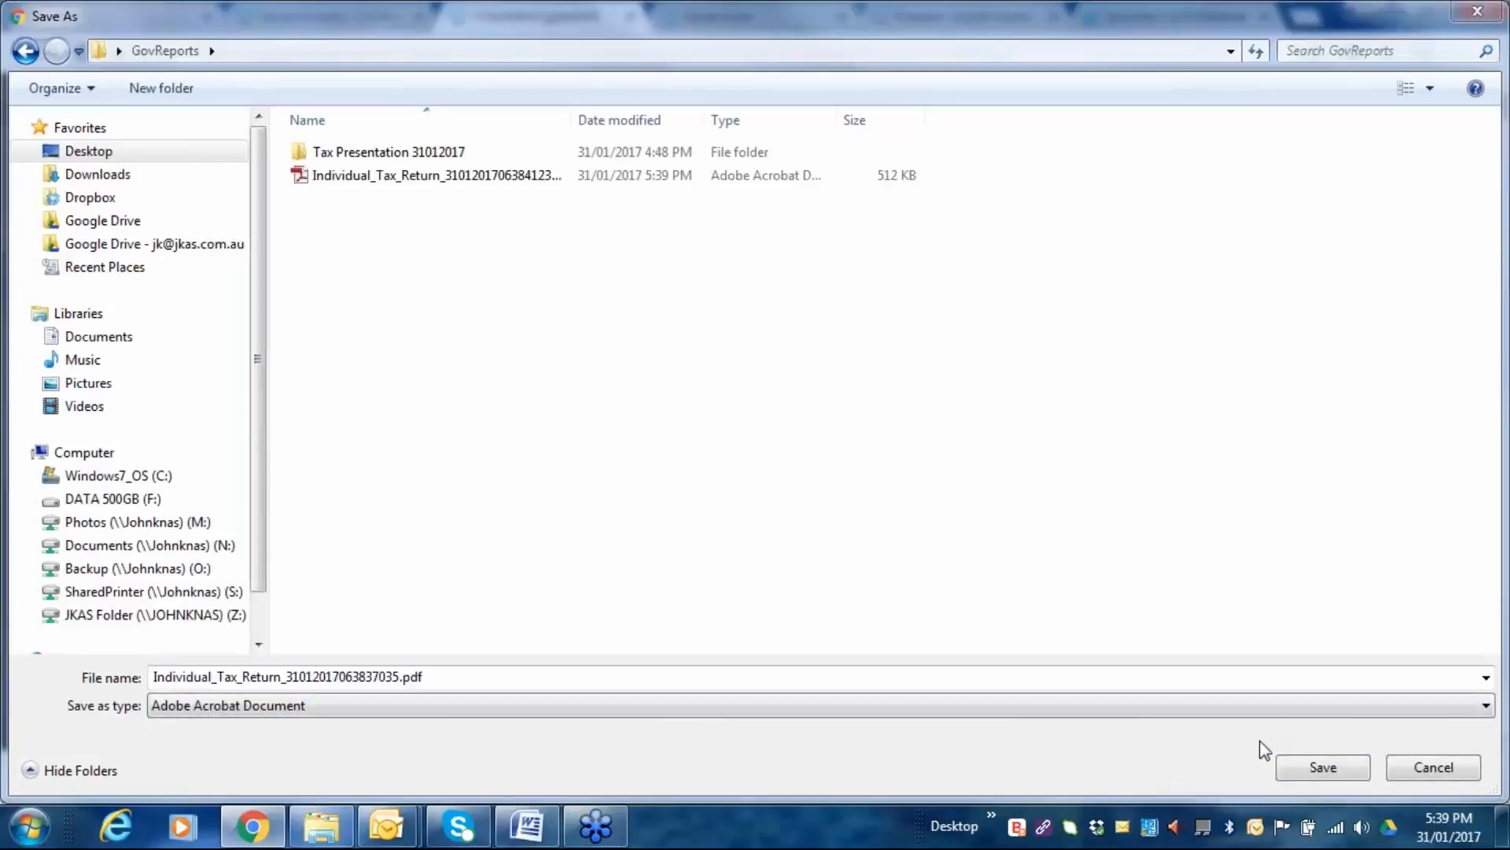
{"action": "left_click", "coordinate": [1468, 774]}
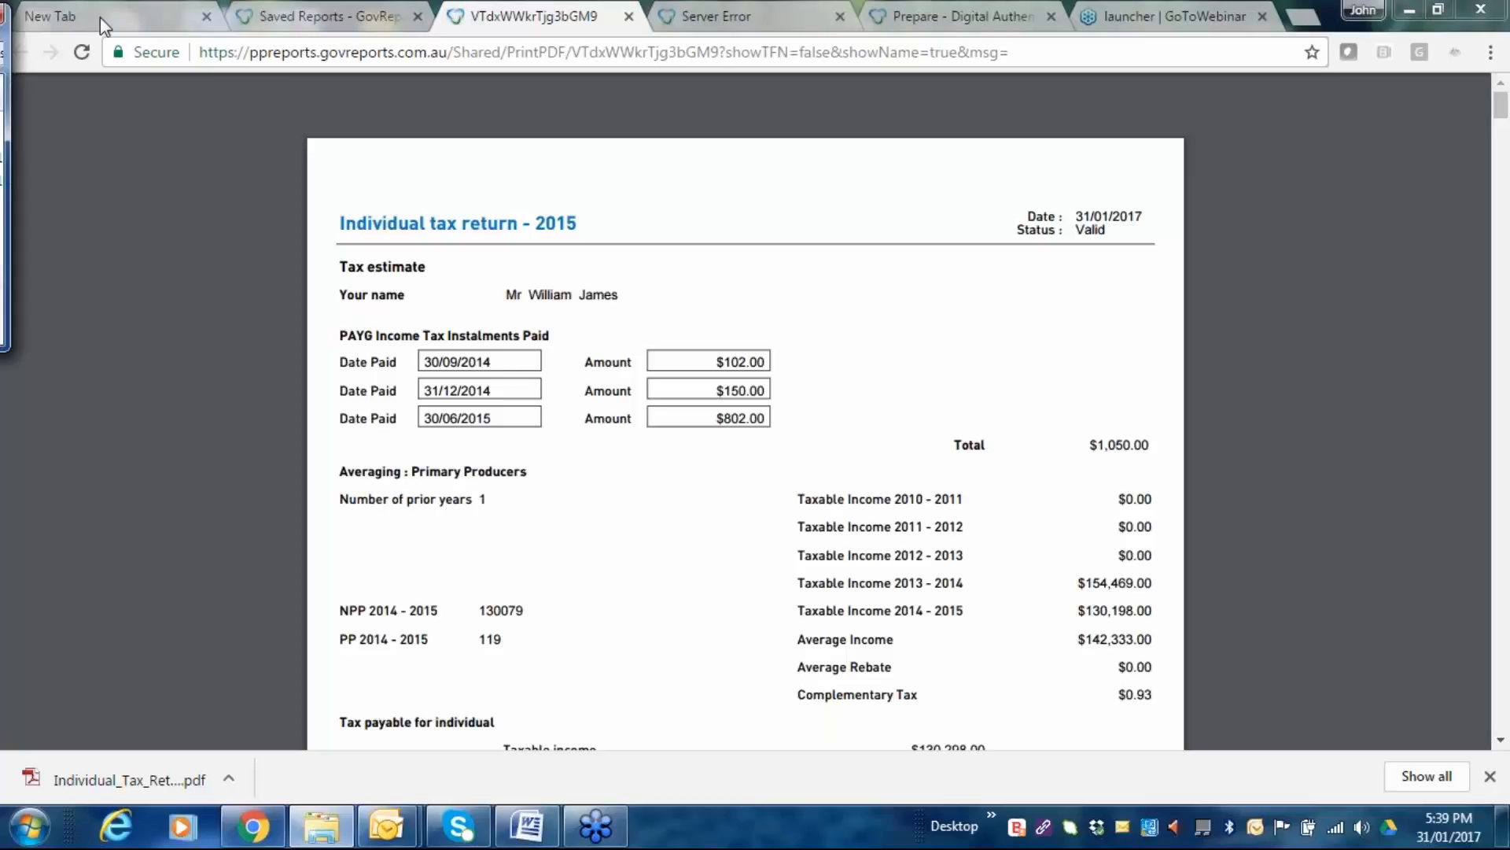
{"action": "left_click_drag", "start_coordinate": [100, 17], "coordinate": [989, 205]}
{"action": "left_click", "coordinate": [1006, 207]}
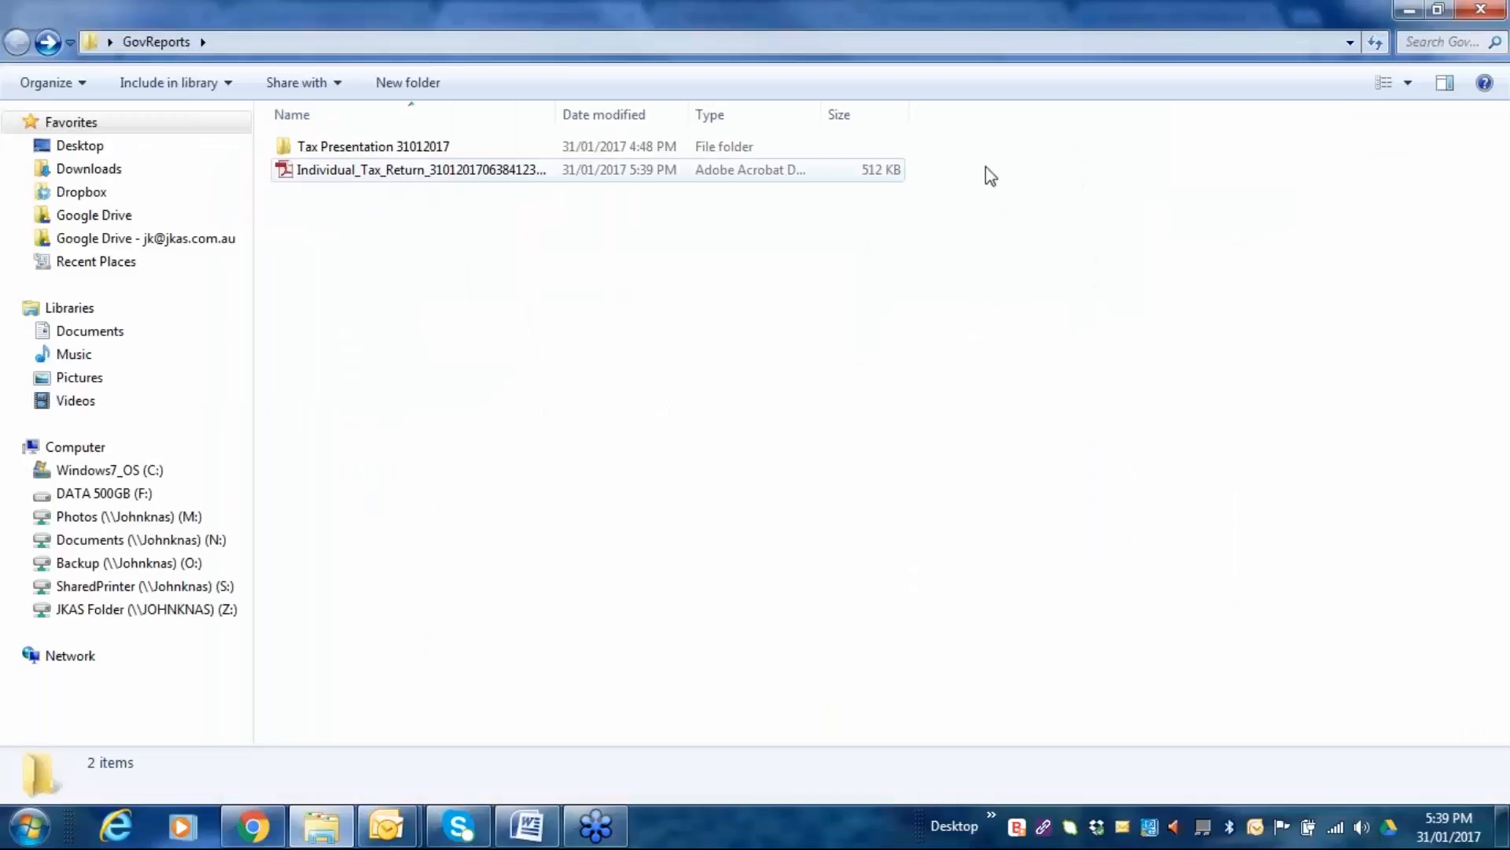
{"action": "double_click", "coordinate": [352, 169]}
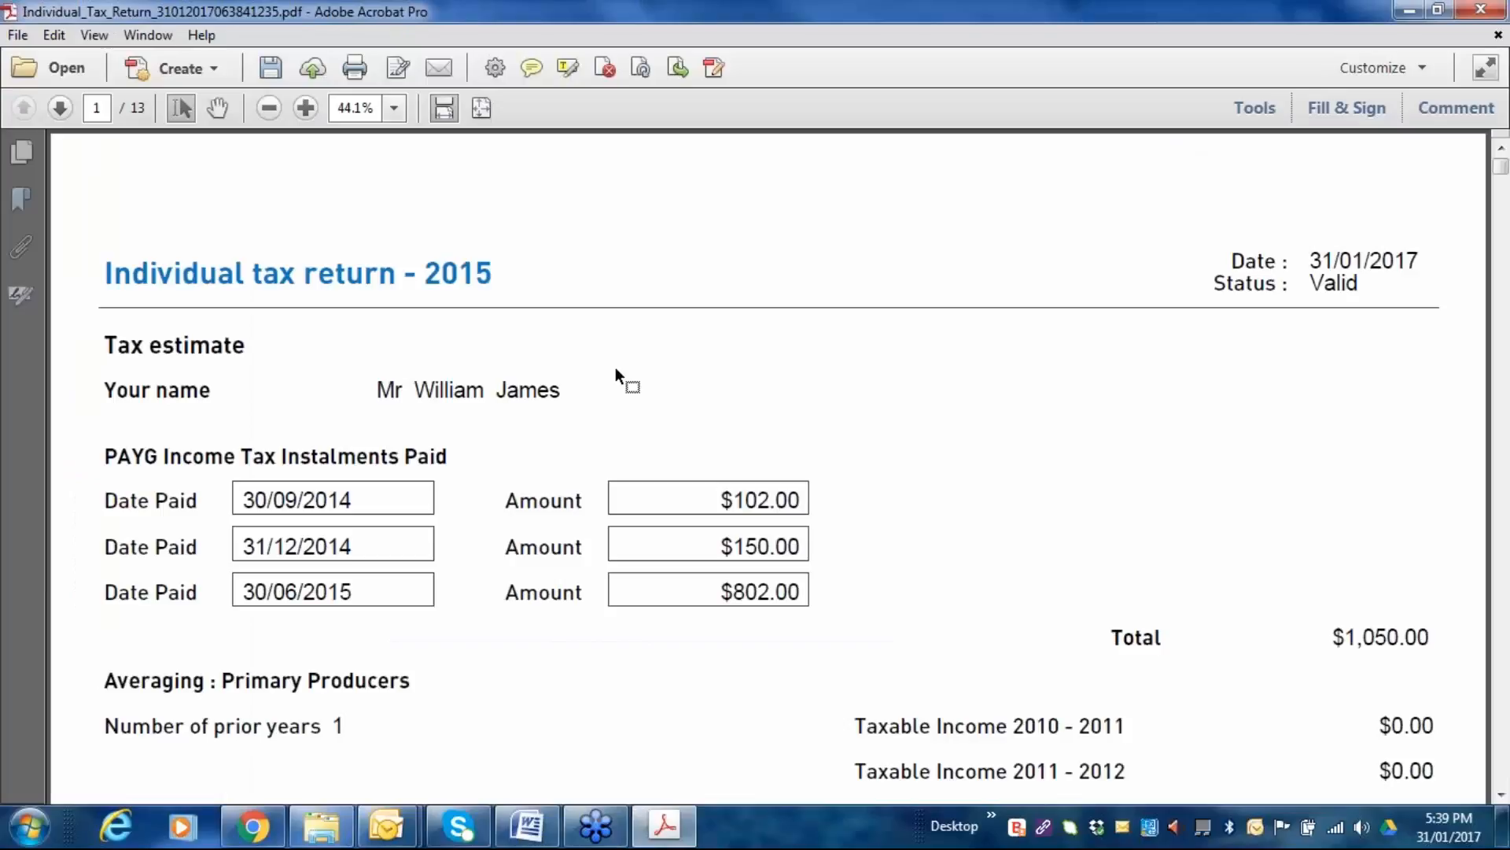
{"action": "scroll", "coordinate": [730, 322], "scroll_direction": "down", "scroll_amount": 3}
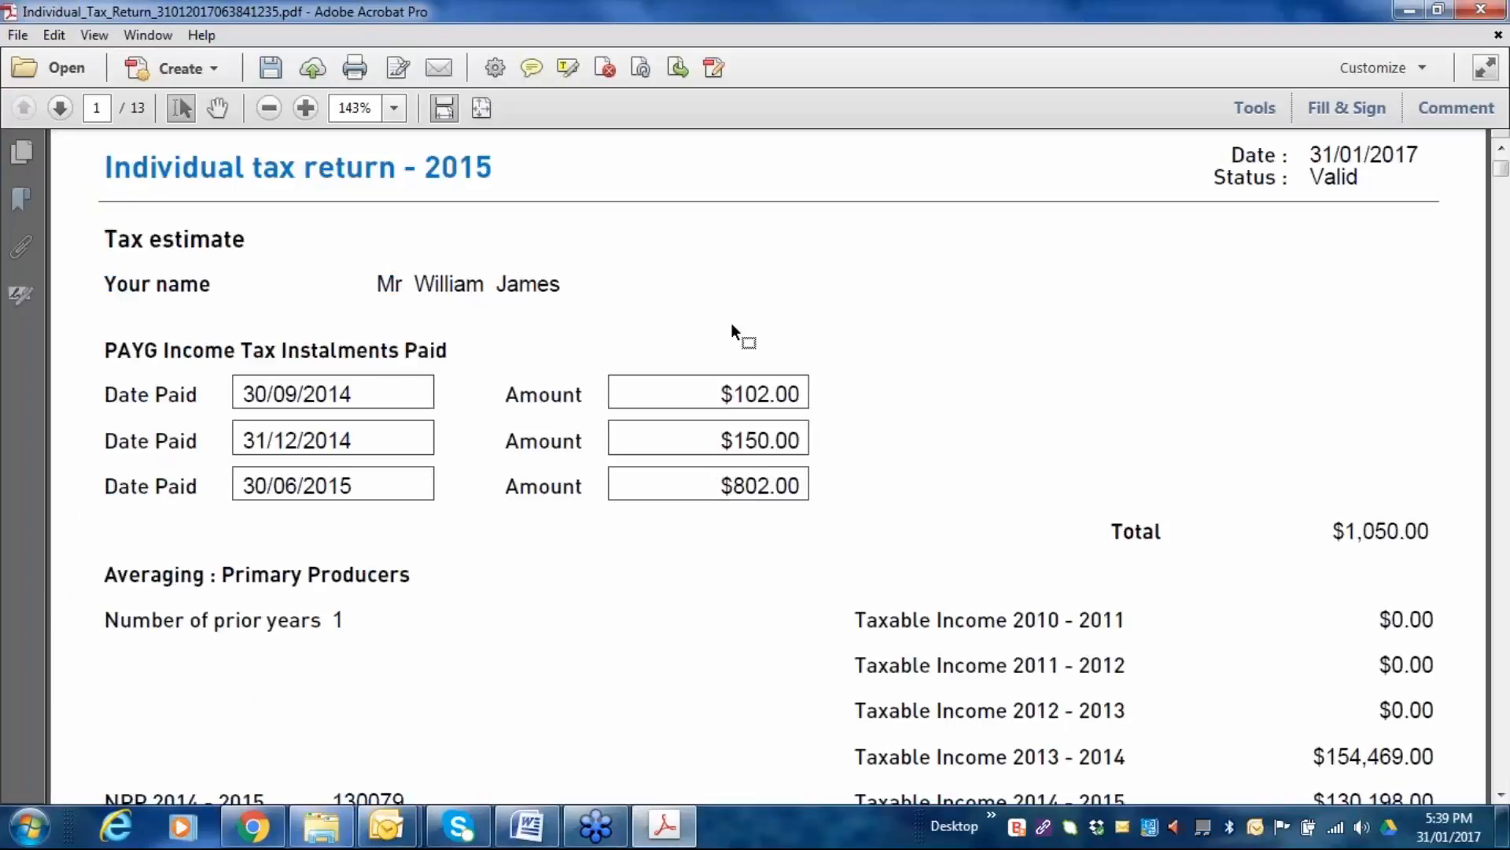
{"action": "scroll", "coordinate": [730, 330], "scroll_direction": "down", "scroll_amount": 15}
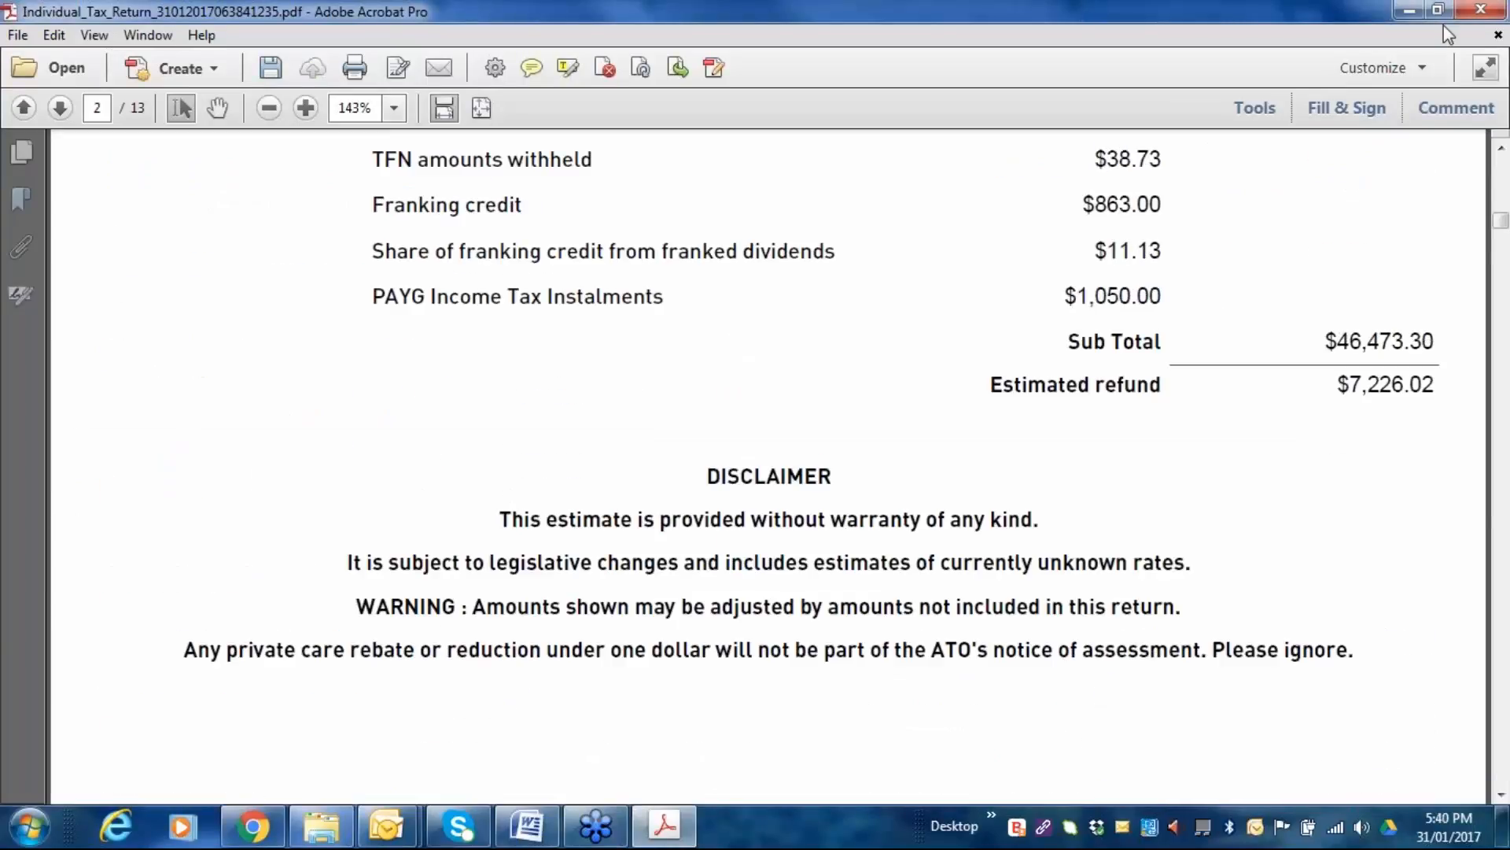
{"action": "left_click", "coordinate": [1481, 9]}
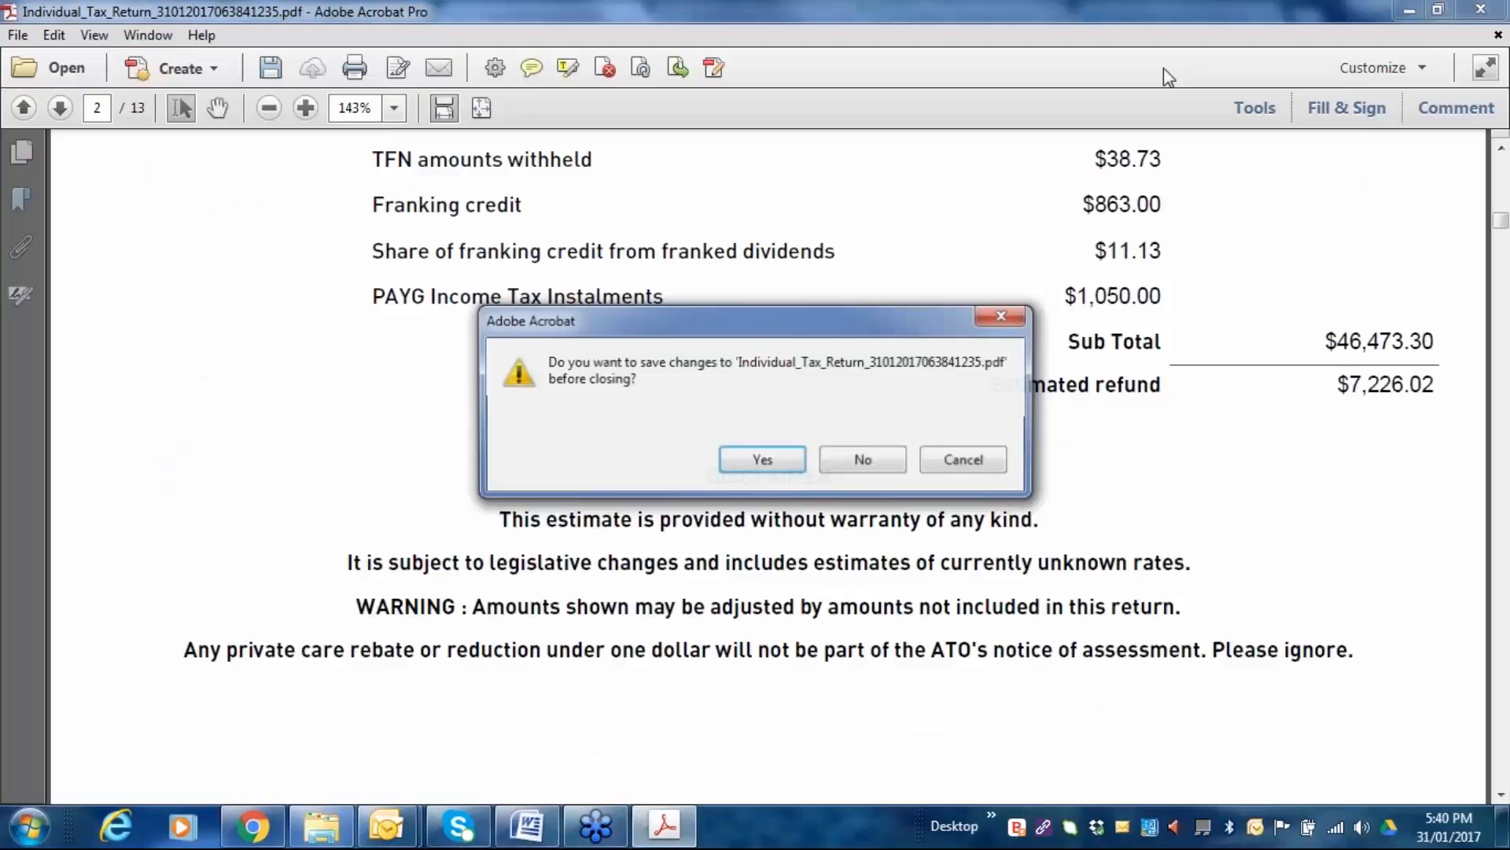
{"action": "left_click", "coordinate": [894, 467]}
Move the folder window aside and start e-mailing the return from Saved Reports.
{"action": "left_click", "coordinate": [1449, 19]}
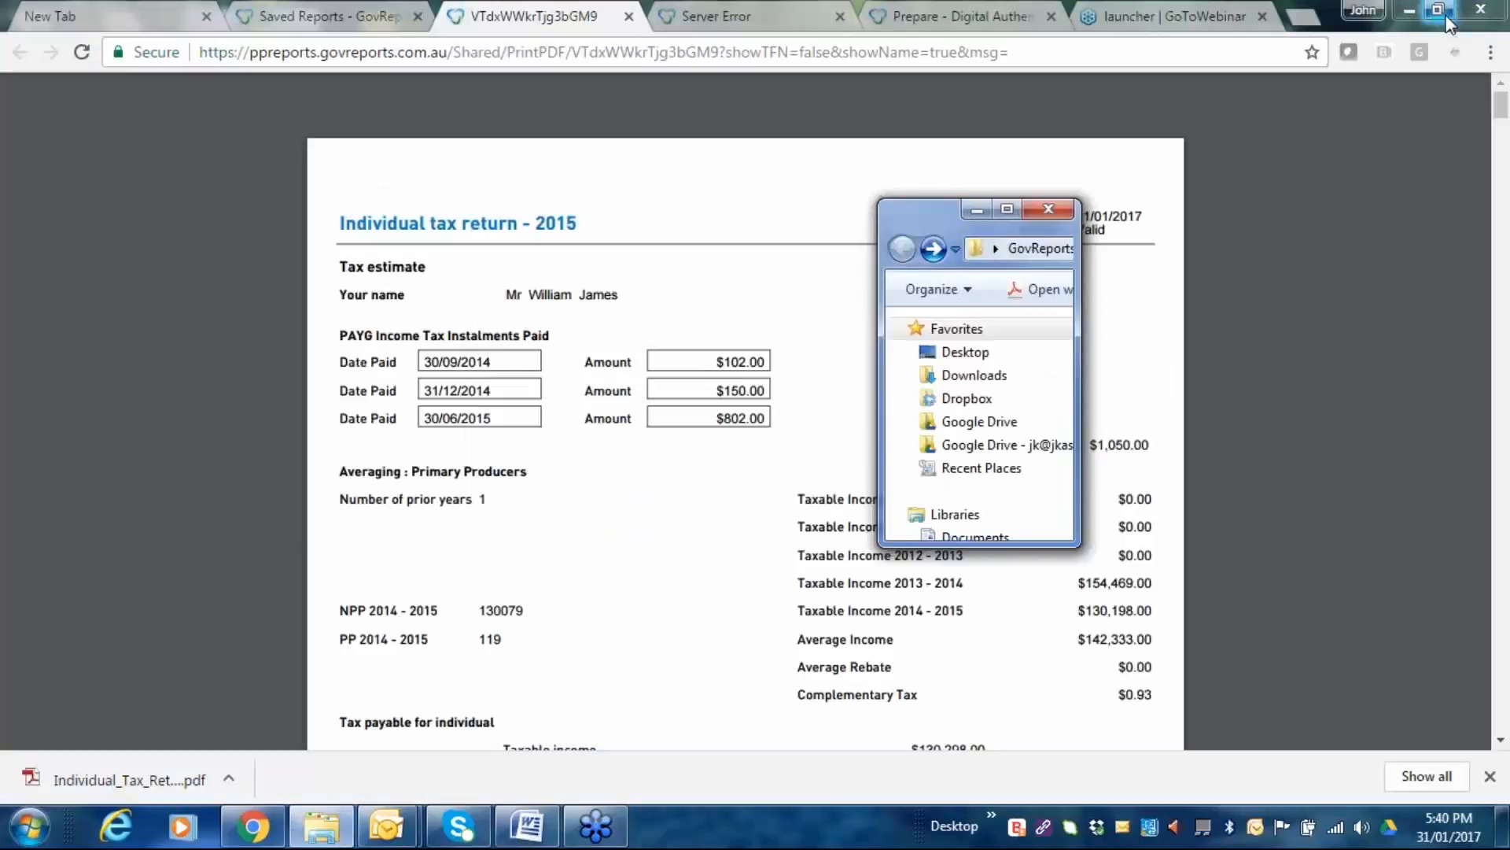
{"action": "left_click_drag", "start_coordinate": [910, 214], "coordinate": [1, 94]}
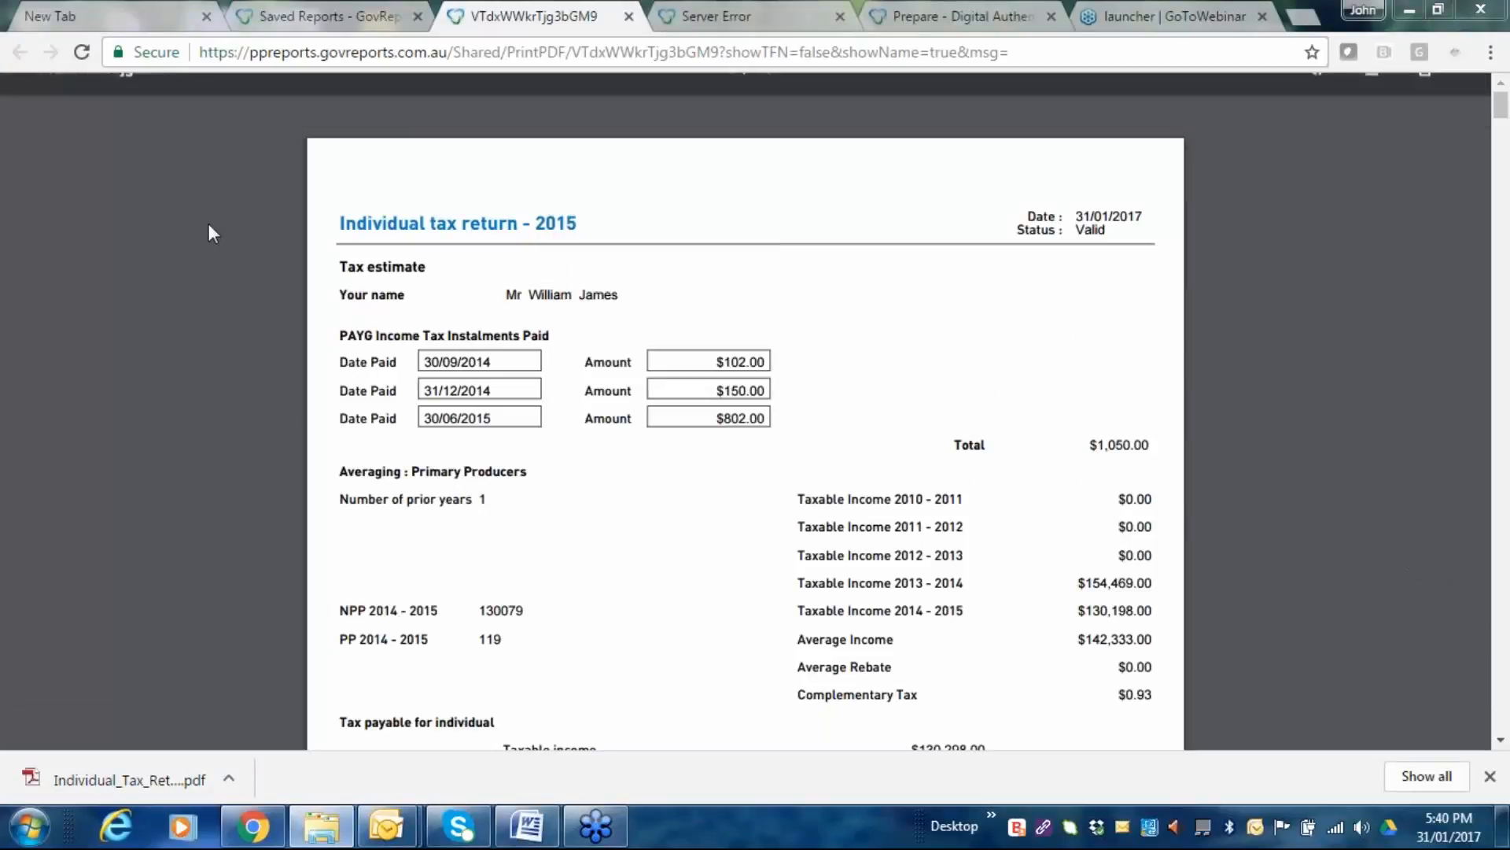
{"action": "left_click", "coordinate": [302, 18]}
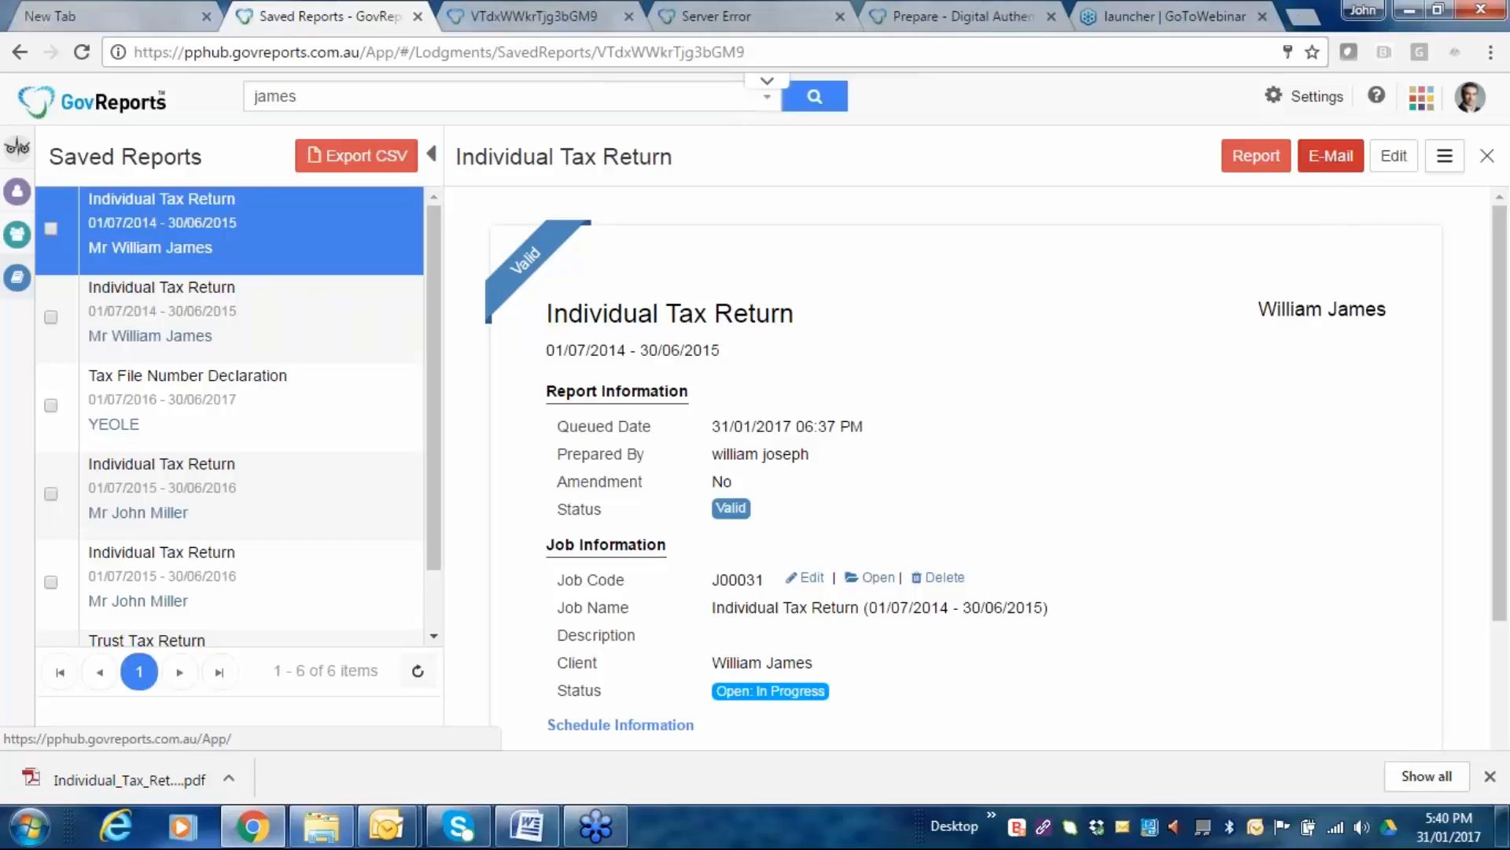
{"action": "left_click", "coordinate": [1329, 173]}
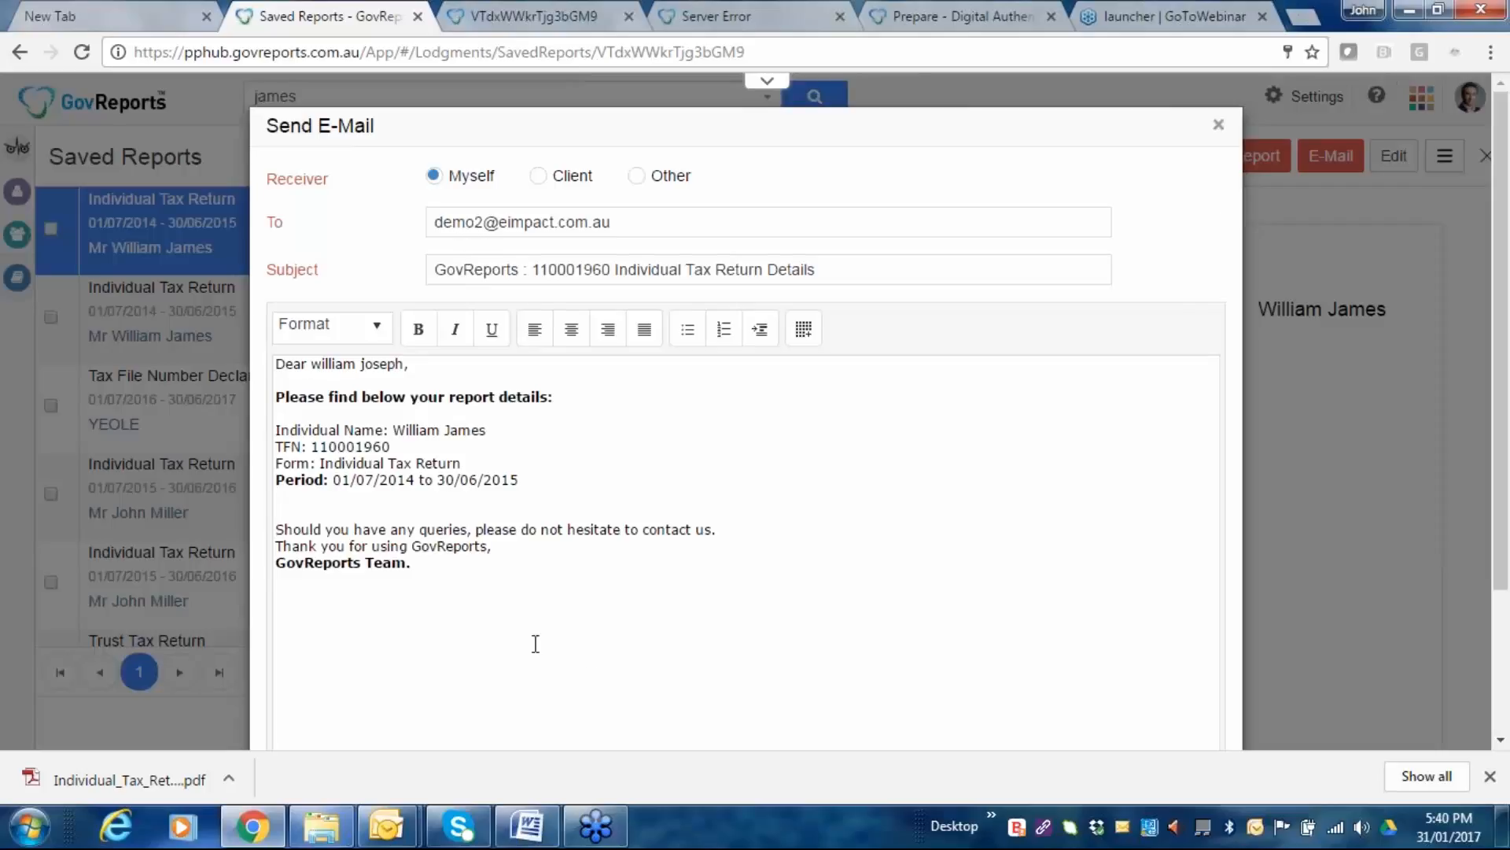
Review the email body and set the recipient back to your own address.
{"action": "scroll", "coordinate": [649, 389], "scroll_direction": "down", "scroll_amount": 2}
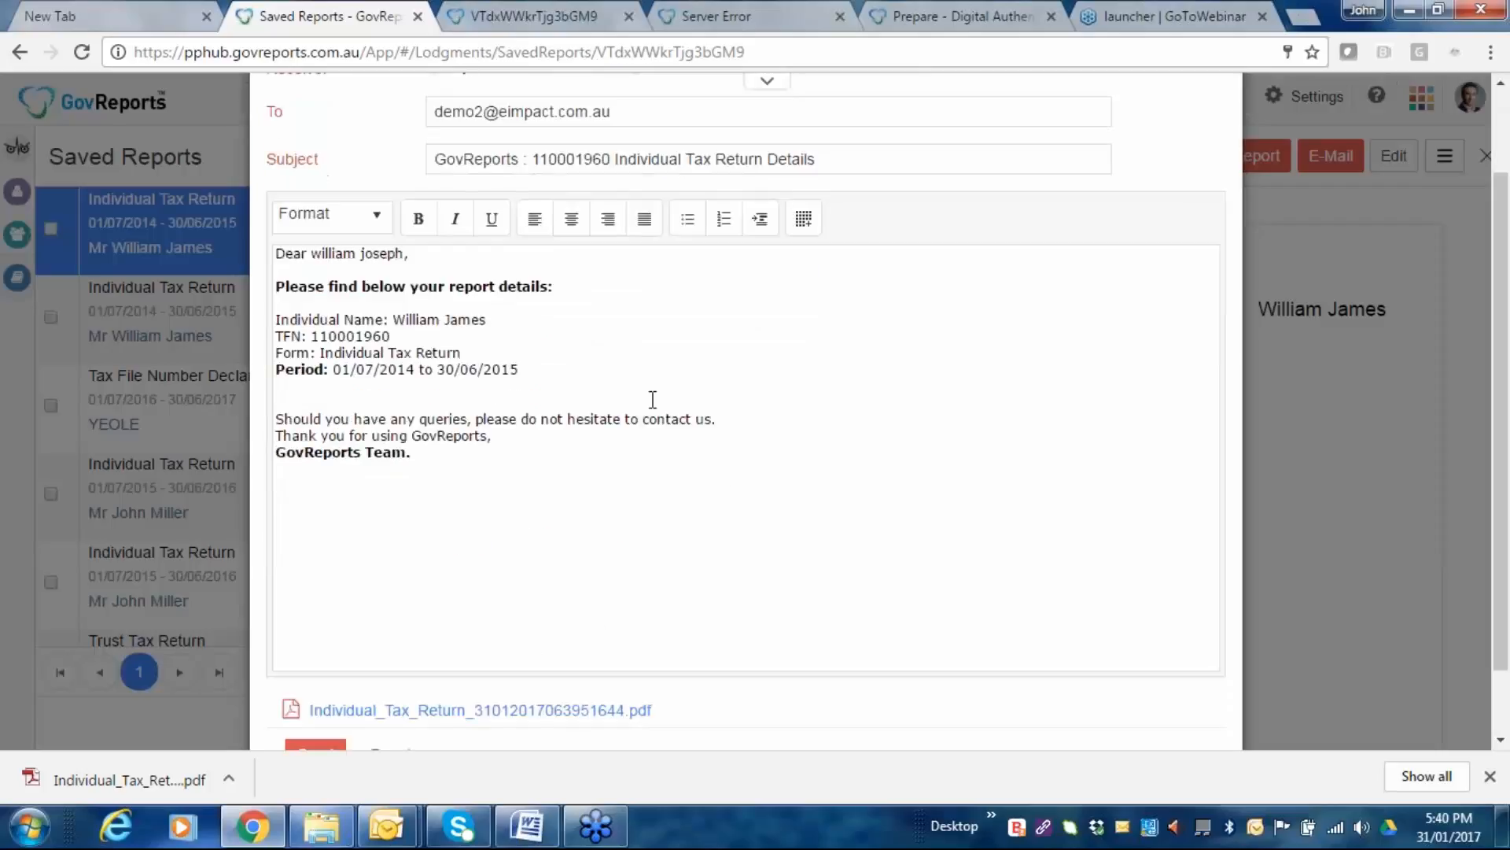
{"action": "scroll", "coordinate": [652, 399], "scroll_direction": "down", "scroll_amount": 1}
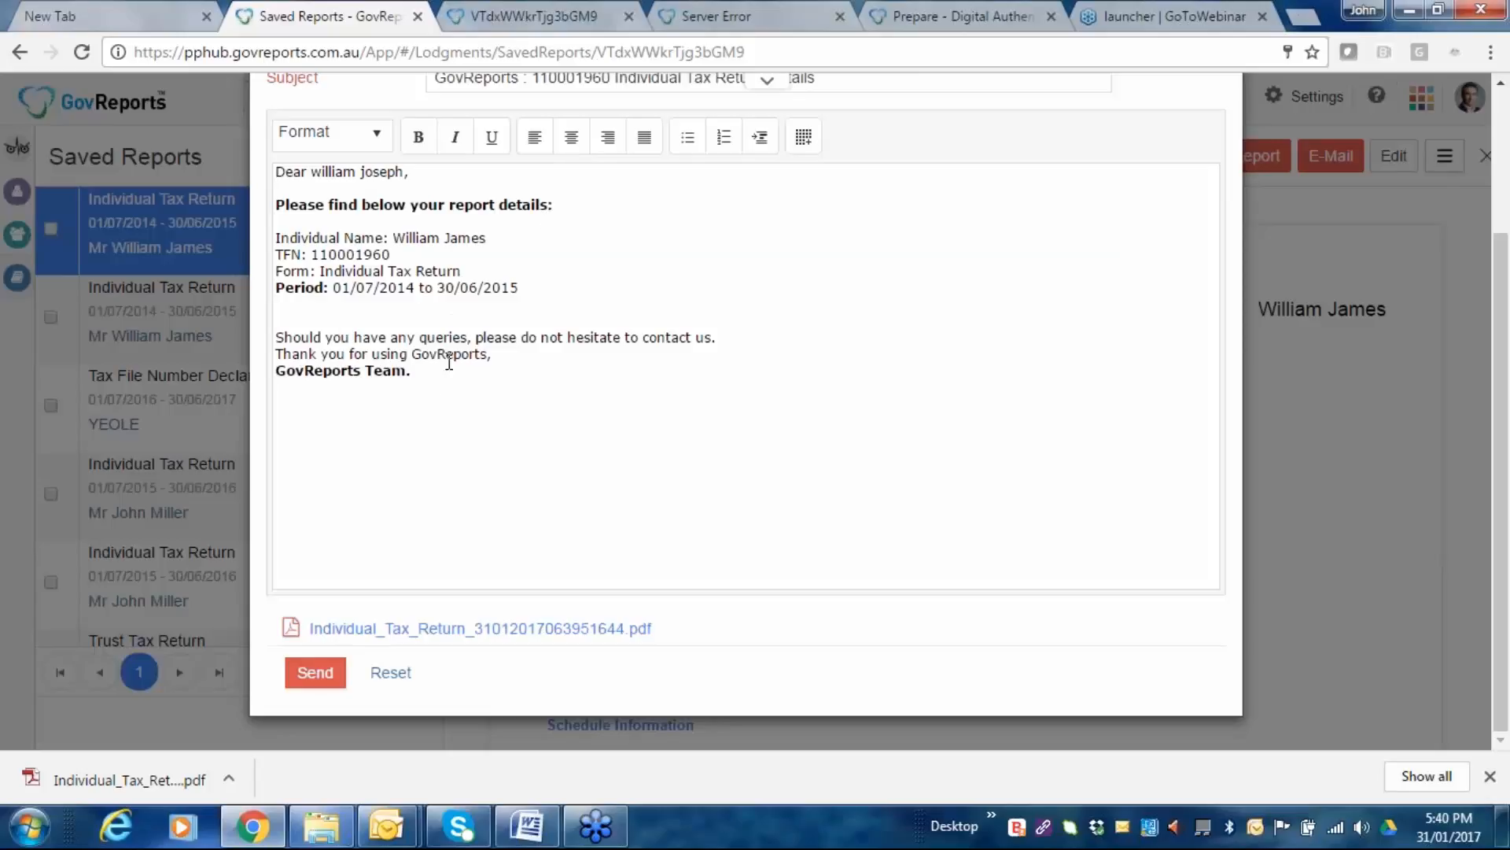
{"action": "left_click", "coordinate": [382, 317]}
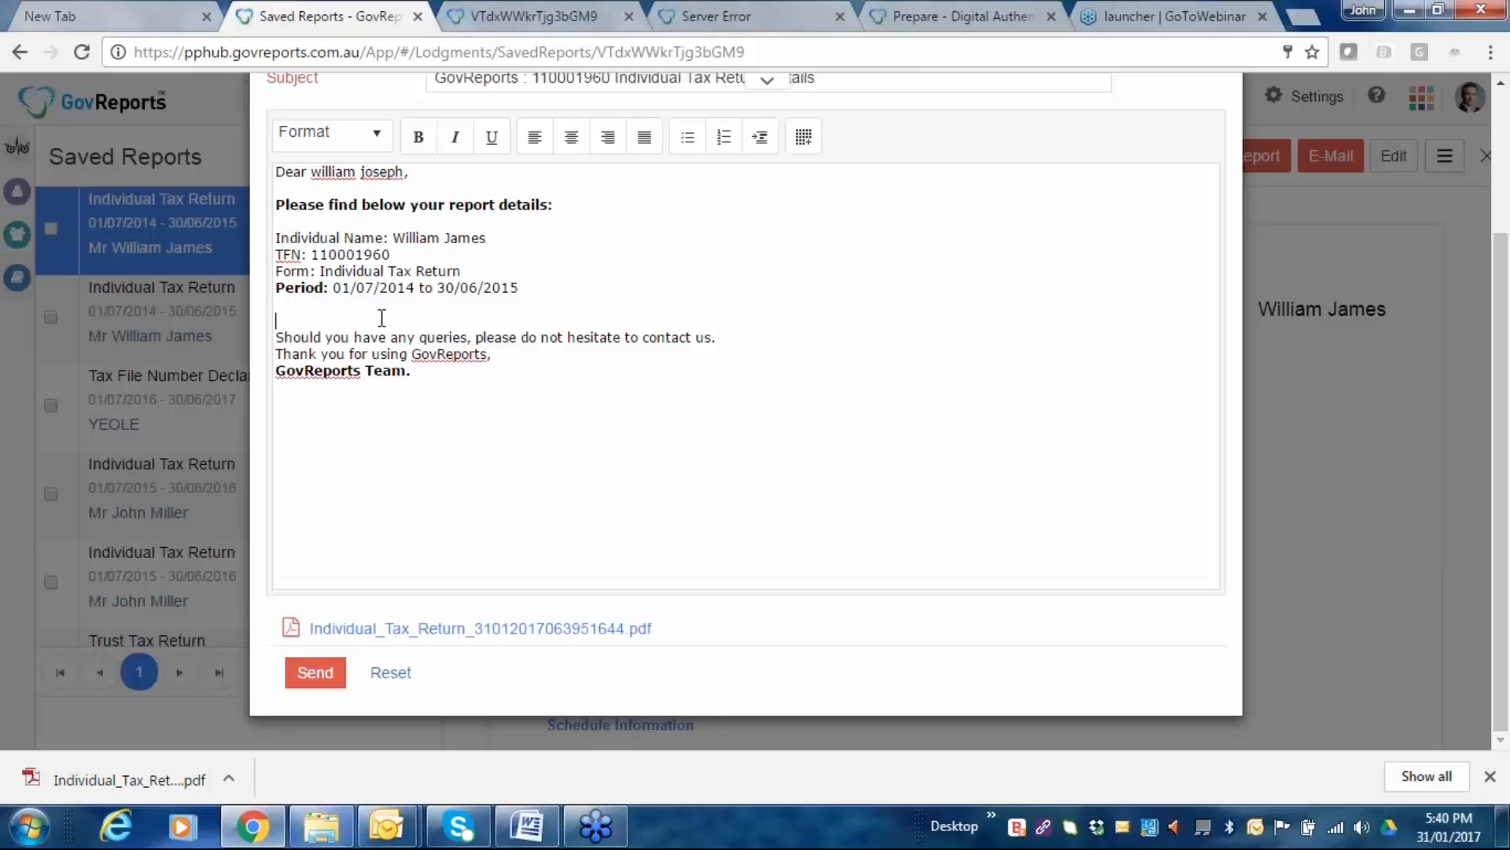
{"action": "scroll", "coordinate": [663, 318], "scroll_direction": "up", "scroll_amount": 1}
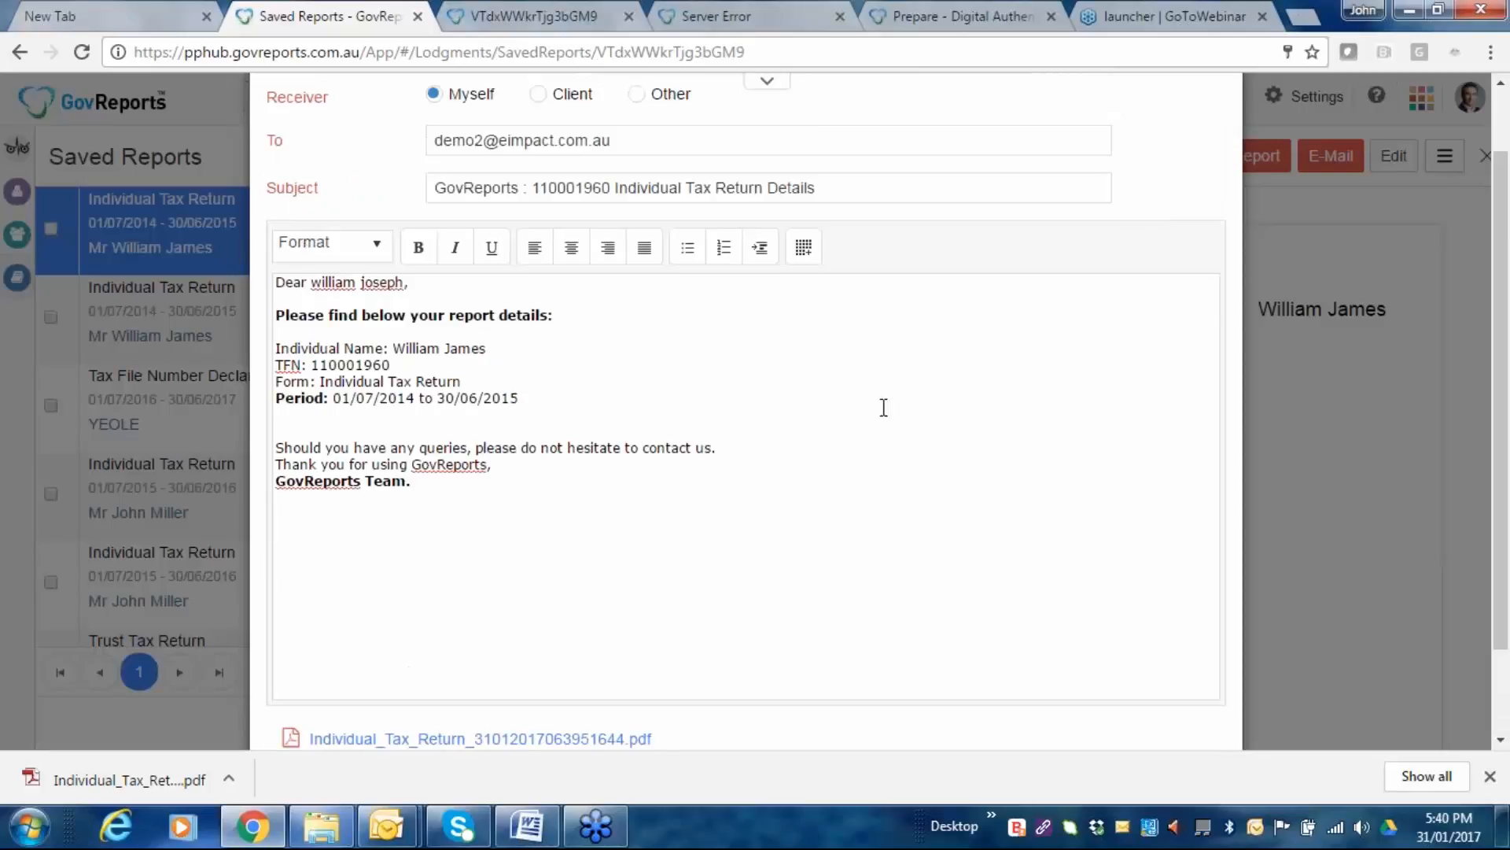
{"action": "scroll", "coordinate": [889, 409], "scroll_direction": "up", "scroll_amount": 1}
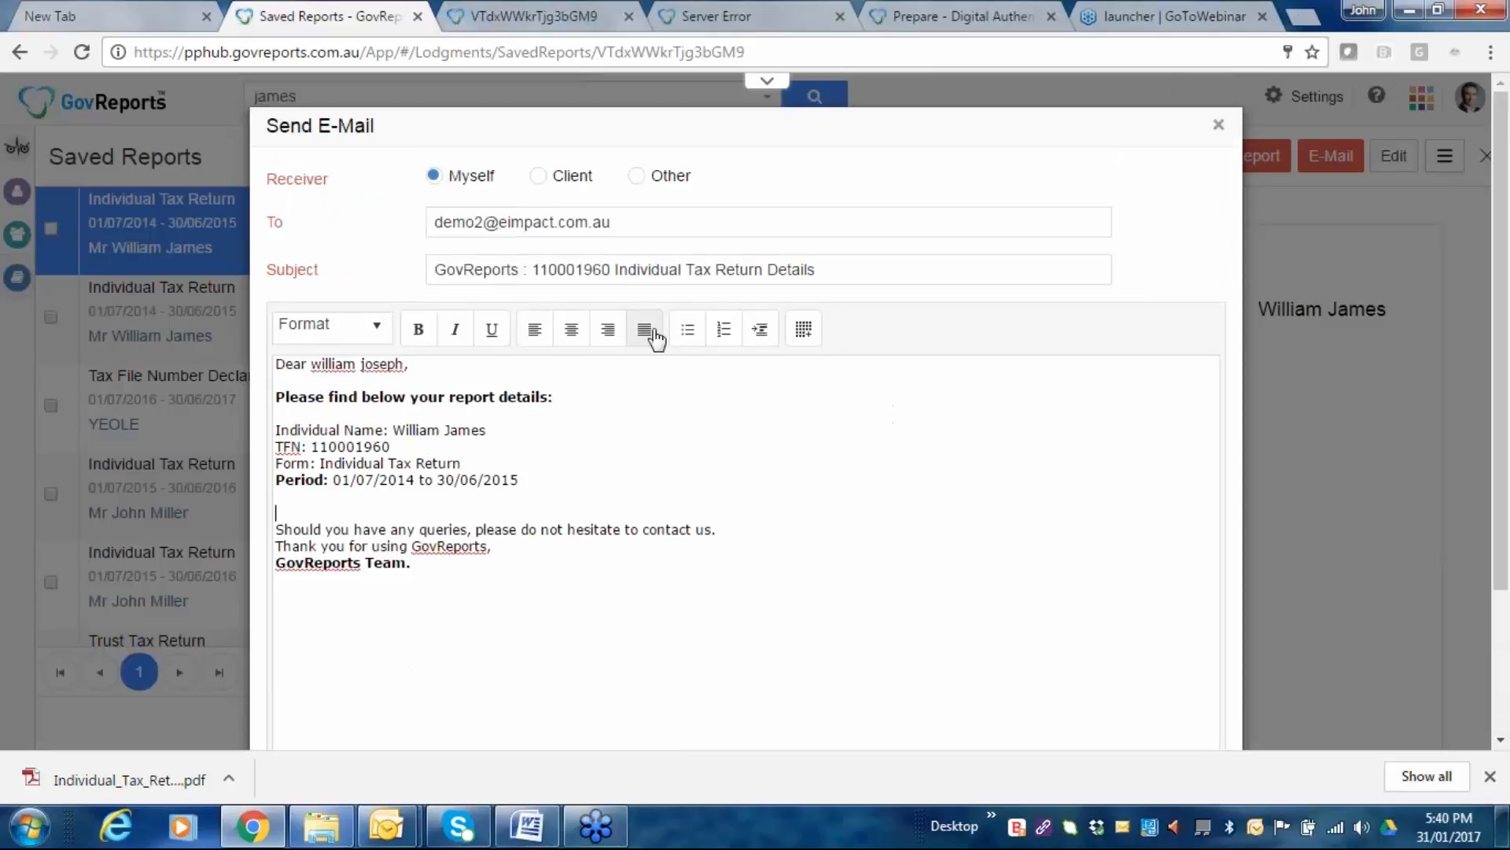
{"action": "left_click", "coordinate": [538, 176]}
{"action": "left_click", "coordinate": [636, 176]}
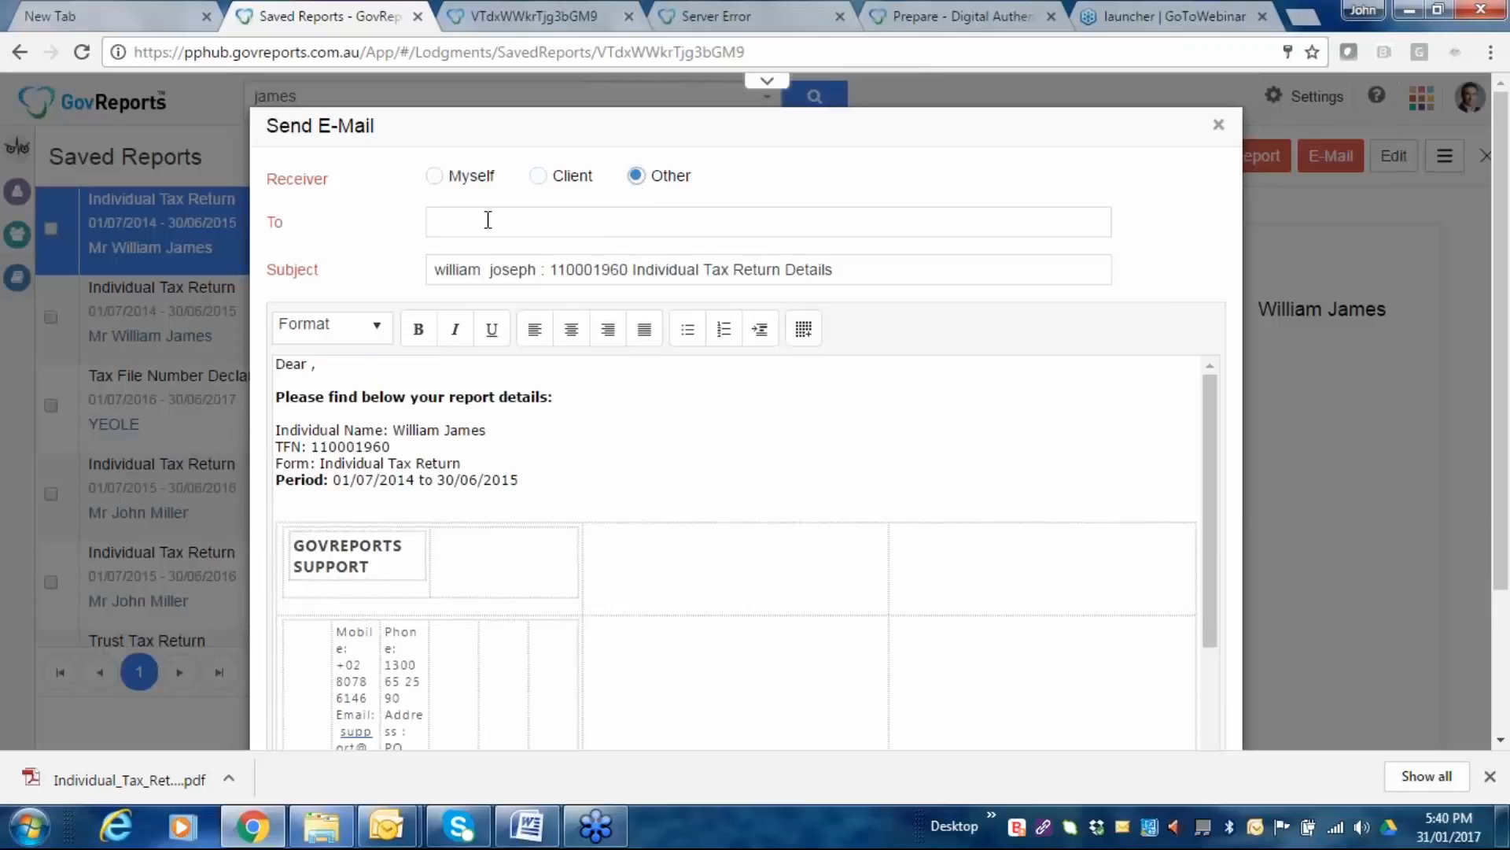
{"action": "scroll", "coordinate": [631, 416], "scroll_direction": "down", "scroll_amount": 5}
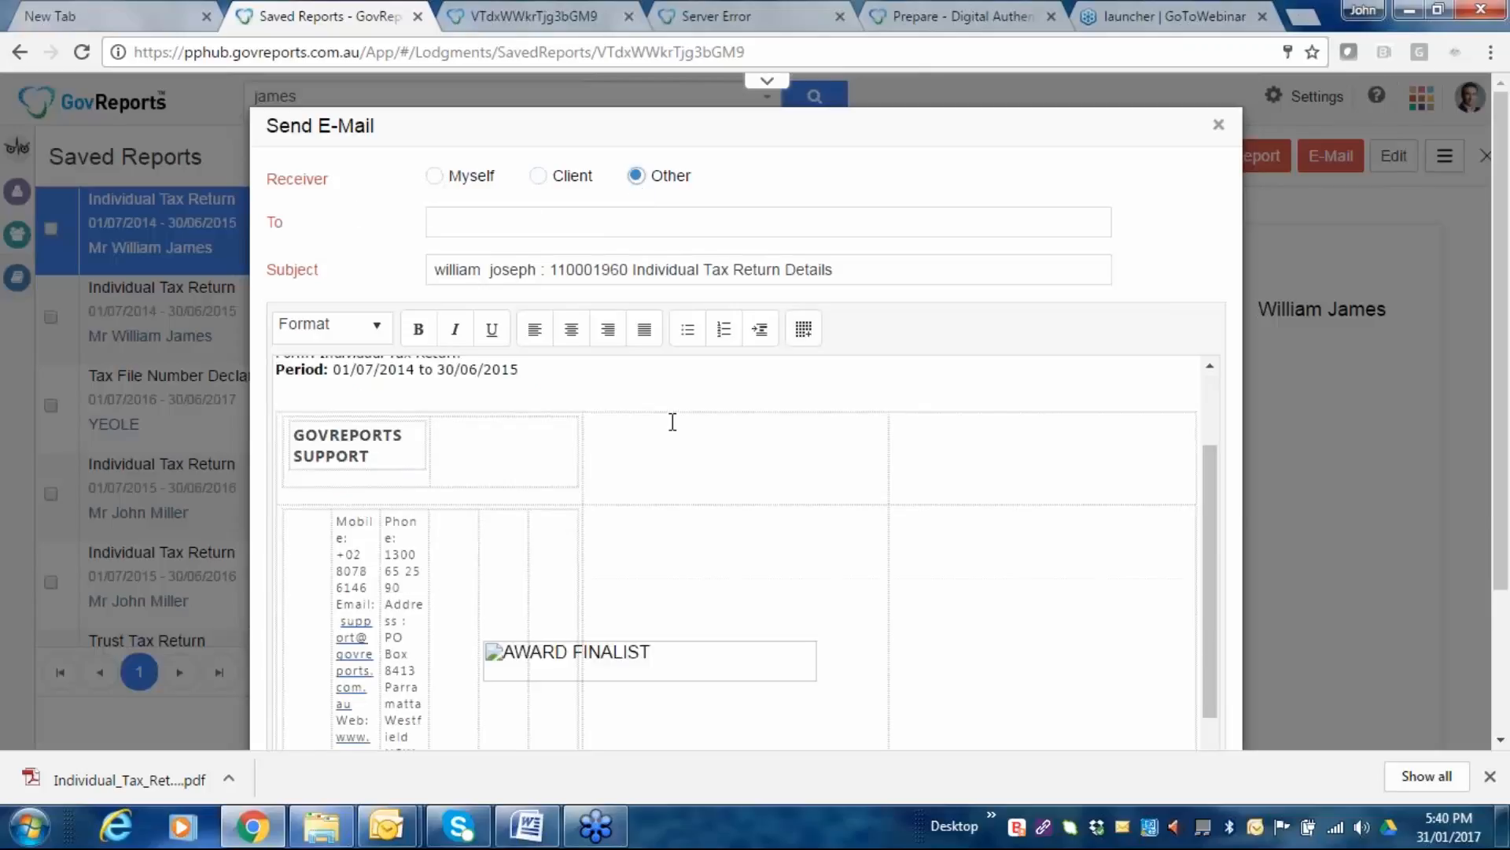
{"action": "scroll", "coordinate": [672, 422], "scroll_direction": "up", "scroll_amount": 5}
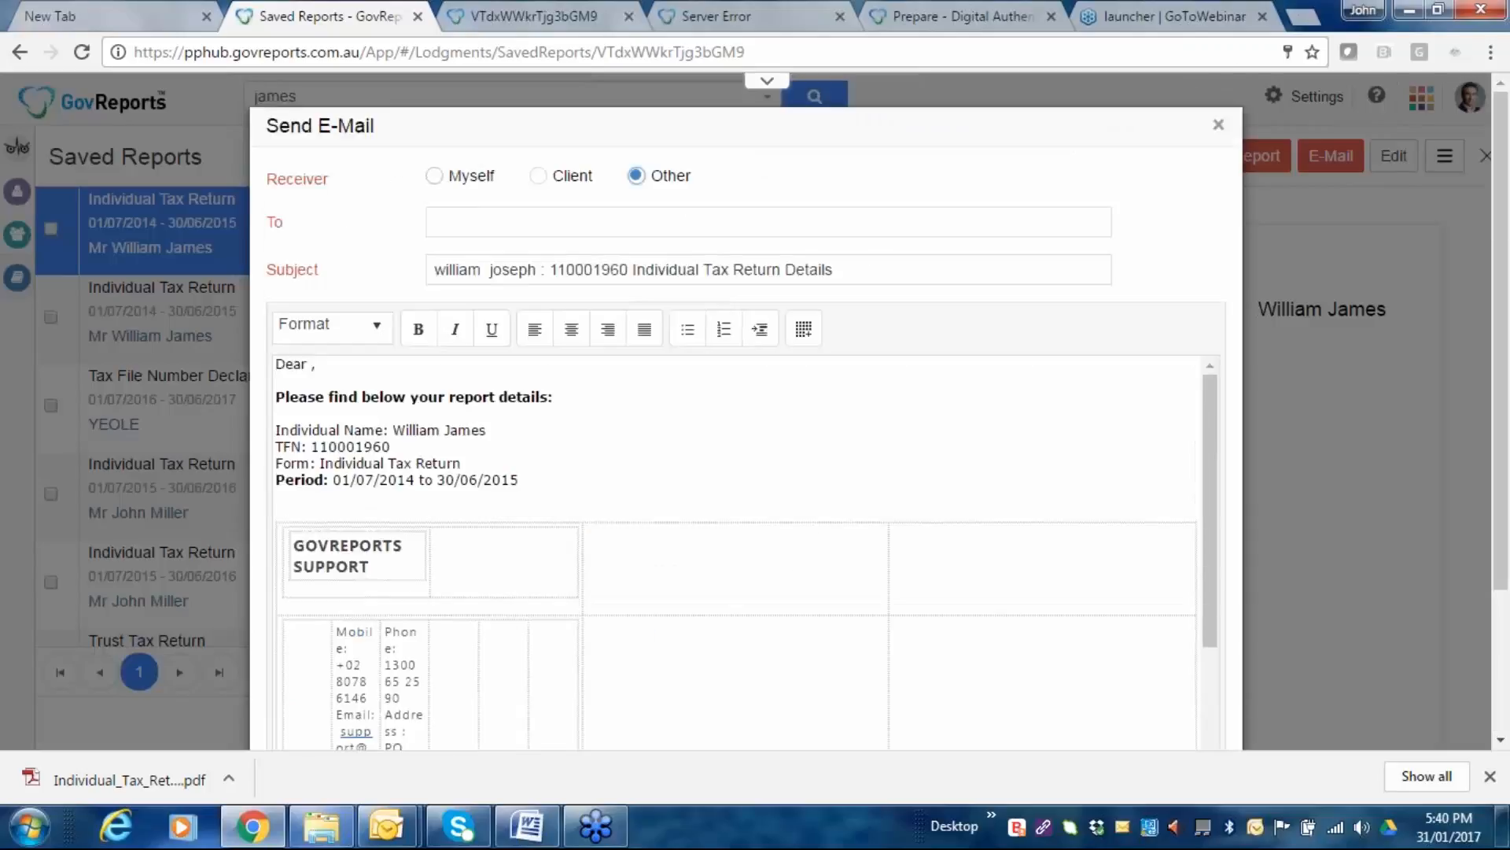
{"action": "left_click", "coordinate": [441, 175]}
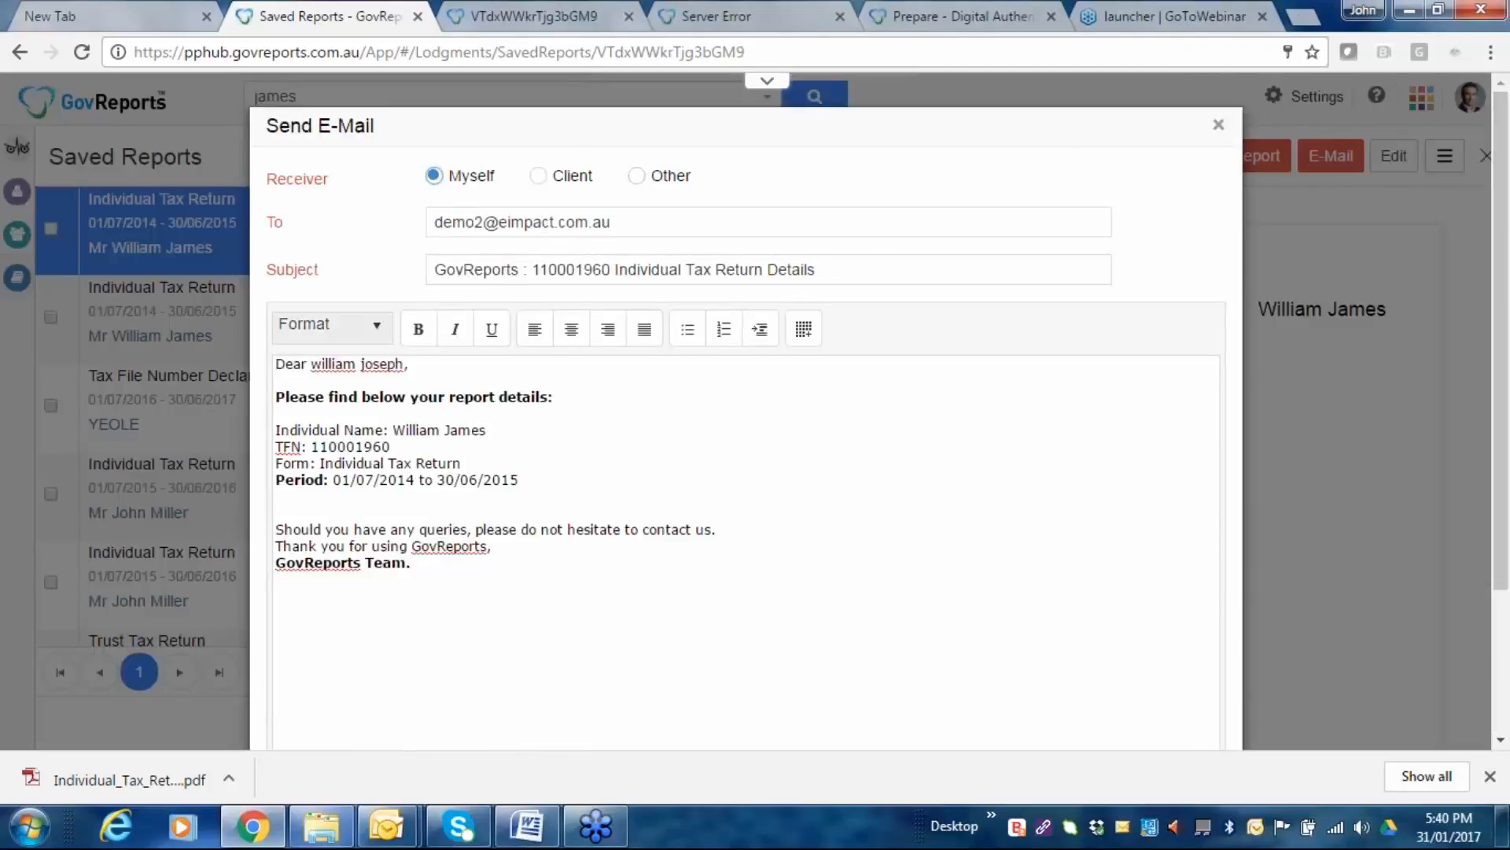
Send the Individual Tax Return Details email and check the result.
{"action": "scroll", "coordinate": [442, 457], "scroll_direction": "down", "scroll_amount": 2}
{"action": "scroll", "coordinate": [739, 344], "scroll_direction": "down", "scroll_amount": 1}
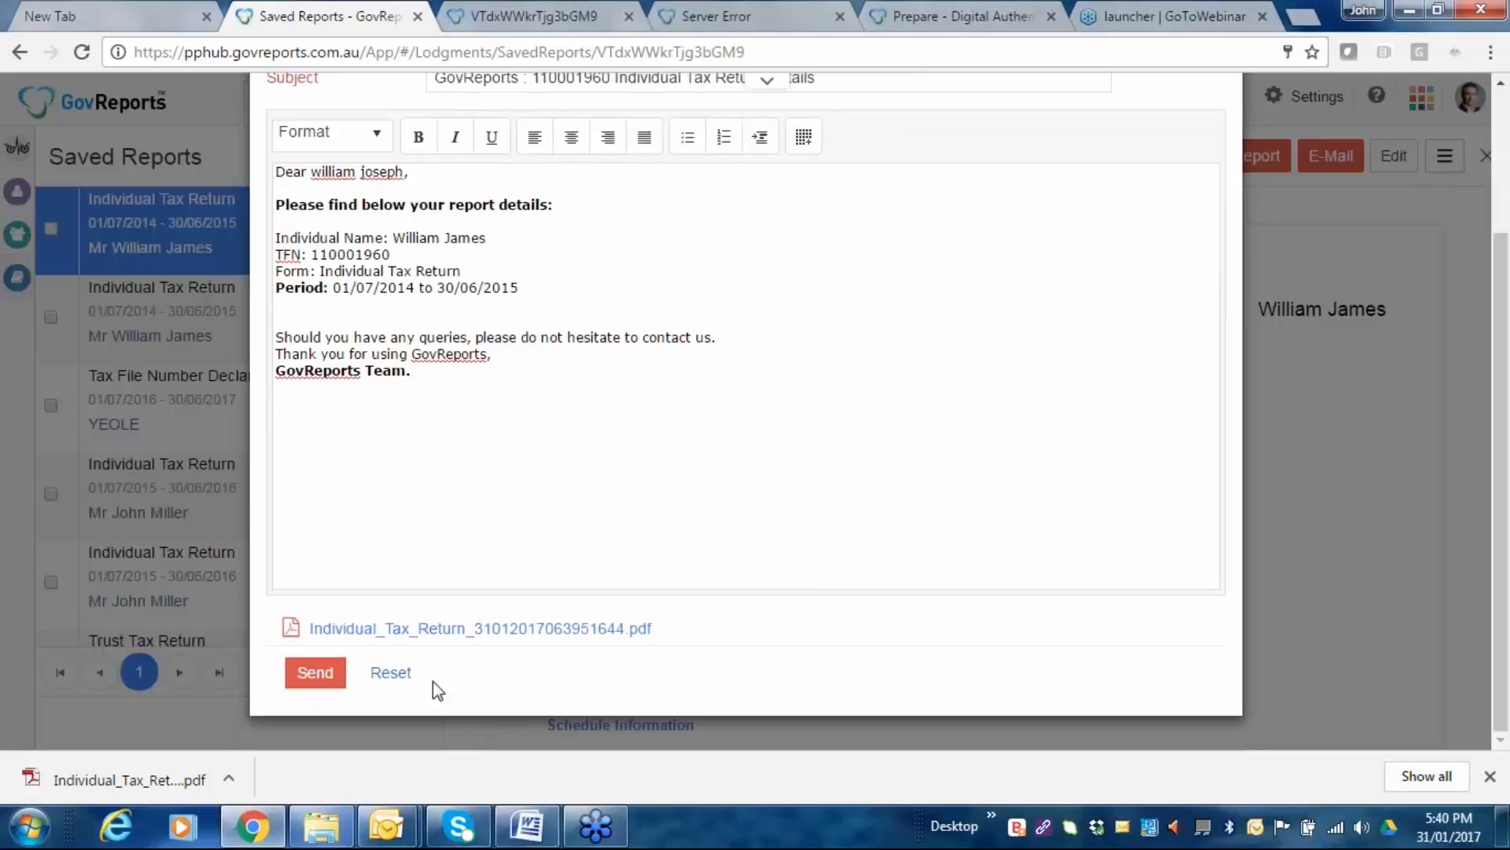
{"action": "scroll", "coordinate": [677, 280], "scroll_direction": "up", "scroll_amount": 3}
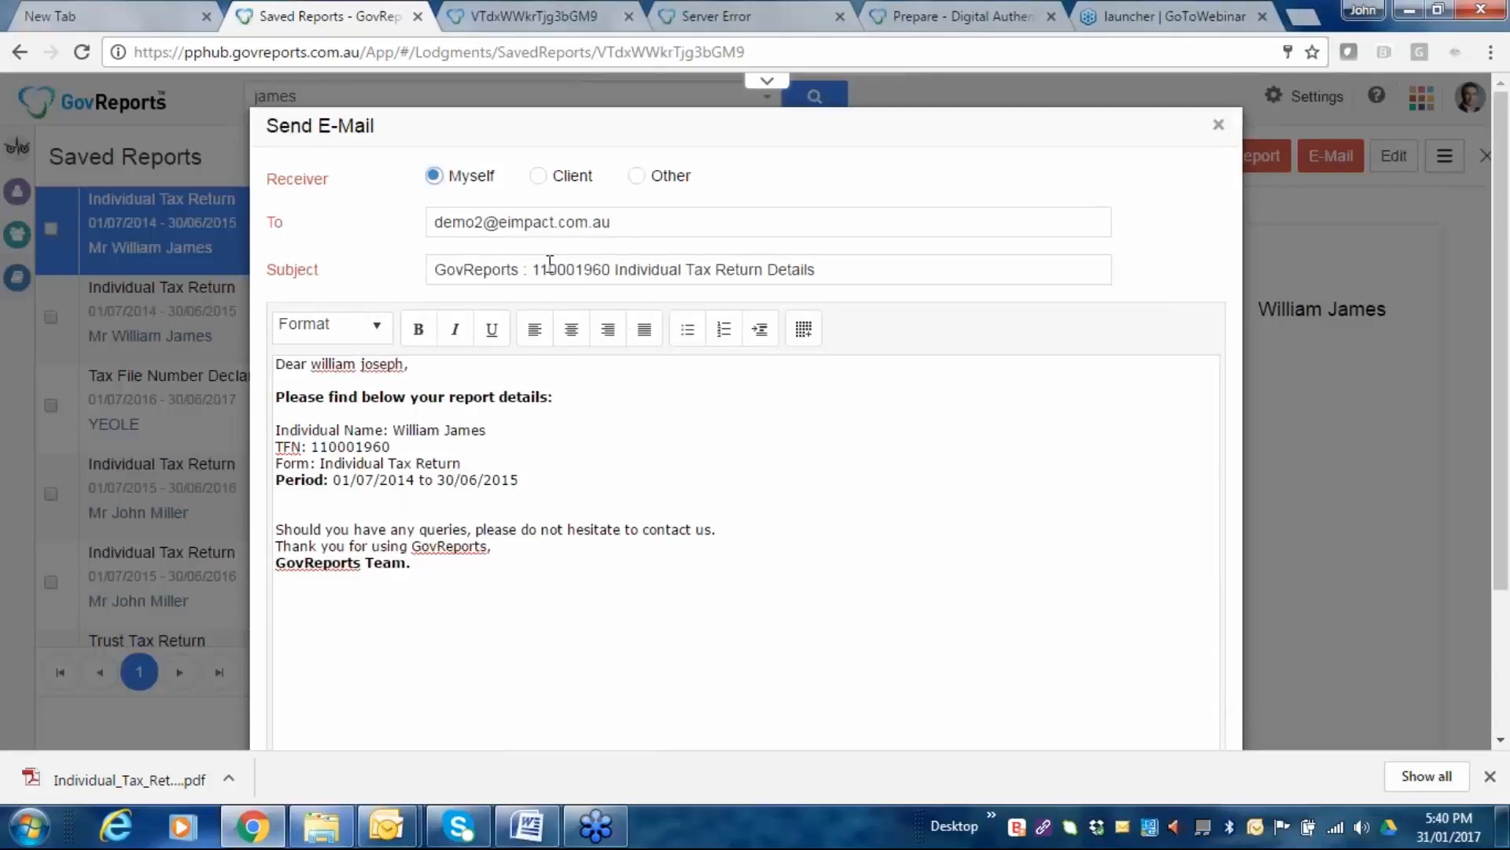
{"action": "scroll", "coordinate": [580, 530], "scroll_direction": "down", "scroll_amount": 3}
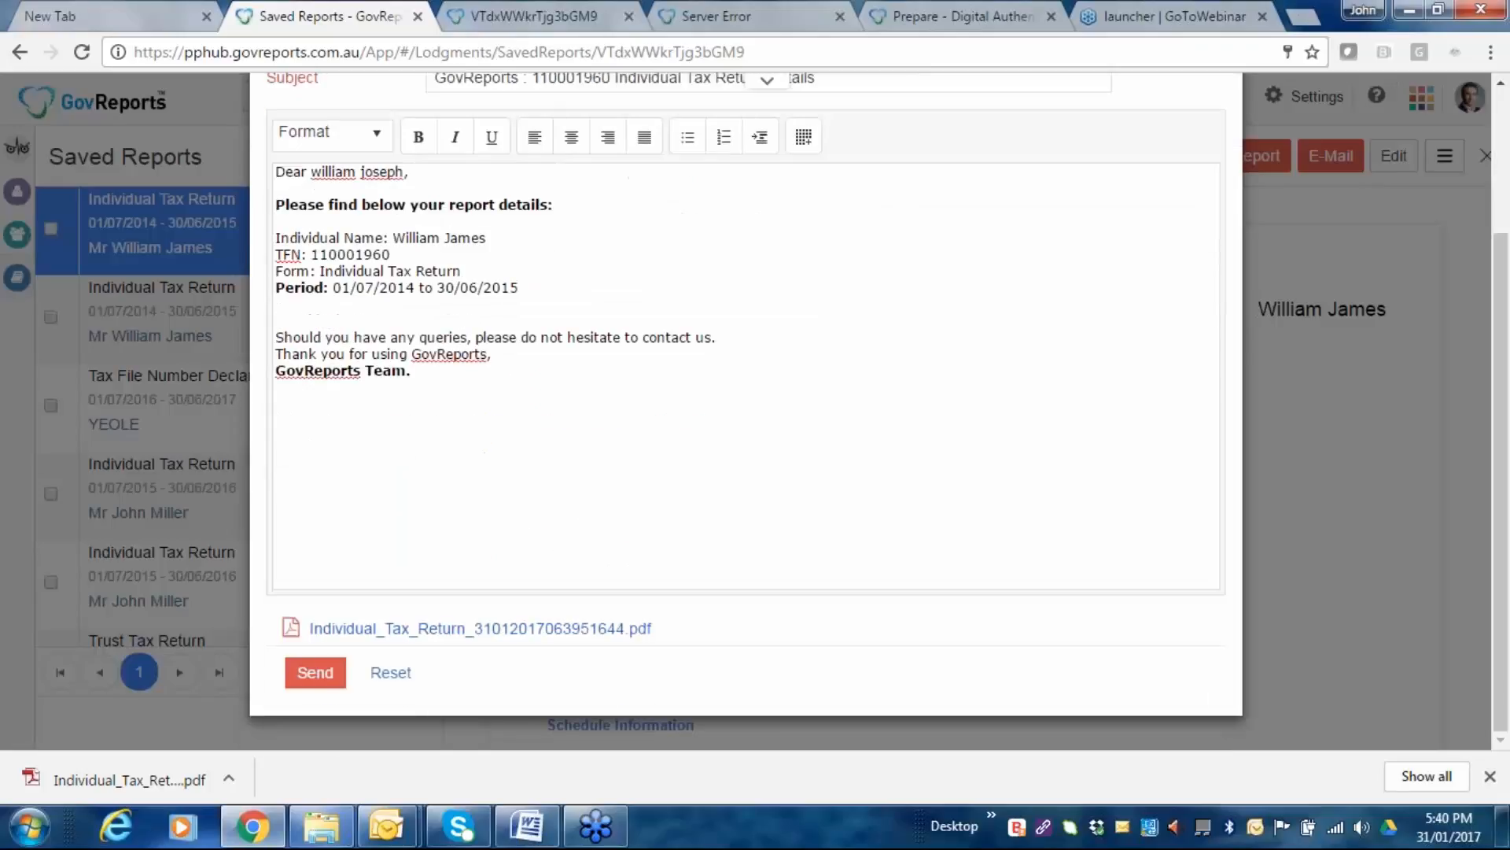
{"action": "left_click", "coordinate": [316, 675]}
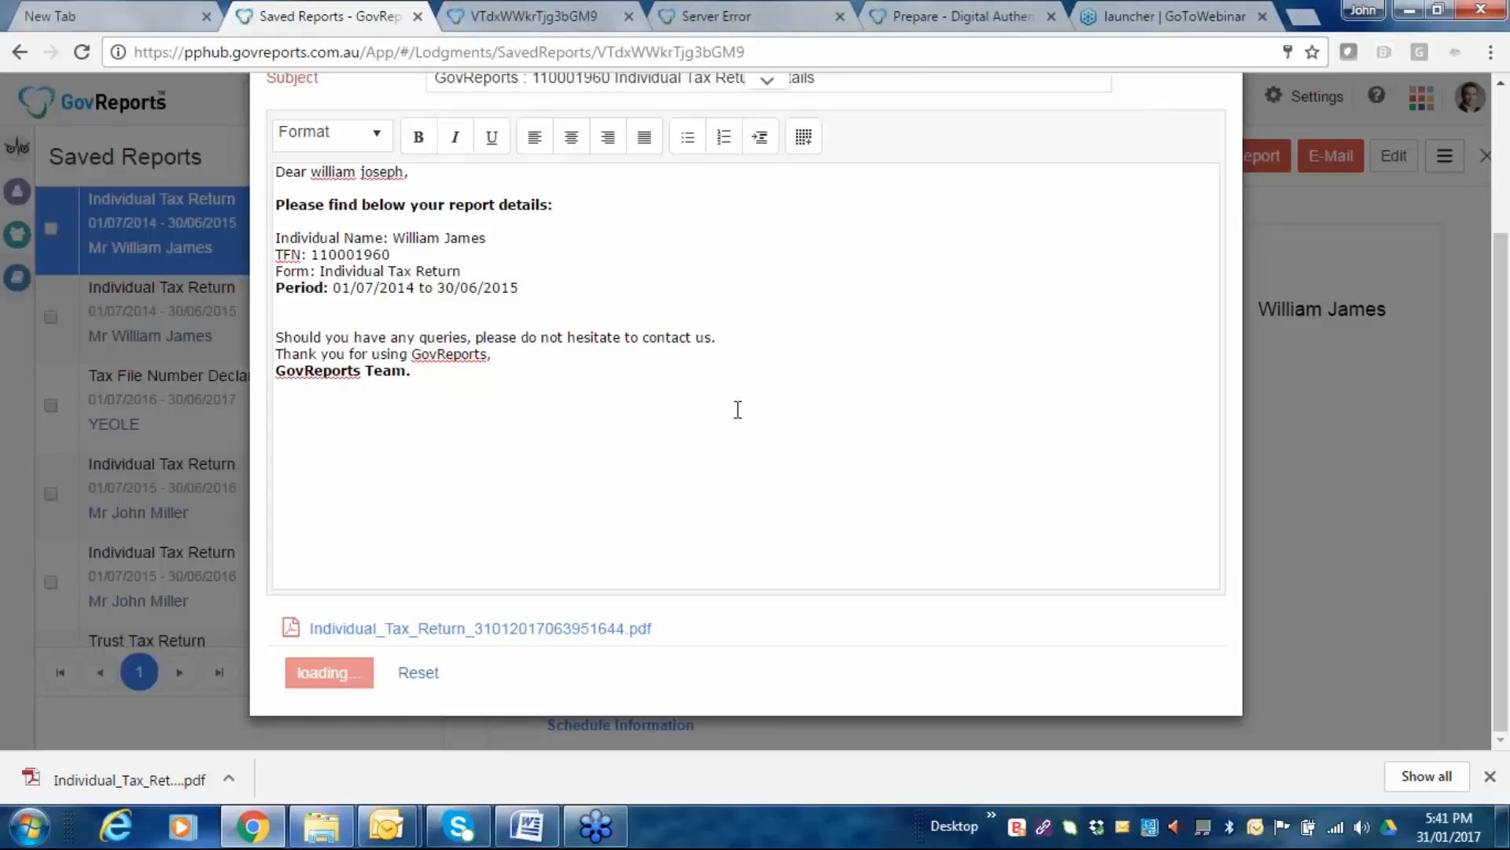
{"action": "scroll", "coordinate": [944, 389], "scroll_direction": "up", "scroll_amount": 3}
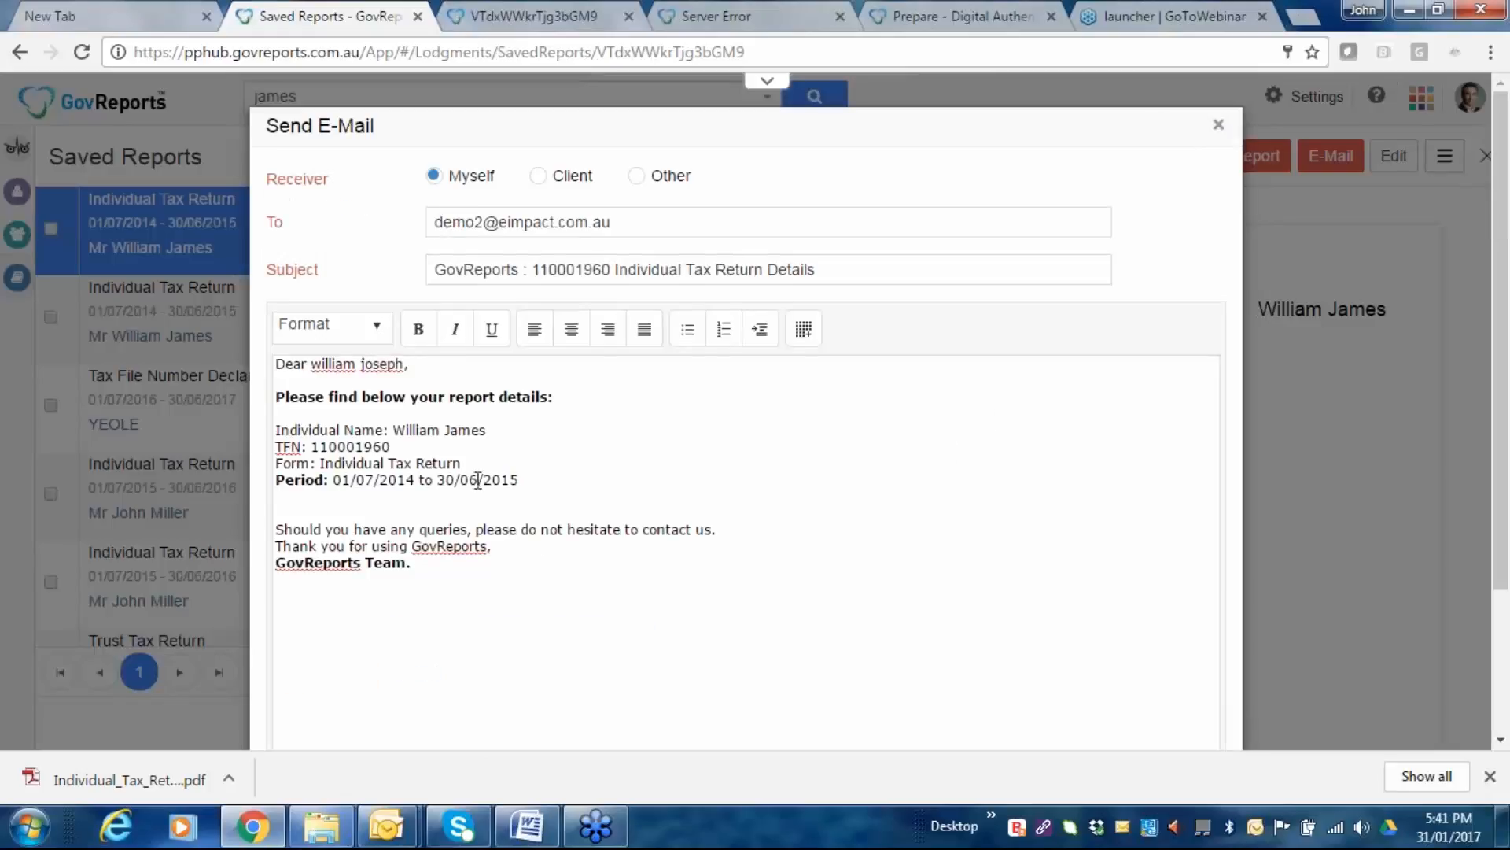
{"action": "scroll", "coordinate": [477, 480], "scroll_direction": "down", "scroll_amount": 2}
{"action": "scroll", "coordinate": [478, 480], "scroll_direction": "down", "scroll_amount": 1}
{"action": "scroll", "coordinate": [988, 321], "scroll_direction": "up", "scroll_amount": 3}
Close the email dialog, open Email Setting under More Settings, then return to the Dashboard.
{"action": "left_click", "coordinate": [1219, 125]}
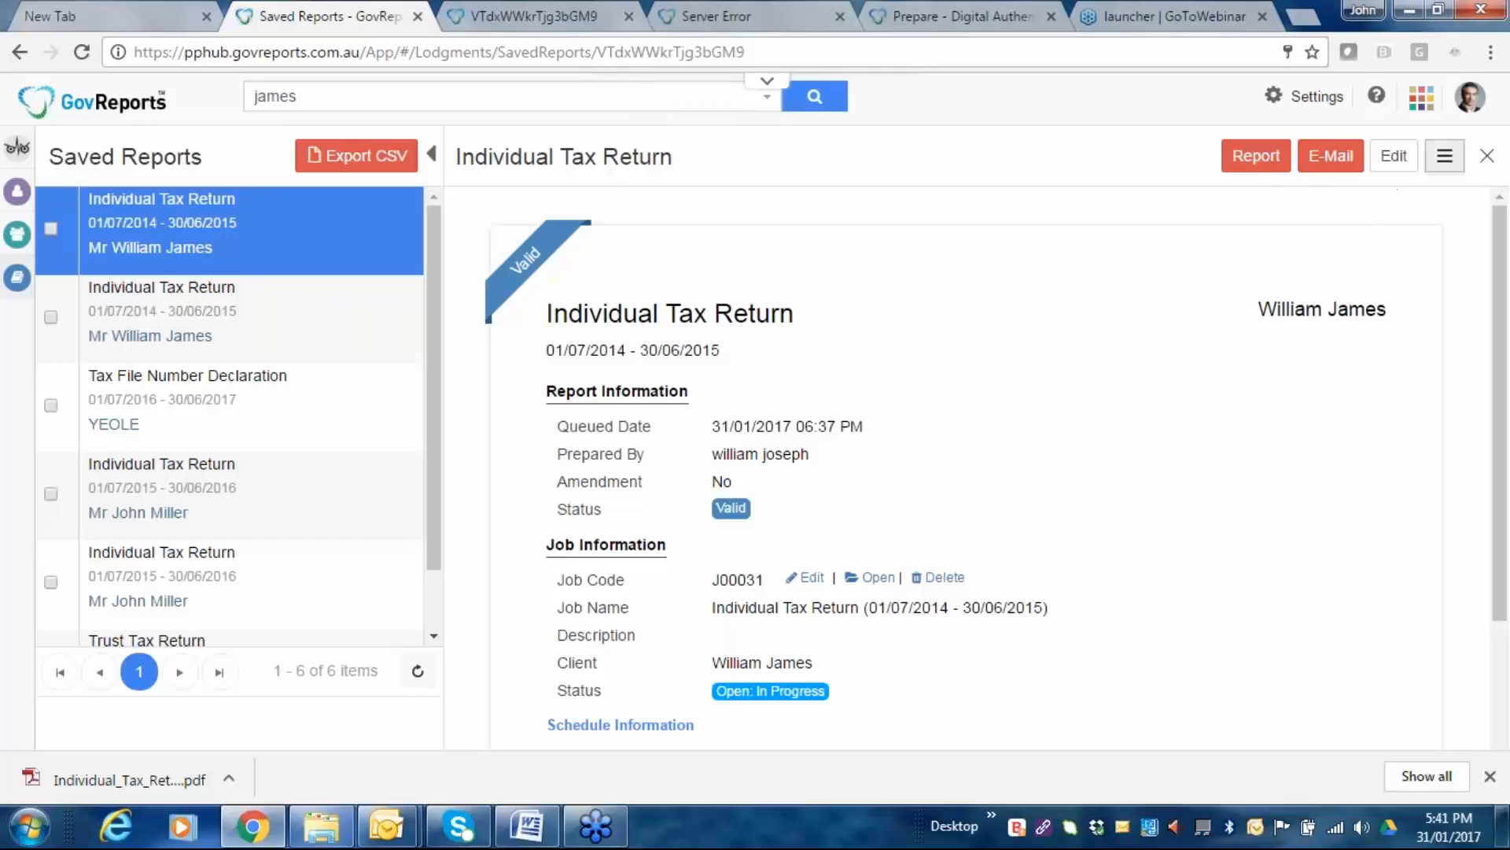
{"action": "left_click", "coordinate": [1305, 103]}
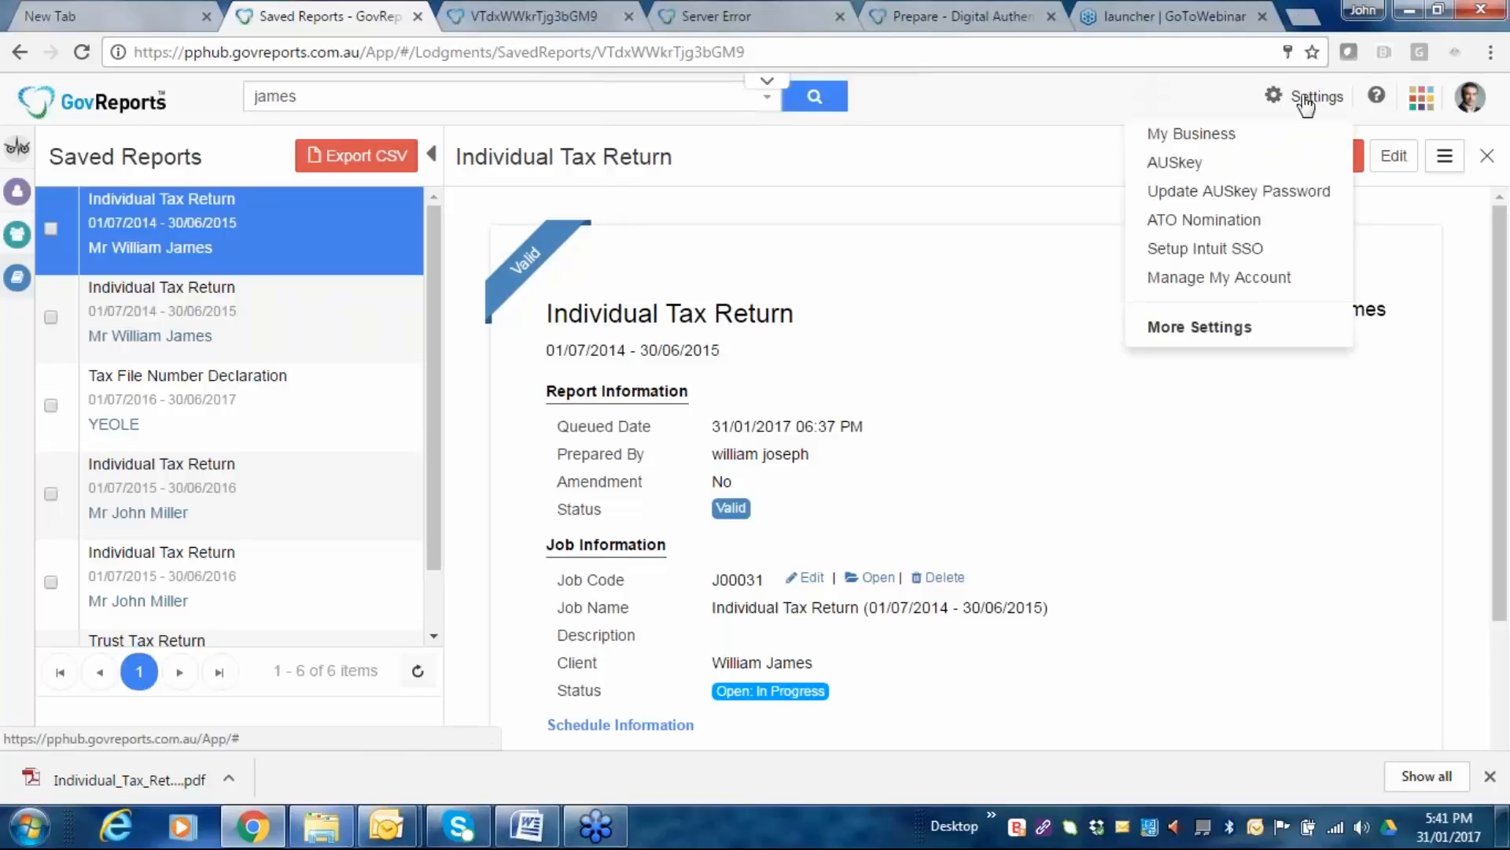
{"action": "left_click", "coordinate": [1170, 336]}
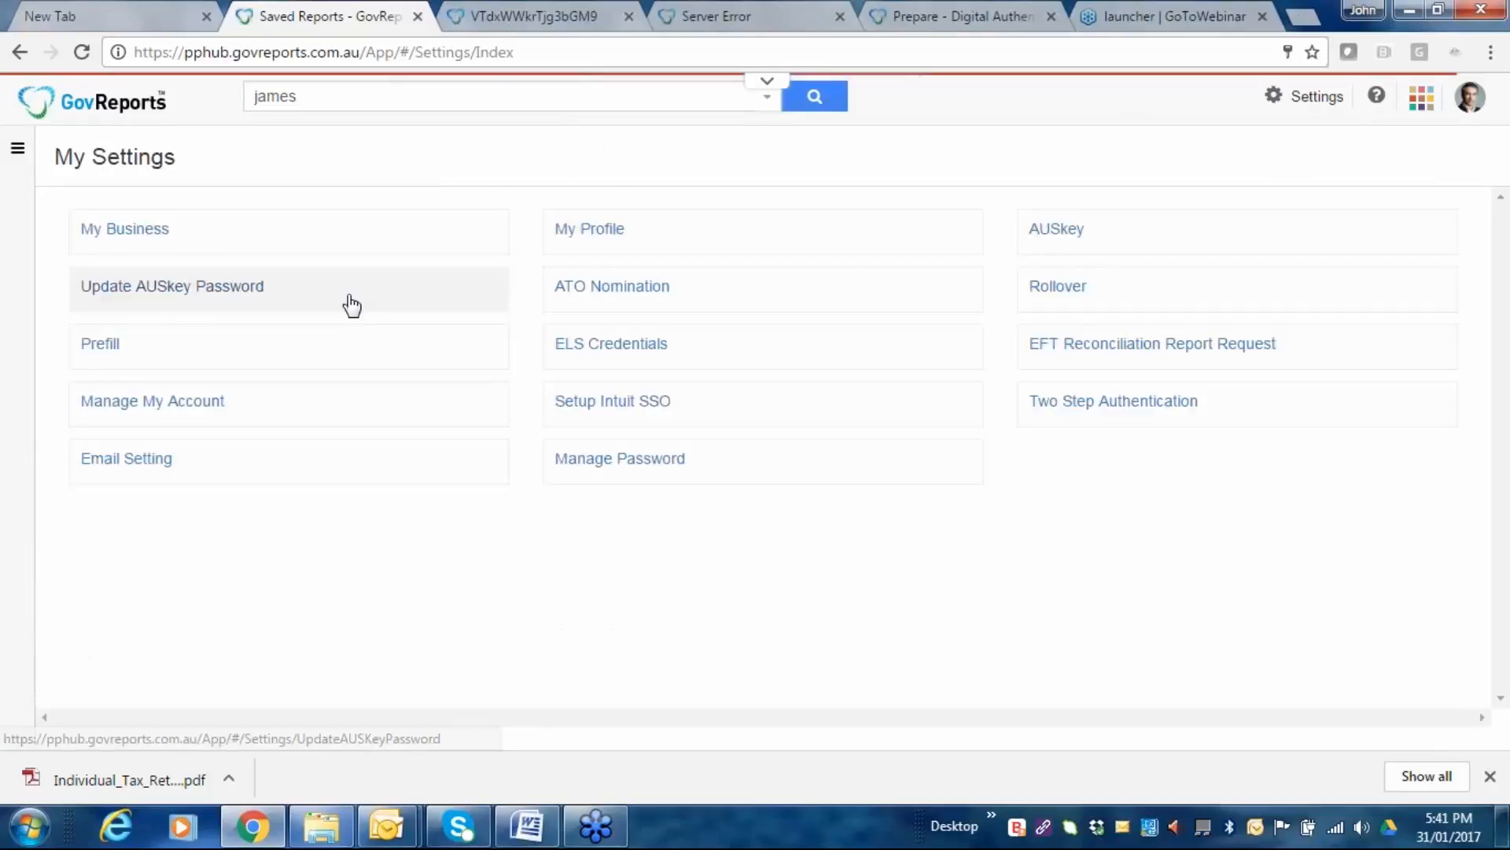
{"action": "left_click", "coordinate": [145, 461]}
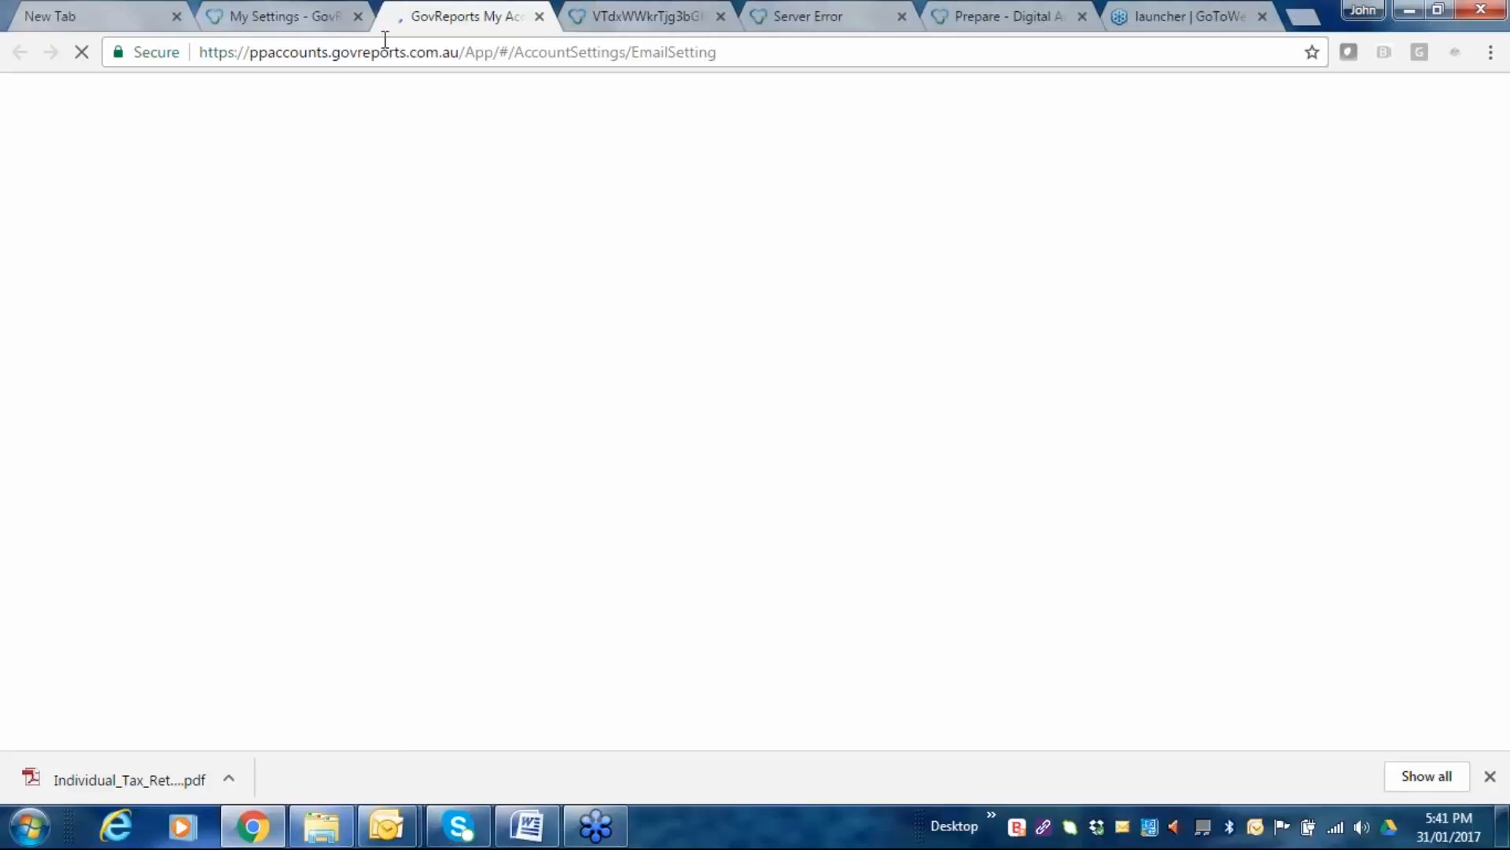
{"action": "left_click", "coordinate": [294, 21]}
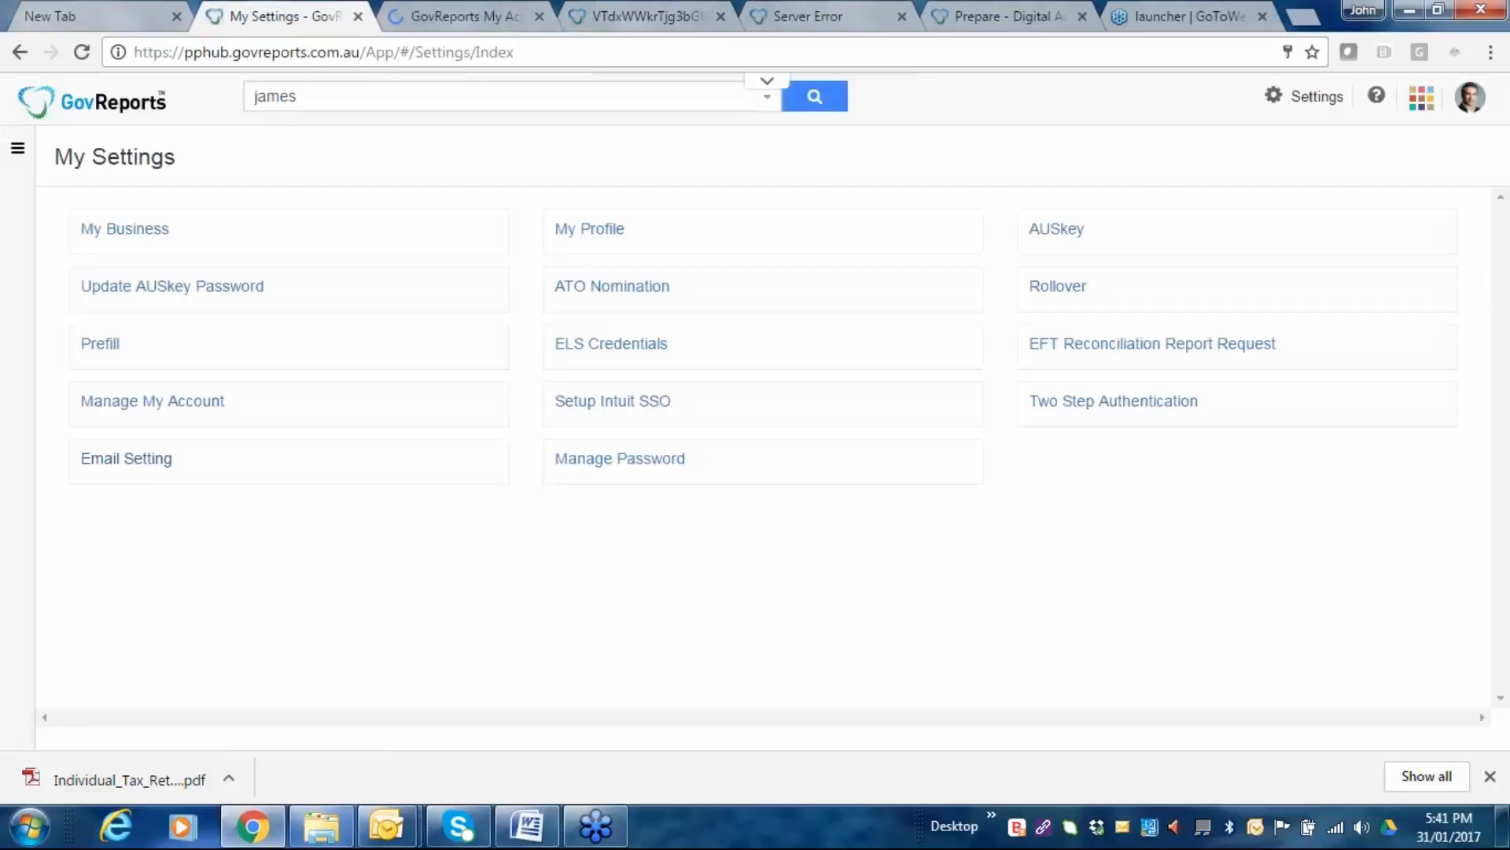
{"action": "left_click", "coordinate": [40, 107]}
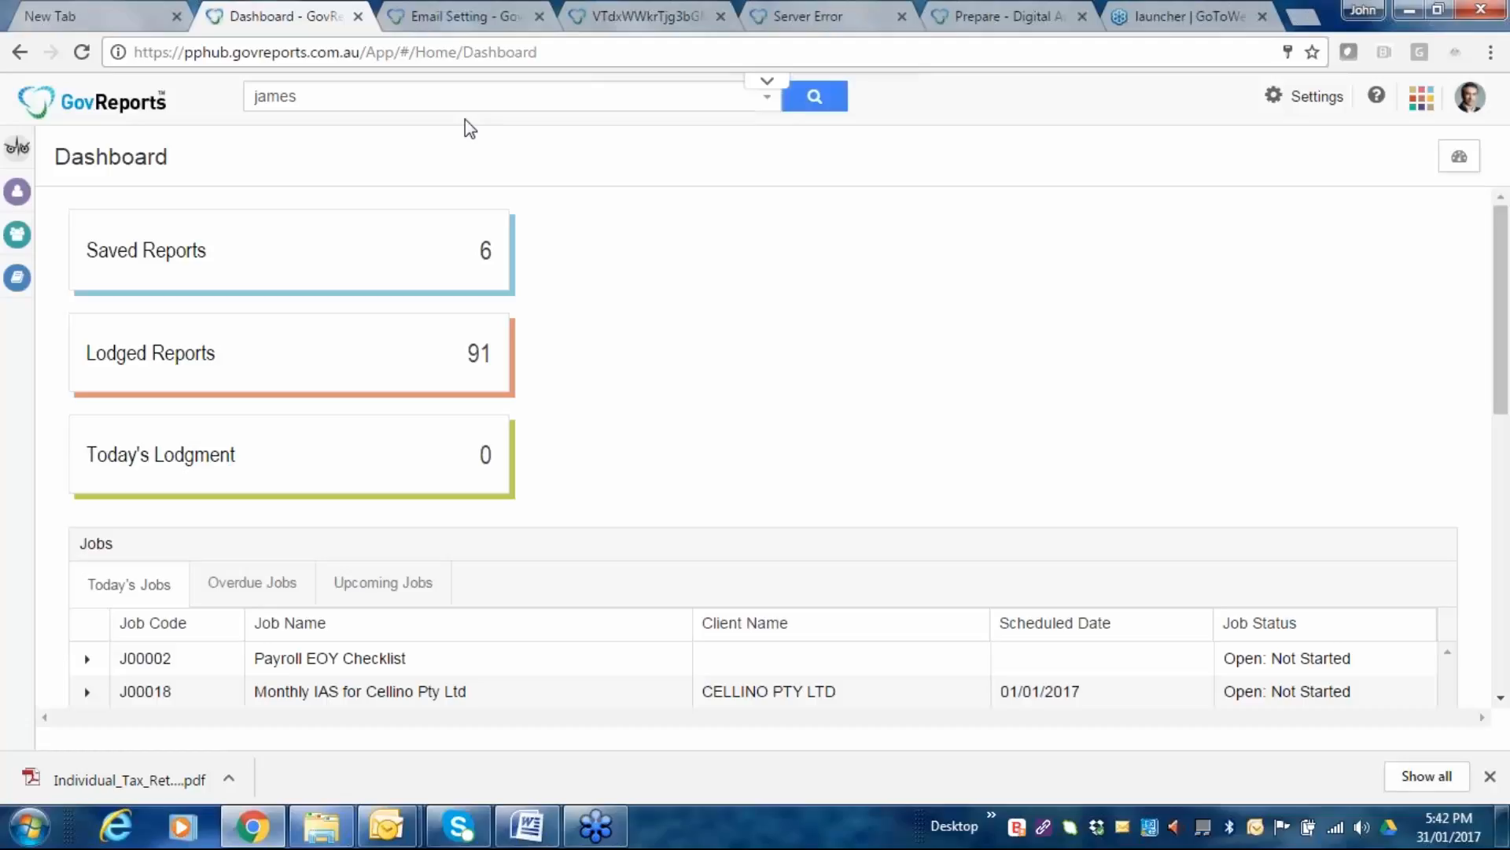
Open the Email Log and find the Individual Tax Return Details email marked Sent among 37 entries.
{"action": "left_click", "coordinate": [448, 17]}
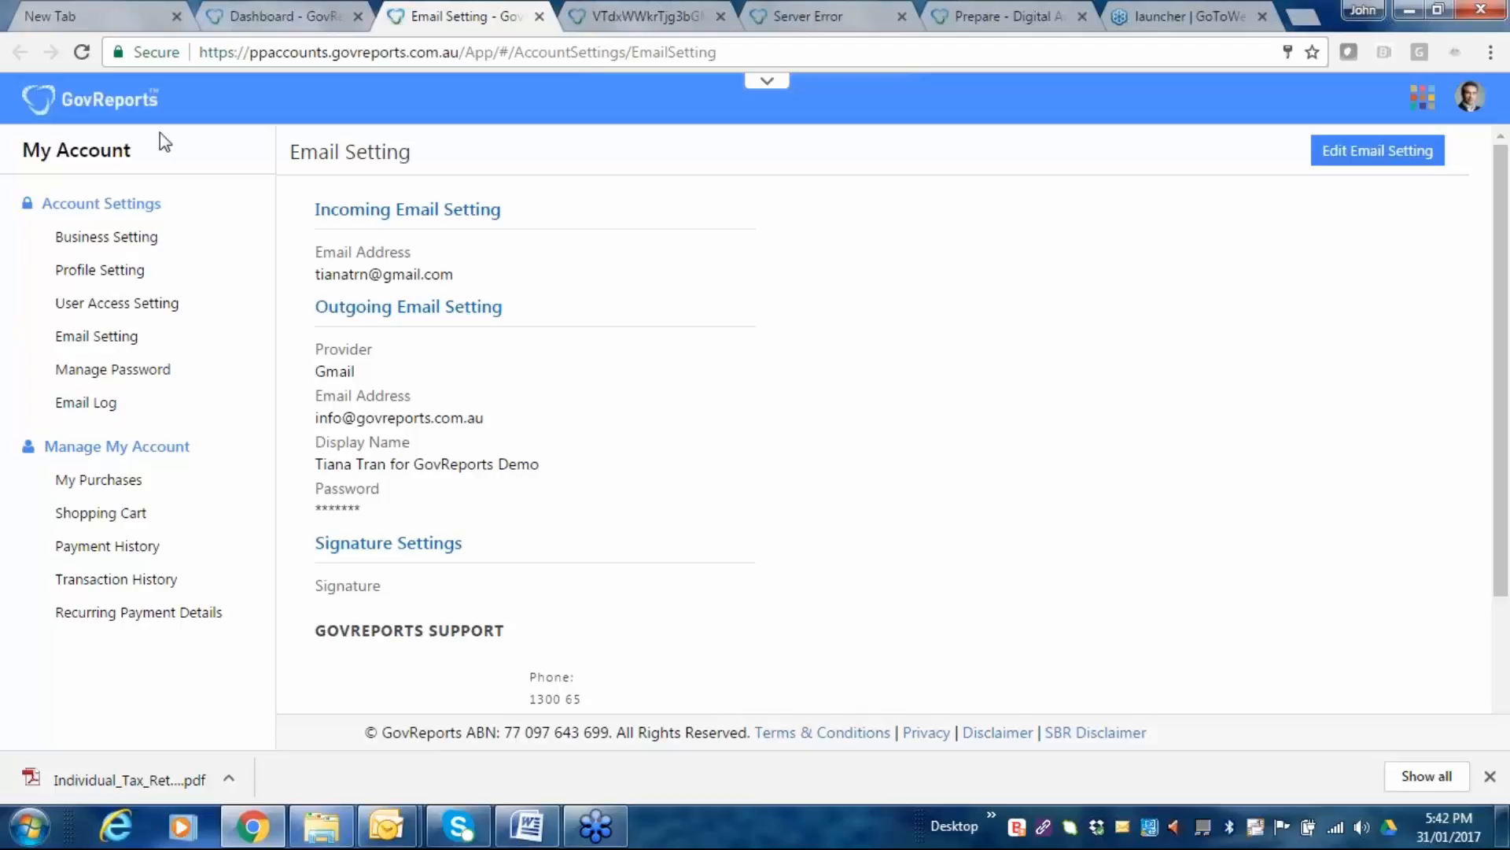
{"action": "left_click", "coordinate": [88, 408]}
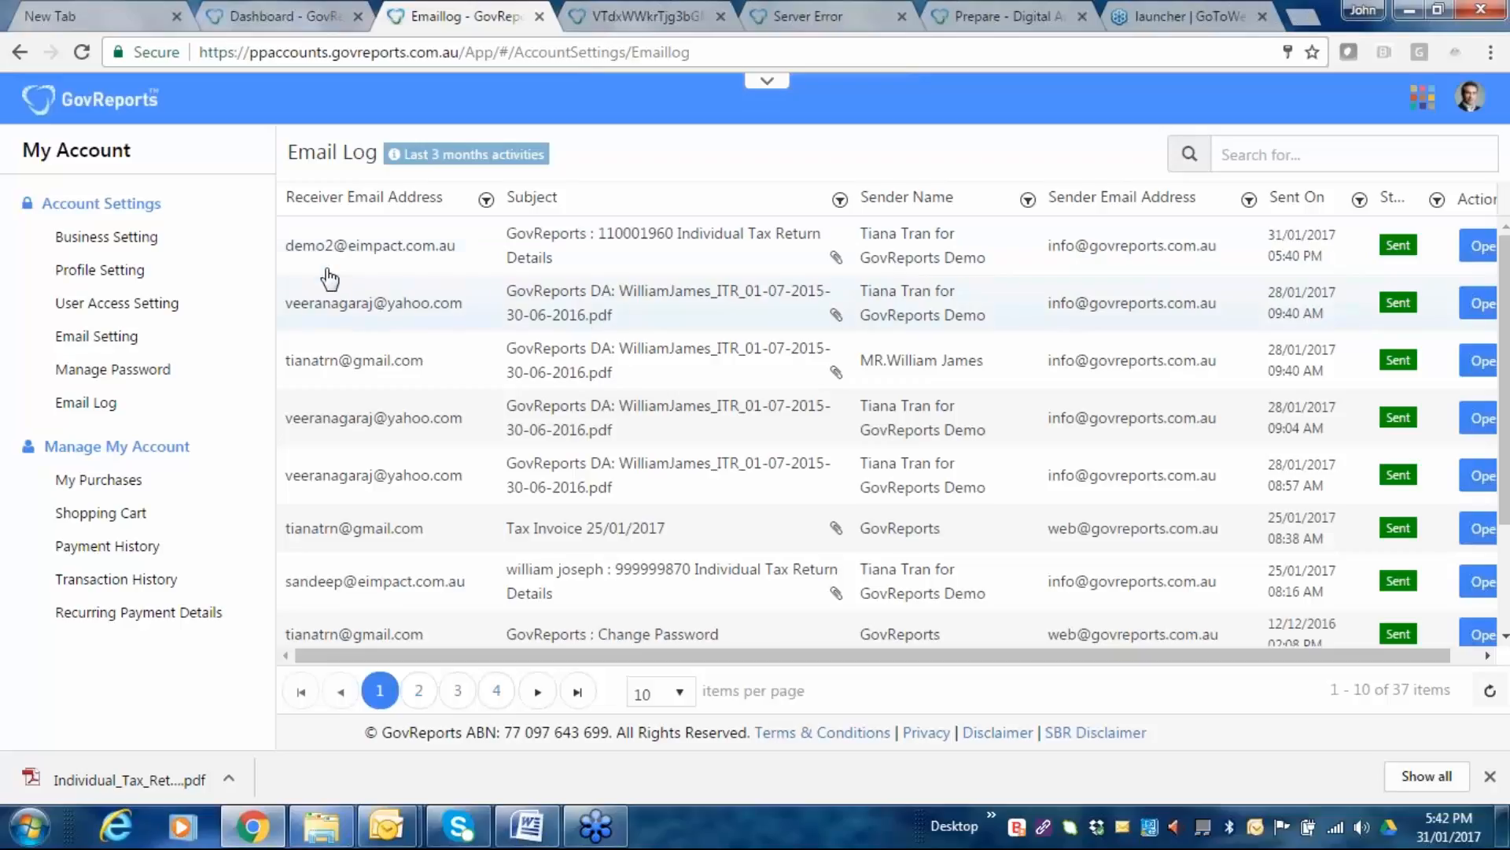
{"action": "scroll", "coordinate": [378, 346], "scroll_direction": "down", "scroll_amount": 2}
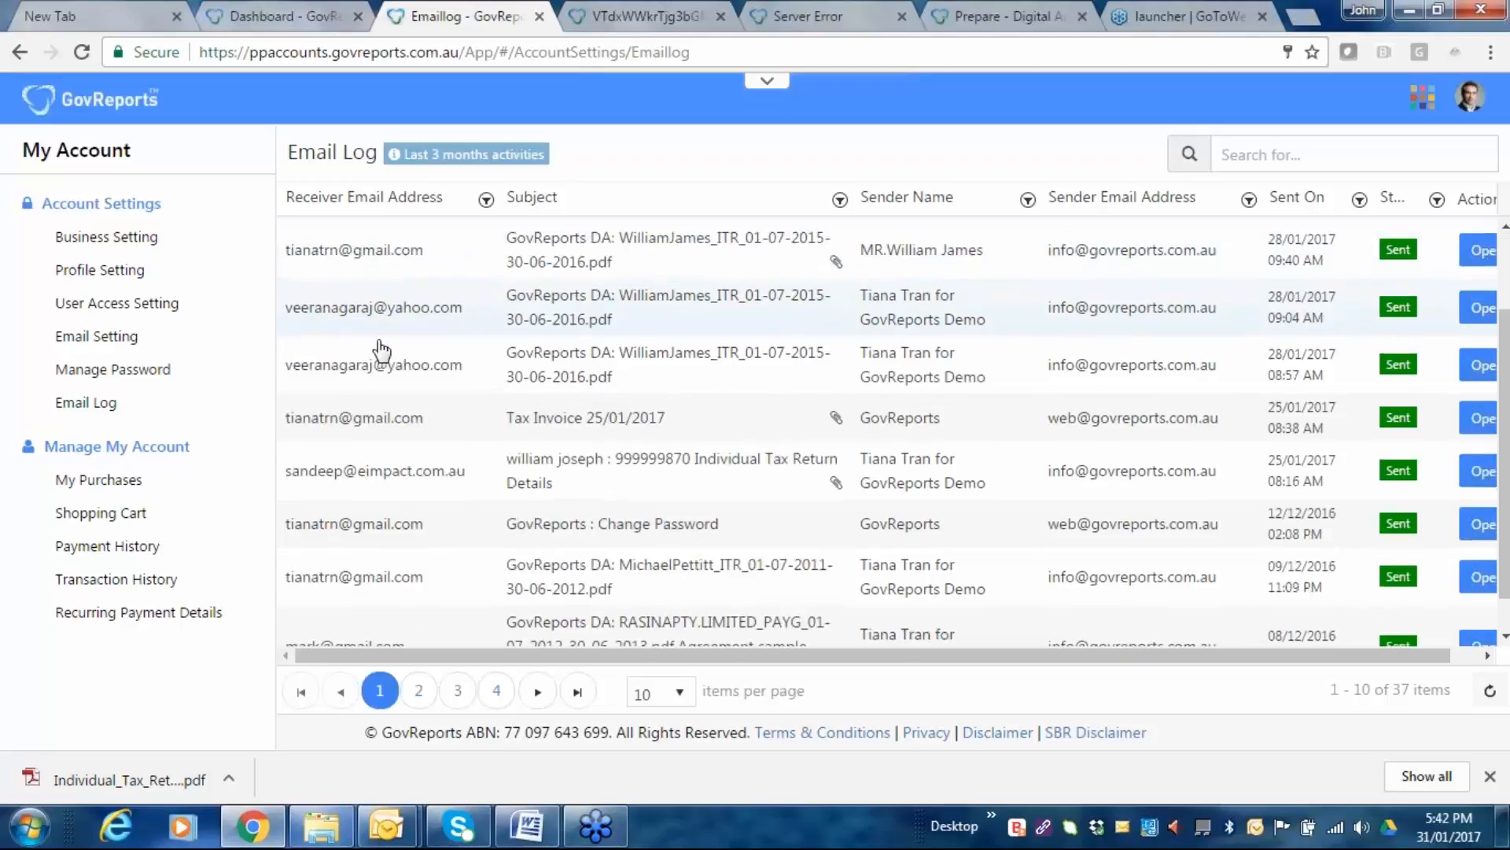
{"action": "scroll", "coordinate": [381, 350], "scroll_direction": "up", "scroll_amount": 2}
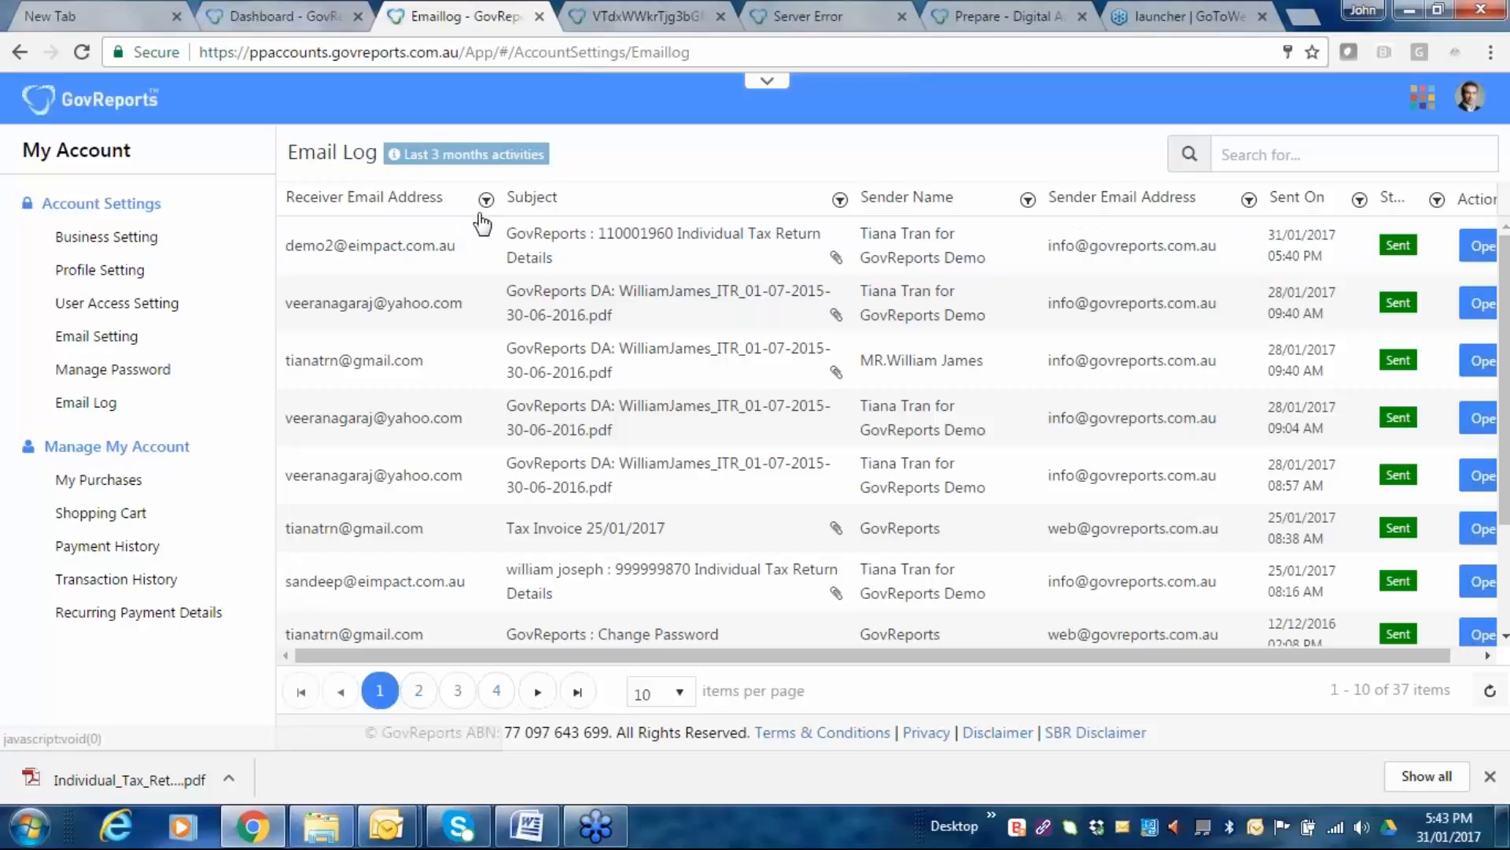
{"action": "scroll", "coordinate": [622, 358], "scroll_direction": "down", "scroll_amount": 2}
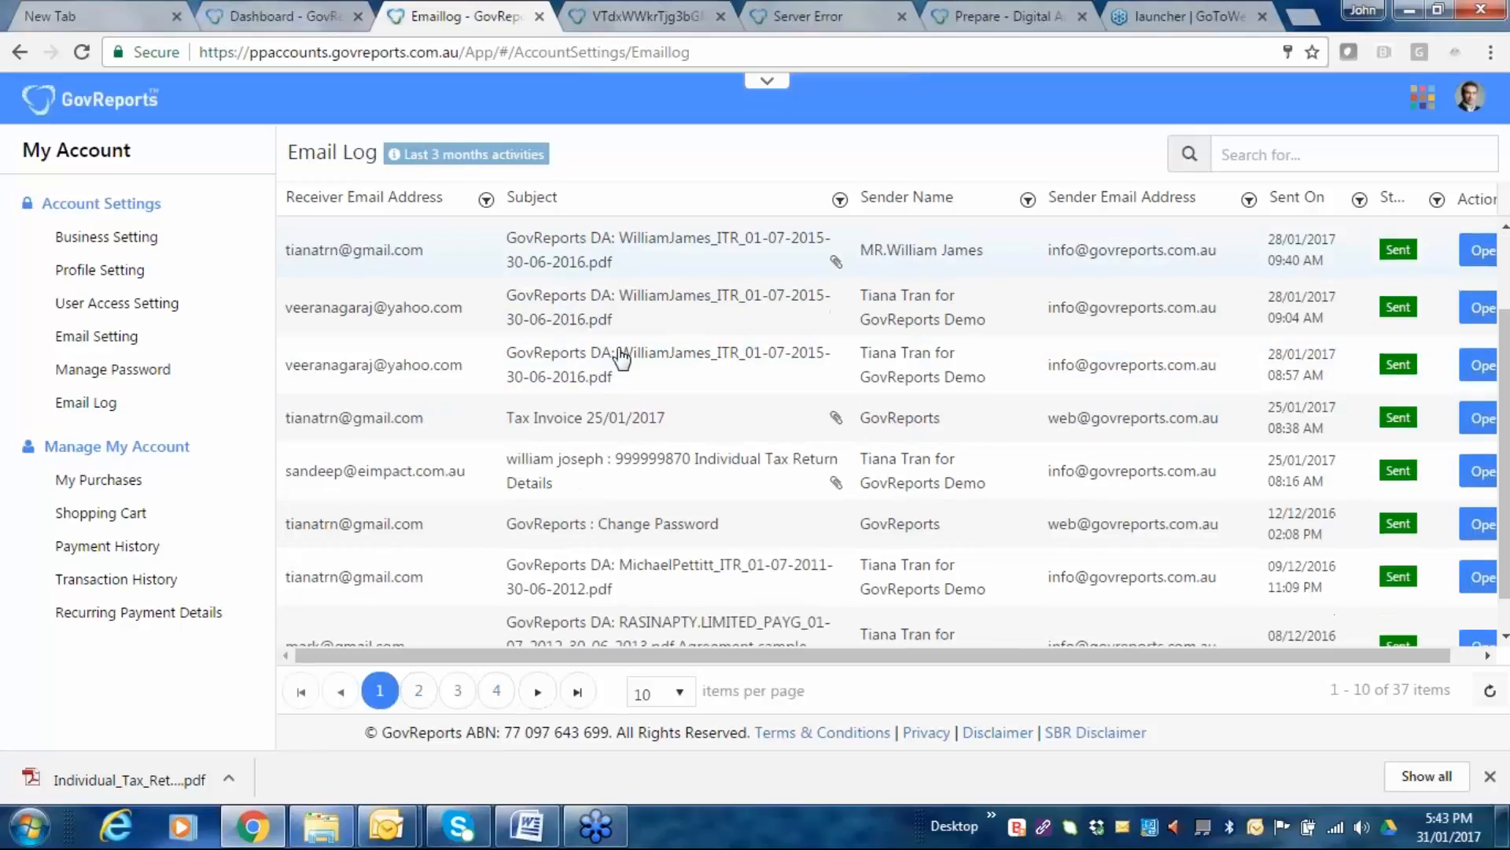
{"action": "scroll", "coordinate": [621, 358], "scroll_direction": "down", "scroll_amount": 1}
{"action": "scroll", "coordinate": [621, 358], "scroll_direction": "up", "scroll_amount": 3}
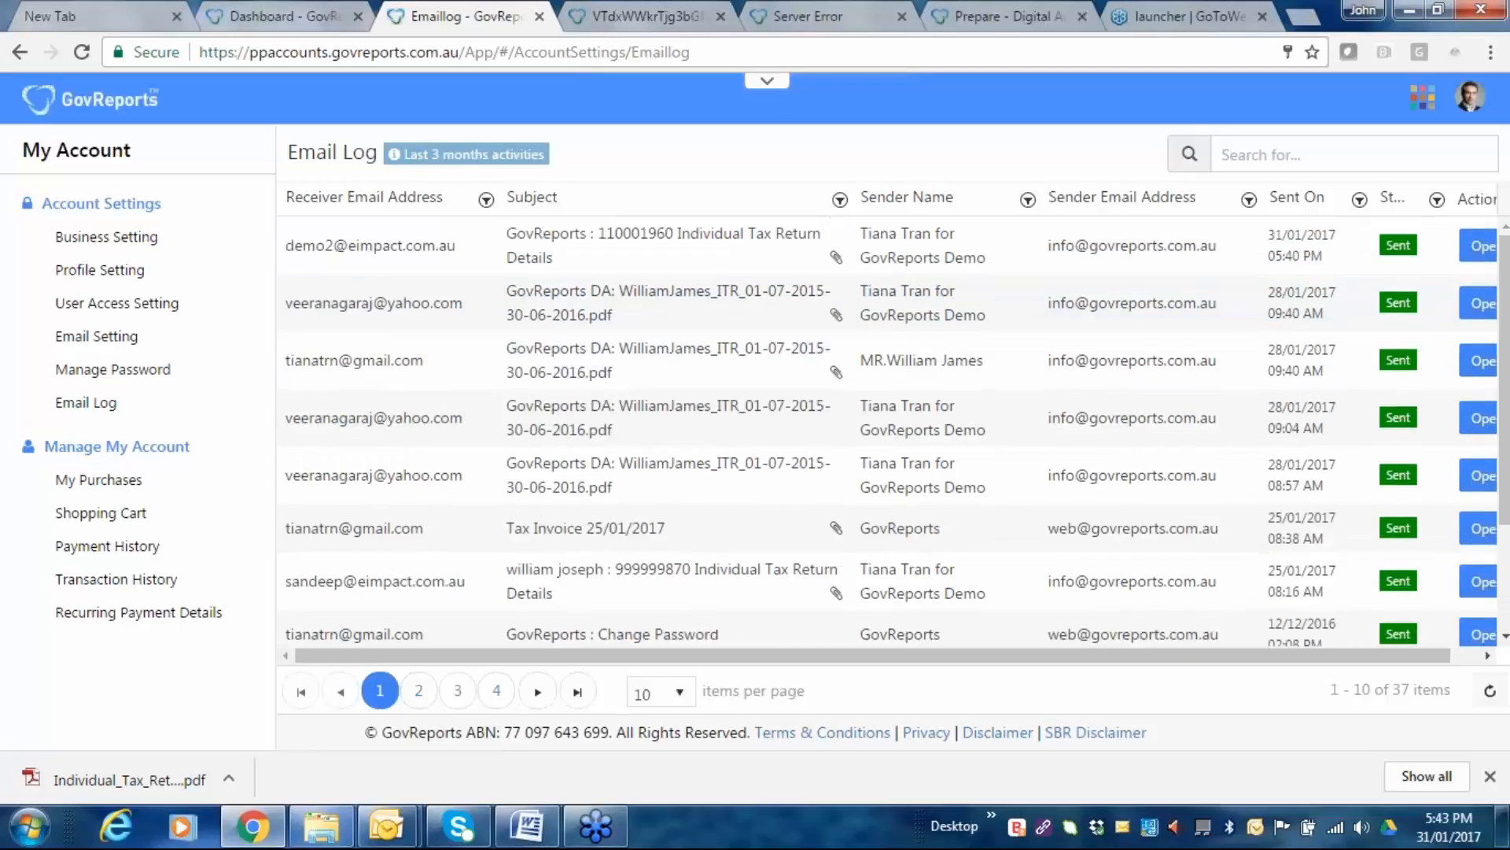
Switch to the Dashboard, open My Clients from the sidebar, and search clients by the client's name.
{"action": "left_click", "coordinate": [275, 19]}
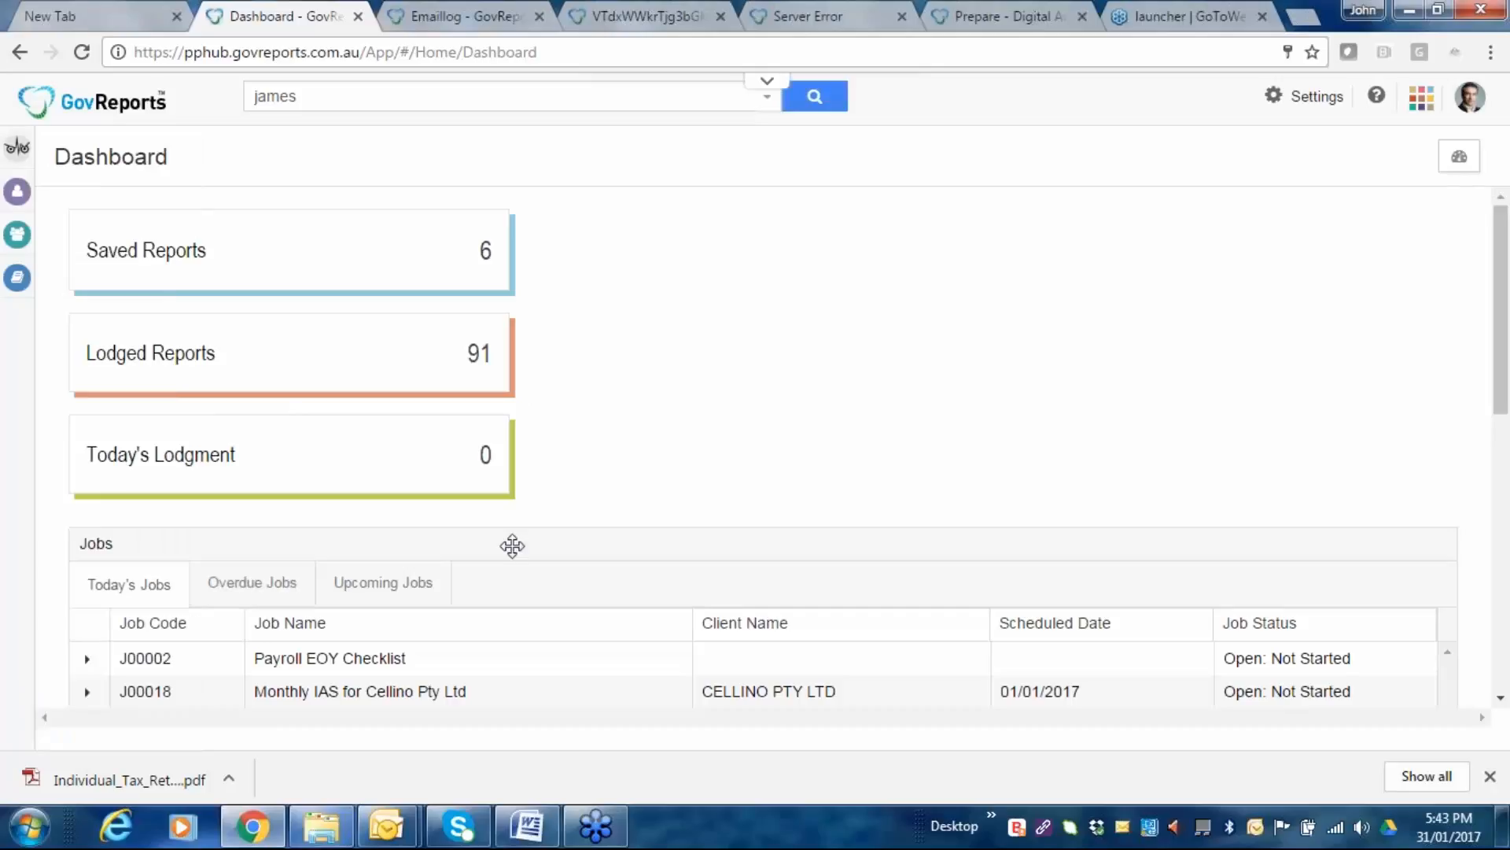
{"action": "mouse_move", "coordinate": [461, 828]}
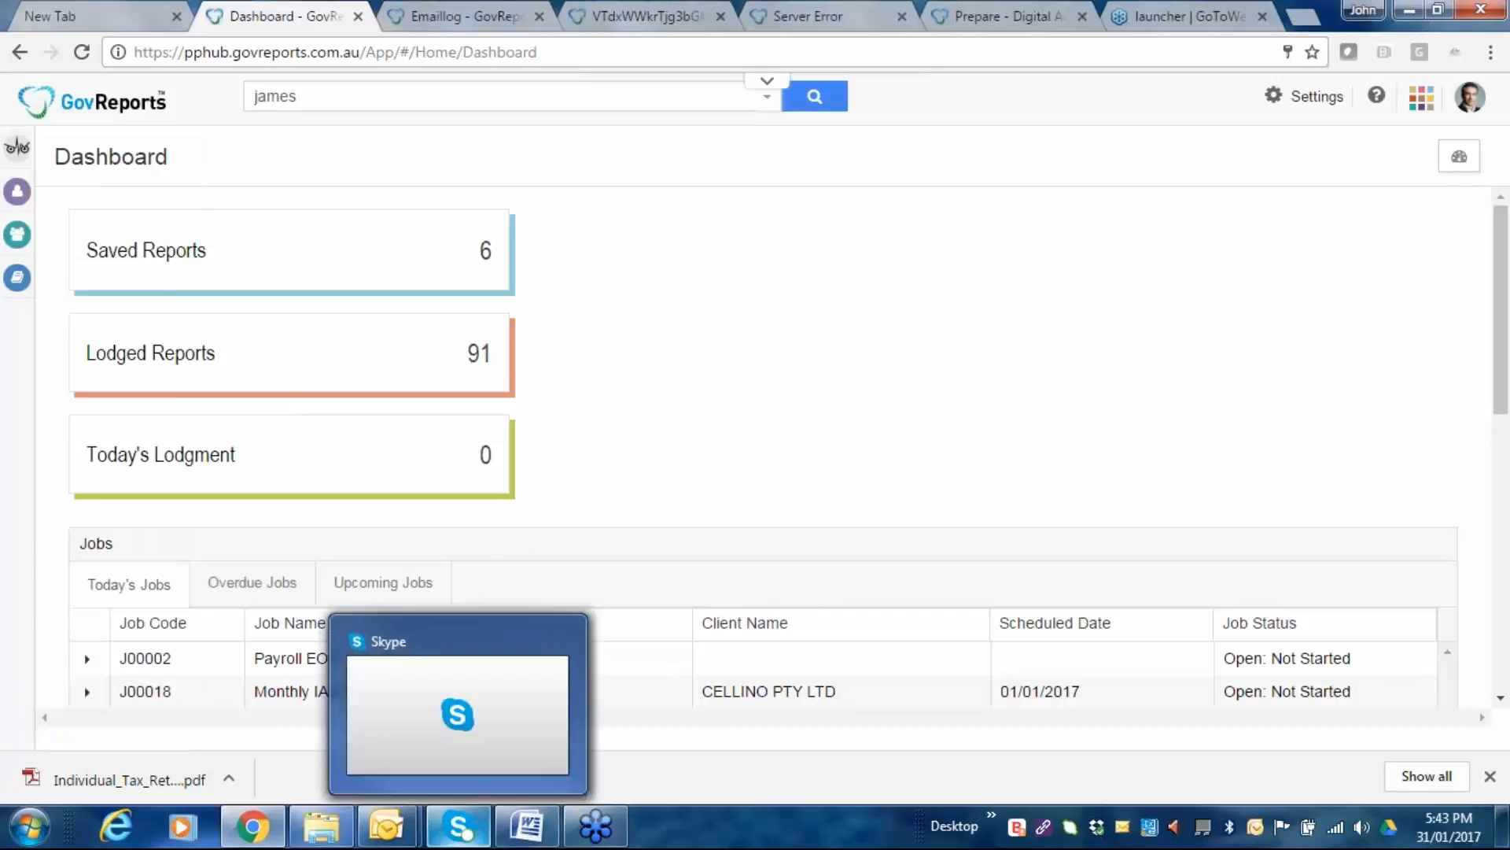
{"action": "left_click", "coordinate": [471, 694]}
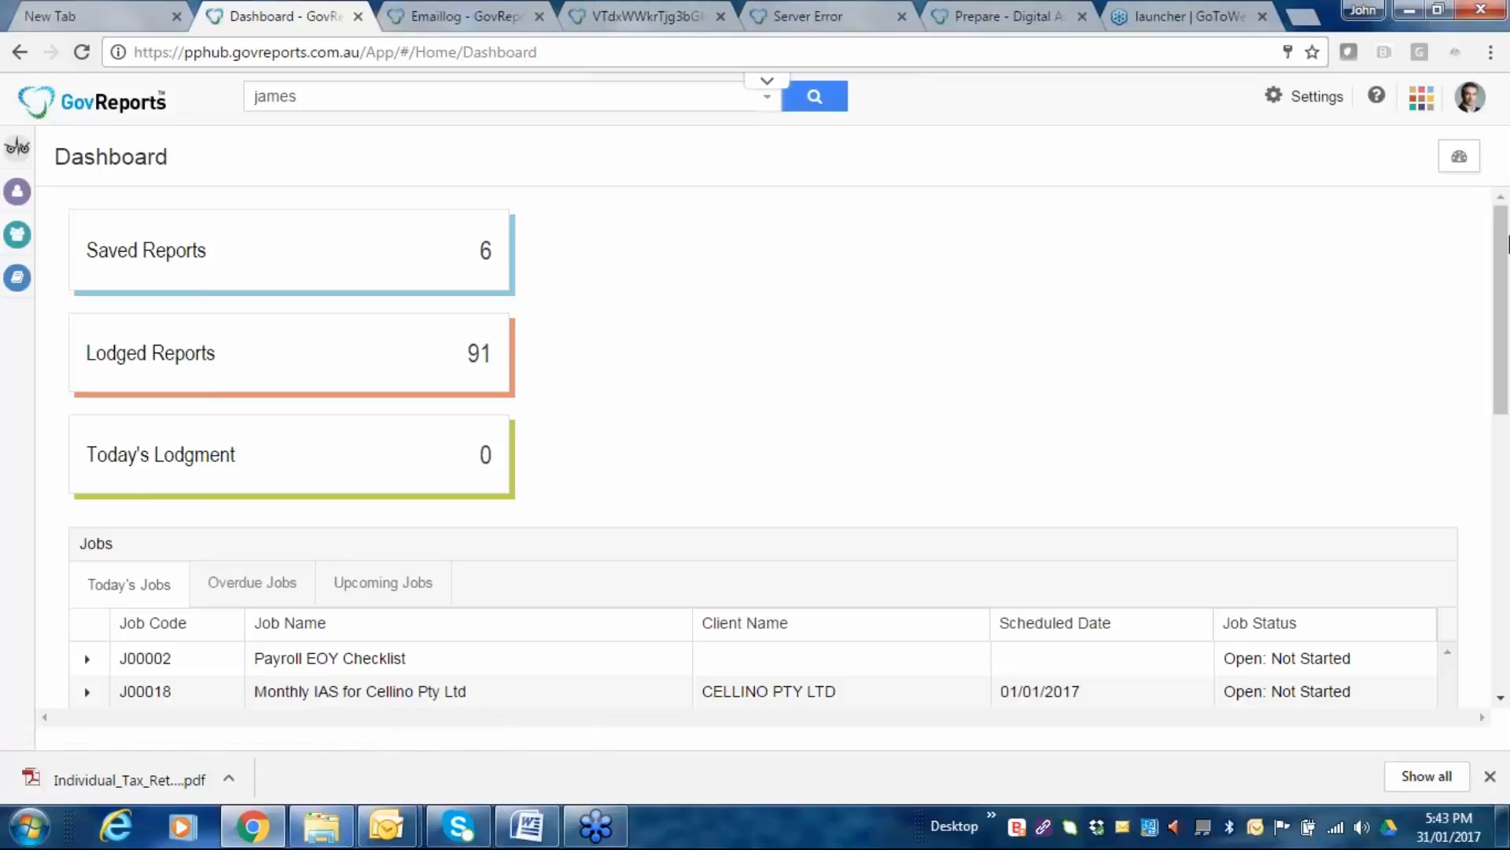
{"action": "mouse_move", "coordinate": [17, 277]}
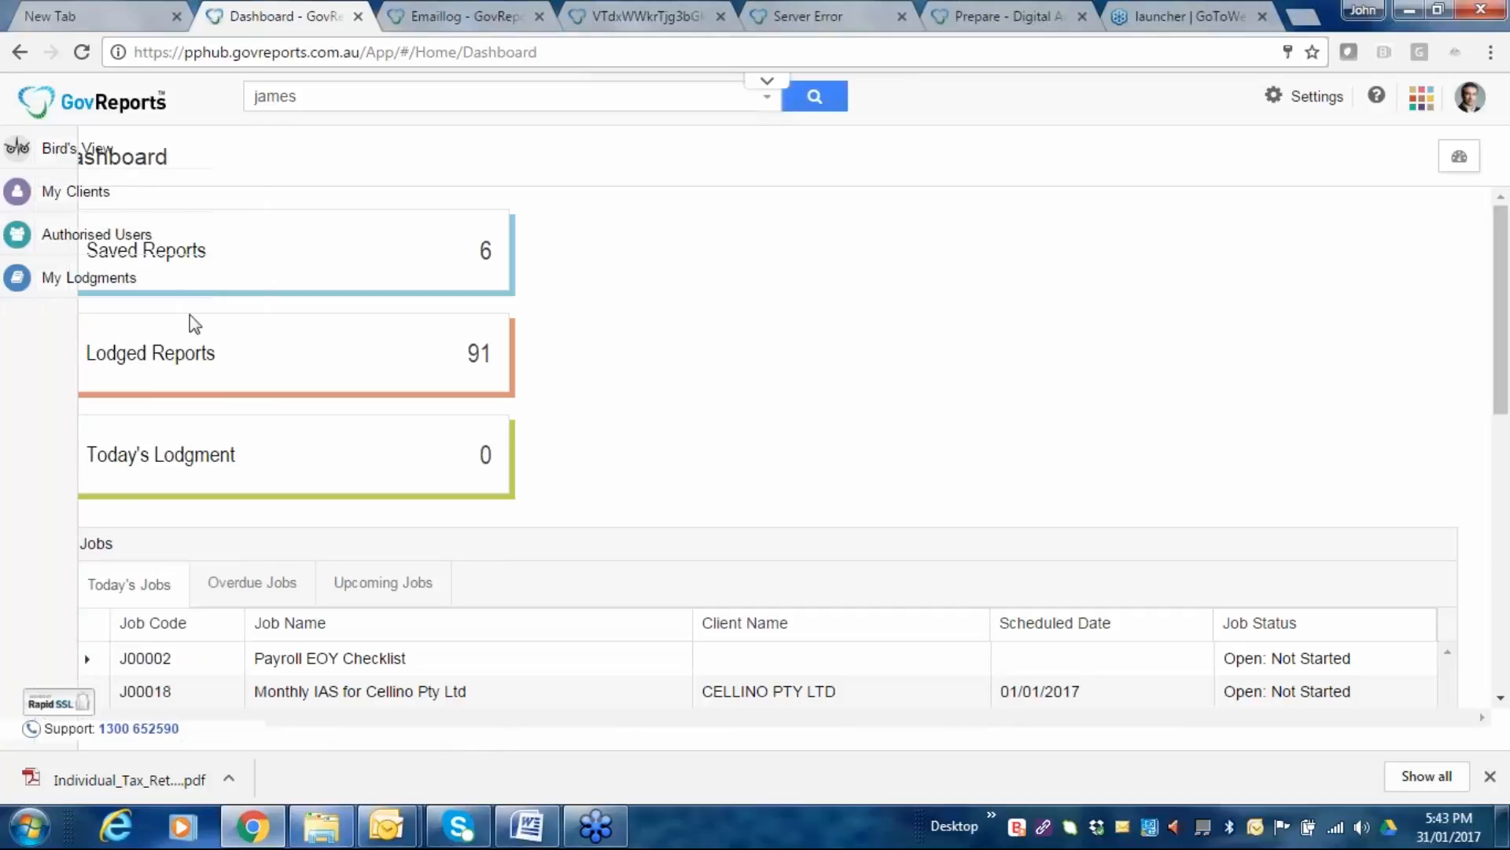
{"action": "mouse_move", "coordinate": [67, 191]}
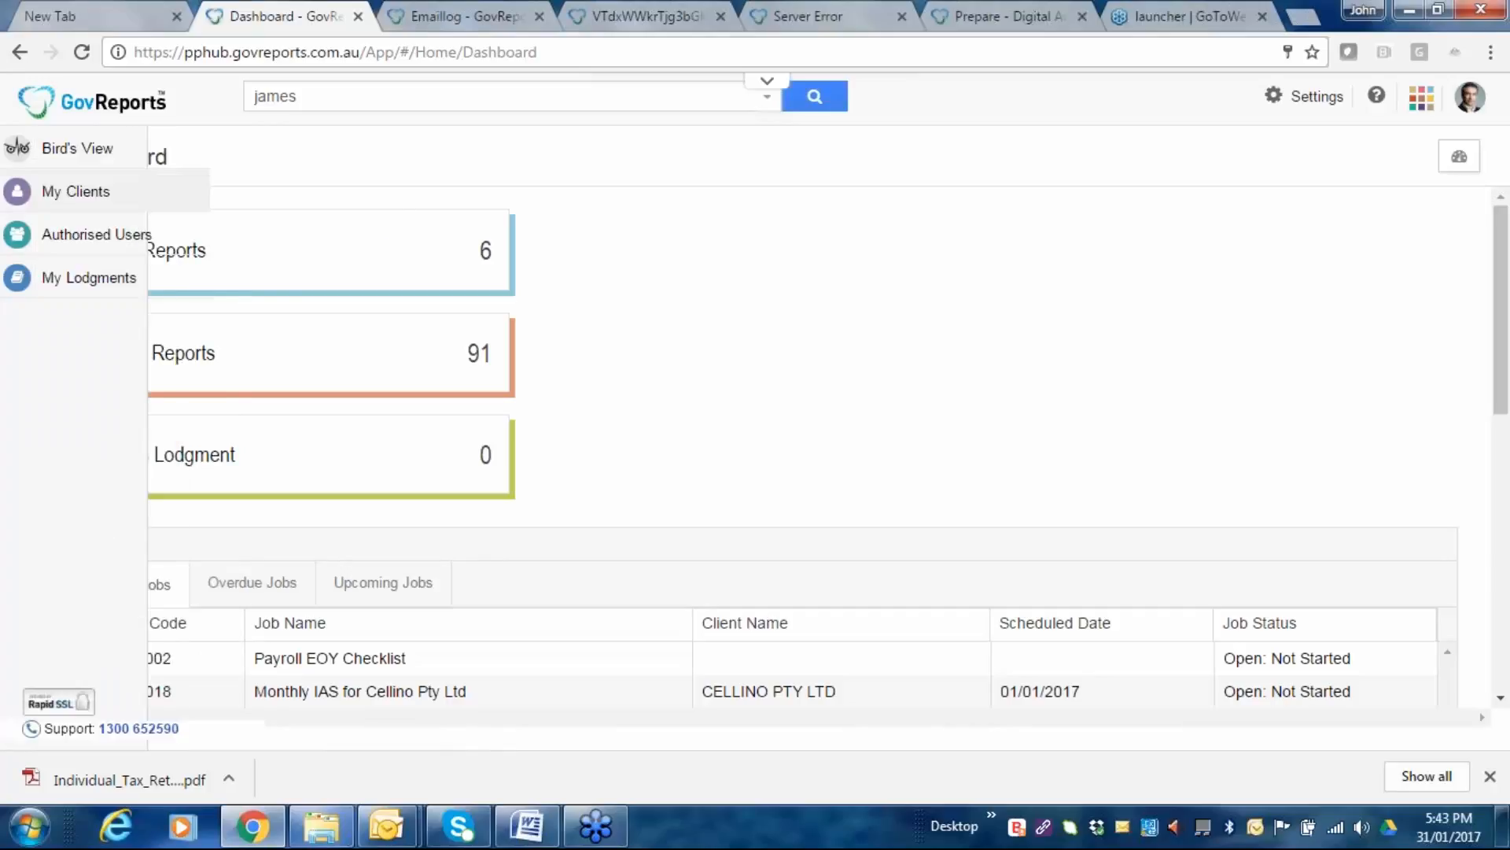
{"action": "left_click", "coordinate": [45, 206]}
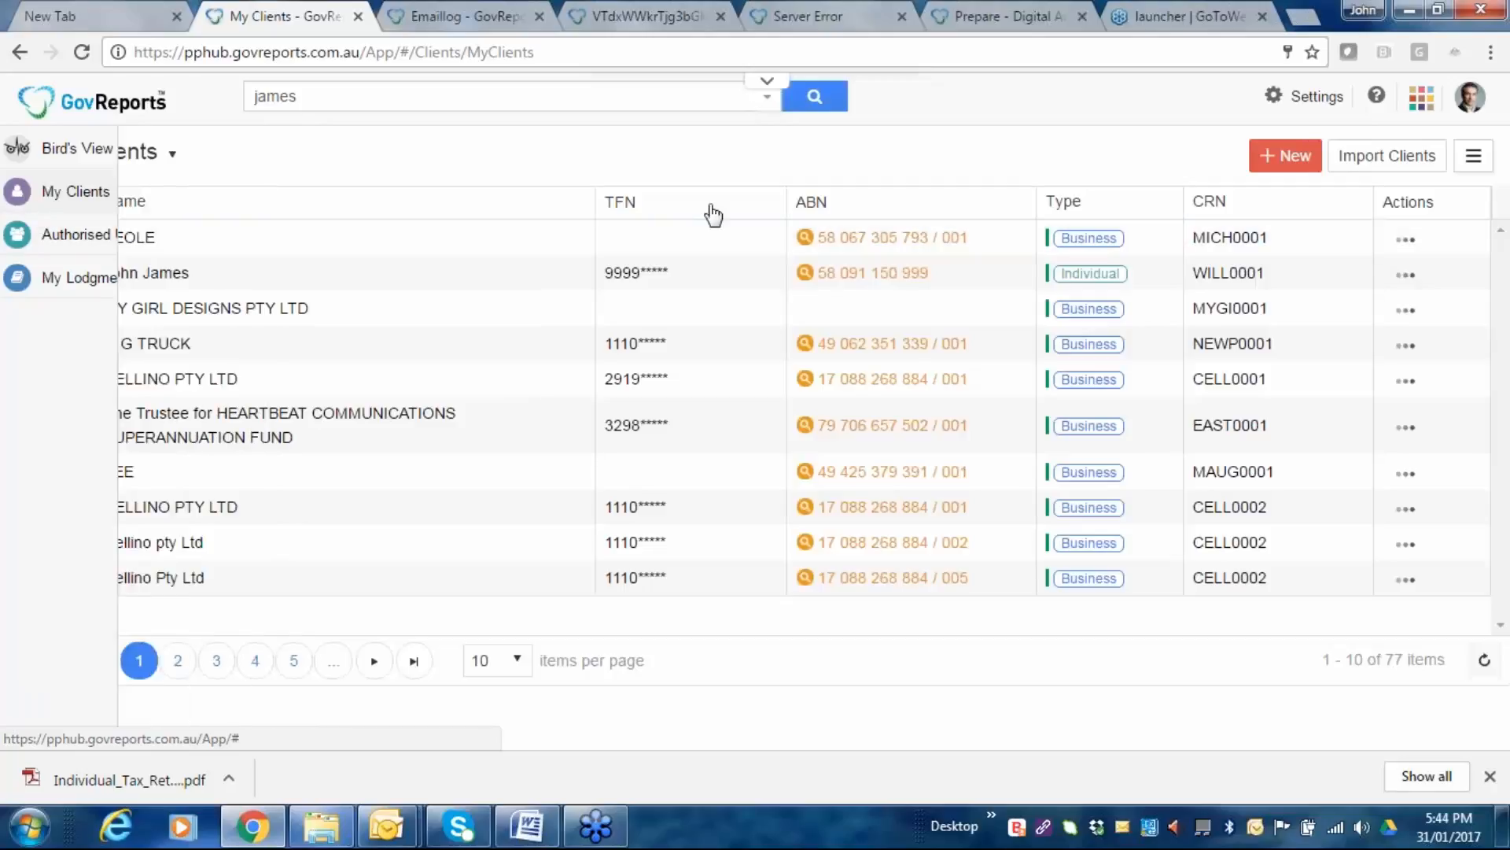
{"action": "left_click", "coordinate": [814, 110]}
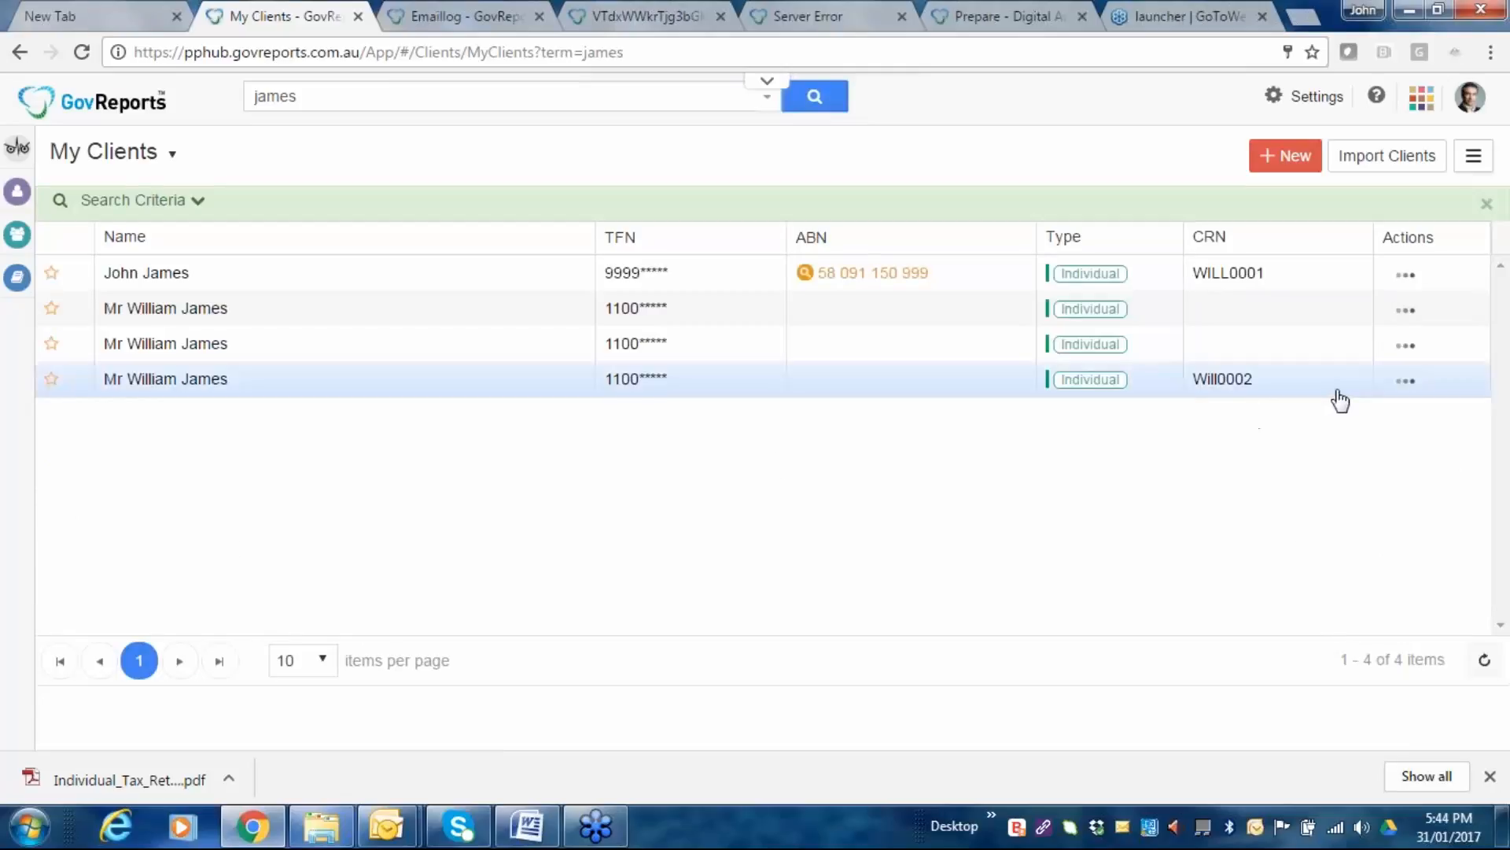
Open the first matching client record and check its Overview and Lodged tabs.
{"action": "left_click", "coordinate": [152, 389]}
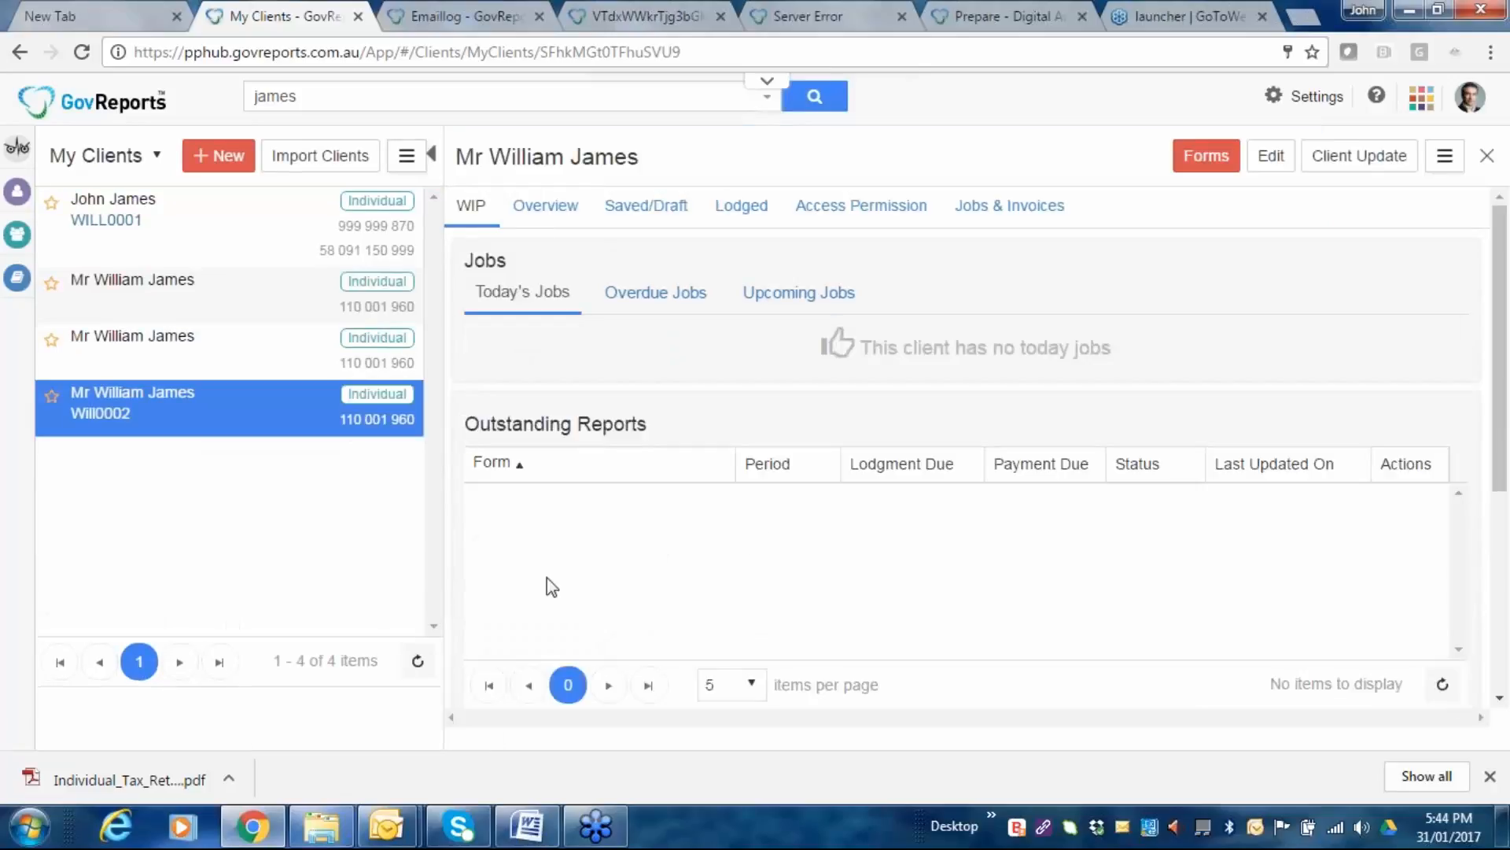
{"action": "left_click", "coordinate": [548, 214]}
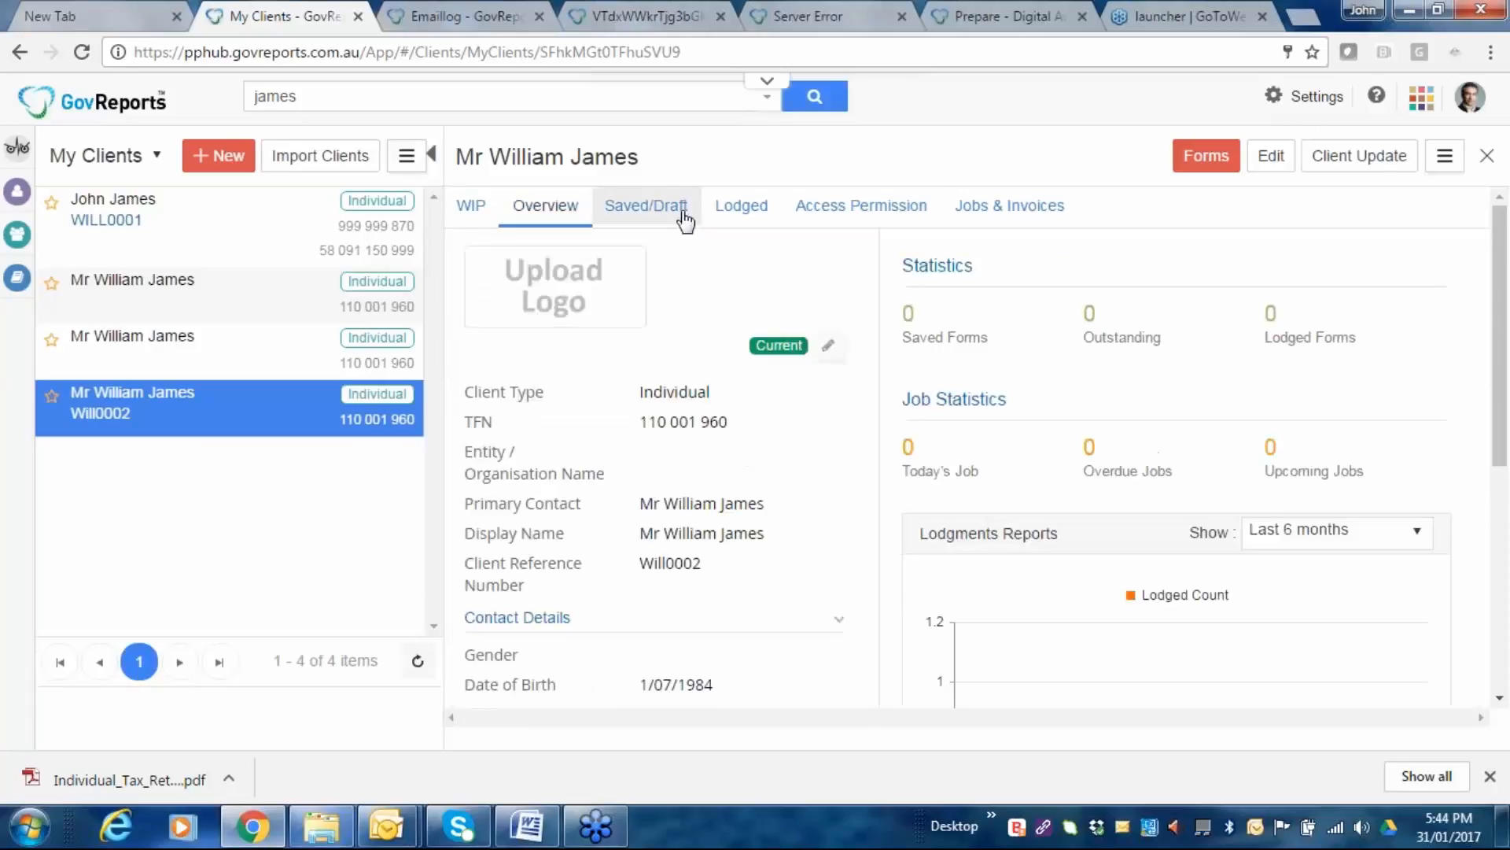
{"action": "left_click", "coordinate": [742, 211]}
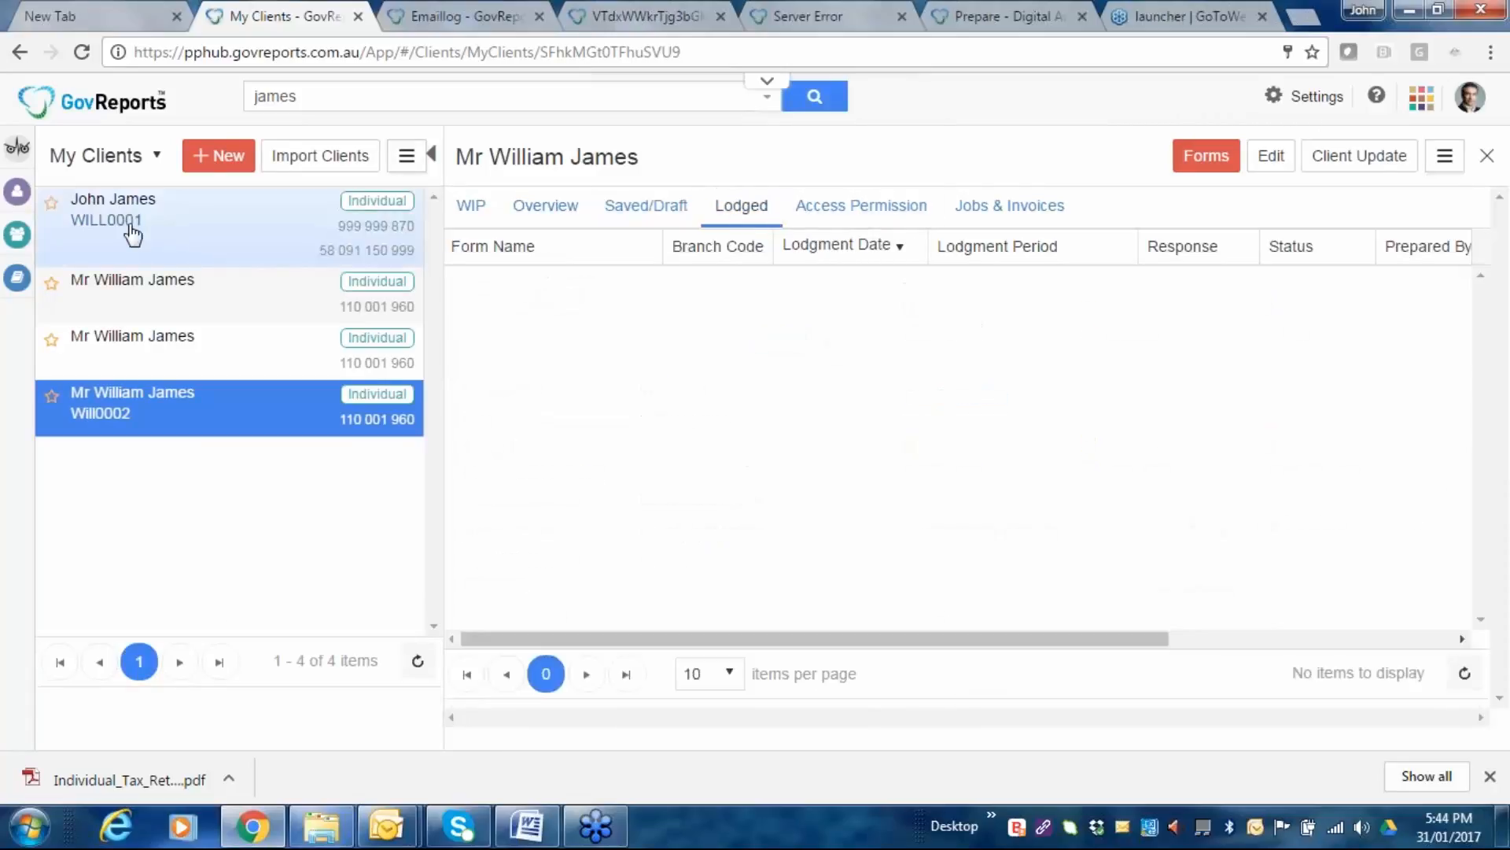
Switch to the client with the in-progress Individual Tax Return job and open its forms list.
{"action": "left_click", "coordinate": [144, 297]}
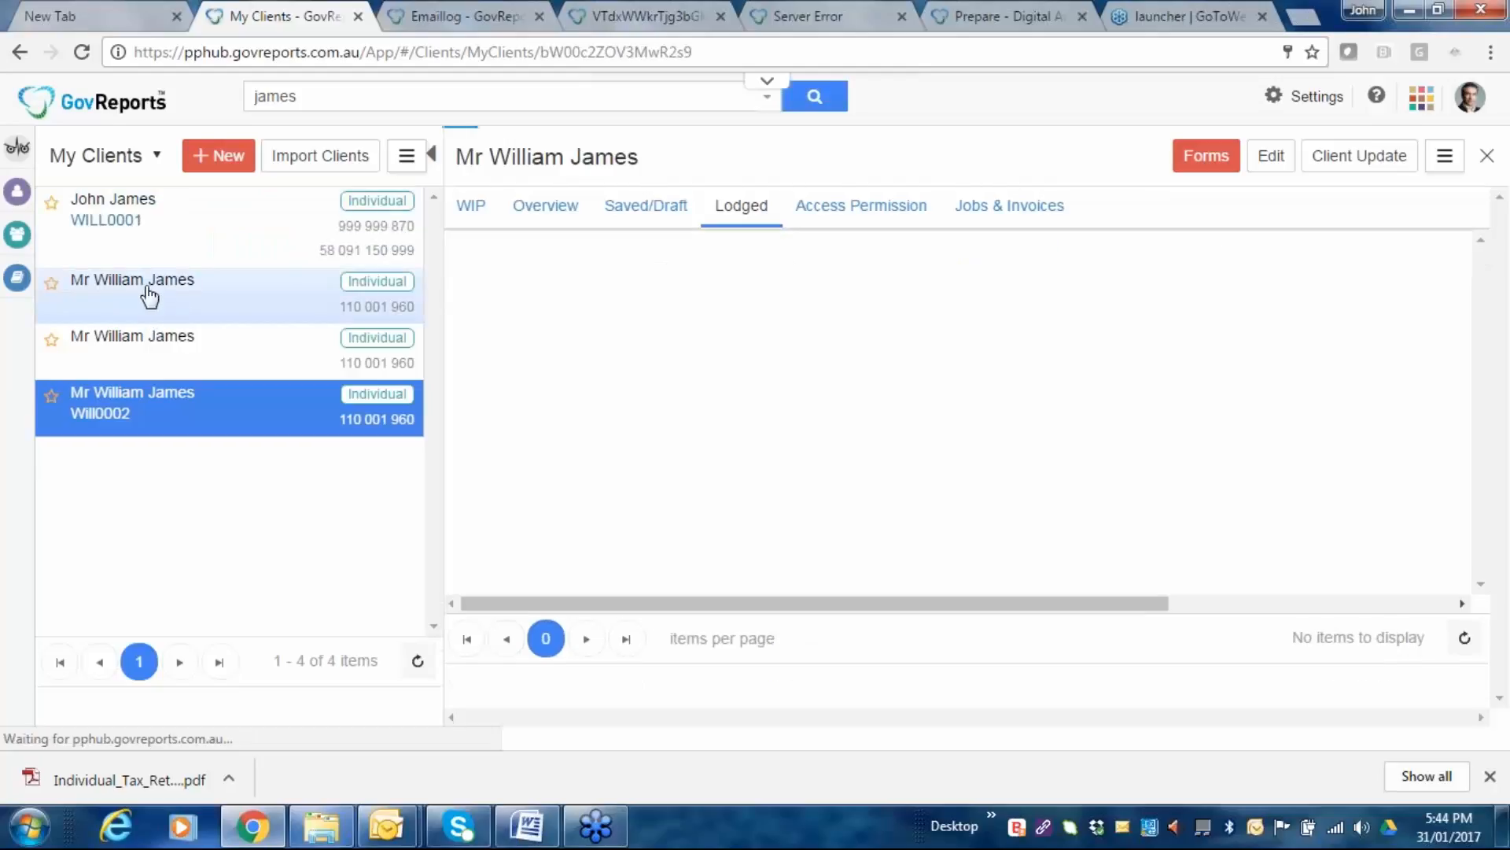
{"action": "left_click", "coordinate": [105, 285]}
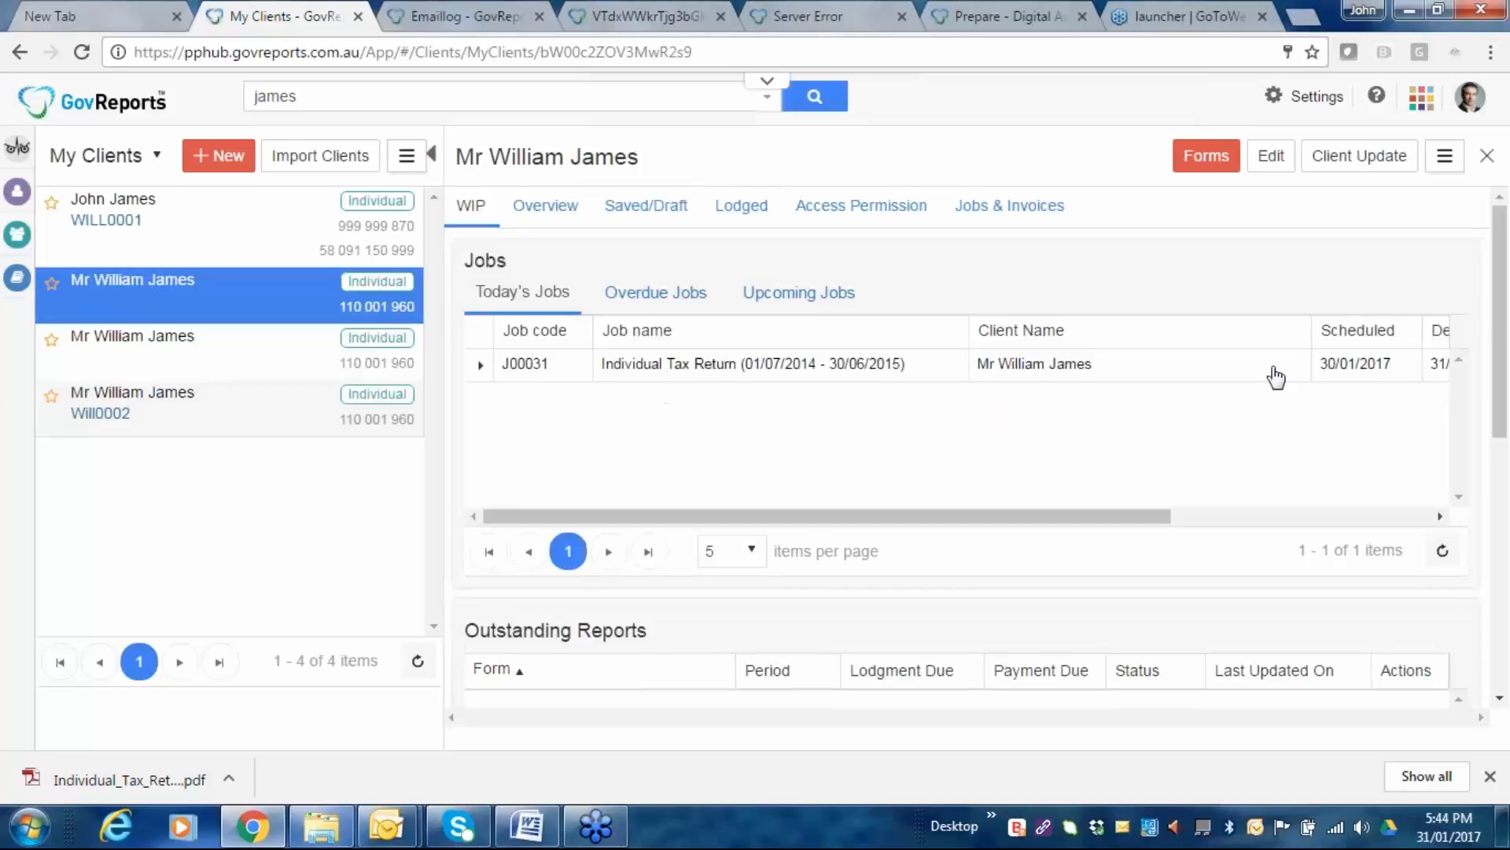
{"action": "left_click_drag", "start_coordinate": [1074, 517], "coordinate": [862, 532]}
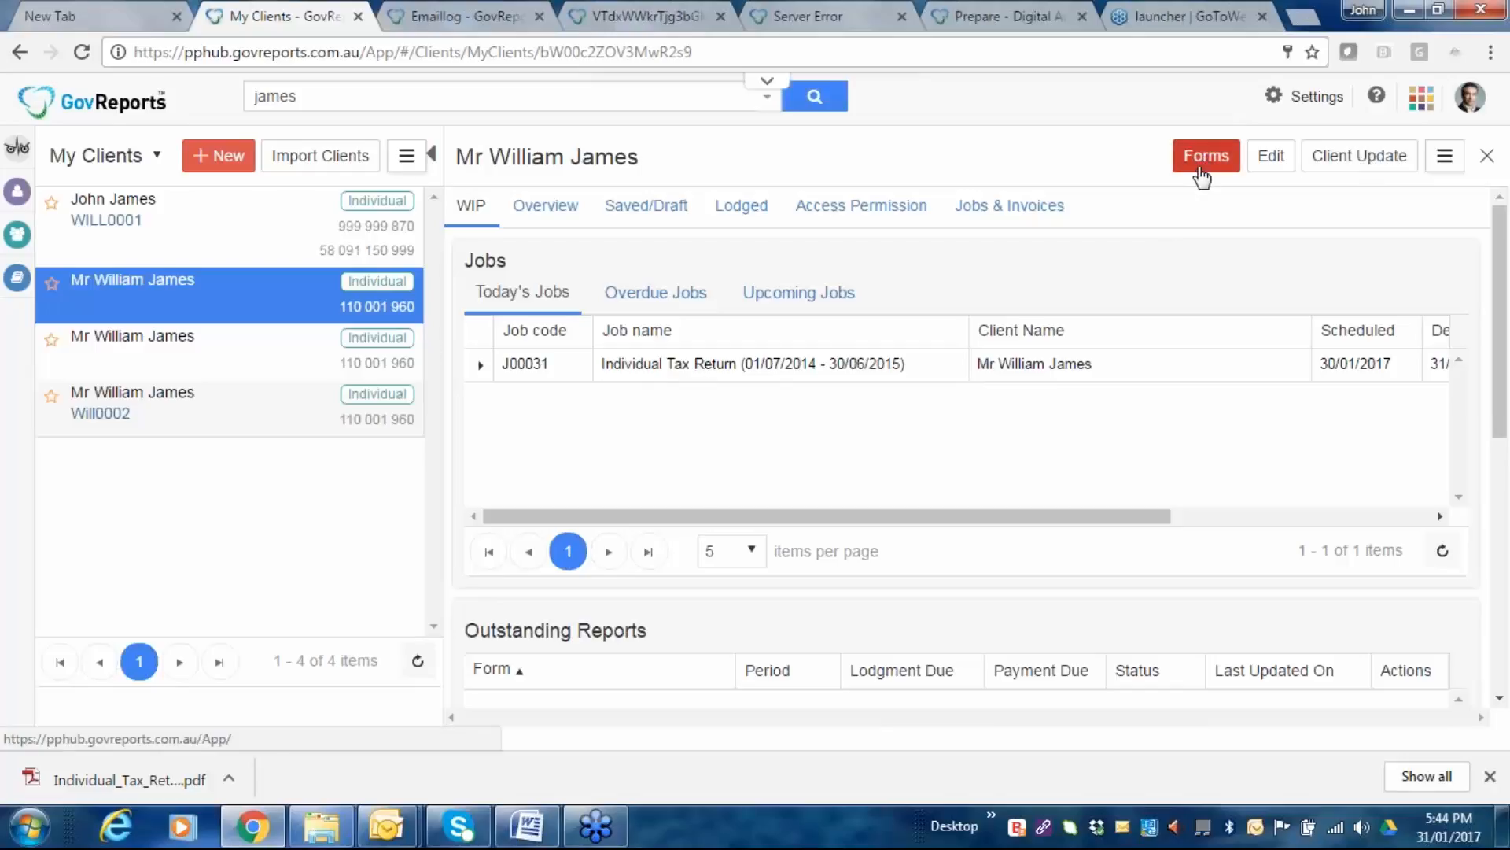
{"action": "left_click", "coordinate": [1206, 155]}
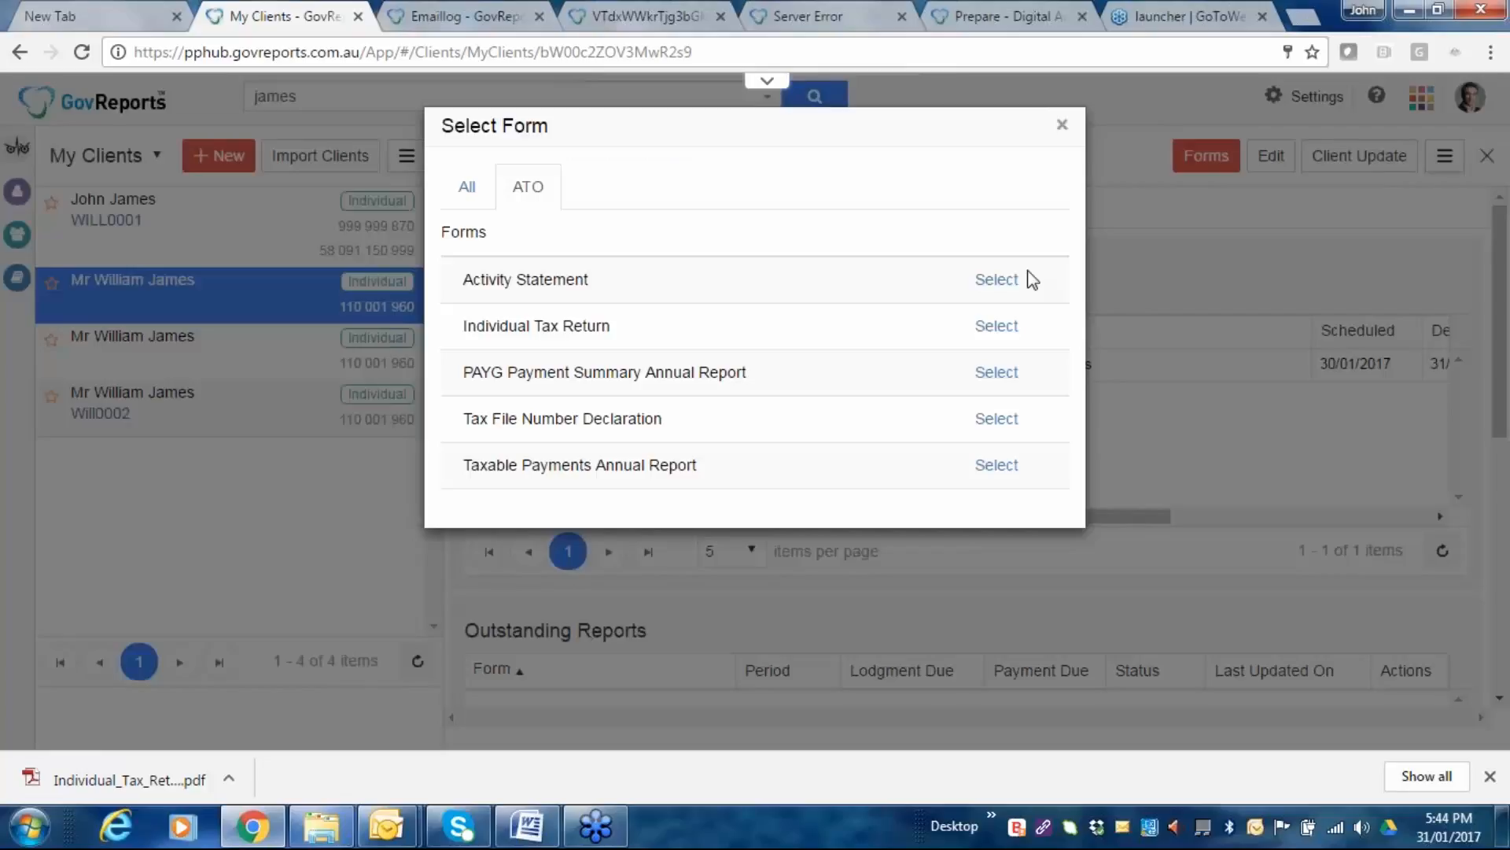
Start the 2016 Individual Tax Return, rolling over the main form with its schedules and worksheets.
{"action": "left_click", "coordinate": [996, 327]}
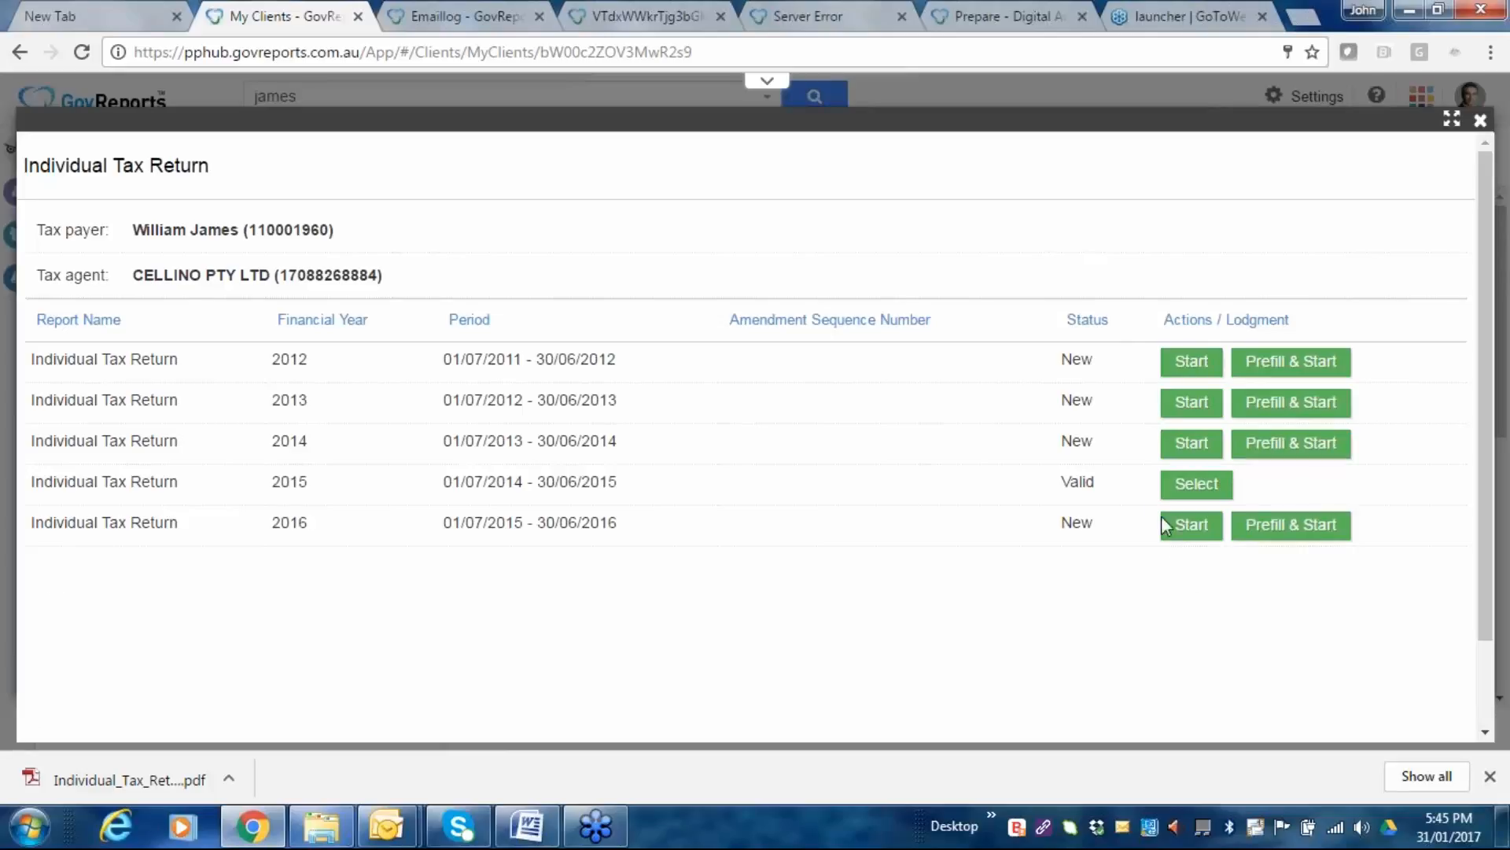
{"action": "left_click", "coordinate": [1199, 527]}
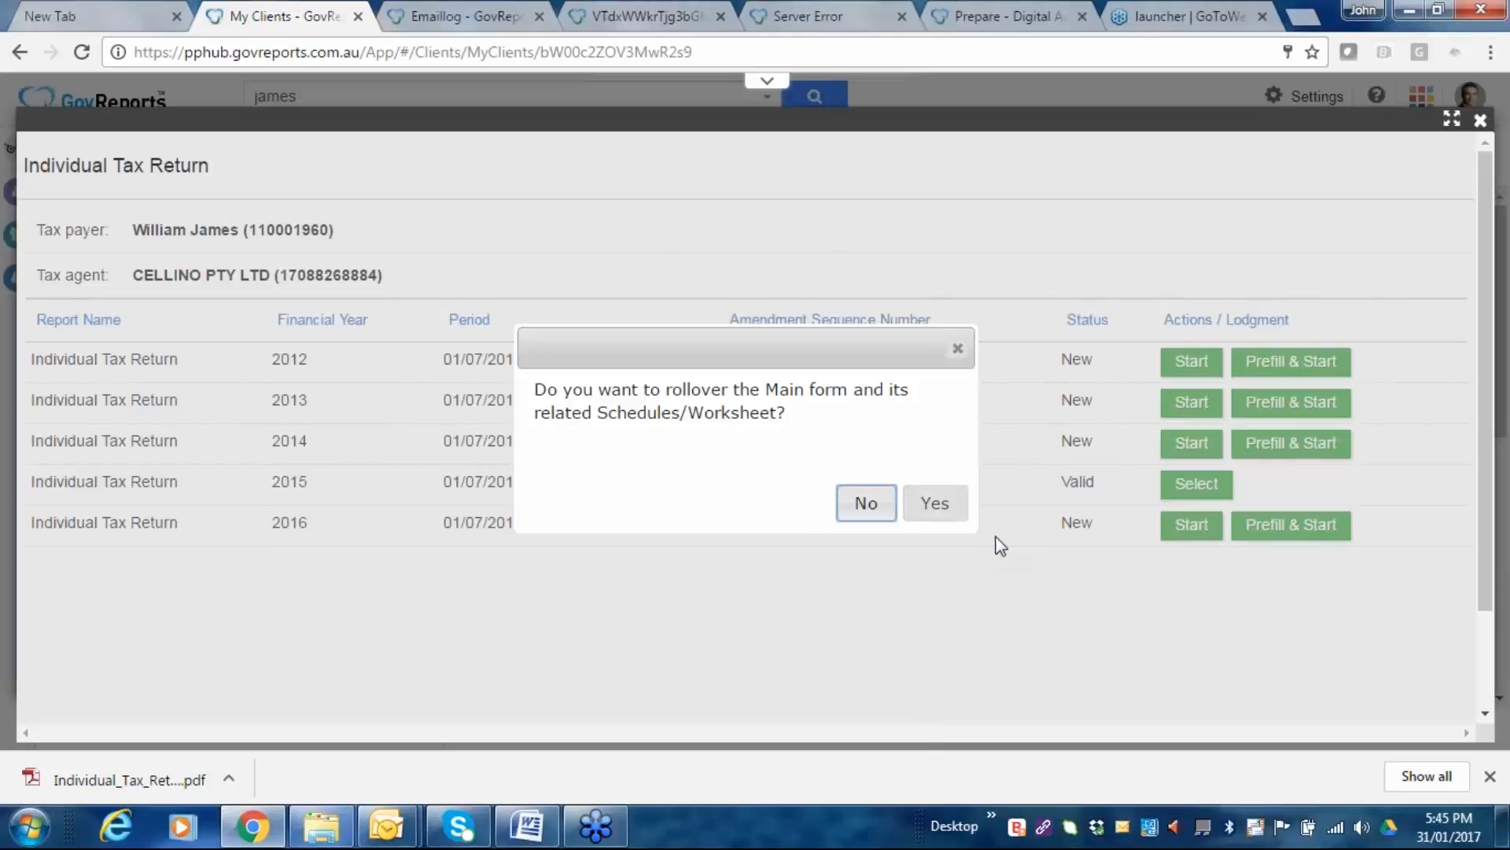
{"action": "left_click", "coordinate": [940, 513]}
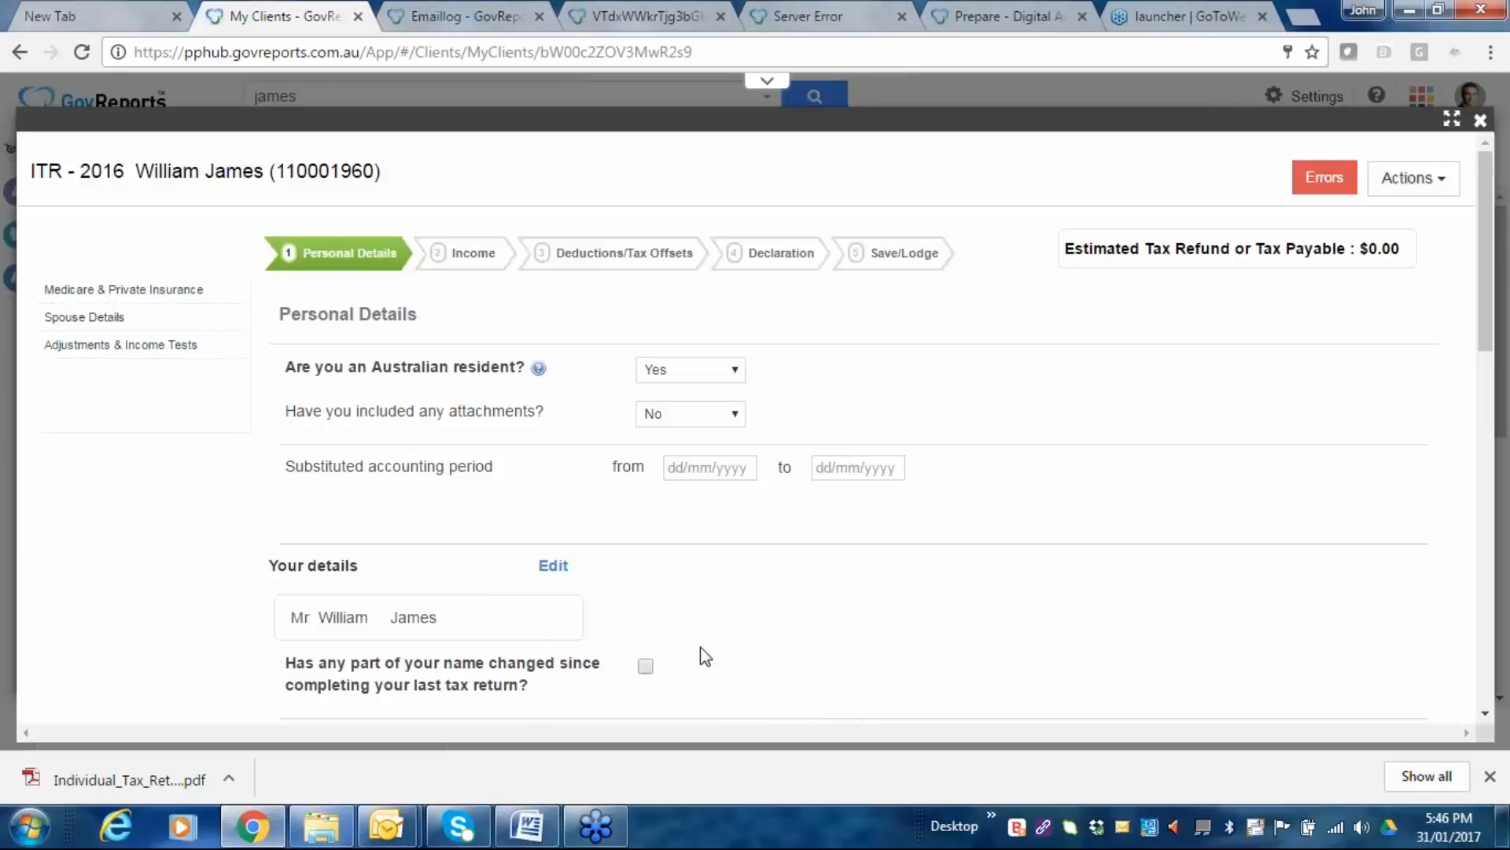
Review the rolled-over addresses, contact details, date of birth and EFT bank fields on Personal Details.
{"action": "scroll", "coordinate": [822, 342], "scroll_direction": "down", "scroll_amount": 1}
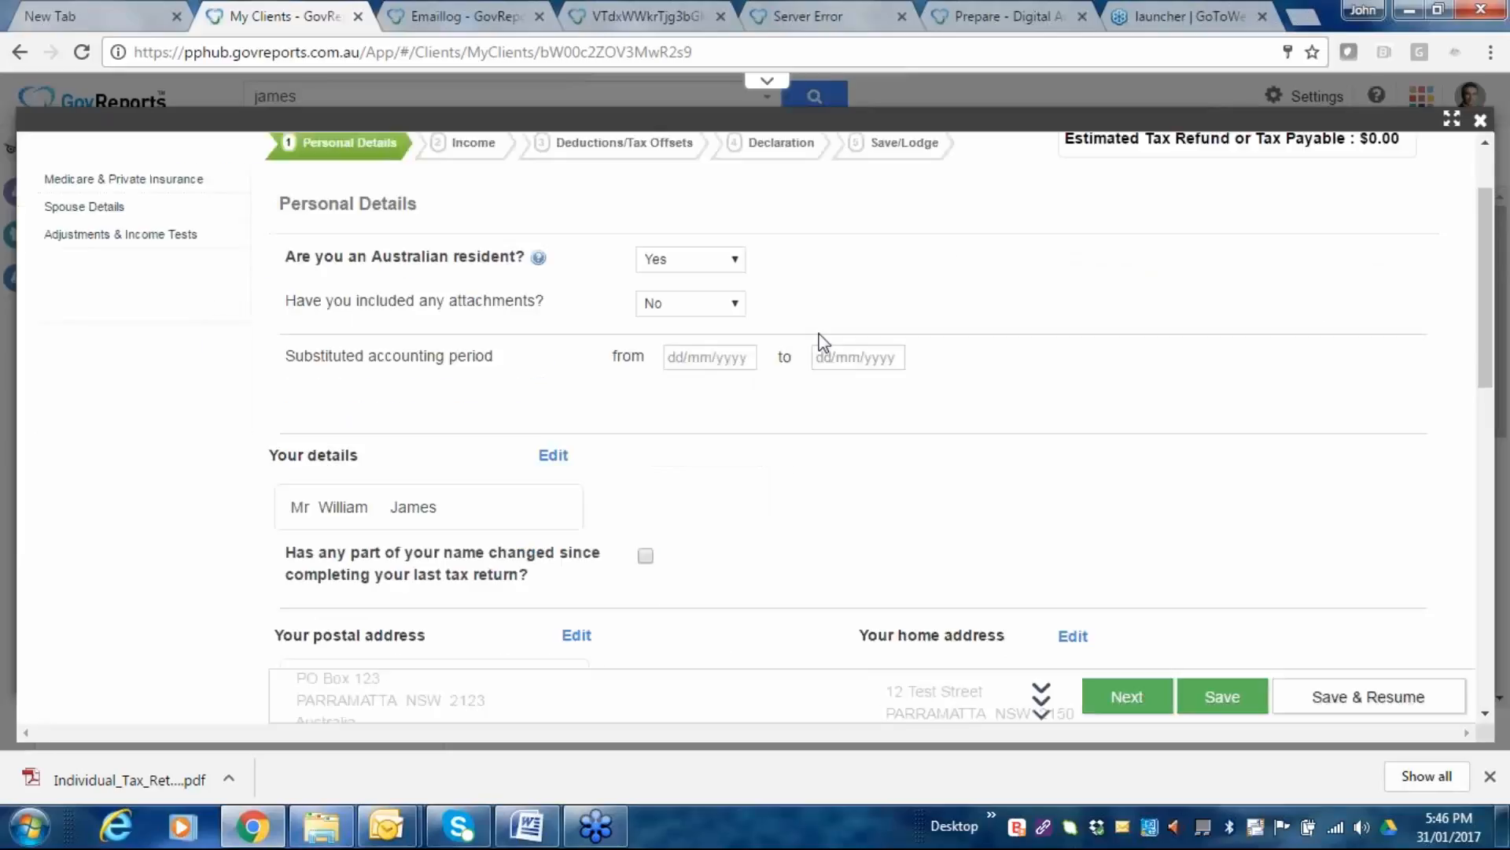
{"action": "scroll", "coordinate": [822, 342], "scroll_direction": "down", "scroll_amount": 4}
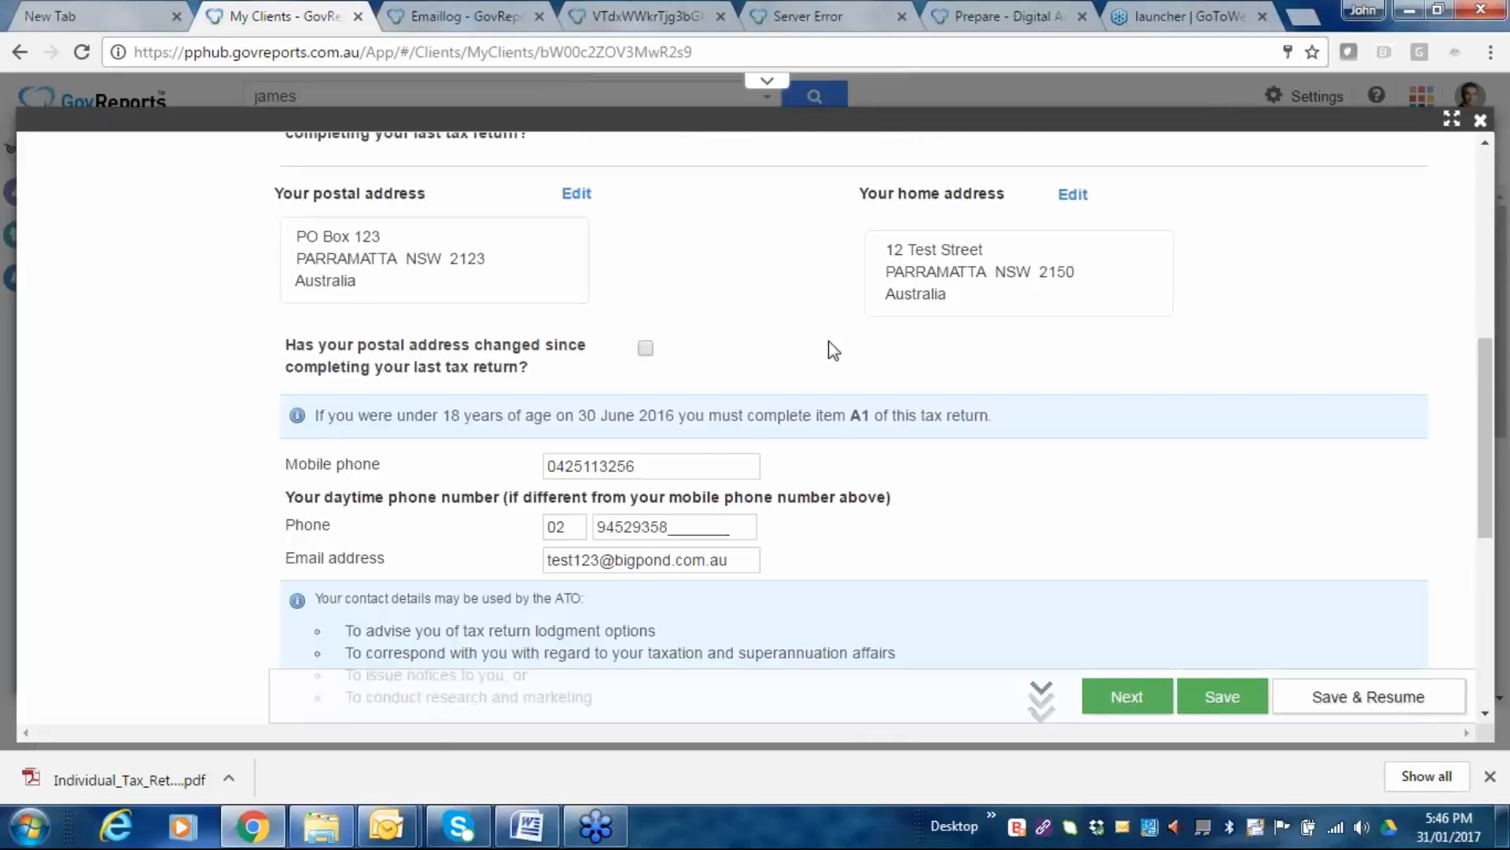
{"action": "scroll", "coordinate": [832, 350], "scroll_direction": "up", "scroll_amount": 5}
{"action": "scroll", "coordinate": [1067, 412], "scroll_direction": "down", "scroll_amount": 2}
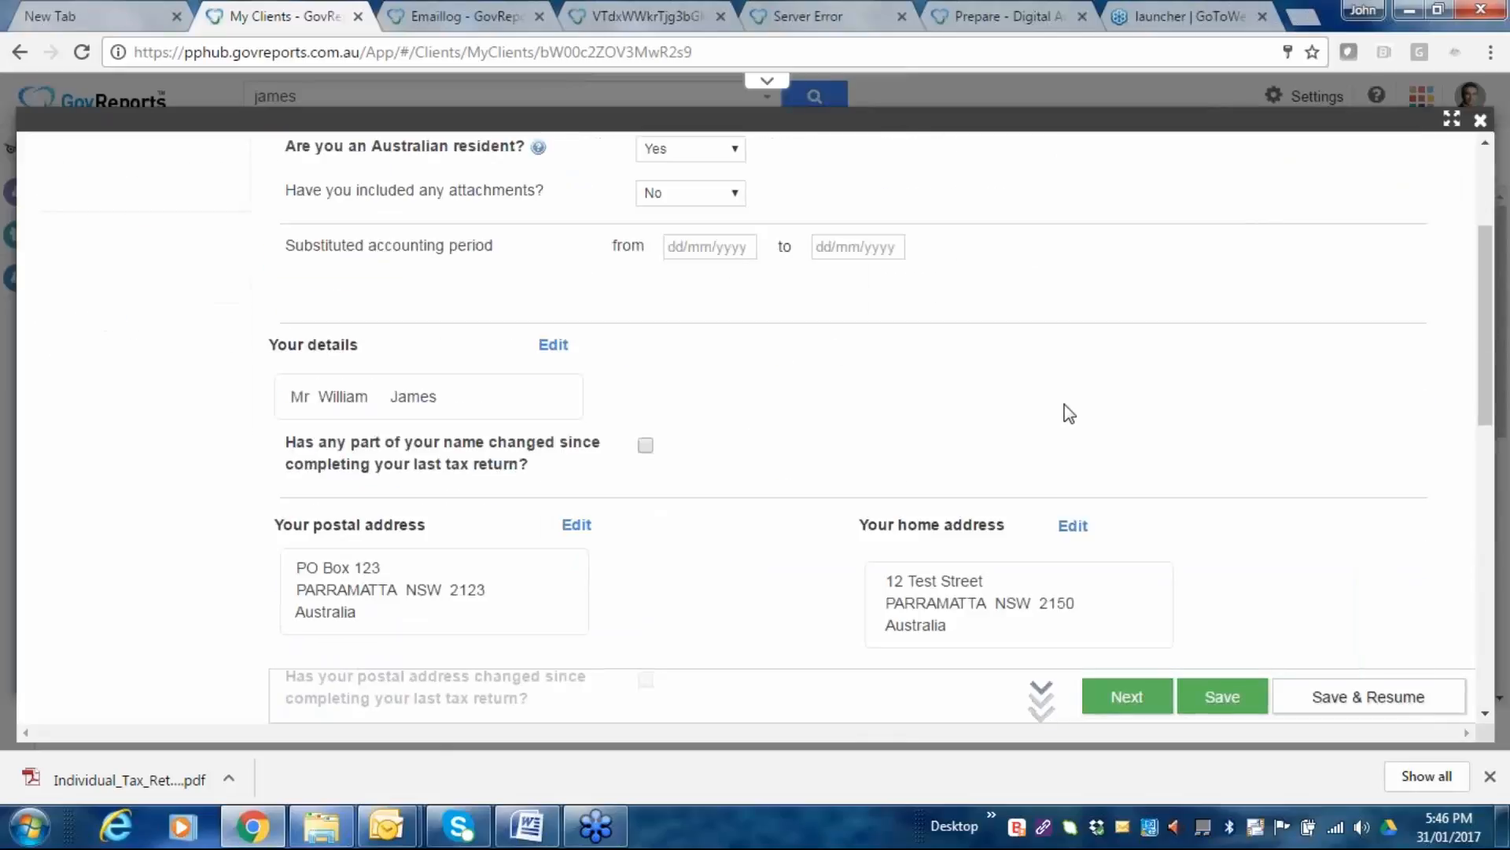
{"action": "scroll", "coordinate": [1068, 412], "scroll_direction": "down", "scroll_amount": 5}
{"action": "scroll", "coordinate": [691, 561], "scroll_direction": "down", "scroll_amount": 3}
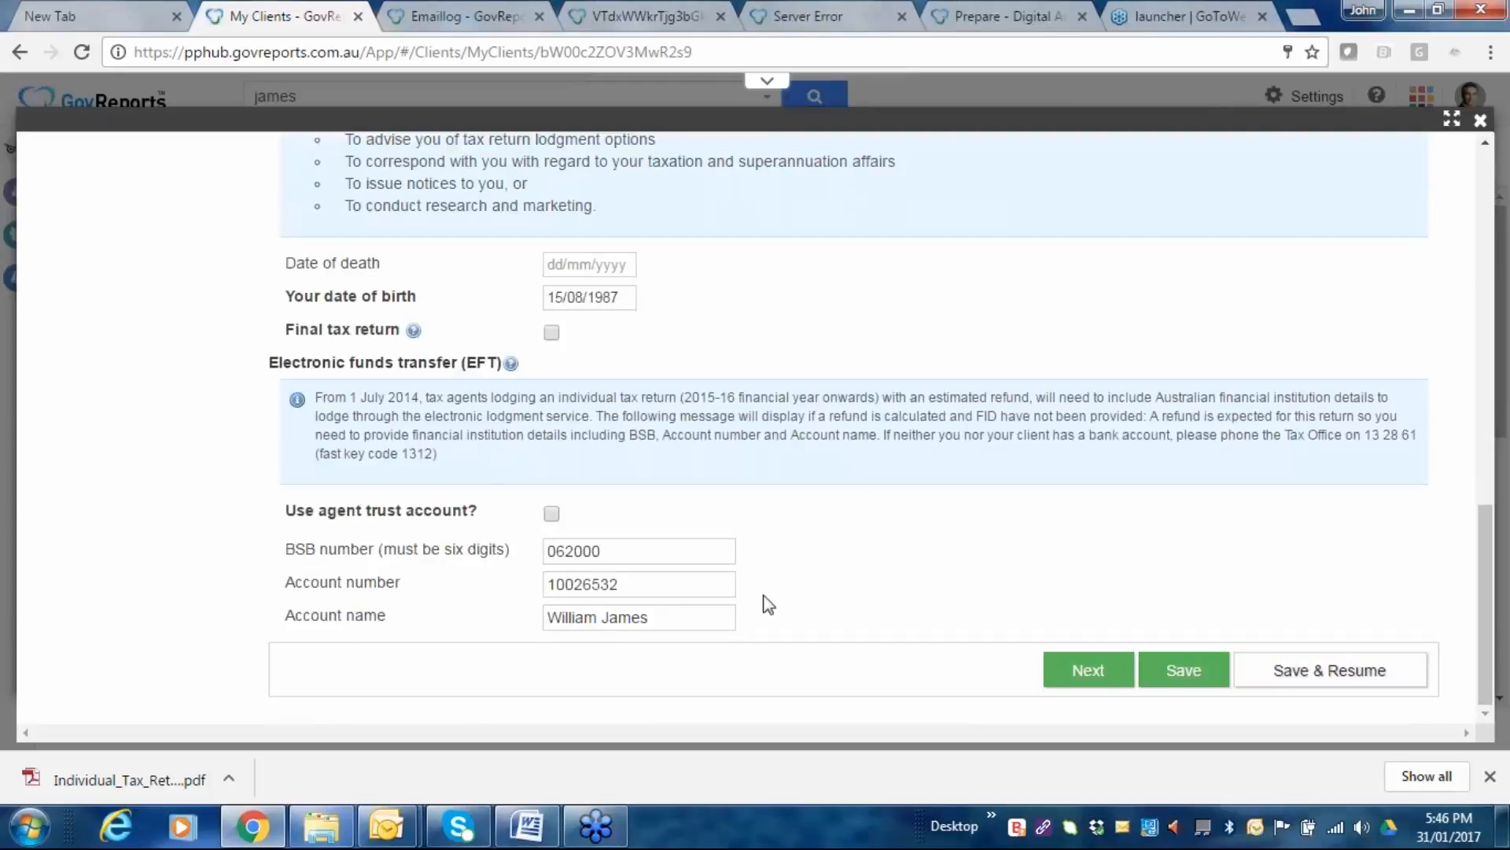
{"action": "scroll", "coordinate": [729, 557], "scroll_direction": "up", "scroll_amount": 3}
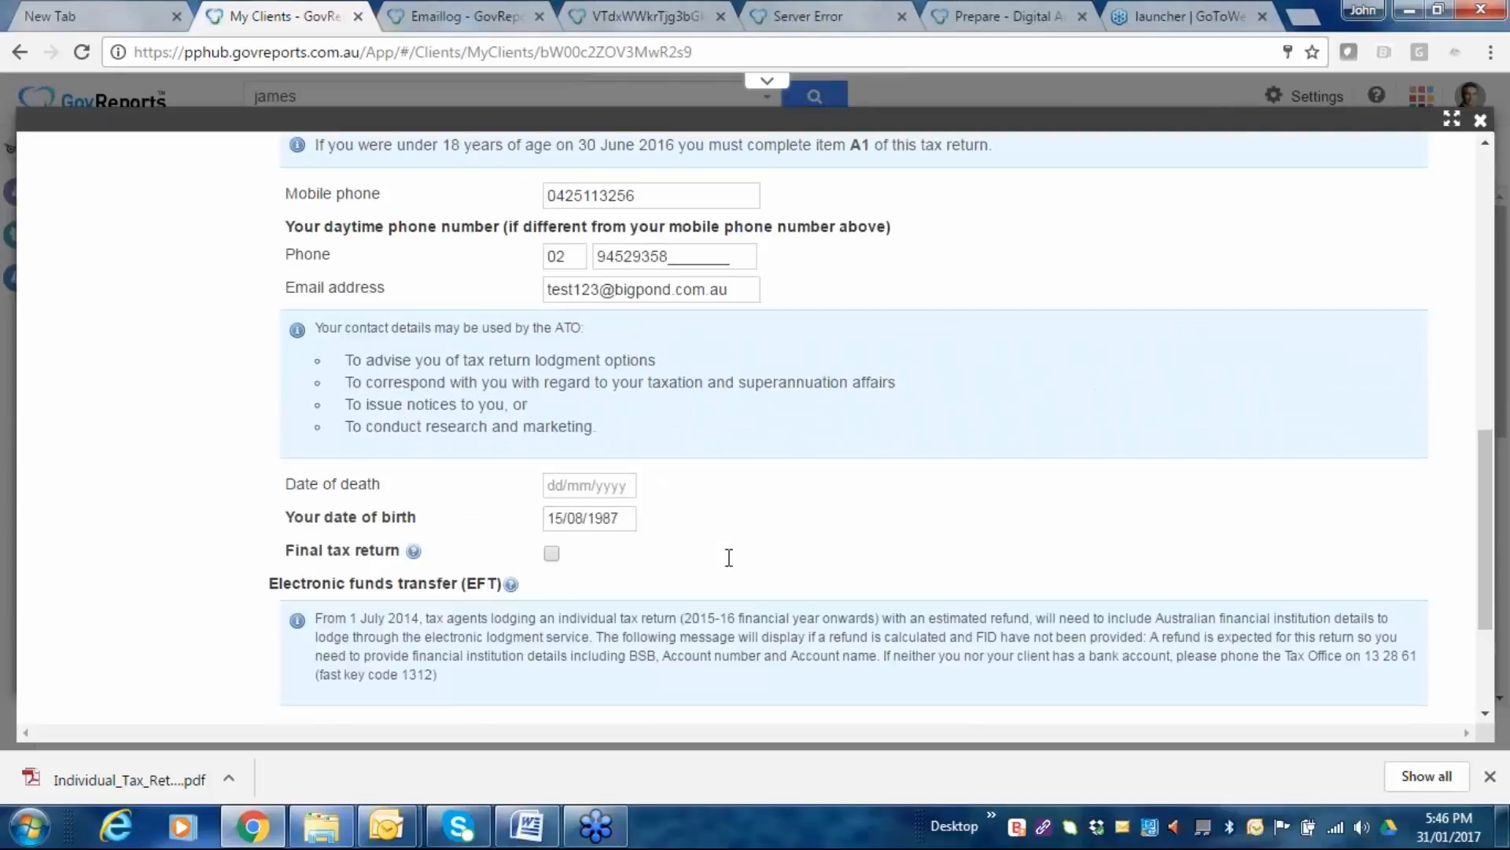
{"action": "scroll", "coordinate": [730, 557], "scroll_direction": "up", "scroll_amount": 5}
{"action": "scroll", "coordinate": [644, 619], "scroll_direction": "down", "scroll_amount": 4}
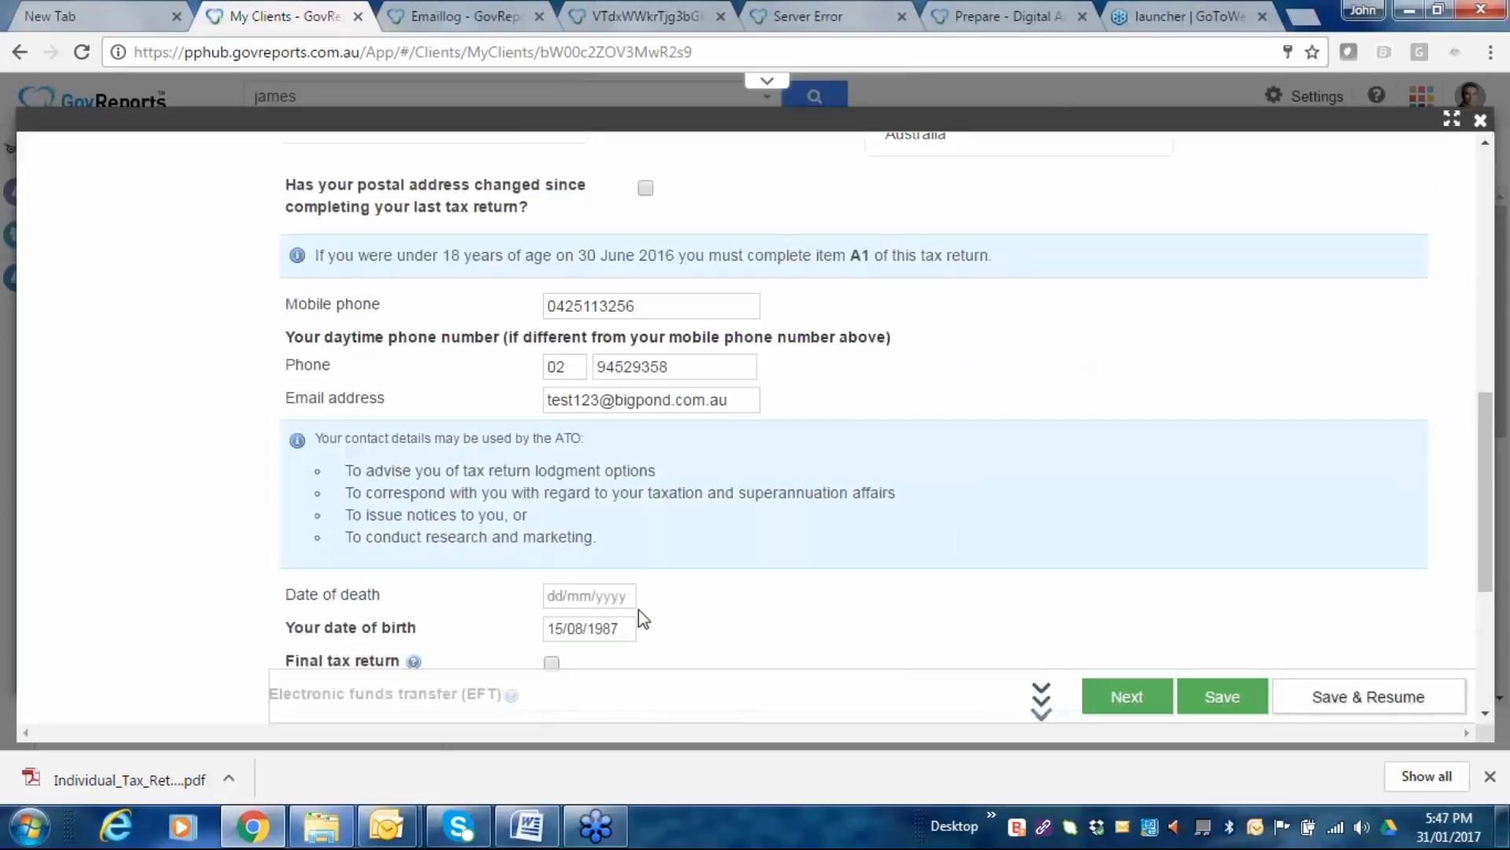
{"action": "scroll", "coordinate": [645, 676], "scroll_direction": "down", "scroll_amount": 4}
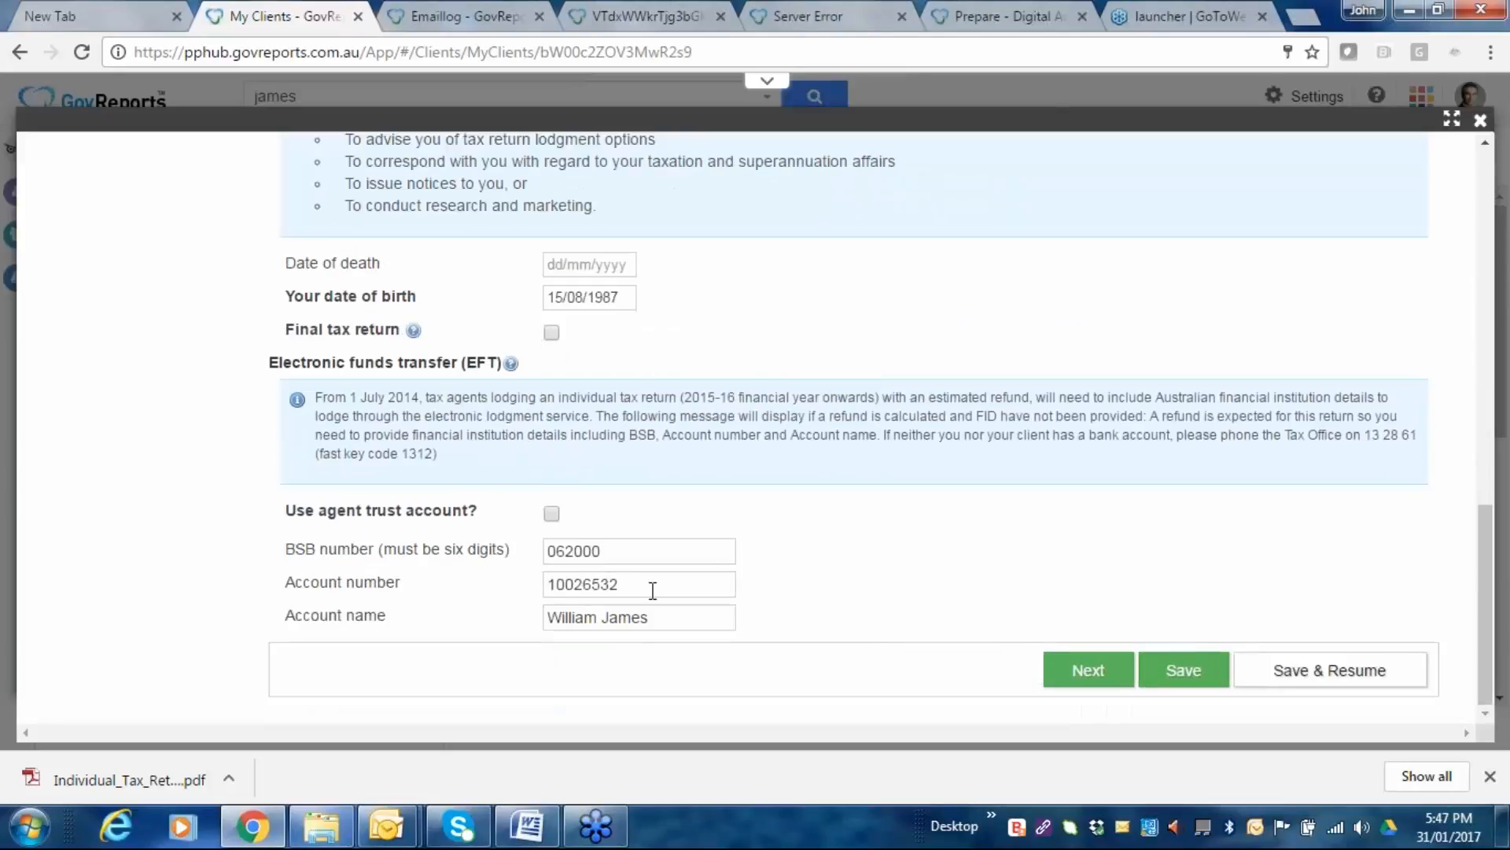
{"action": "scroll", "coordinate": [670, 610], "scroll_direction": "up", "scroll_amount": 7}
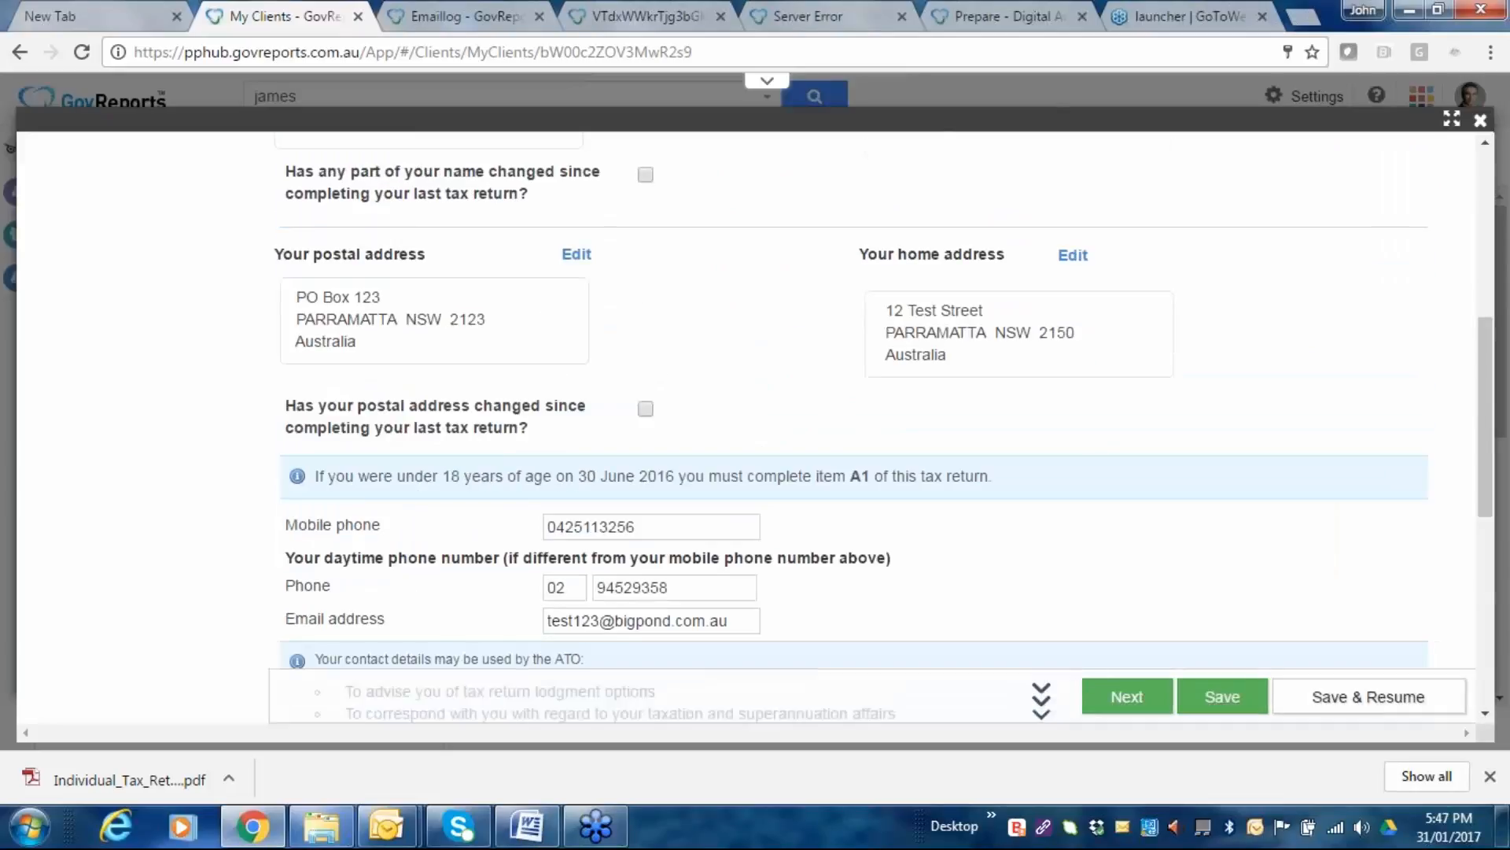
{"action": "scroll", "coordinate": [755, 425], "scroll_direction": "up", "scroll_amount": 6}
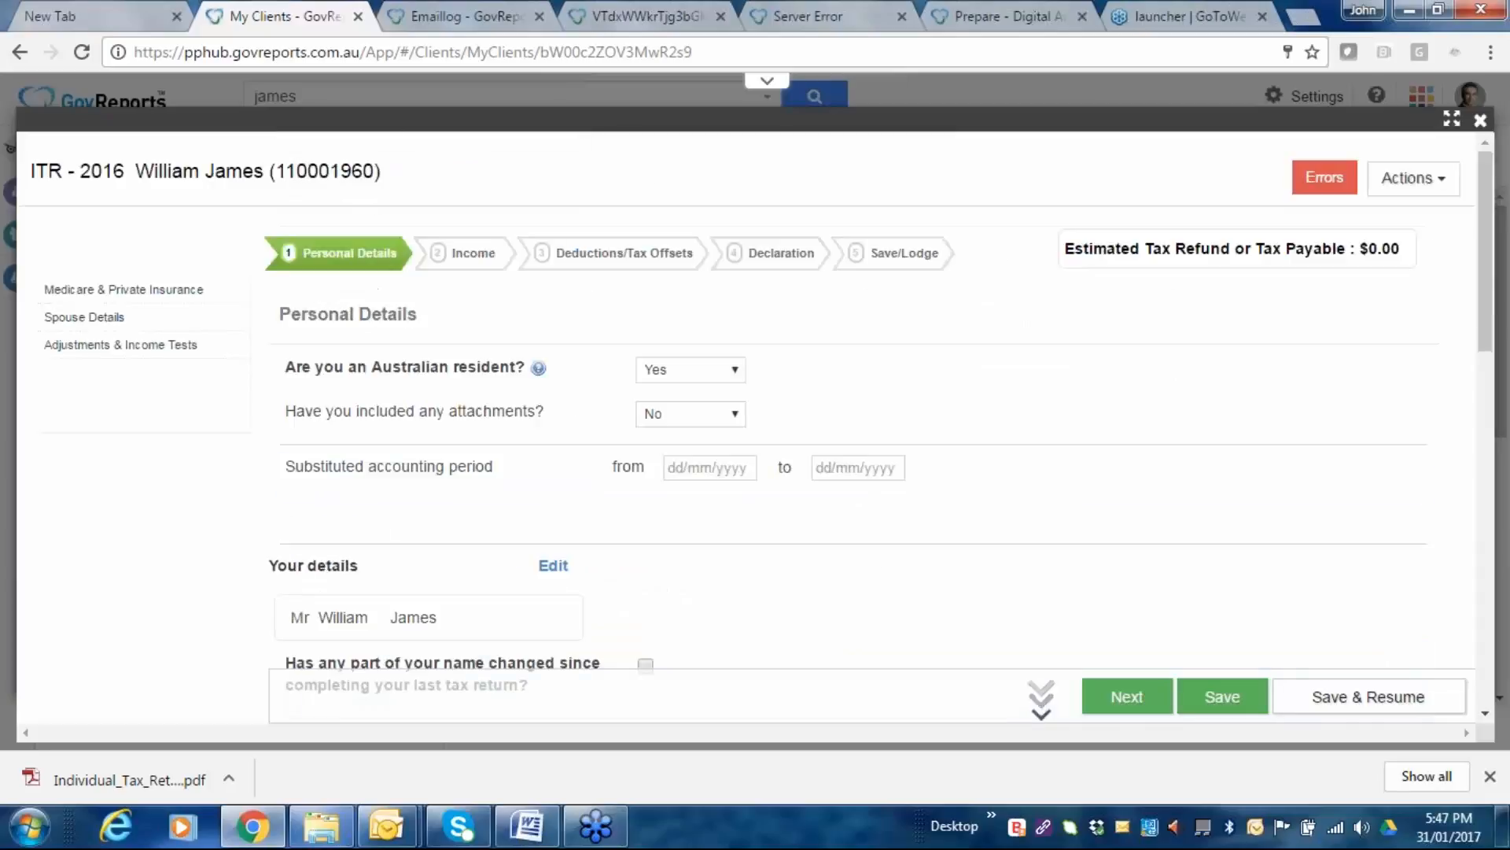
{"action": "left_click", "coordinate": [1444, 189]}
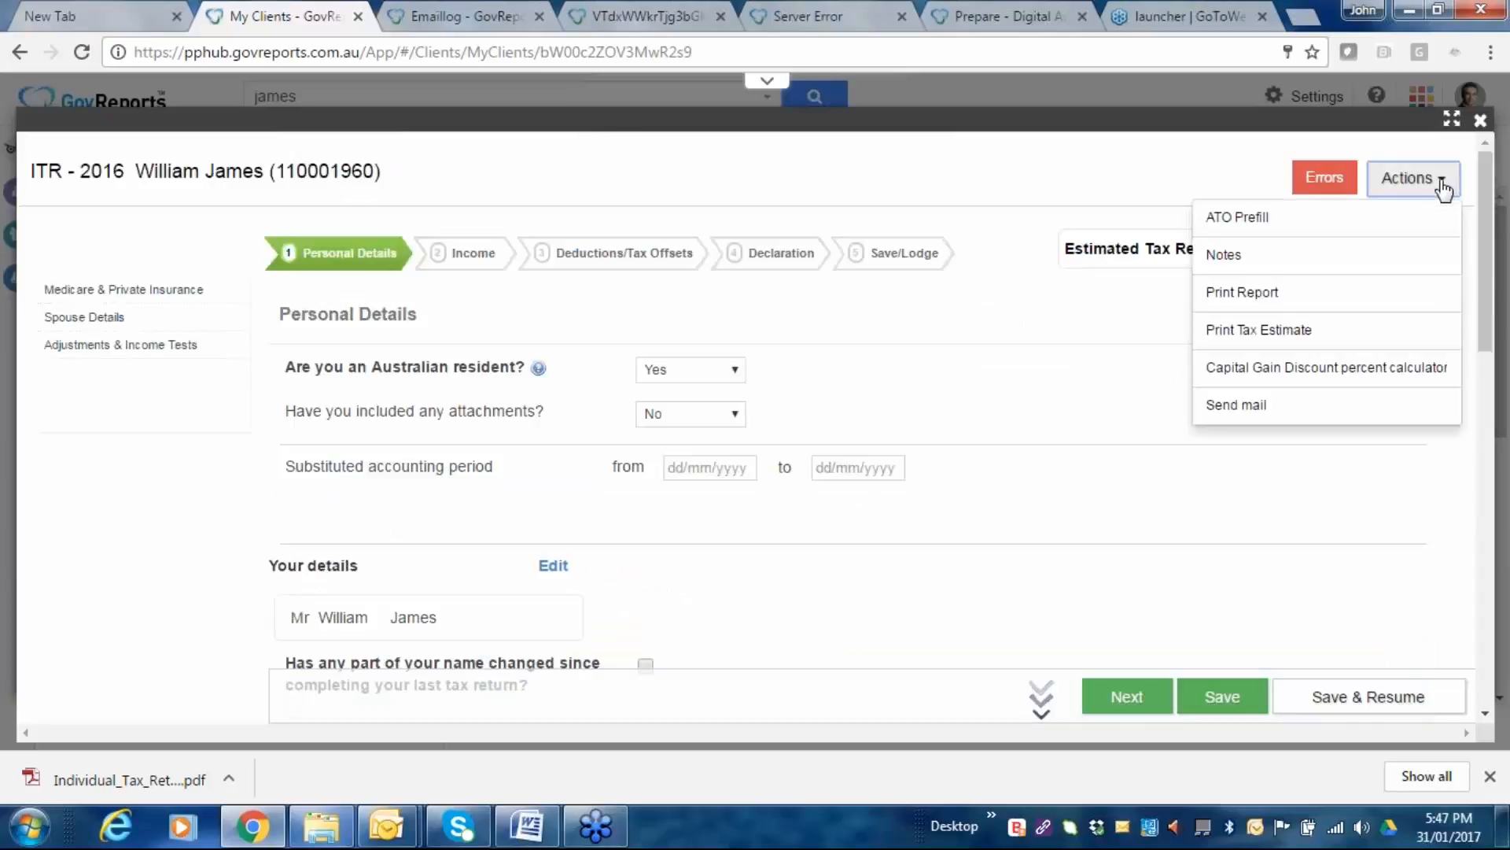
ATO-prefill the return from the client's 2016 XML file in Tax Presentation 31012017, overwriting existing data.
{"action": "left_click", "coordinate": [1239, 228]}
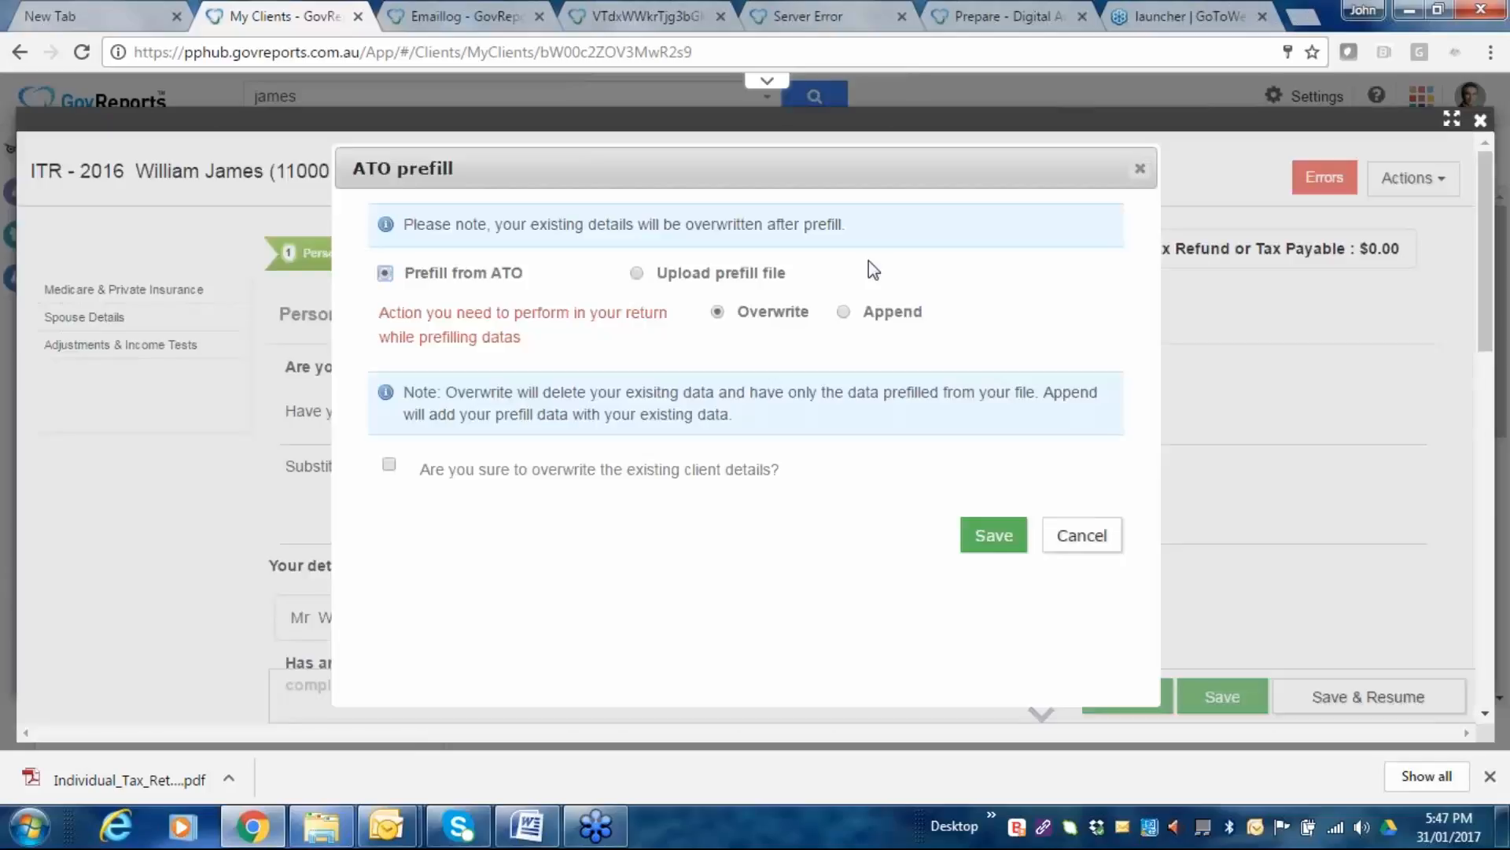
{"action": "left_click", "coordinate": [636, 273]}
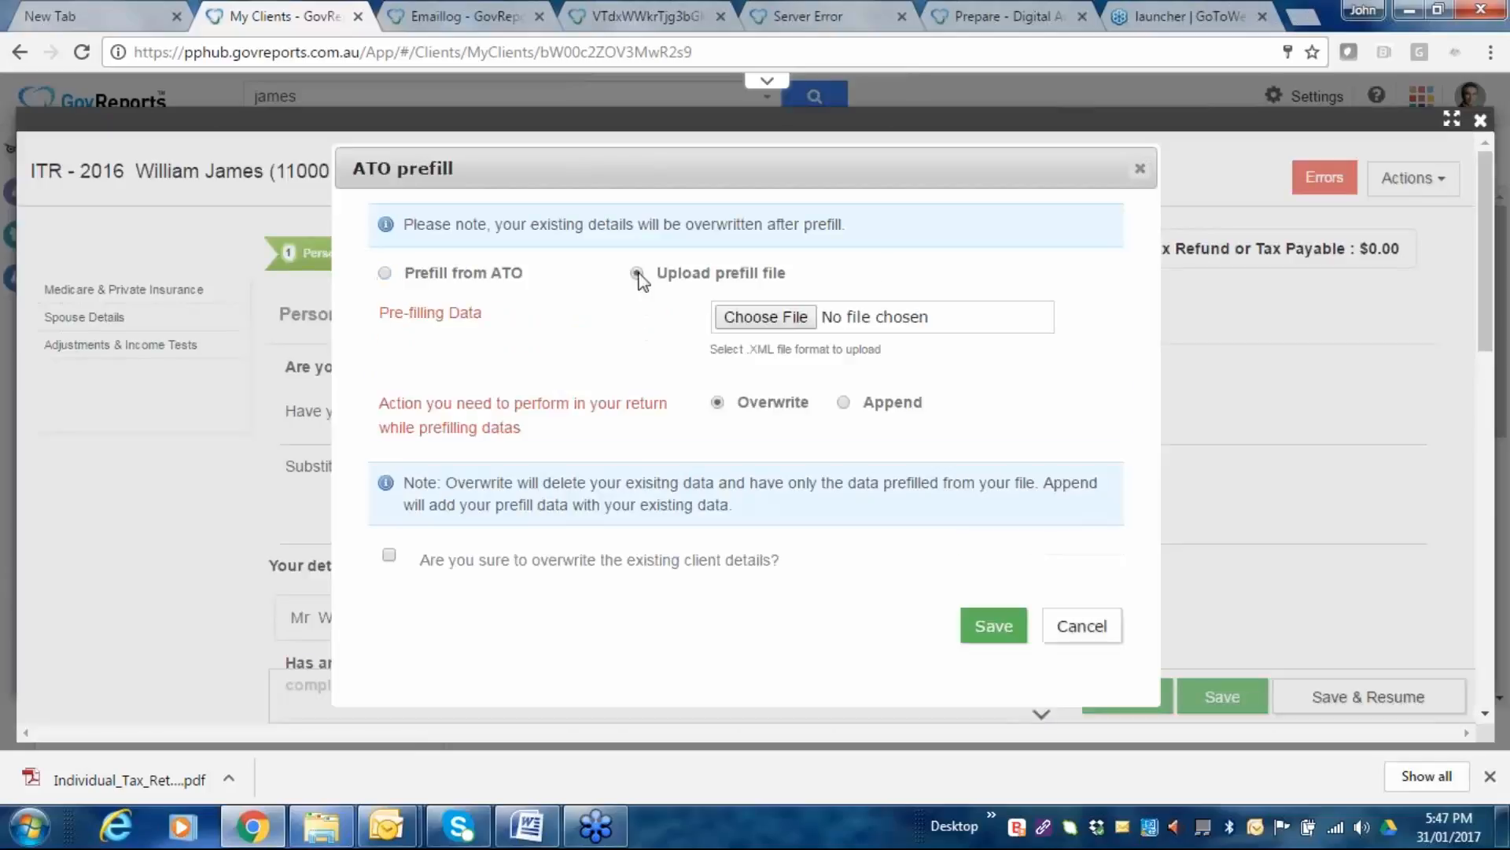
{"action": "left_click", "coordinate": [768, 318]}
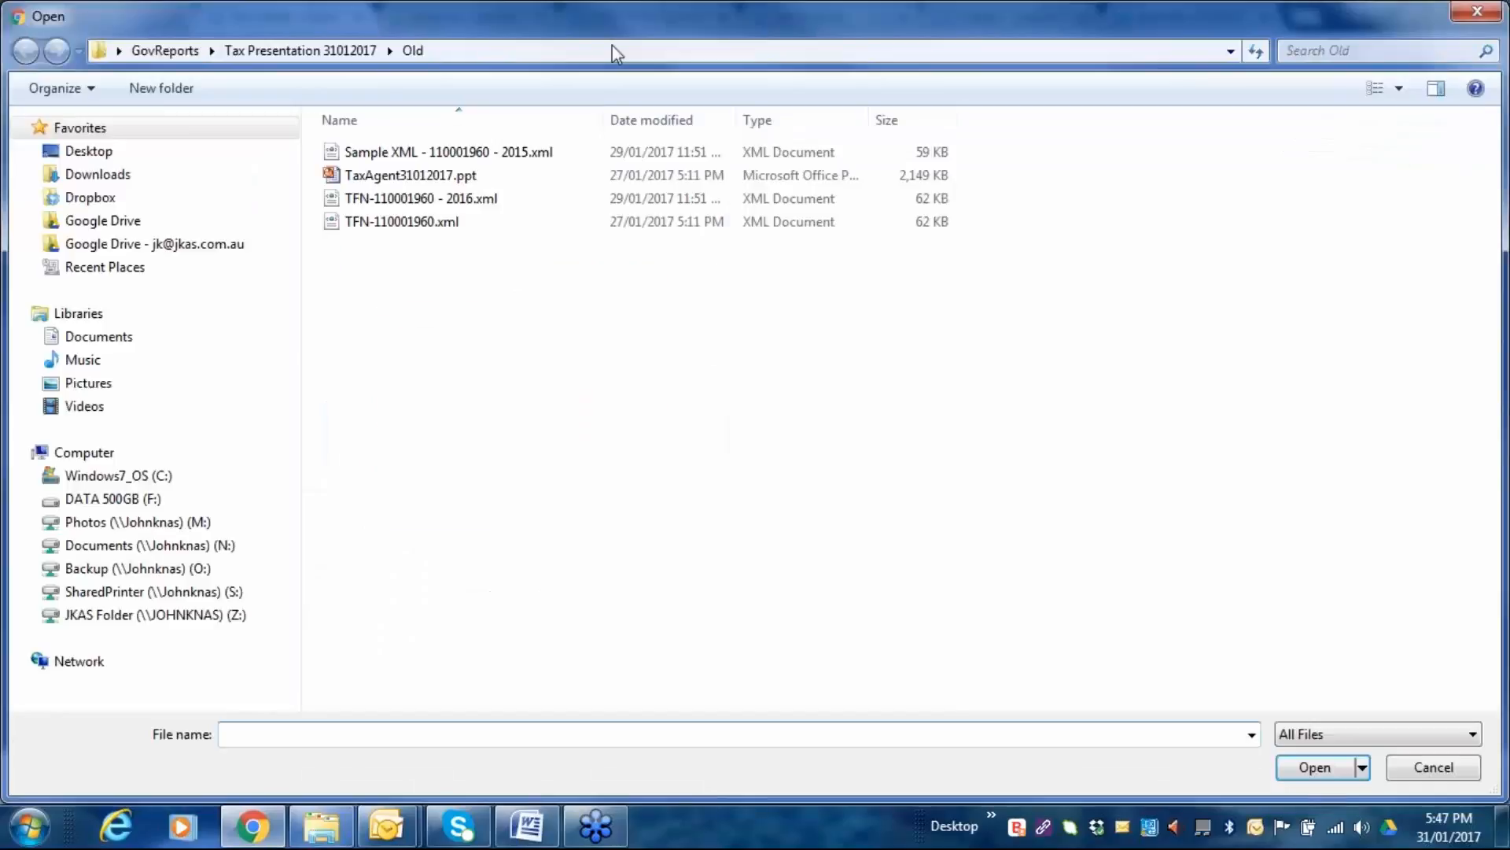
{"action": "left_click", "coordinate": [301, 50]}
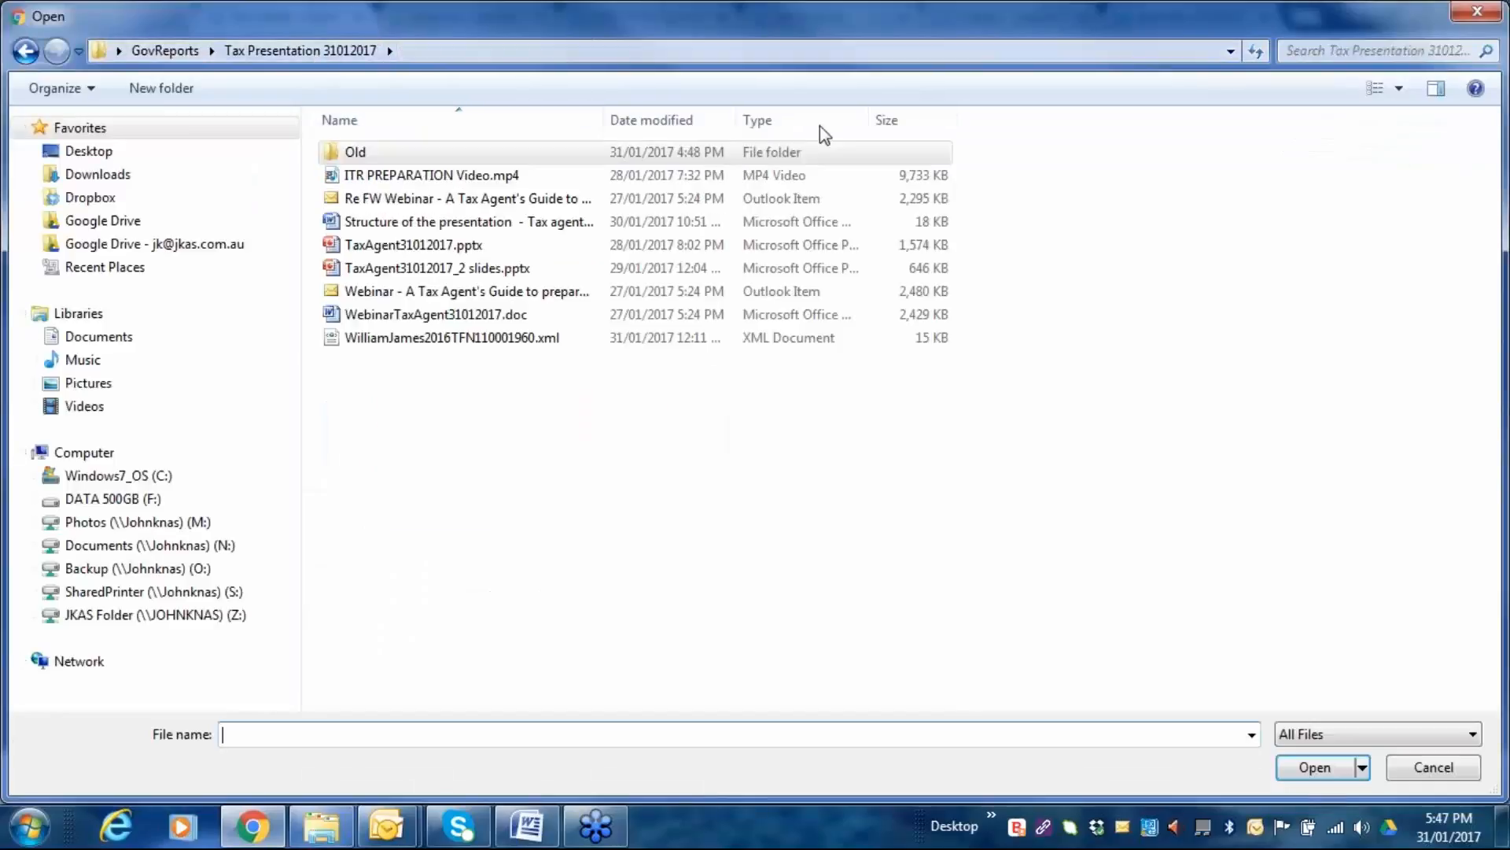
{"action": "left_click", "coordinate": [429, 340]}
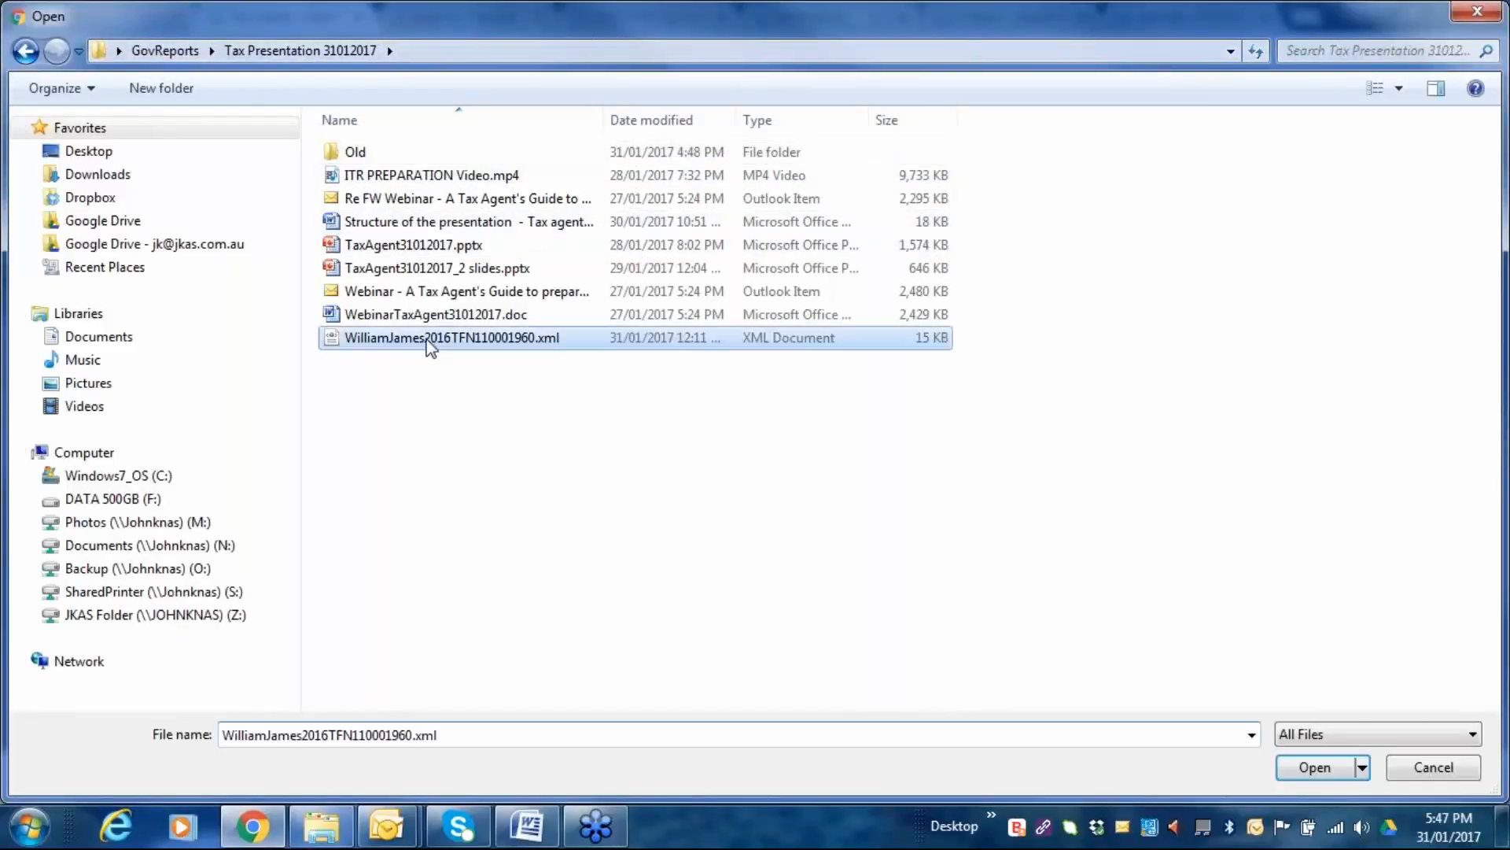
{"action": "left_click", "coordinate": [1312, 767]}
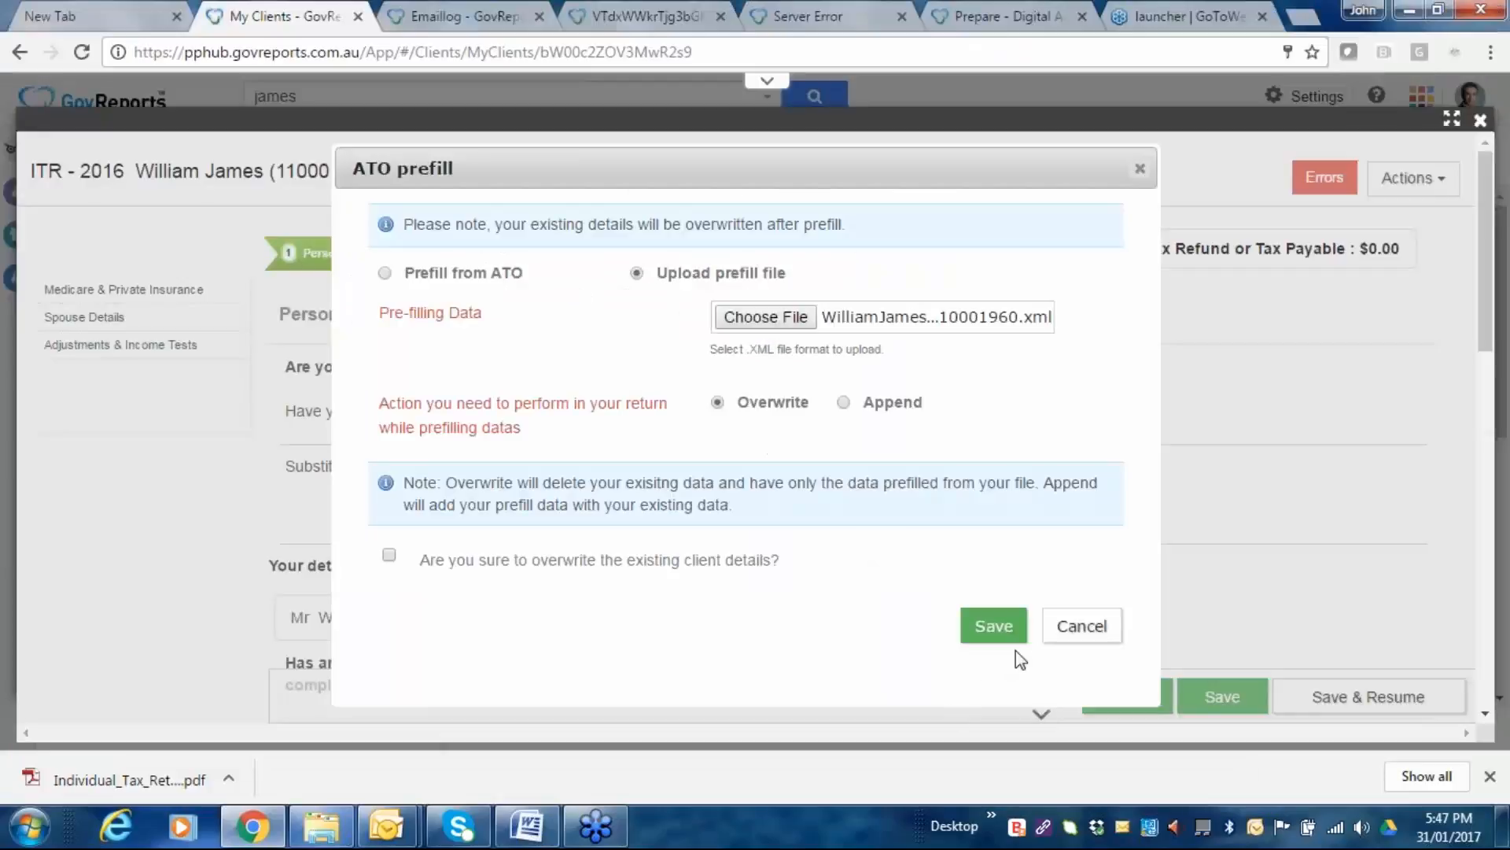
{"action": "left_click", "coordinate": [994, 627]}
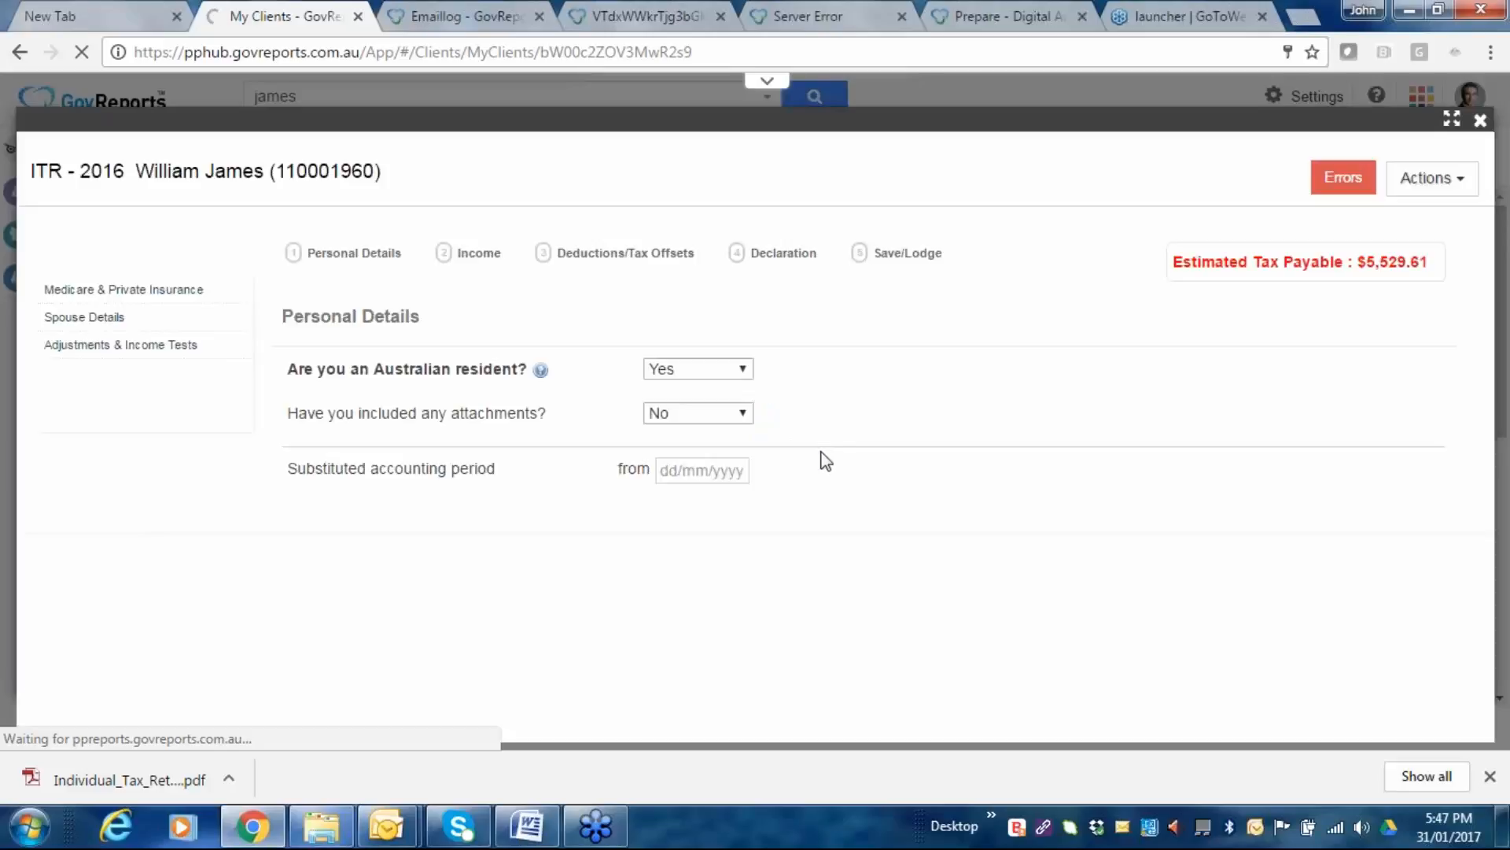
Begin another ATO prefill from an uploaded file, then cancel it without uploading anything.
{"action": "left_click", "coordinate": [1448, 196]}
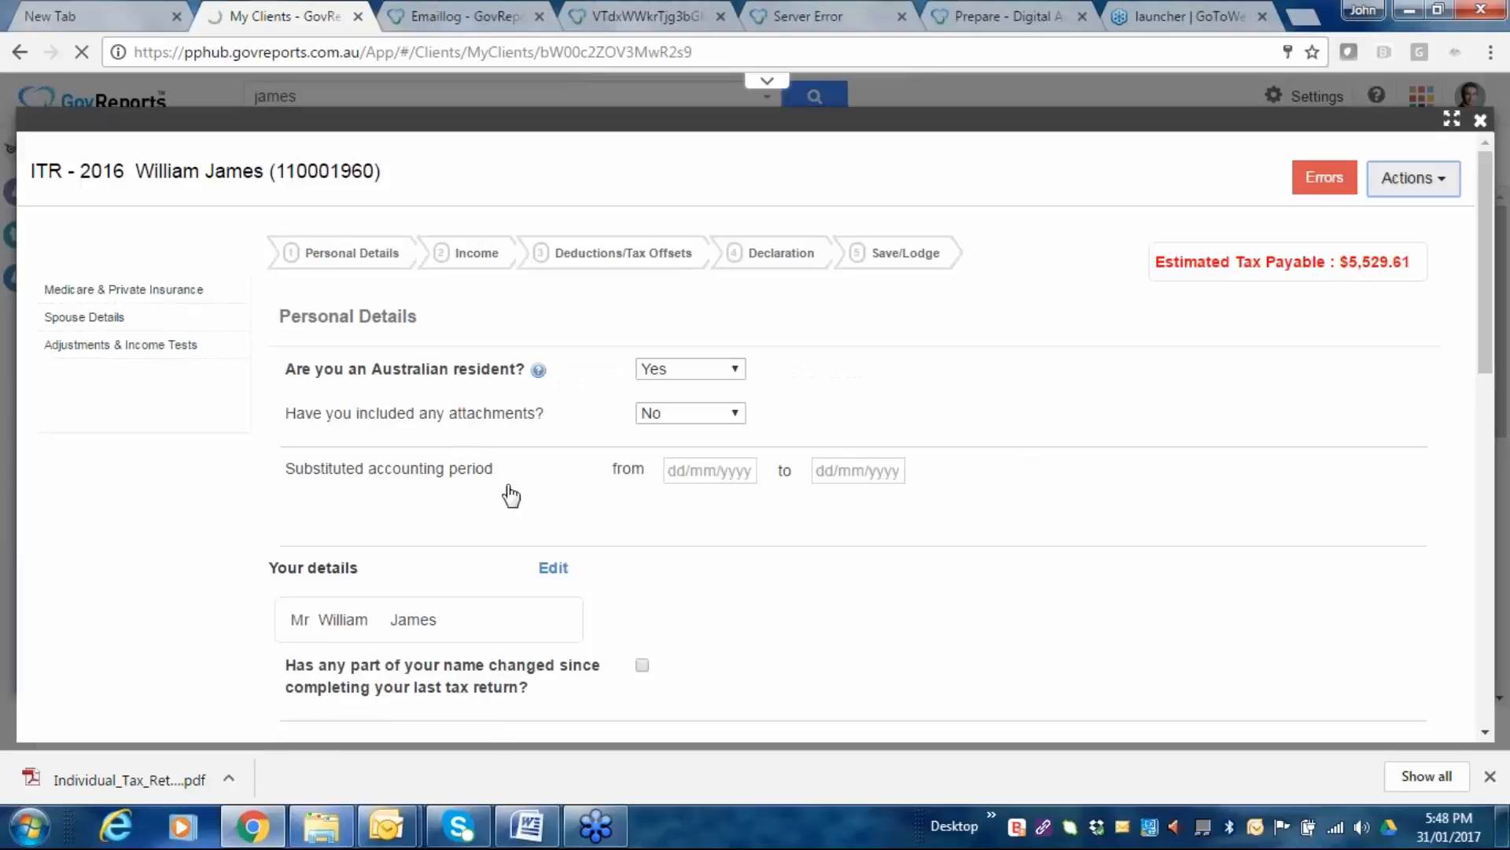
{"action": "left_click", "coordinate": [1444, 188]}
{"action": "left_click", "coordinate": [1215, 215]}
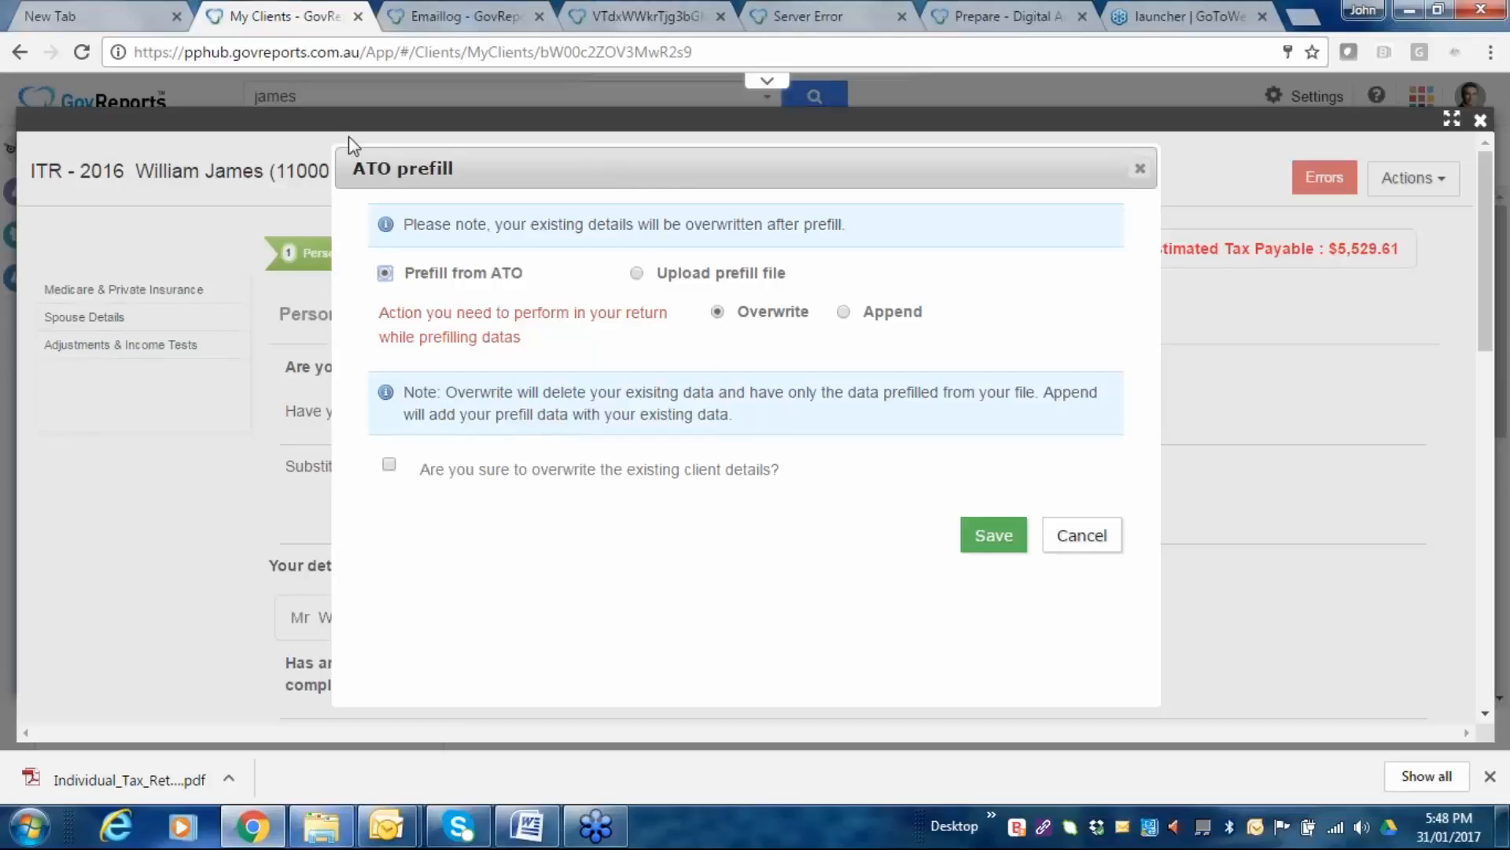
{"action": "left_click", "coordinate": [636, 271]}
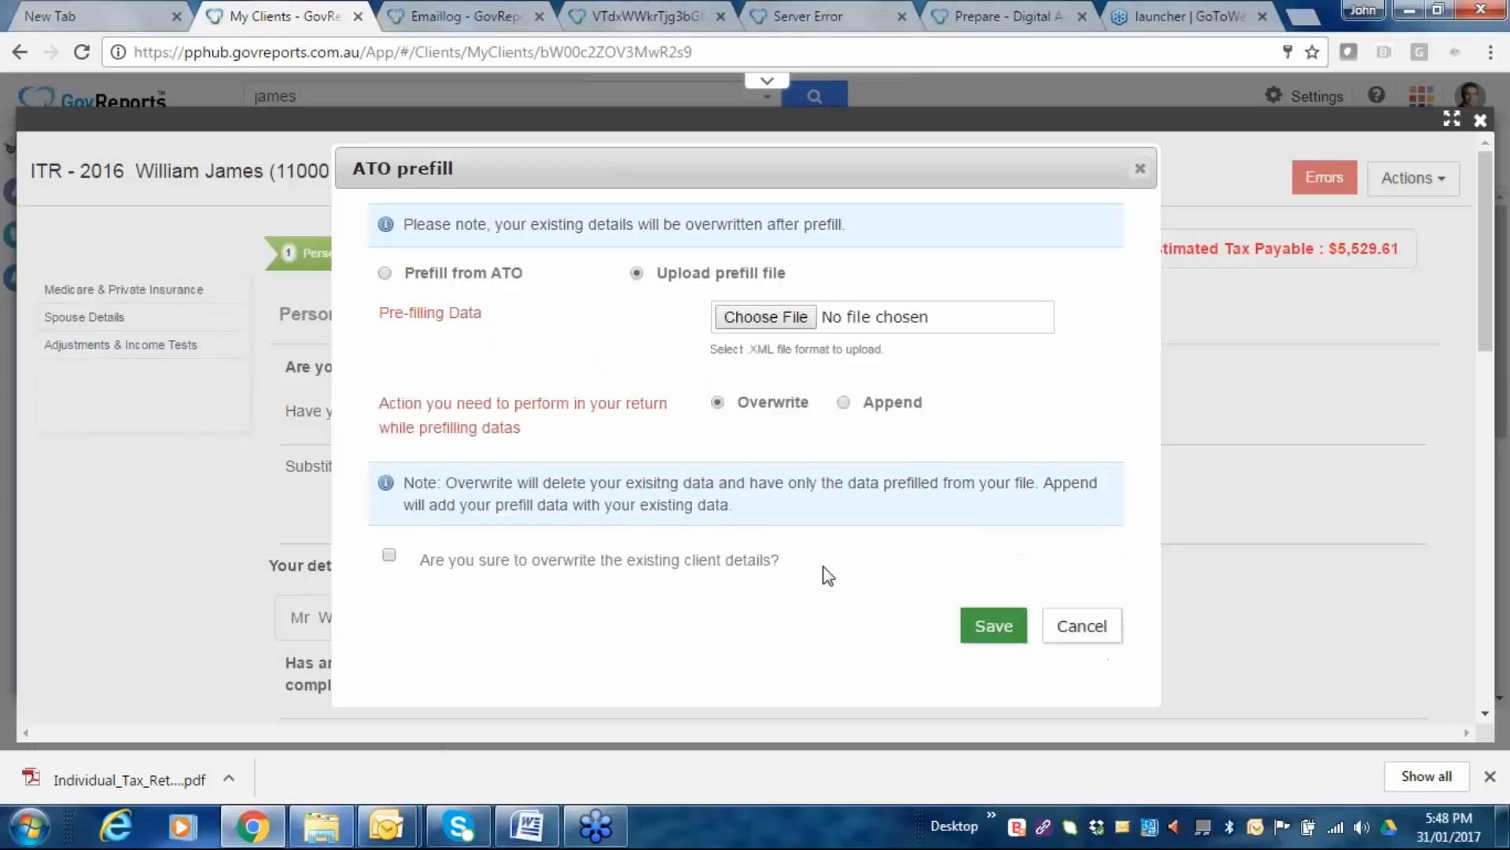
{"action": "left_click", "coordinate": [1091, 627]}
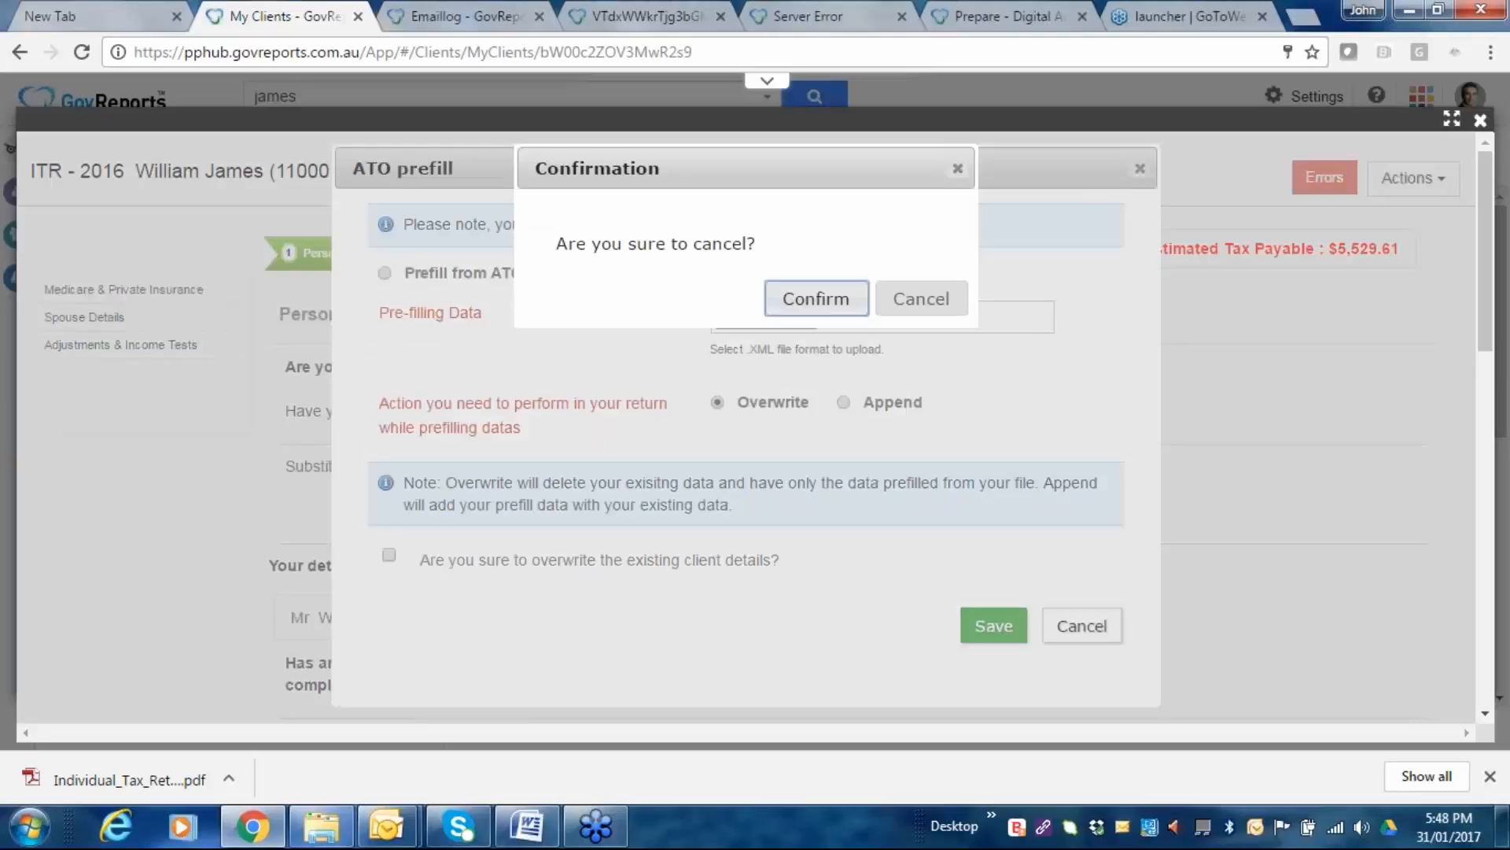
{"action": "left_click", "coordinate": [824, 315]}
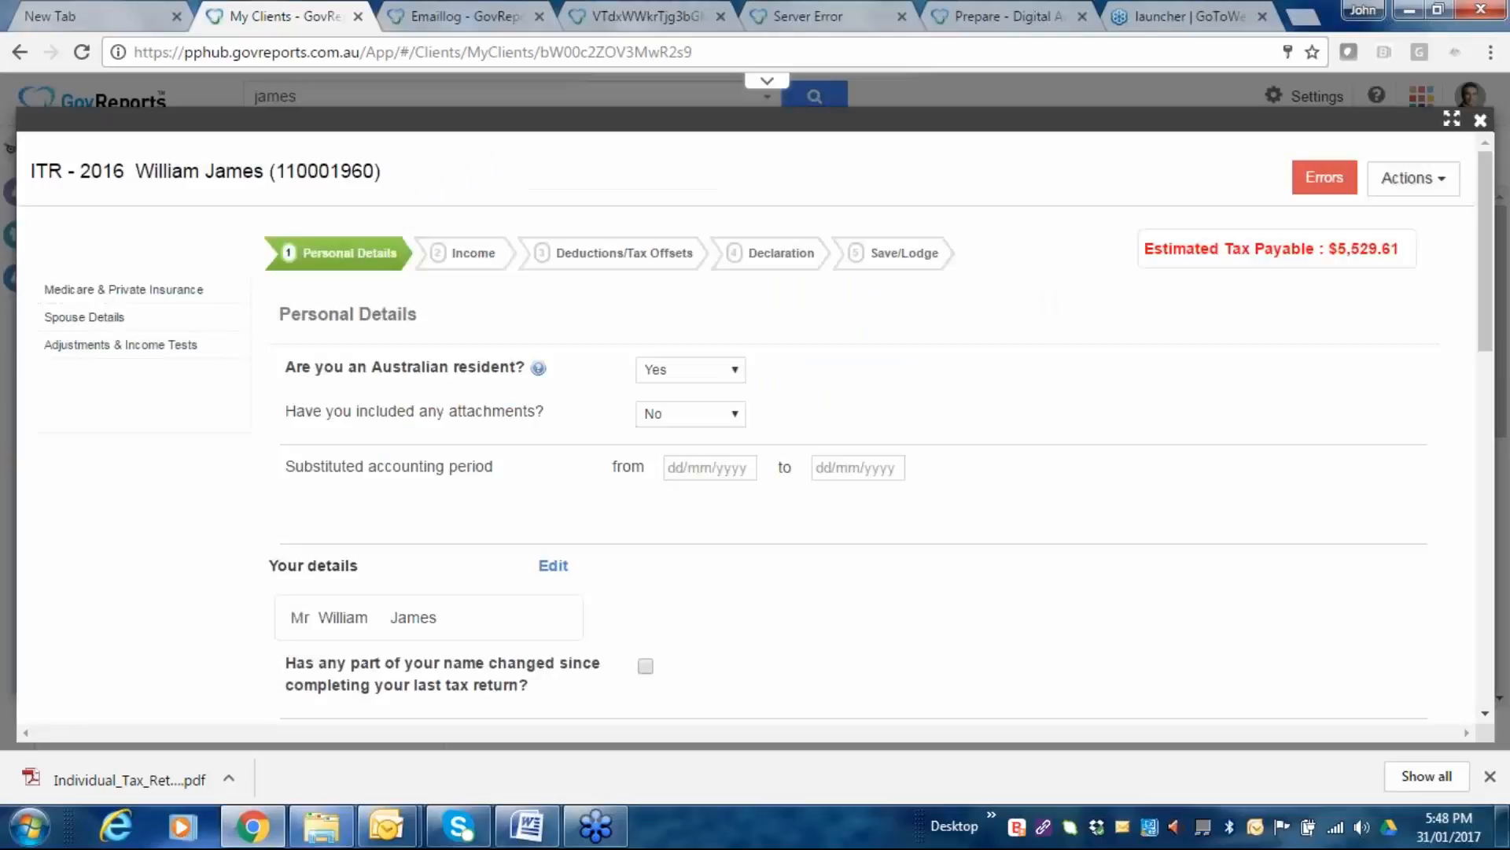
Check the EFT BSB, account number and account name, then continue to Medicare & Private Insurance.
{"action": "scroll", "coordinate": [786, 413], "scroll_direction": "down", "scroll_amount": 2}
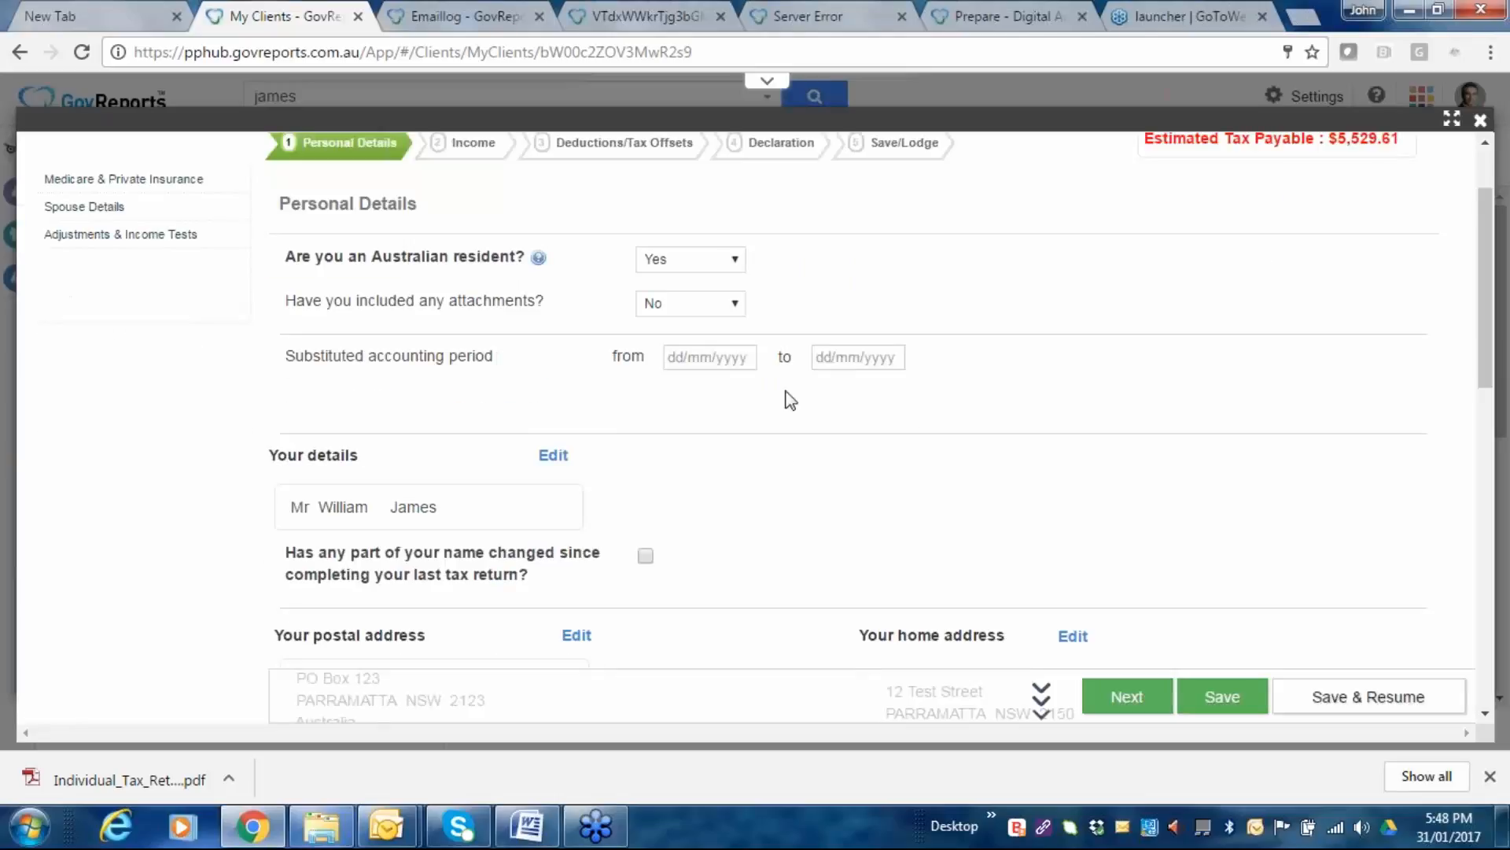
{"action": "scroll", "coordinate": [811, 415], "scroll_direction": "down", "scroll_amount": 2}
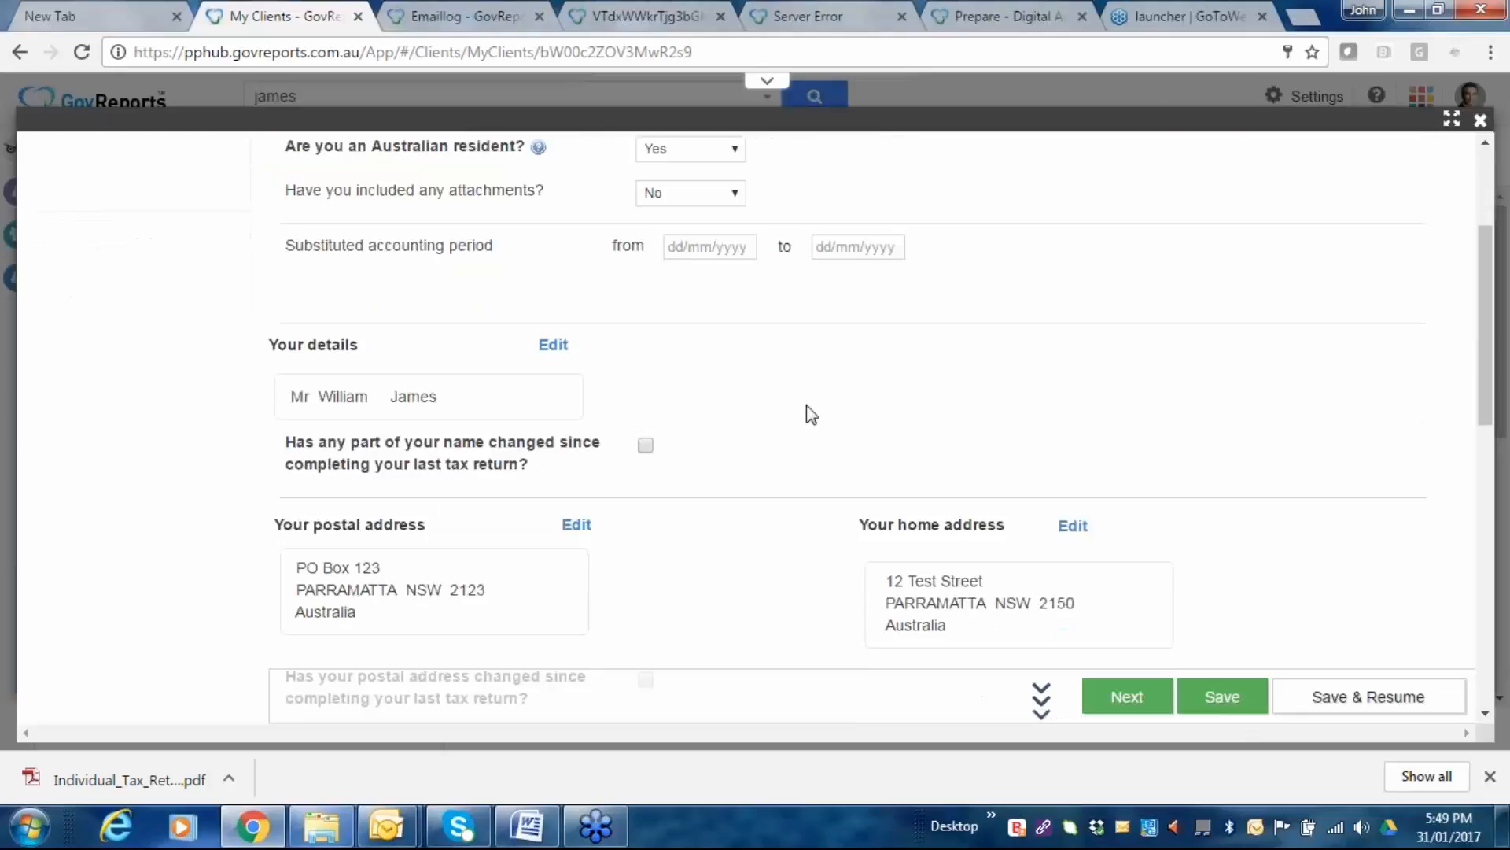
{"action": "scroll", "coordinate": [811, 414], "scroll_direction": "down", "scroll_amount": 6}
{"action": "scroll", "coordinate": [364, 303], "scroll_direction": "down", "scroll_amount": 4}
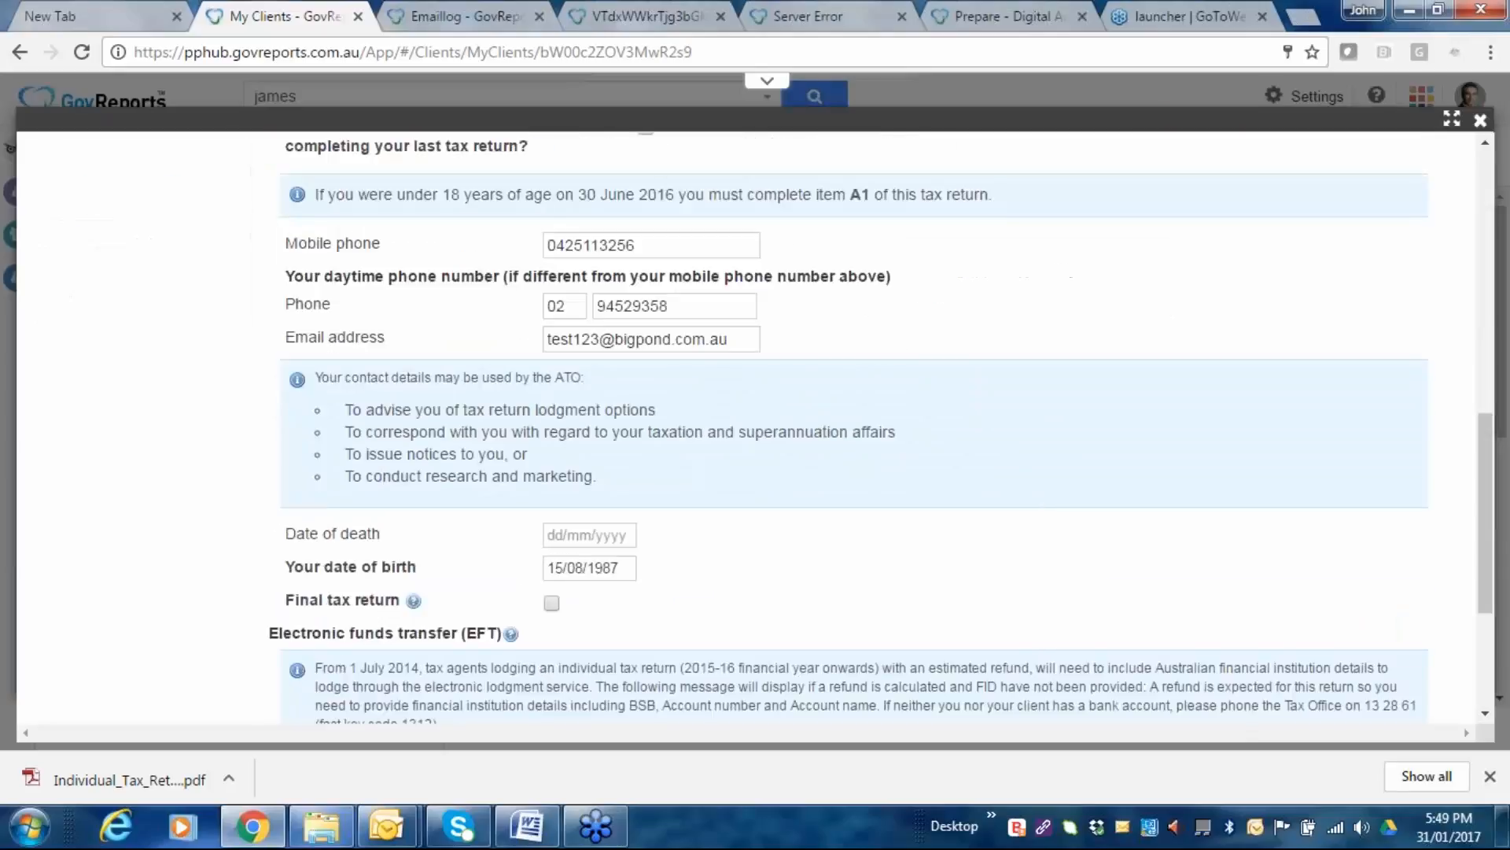
{"action": "scroll", "coordinate": [712, 523], "scroll_direction": "down", "scroll_amount": 5}
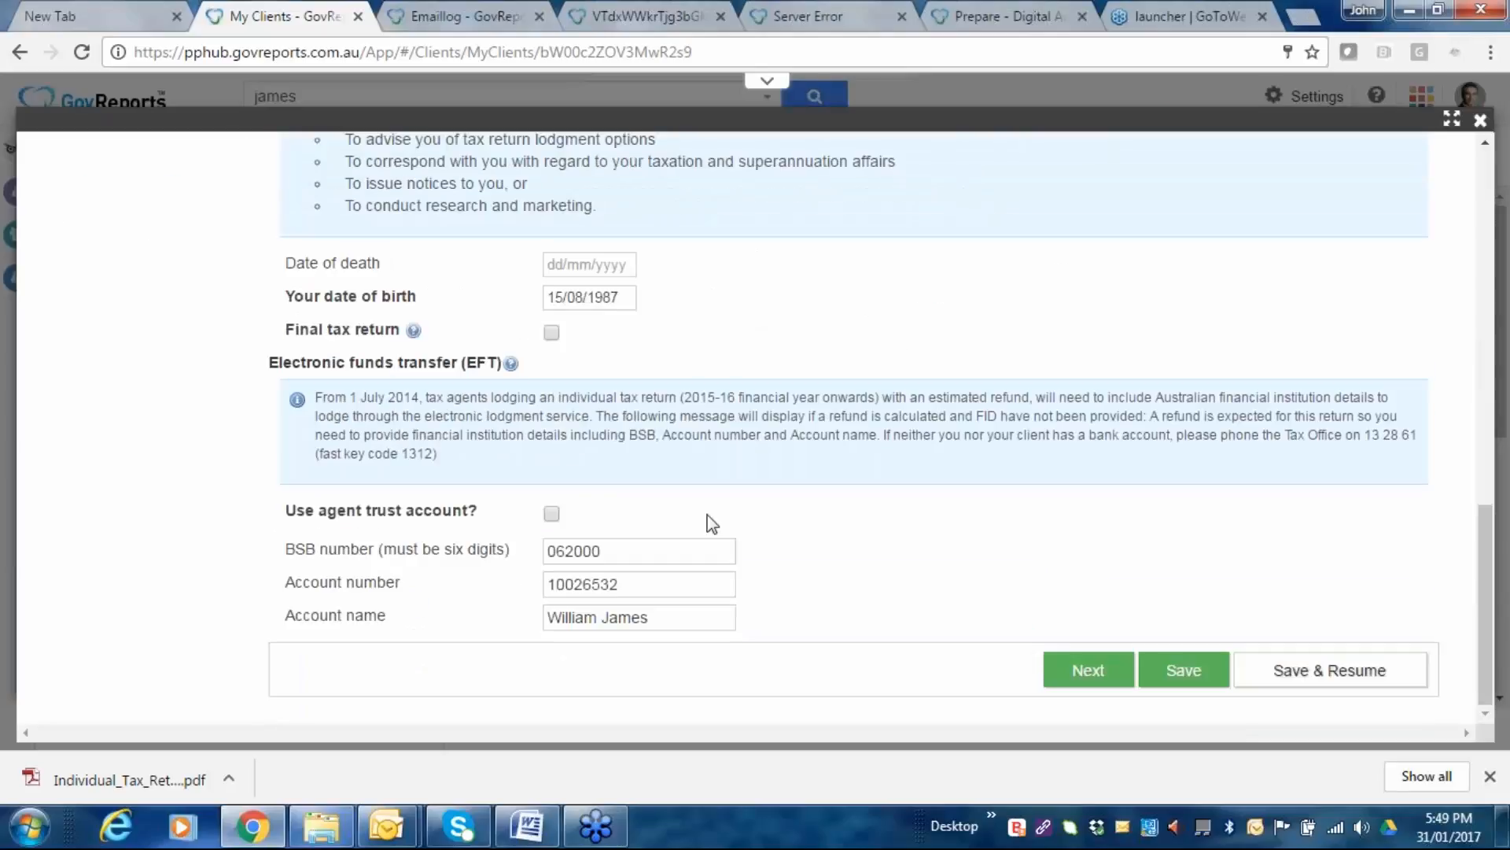
{"action": "scroll", "coordinate": [712, 523], "scroll_direction": "up", "scroll_amount": 5}
{"action": "scroll", "coordinate": [960, 462], "scroll_direction": "down", "scroll_amount": 2}
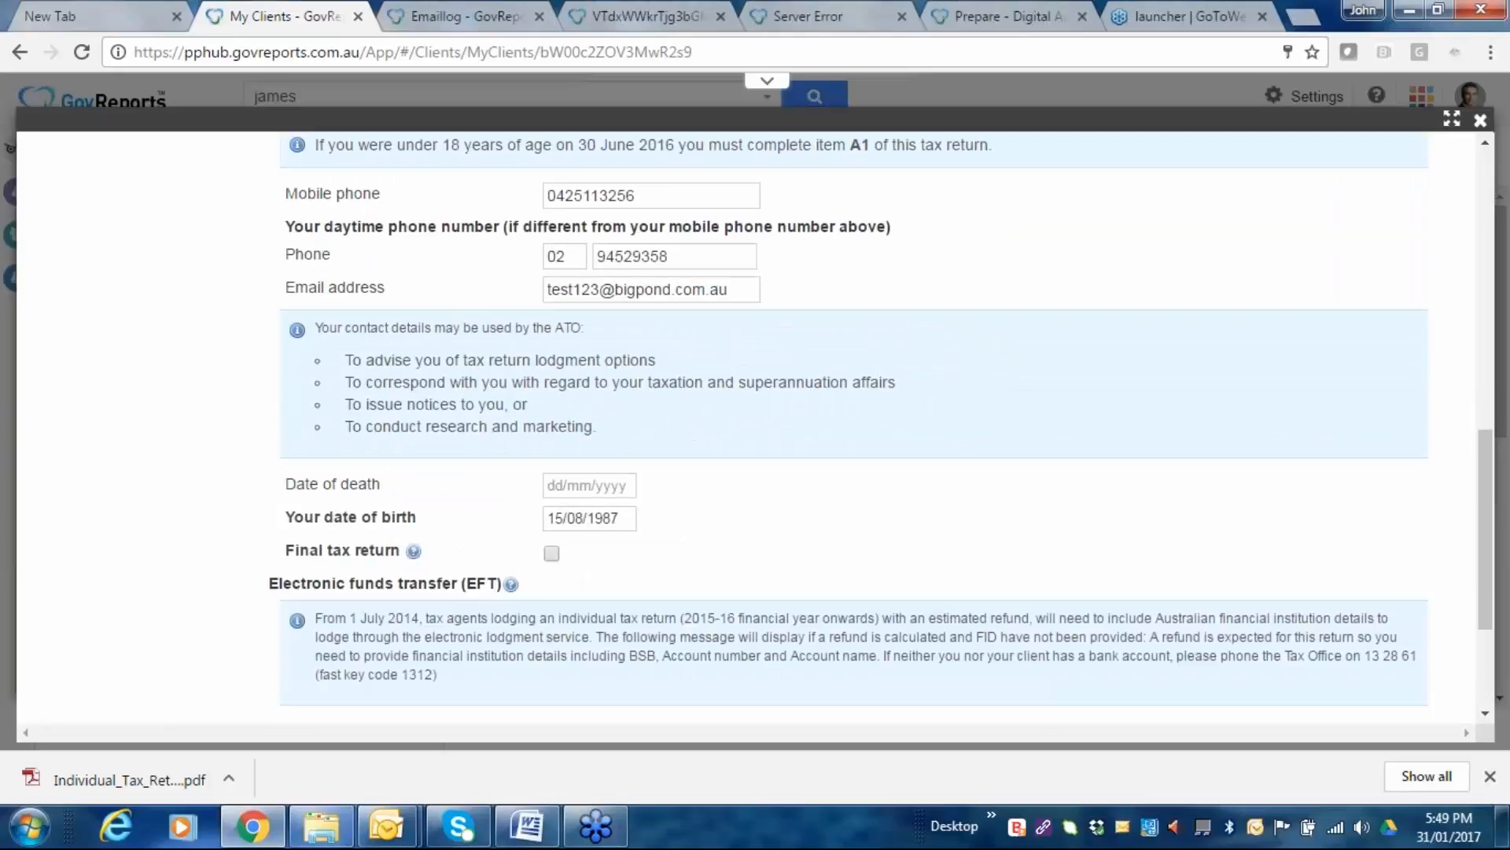
{"action": "scroll", "coordinate": [1101, 678], "scroll_direction": "down", "scroll_amount": 3}
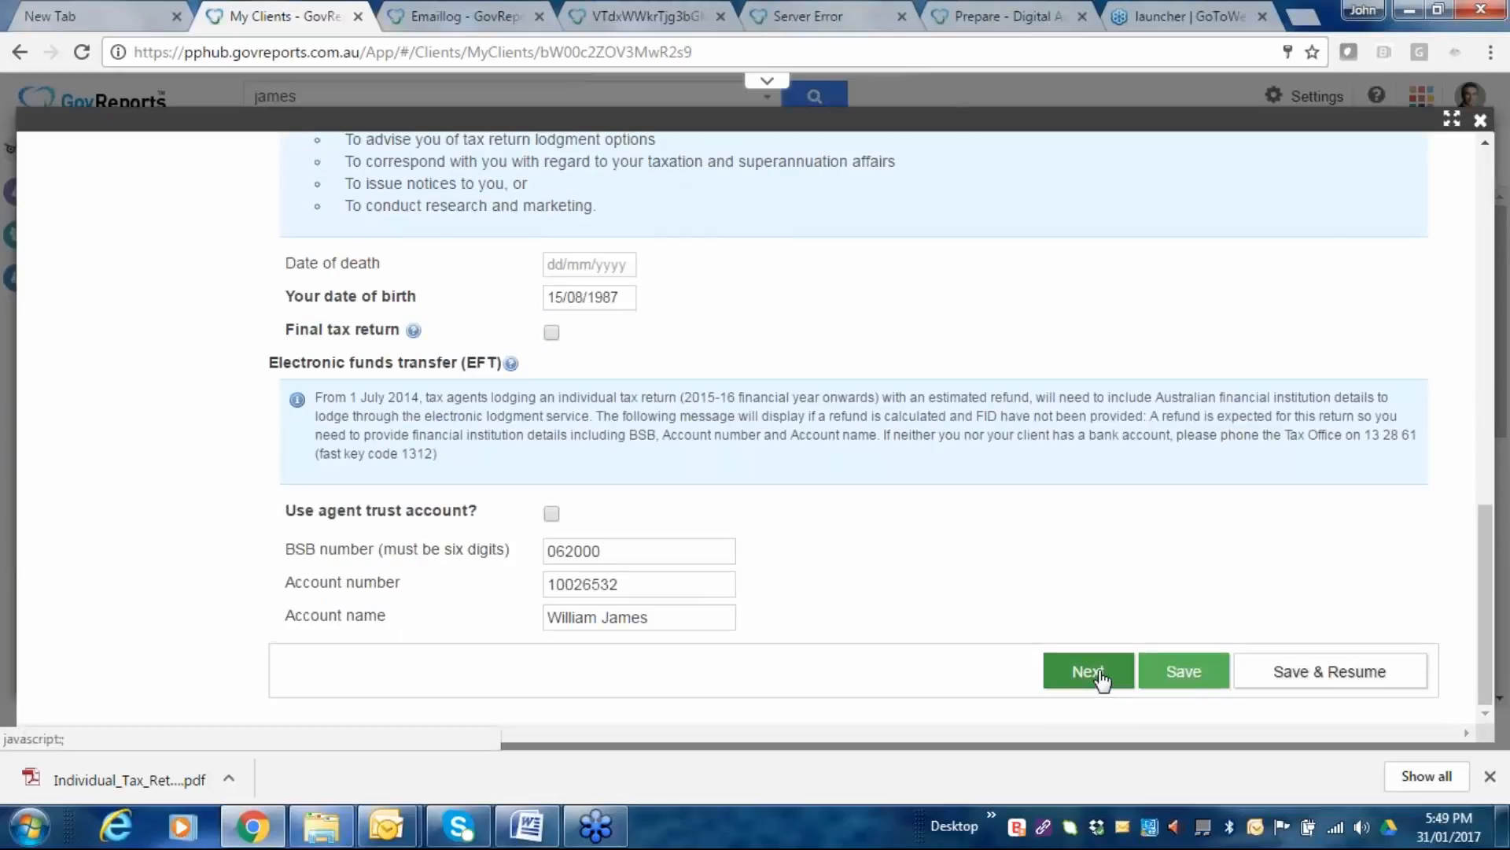
{"action": "left_click", "coordinate": [1102, 678]}
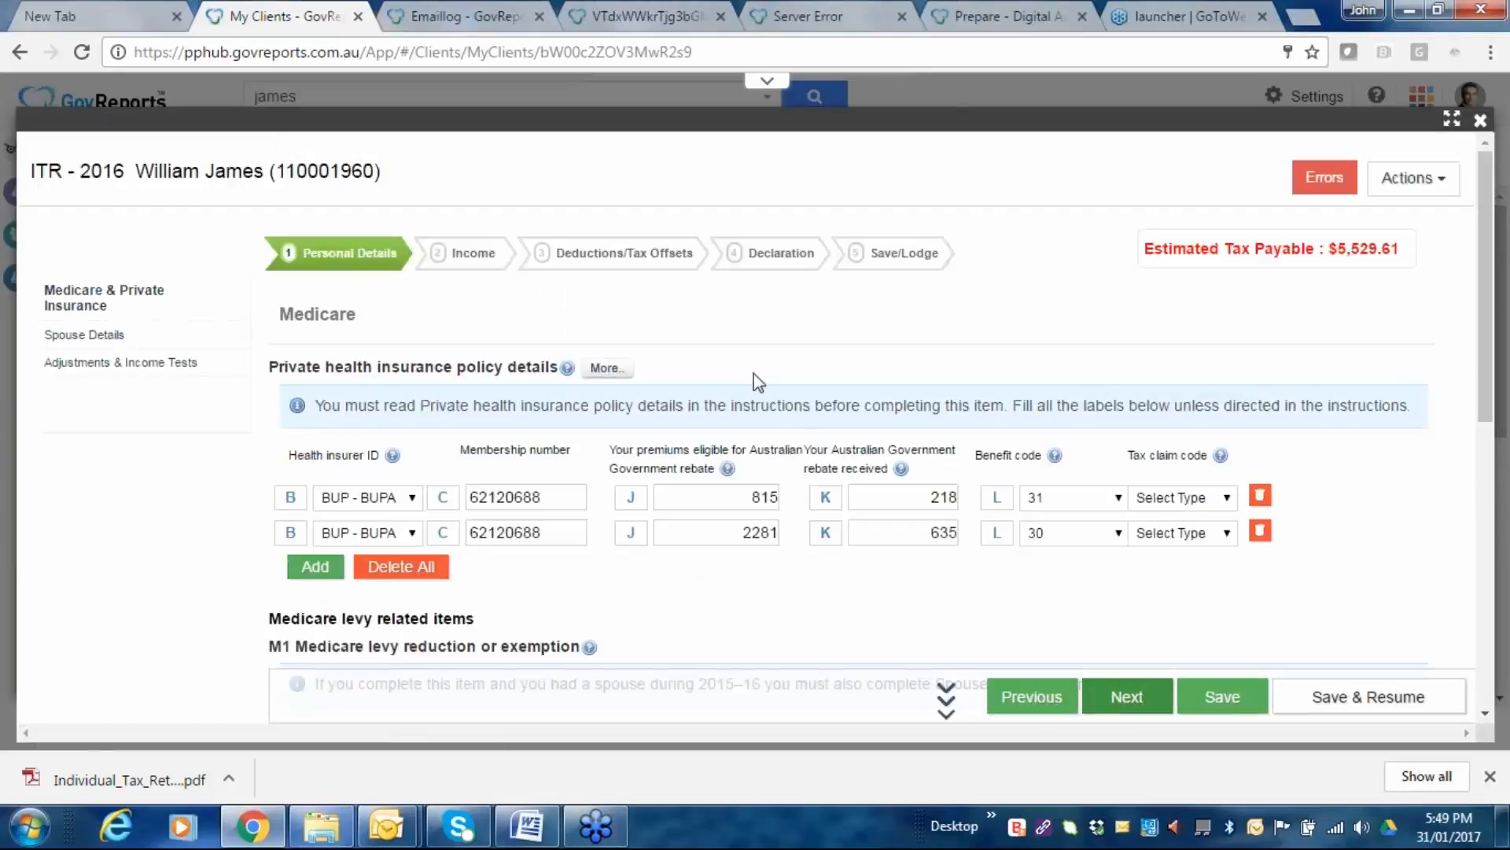
Set the tax claim code to C for both BUPA health insurance policies.
{"action": "left_click", "coordinate": [1232, 503]}
{"action": "left_click", "coordinate": [1145, 571]}
{"action": "left_click", "coordinate": [1231, 535]}
{"action": "left_click", "coordinate": [1157, 606]}
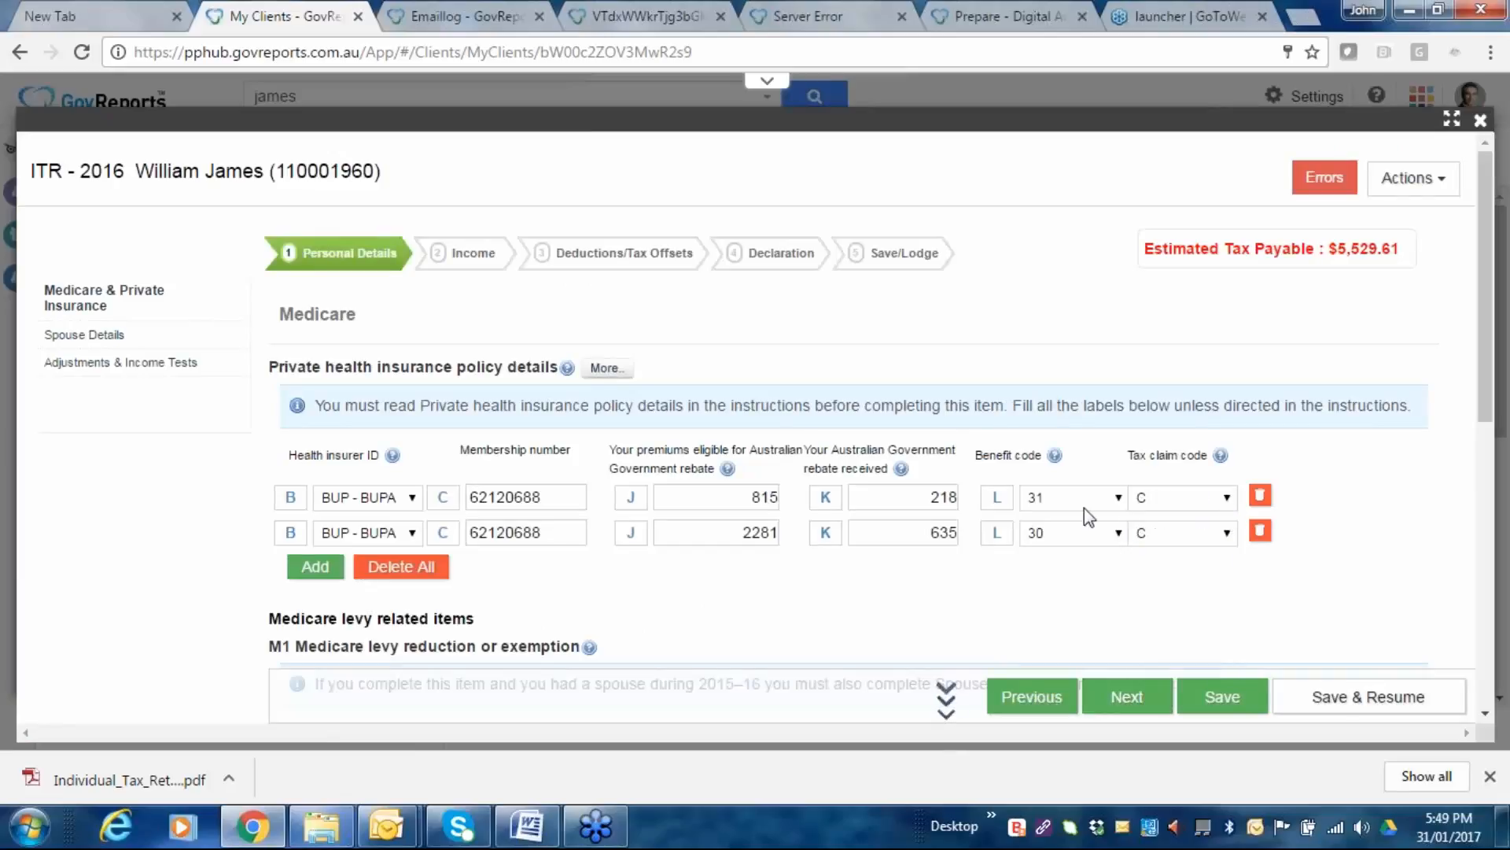
Record 366 days not liable for surcharge, tick full-year hospital cover at E, and continue.
{"action": "scroll", "coordinate": [1086, 510], "scroll_direction": "down", "scroll_amount": 2}
{"action": "scroll", "coordinate": [1023, 513], "scroll_direction": "down", "scroll_amount": 2}
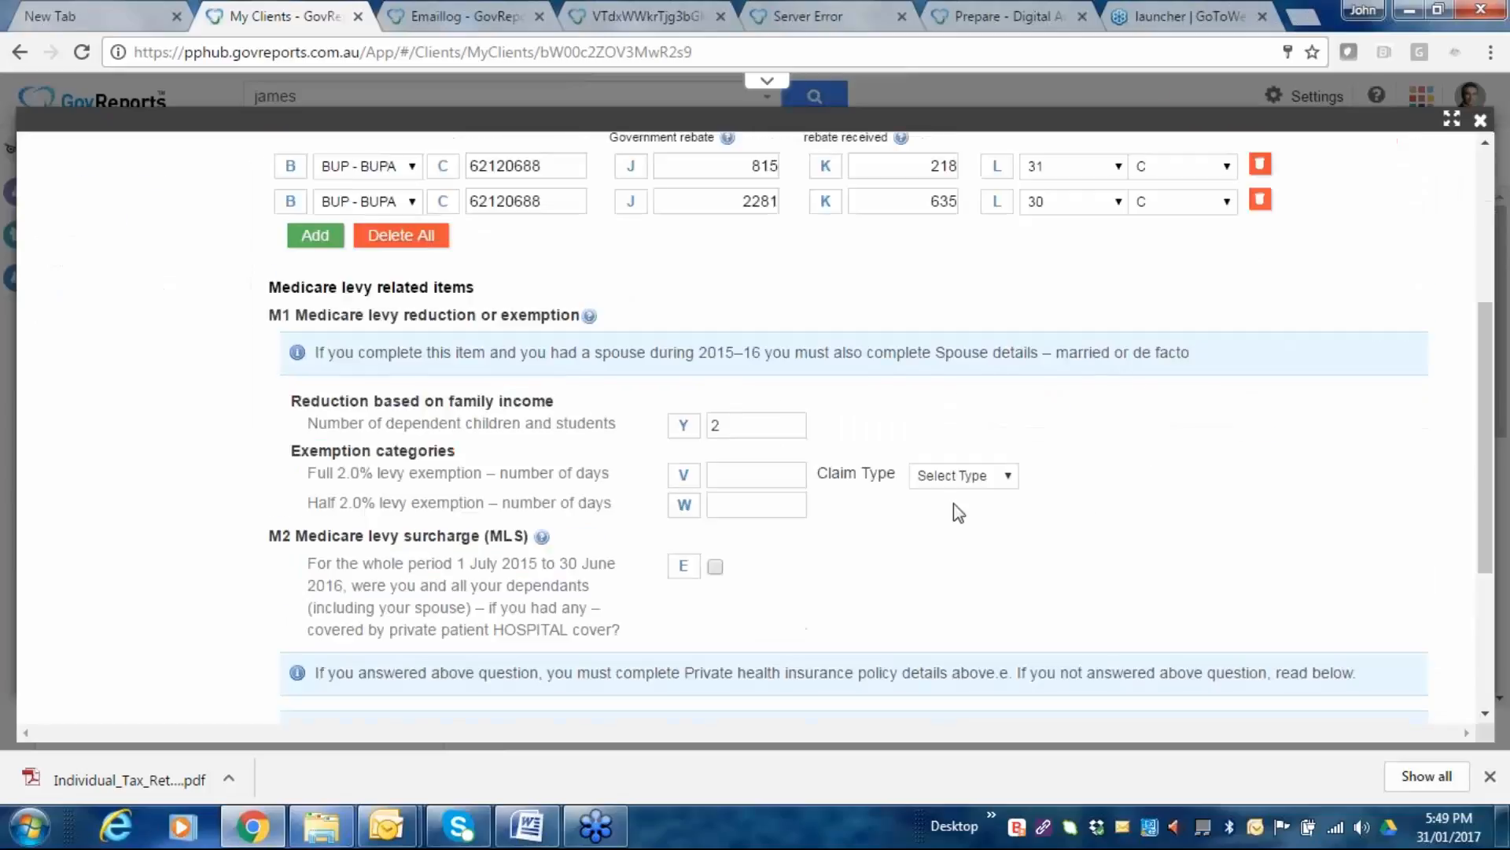
{"action": "scroll", "coordinate": [841, 519], "scroll_direction": "down", "scroll_amount": 2}
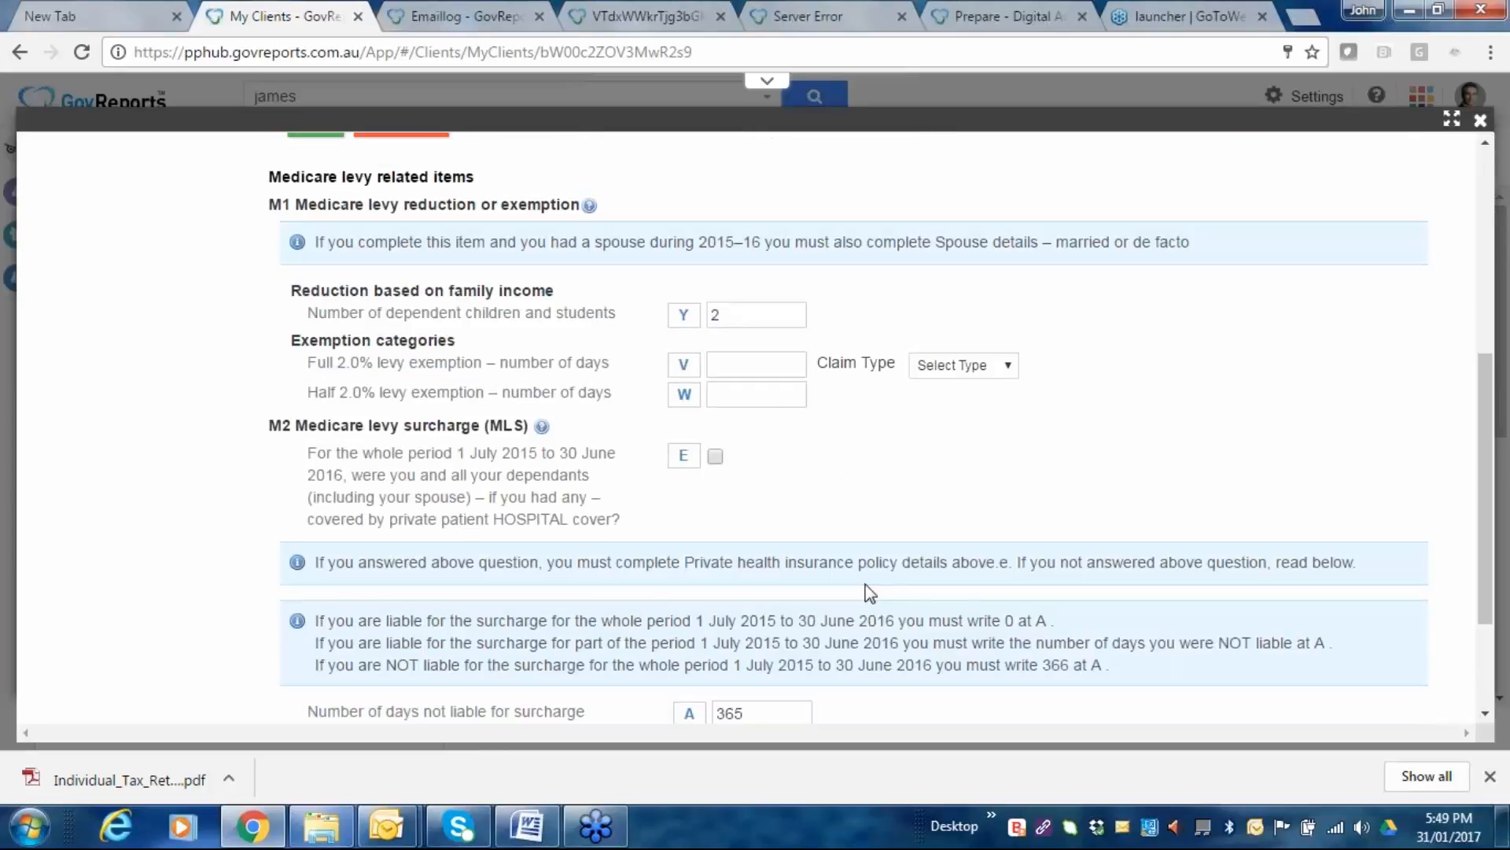
{"action": "scroll", "coordinate": [868, 592], "scroll_direction": "down", "scroll_amount": 2}
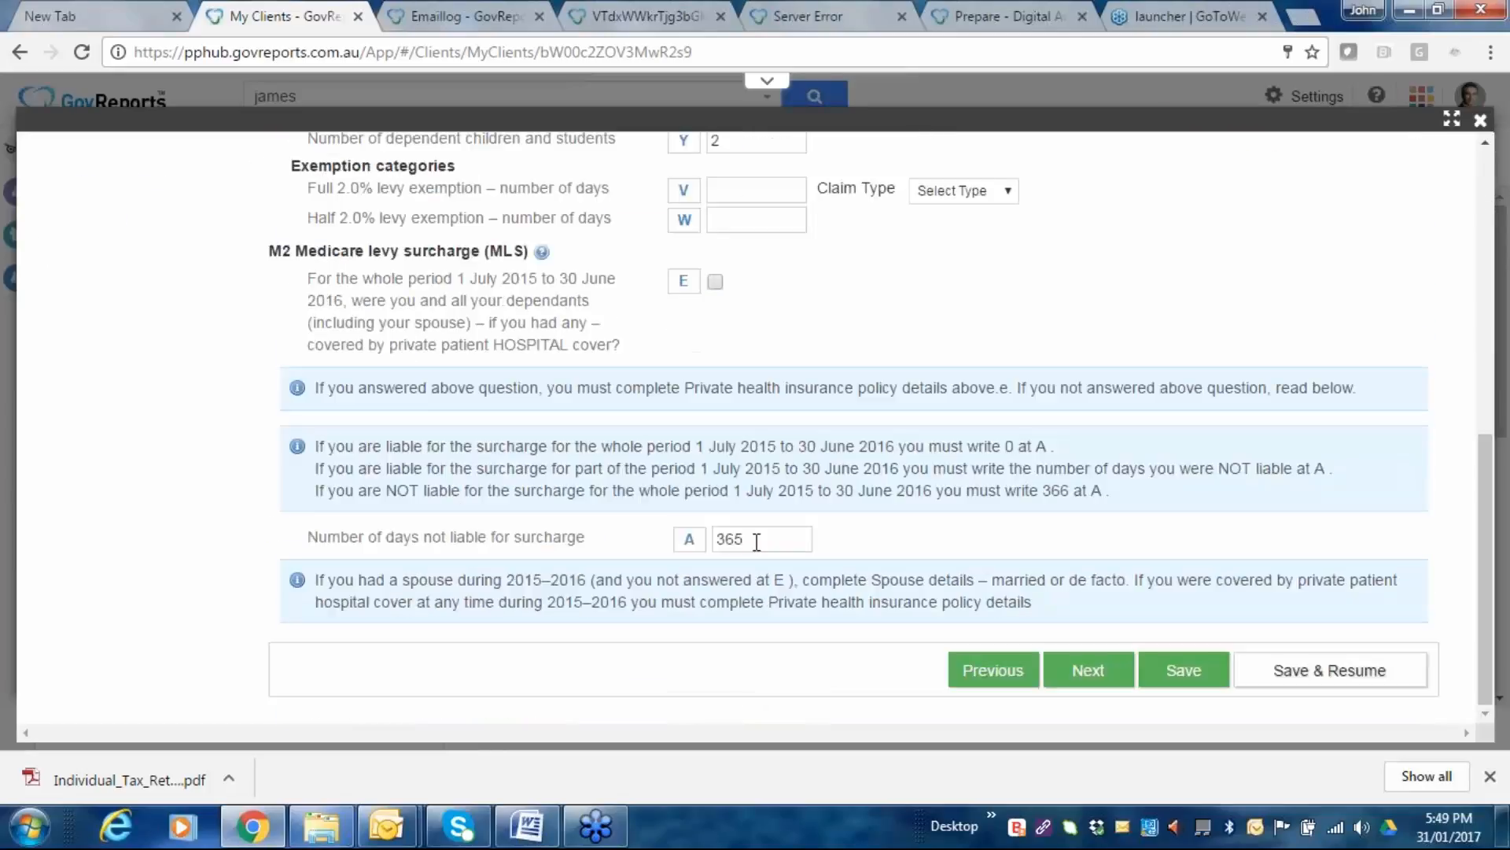
{"action": "left_click", "coordinate": [756, 542]}
{"action": "key", "text": "BackSpace"}
{"action": "type", "text": "6"}
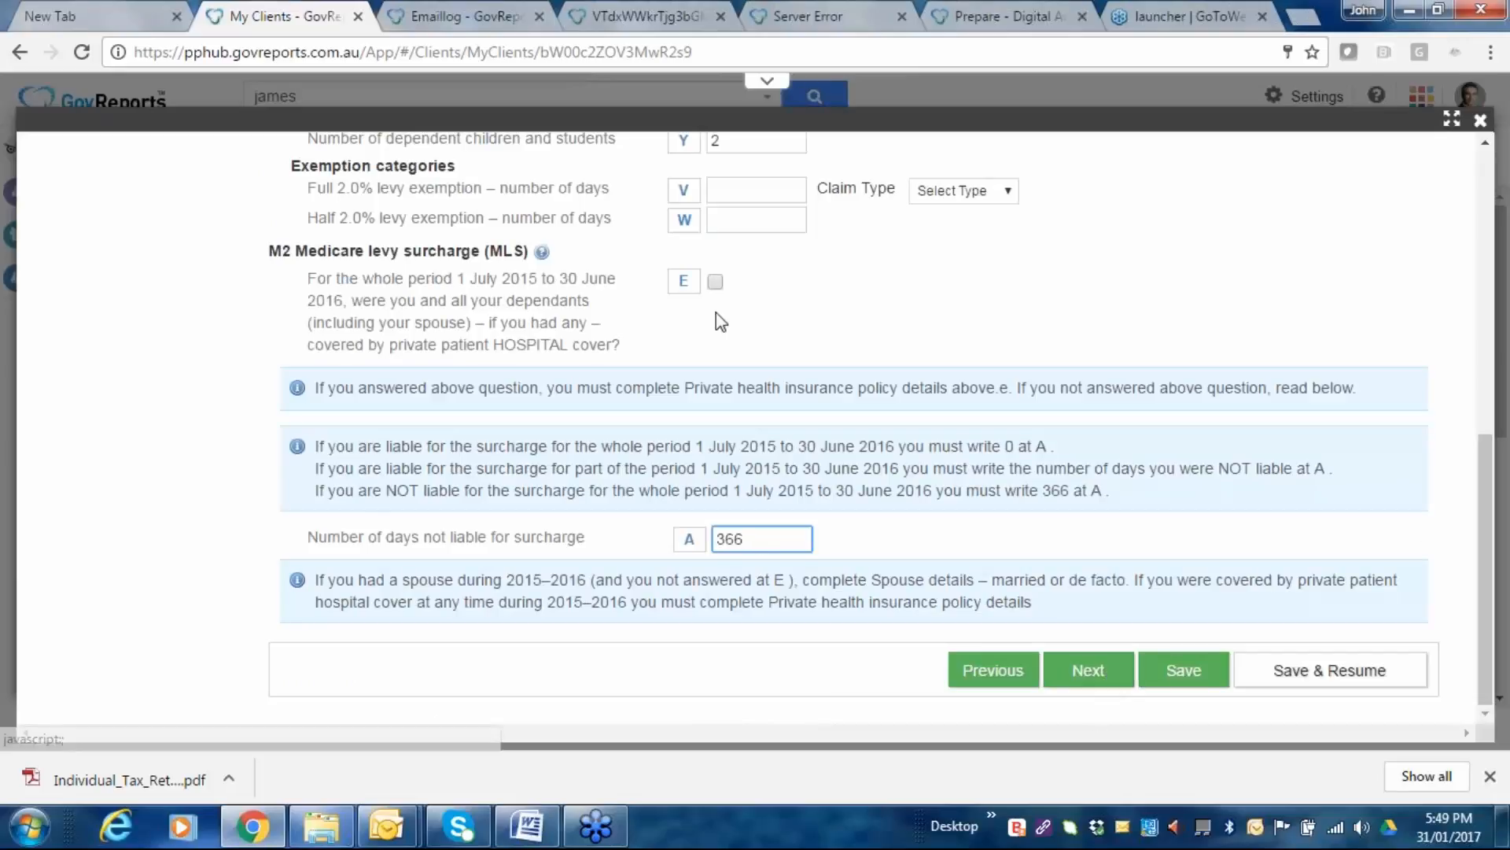
{"action": "left_click", "coordinate": [715, 282]}
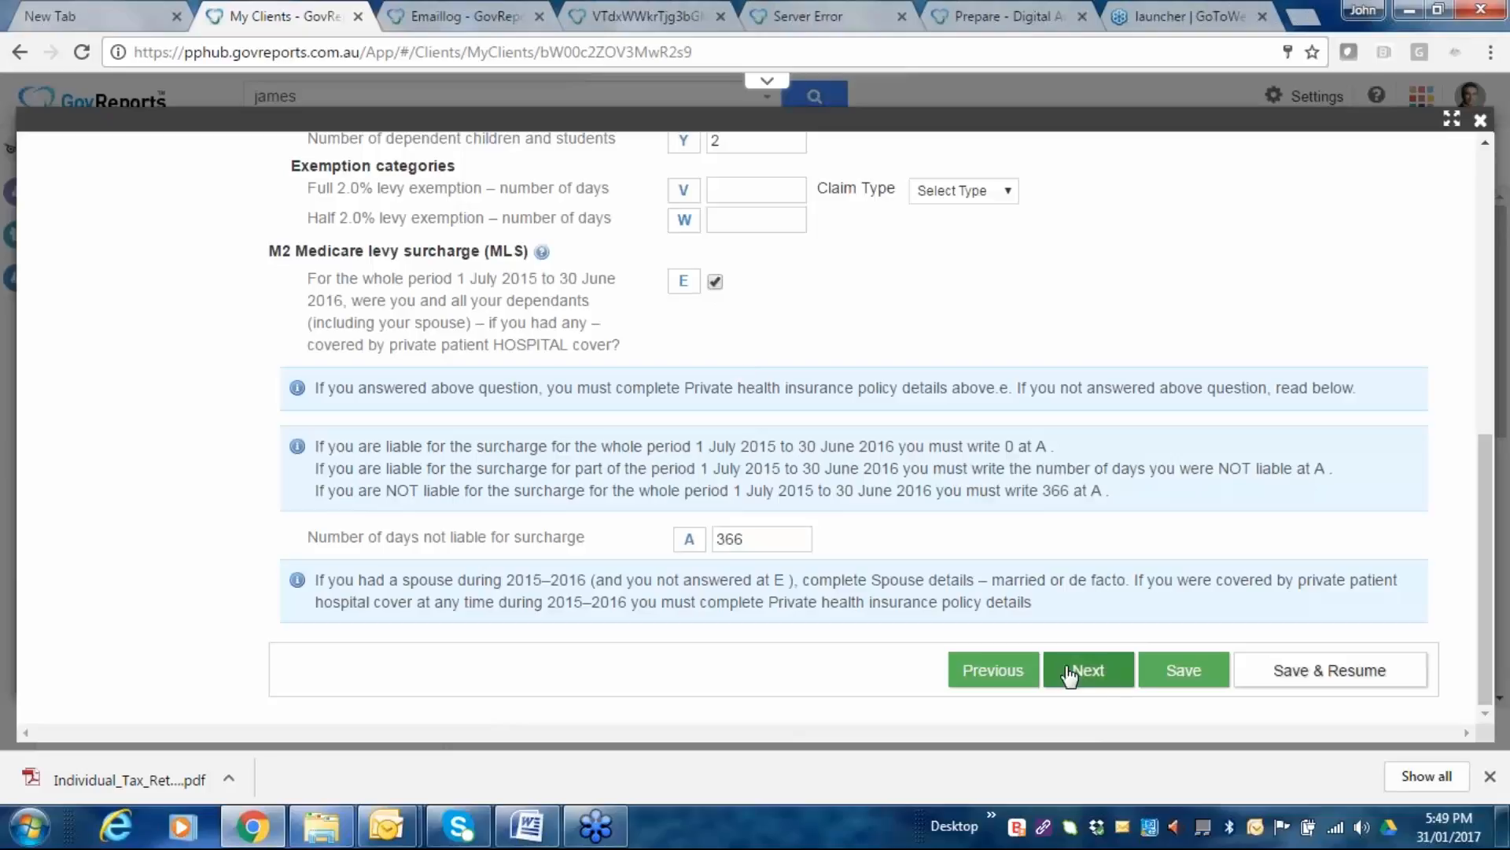
{"action": "left_click", "coordinate": [1107, 676]}
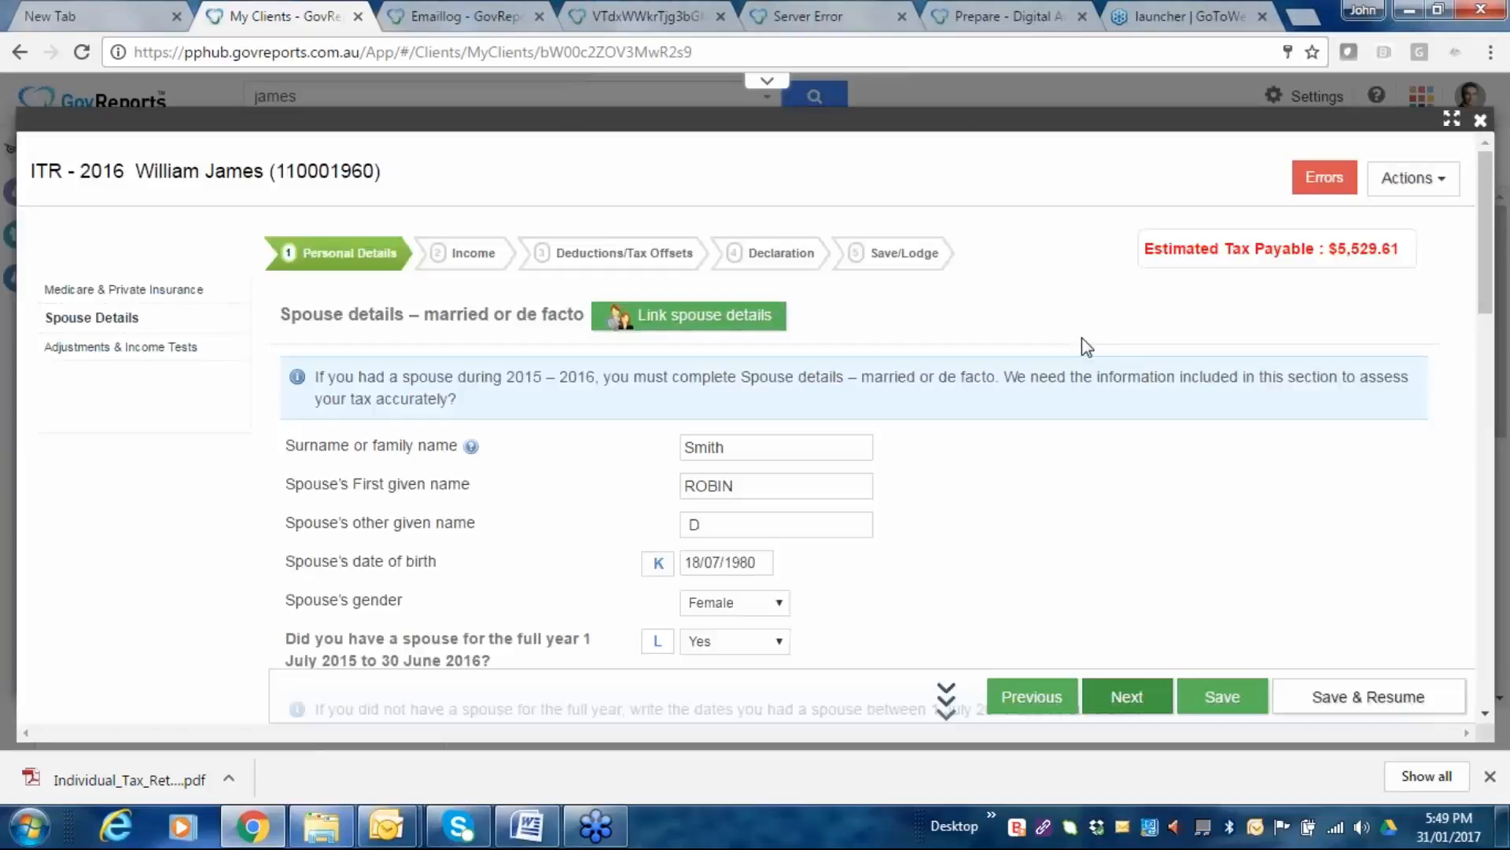
Answer No to 'Did your spouse die' and enter spouse taxable income of 3500 at O.
{"action": "scroll", "coordinate": [705, 522], "scroll_direction": "down", "scroll_amount": 3}
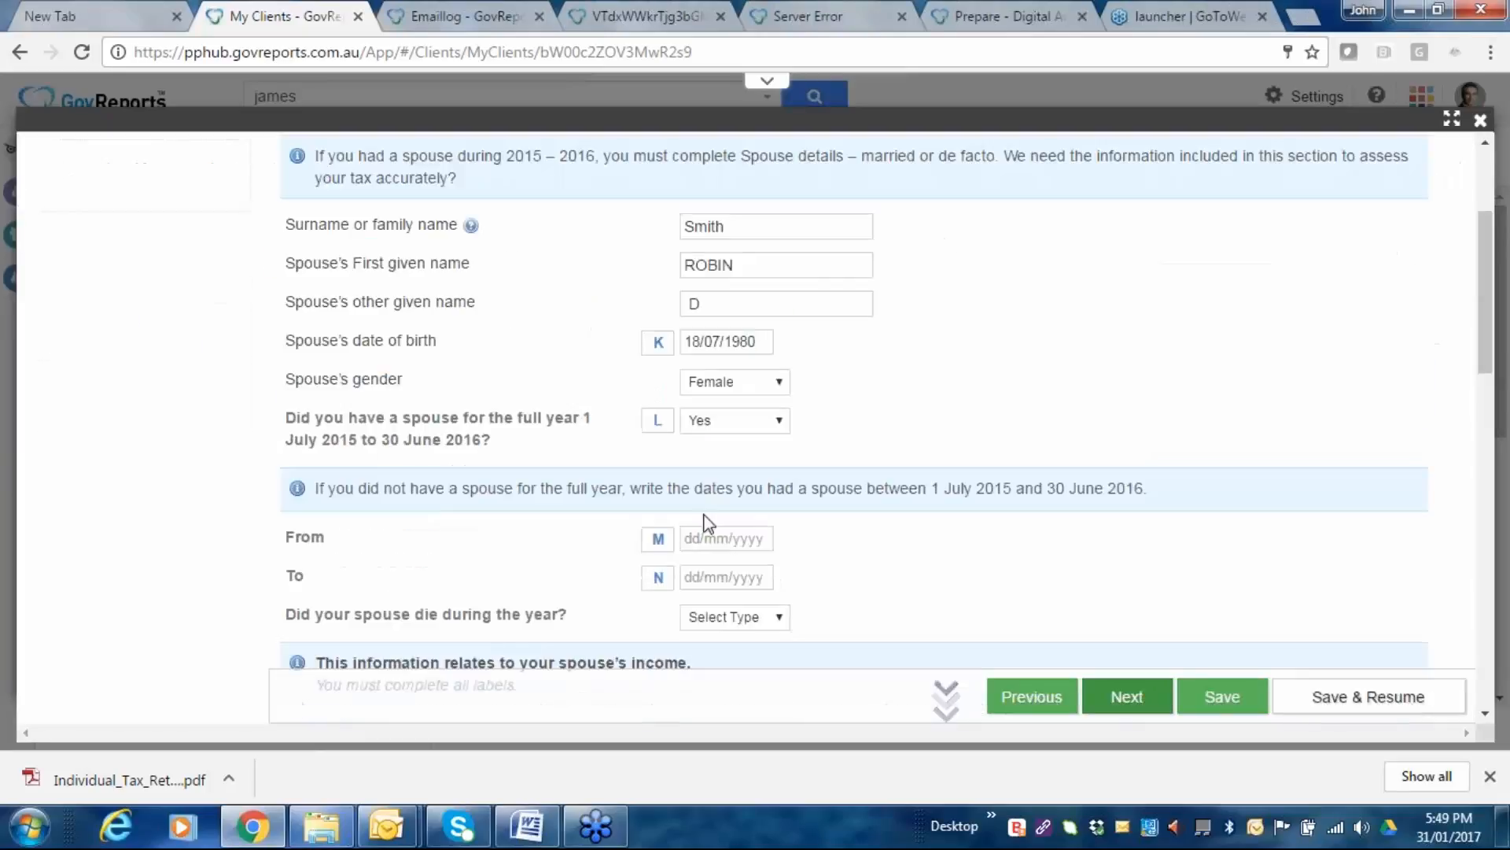
{"action": "left_click", "coordinate": [734, 617]}
{"action": "left_click", "coordinate": [708, 670]}
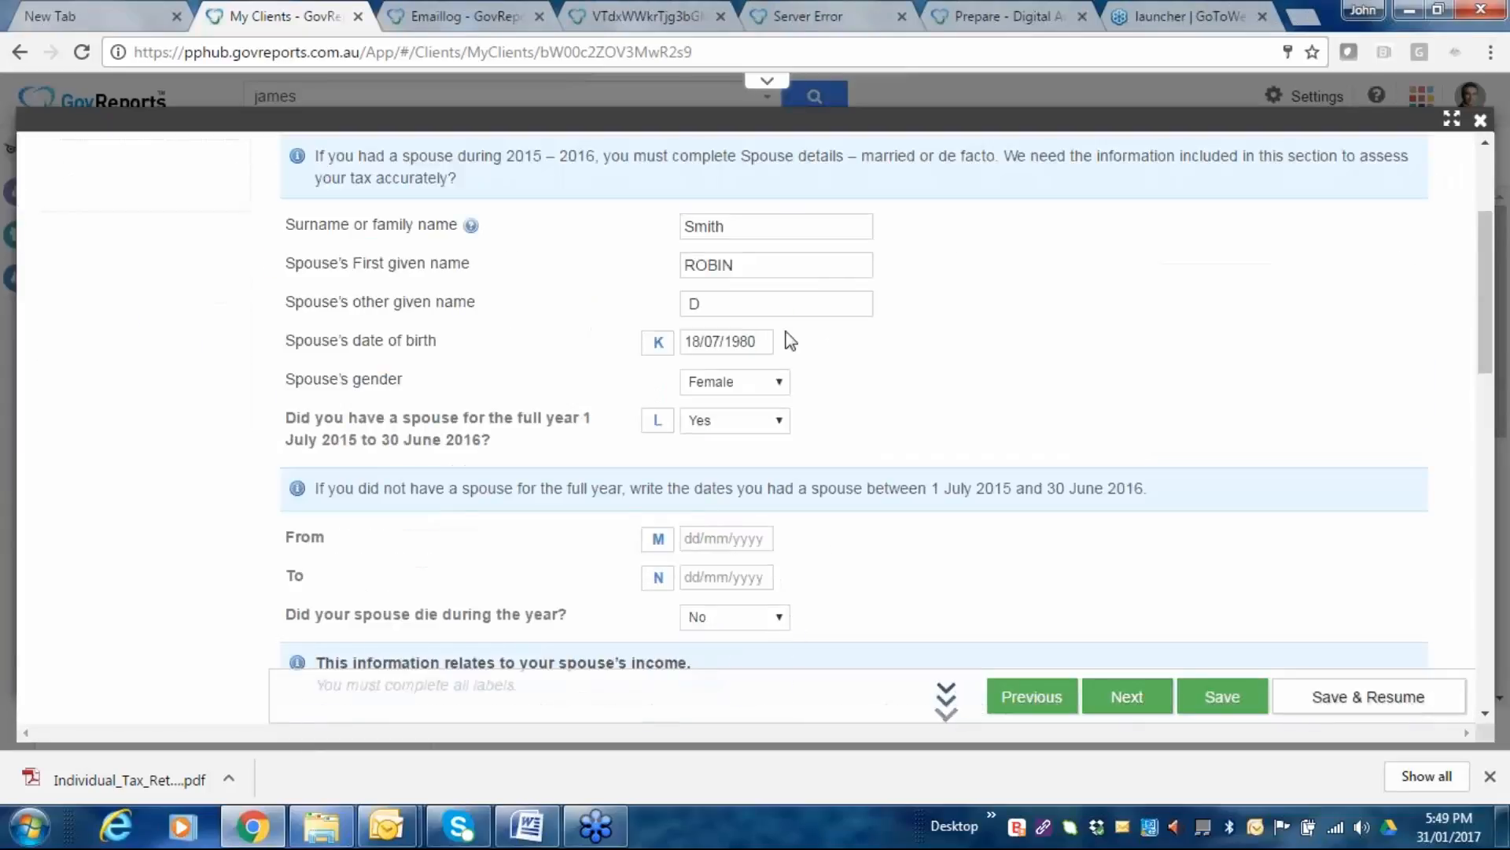
{"action": "scroll", "coordinate": [794, 346], "scroll_direction": "down", "scroll_amount": 1}
{"action": "scroll", "coordinate": [799, 358], "scroll_direction": "down", "scroll_amount": 2}
{"action": "left_click", "coordinate": [772, 404]}
{"action": "type", "text": "3500"}
{"action": "key", "text": "Tab"}
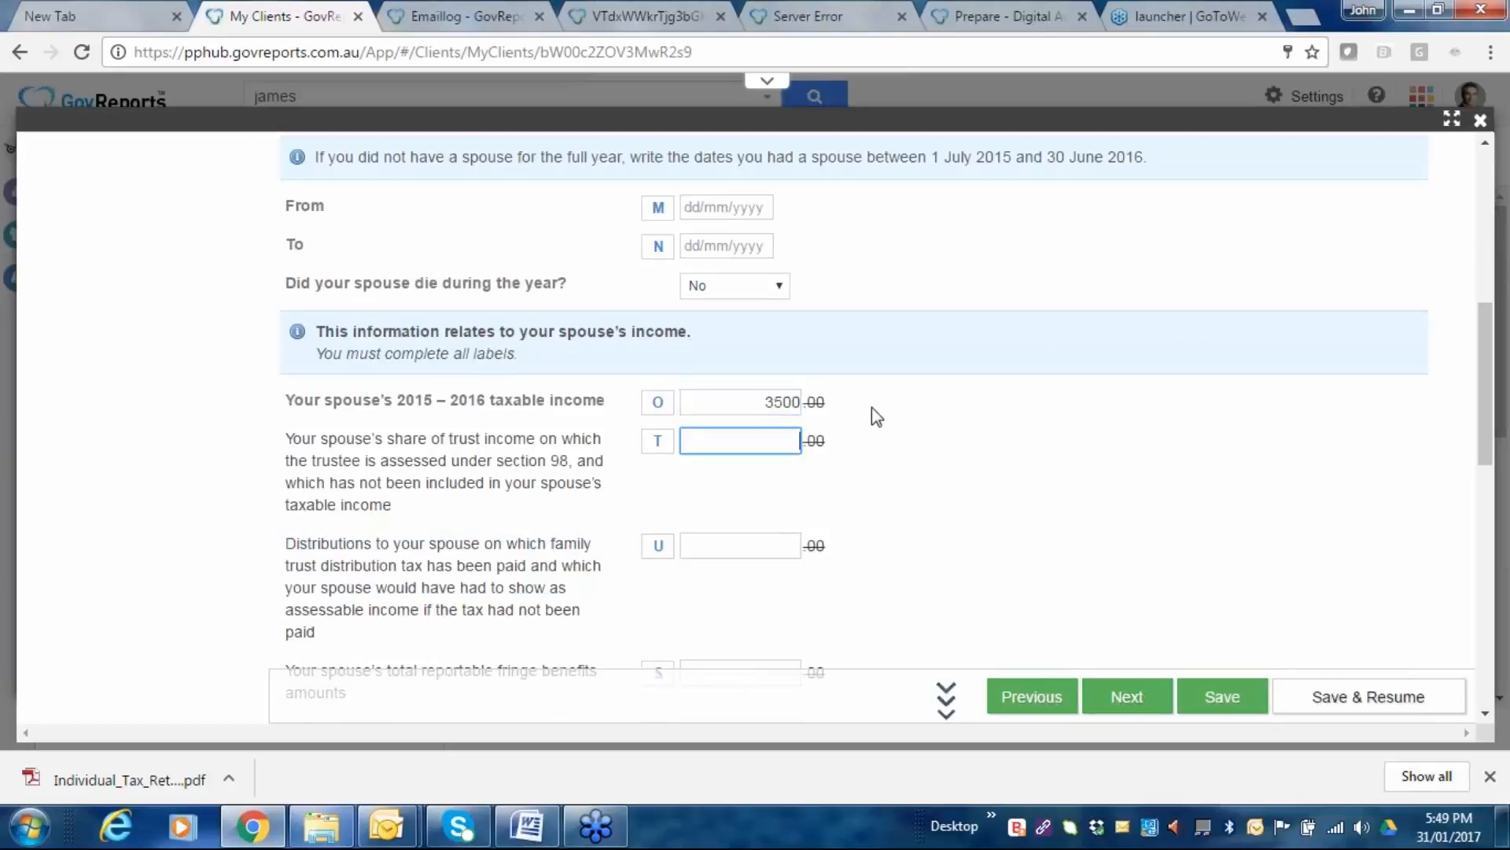
Link the spouse details without overwriting existing data, then continue to Adjustments.
{"action": "scroll", "coordinate": [872, 404], "scroll_direction": "up", "scroll_amount": 8}
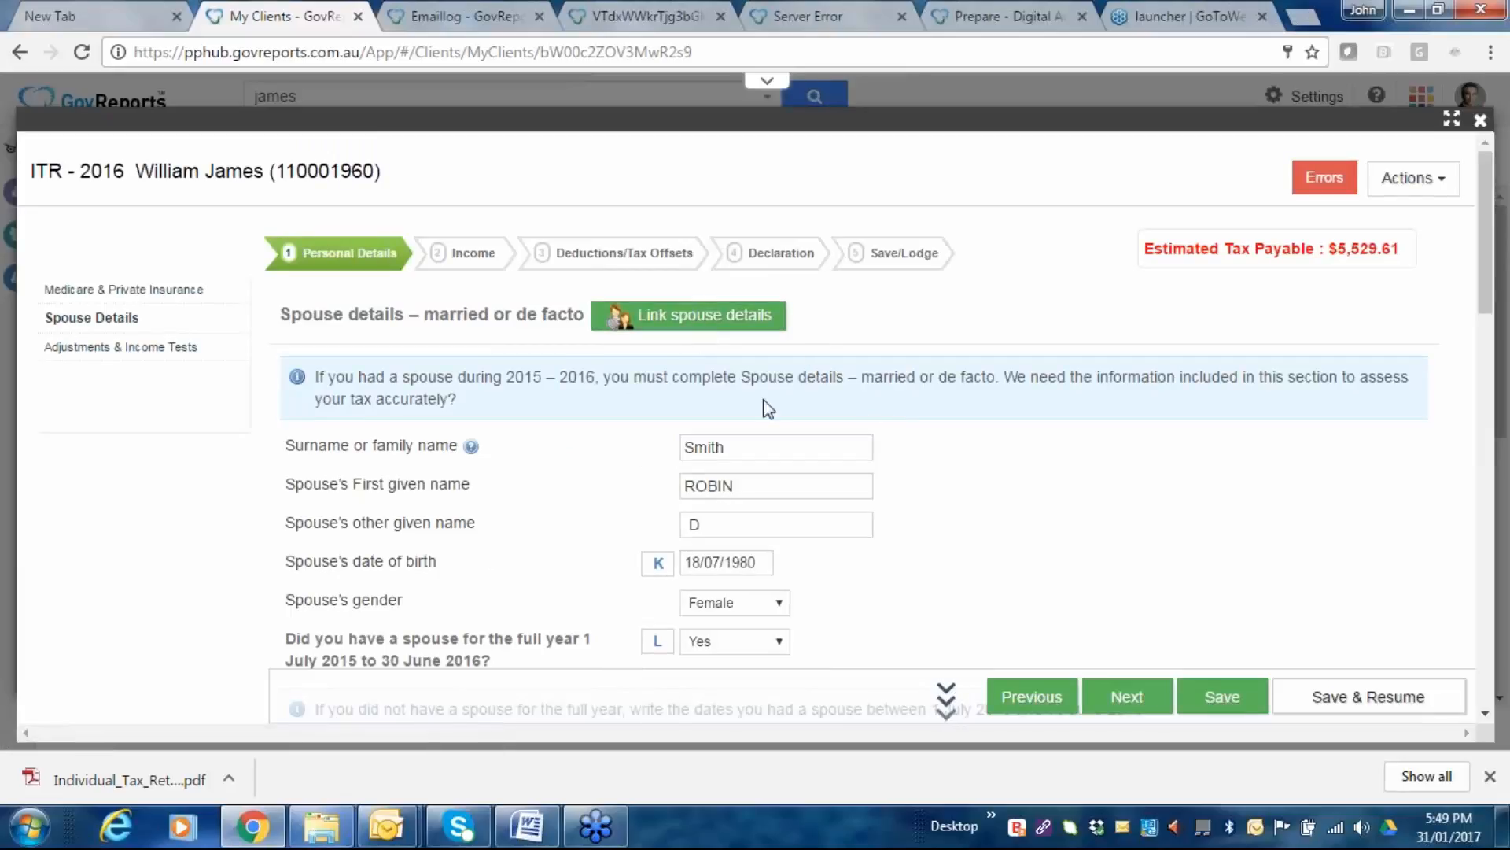
{"action": "left_click", "coordinate": [690, 322]}
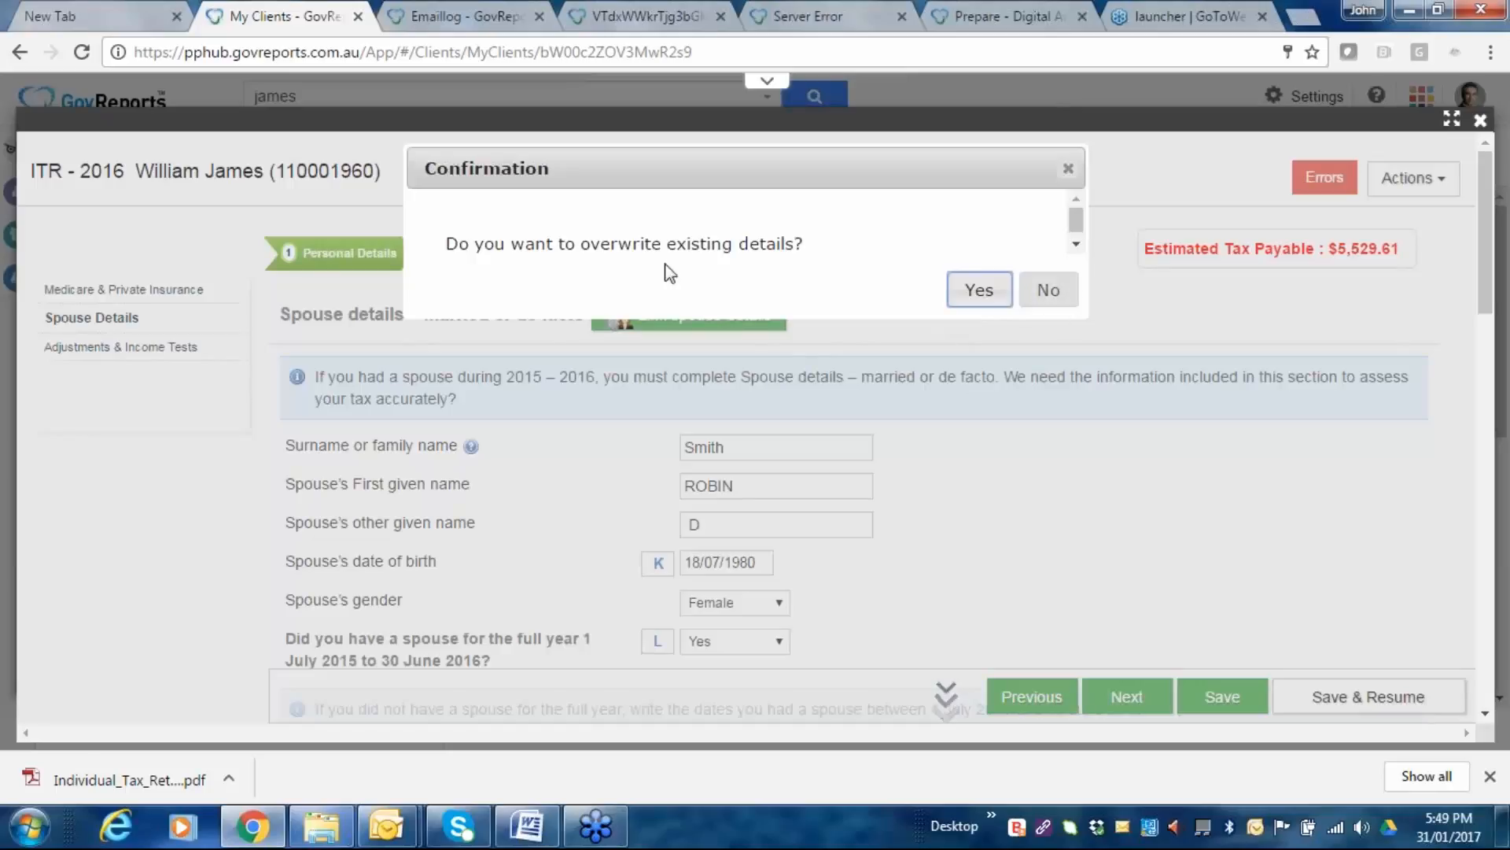
{"action": "left_click", "coordinate": [1053, 297]}
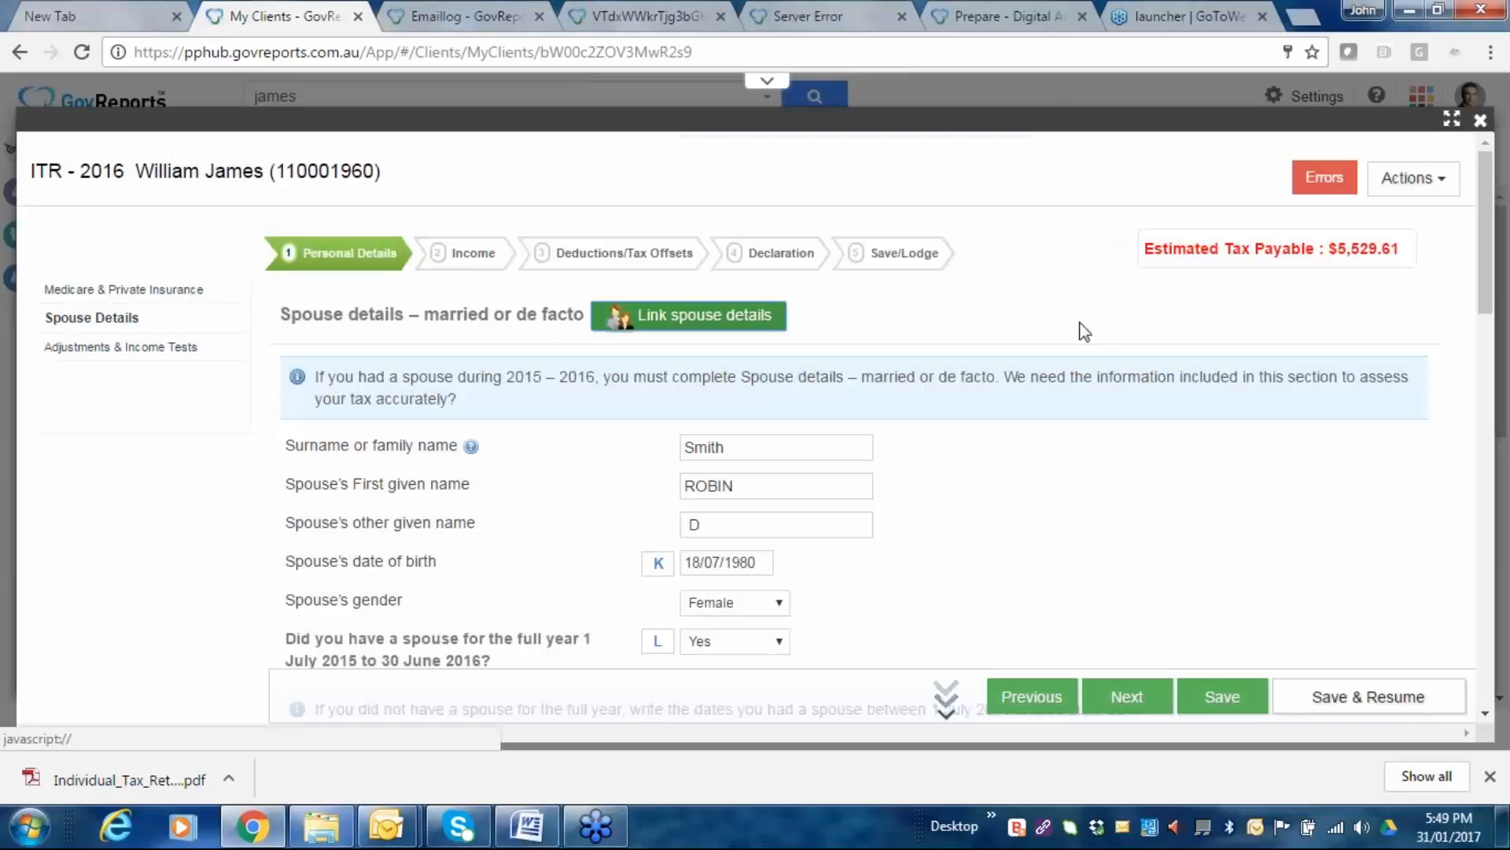
{"action": "scroll", "coordinate": [1084, 330], "scroll_direction": "down", "scroll_amount": 5}
{"action": "scroll", "coordinate": [1085, 330], "scroll_direction": "down", "scroll_amount": 3}
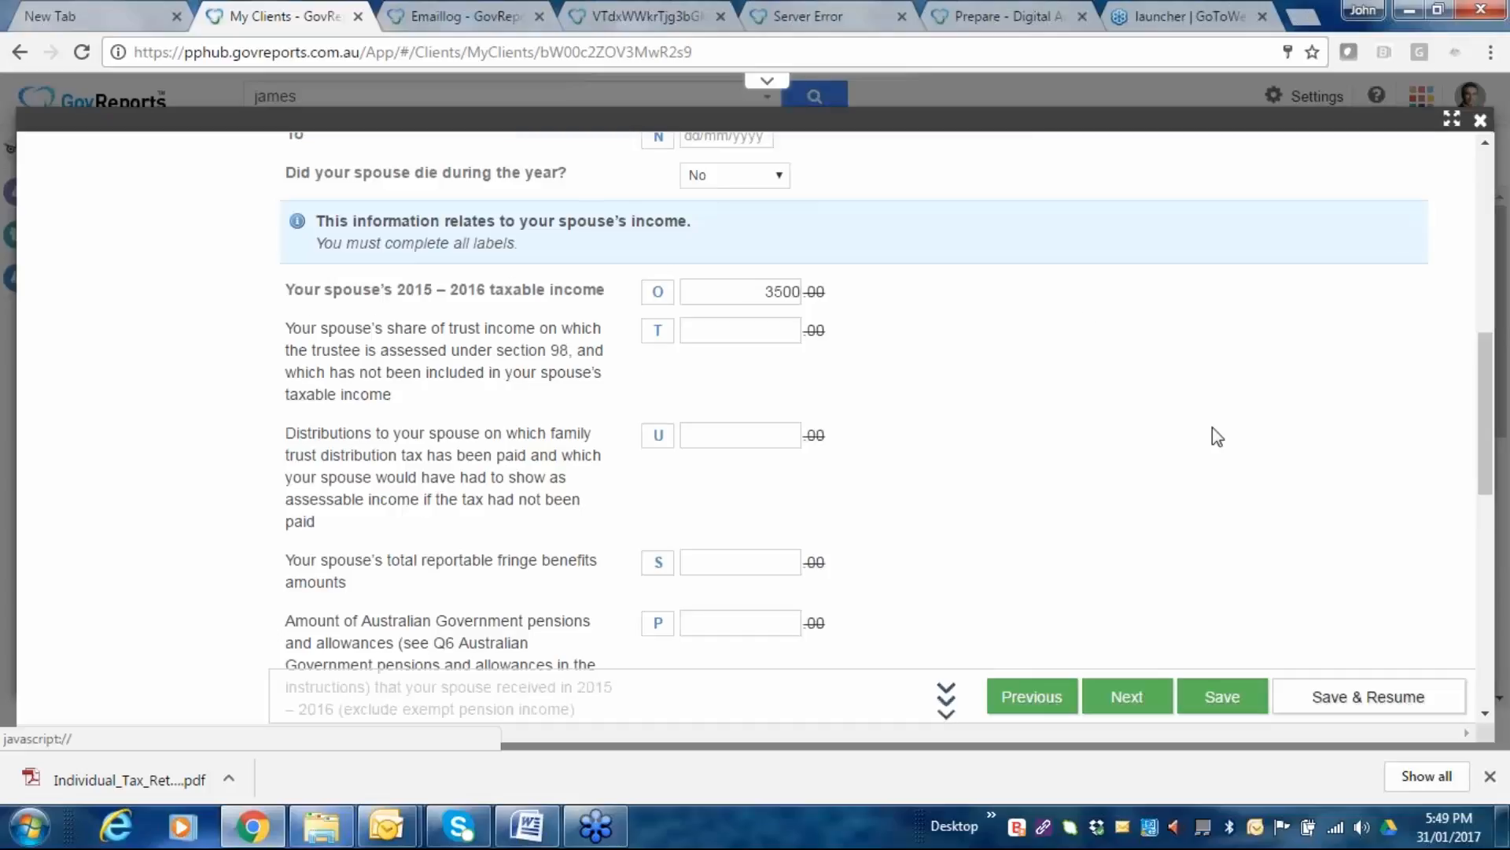
{"action": "scroll", "coordinate": [1212, 429], "scroll_direction": "down", "scroll_amount": 2}
{"action": "scroll", "coordinate": [1212, 429], "scroll_direction": "down", "scroll_amount": 7}
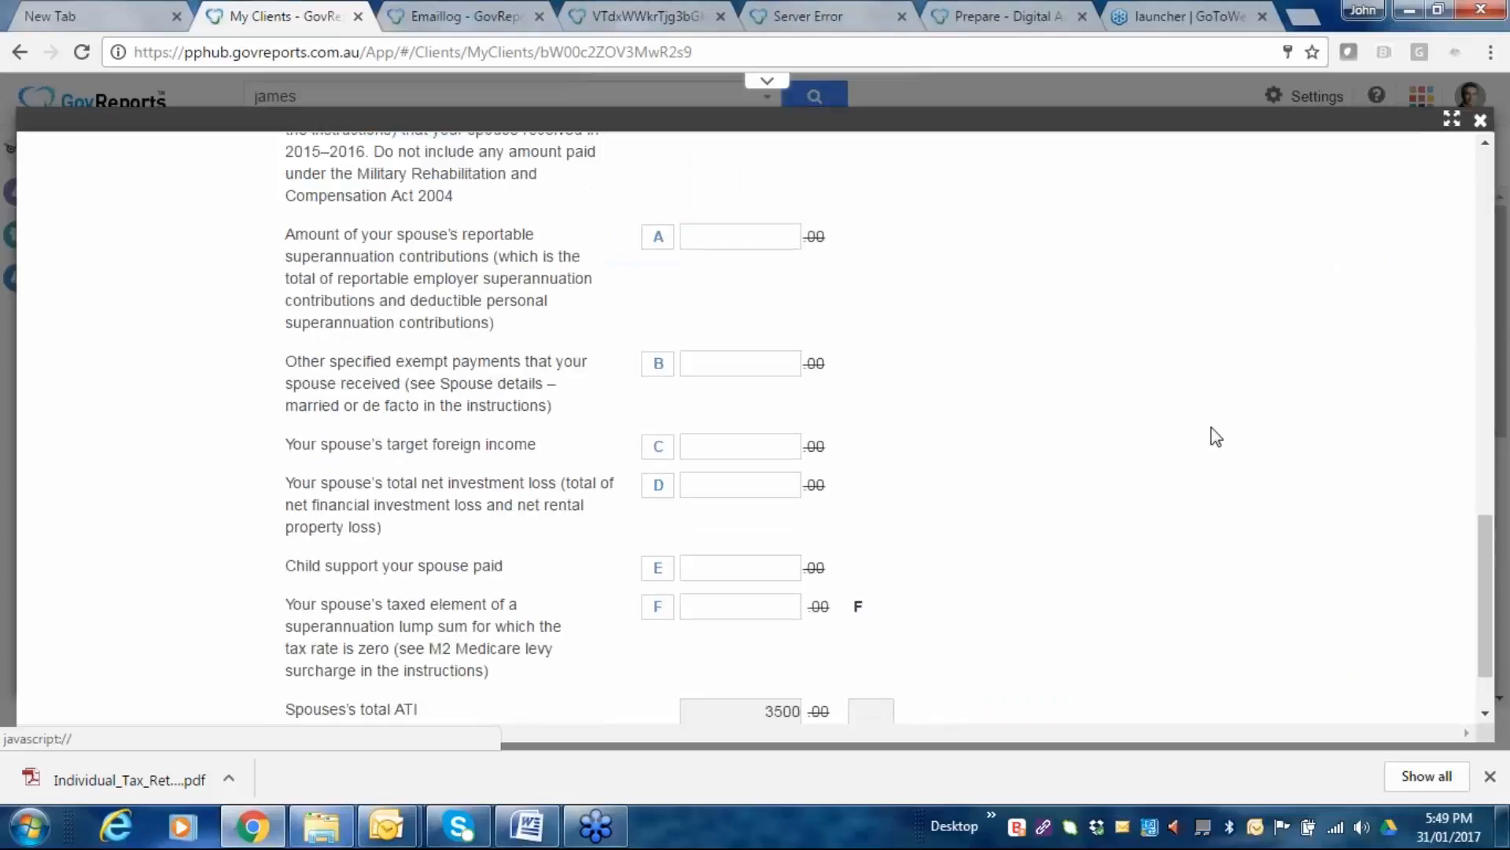
{"action": "scroll", "coordinate": [1216, 436], "scroll_direction": "down", "scroll_amount": 2}
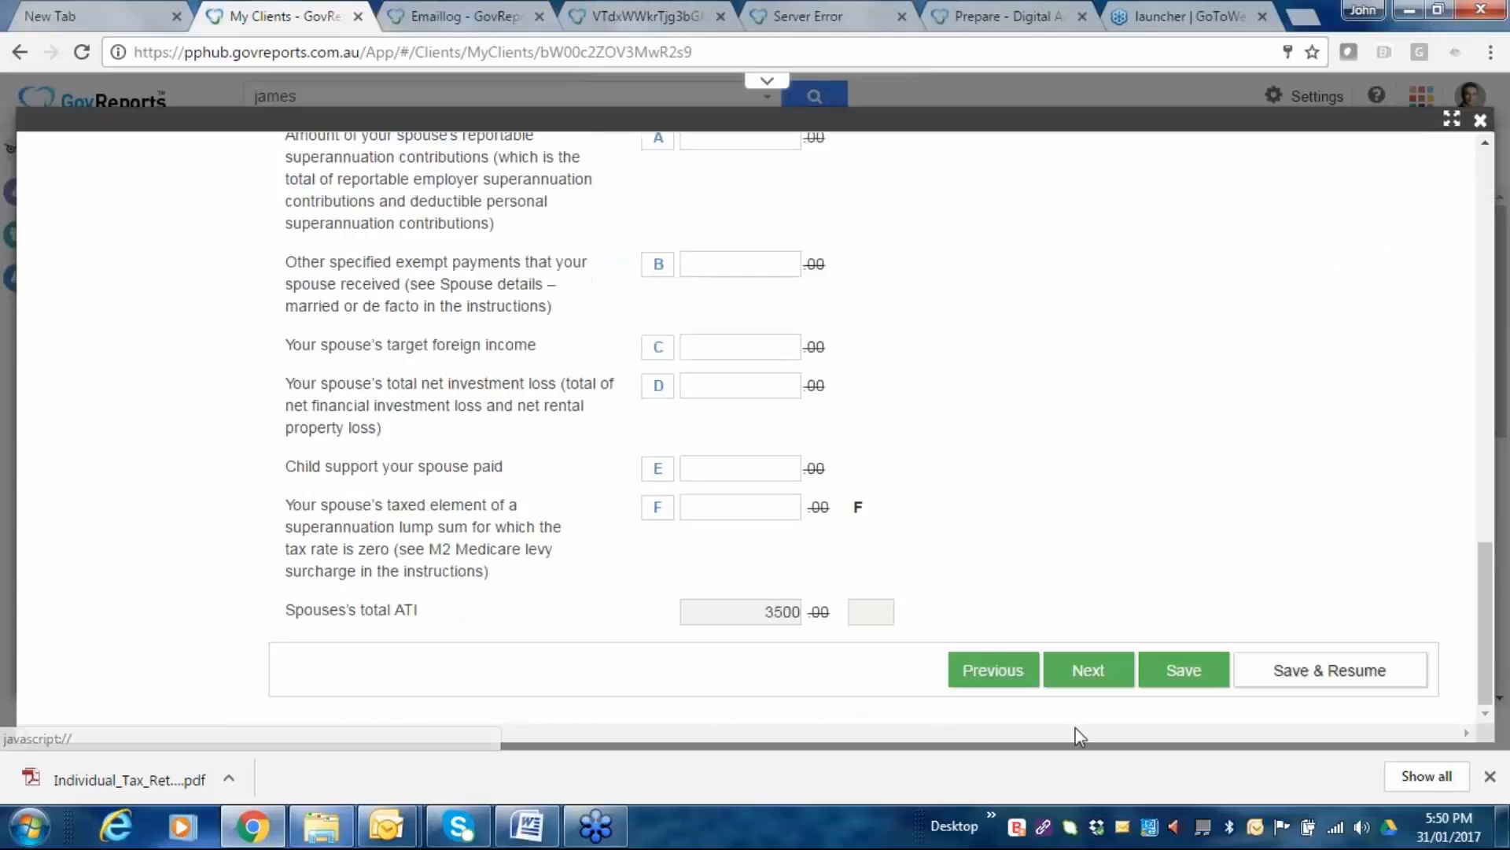
{"action": "left_click", "coordinate": [1085, 673]}
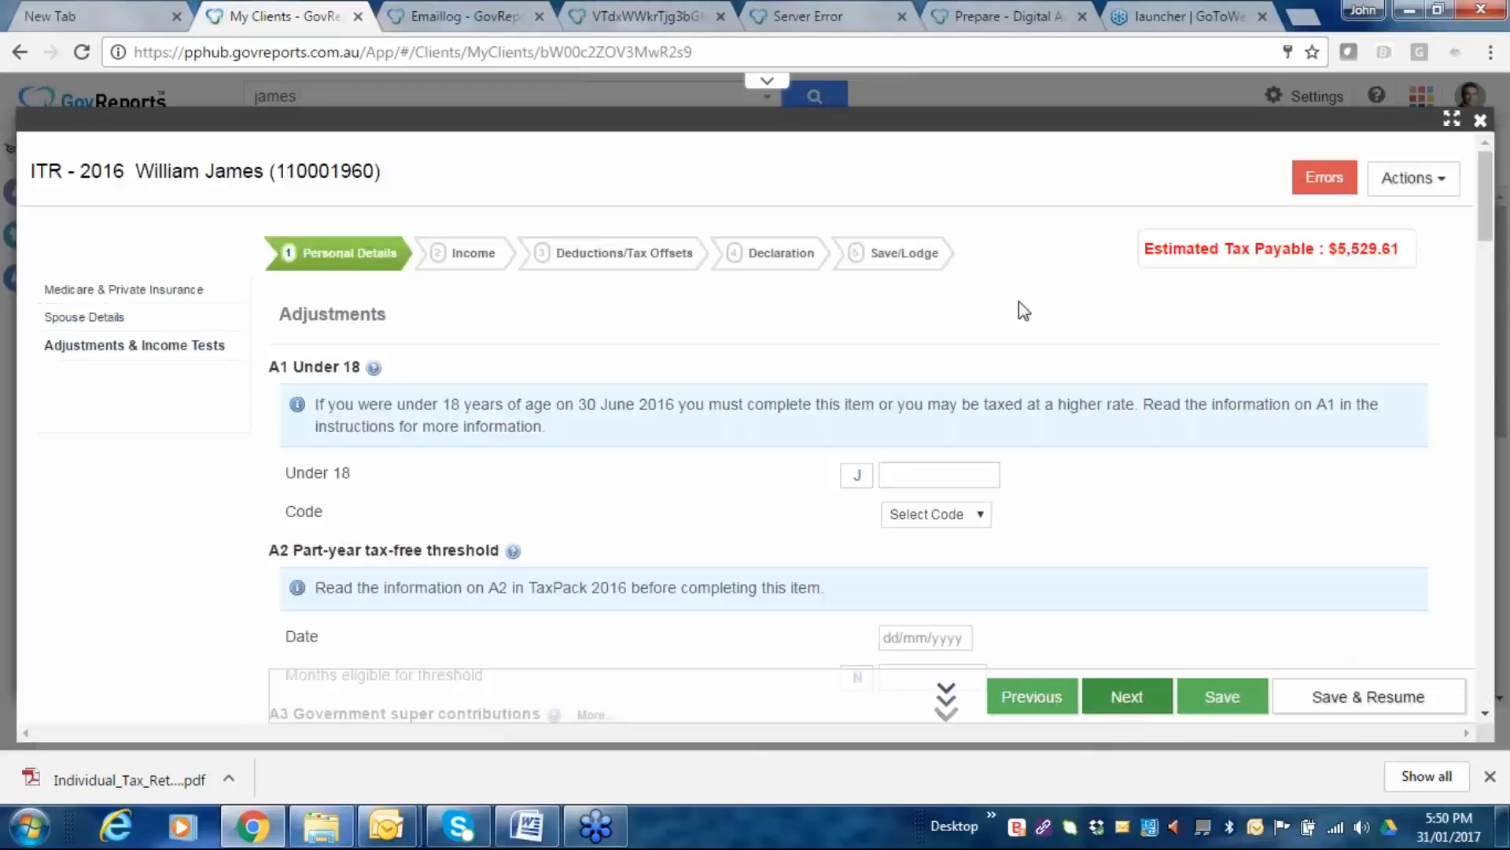
Enter 2 at IT8 Number of dependent children and continue to the Income step.
{"action": "scroll", "coordinate": [1018, 301], "scroll_direction": "down", "scroll_amount": 1}
{"action": "scroll", "coordinate": [857, 425], "scroll_direction": "down", "scroll_amount": 8}
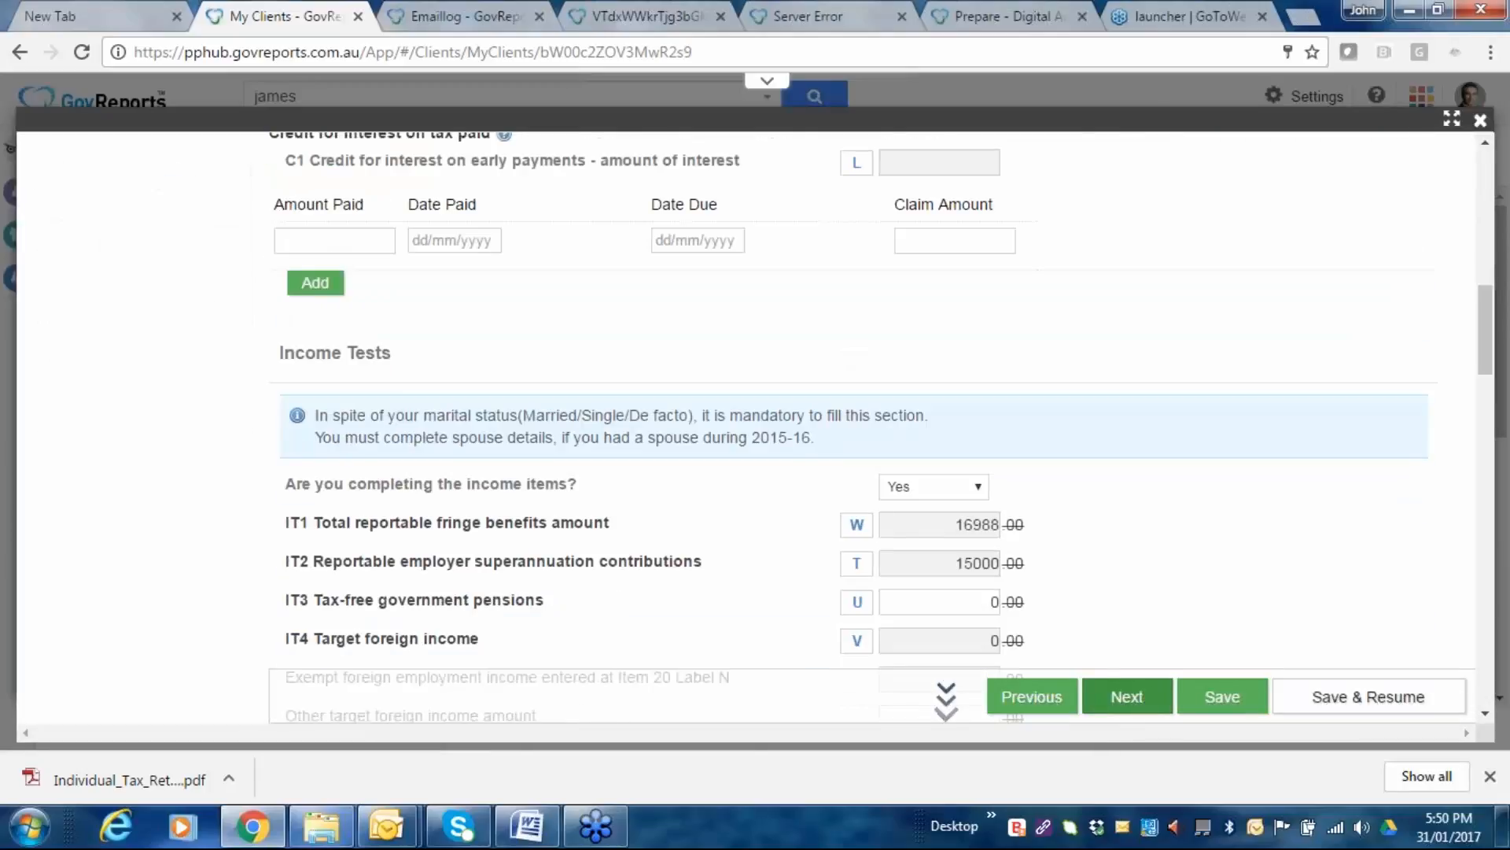
{"action": "scroll", "coordinate": [857, 425], "scroll_direction": "down", "scroll_amount": 10}
{"action": "scroll", "coordinate": [1018, 304], "scroll_direction": "down", "scroll_amount": 15}
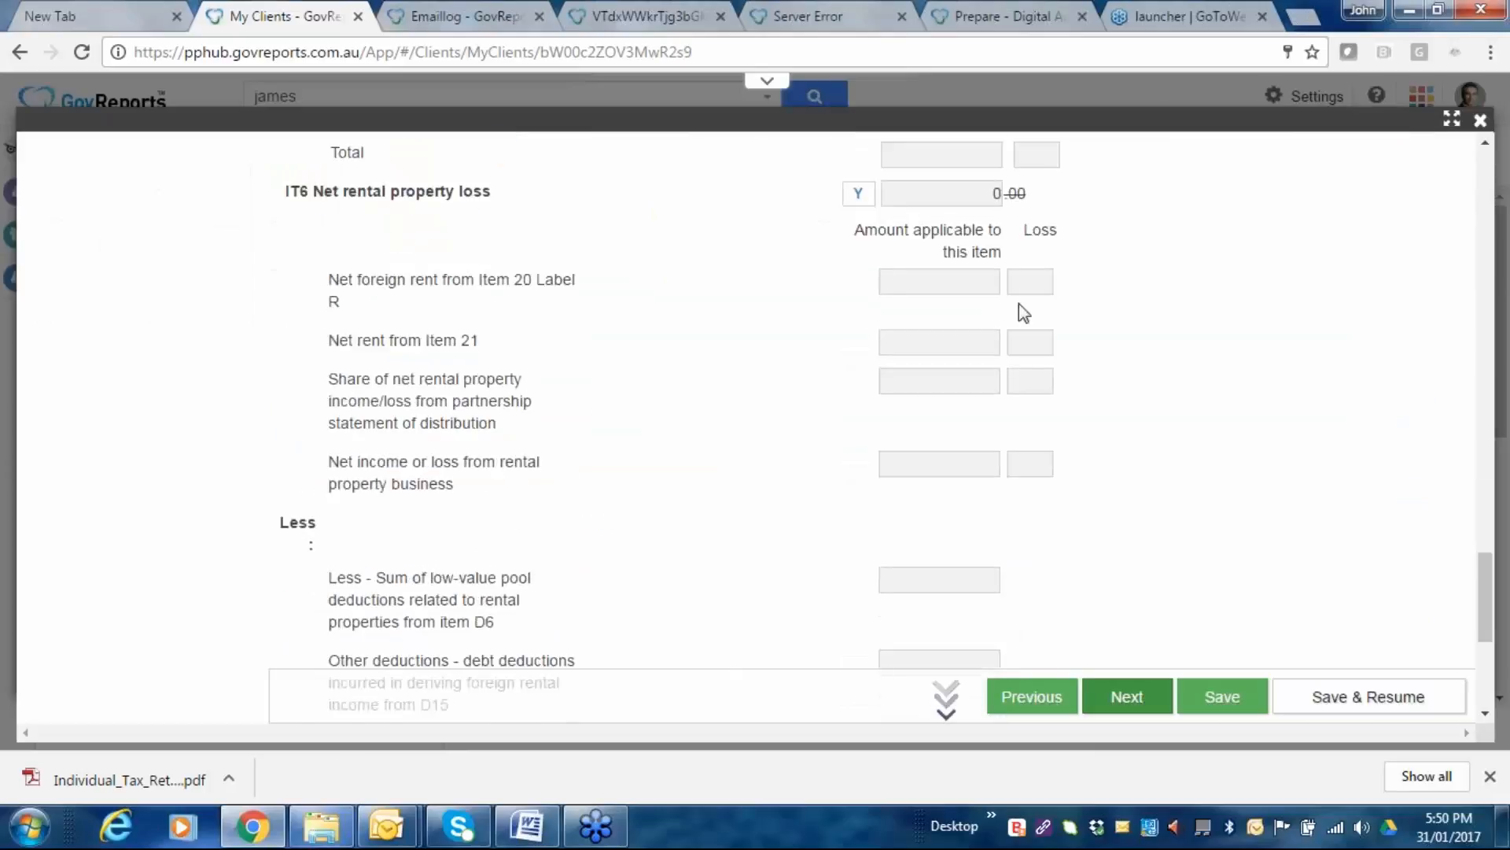
{"action": "left_click", "coordinate": [926, 496]}
{"action": "type", "text": "2"}
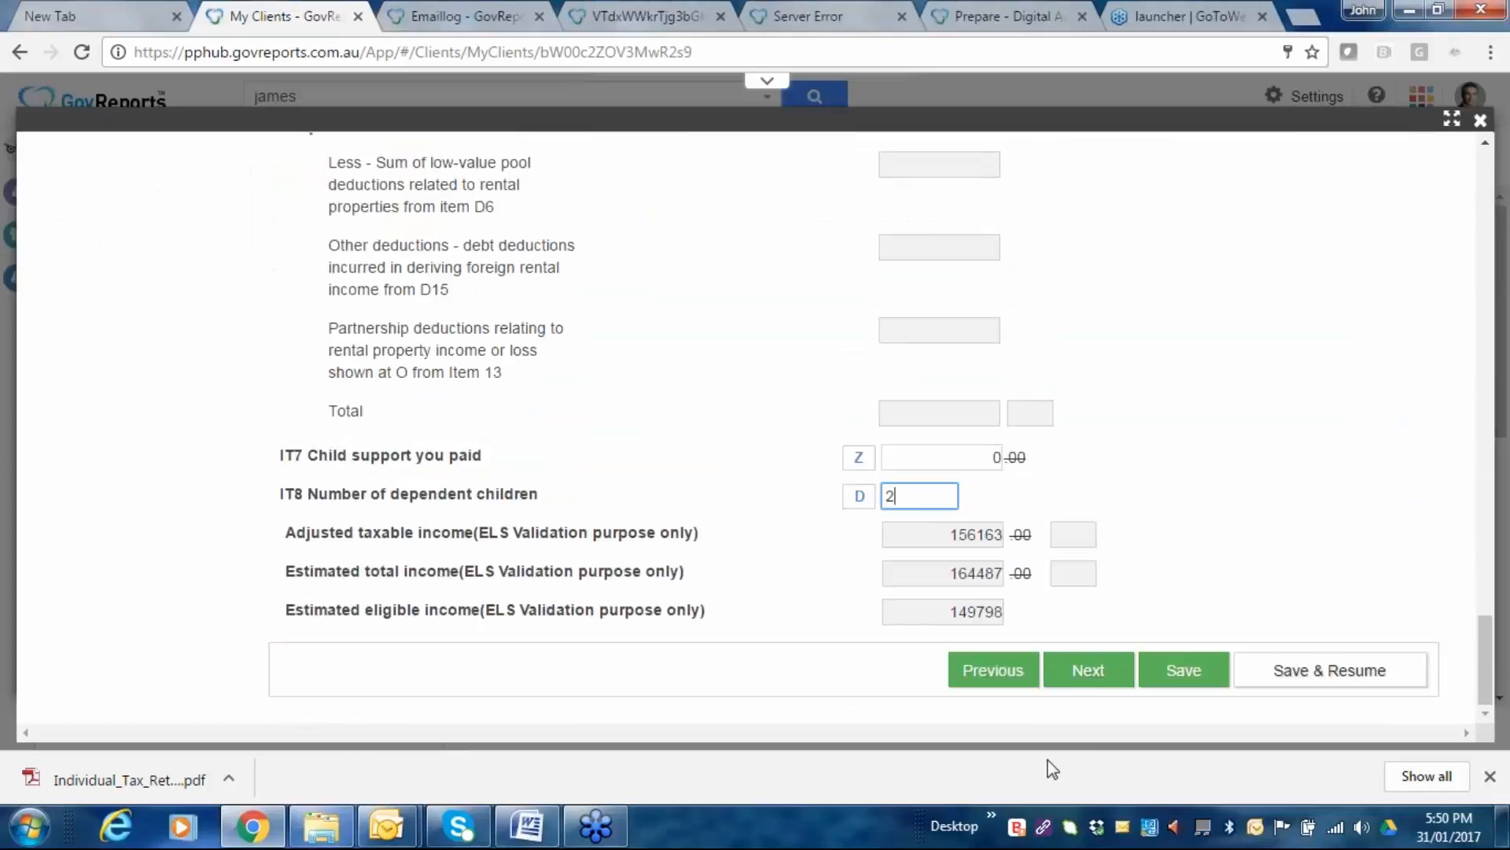
{"action": "key", "text": "Tab"}
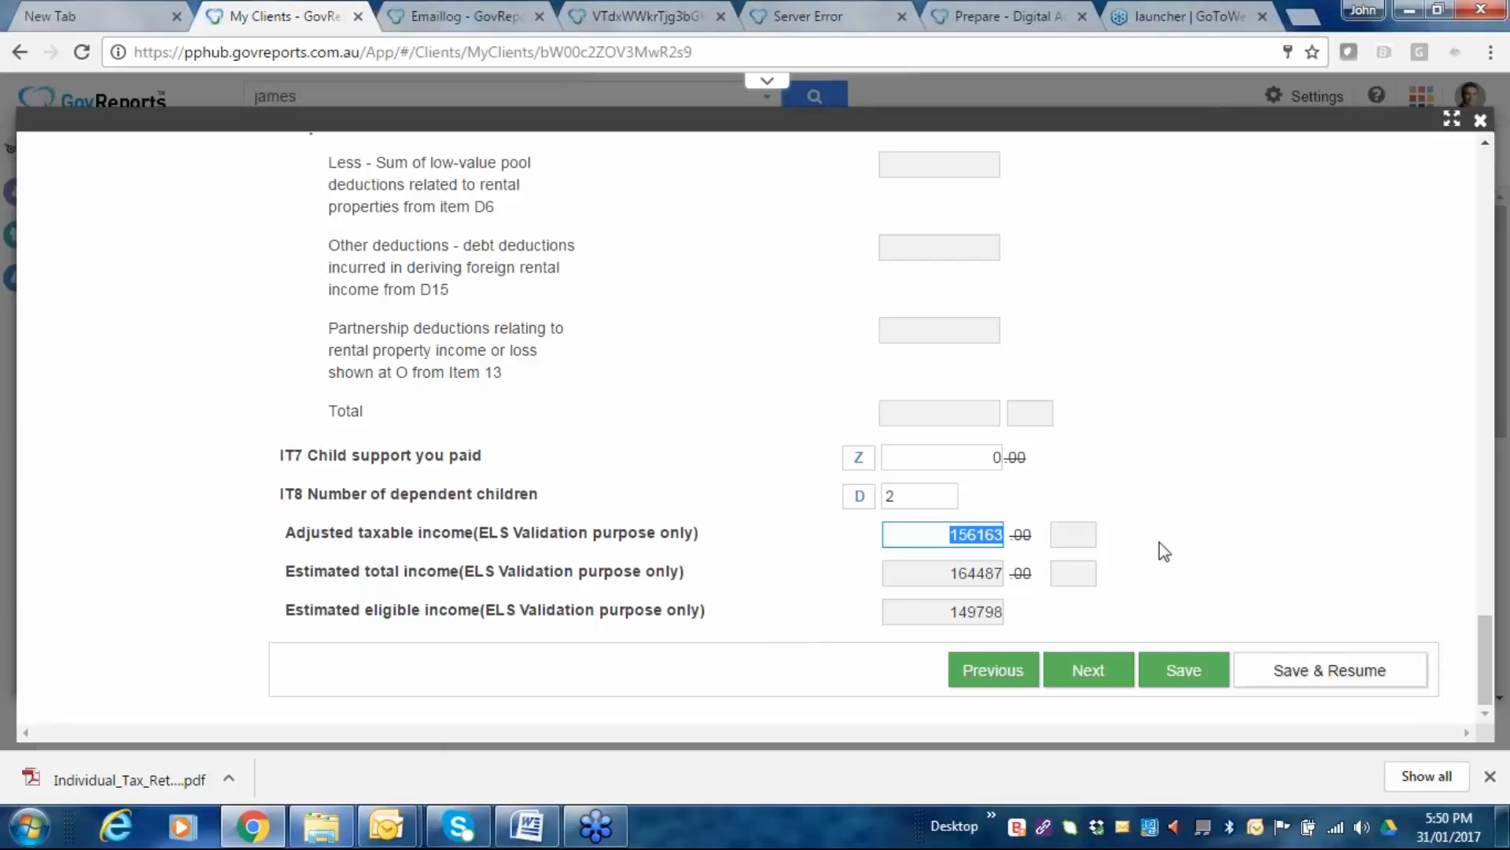
{"action": "left_click", "coordinate": [1088, 670]}
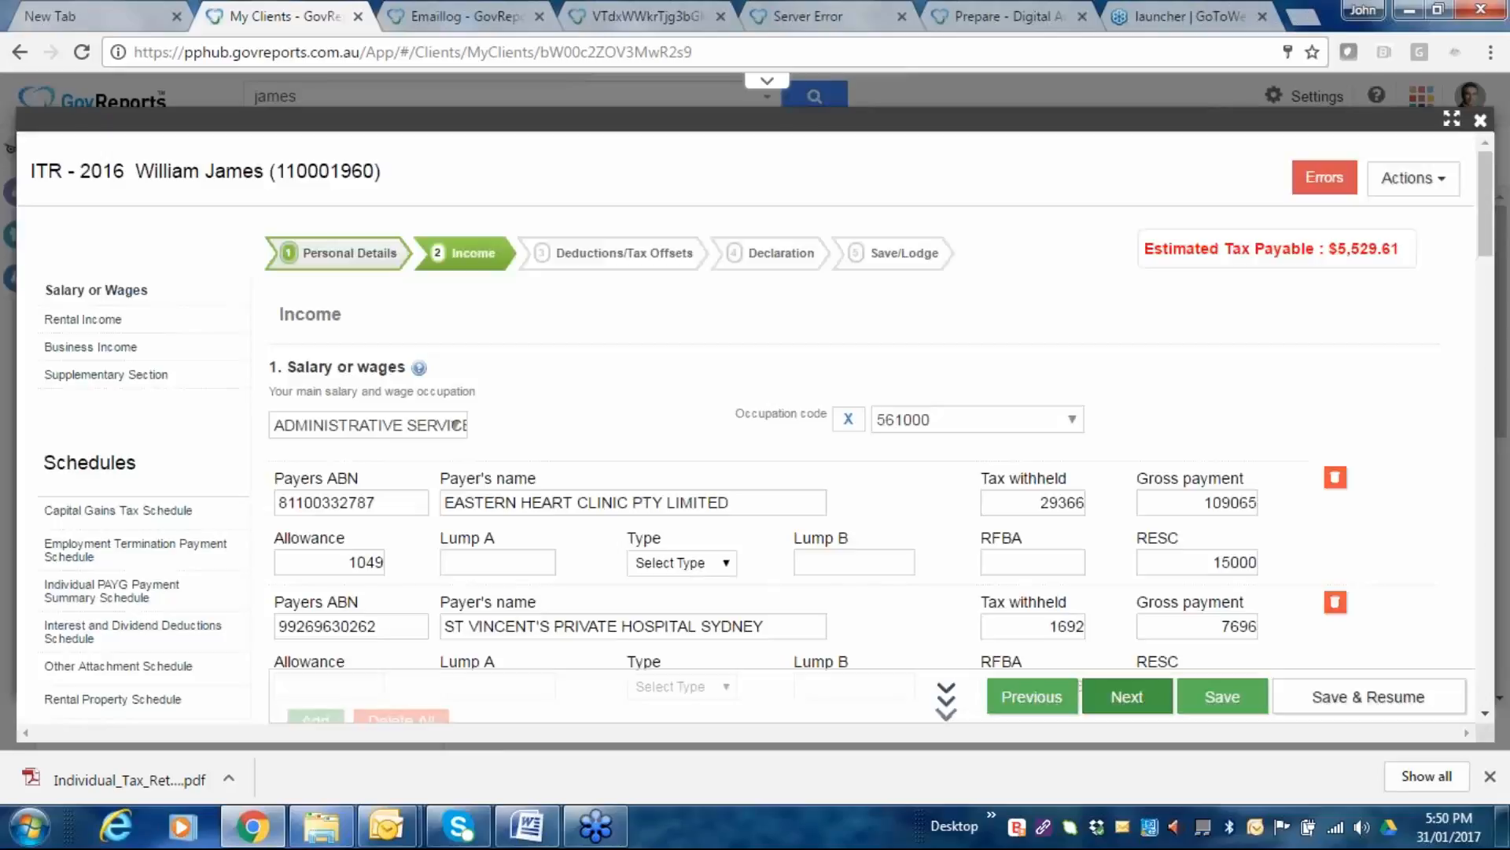
Check the six dividend payer rows and 132499 total income, then continue to Rental Income.
{"action": "scroll", "coordinate": [612, 383], "scroll_direction": "down", "scroll_amount": 2}
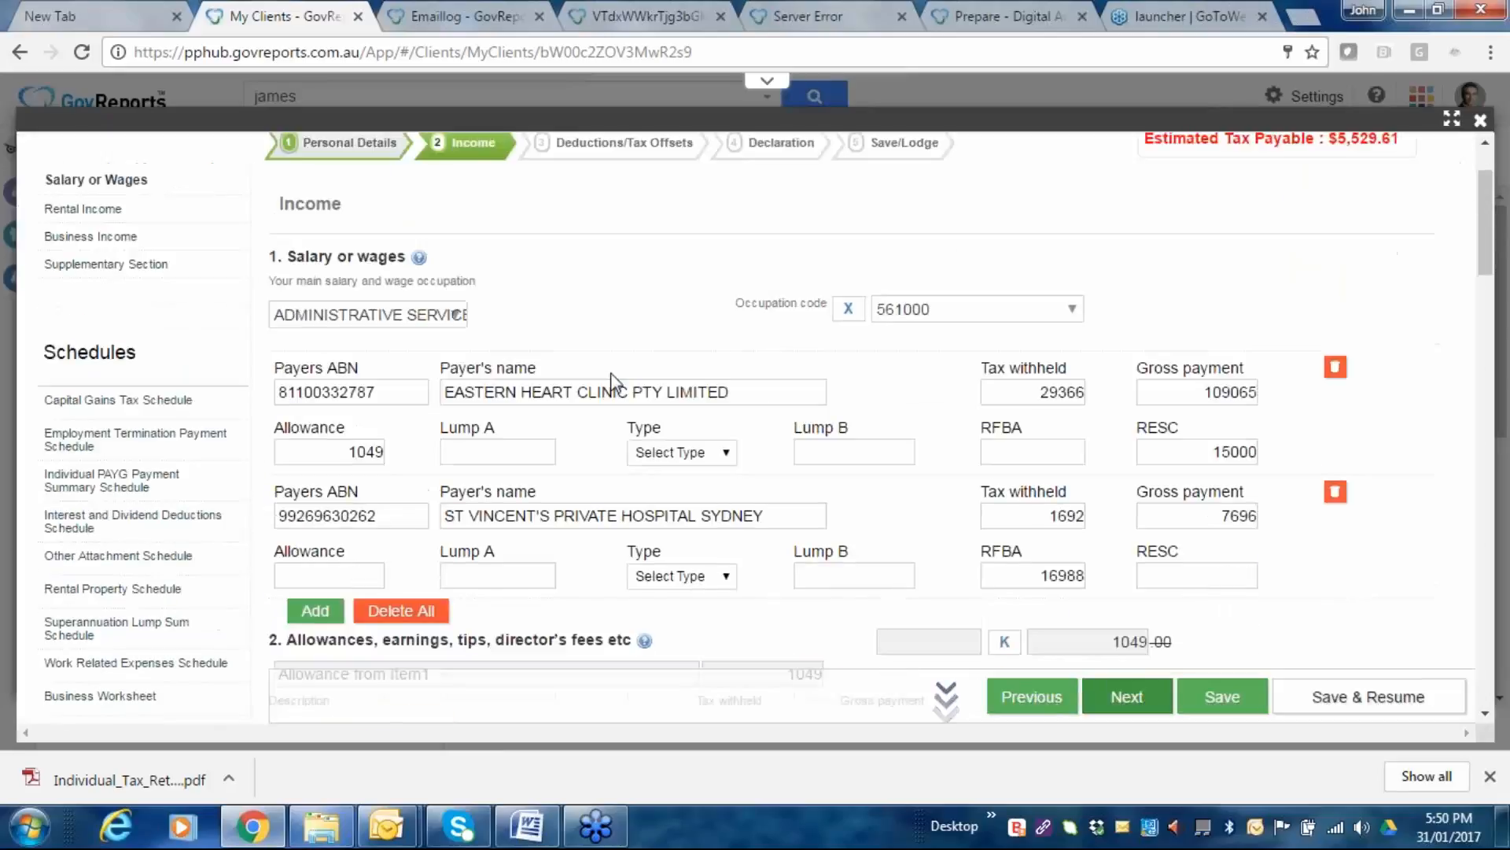
{"action": "scroll", "coordinate": [236, 527], "scroll_direction": "down", "scroll_amount": 5}
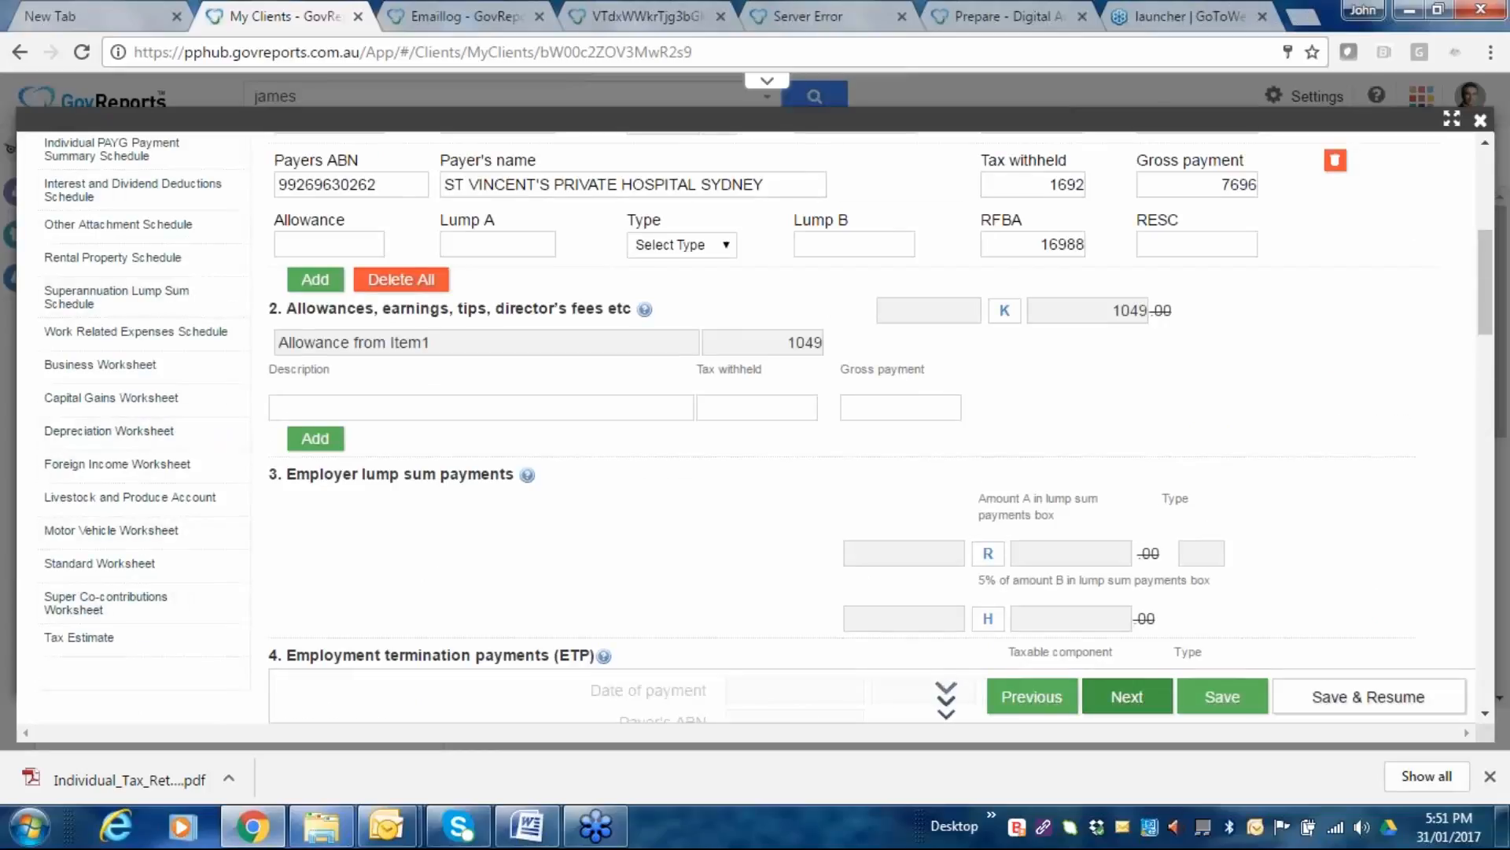
{"action": "scroll", "coordinate": [913, 405], "scroll_direction": "down", "scroll_amount": 4}
{"action": "scroll", "coordinate": [912, 405], "scroll_direction": "down", "scroll_amount": 15}
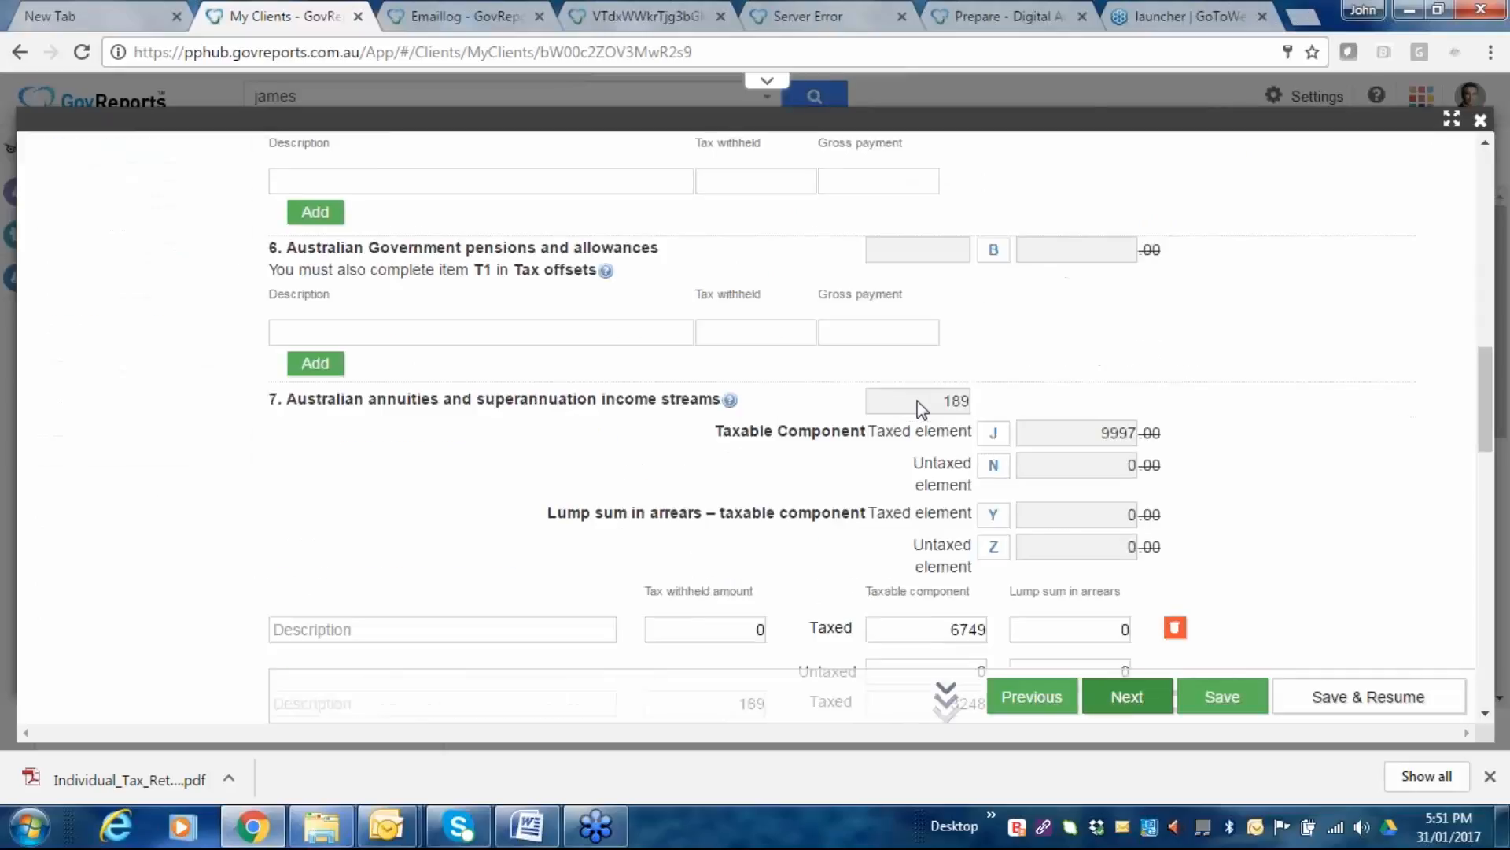
{"action": "scroll", "coordinate": [796, 445], "scroll_direction": "down", "scroll_amount": 10}
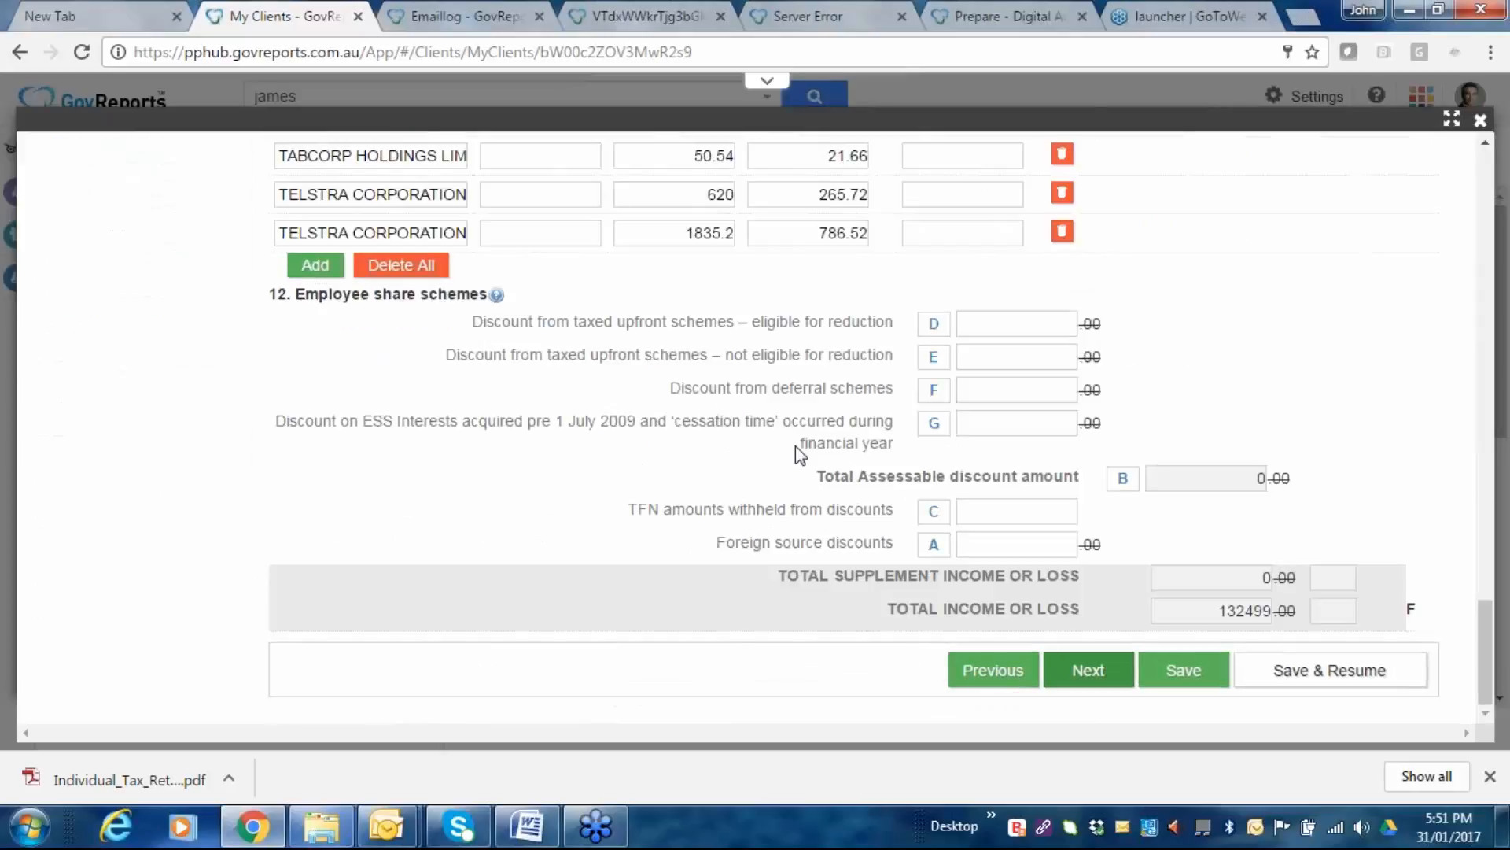
{"action": "scroll", "coordinate": [743, 525], "scroll_direction": "up", "scroll_amount": 2}
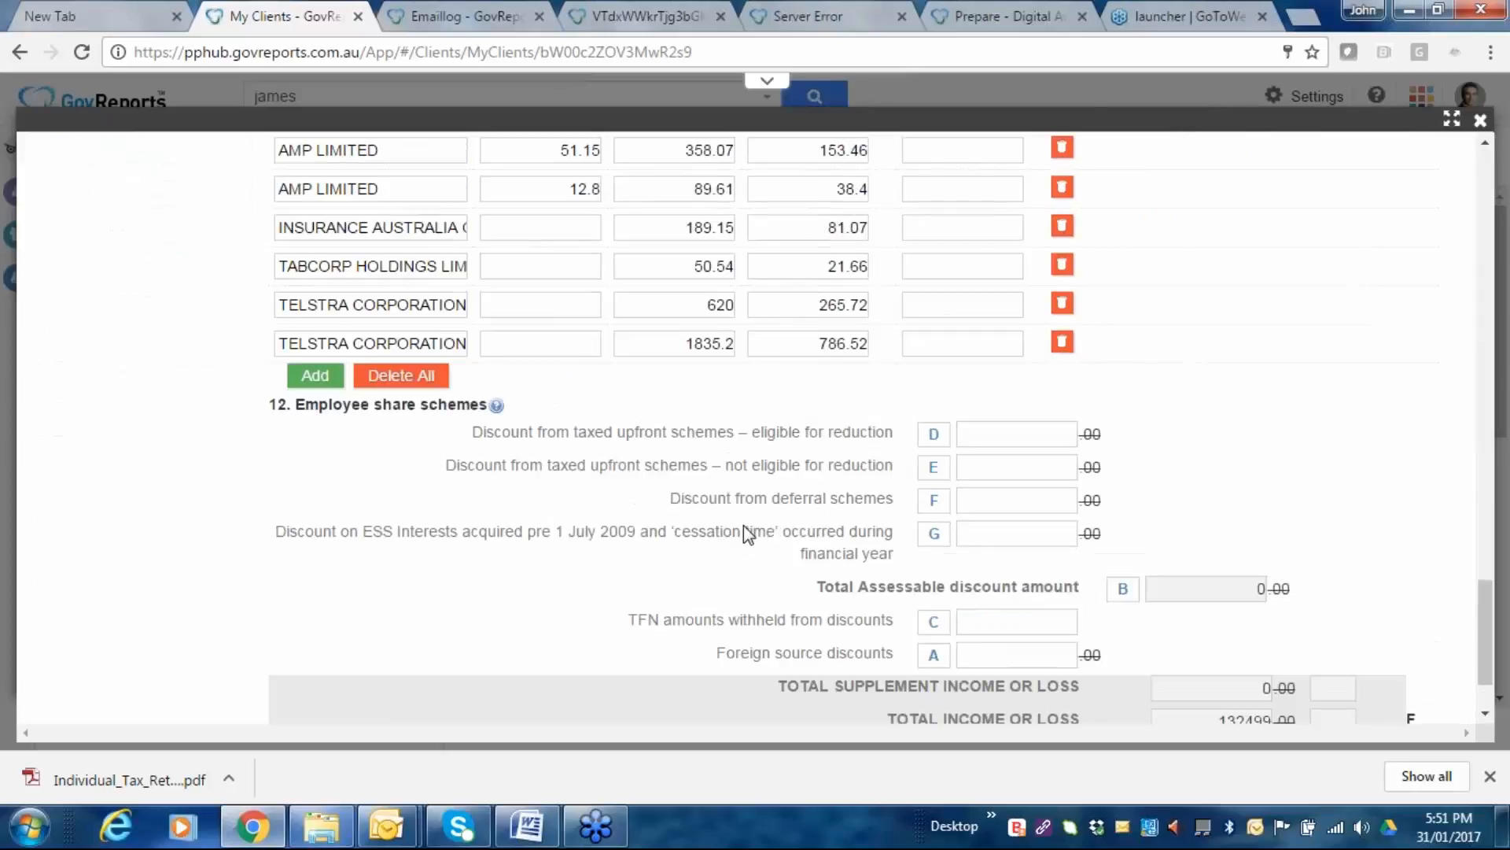
{"action": "scroll", "coordinate": [785, 439], "scroll_direction": "up", "scroll_amount": 10}
{"action": "scroll", "coordinate": [582, 354], "scroll_direction": "up", "scroll_amount": 4}
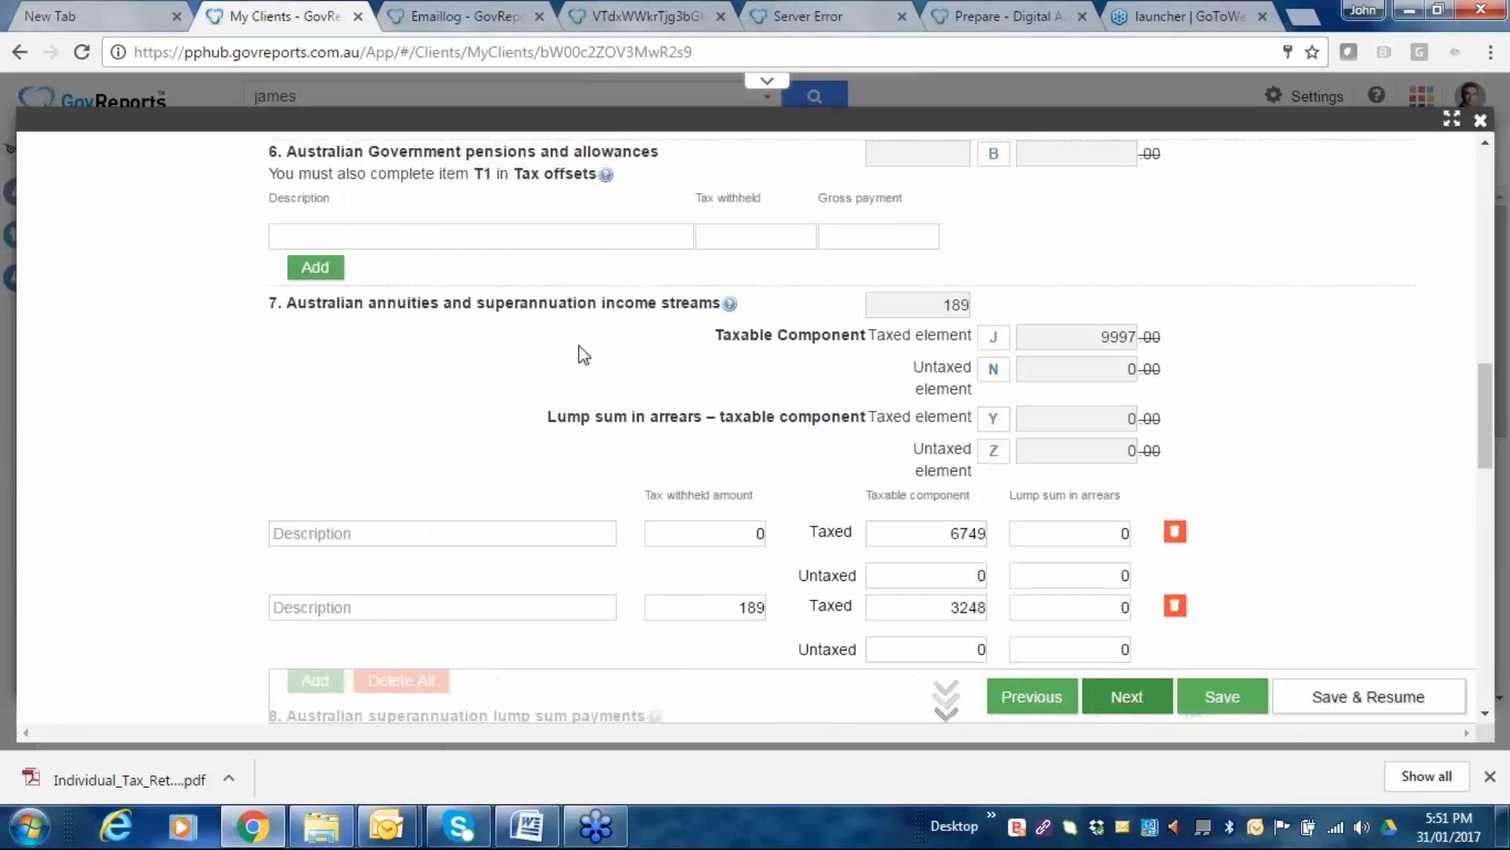
{"action": "scroll", "coordinate": [582, 354], "scroll_direction": "down", "scroll_amount": 15}
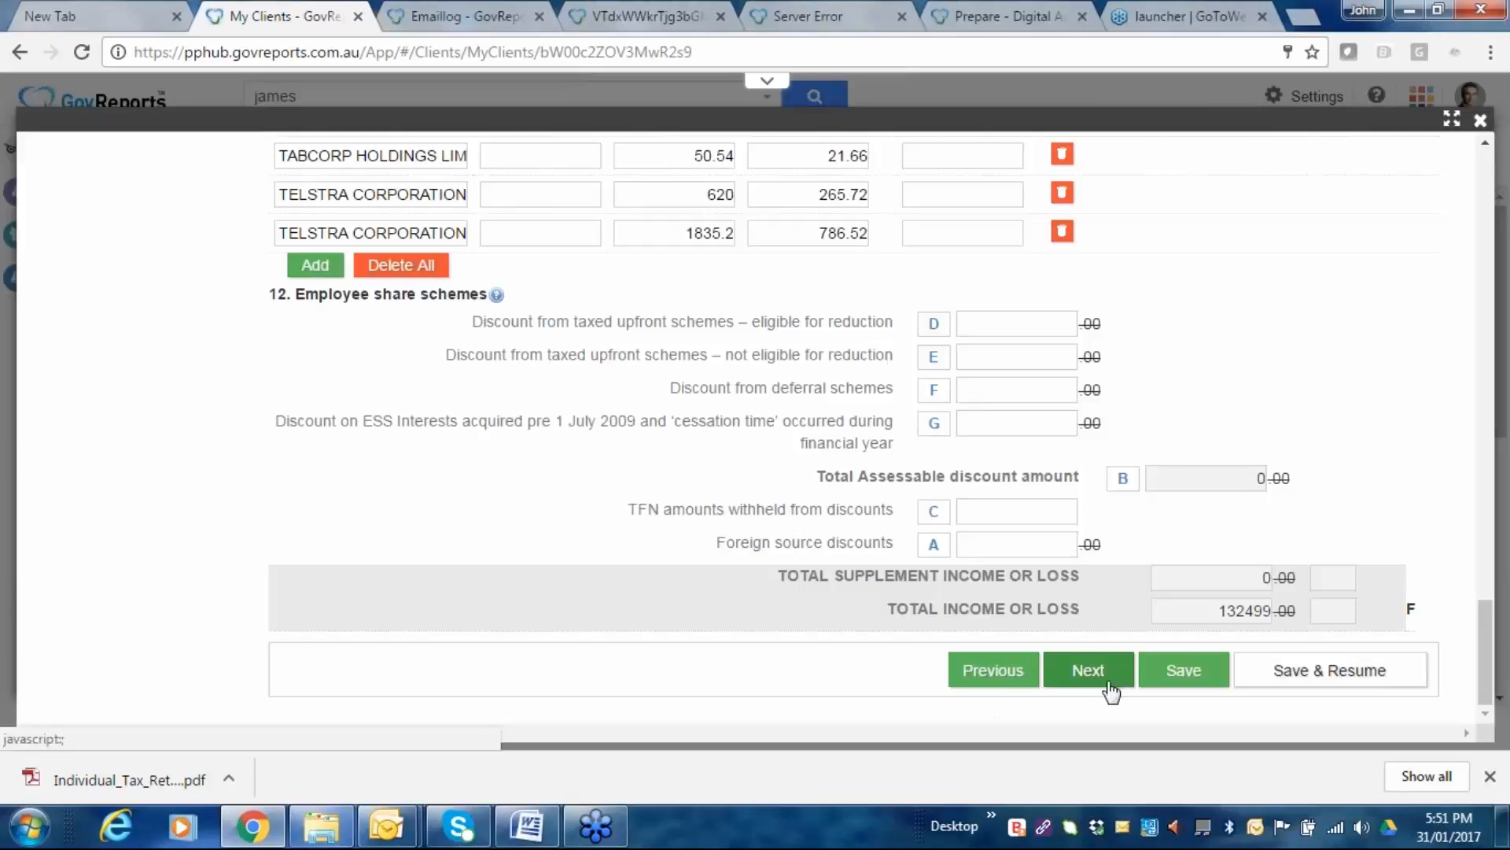
{"action": "scroll", "coordinate": [709, 510], "scroll_direction": "up", "scroll_amount": 7}
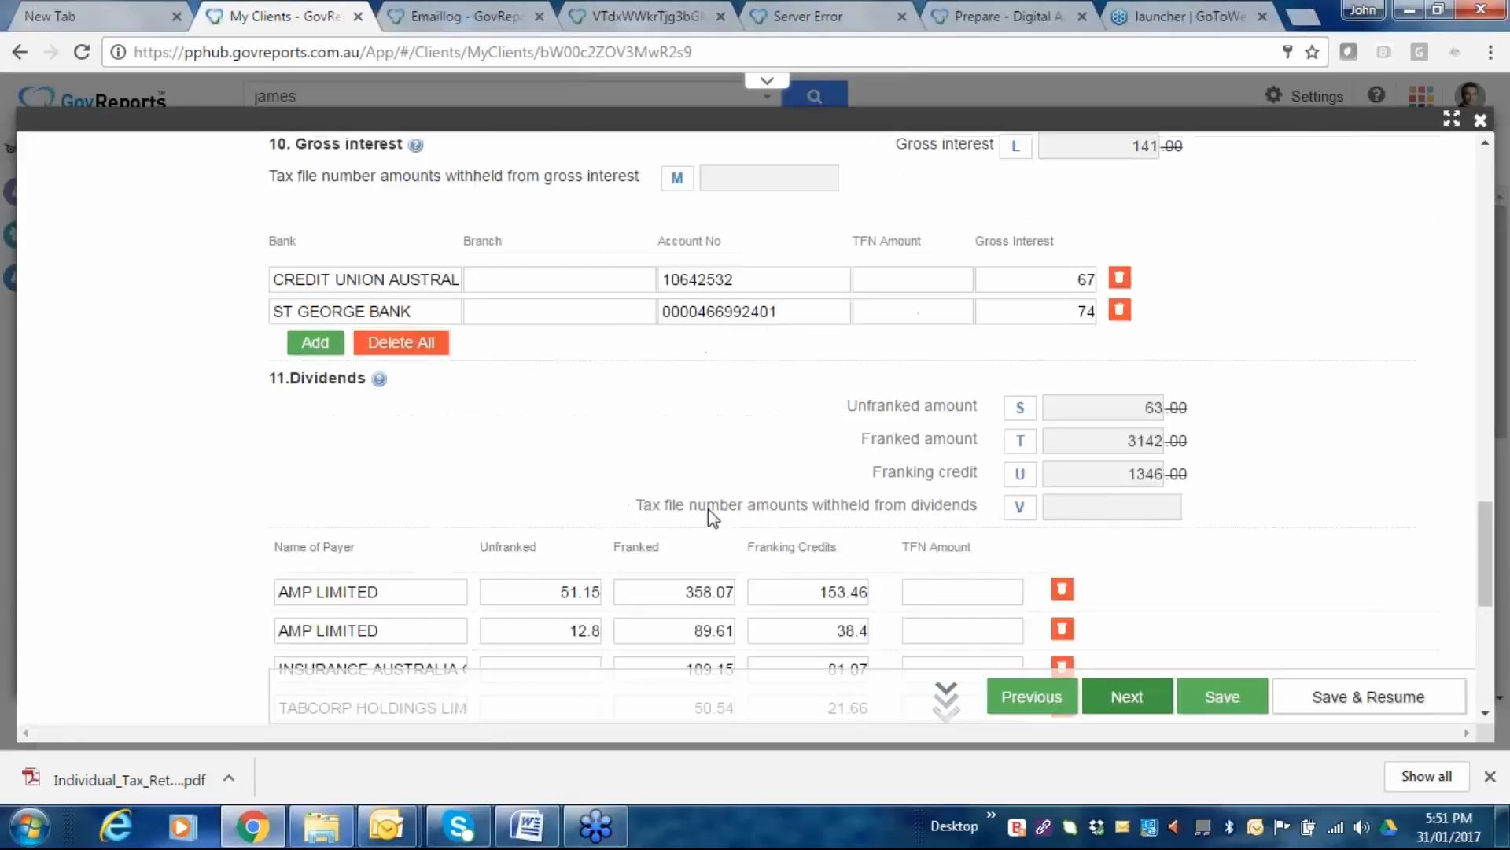
{"action": "scroll", "coordinate": [708, 508], "scroll_direction": "up", "scroll_amount": 10}
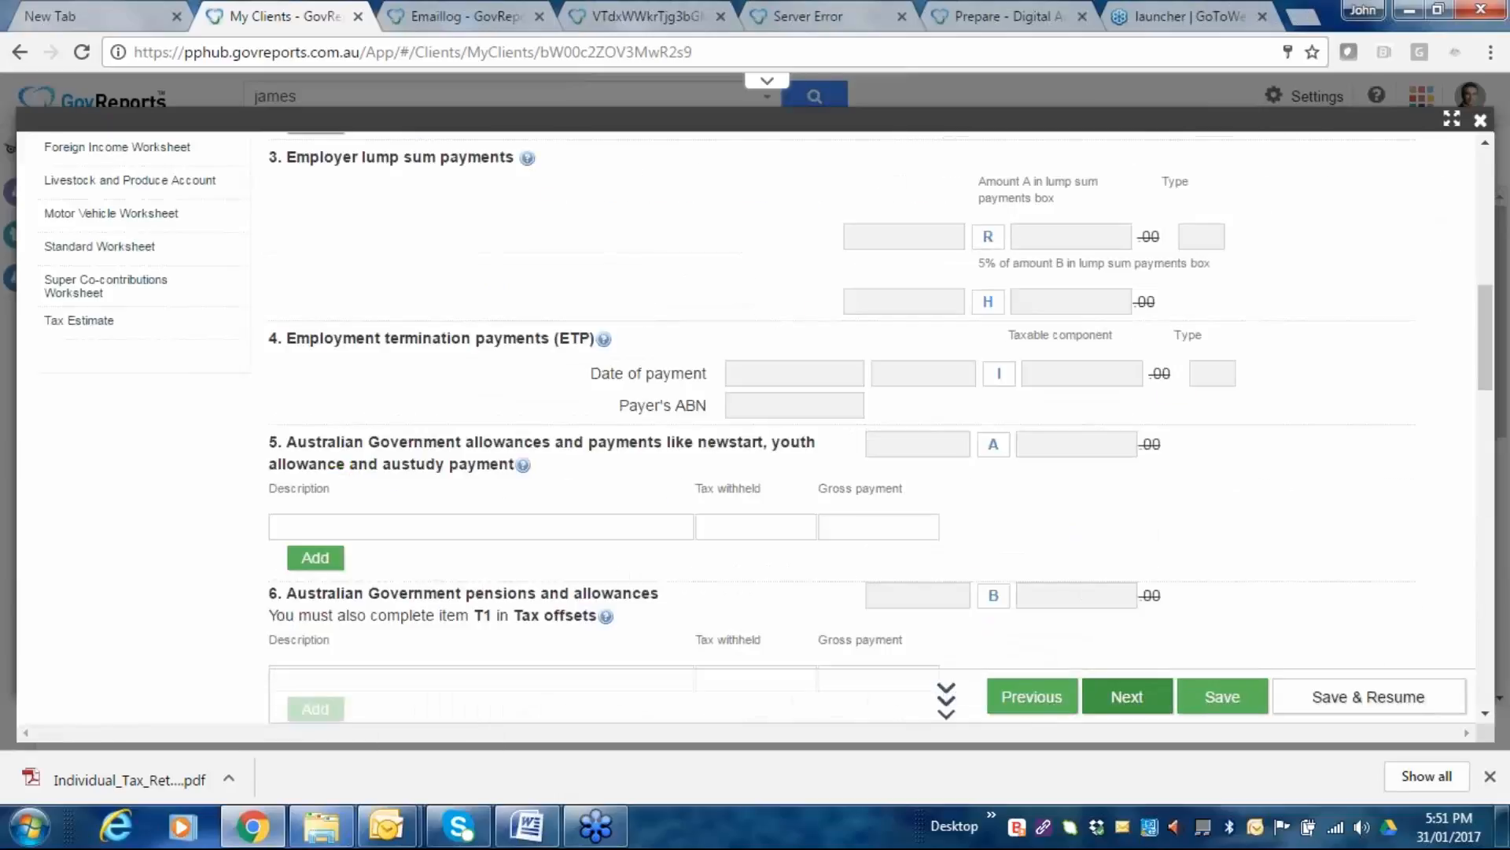
{"action": "scroll", "coordinate": [121, 314], "scroll_direction": "up", "scroll_amount": 3}
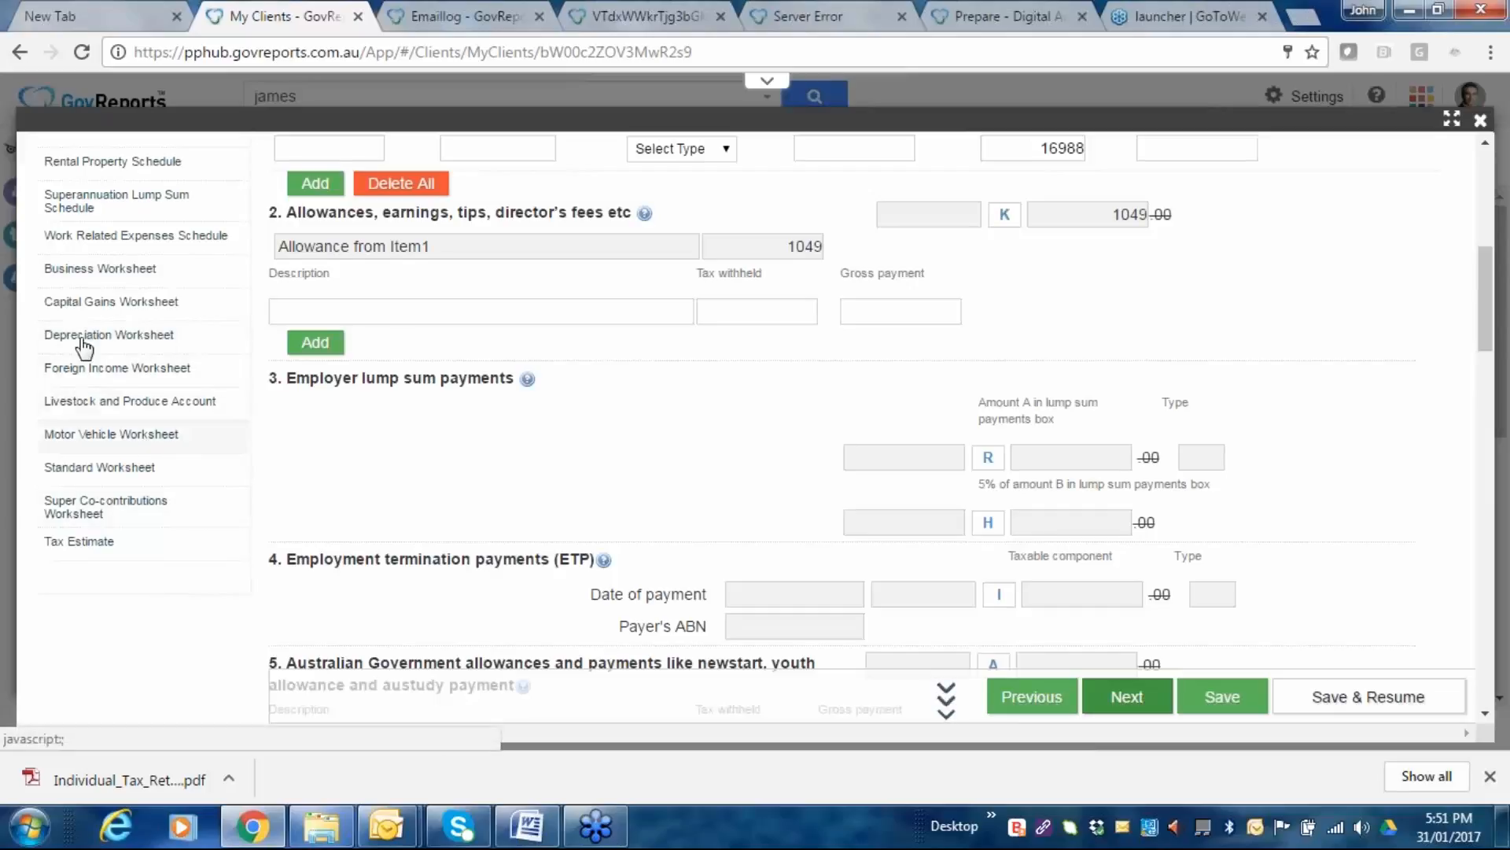
{"action": "scroll", "coordinate": [966, 555], "scroll_direction": "down", "scroll_amount": 10}
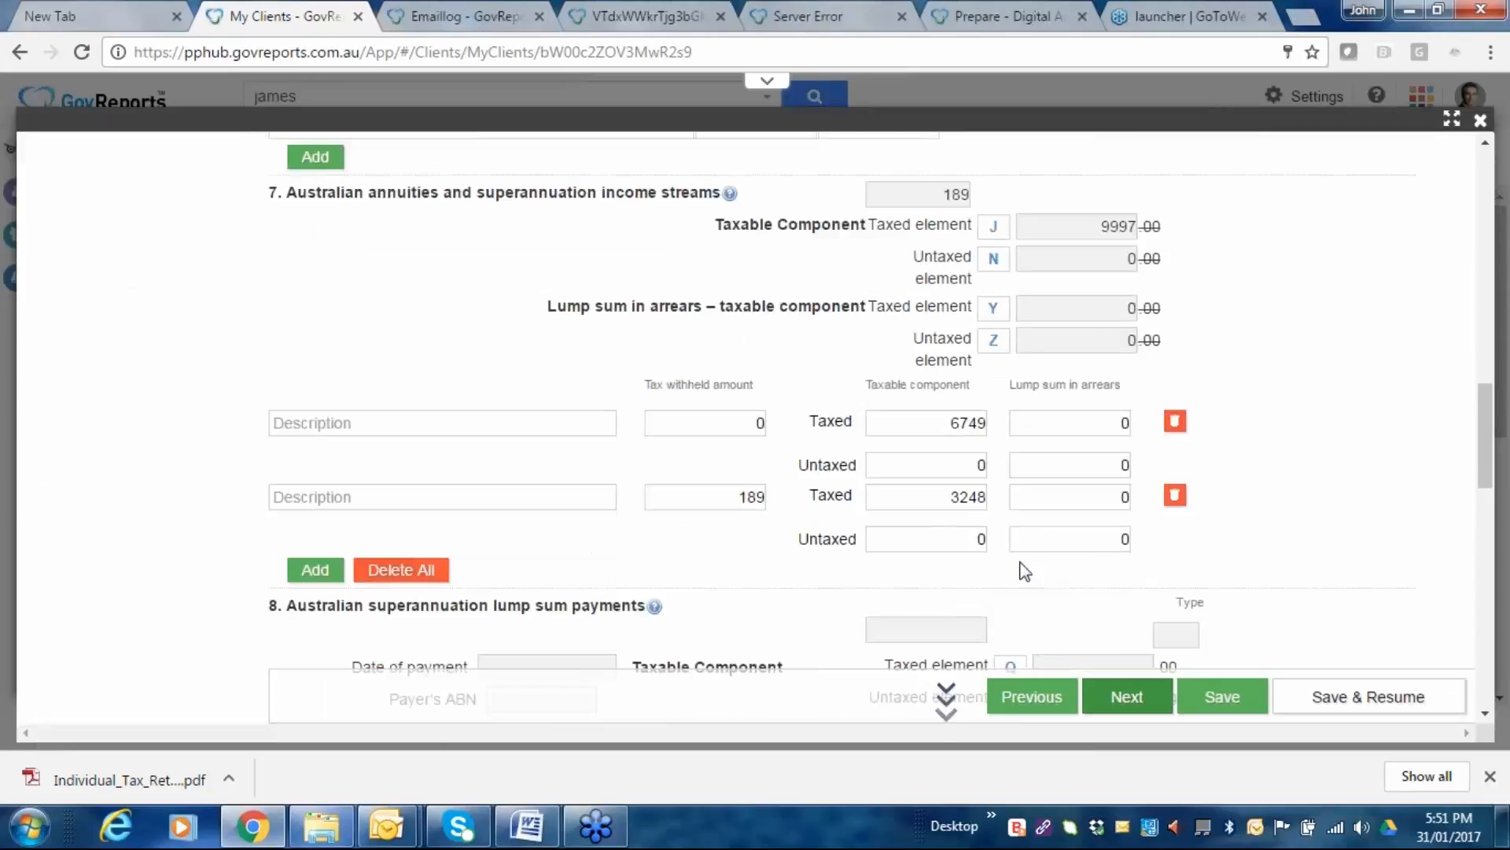
{"action": "scroll", "coordinate": [1258, 584], "scroll_direction": "down", "scroll_amount": 10}
{"action": "scroll", "coordinate": [1257, 586], "scroll_direction": "down", "scroll_amount": 5}
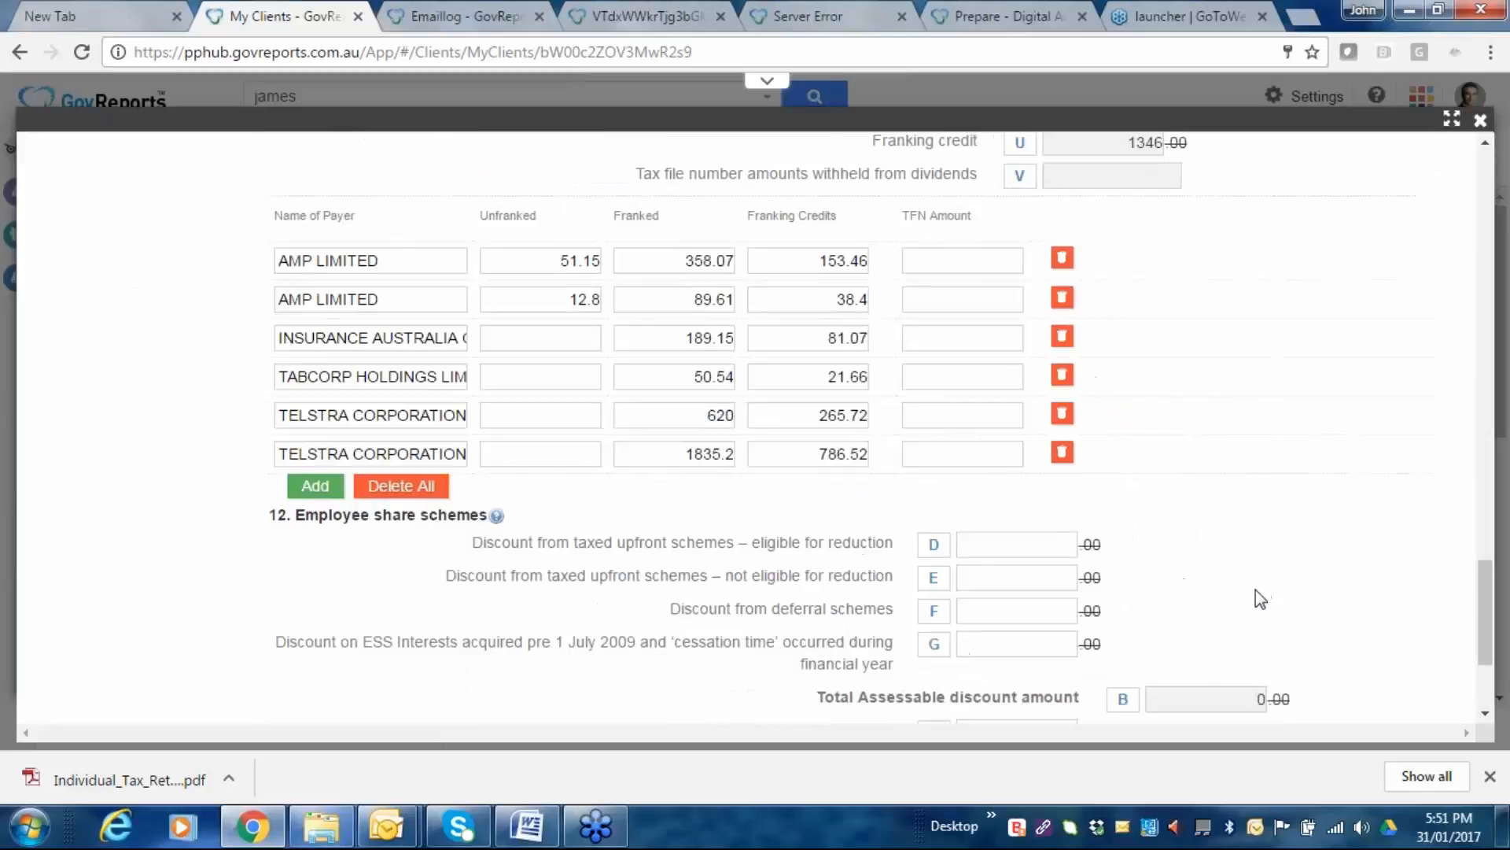
{"action": "scroll", "coordinate": [1256, 588], "scroll_direction": "down", "scroll_amount": 2}
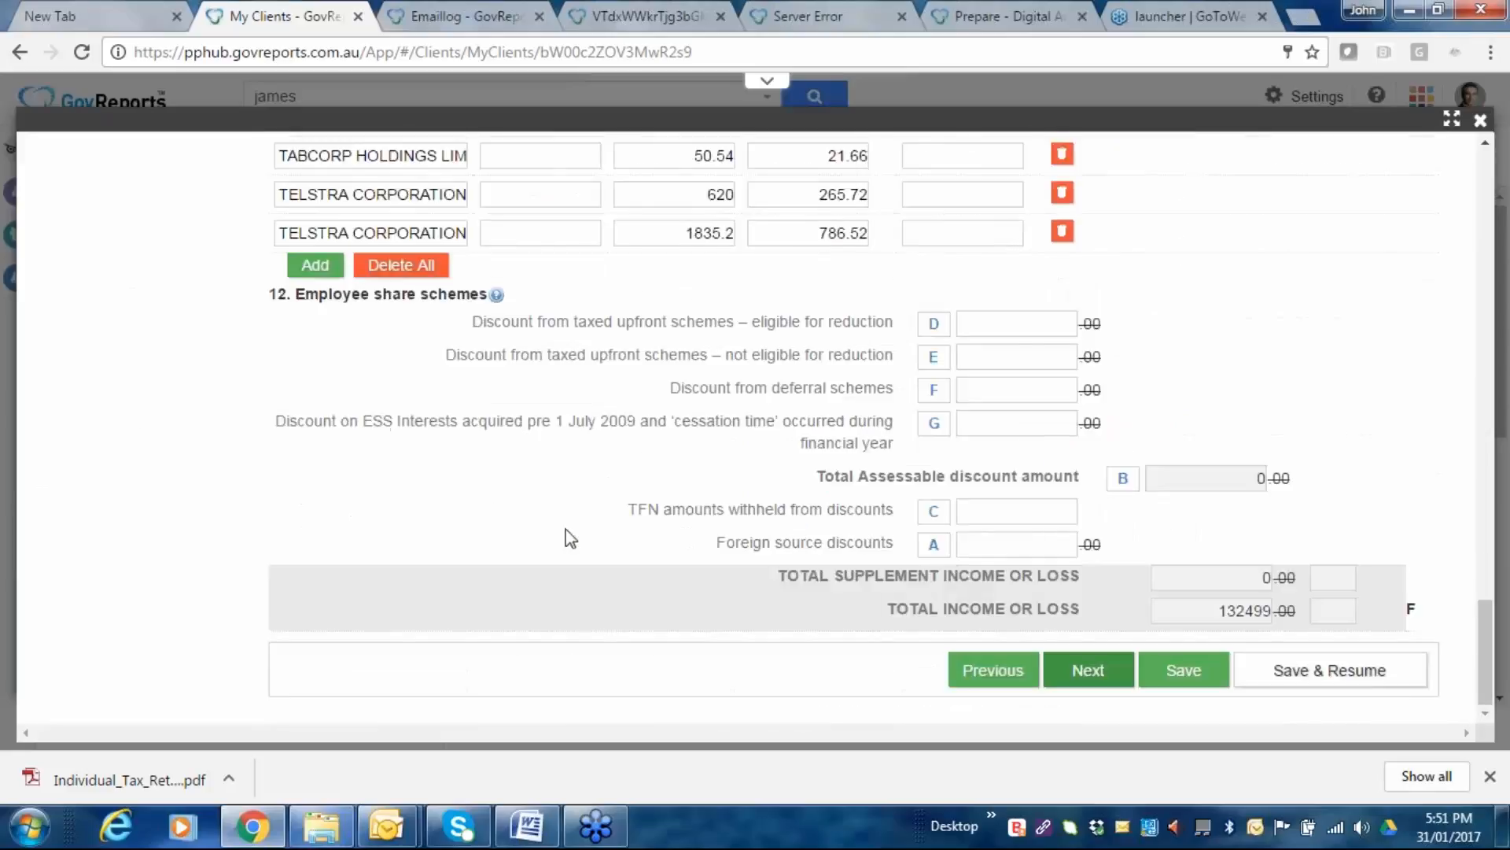
{"action": "scroll", "coordinate": [611, 555], "scroll_direction": "up", "scroll_amount": 4}
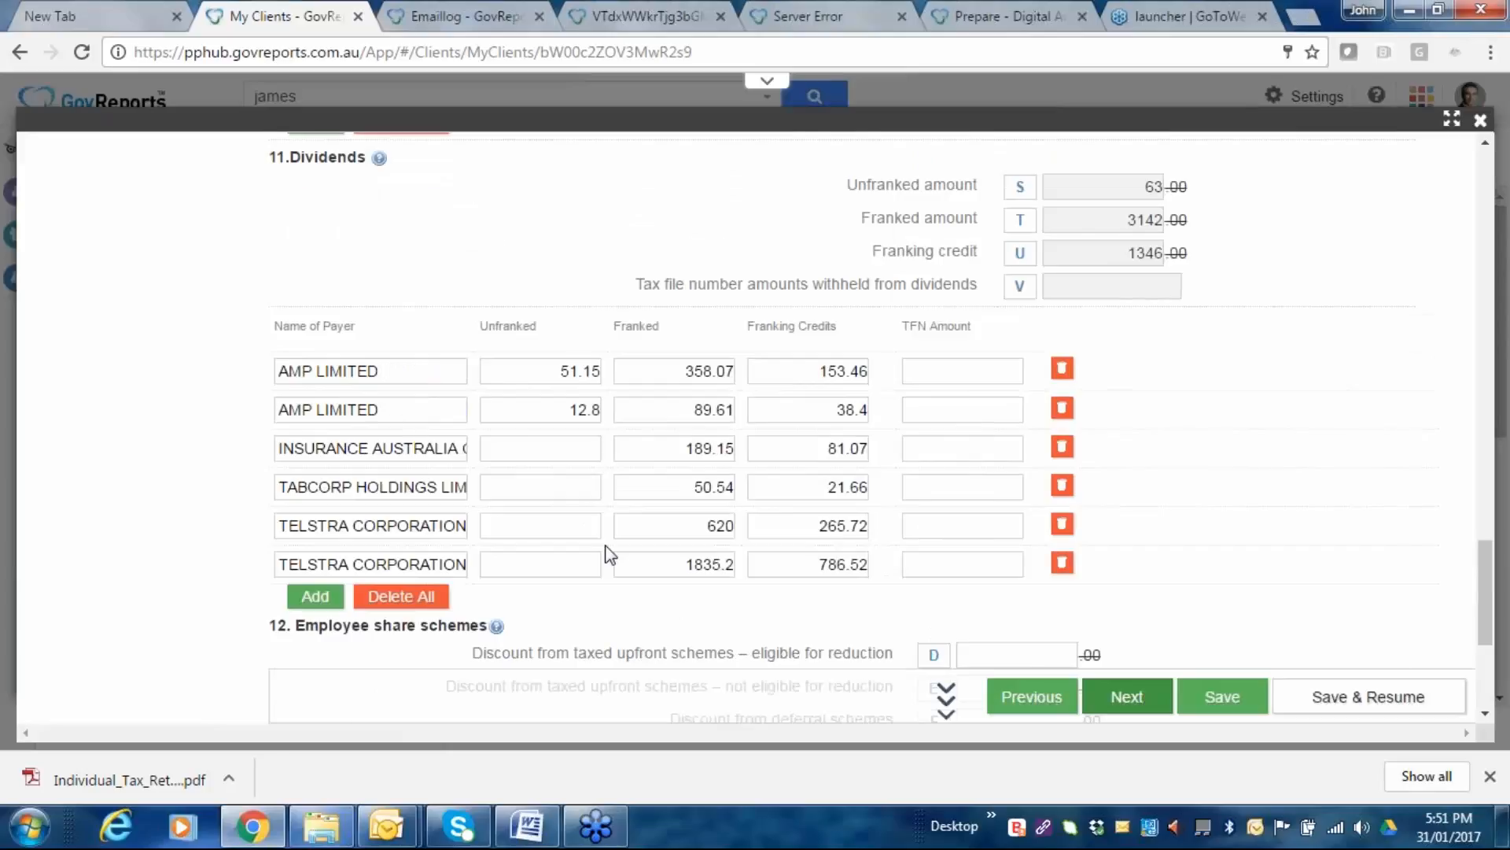
{"action": "scroll", "coordinate": [611, 555], "scroll_direction": "up", "scroll_amount": 10}
{"action": "scroll", "coordinate": [611, 555], "scroll_direction": "up", "scroll_amount": 10}
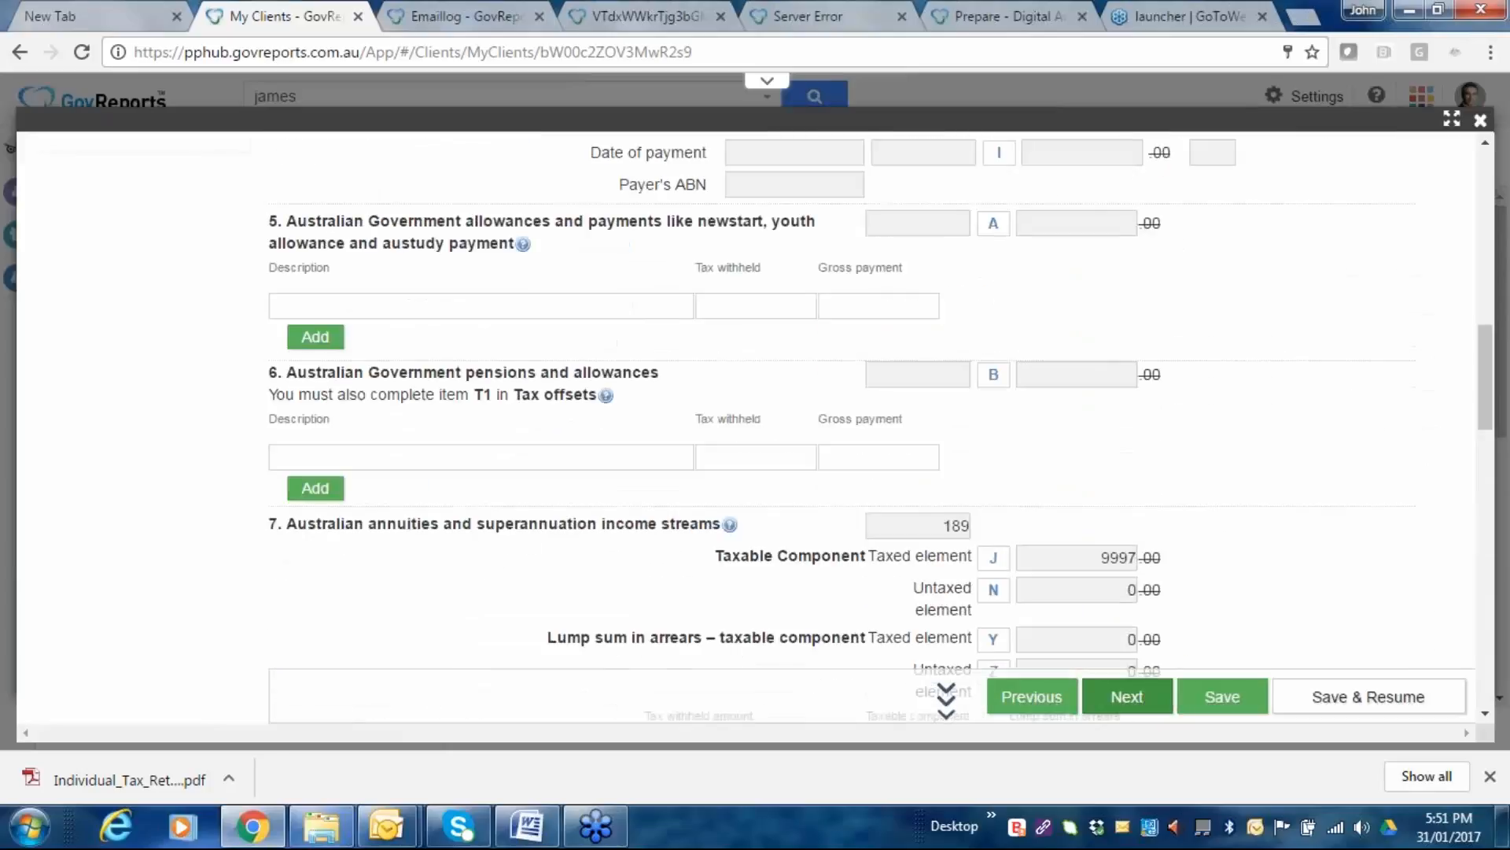
{"action": "scroll", "coordinate": [114, 582], "scroll_direction": "up", "scroll_amount": 10}
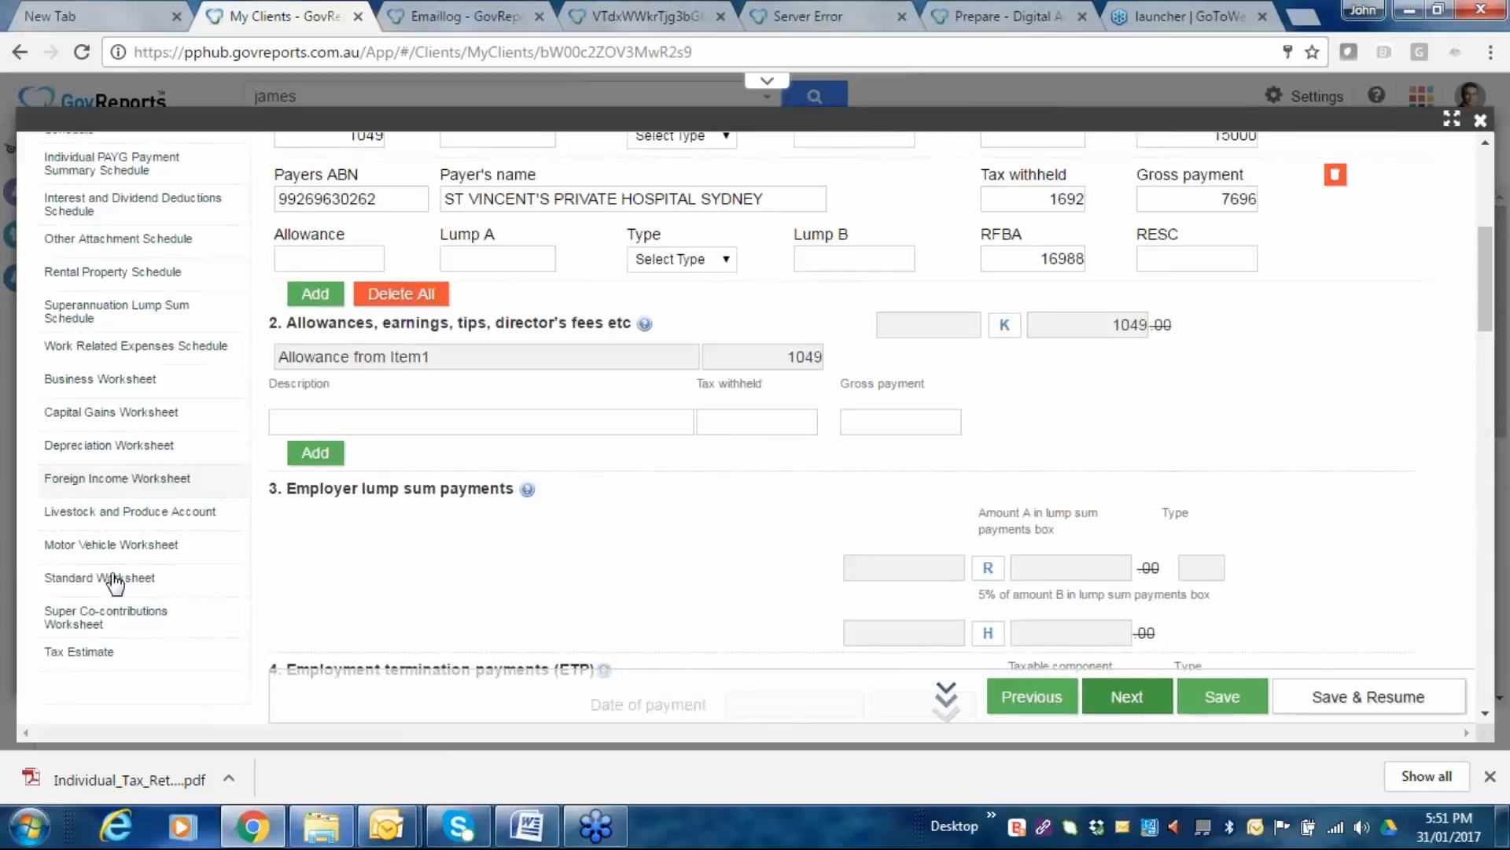
{"action": "scroll", "coordinate": [574, 470], "scroll_direction": "down", "scroll_amount": 20}
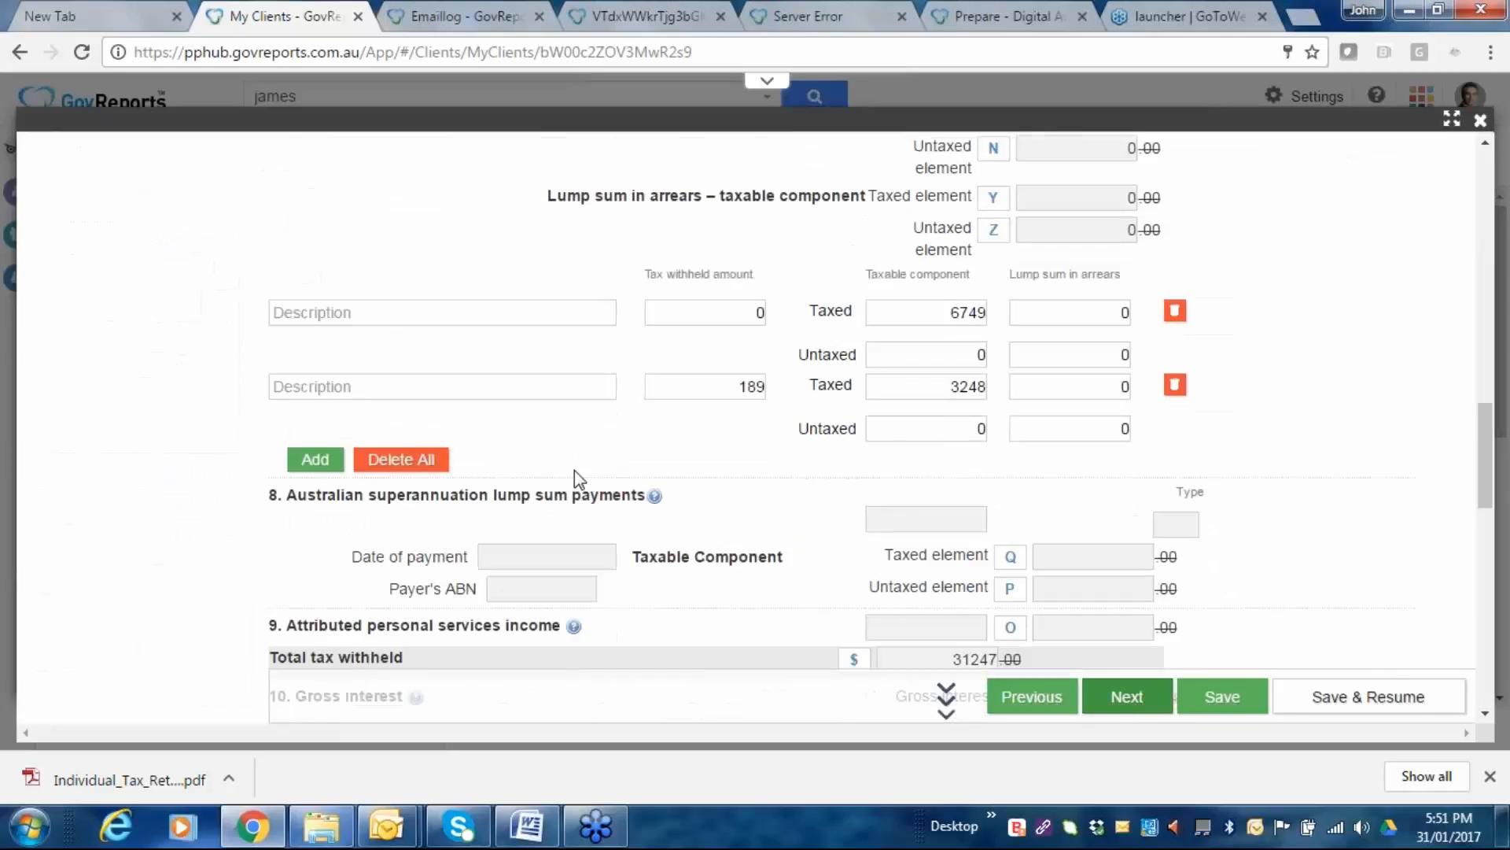
{"action": "scroll", "coordinate": [574, 469], "scroll_direction": "down", "scroll_amount": 10}
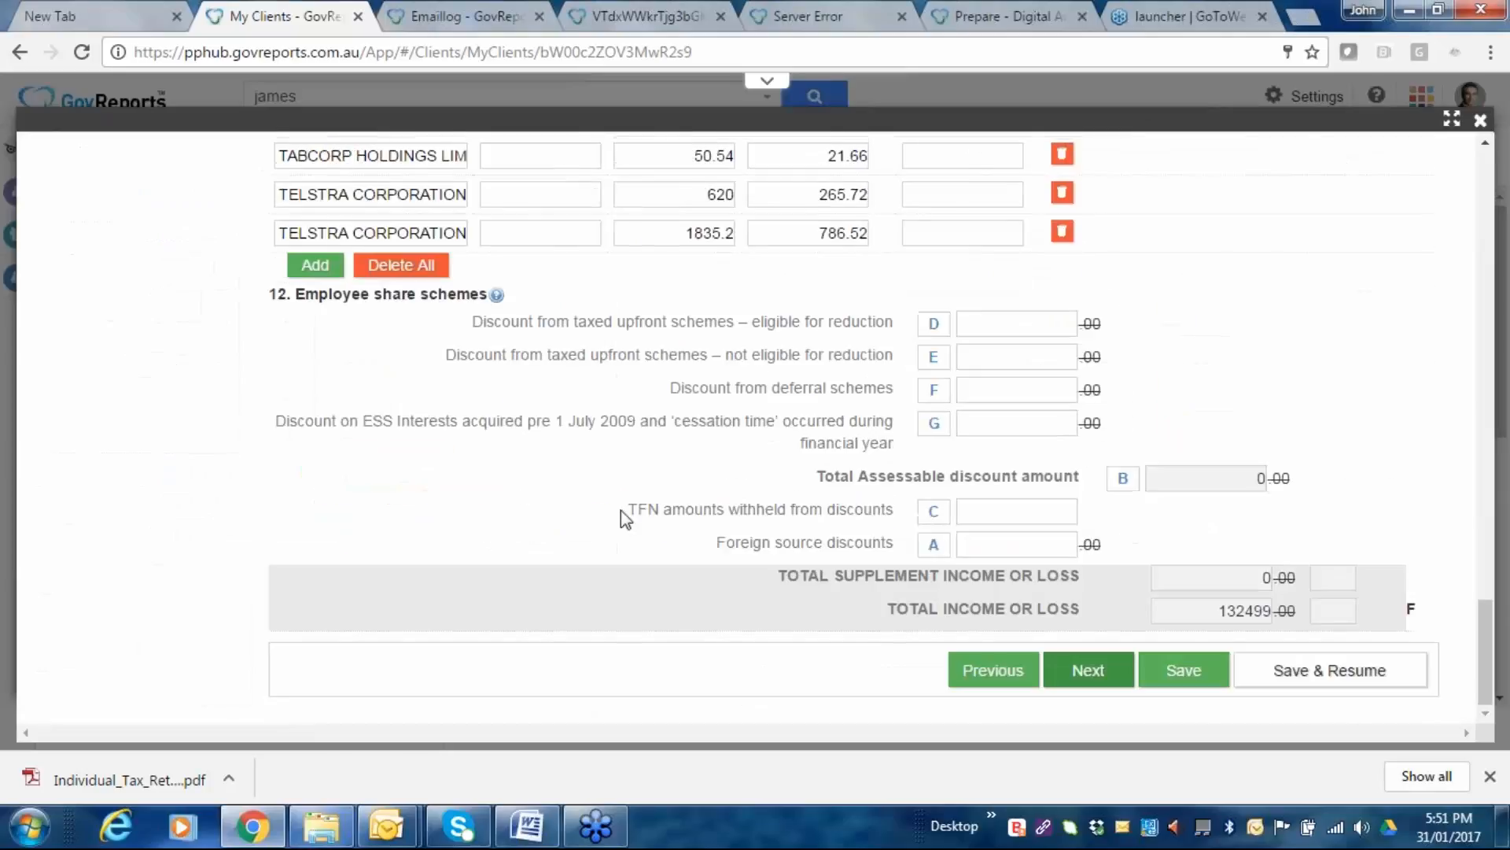
{"action": "left_click", "coordinate": [1089, 671]}
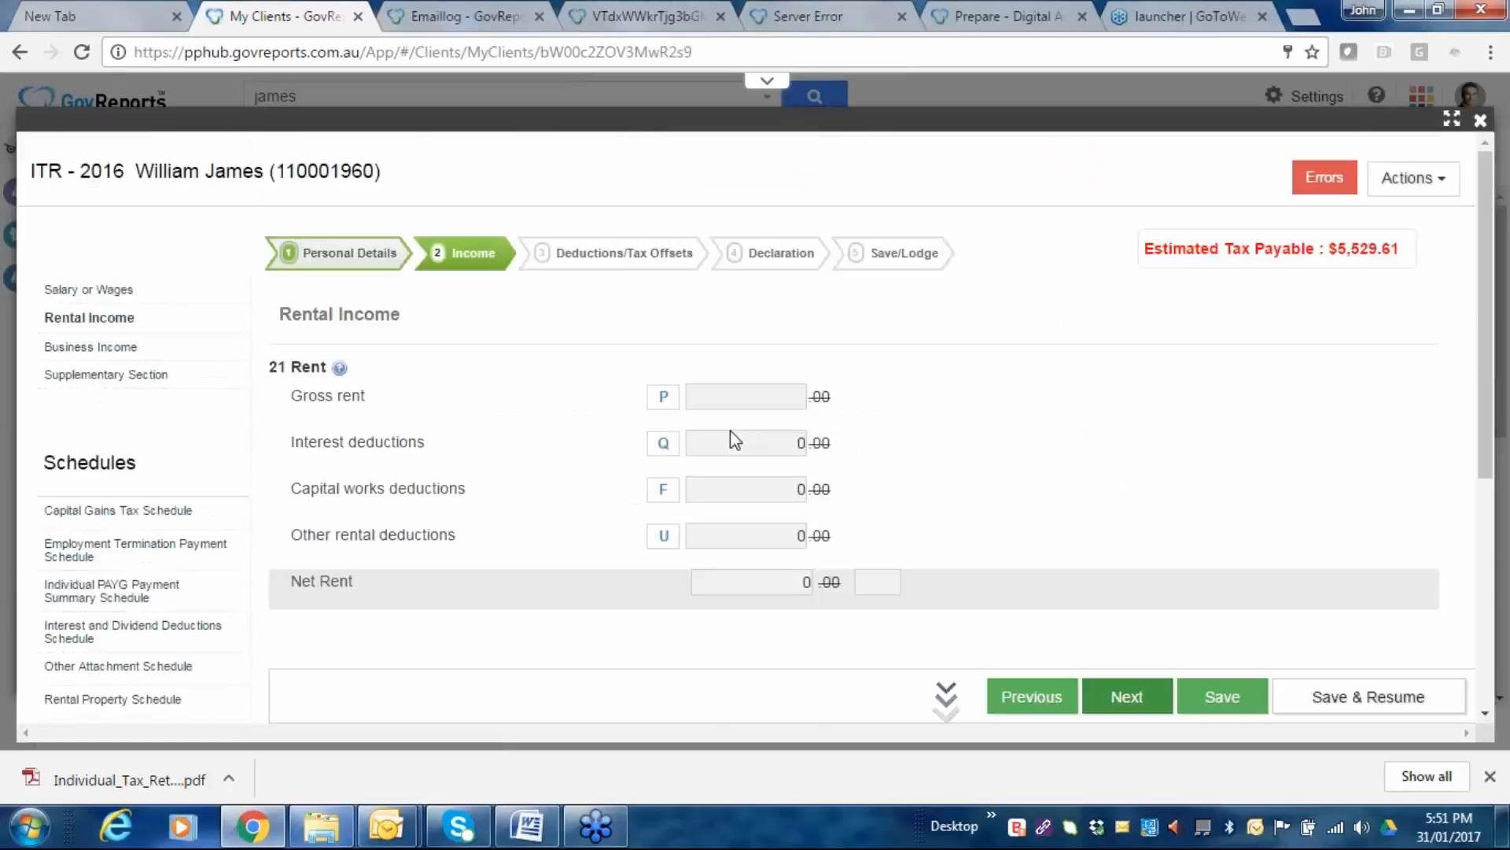
{"action": "scroll", "coordinate": [960, 425], "scroll_direction": "down", "scroll_amount": 2}
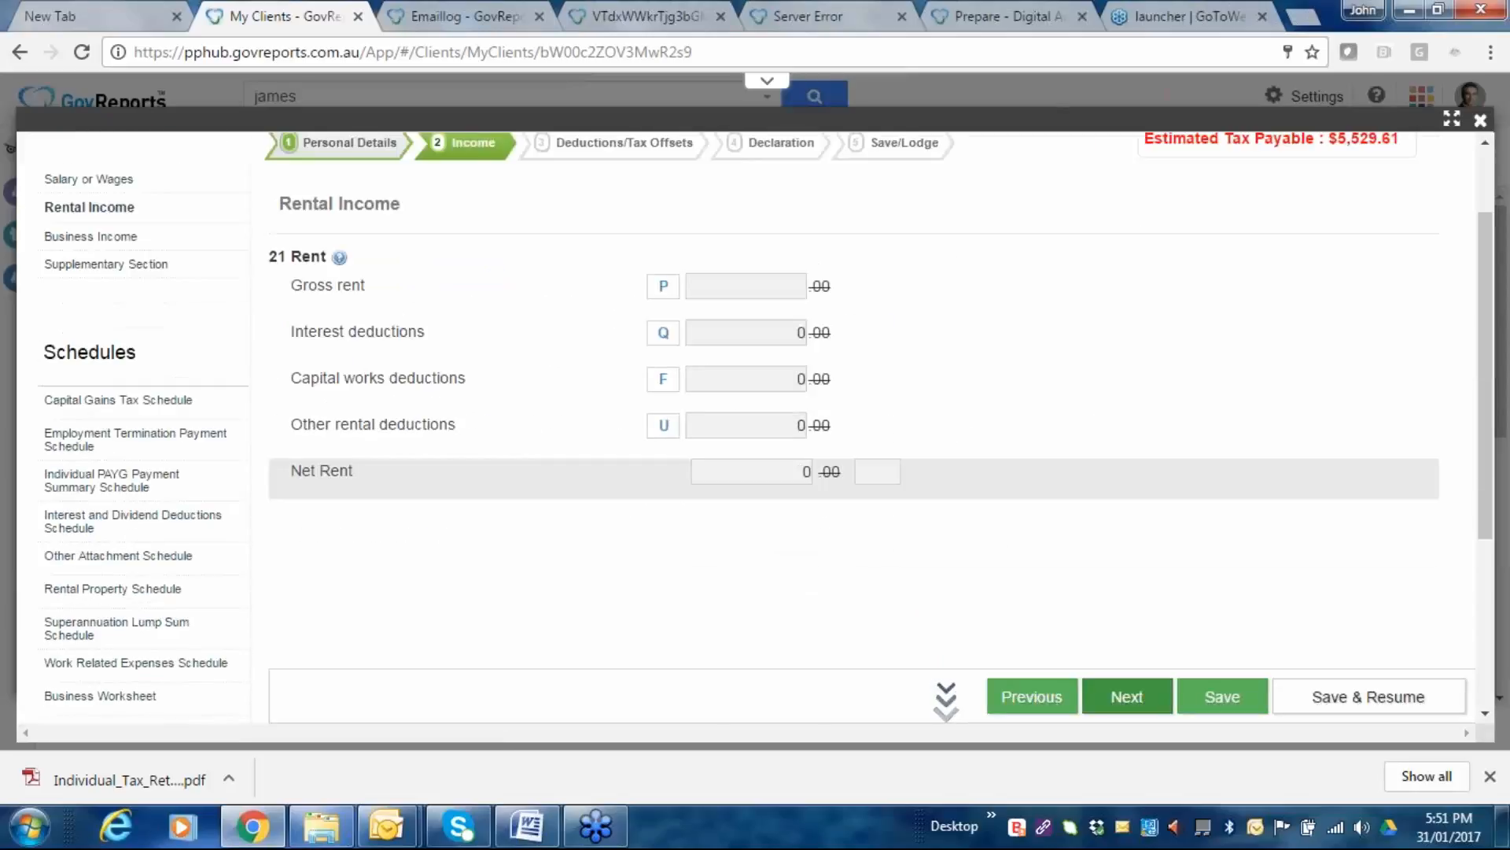
{"action": "scroll", "coordinate": [573, 529], "scroll_direction": "down", "scroll_amount": 4}
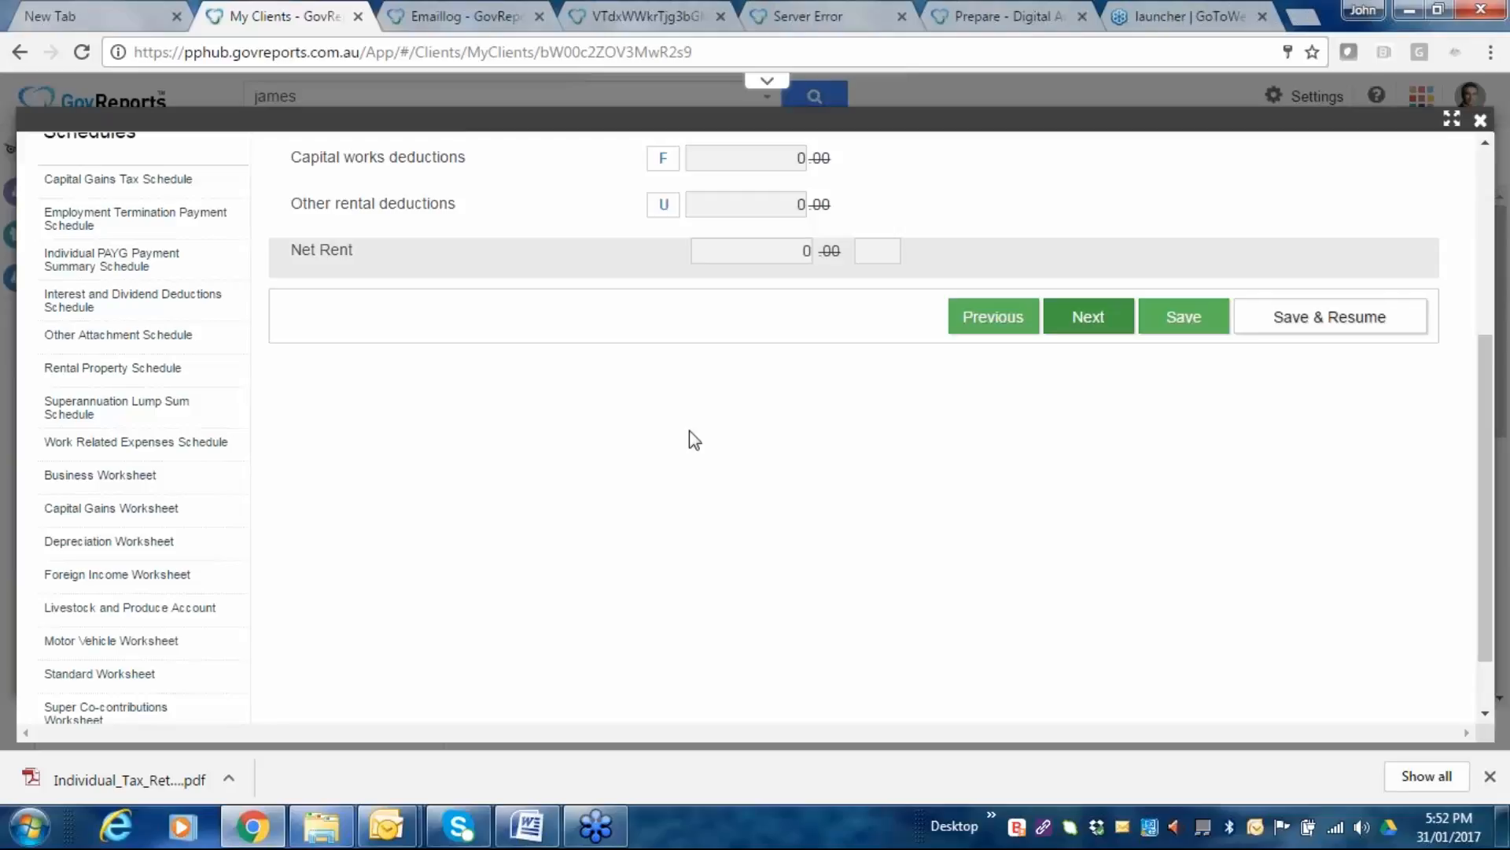
{"action": "scroll", "coordinate": [712, 415], "scroll_direction": "down", "scroll_amount": 1}
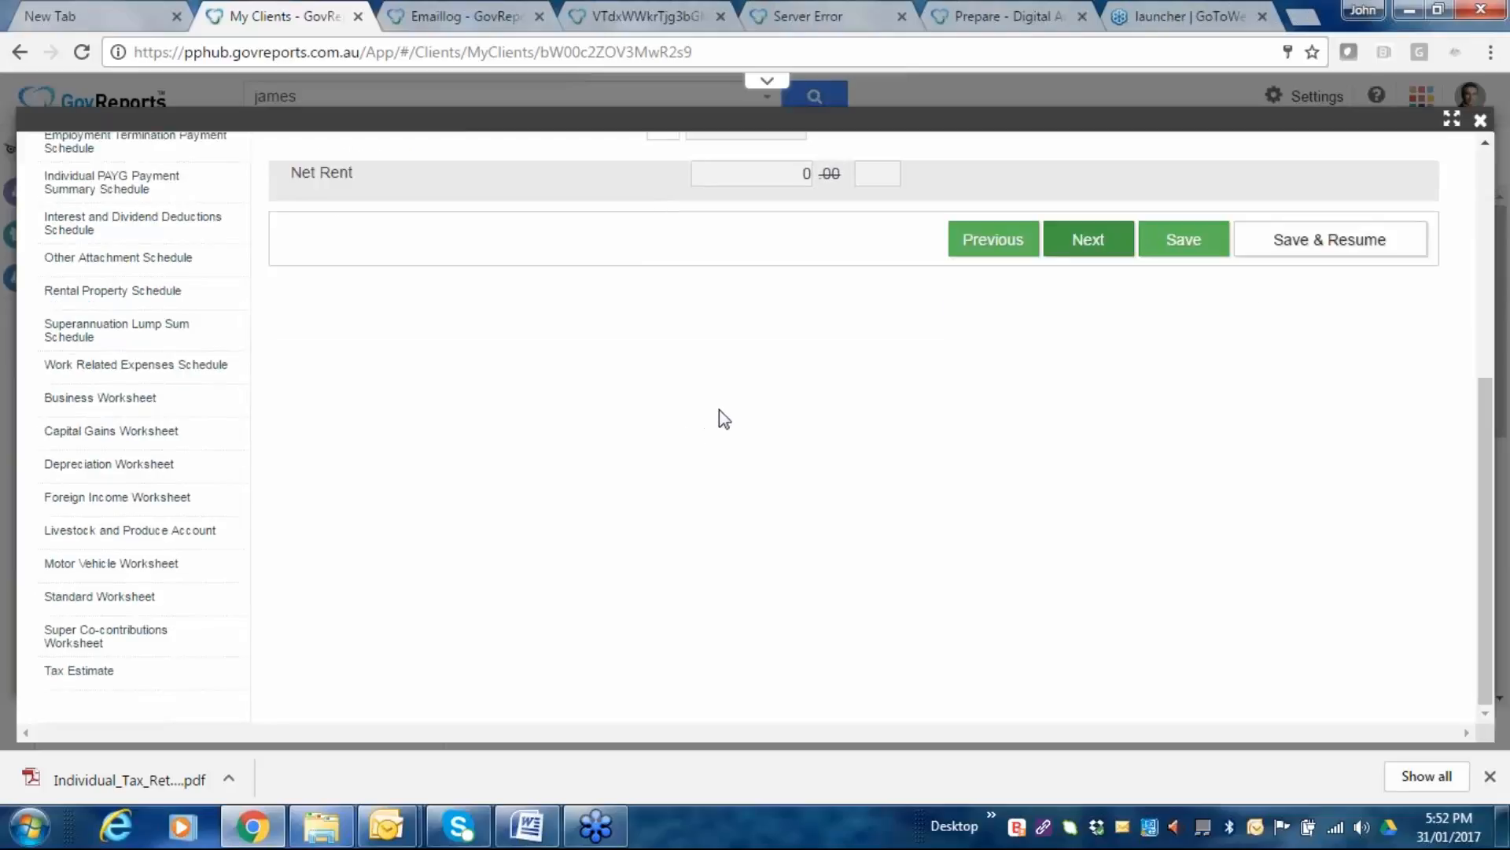
{"action": "scroll", "coordinate": [863, 425], "scroll_direction": "up", "scroll_amount": 3}
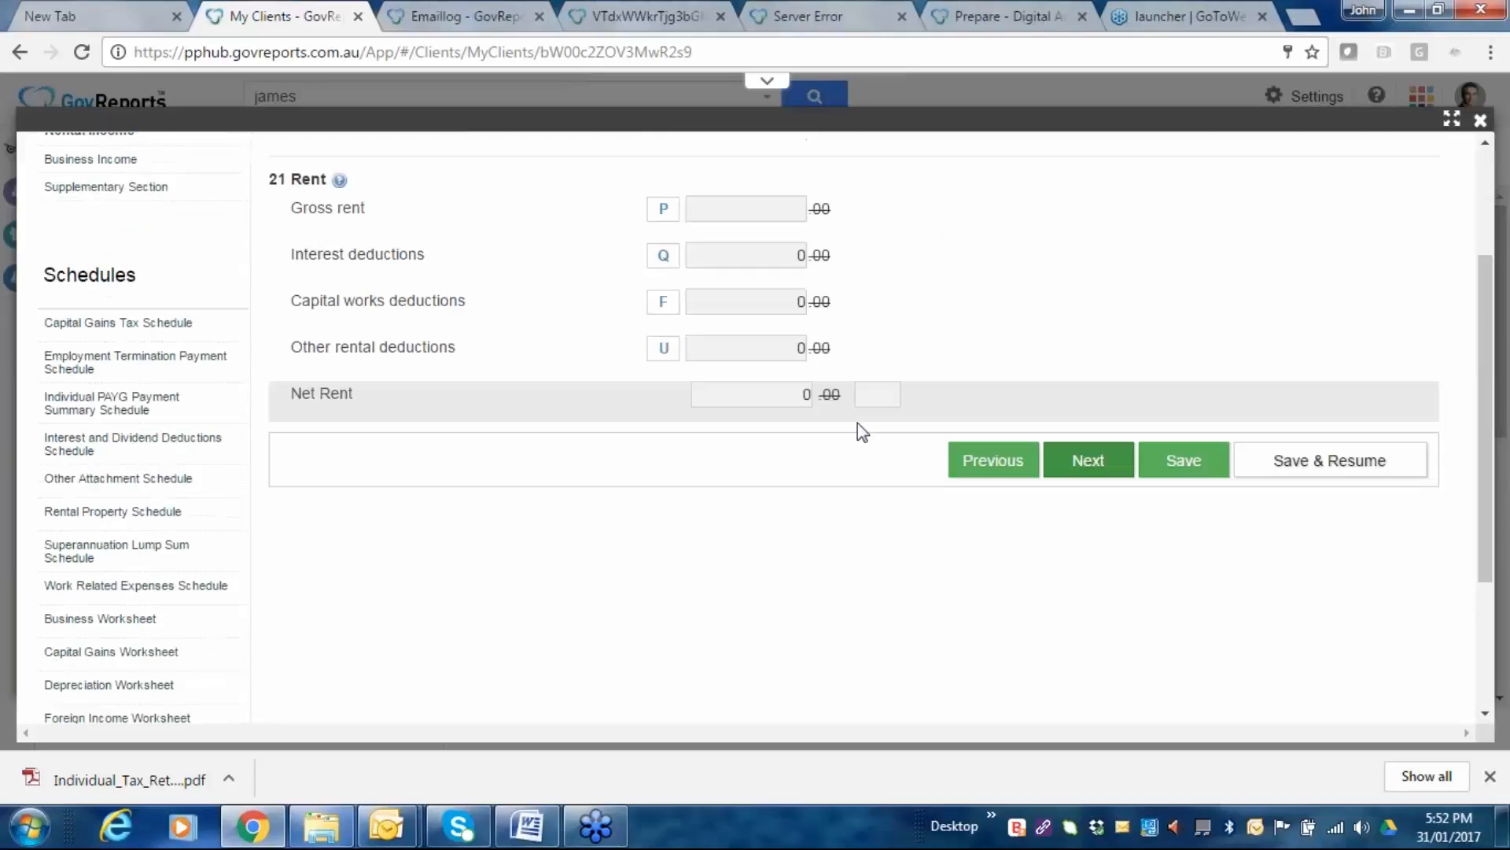
{"action": "scroll", "coordinate": [858, 423], "scroll_direction": "up", "scroll_amount": 2}
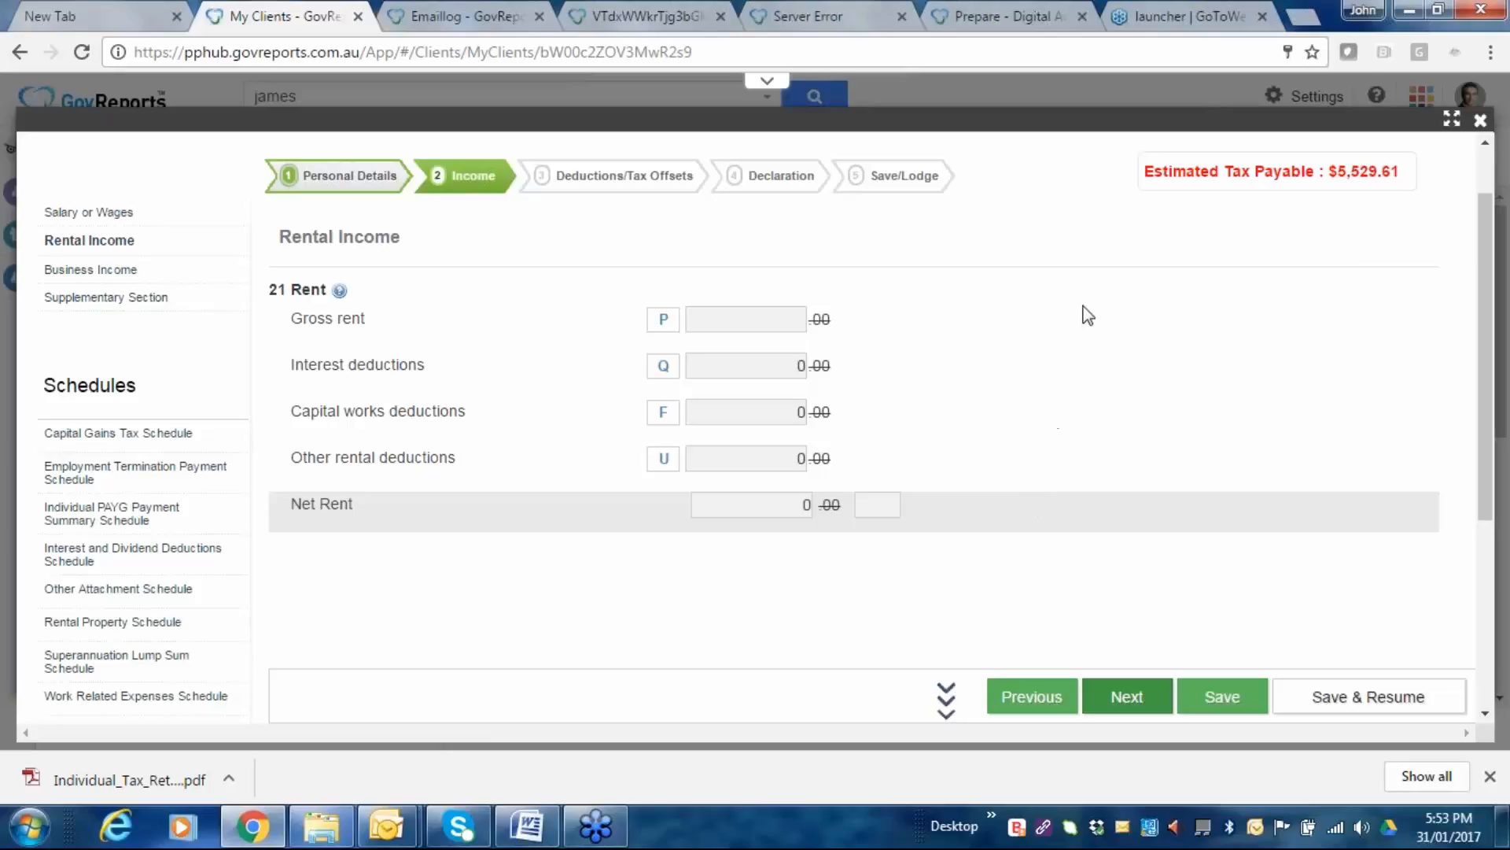
{"action": "scroll", "coordinate": [1088, 315], "scroll_direction": "down", "scroll_amount": 3}
{"action": "scroll", "coordinate": [606, 354], "scroll_direction": "up", "scroll_amount": 3}
{"action": "scroll", "coordinate": [126, 334], "scroll_direction": "down", "scroll_amount": 3}
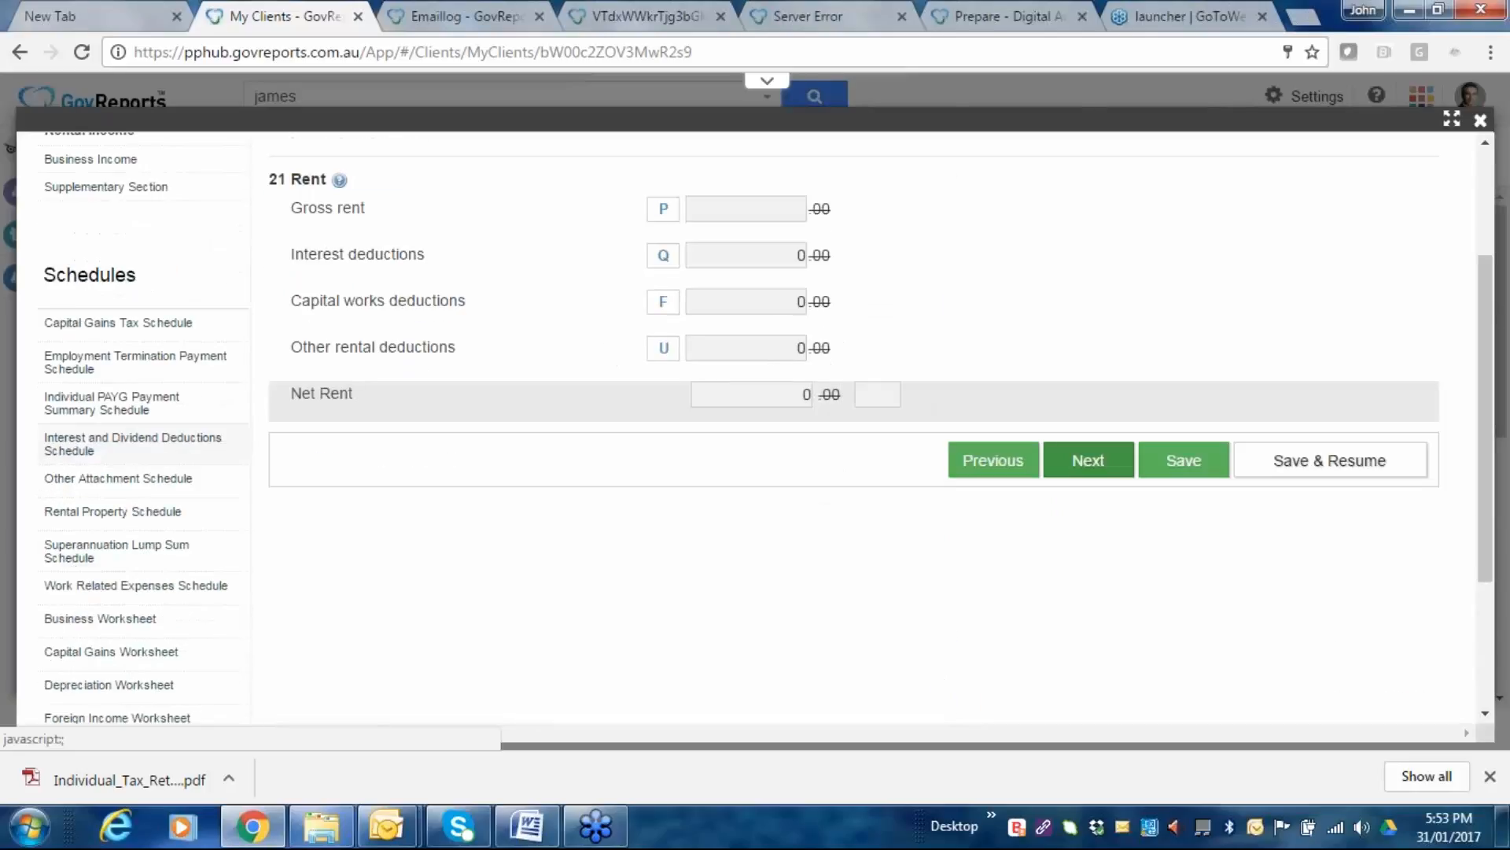
Open the rental property schedule list and review the single property's schedule form.
{"action": "left_click", "coordinate": [93, 403]}
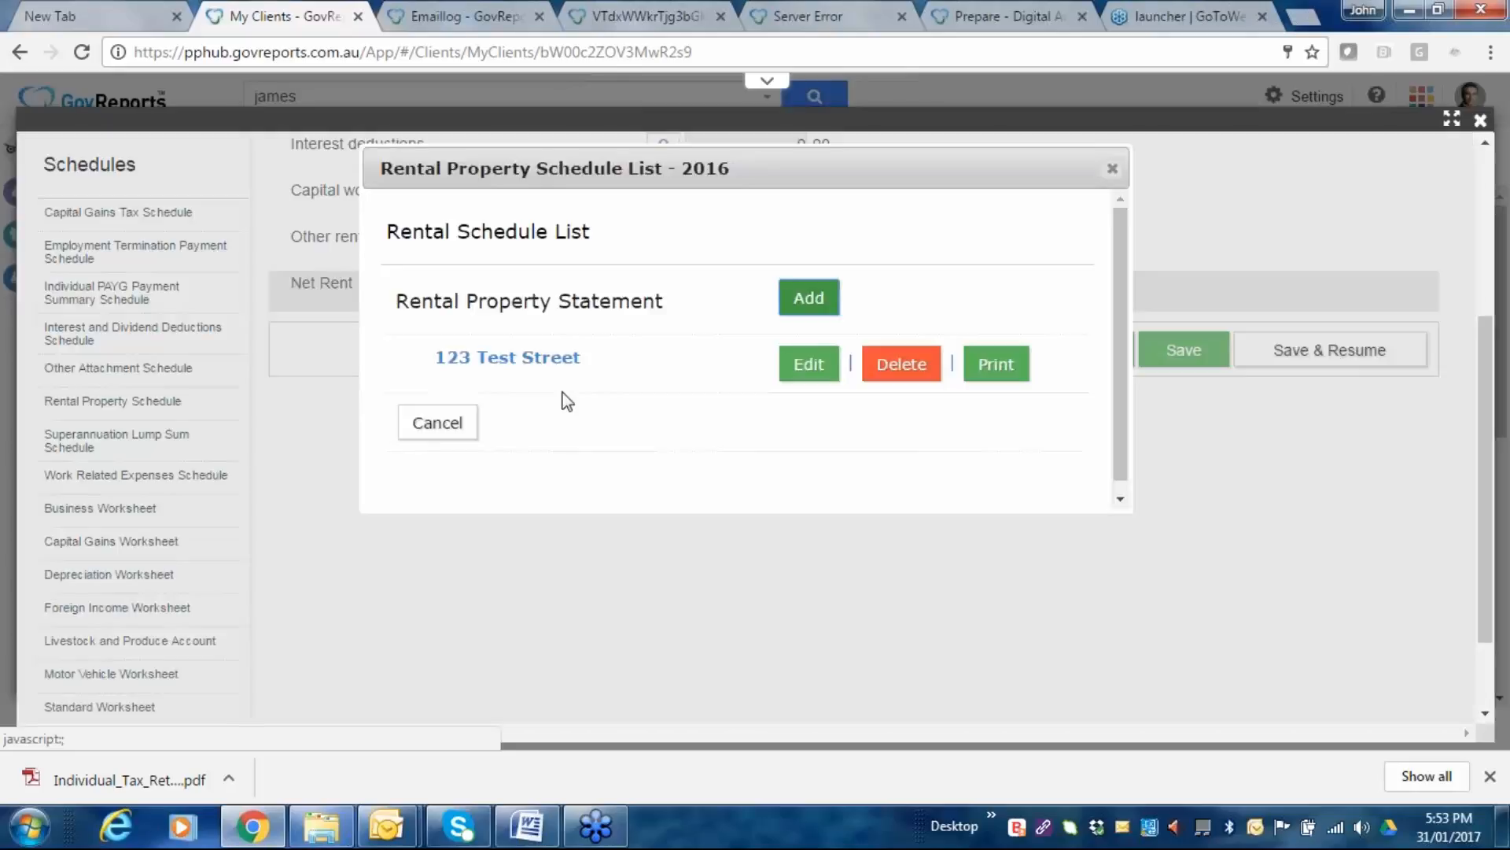
{"action": "left_click", "coordinate": [808, 379]}
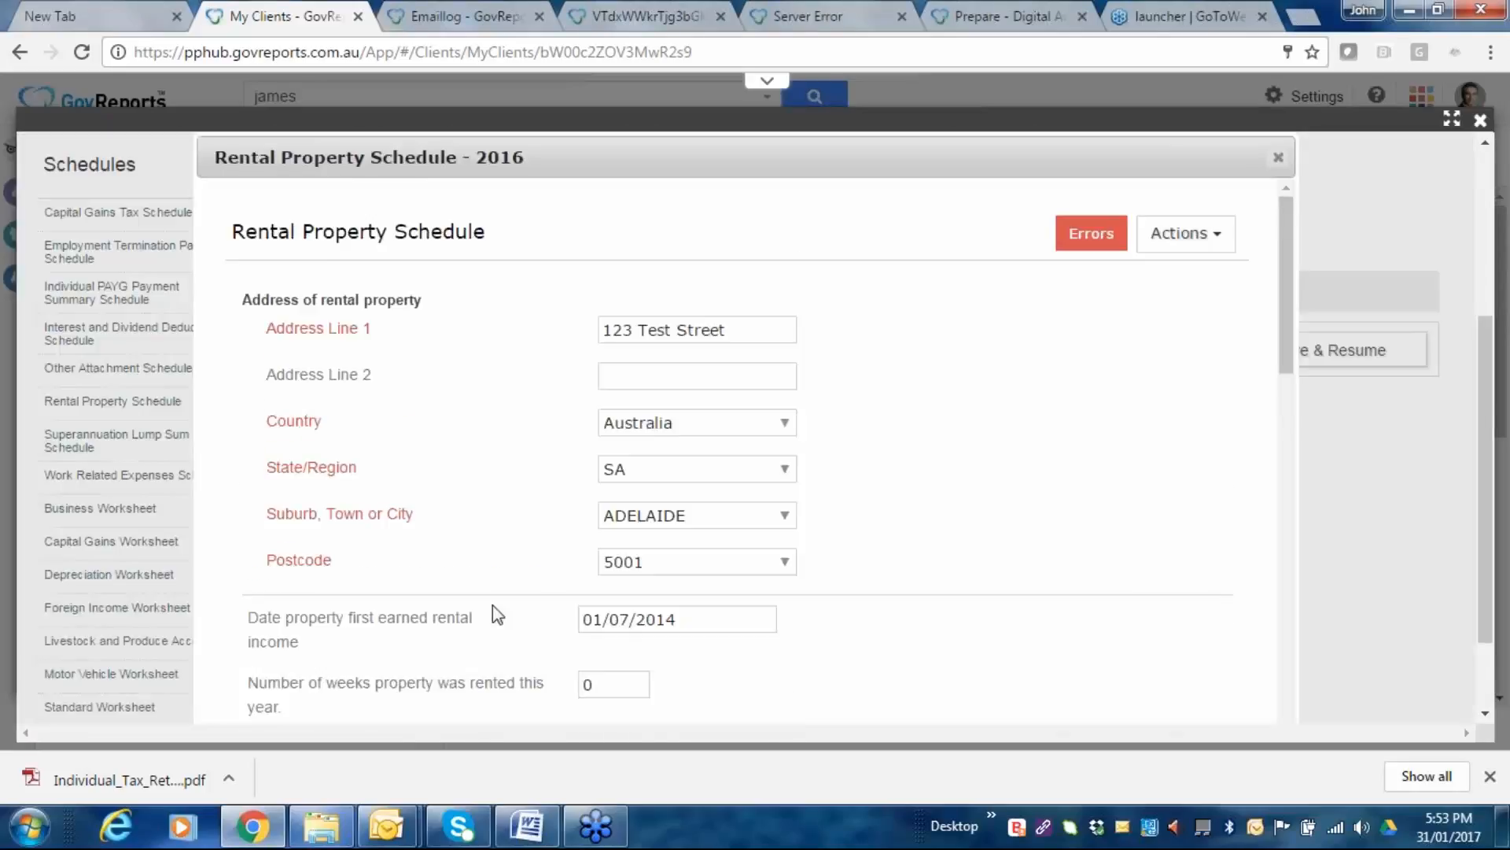
{"action": "scroll", "coordinate": [637, 351], "scroll_direction": "down", "scroll_amount": 5}
{"action": "scroll", "coordinate": [571, 347], "scroll_direction": "up", "scroll_amount": 4}
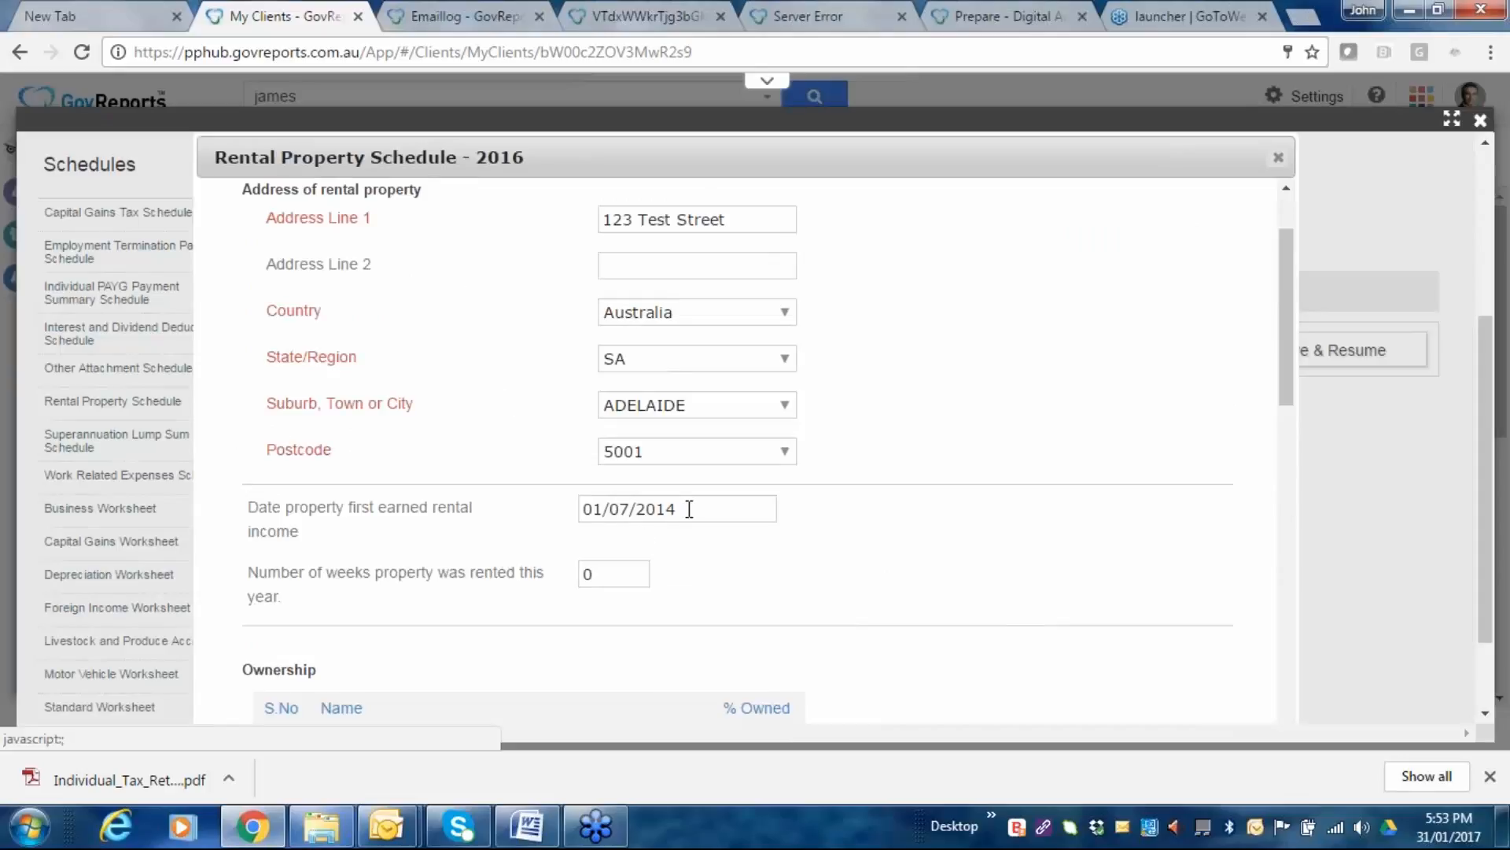
{"action": "scroll", "coordinate": [810, 531], "scroll_direction": "down", "scroll_amount": 10}
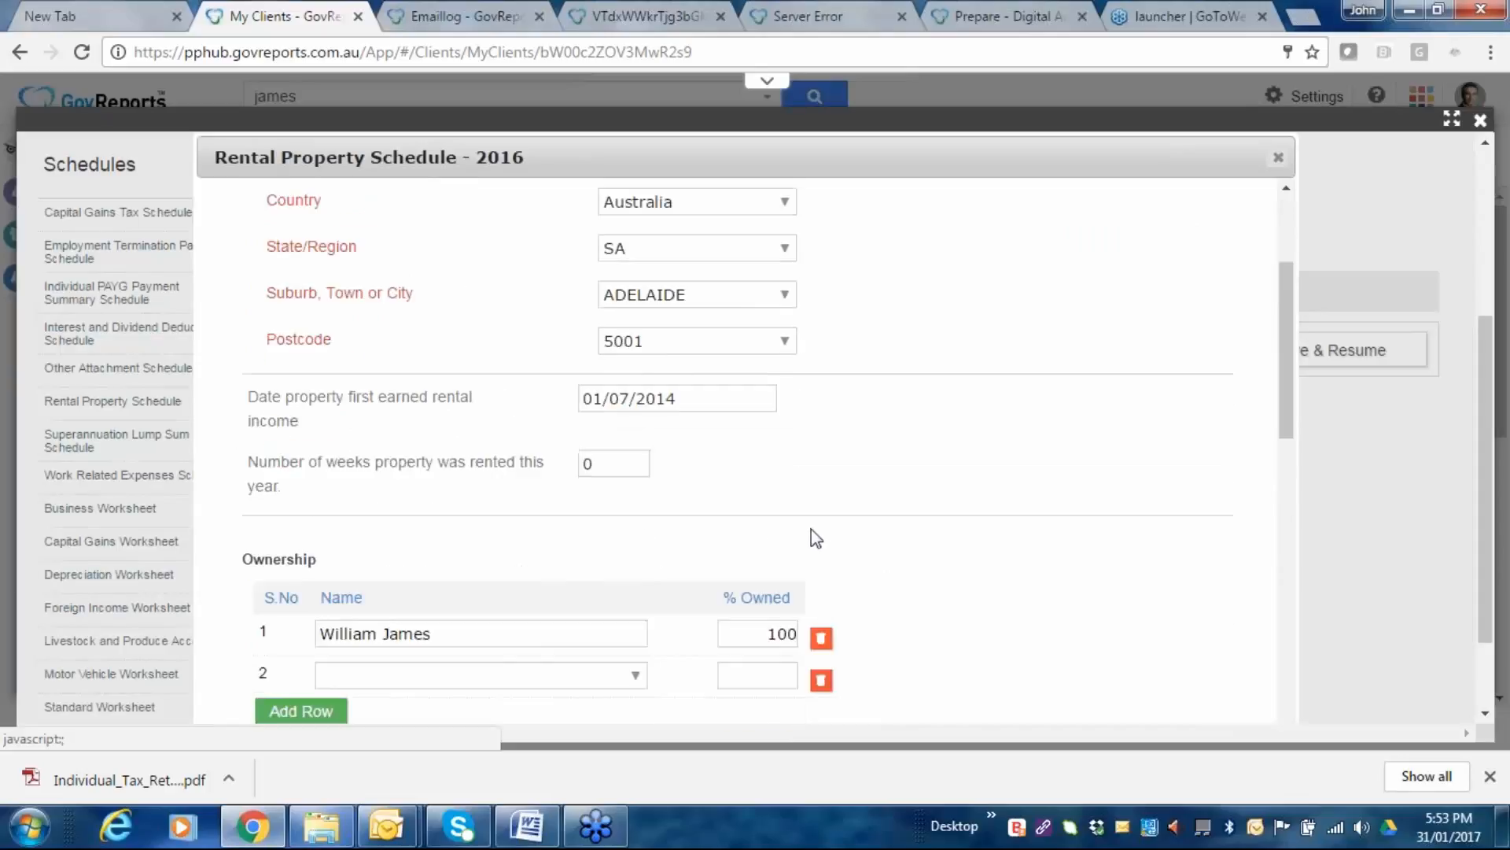
{"action": "scroll", "coordinate": [544, 636], "scroll_direction": "down", "scroll_amount": 3}
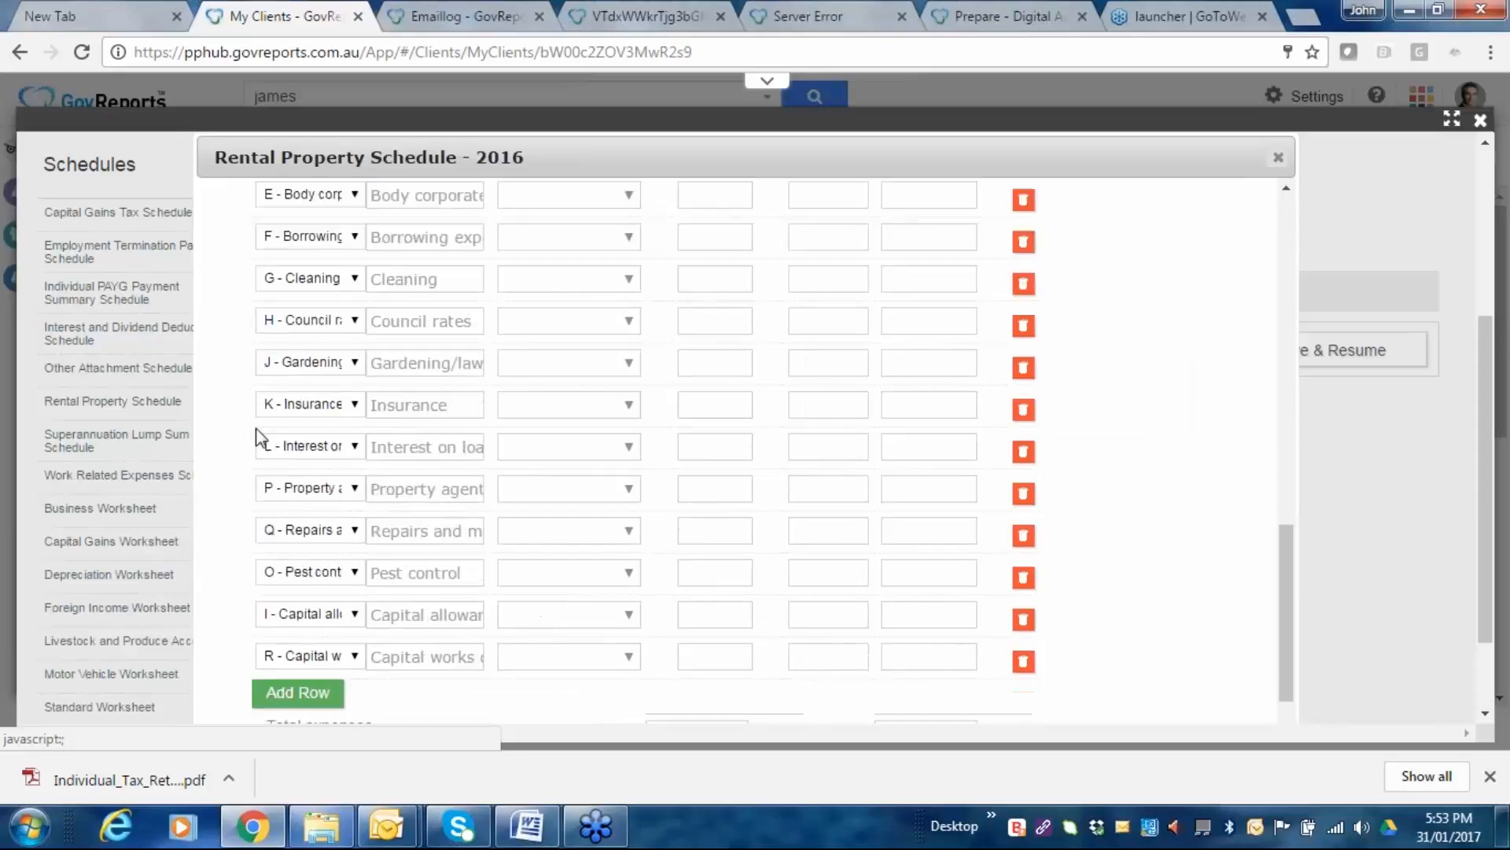
{"action": "scroll", "coordinate": [256, 435], "scroll_direction": "down", "scroll_amount": 4}
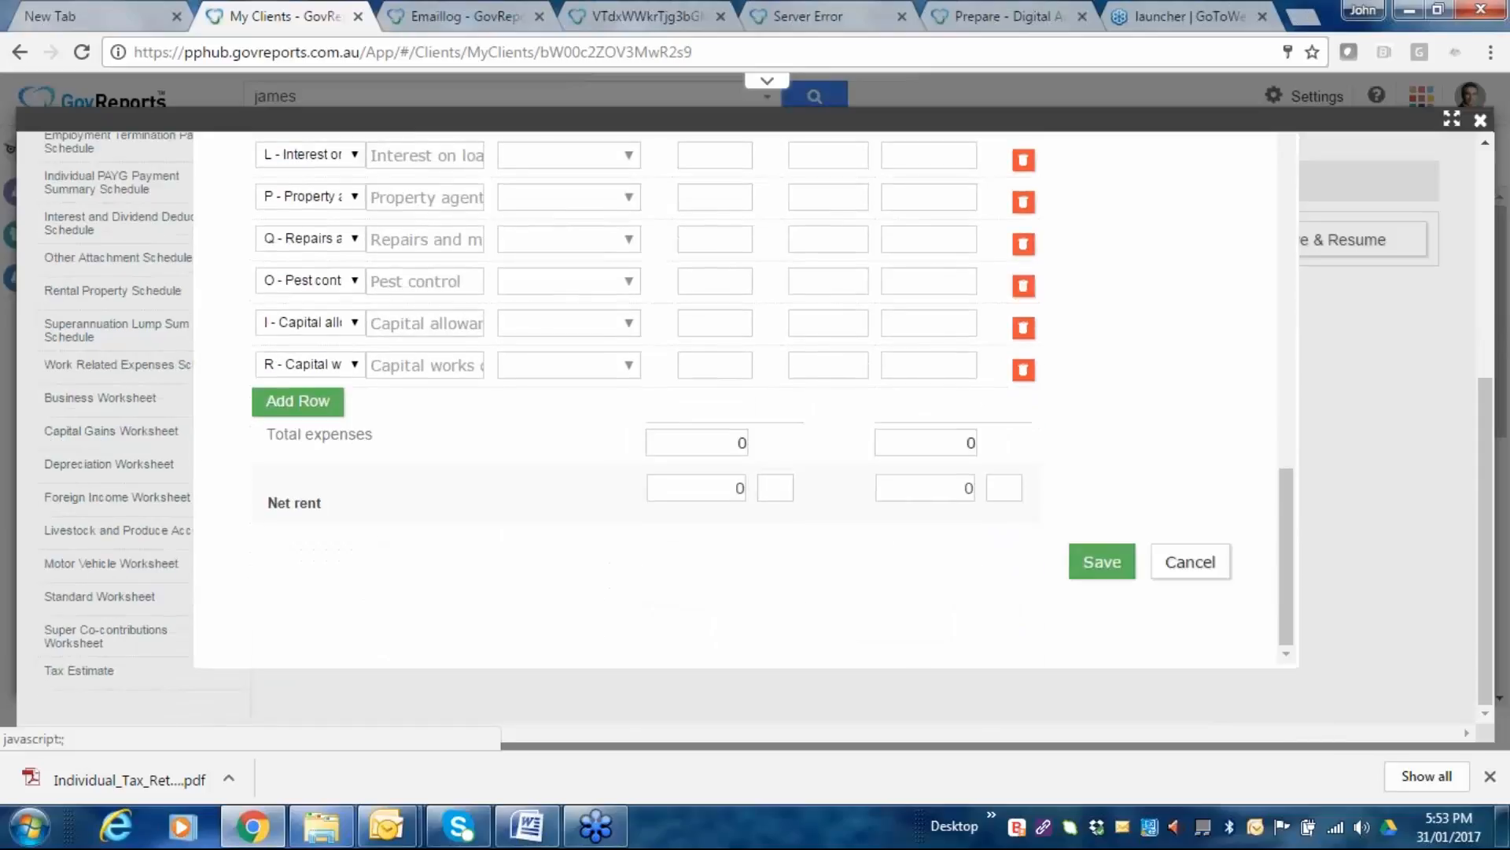
{"action": "scroll", "coordinate": [360, 644], "scroll_direction": "up", "scroll_amount": 5}
{"action": "scroll", "coordinate": [376, 386], "scroll_direction": "down", "scroll_amount": 3}
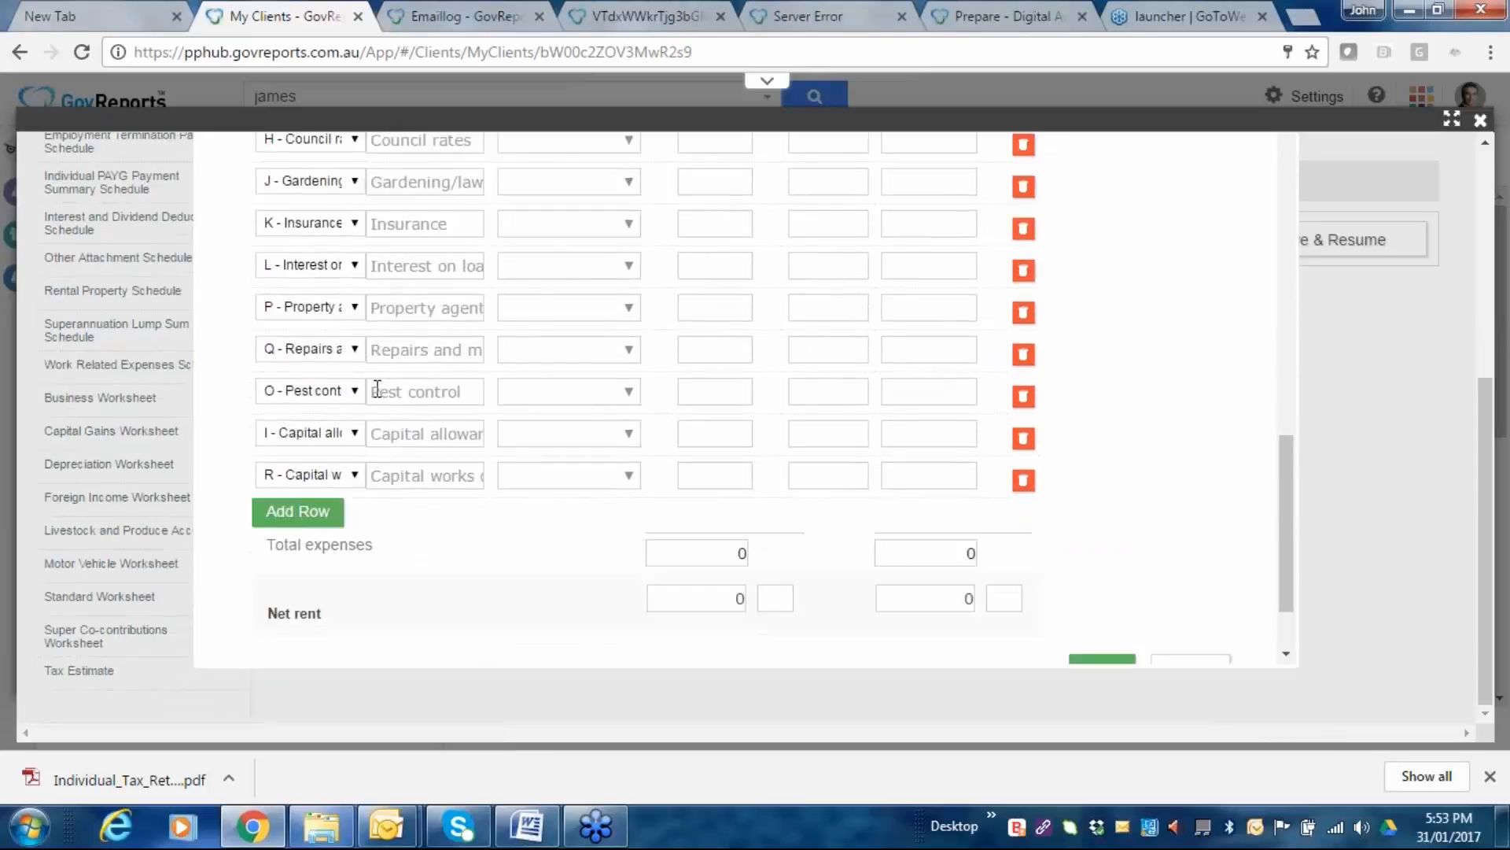
{"action": "scroll", "coordinate": [377, 388], "scroll_direction": "down", "scroll_amount": 2}
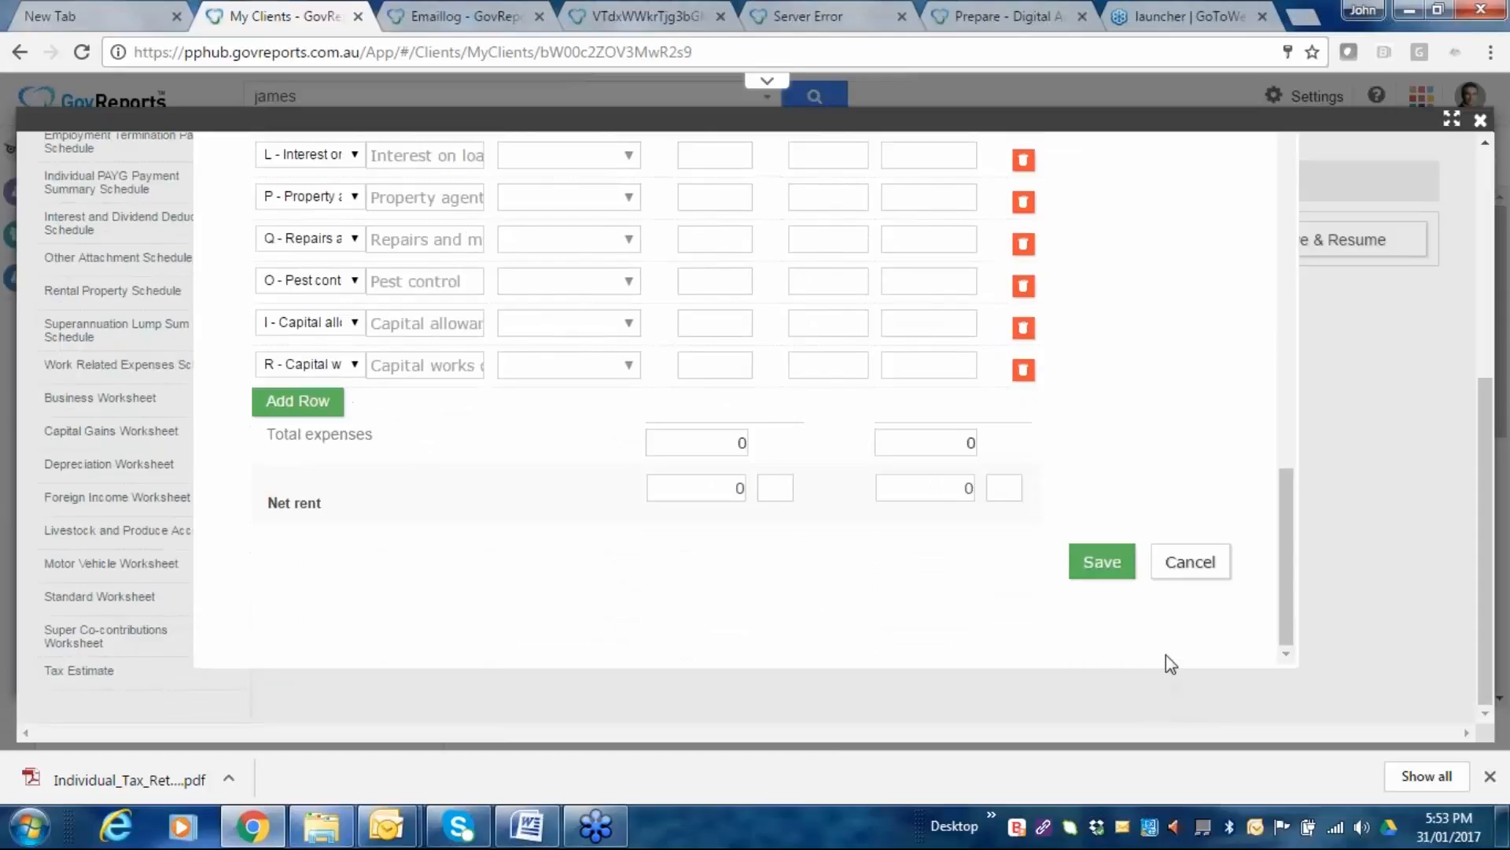
Discard the unsaved rental property form and cancel out of the Rental Schedule List.
{"action": "left_click", "coordinate": [1209, 577]}
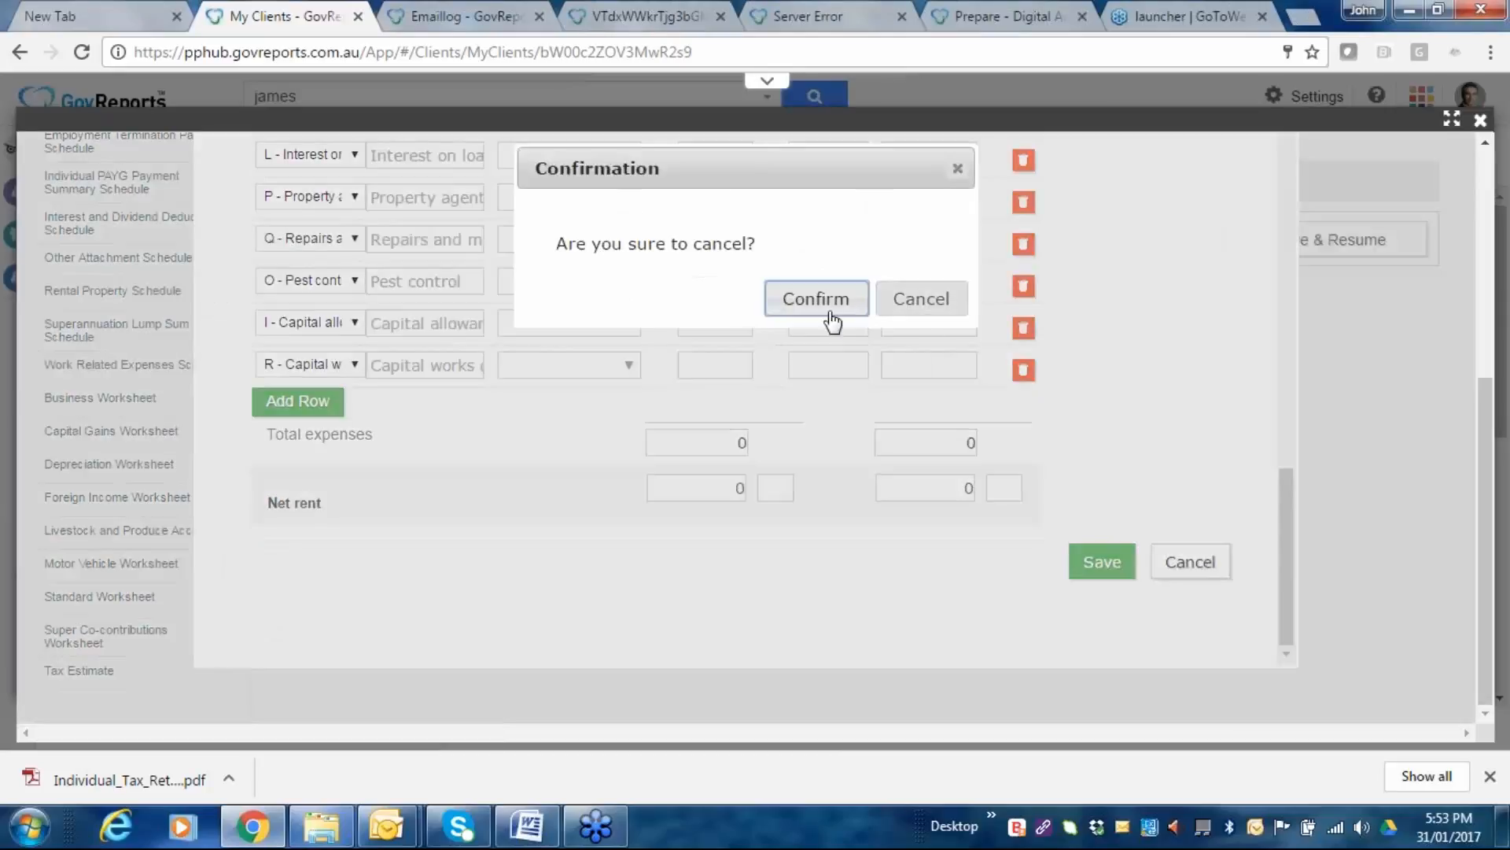
{"action": "left_click", "coordinate": [917, 304]}
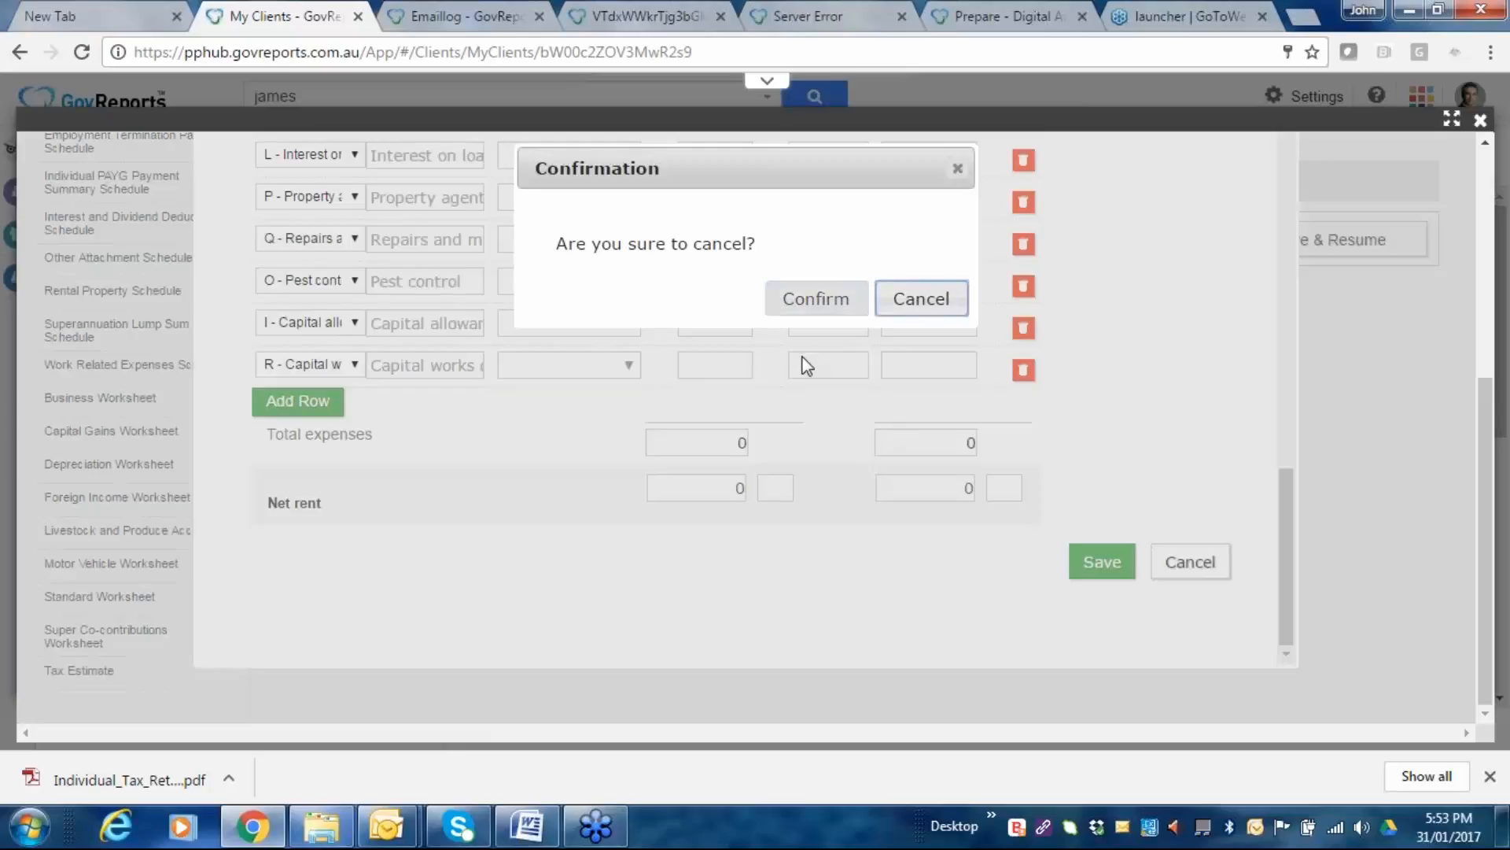
{"action": "left_click", "coordinate": [804, 319]}
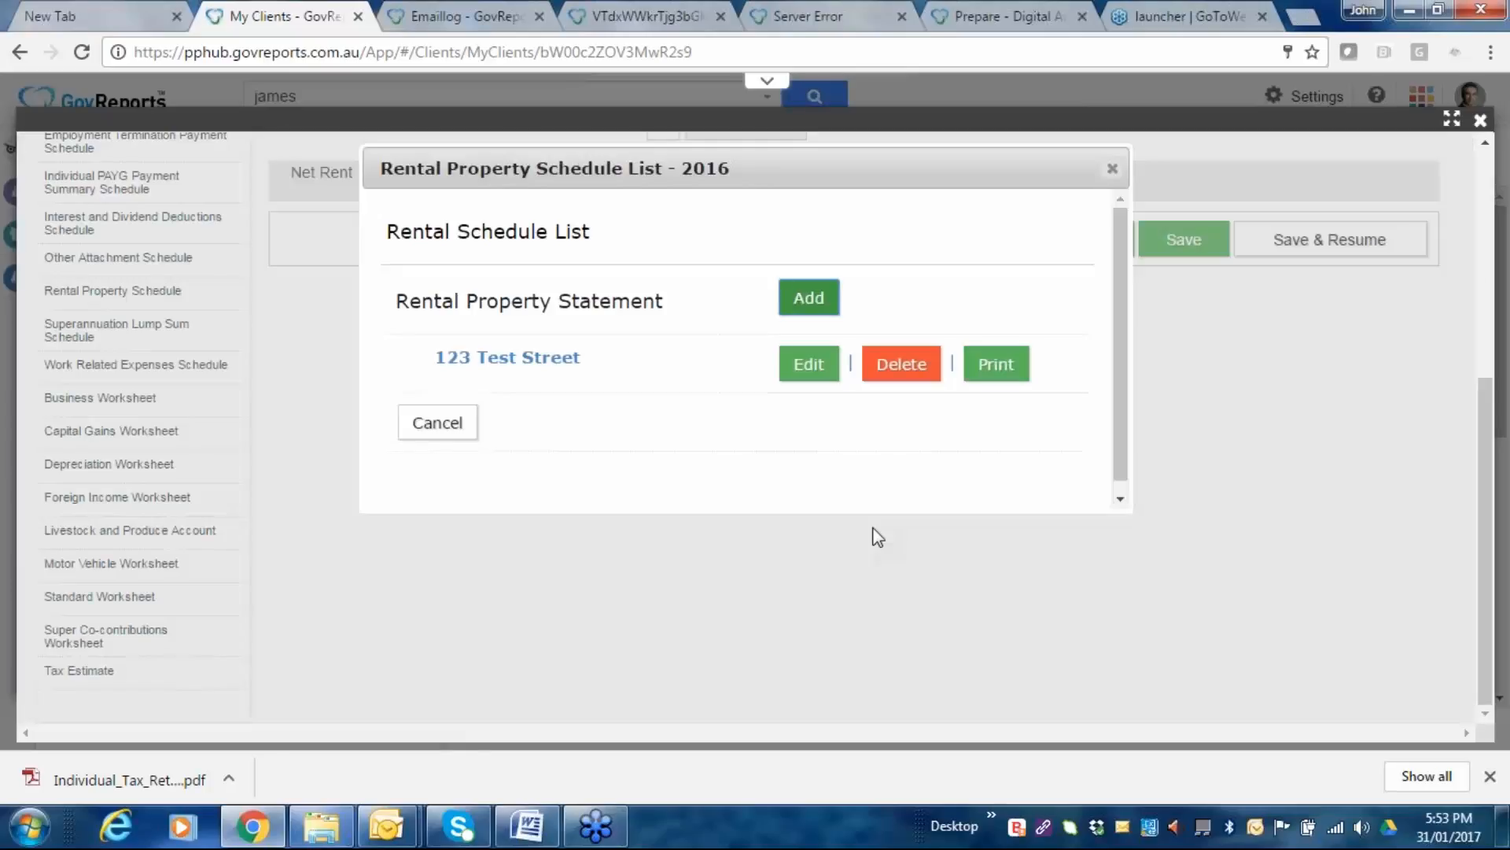
{"action": "left_click", "coordinate": [471, 426]}
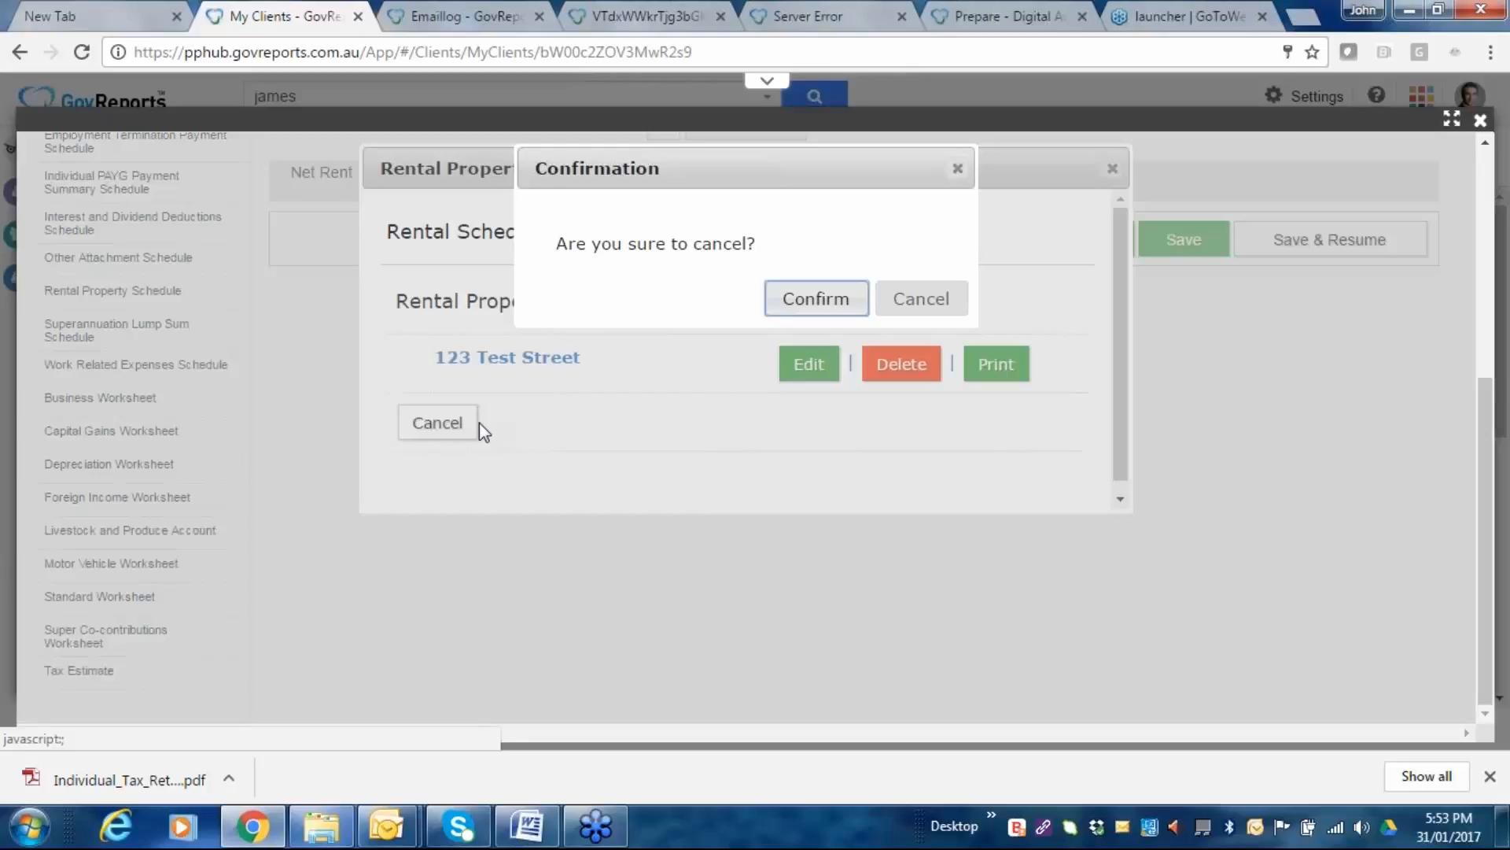
Close the Rental Schedule List and review the return's three validation errors, including missing gross rental income.
{"action": "left_click", "coordinate": [832, 309]}
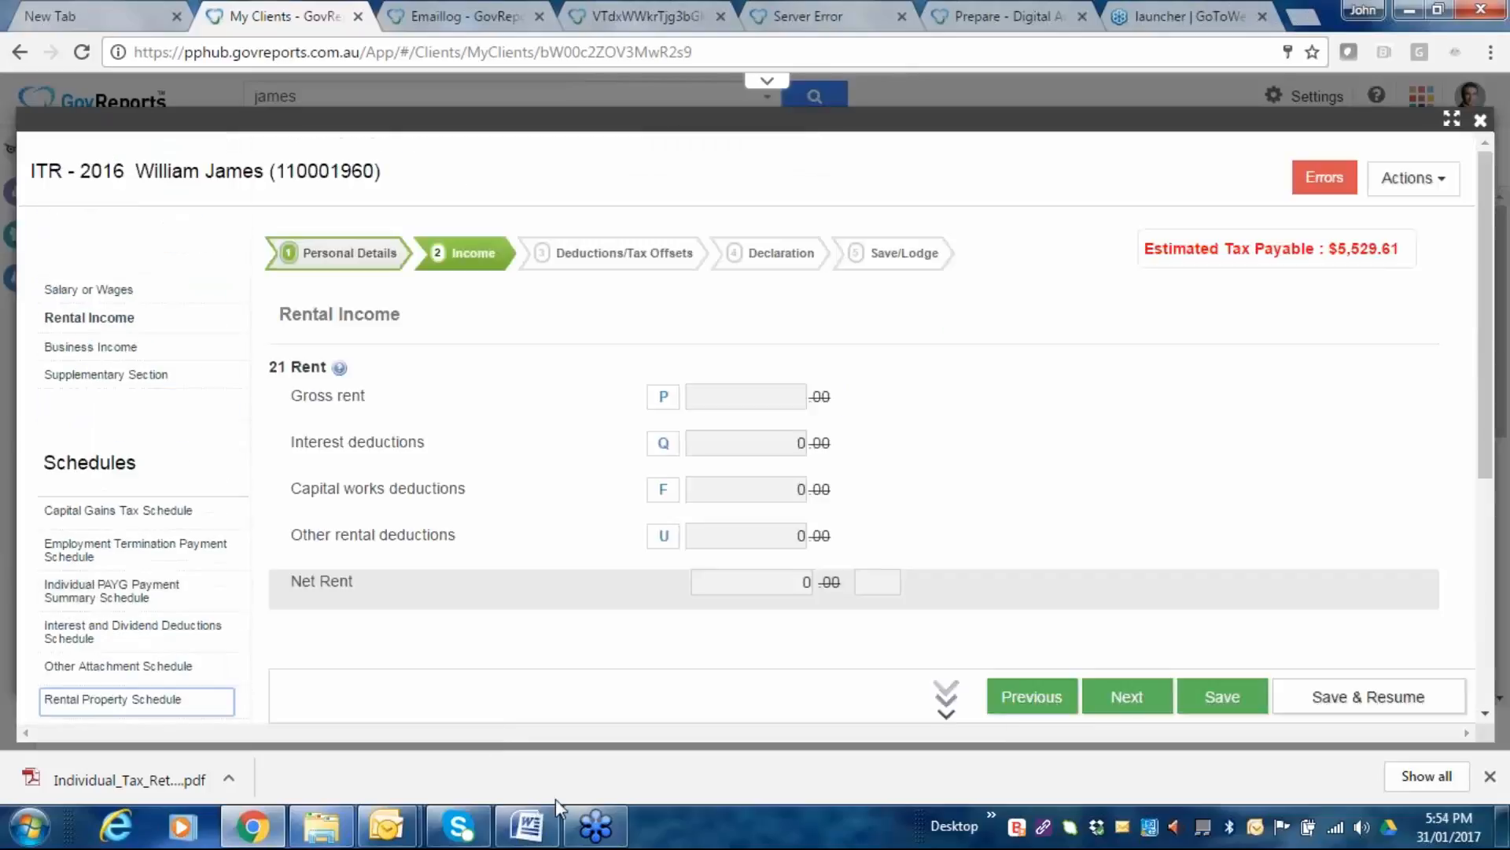
{"action": "left_click", "coordinate": [1335, 178]}
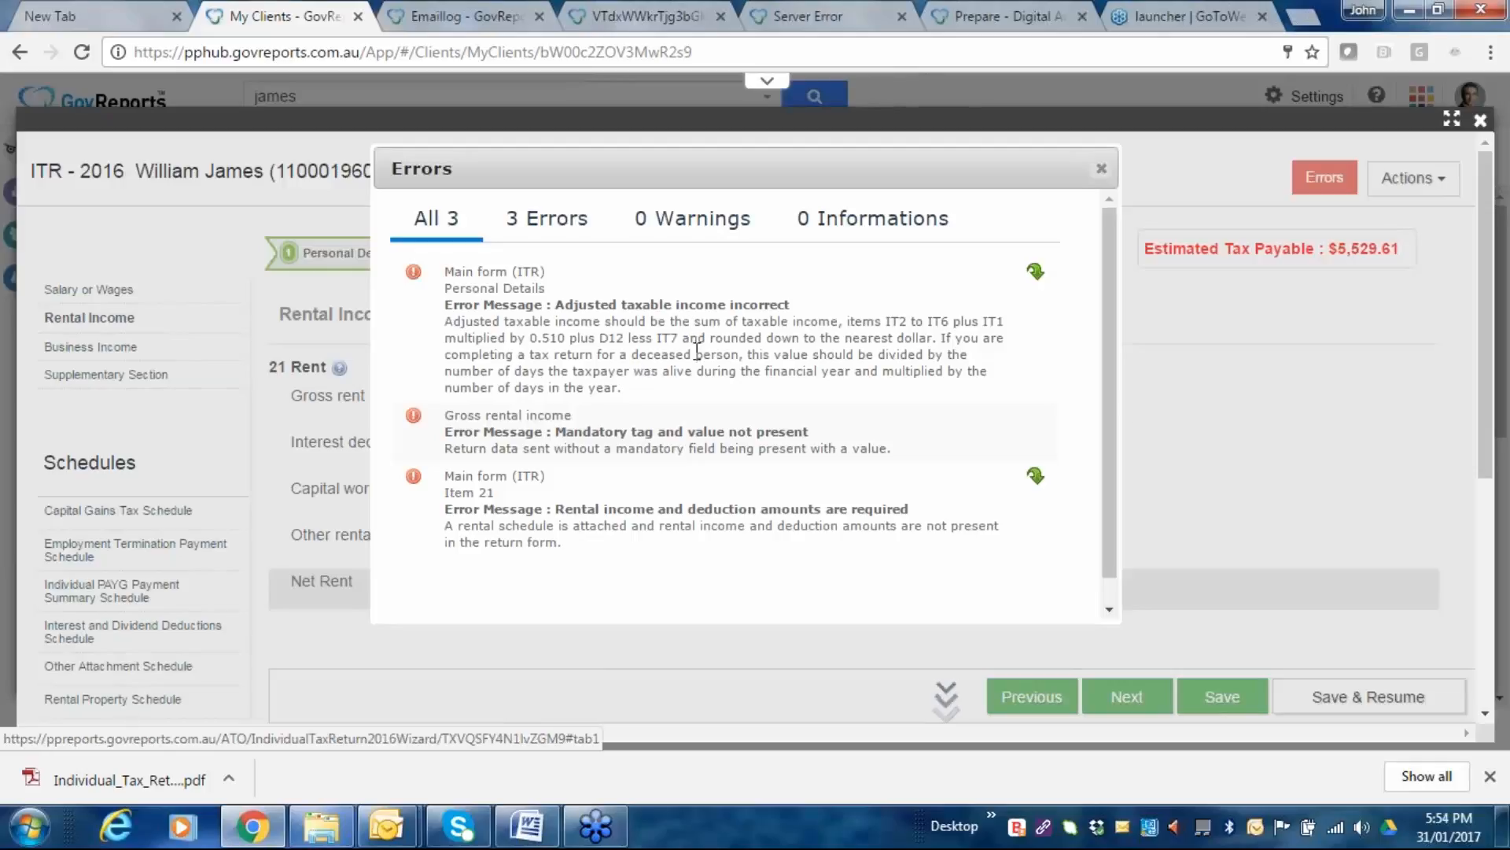
{"action": "scroll", "coordinate": [671, 373], "scroll_direction": "down", "scroll_amount": 1}
{"action": "scroll", "coordinate": [671, 373], "scroll_direction": "down", "scroll_amount": 2}
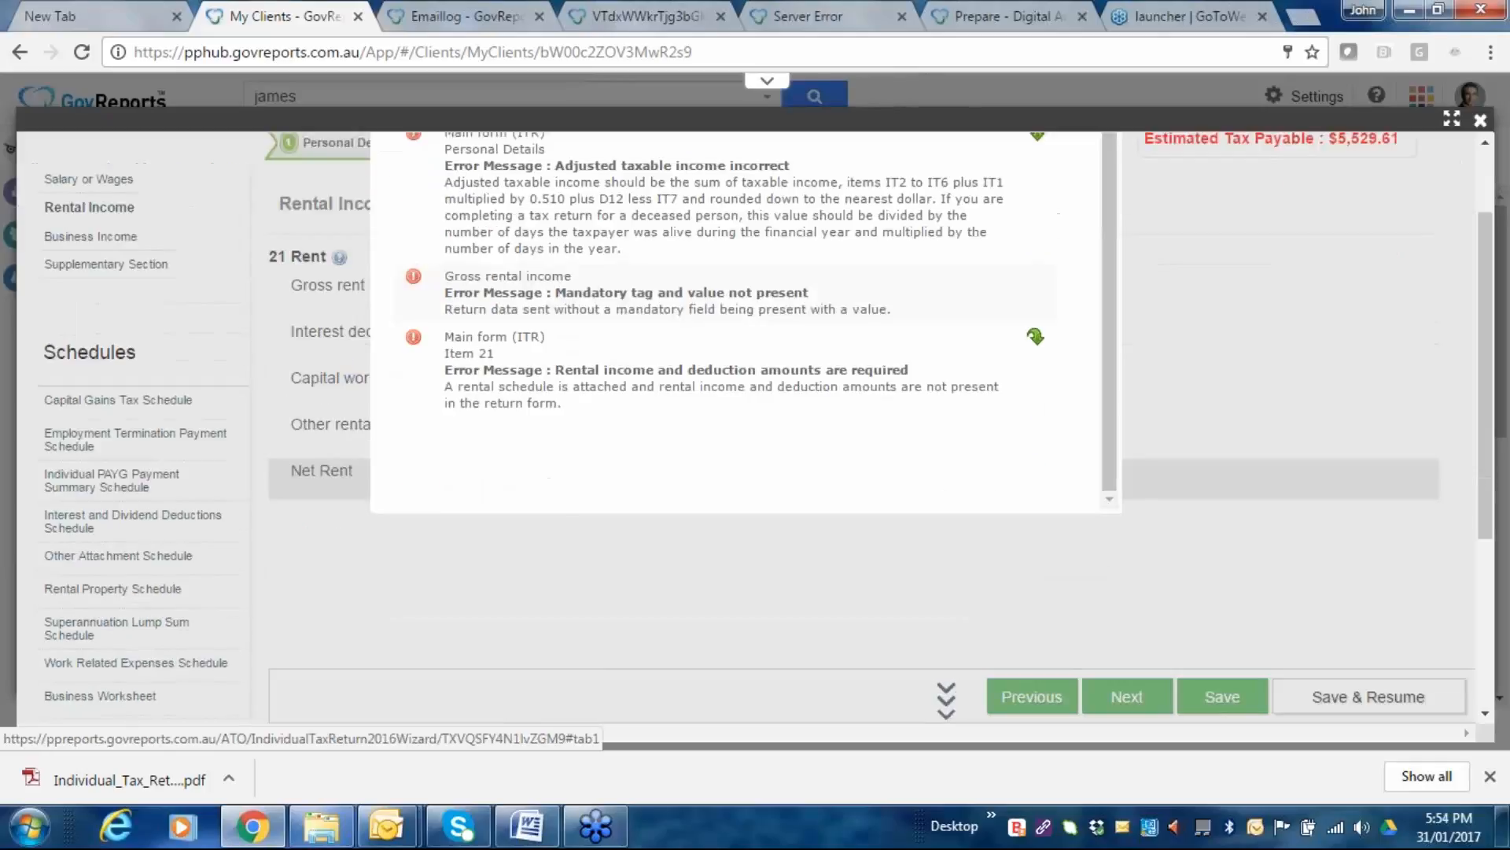
{"action": "scroll", "coordinate": [535, 338], "scroll_direction": "up", "scroll_amount": 2}
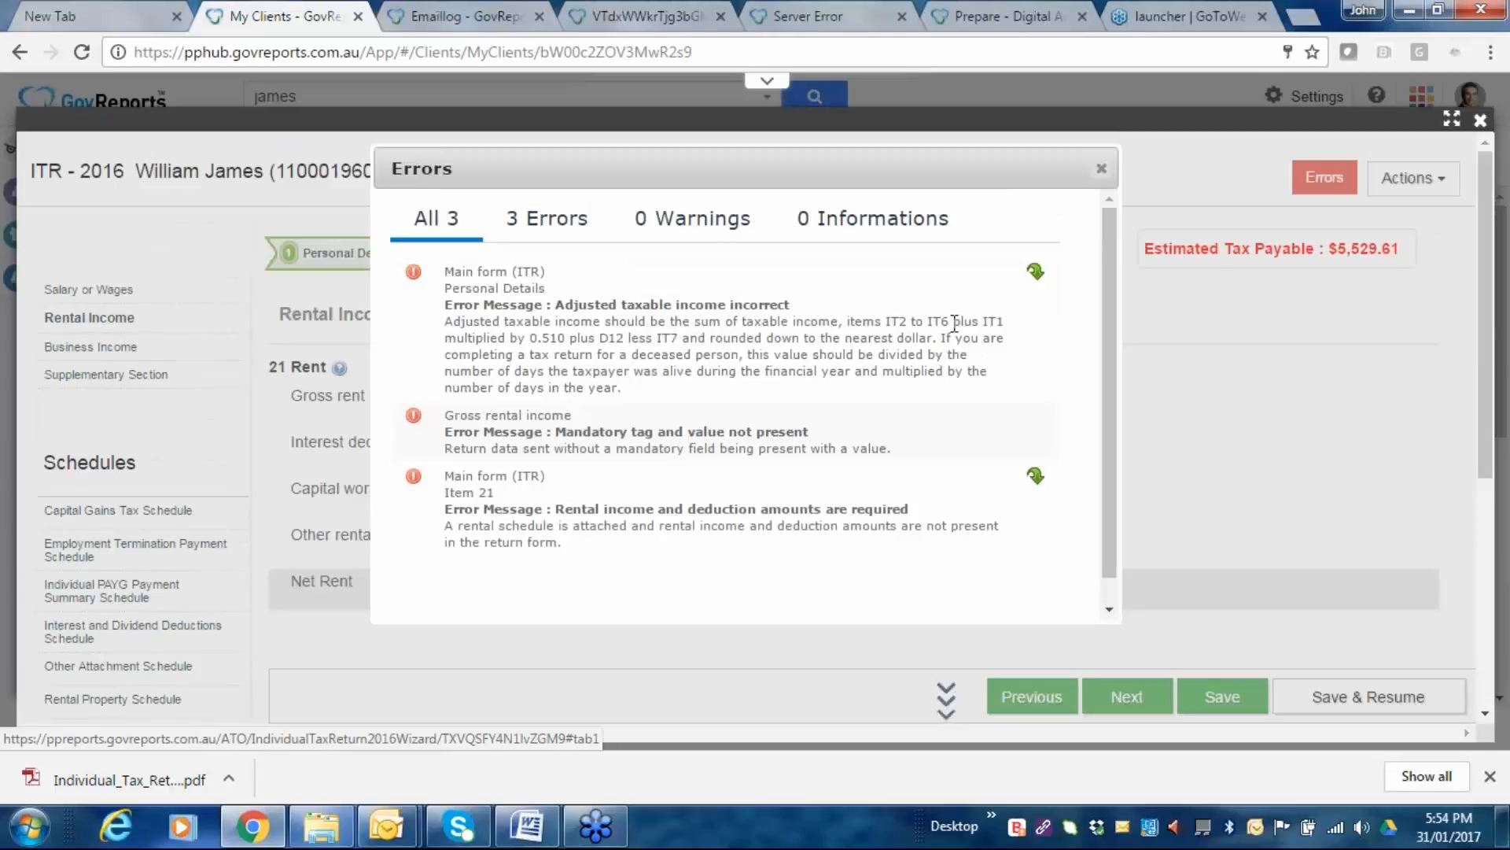
Jump from the first error to the taxpayer's personal details page.
{"action": "left_click", "coordinate": [1034, 277]}
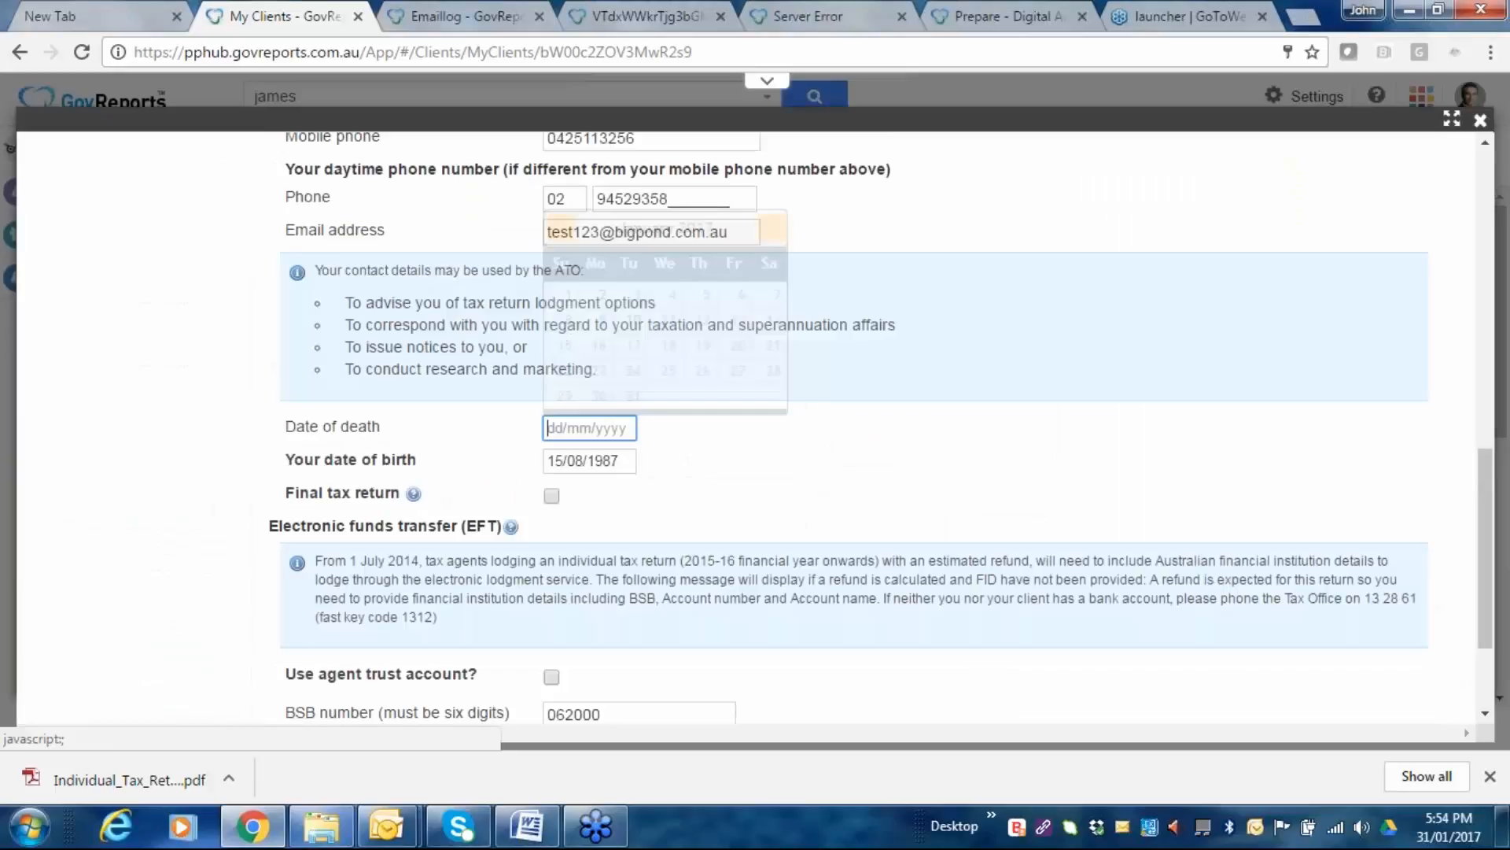
{"action": "scroll", "coordinate": [730, 445], "scroll_direction": "down", "scroll_amount": 2}
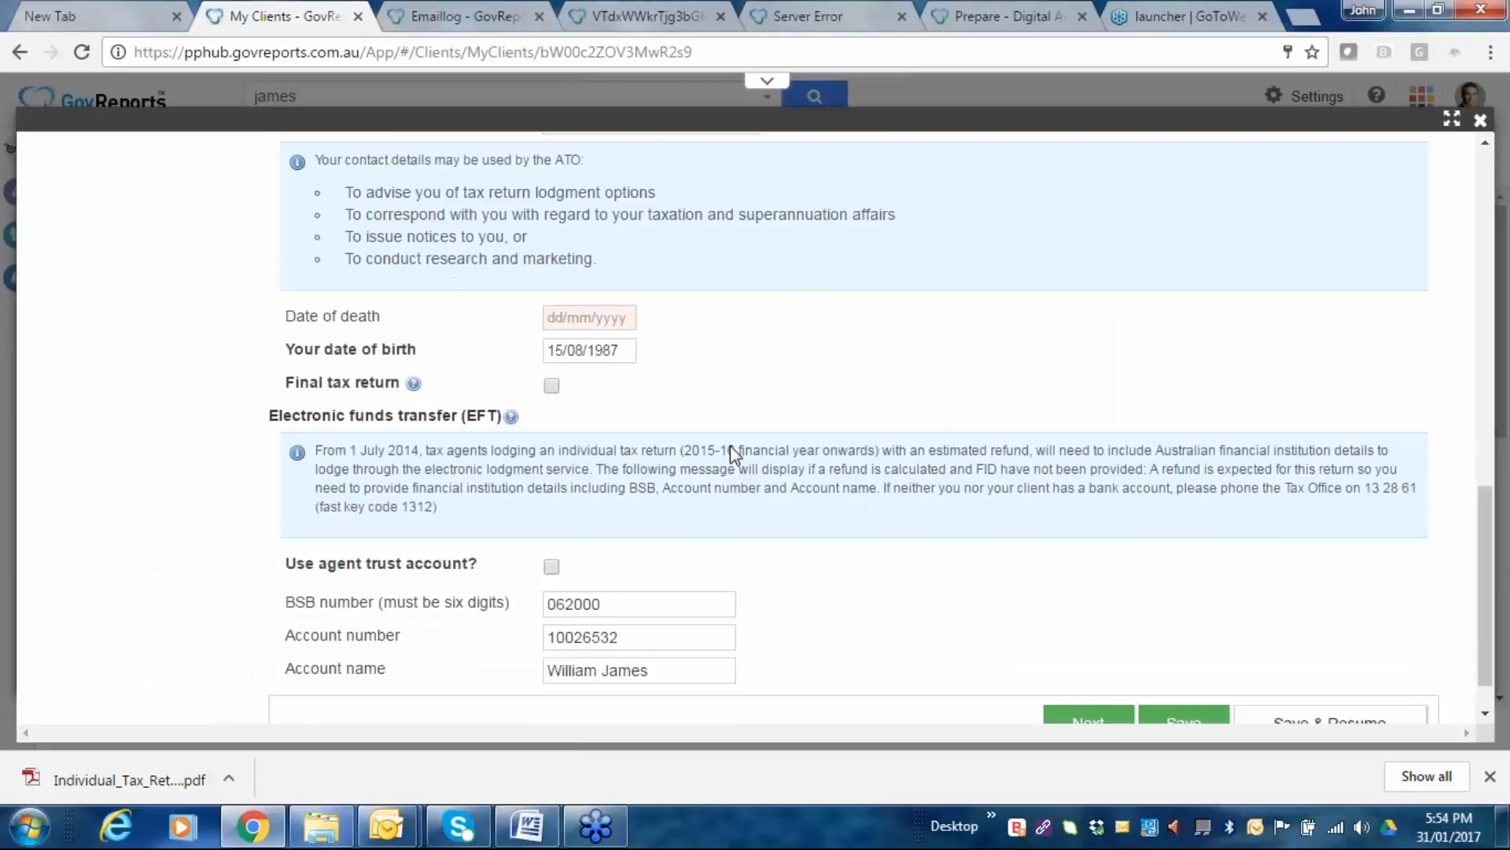
{"action": "scroll", "coordinate": [730, 445], "scroll_direction": "down", "scroll_amount": 1}
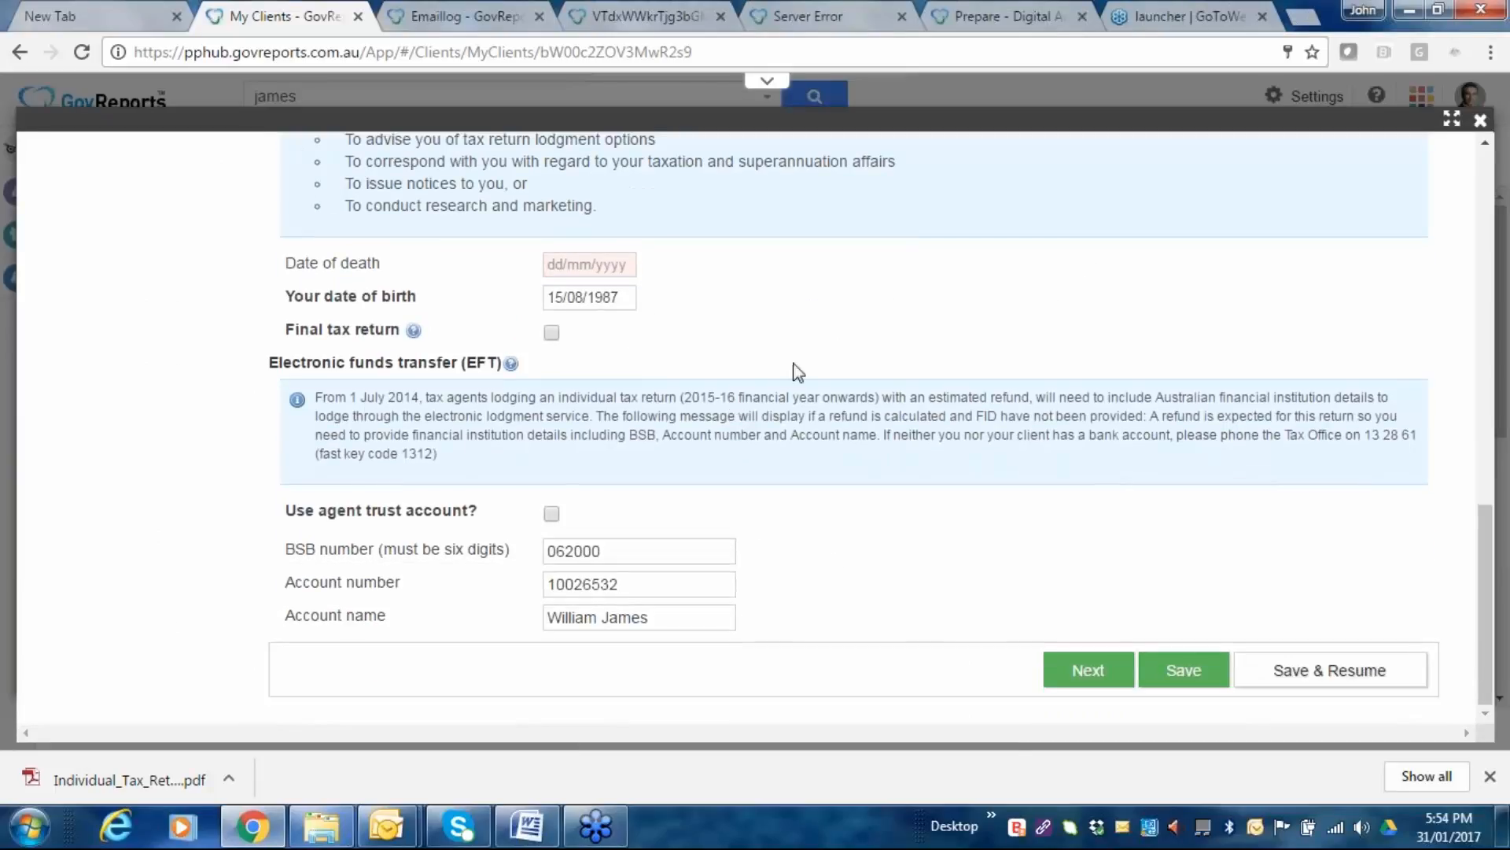
{"action": "scroll", "coordinate": [922, 358], "scroll_direction": "up", "scroll_amount": 2}
{"action": "scroll", "coordinate": [922, 357], "scroll_direction": "up", "scroll_amount": 4}
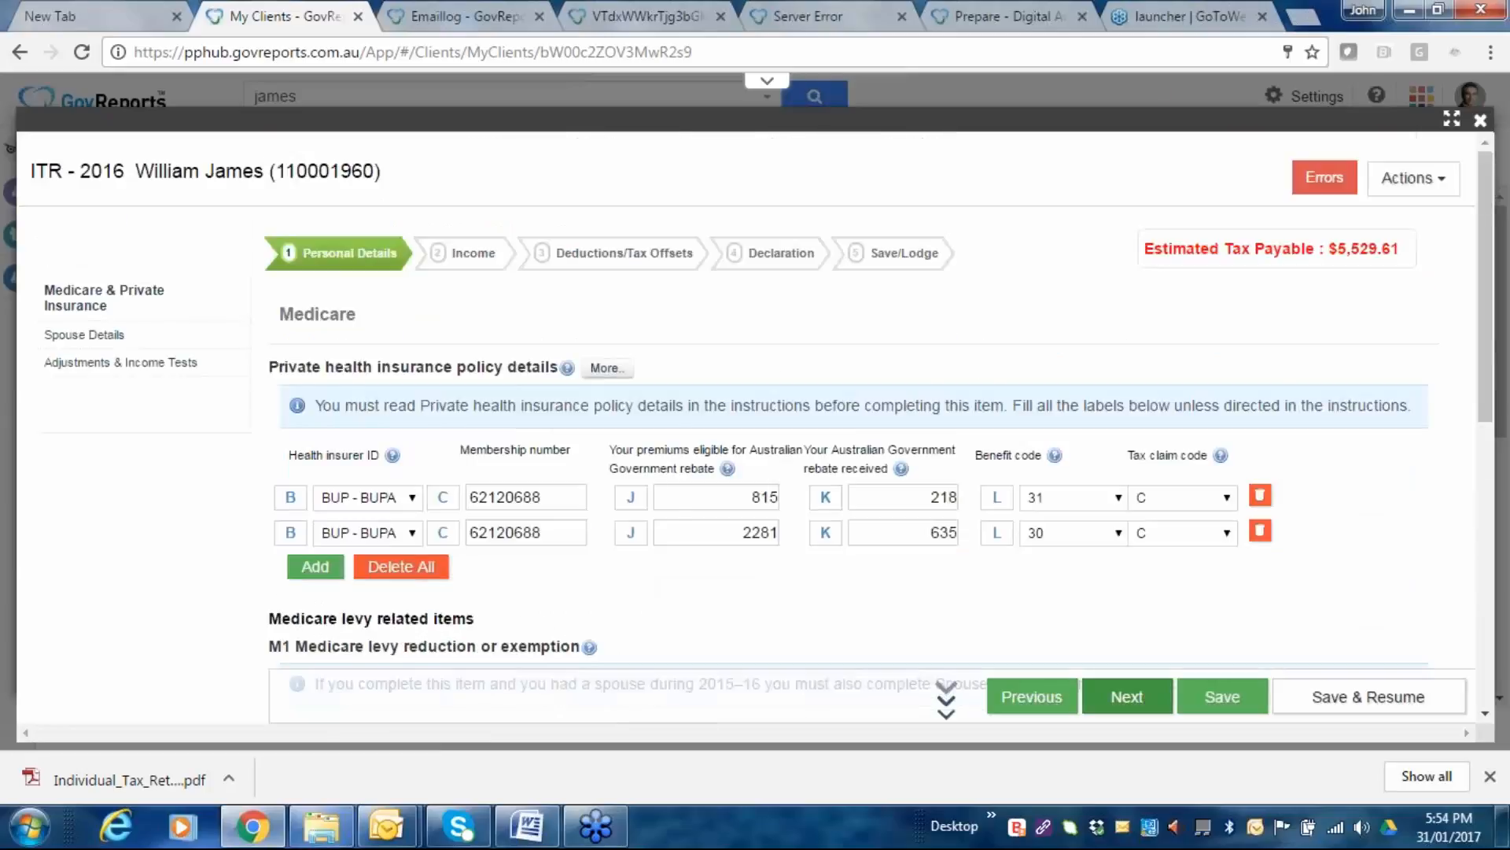
Advance through the spouse details and income adjustments pages to the Income step.
{"action": "left_click", "coordinate": [1127, 697]}
{"action": "scroll", "coordinate": [1110, 551], "scroll_direction": "down", "scroll_amount": 6}
{"action": "left_click", "coordinate": [1125, 692]}
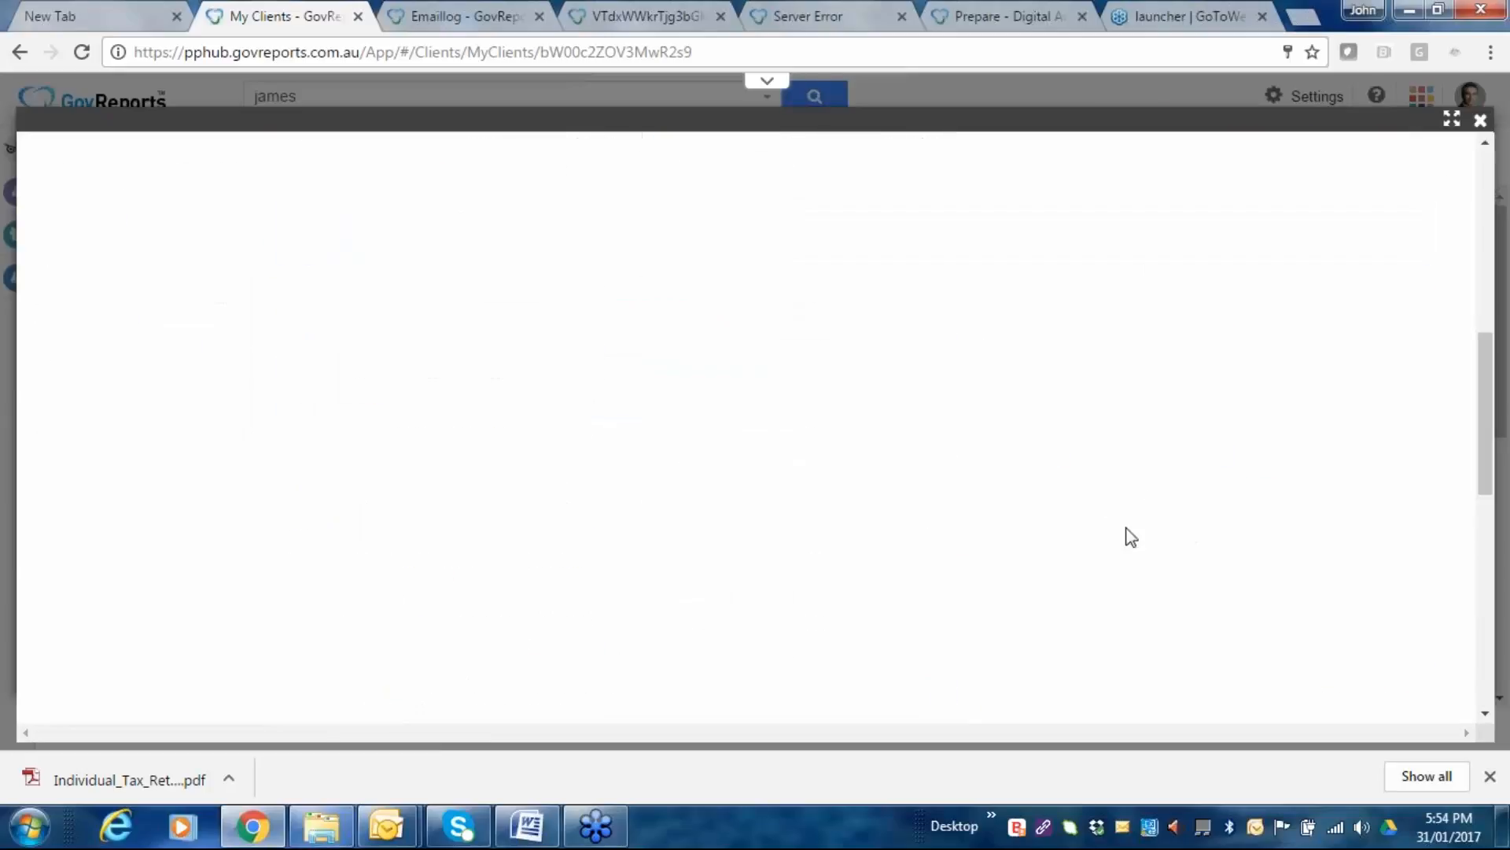
{"action": "scroll", "coordinate": [1137, 551], "scroll_direction": "down", "scroll_amount": 3}
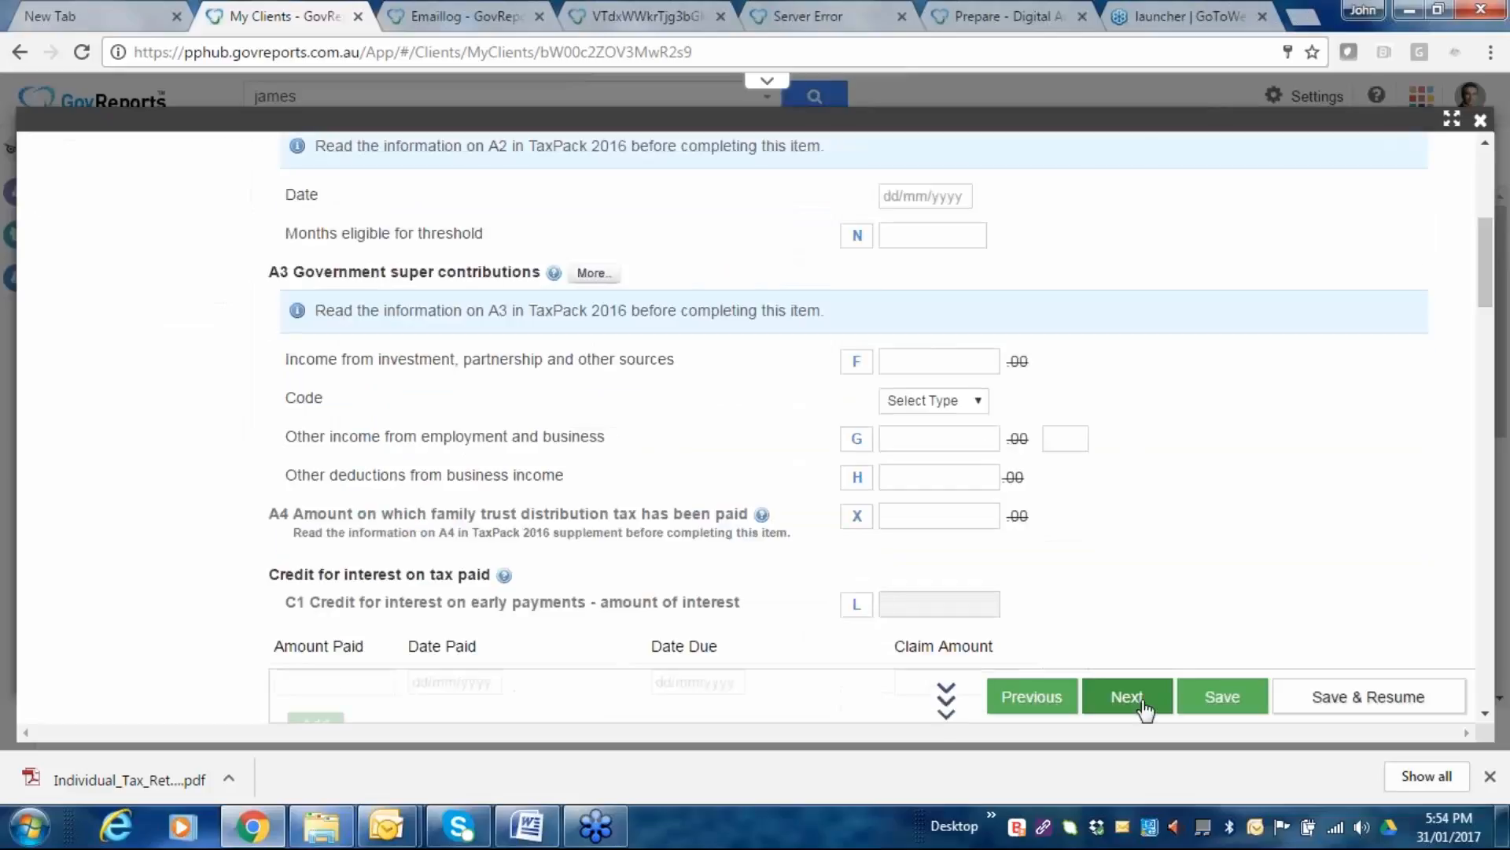
{"action": "left_click", "coordinate": [1142, 703]}
{"action": "scroll", "coordinate": [1133, 470], "scroll_direction": "down", "scroll_amount": 10}
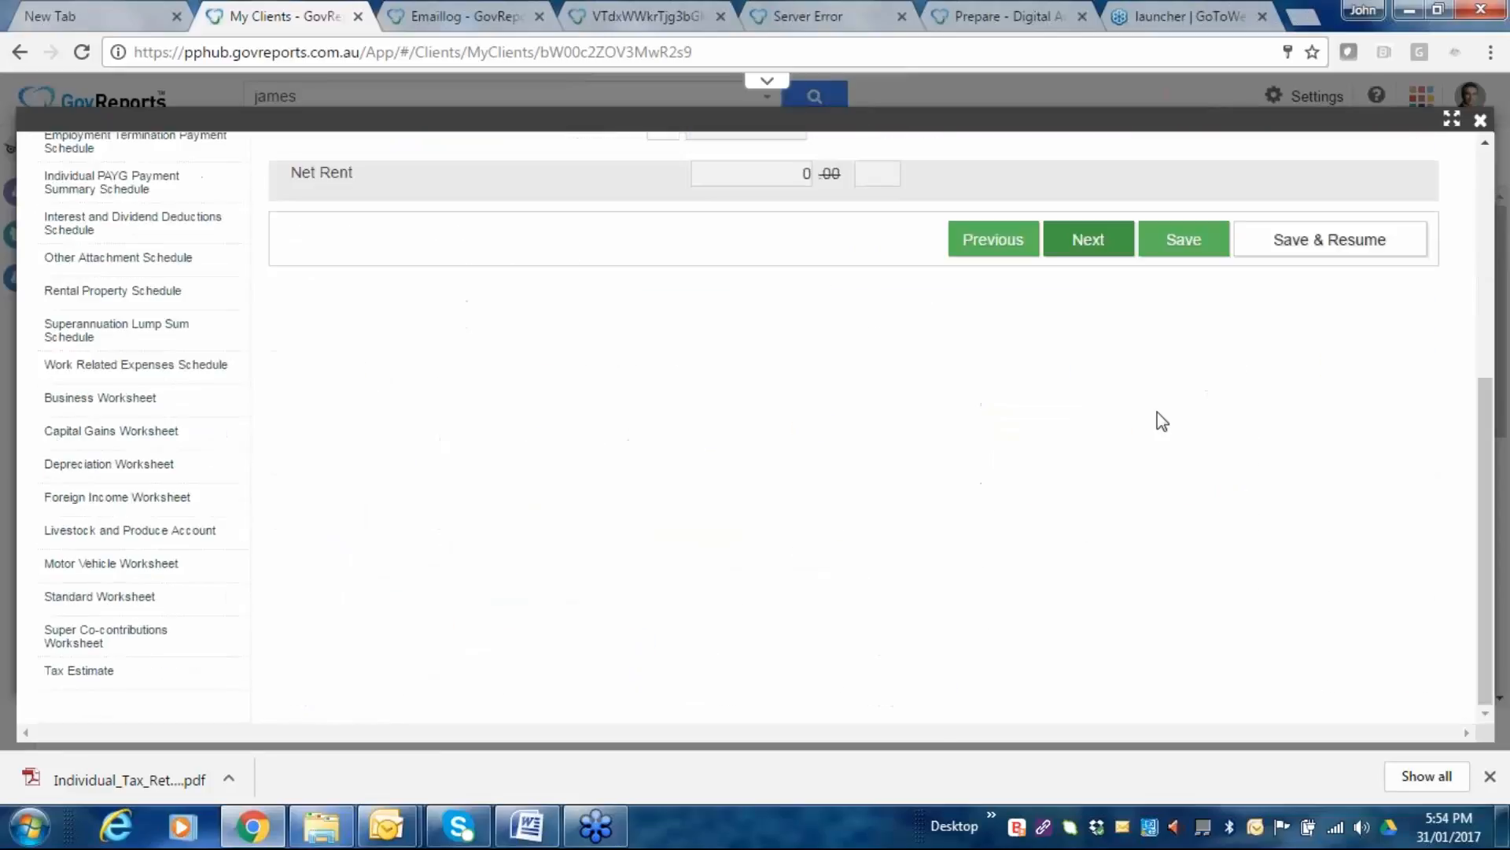
Move through the income sections, including partnerships and trusts, to the deductions.
{"action": "left_click", "coordinate": [1096, 240]}
{"action": "scroll", "coordinate": [1099, 388], "scroll_direction": "down", "scroll_amount": 2}
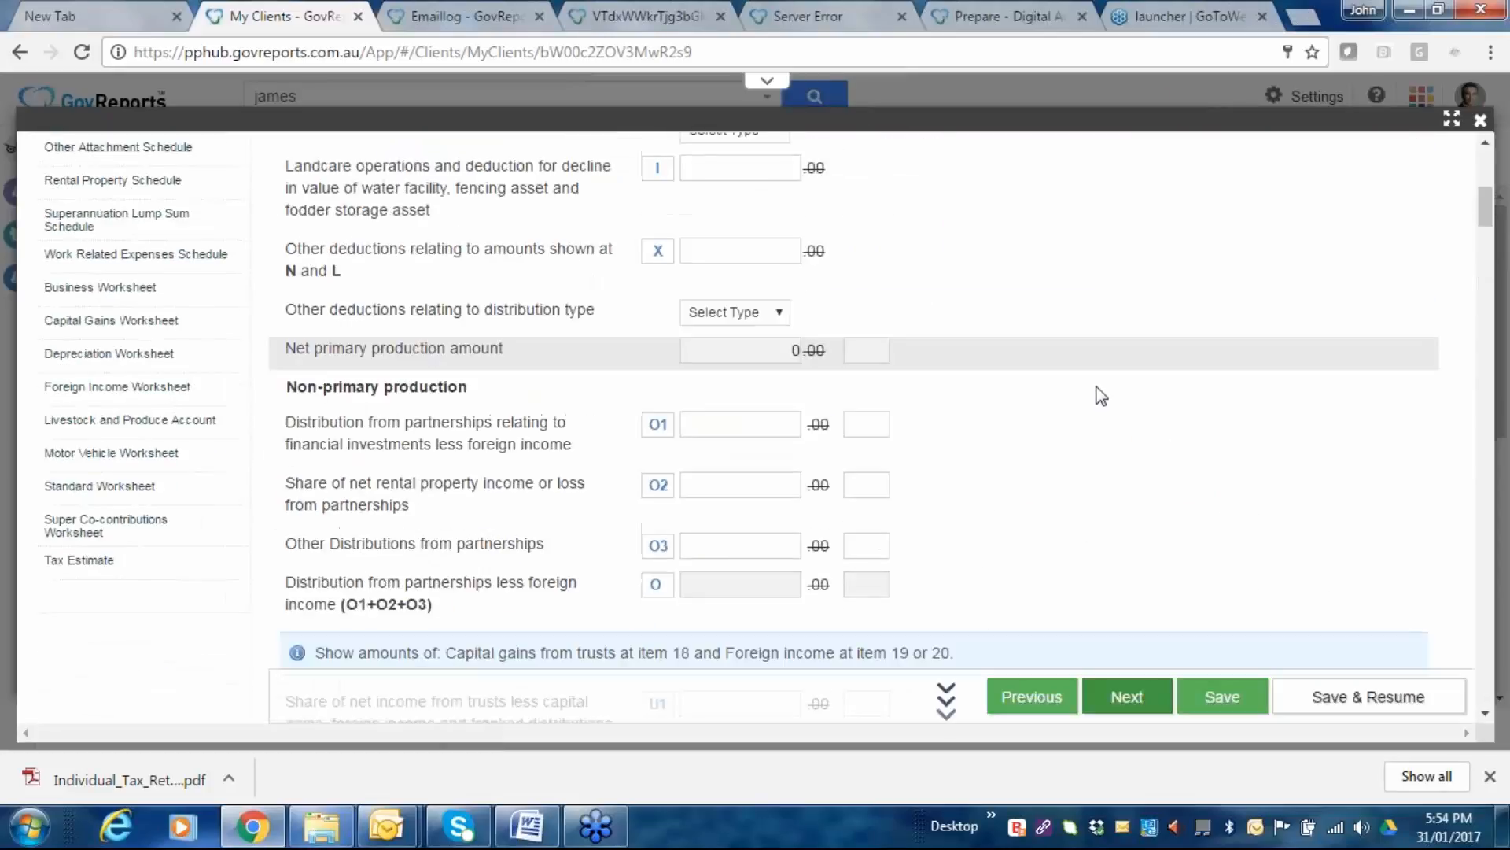
{"action": "scroll", "coordinate": [1101, 394], "scroll_direction": "down", "scroll_amount": 5}
{"action": "scroll", "coordinate": [1140, 640], "scroll_direction": "down", "scroll_amount": 5}
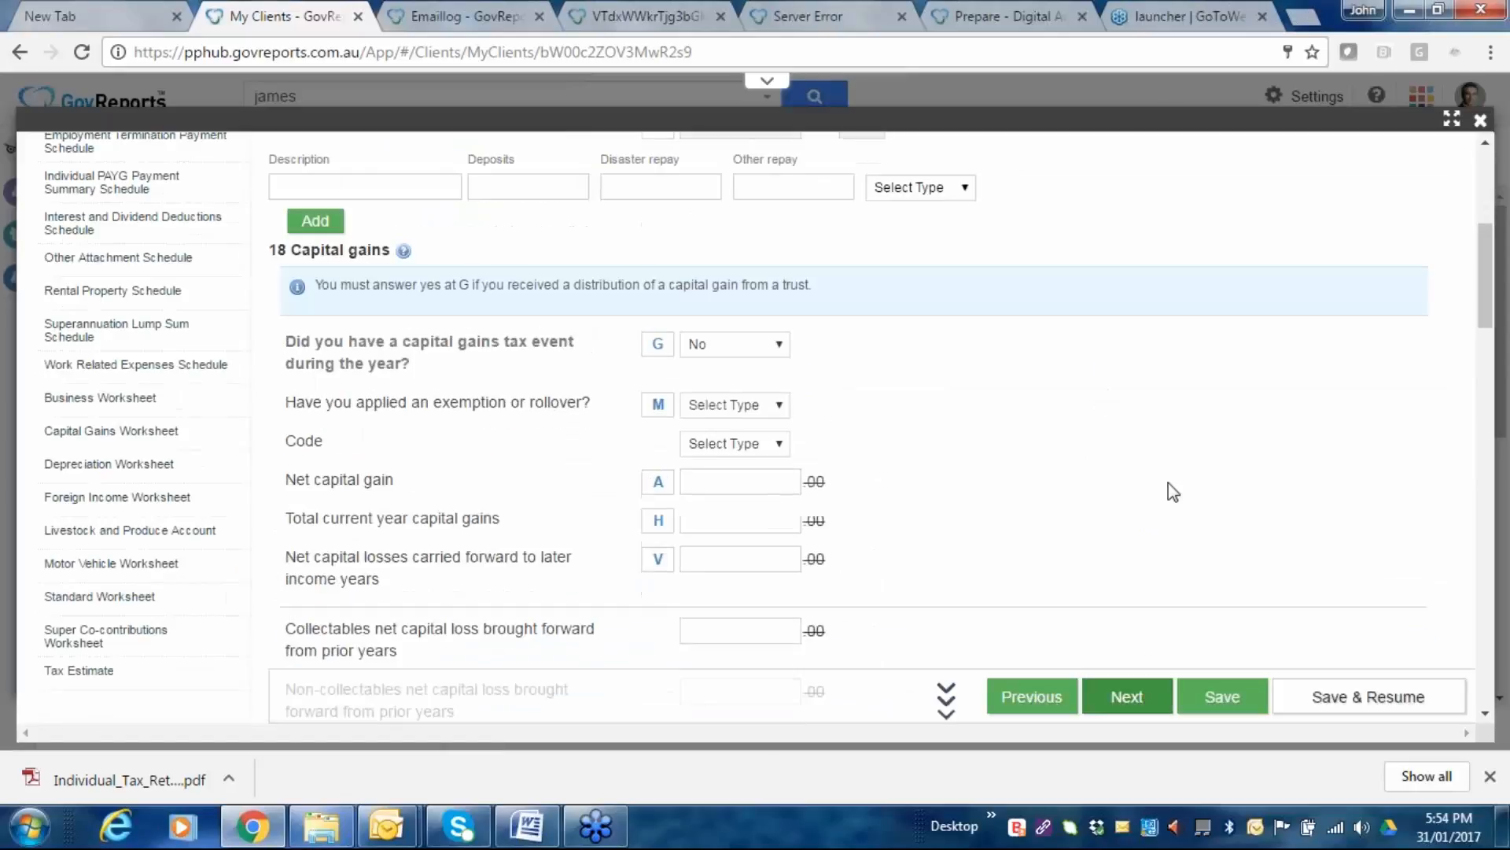
{"action": "scroll", "coordinate": [1168, 483], "scroll_direction": "down", "scroll_amount": 7}
{"action": "scroll", "coordinate": [1144, 474], "scroll_direction": "down", "scroll_amount": 15}
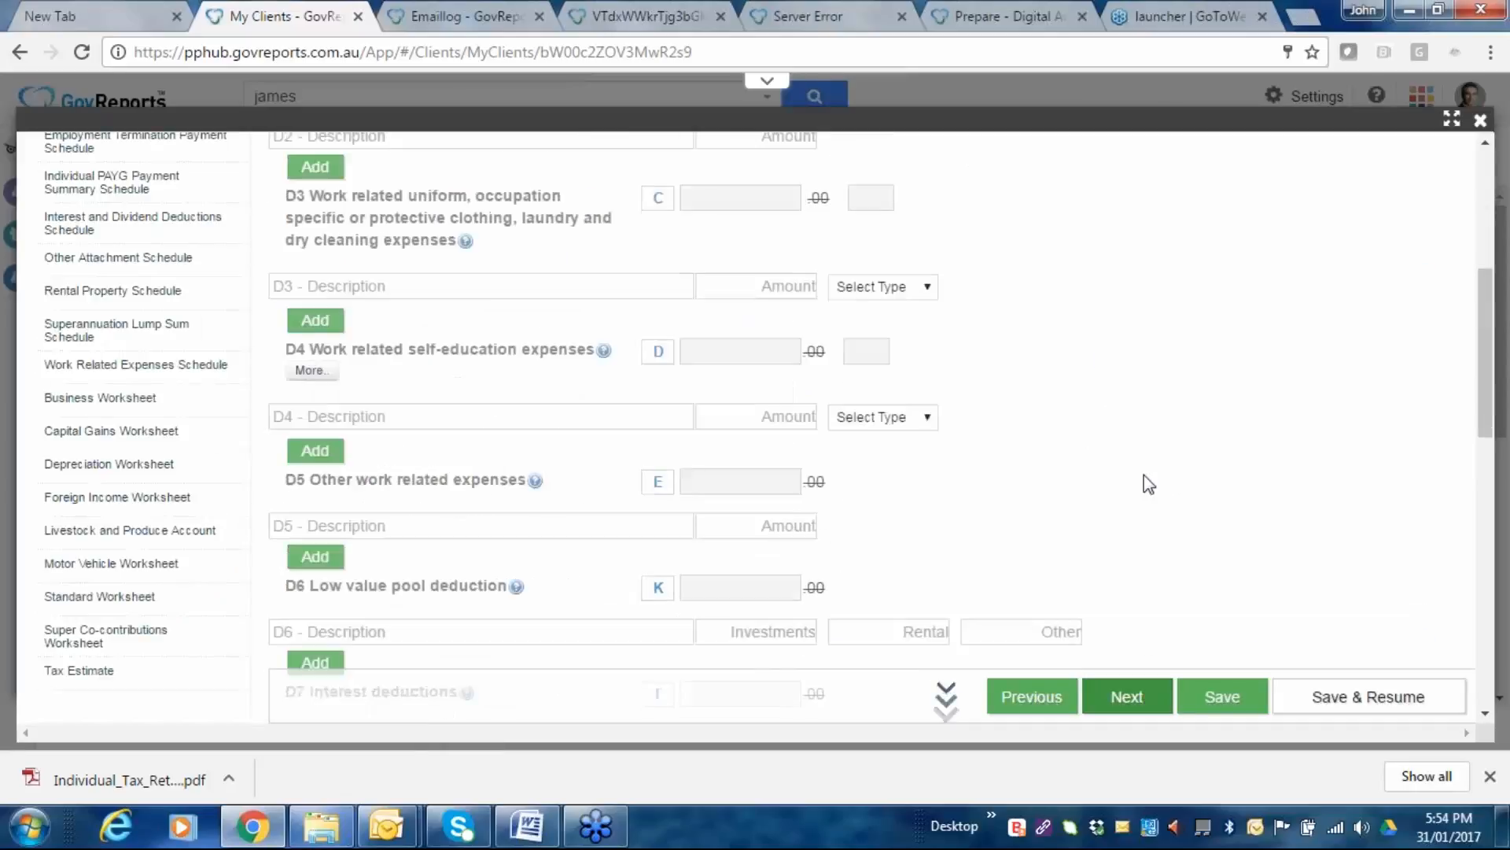
{"action": "scroll", "coordinate": [1101, 551], "scroll_direction": "down", "scroll_amount": 10}
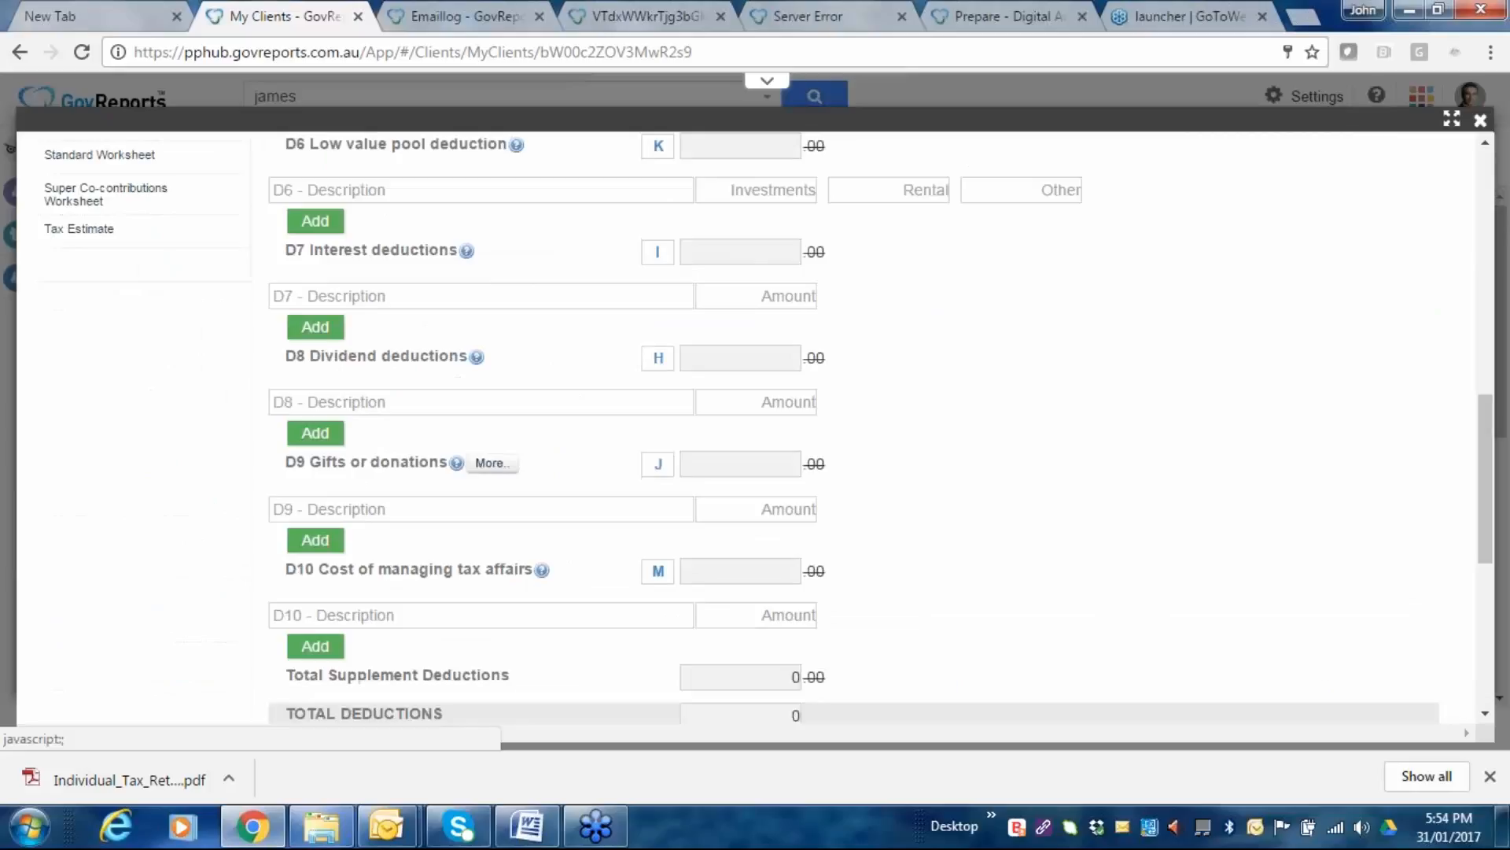
{"action": "scroll", "coordinate": [1062, 496], "scroll_direction": "down", "scroll_amount": 2}
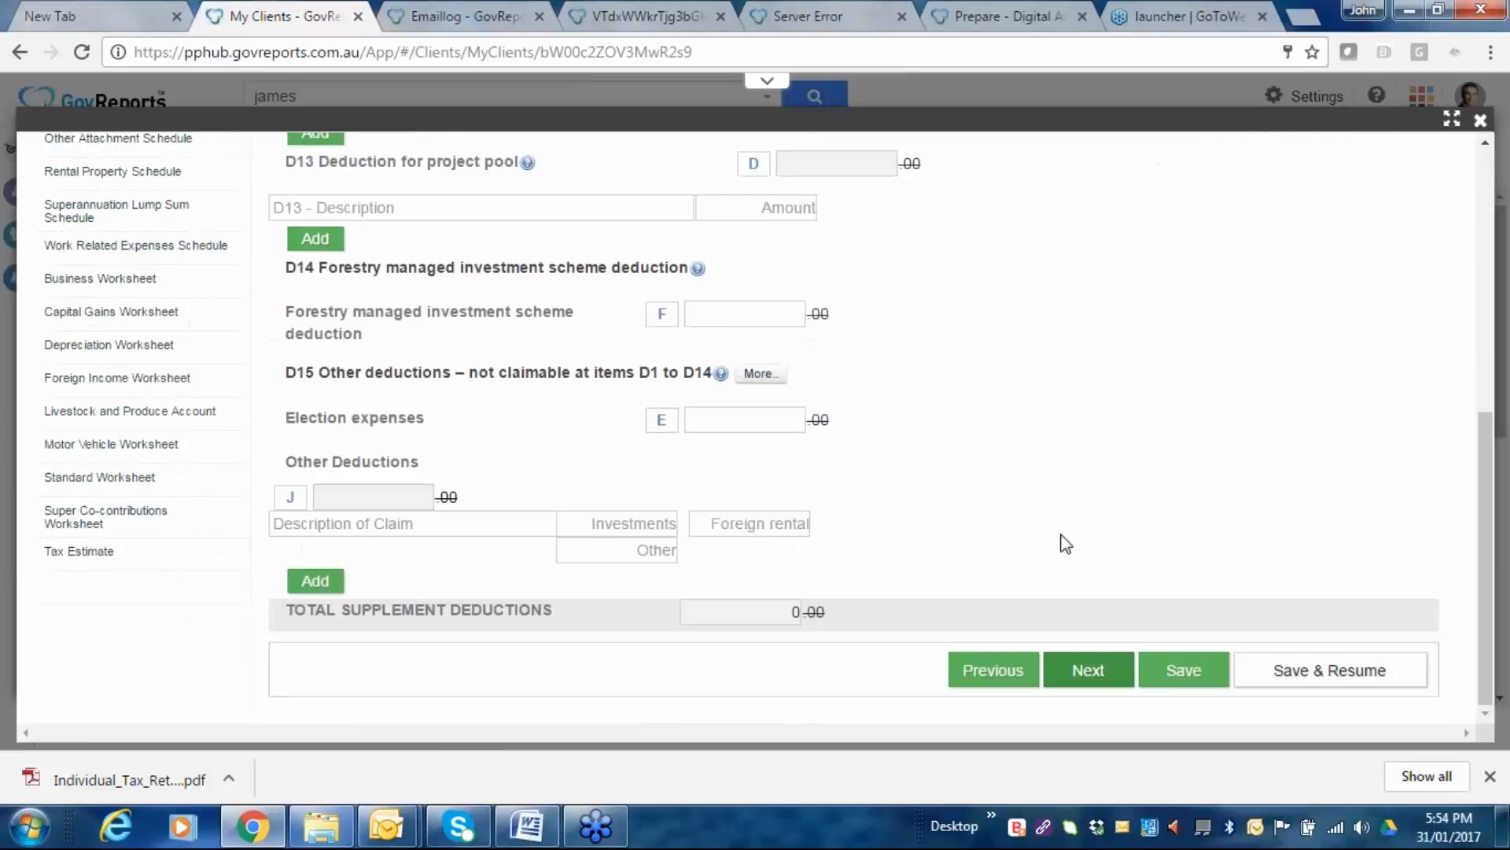
Continue past the tax offsets pages to the Declaration step.
{"action": "left_click", "coordinate": [1089, 670]}
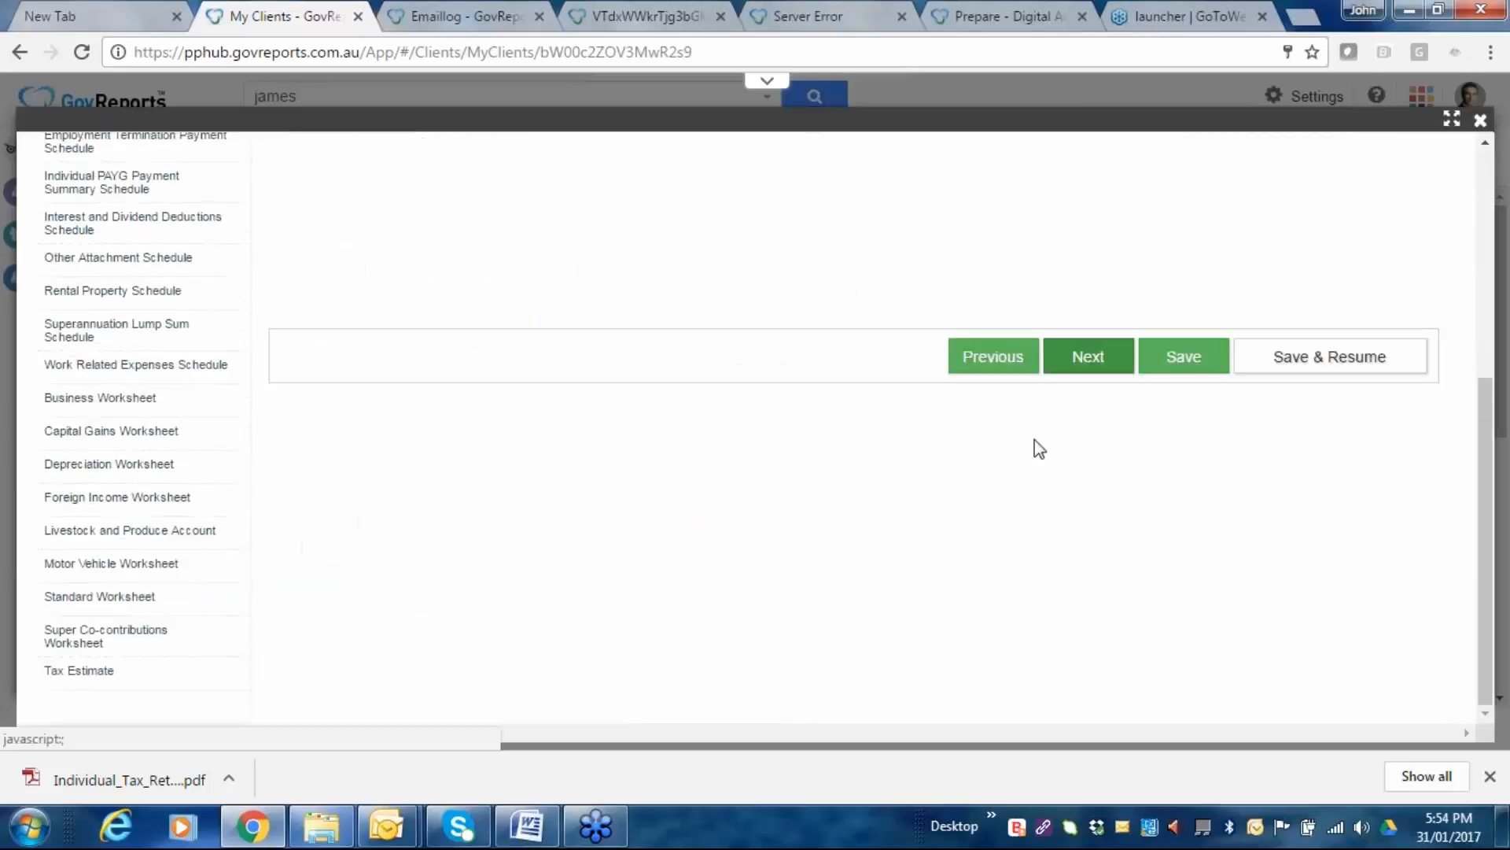
{"action": "left_click", "coordinate": [1100, 362]}
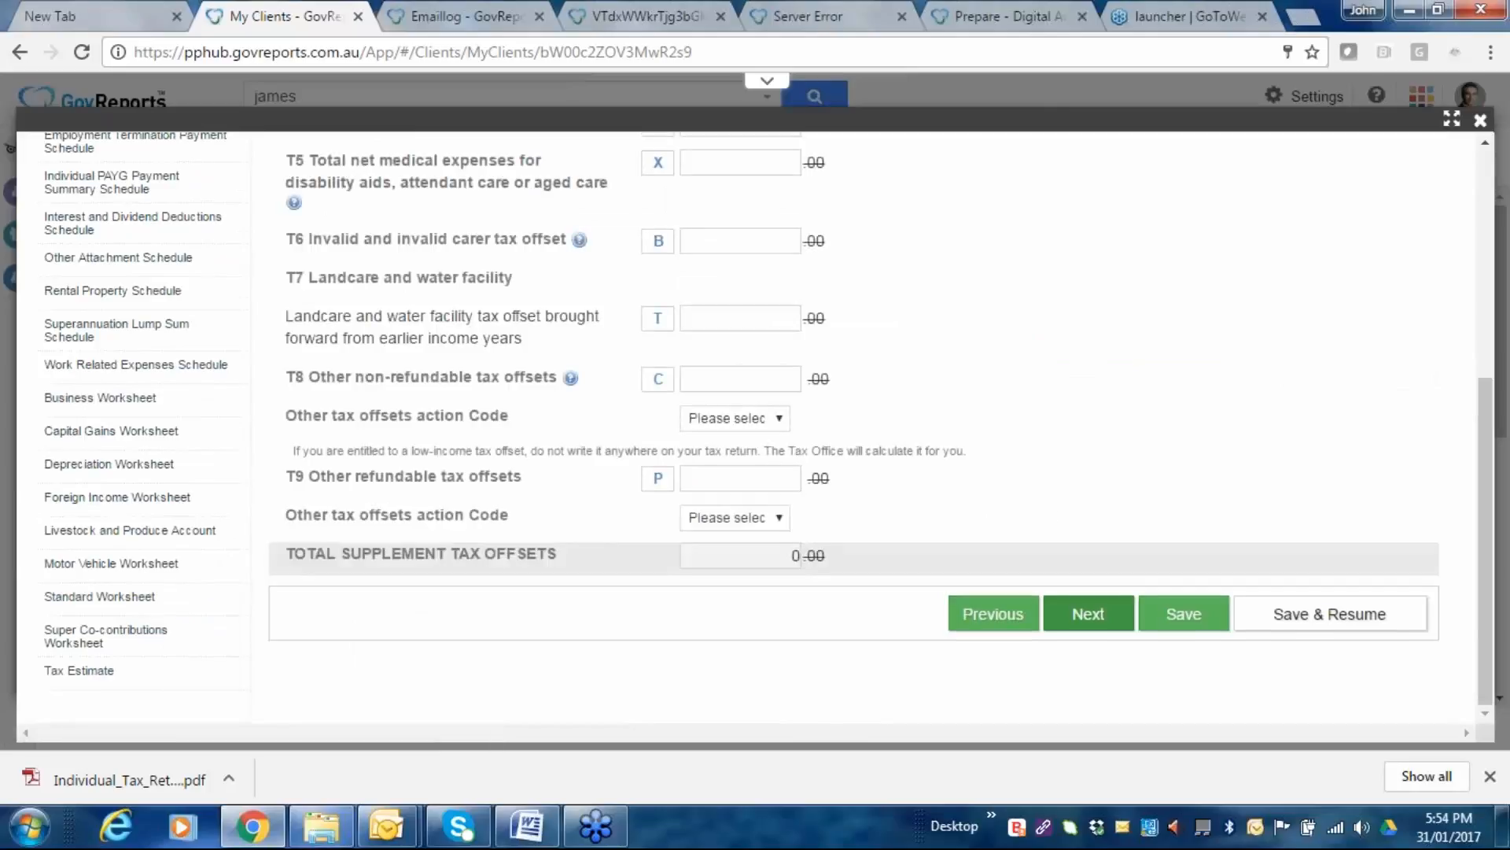
{"action": "left_click", "coordinate": [1089, 615]}
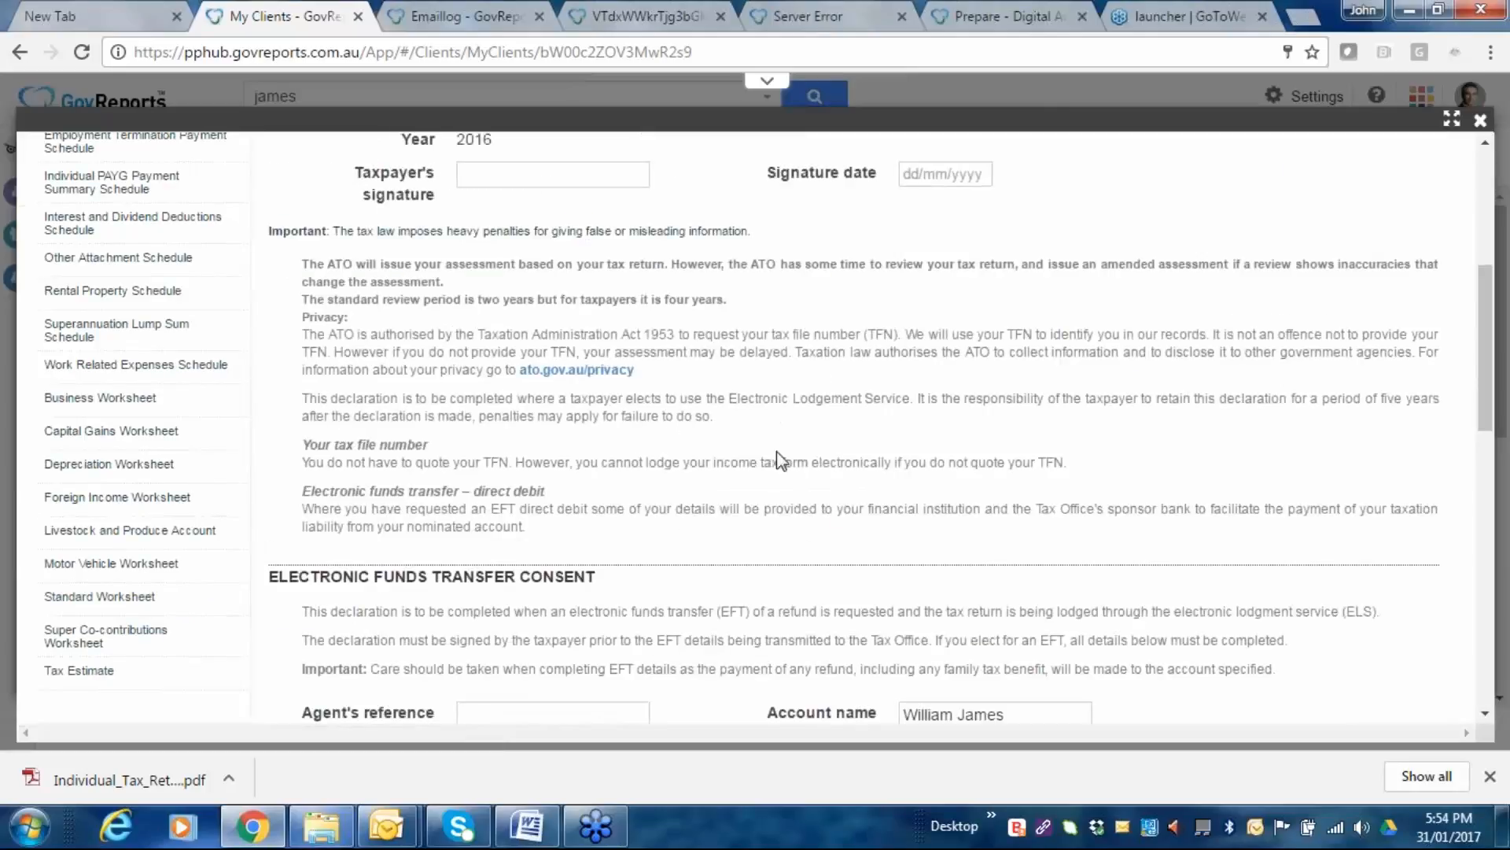
{"action": "scroll", "coordinate": [777, 460], "scroll_direction": "up", "scroll_amount": 5}
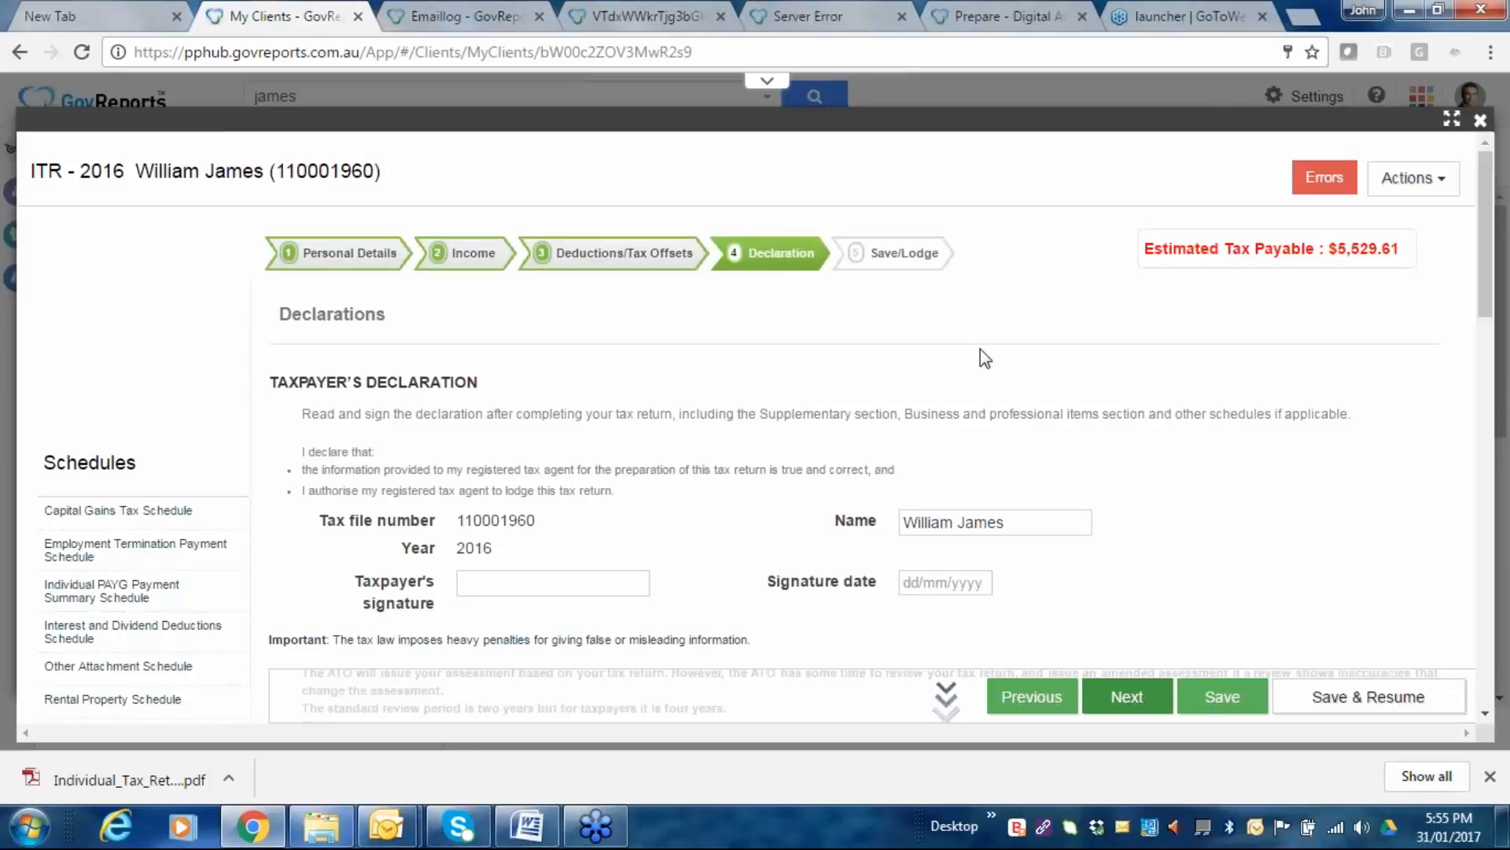
Tick the AUSkey declaration checkbox and advance to the Save/Lodge step via SBR Channel.
{"action": "scroll", "coordinate": [980, 347], "scroll_direction": "down", "scroll_amount": 1}
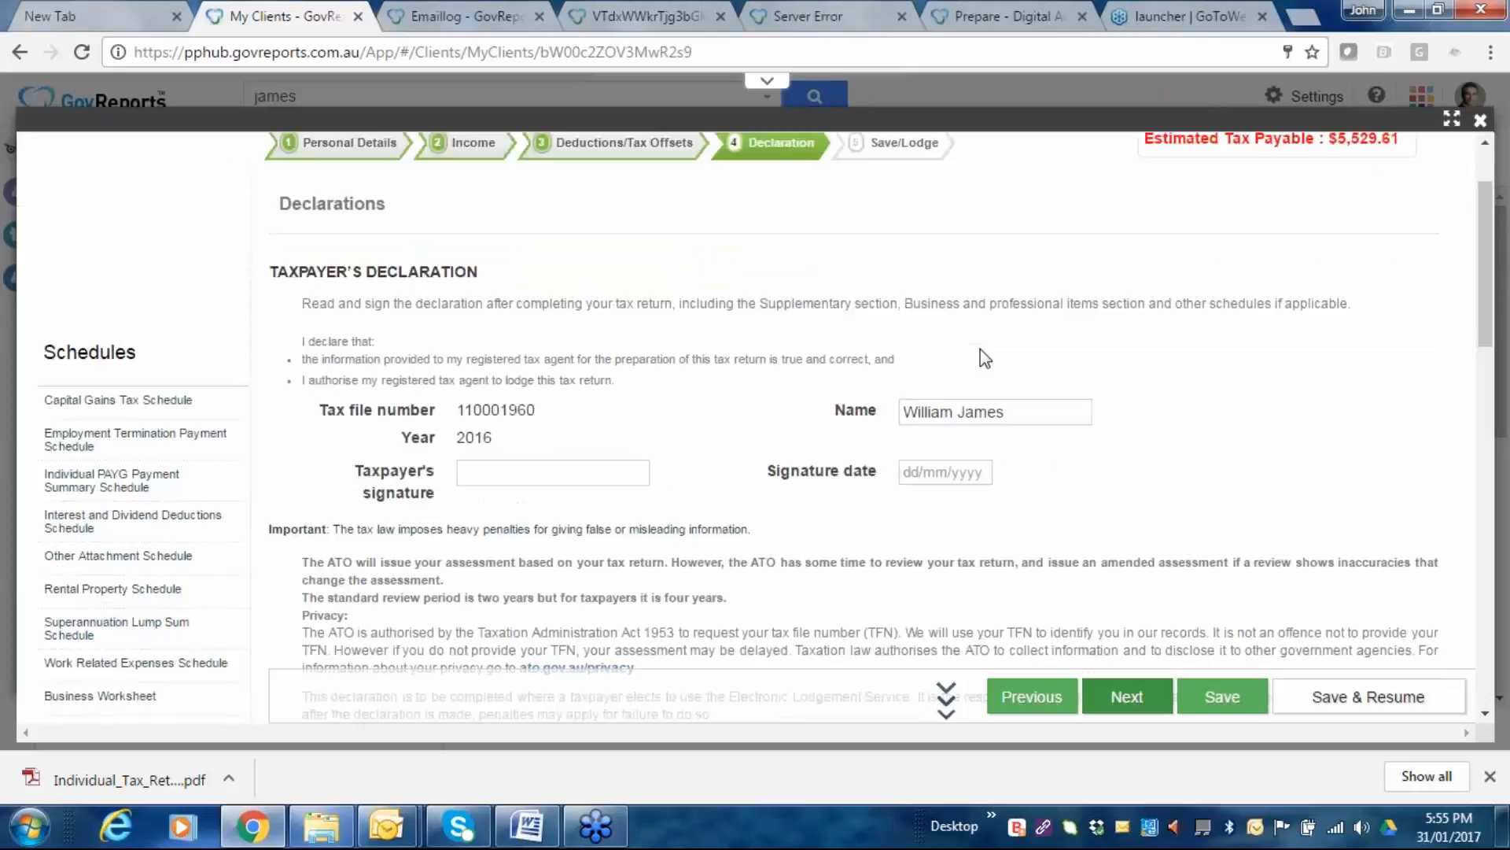
{"action": "scroll", "coordinate": [981, 348], "scroll_direction": "down", "scroll_amount": 3}
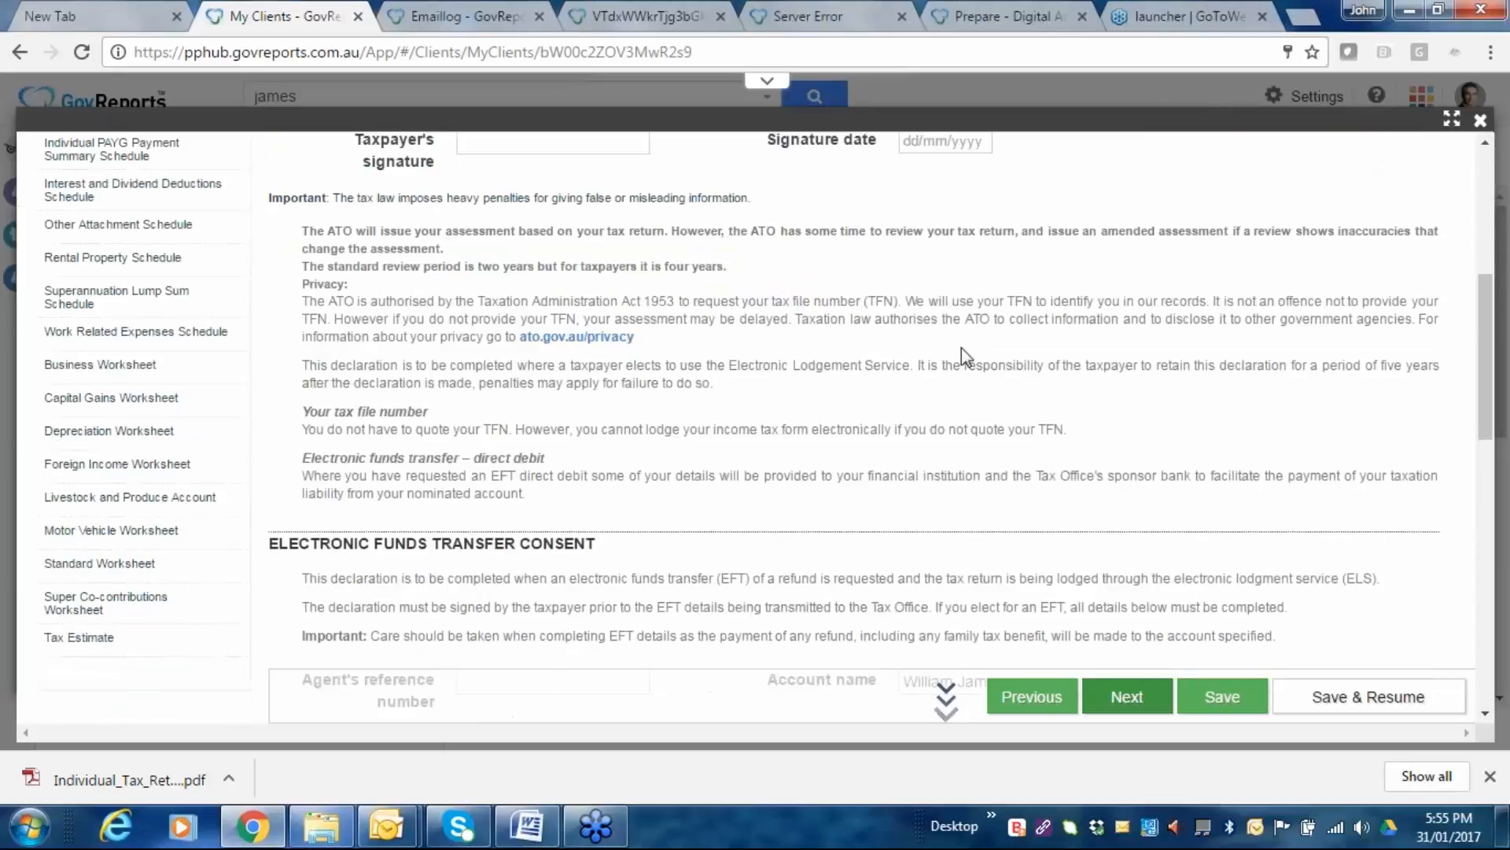
{"action": "scroll", "coordinate": [863, 381], "scroll_direction": "down", "scroll_amount": 1}
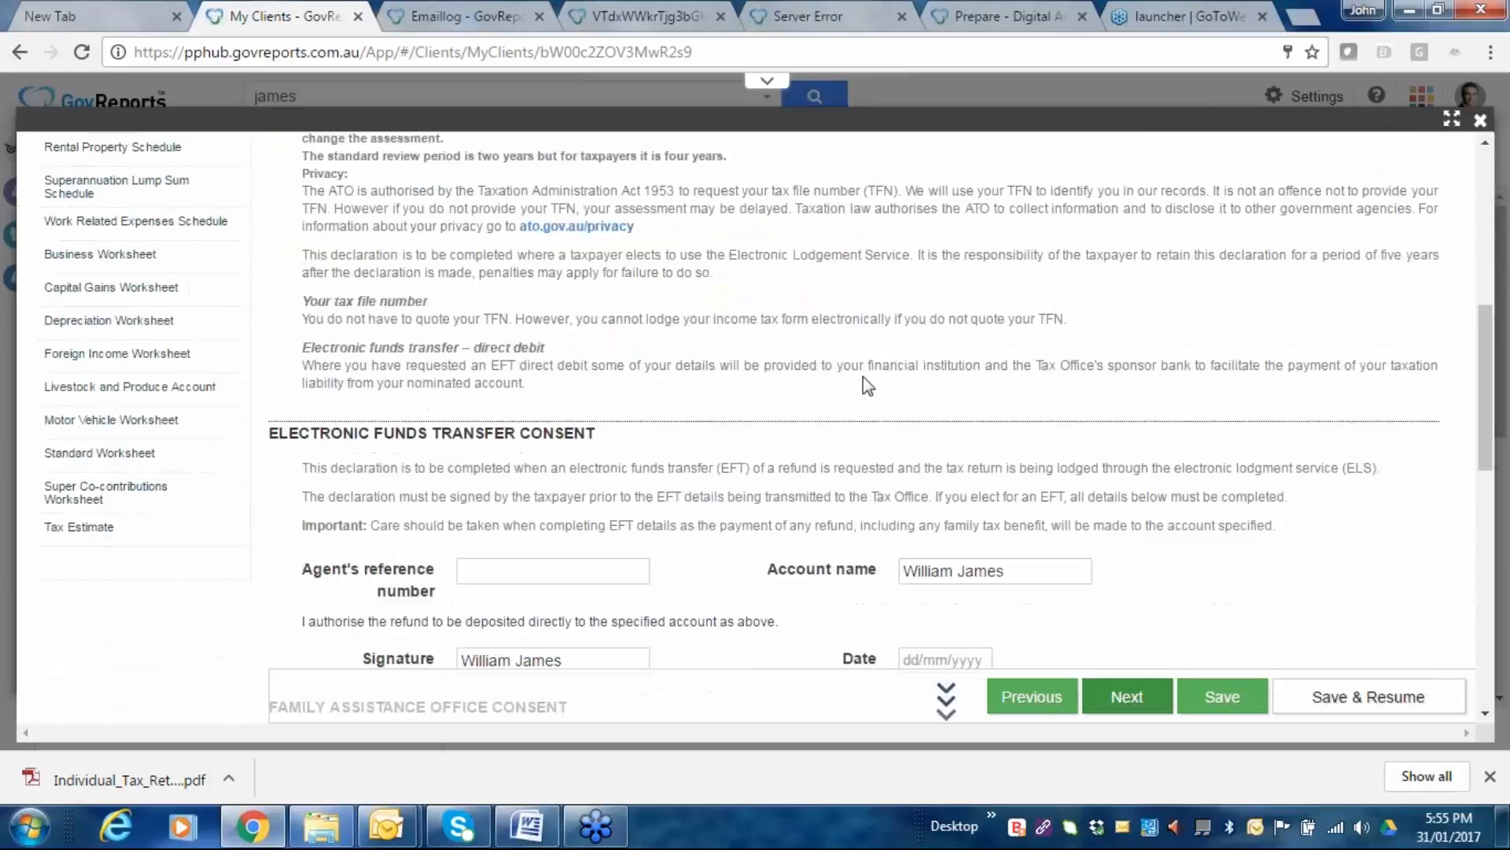
{"action": "scroll", "coordinate": [863, 377], "scroll_direction": "down", "scroll_amount": 3}
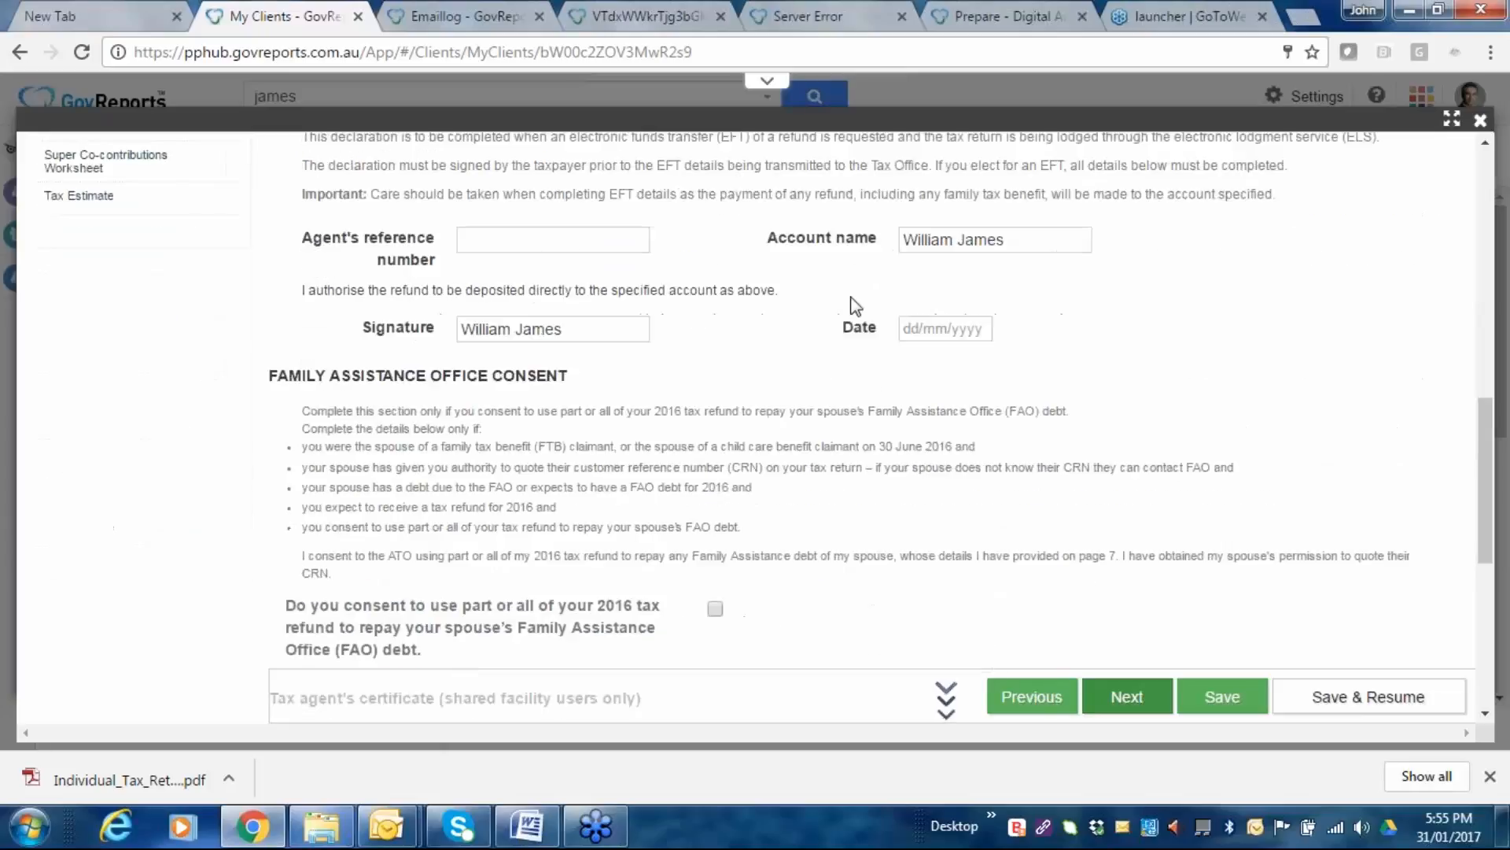
{"action": "scroll", "coordinate": [899, 343], "scroll_direction": "down", "scroll_amount": 2}
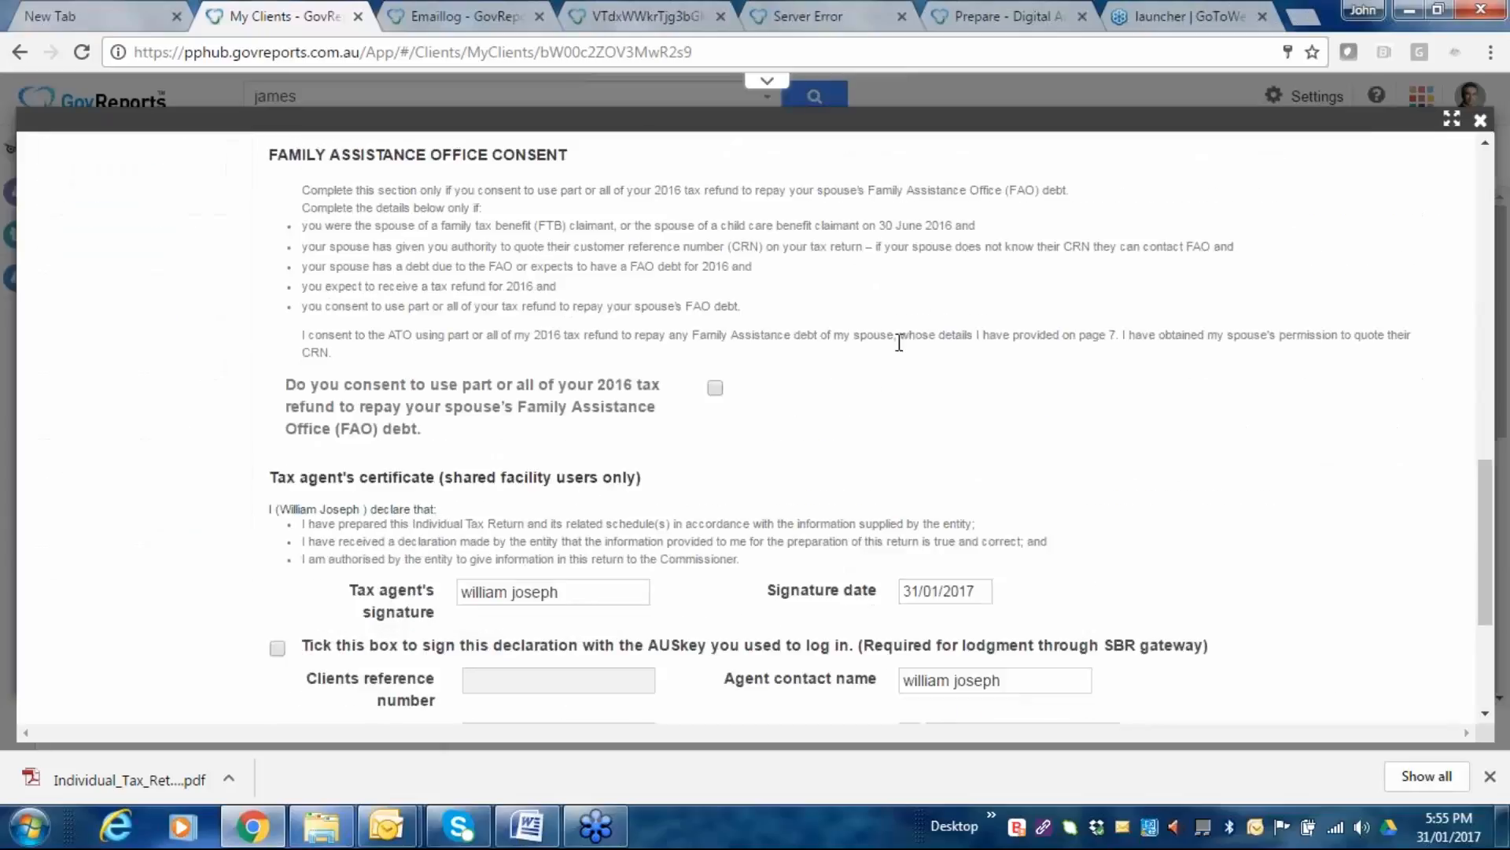
{"action": "scroll", "coordinate": [1146, 361], "scroll_direction": "down", "scroll_amount": 1}
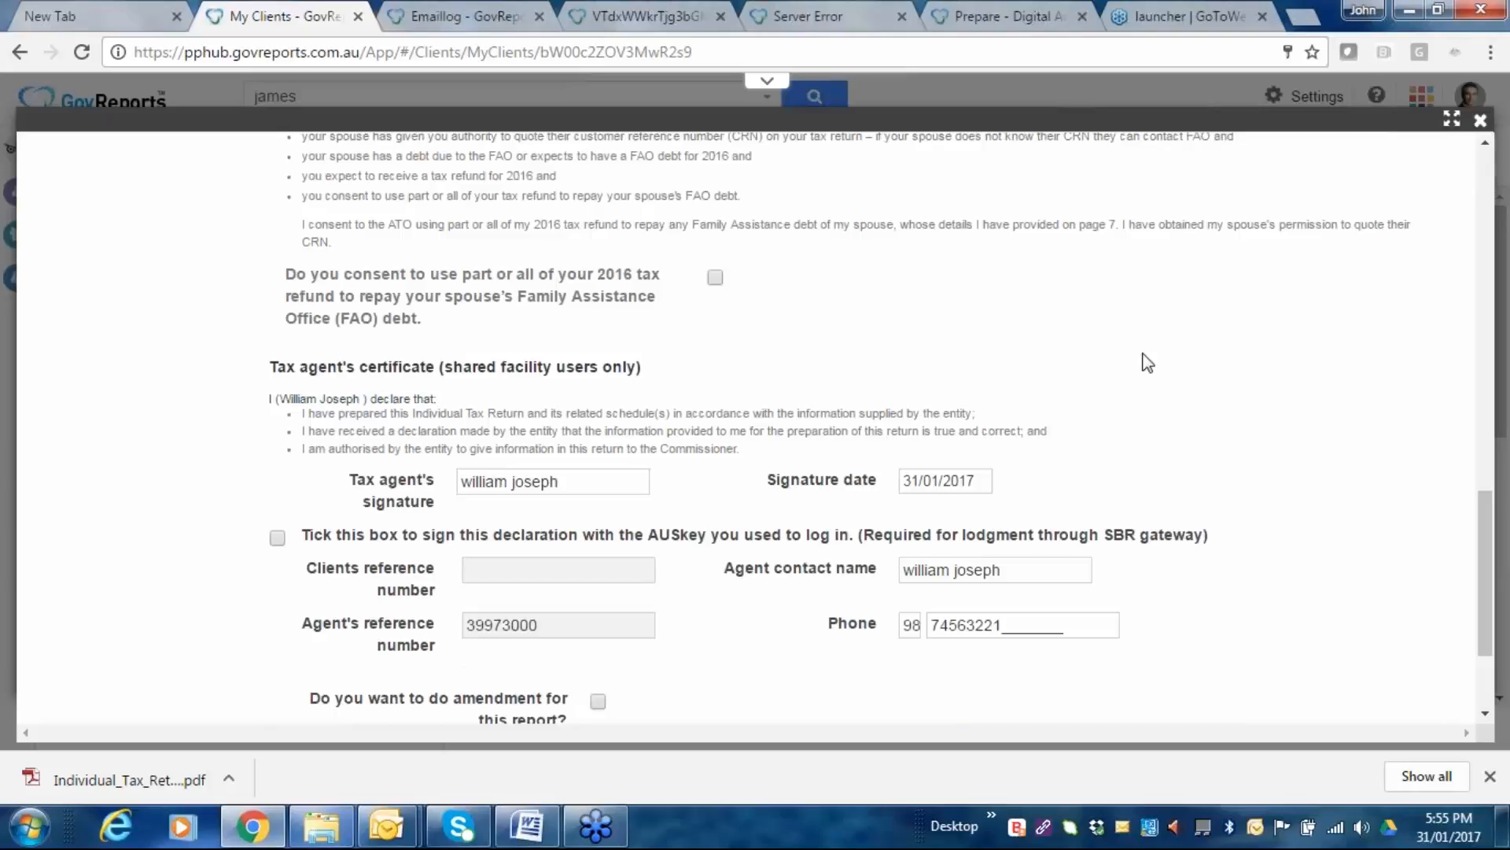
{"action": "scroll", "coordinate": [1148, 362], "scroll_direction": "down", "scroll_amount": 1}
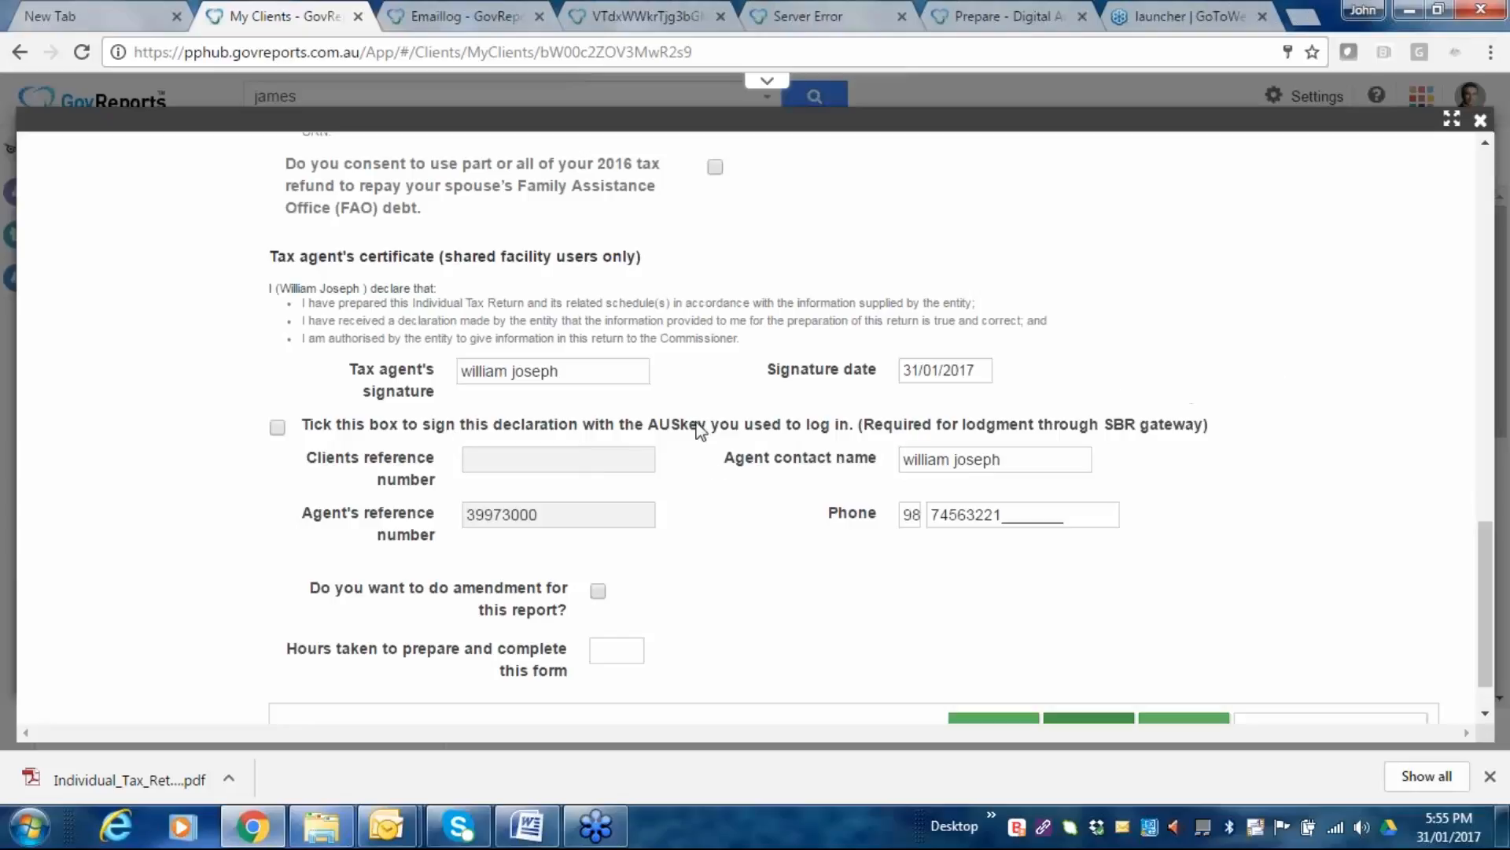
{"action": "left_click", "coordinate": [278, 428]}
{"action": "scroll", "coordinate": [988, 566], "scroll_direction": "down", "scroll_amount": 1}
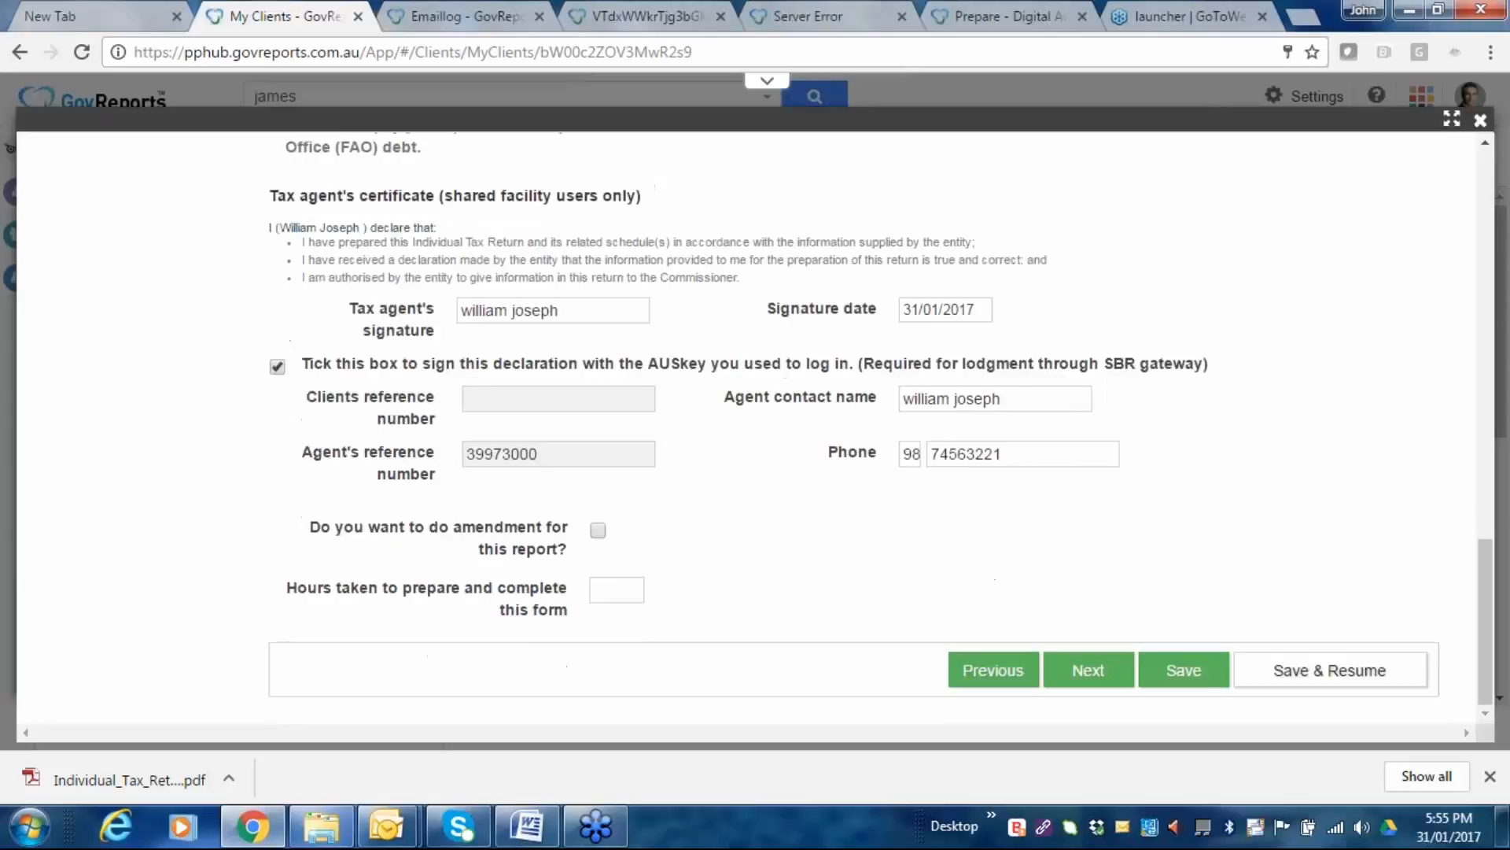
{"action": "left_click", "coordinate": [1089, 671]}
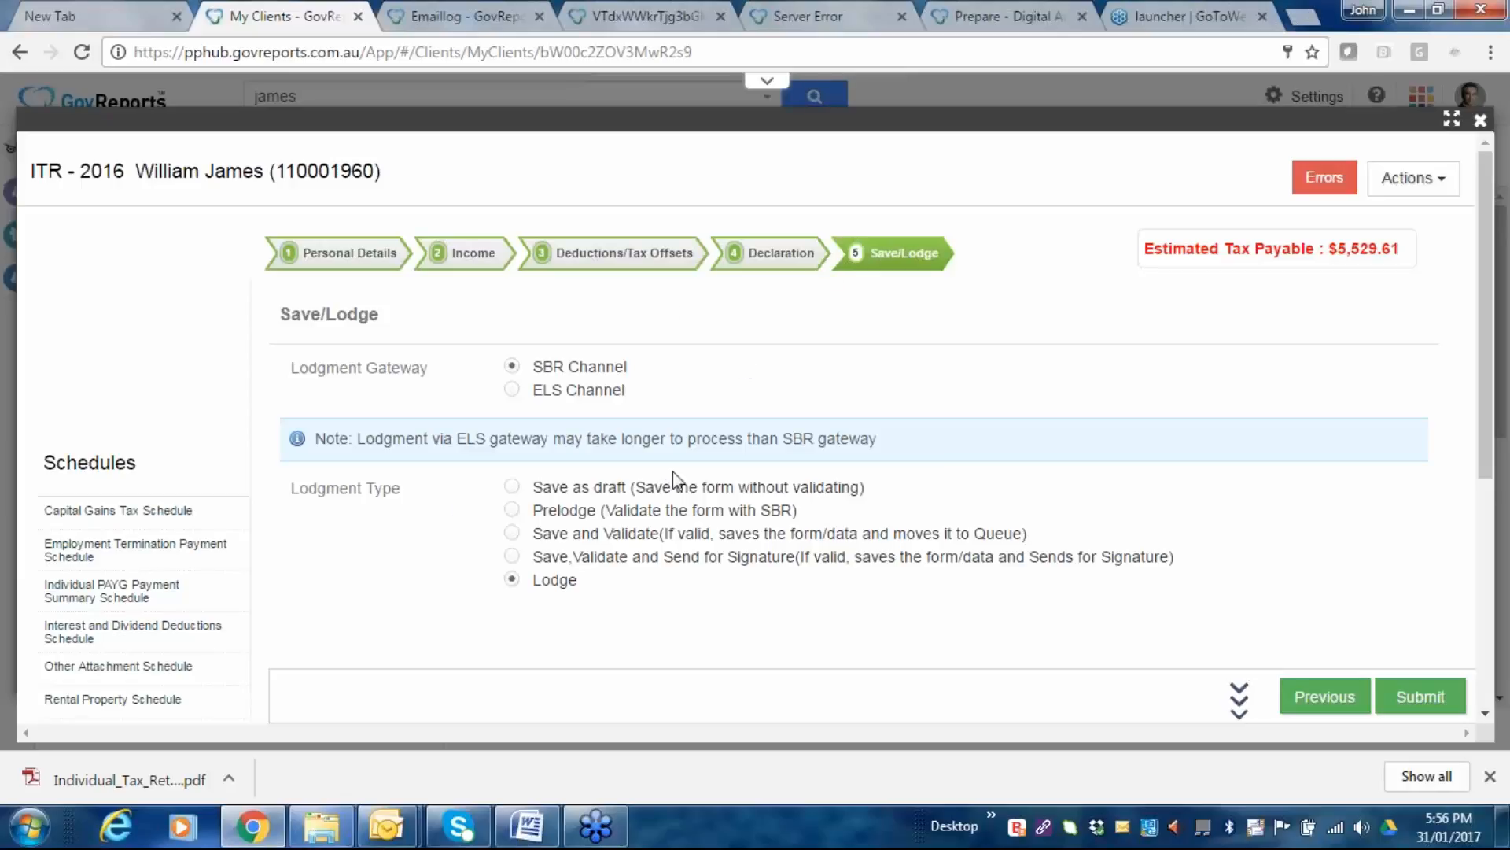
Choose the 'Save as draft' lodgment type and submit the 2016 return.
{"action": "left_click", "coordinate": [515, 484]}
{"action": "left_click", "coordinate": [1416, 700]}
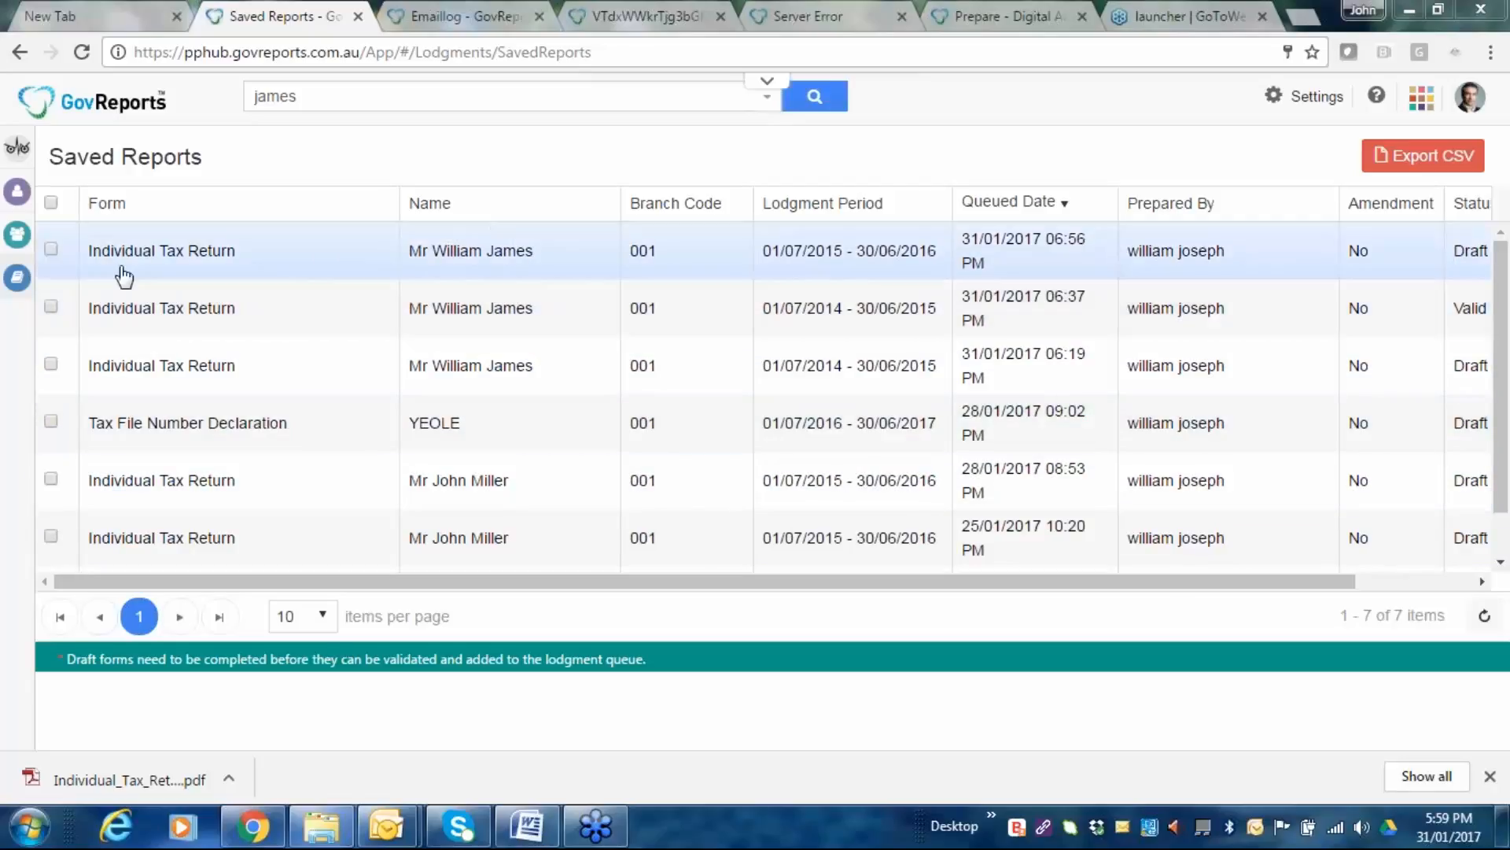
{"action": "mouse_move", "coordinate": [35, 368]}
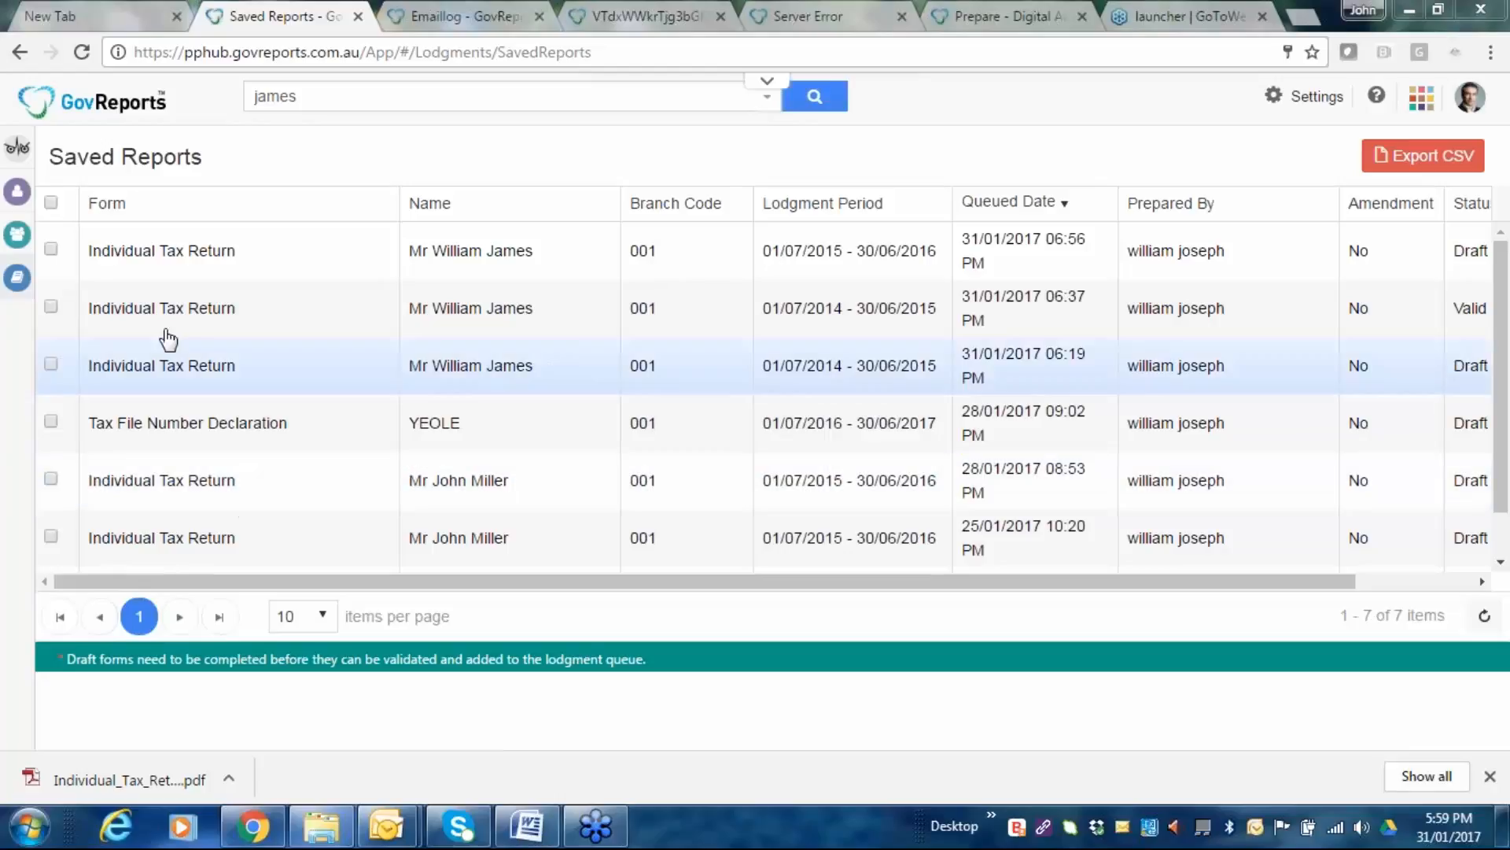
{"action": "mouse_move", "coordinate": [97, 183]}
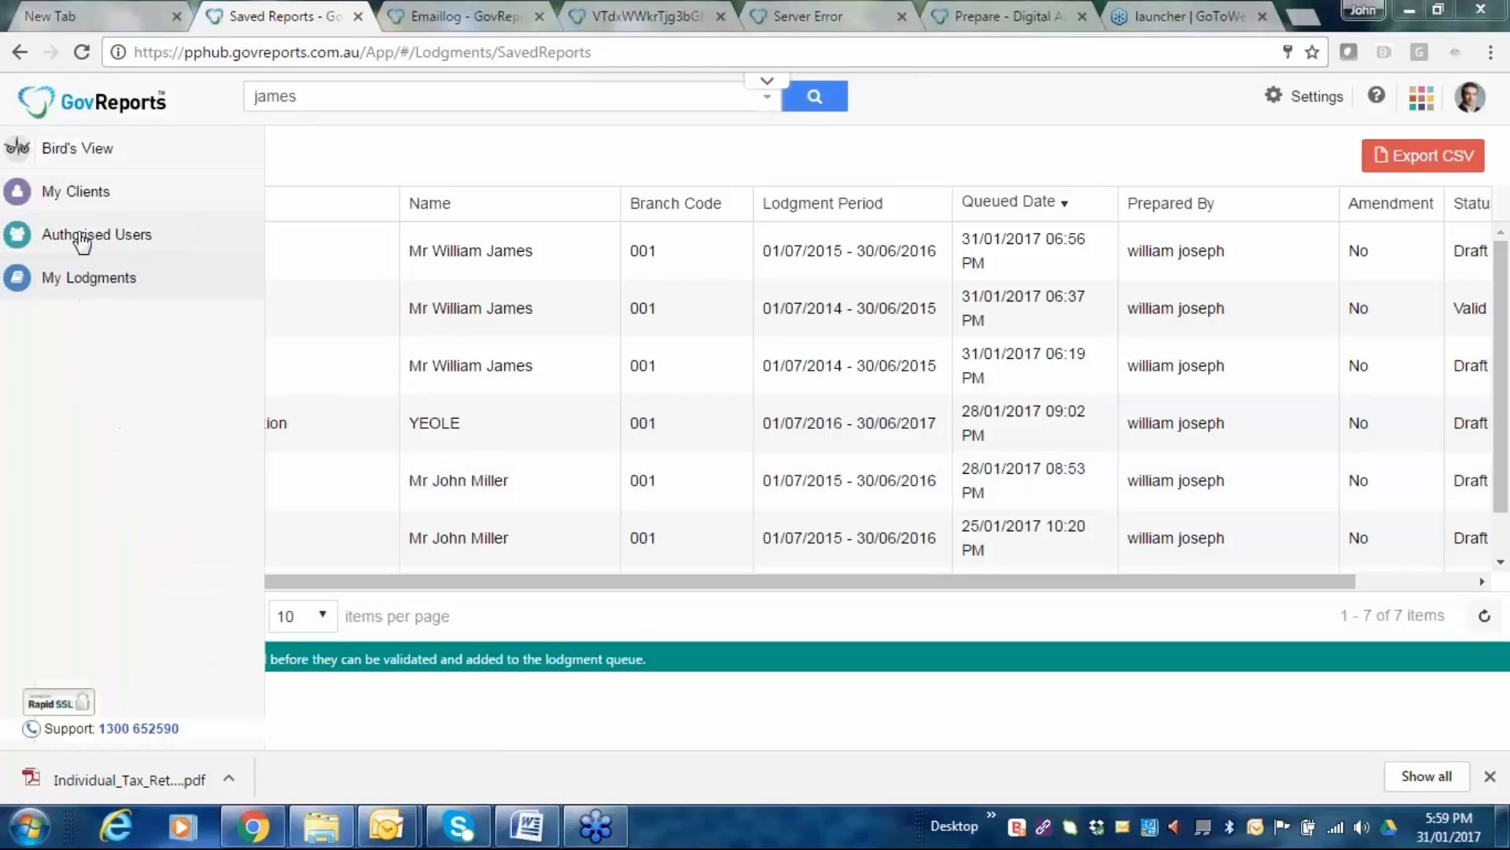
{"action": "mouse_move", "coordinate": [91, 277]}
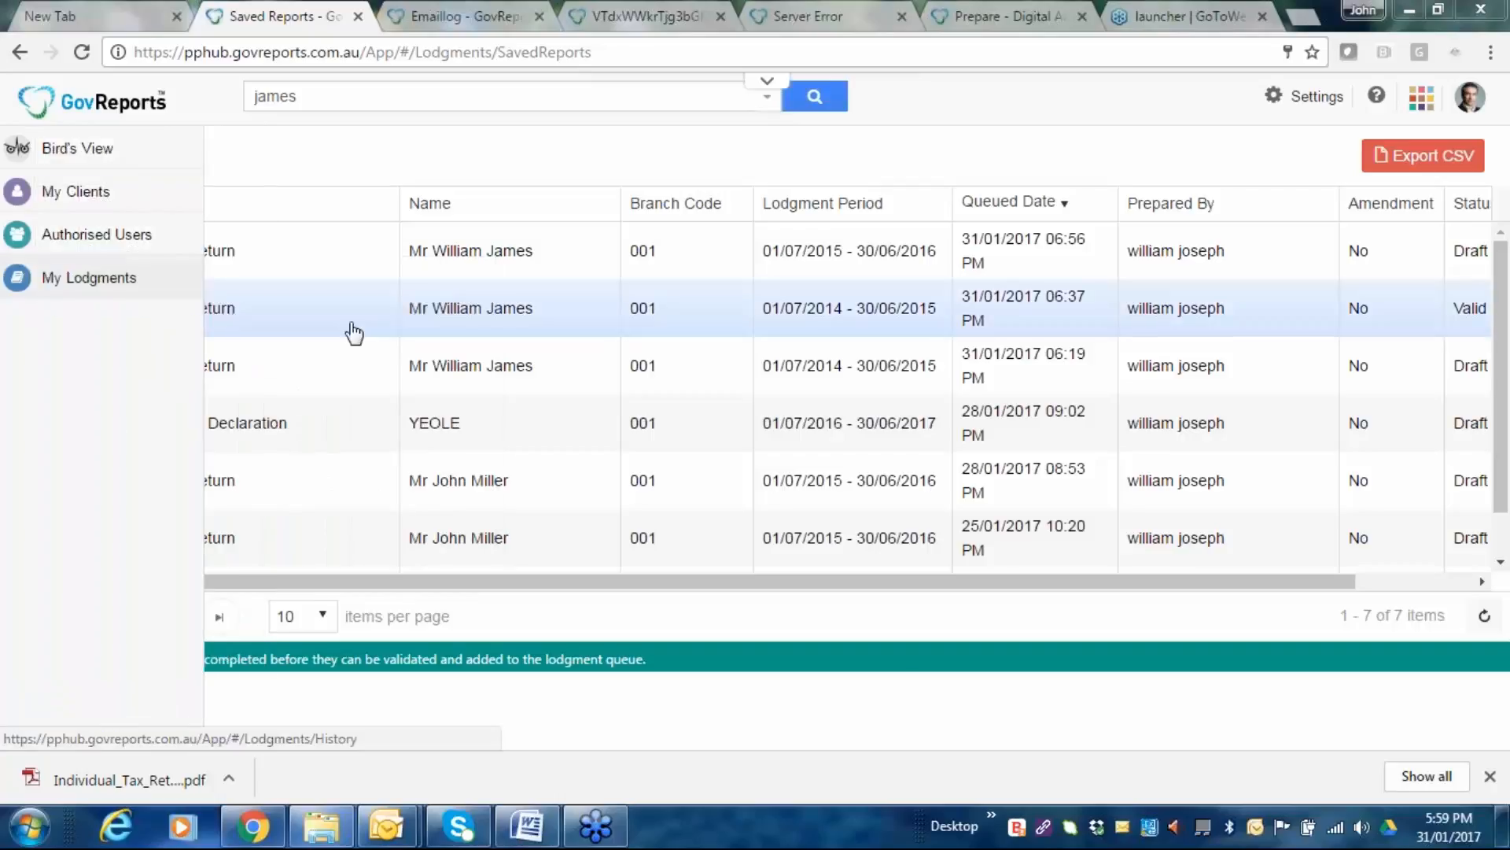
{"action": "mouse_move", "coordinate": [16, 279]}
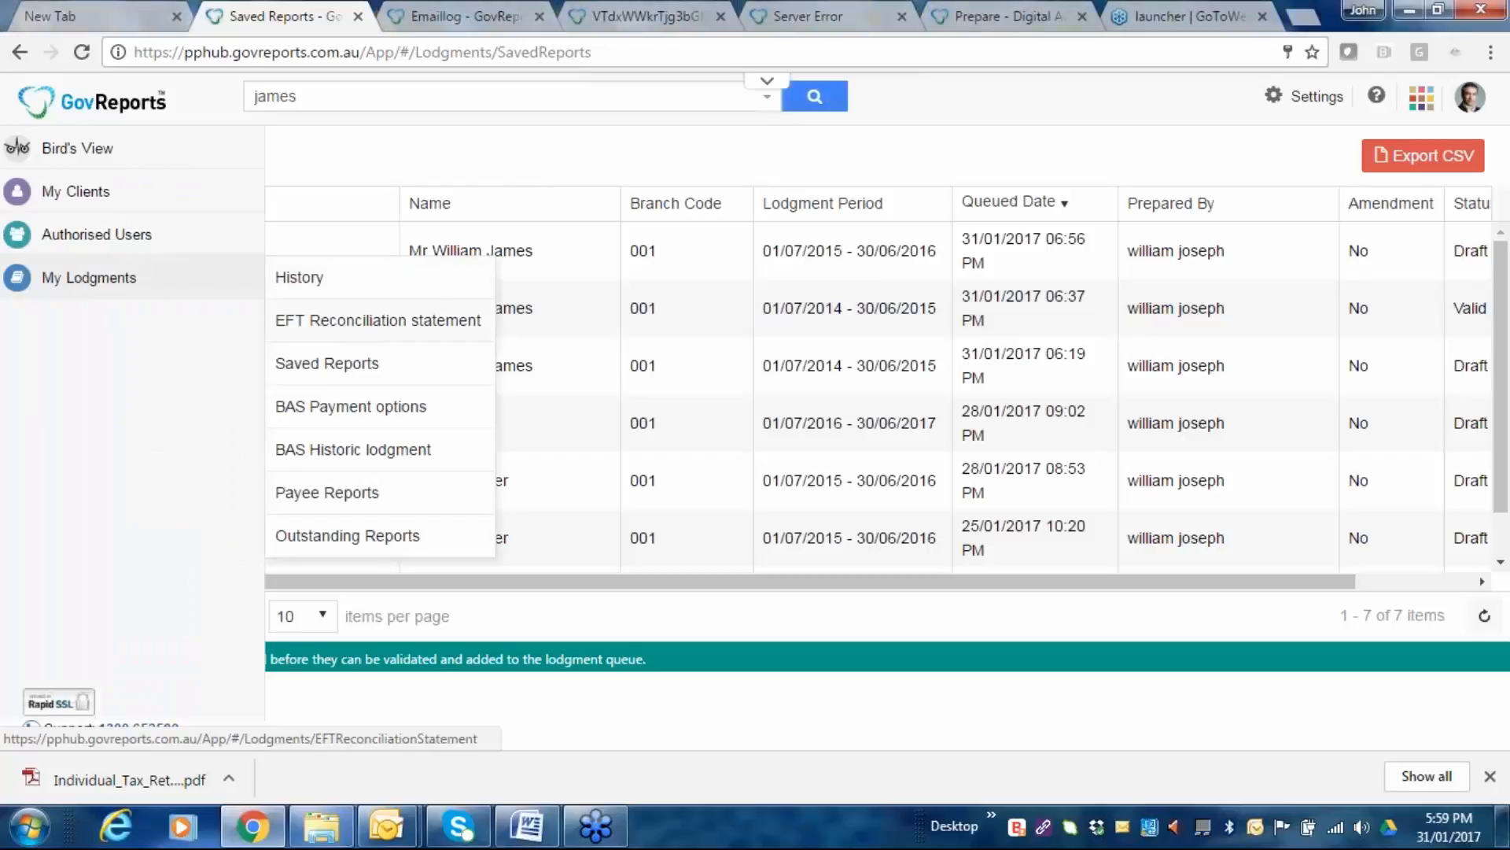
Open My Lodgments > EFT Reconciliation statement from the sidebar.
{"action": "left_click", "coordinate": [386, 322]}
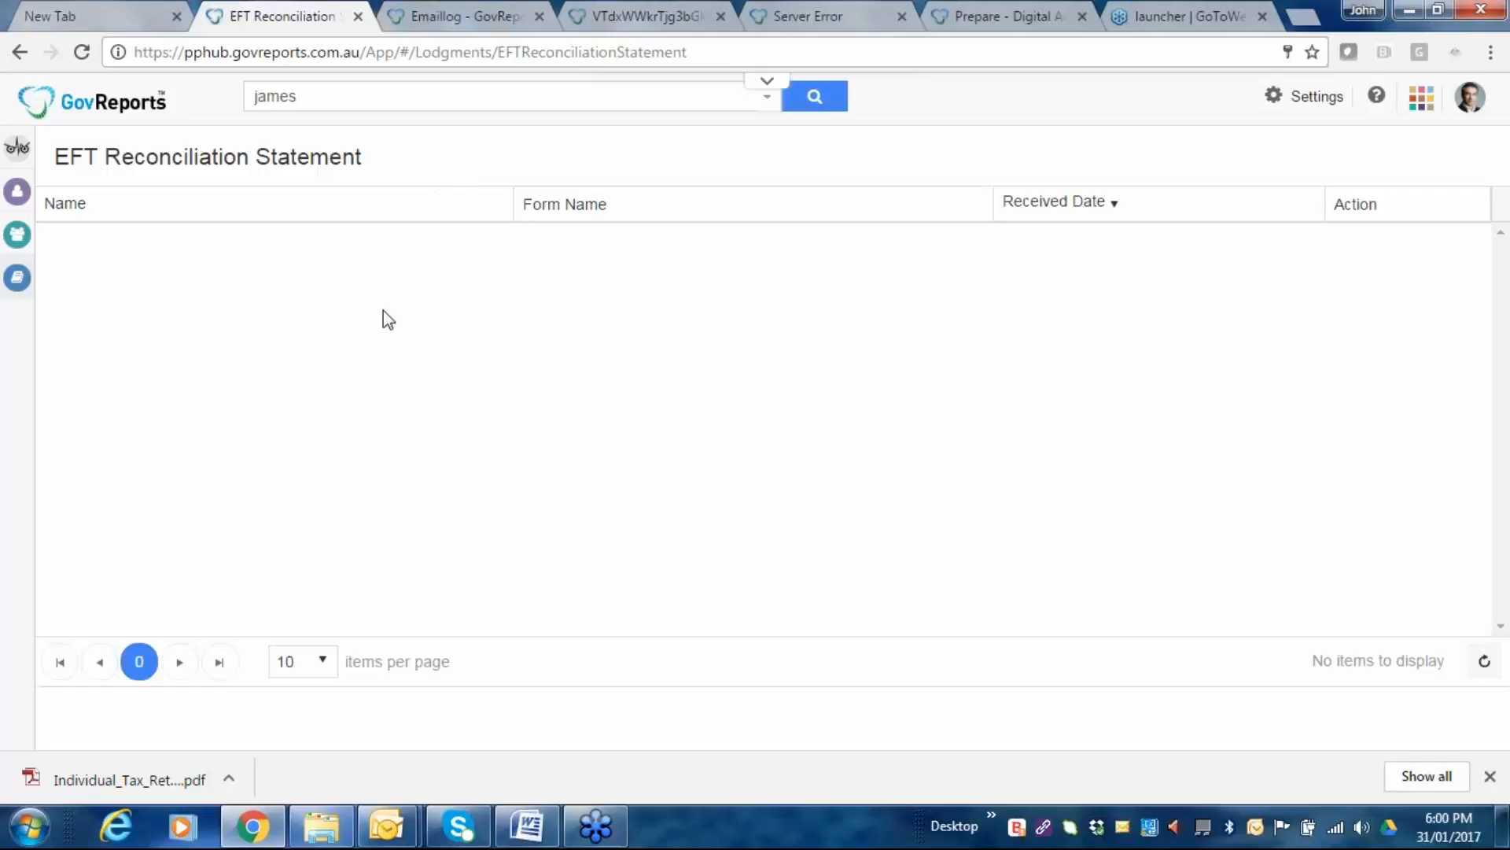
{"action": "mouse_move", "coordinate": [20, 291]}
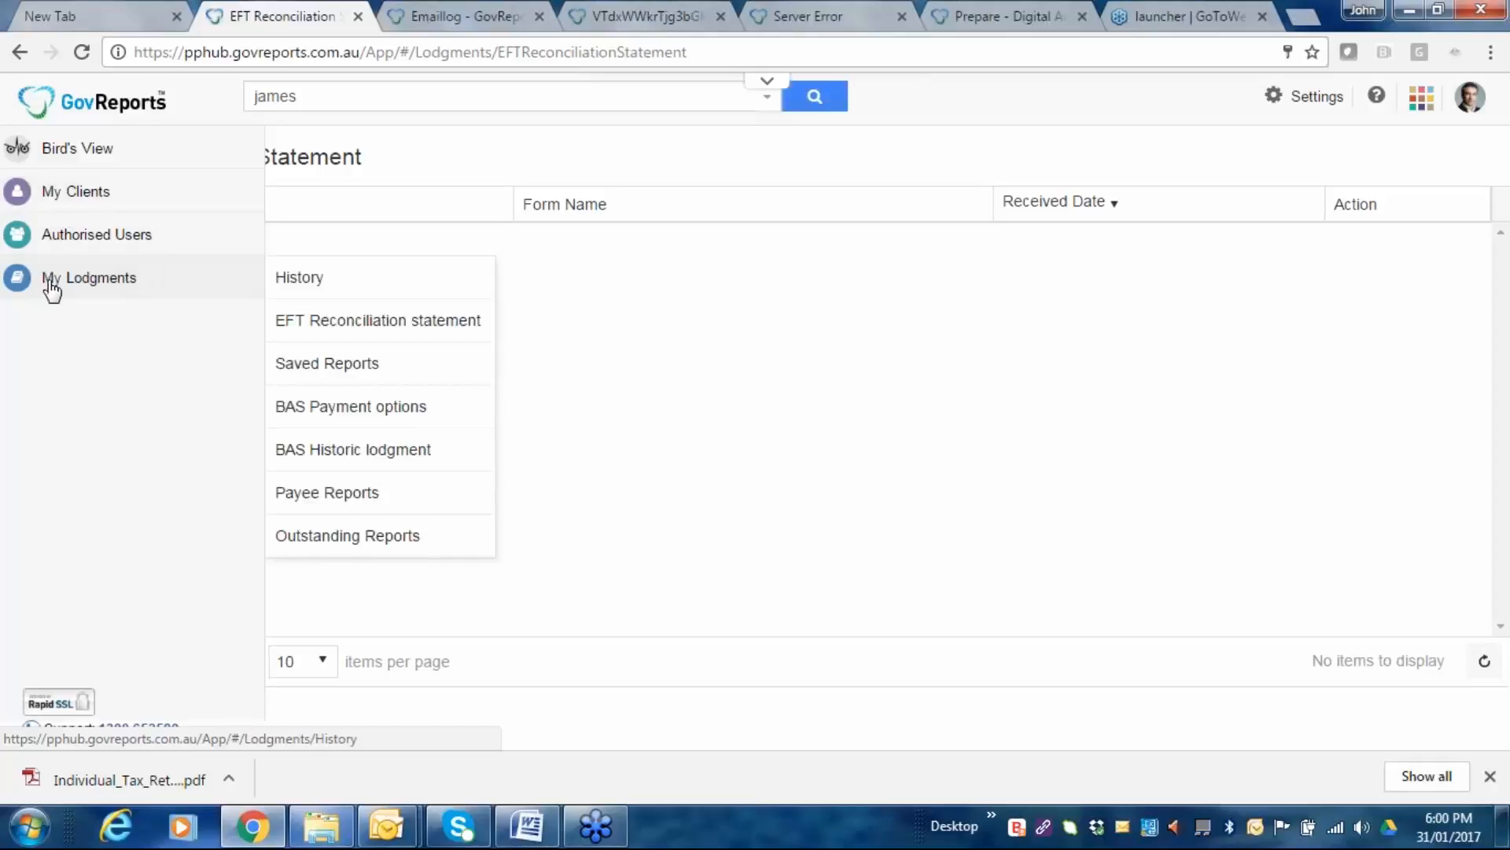
Open the Bird's View dashboard and look over its contents.
{"action": "left_click", "coordinate": [65, 154]}
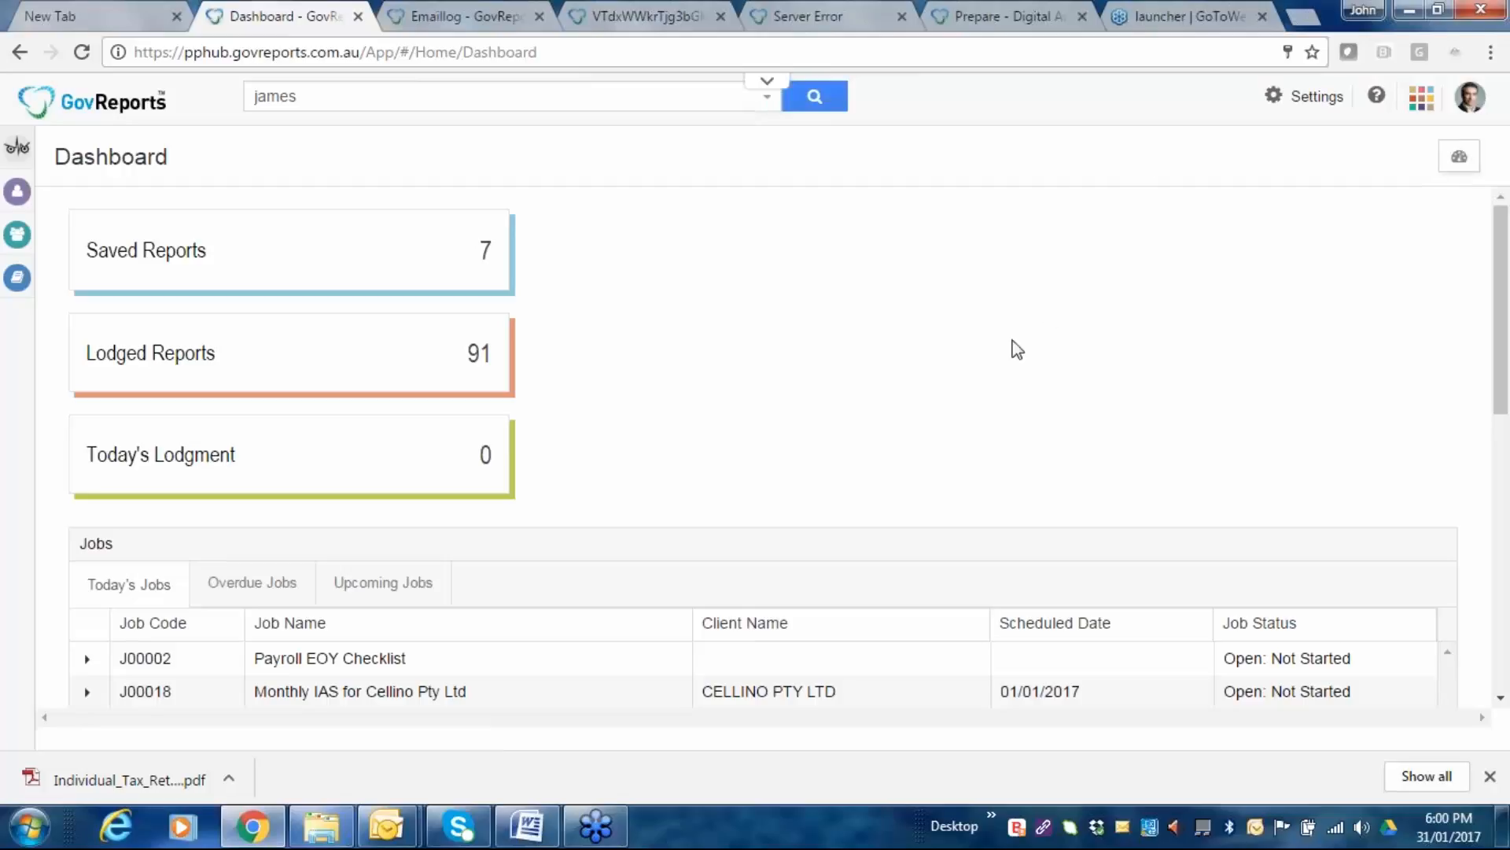
{"action": "scroll", "coordinate": [983, 347], "scroll_direction": "down", "scroll_amount": 1}
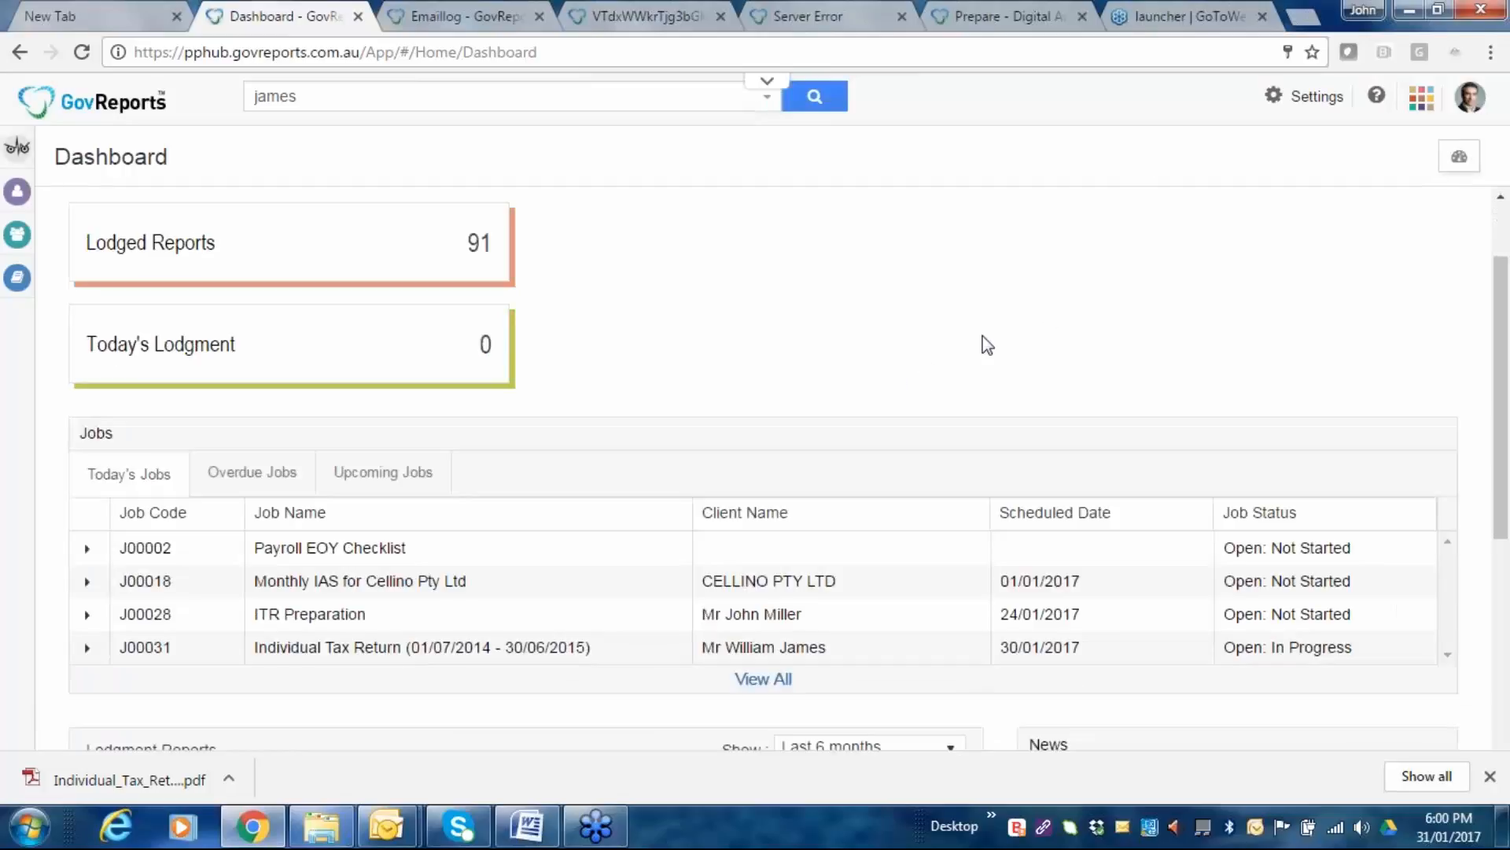
{"action": "scroll", "coordinate": [988, 346], "scroll_direction": "down", "scroll_amount": 5}
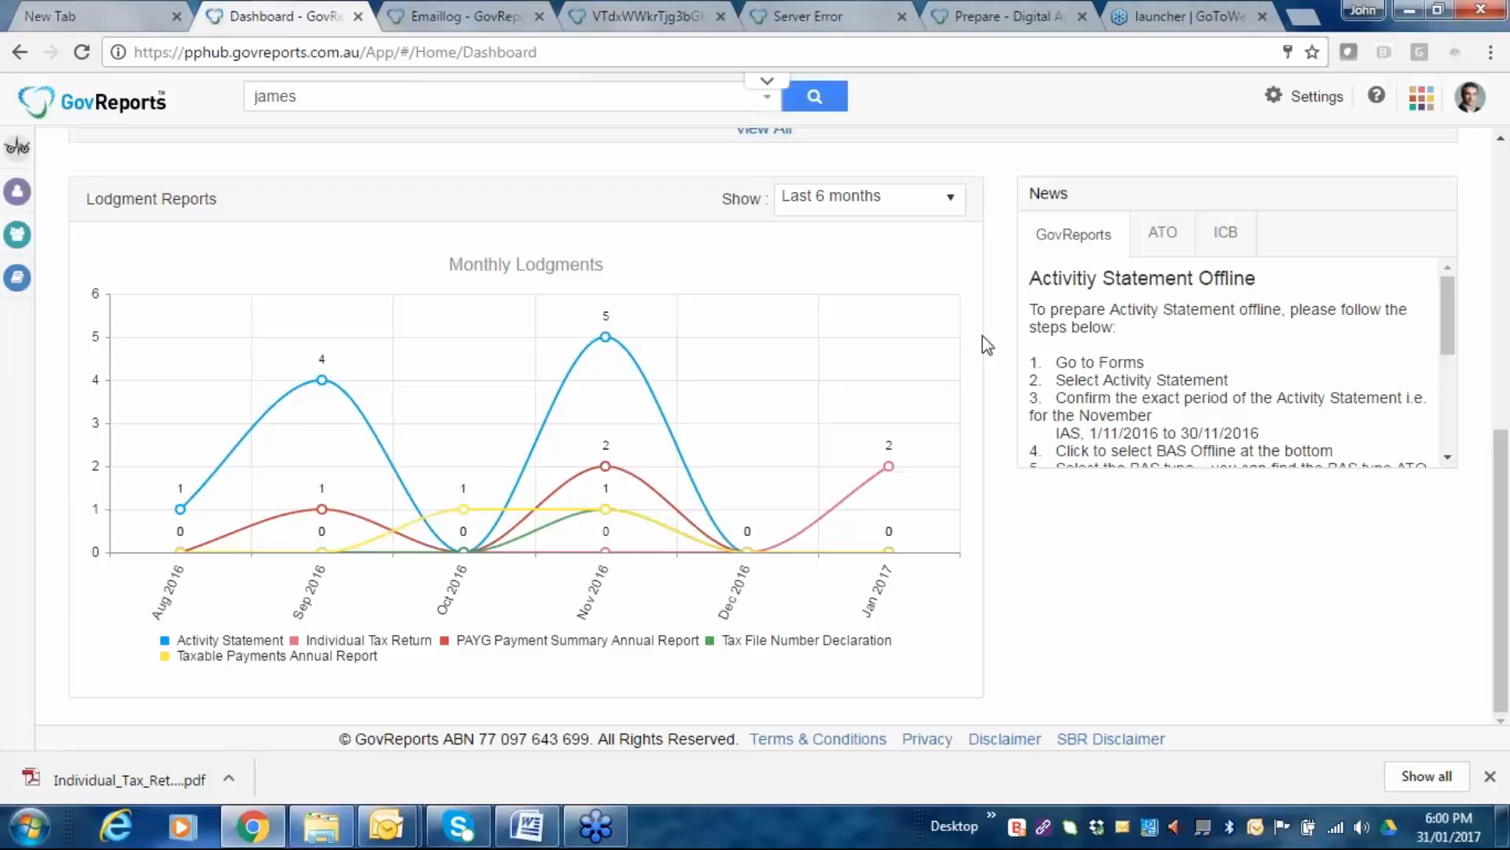
{"action": "scroll", "coordinate": [987, 346], "scroll_direction": "up", "scroll_amount": 6}
Open Saved Reports, then the My Clients list of 77 clients.
{"action": "left_click", "coordinate": [183, 249]}
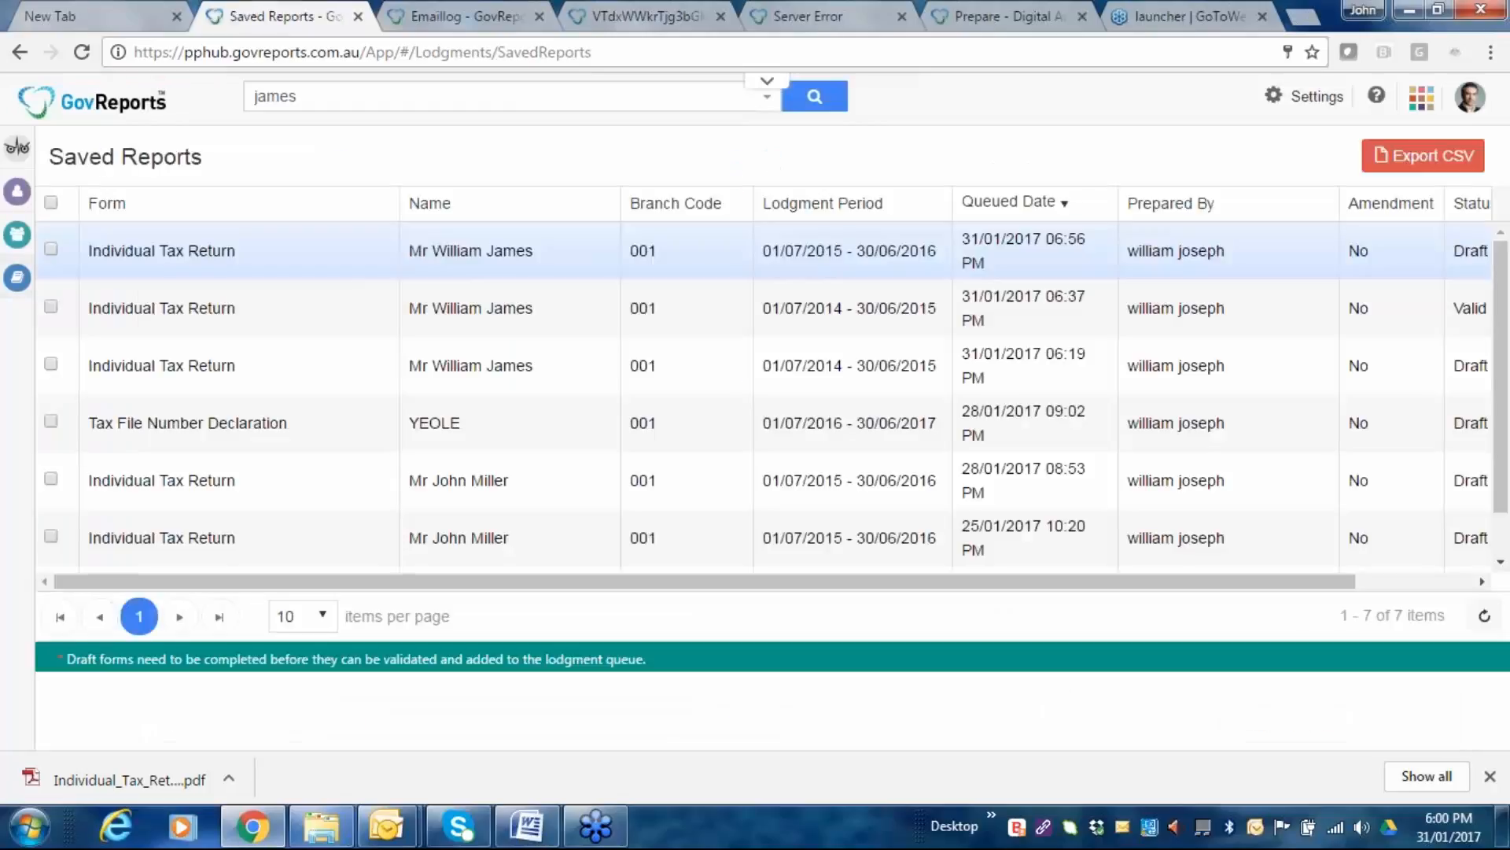
{"action": "mouse_move", "coordinate": [14, 169]}
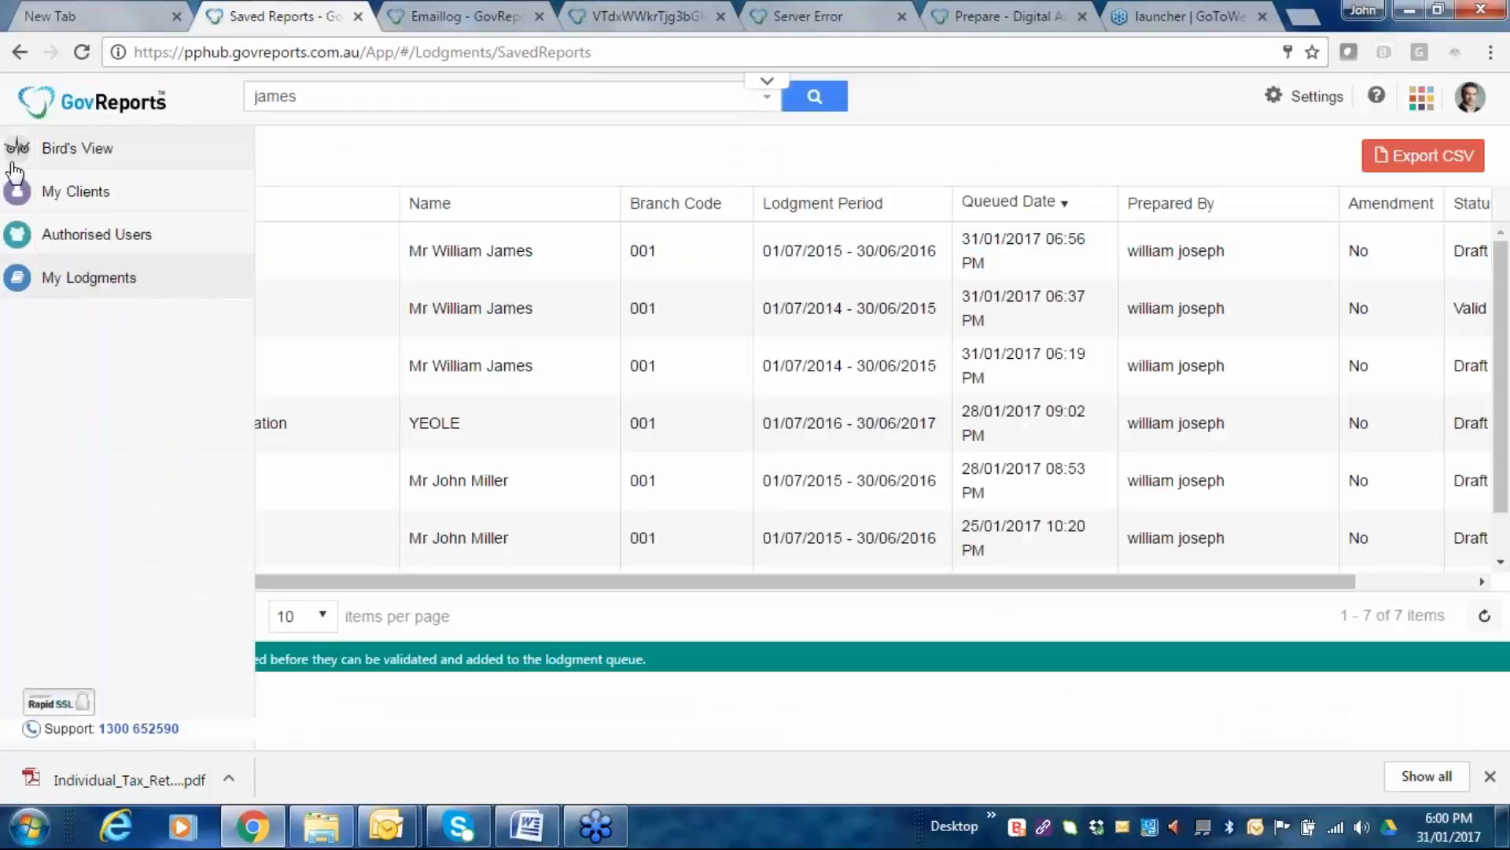
{"action": "left_click", "coordinate": [20, 199]}
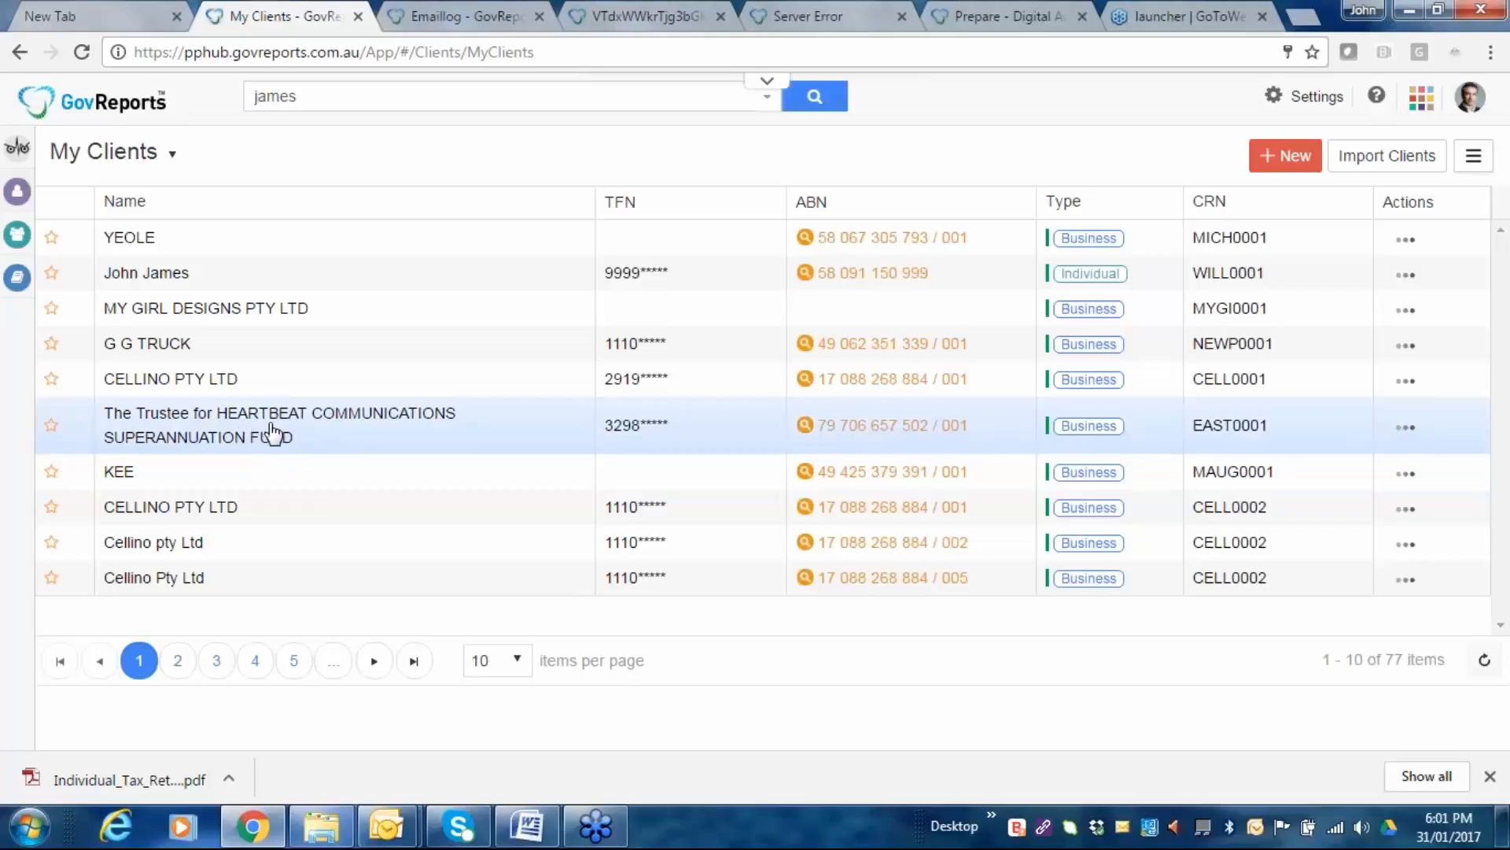
Open the CELLINO PTY LTD client record from the My Clients list.
{"action": "left_click", "coordinate": [187, 381]}
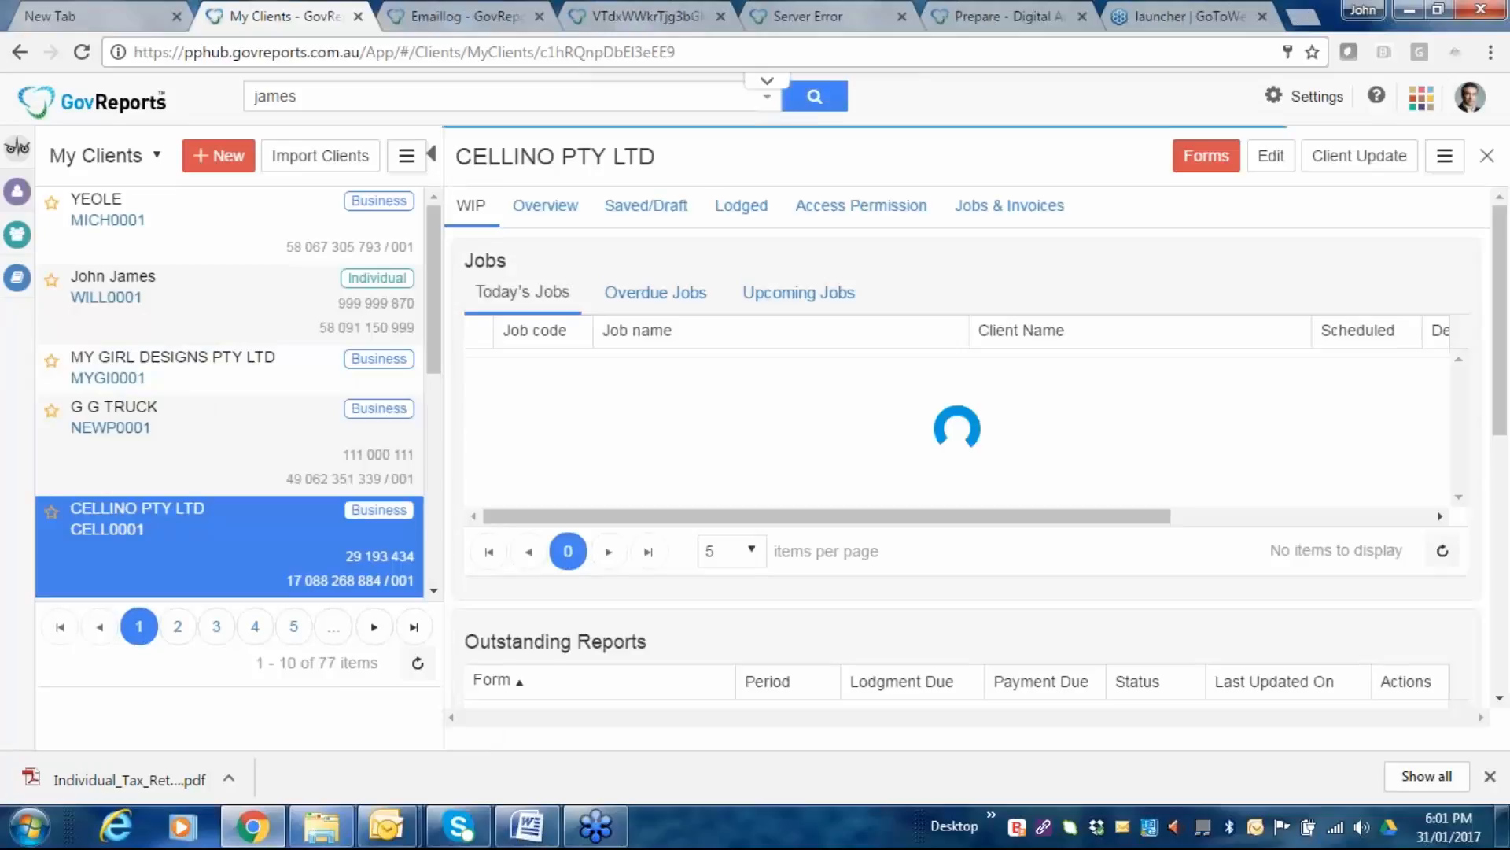
Reopen the Select Form picker, browse the OSR payroll tax forms (ACT–WA), then close it unchosen.
{"action": "left_click", "coordinate": [1027, 224]}
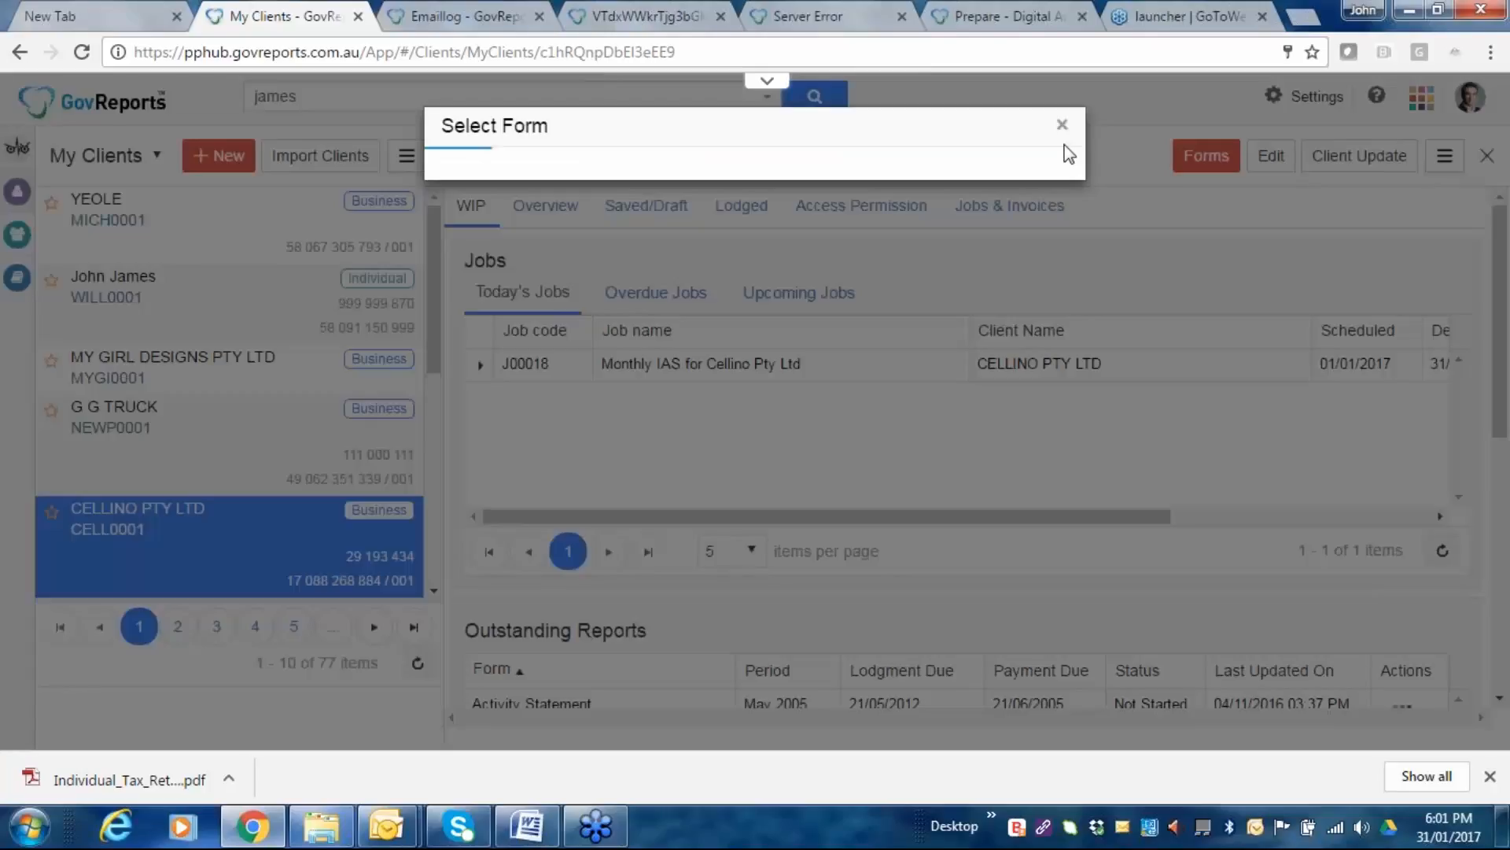
{"action": "left_click", "coordinate": [1062, 124]}
{"action": "left_click", "coordinate": [1207, 157]}
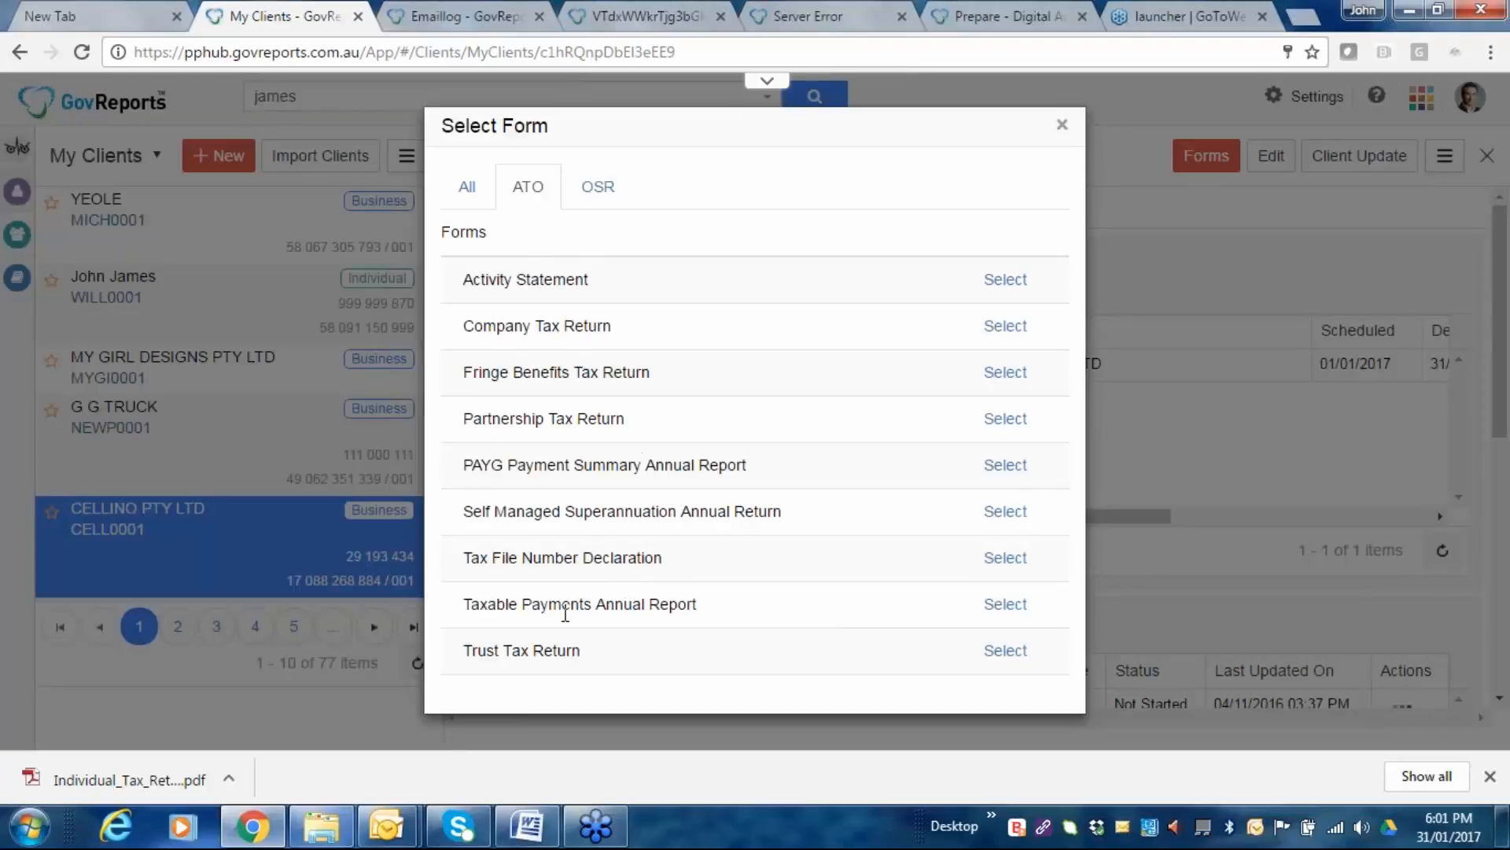
{"action": "left_click", "coordinate": [599, 189]}
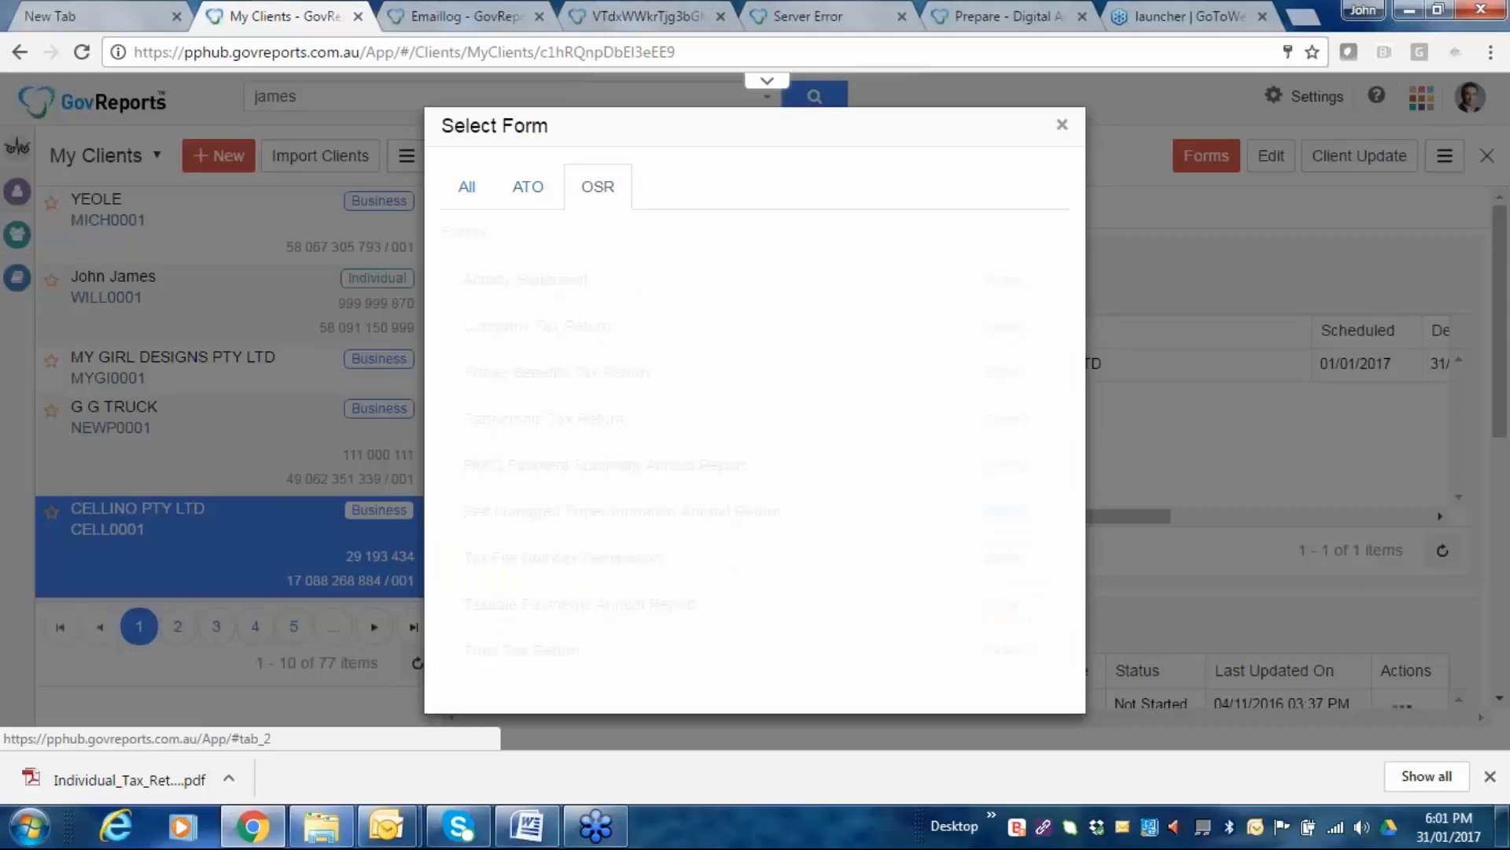
{"action": "scroll", "coordinate": [681, 297], "scroll_direction": "down", "scroll_amount": 3}
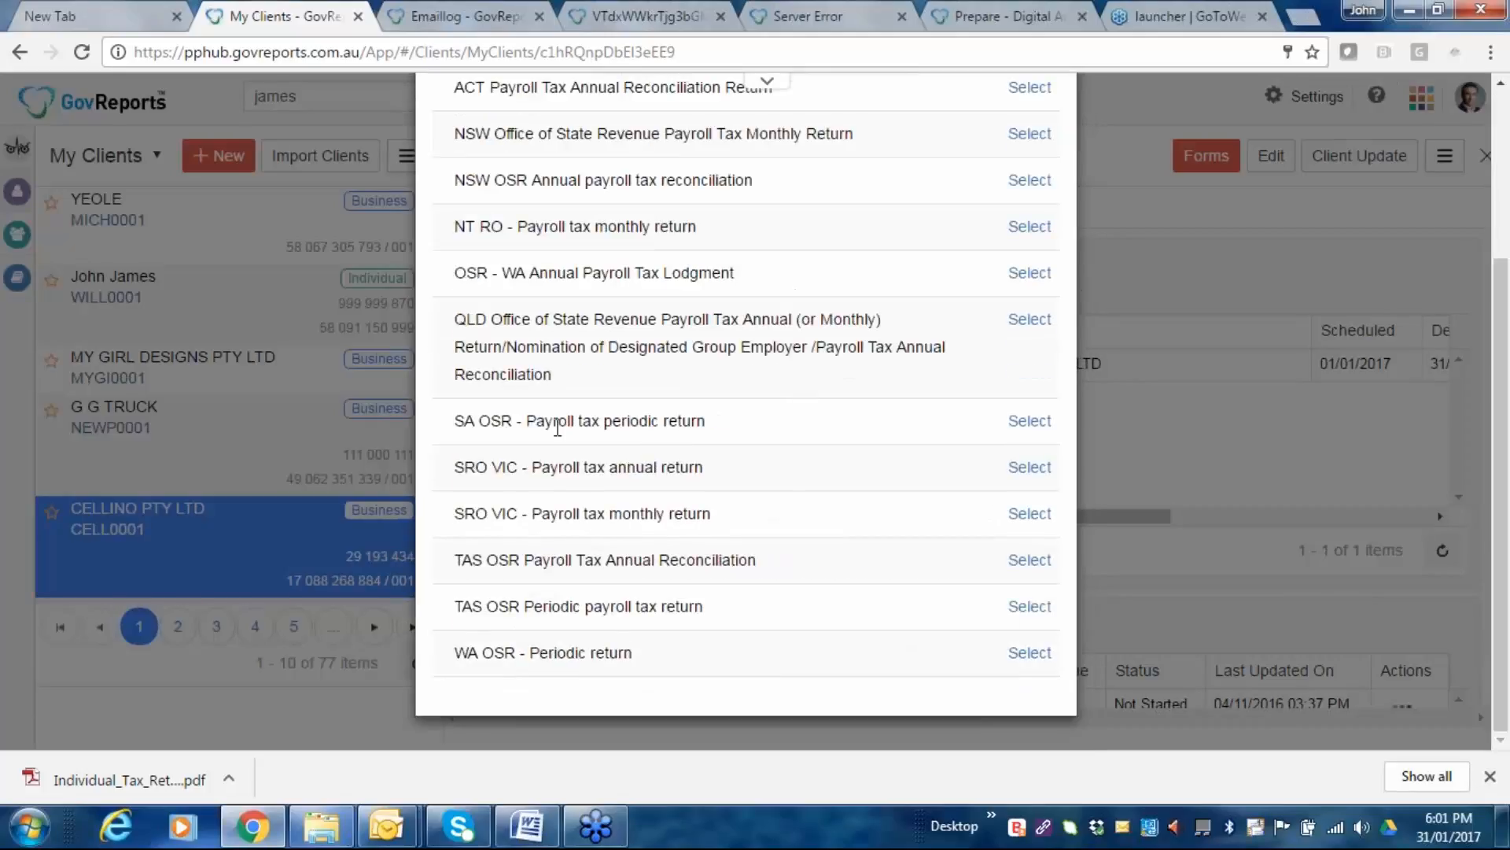
{"action": "scroll", "coordinate": [558, 427], "scroll_direction": "up", "scroll_amount": 2}
{"action": "scroll", "coordinate": [558, 427], "scroll_direction": "up", "scroll_amount": 2}
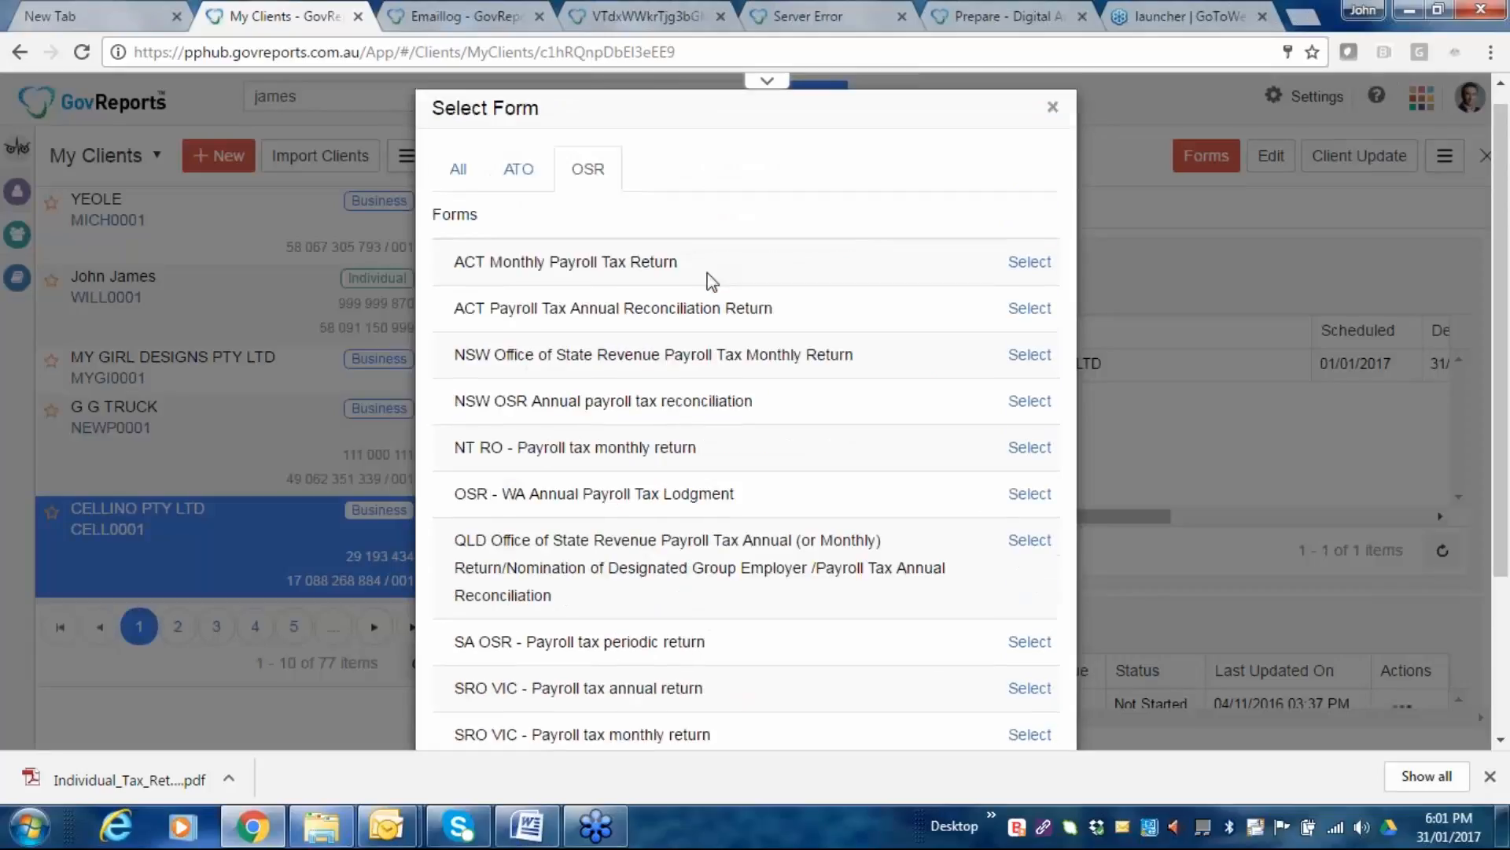
{"action": "left_click", "coordinate": [1052, 107]}
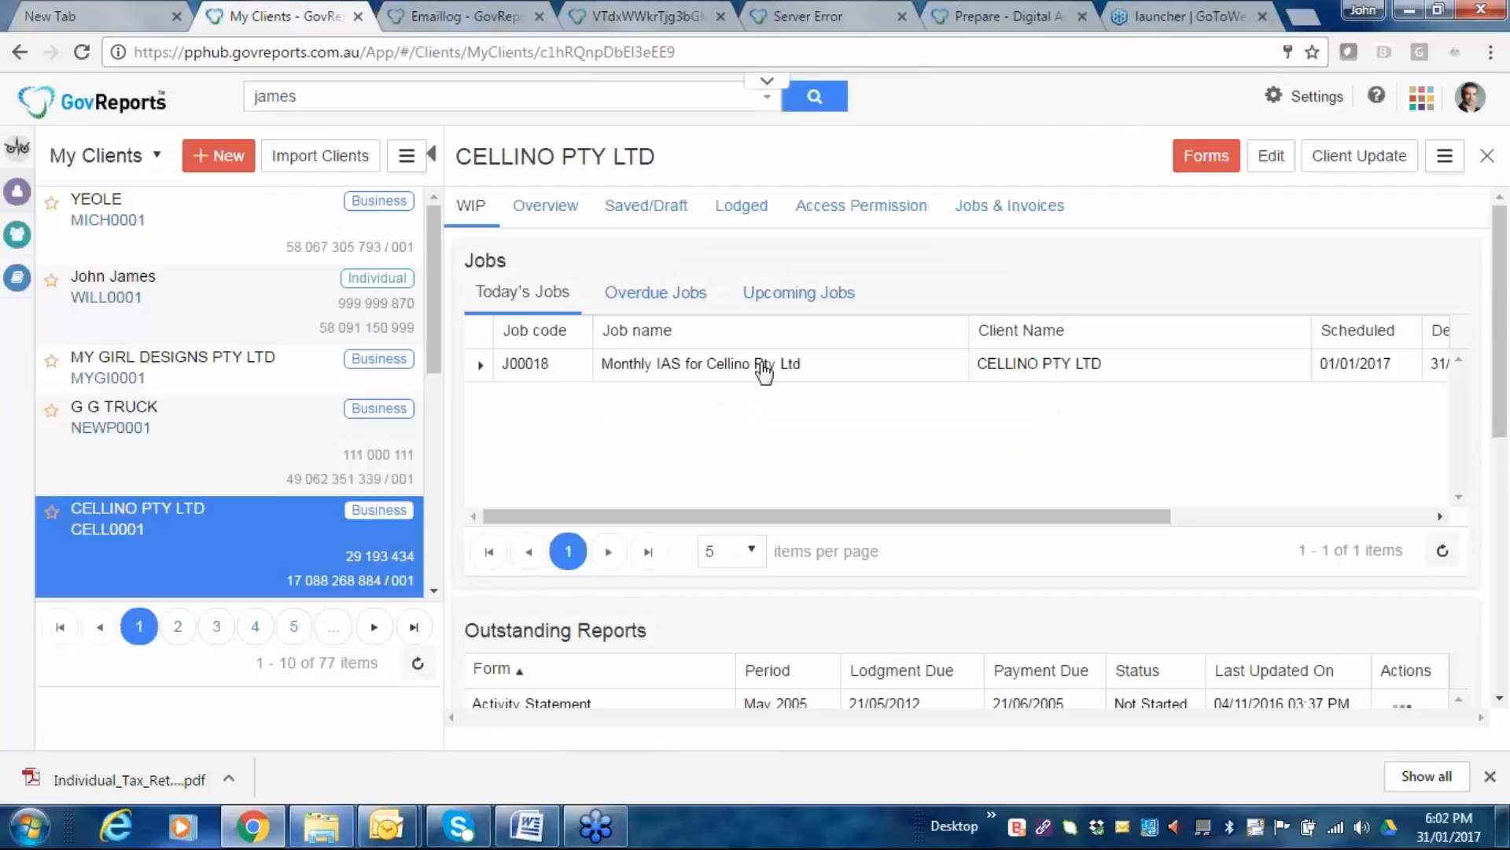